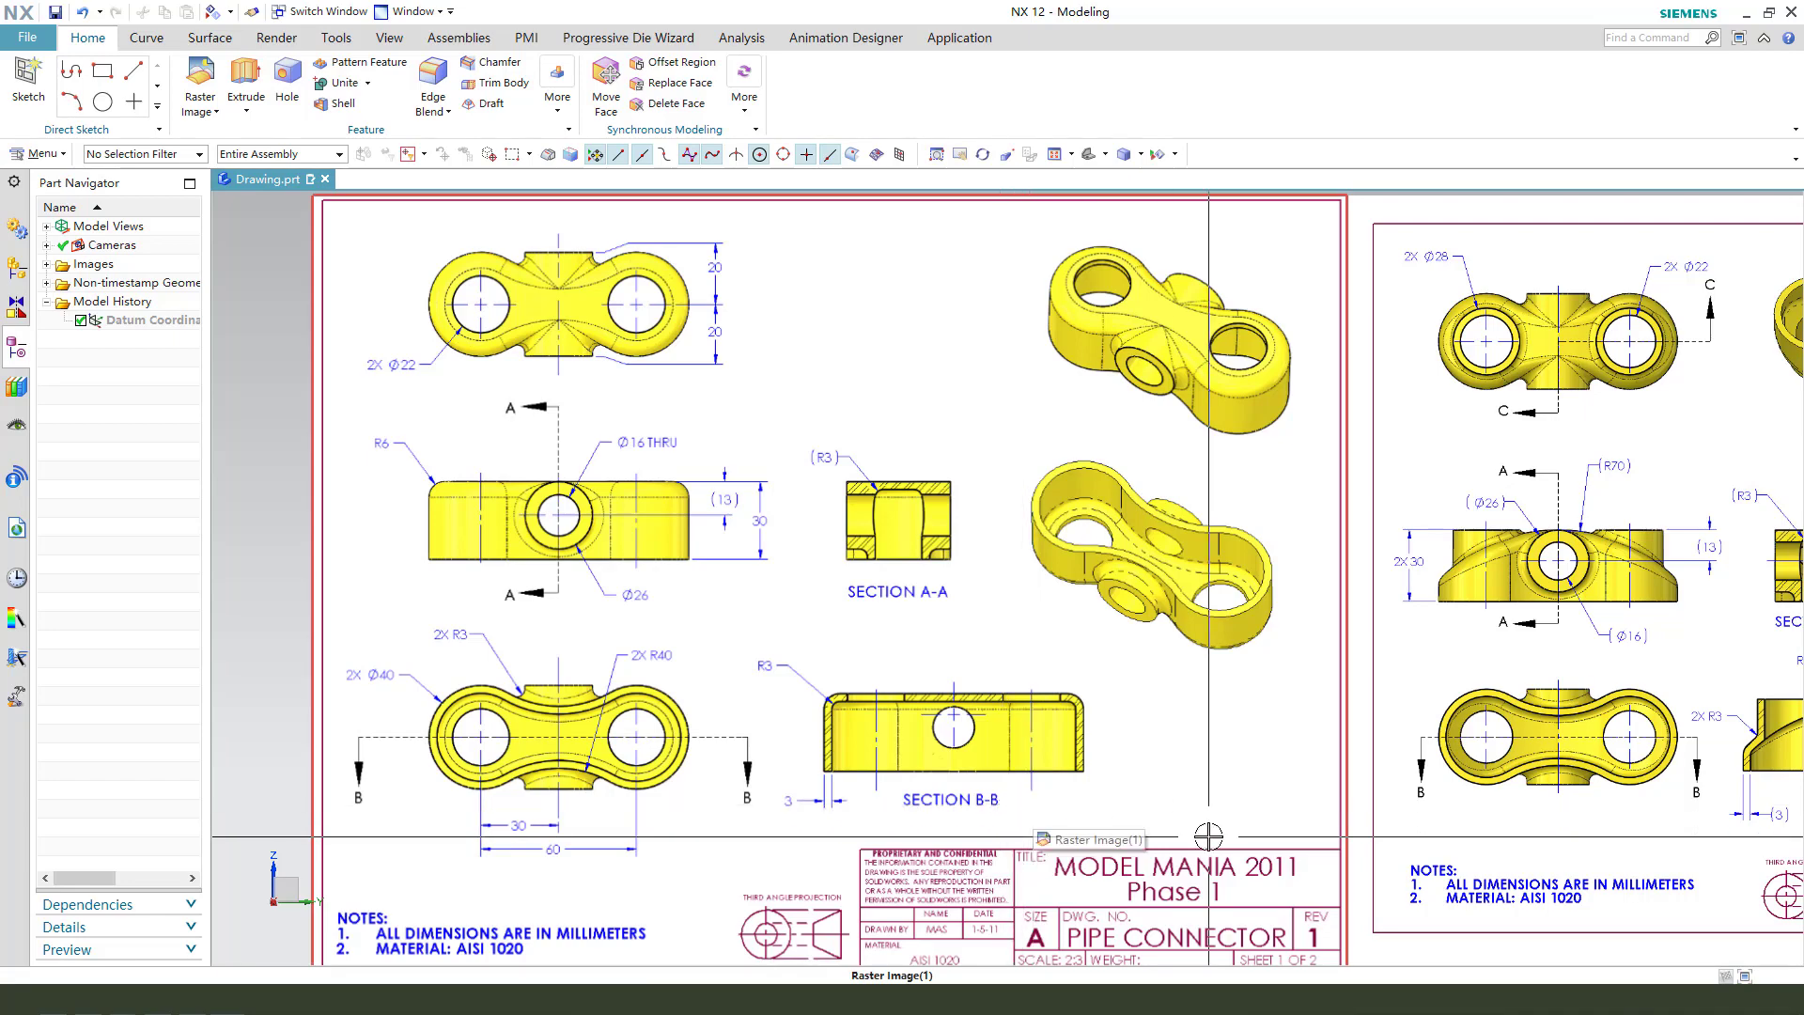
# Step: Examine the views, sections and dimensions of the pipe connector's Phase 1 and Phase 2 drawing sheets
pyautogui.scroll(-3, 970, 568)
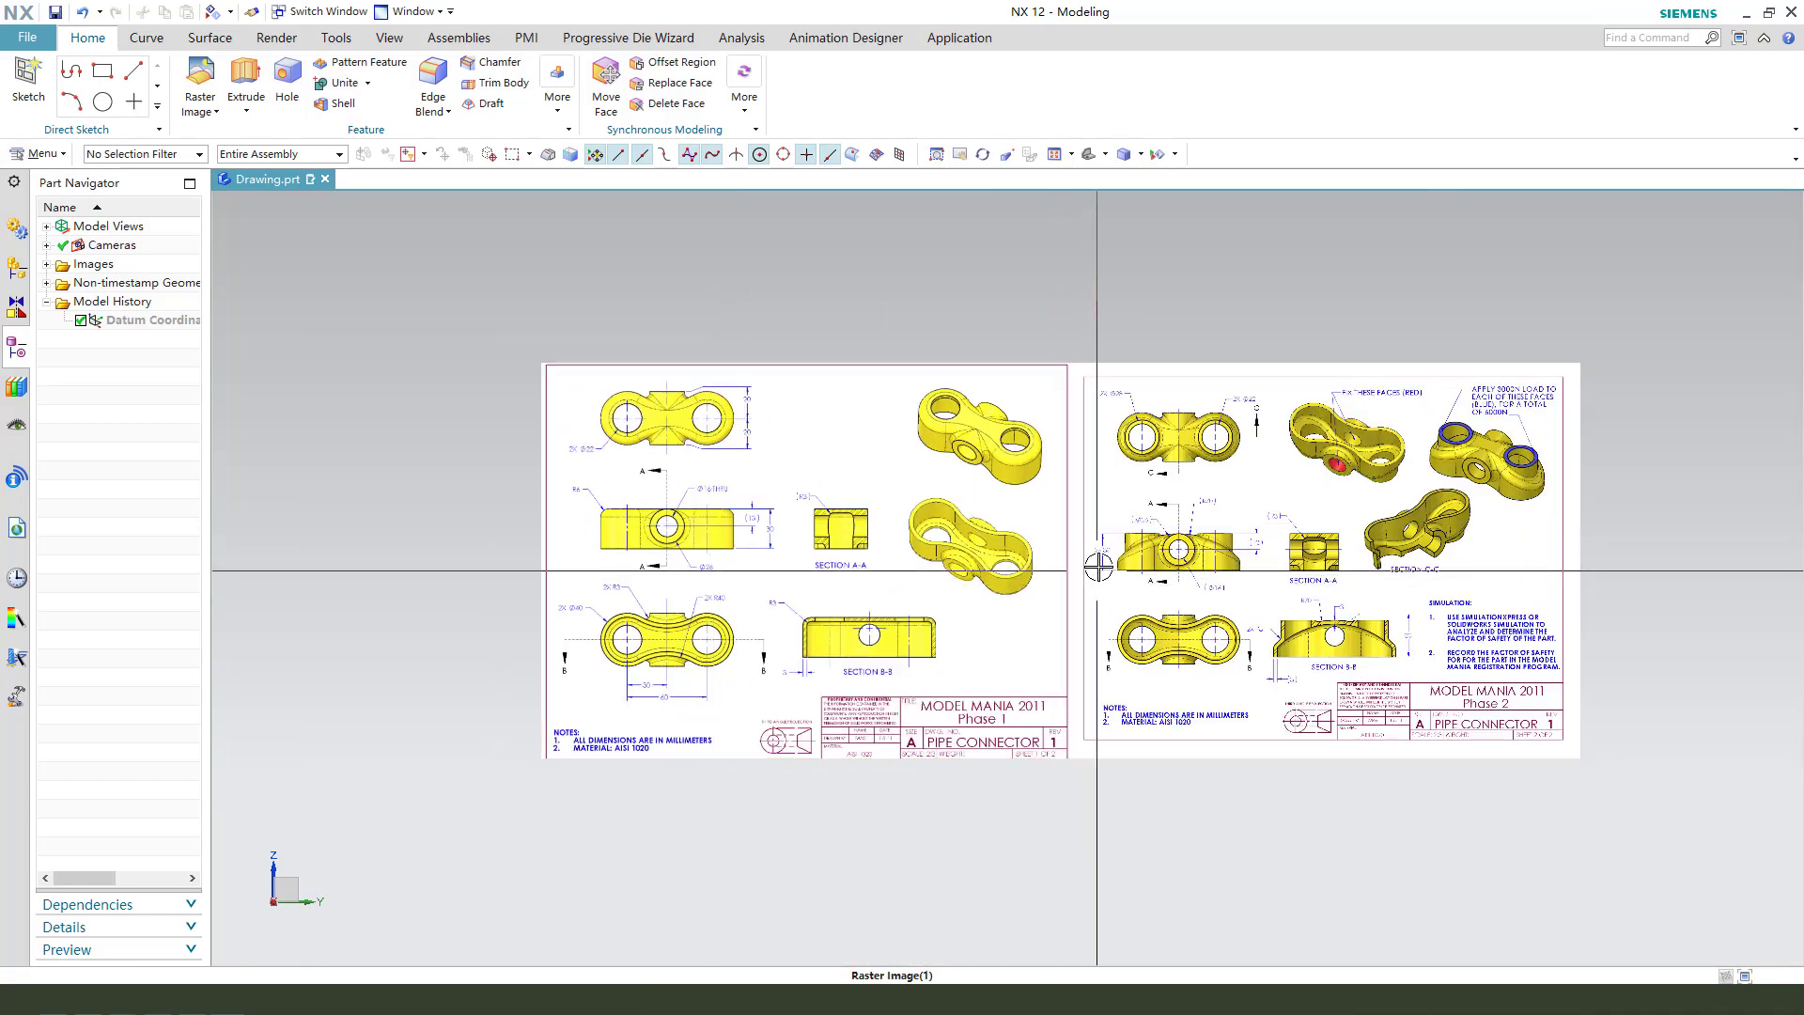
pyautogui.scroll(1, 1098, 566)
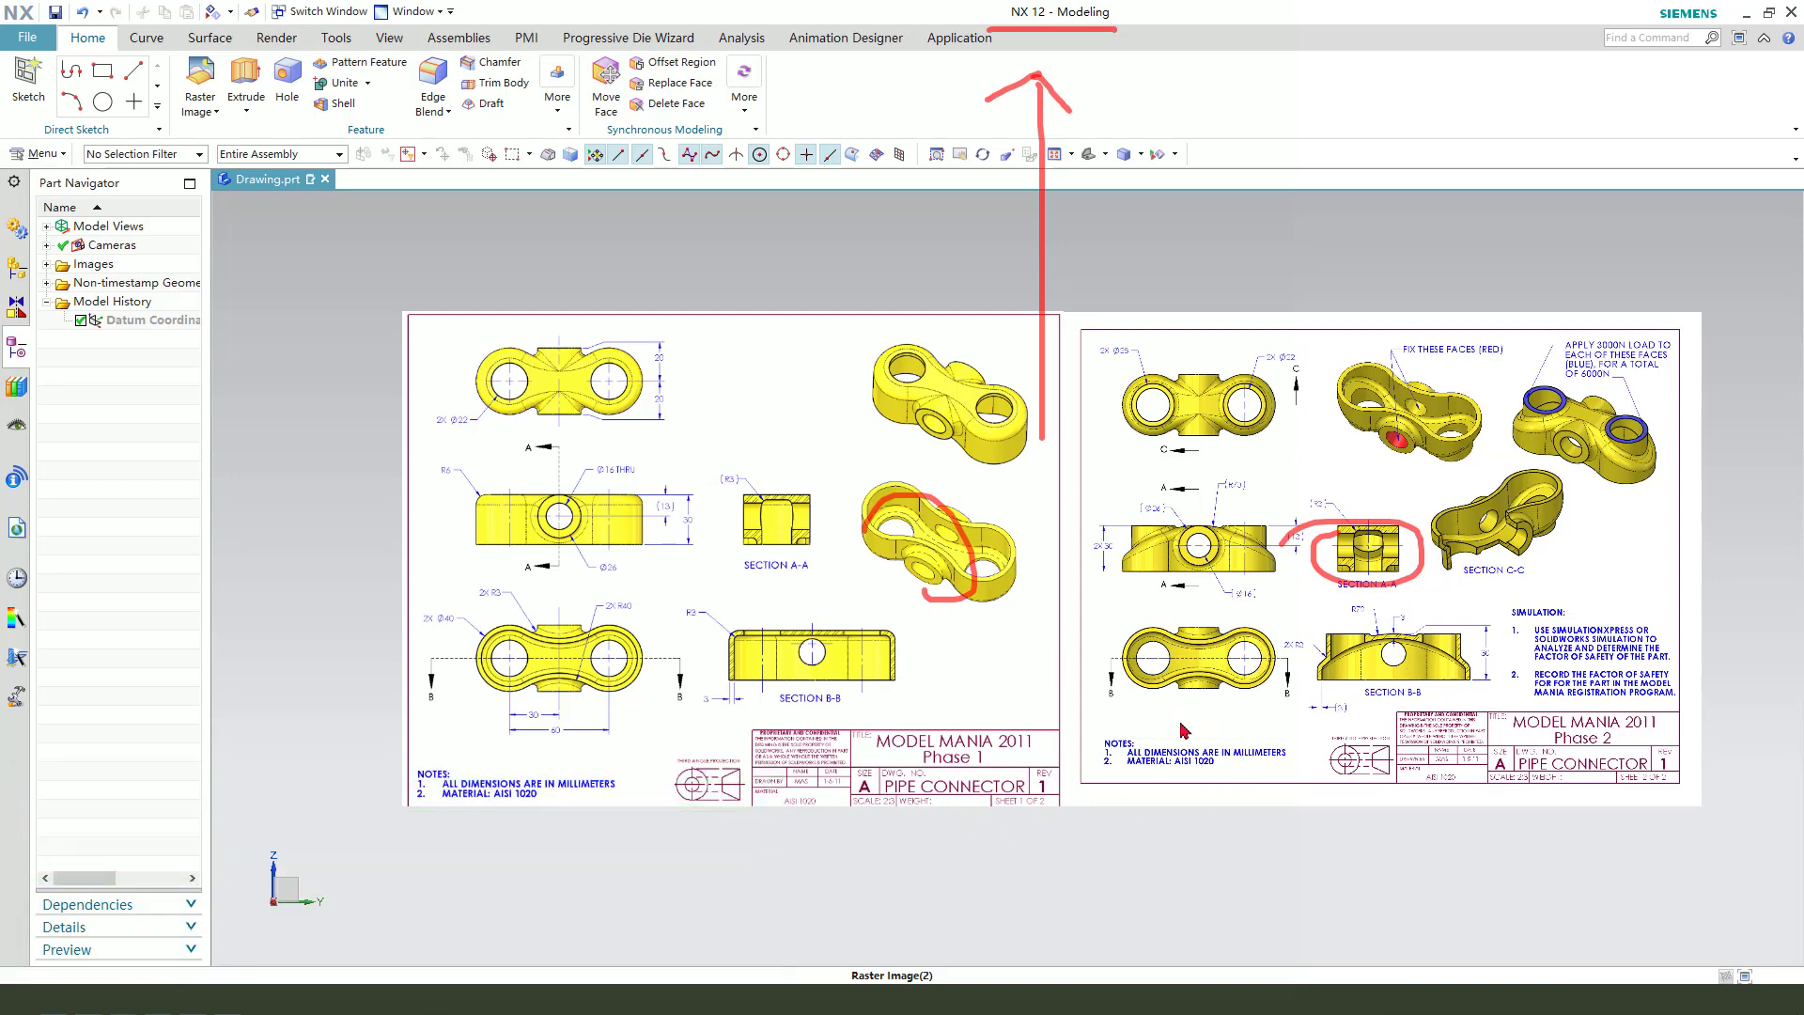
pyautogui.scroll(2, 883, 748)
pyautogui.scroll(-2, 875, 678)
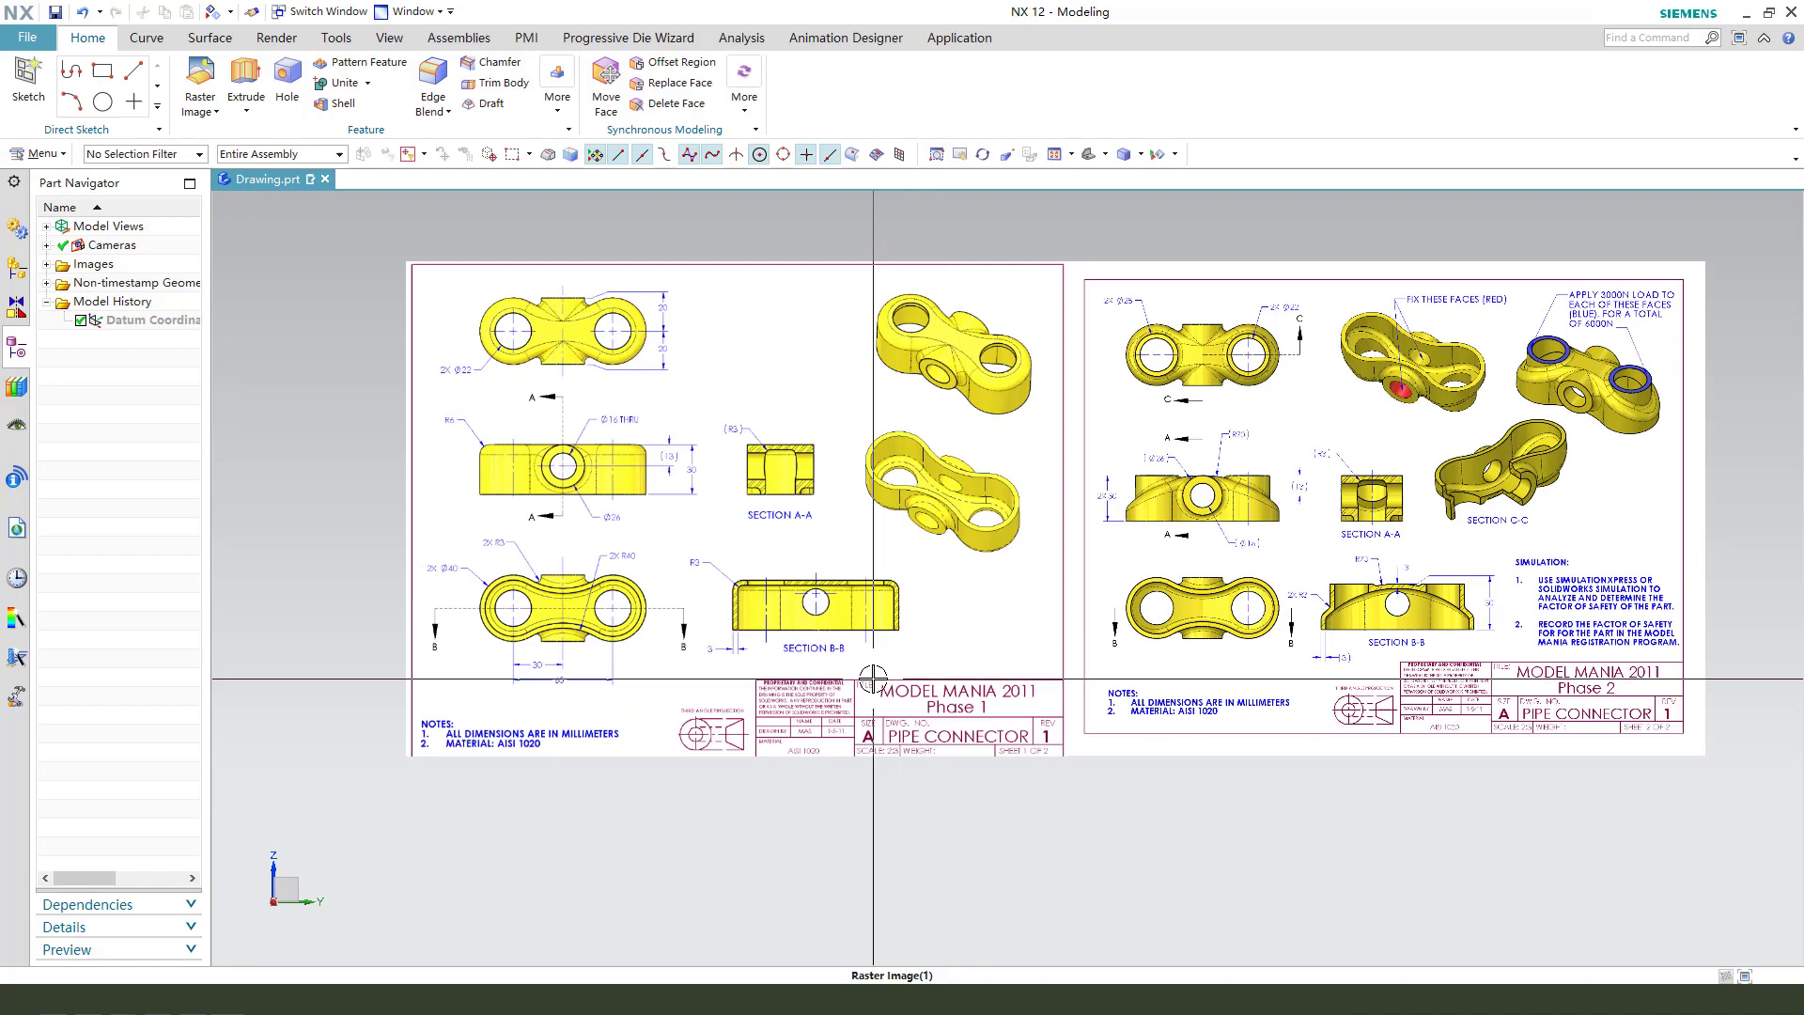
pyautogui.scroll(1, 874, 679)
pyautogui.scroll(-1, 887, 590)
pyautogui.scroll(1, 891, 596)
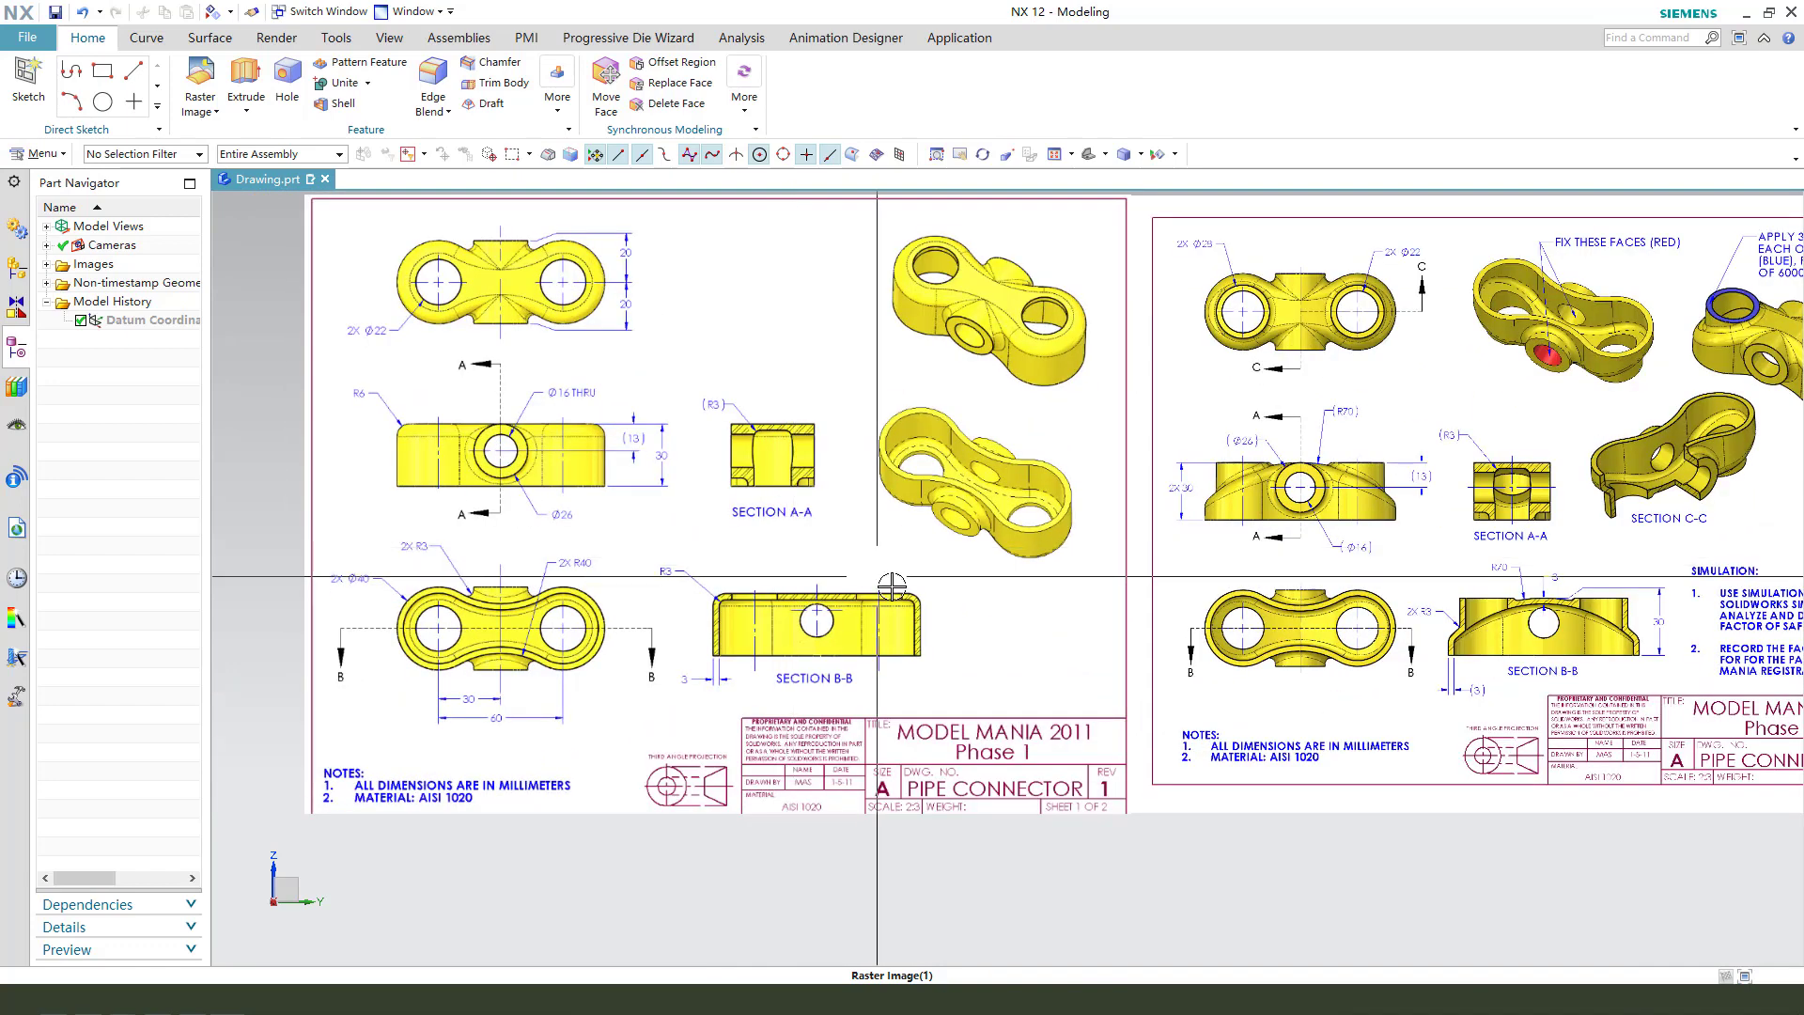
pyautogui.scroll(-1, 1035, 571)
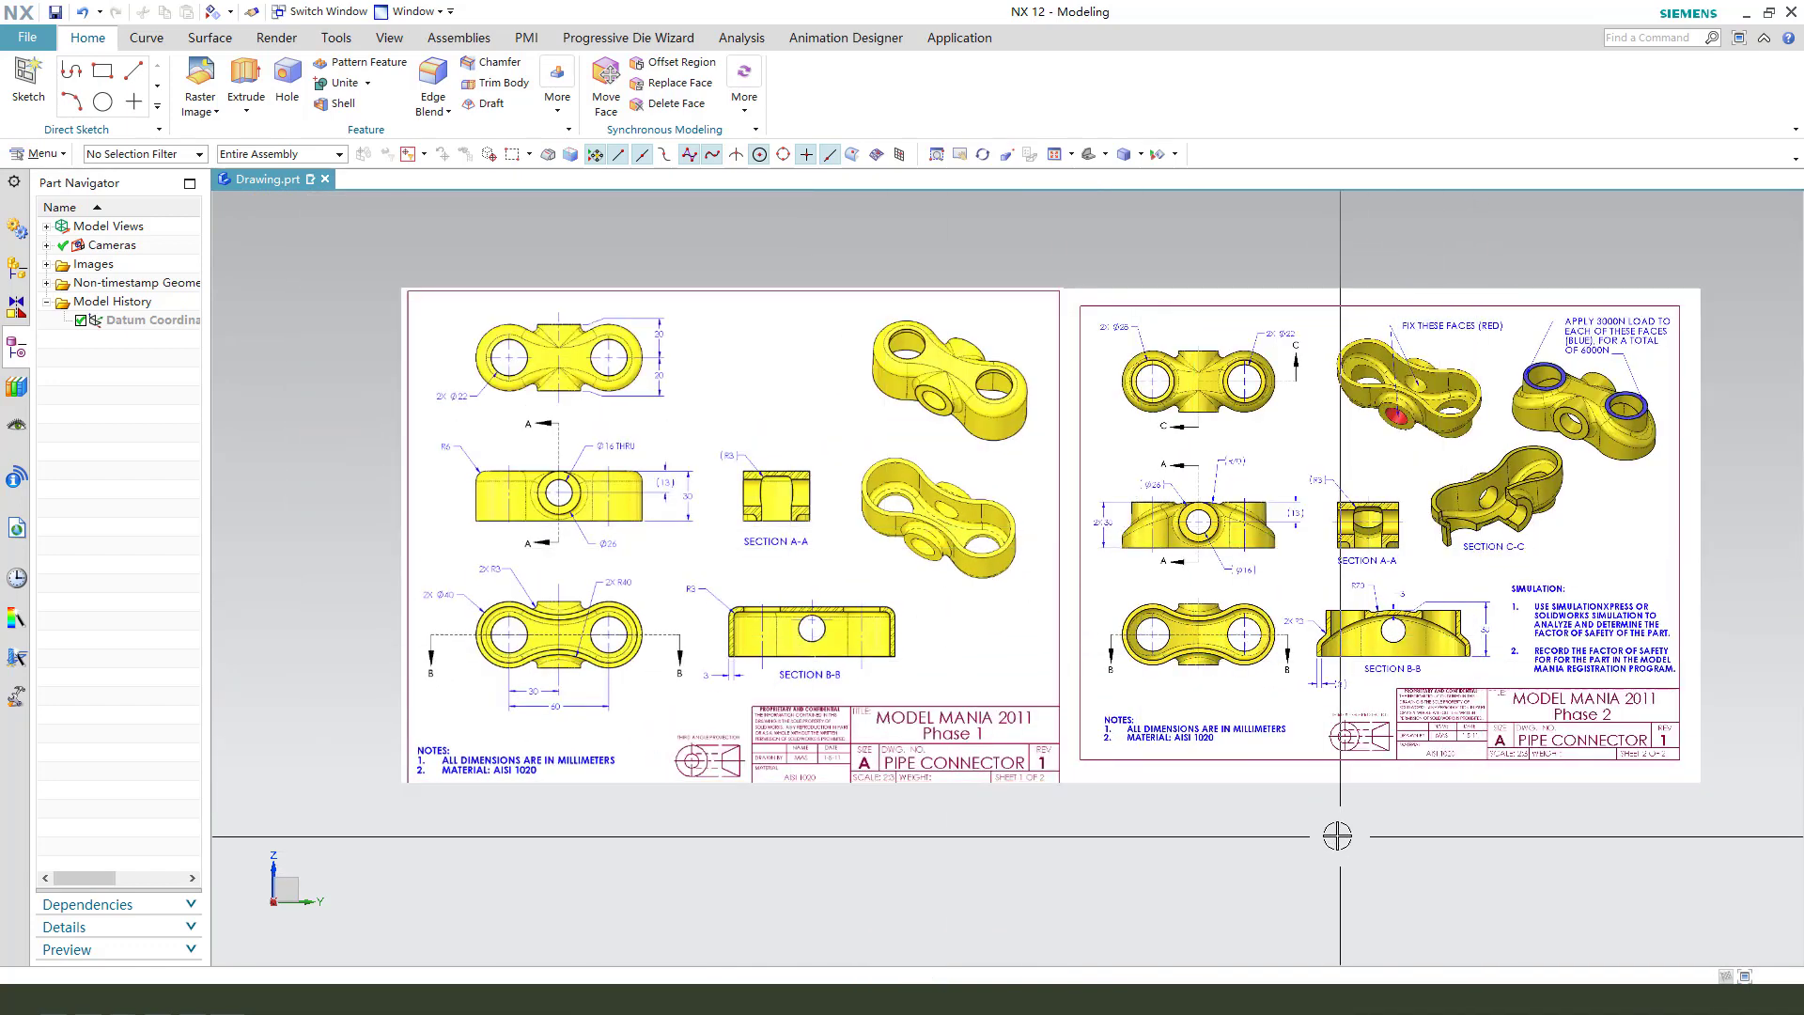
pyautogui.scroll(1, 754, 373)
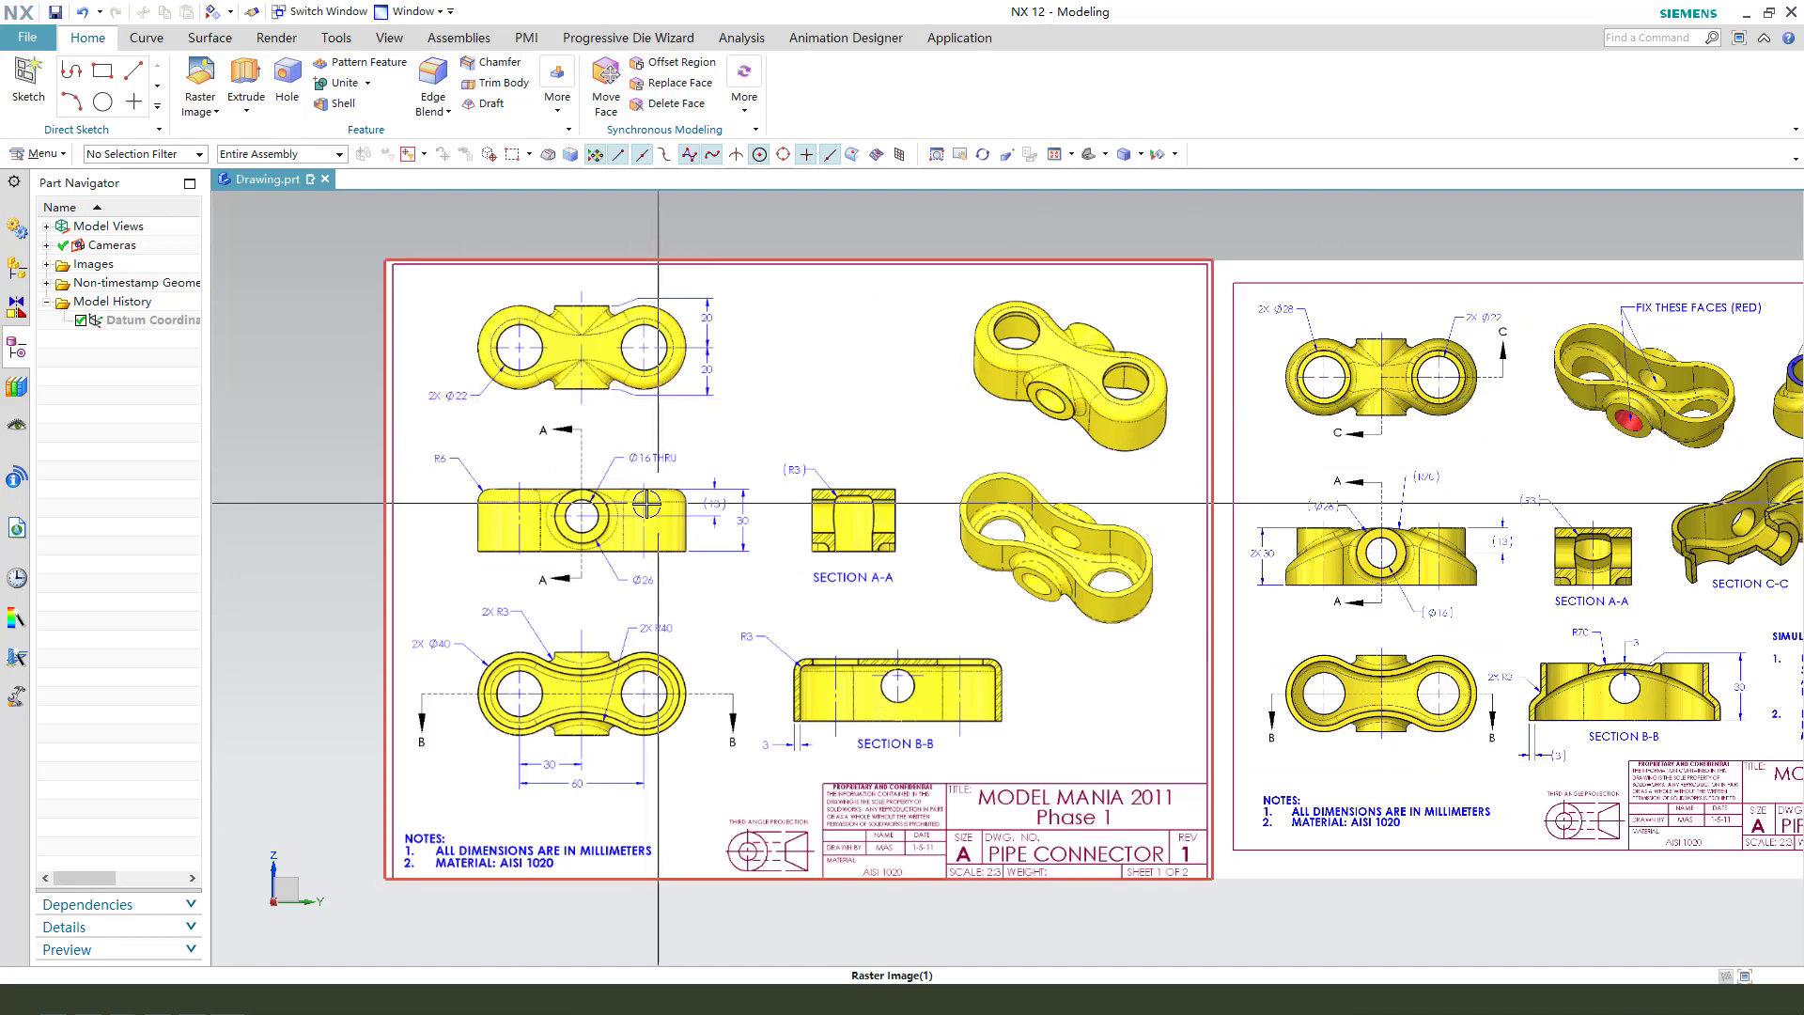
pyautogui.scroll(-1, 978, 503)
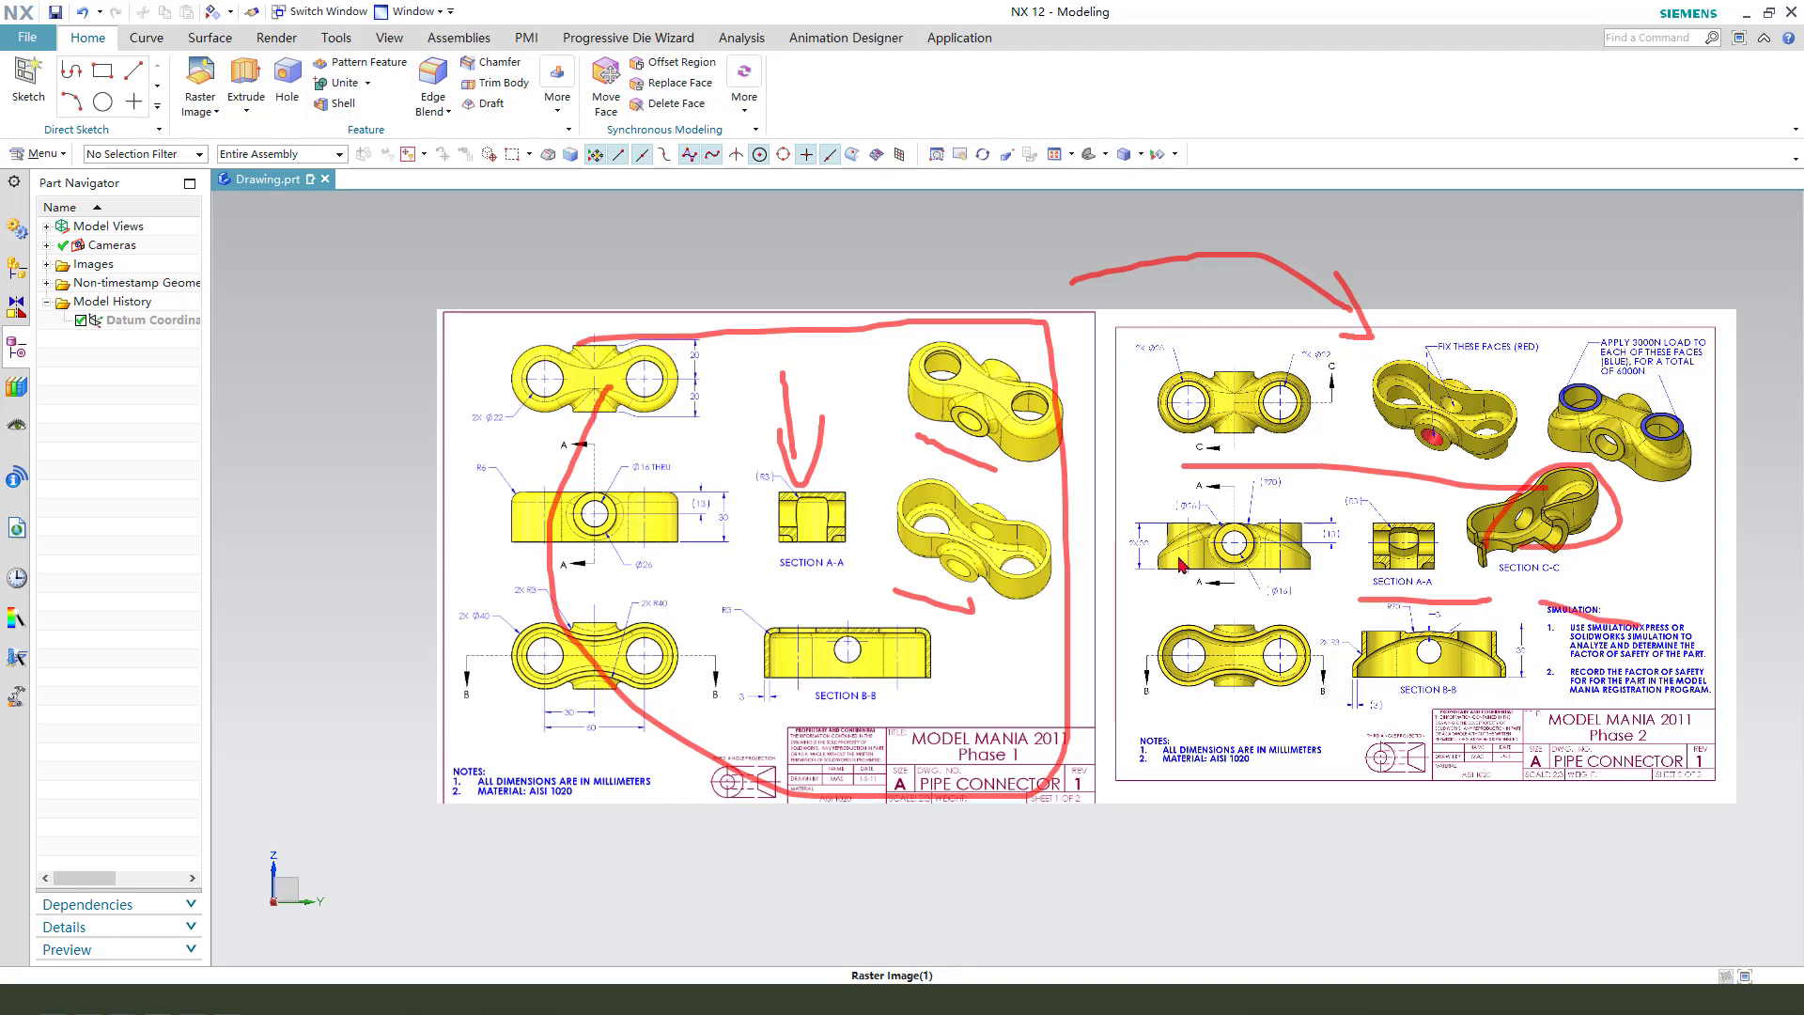
pyautogui.press('Escape')
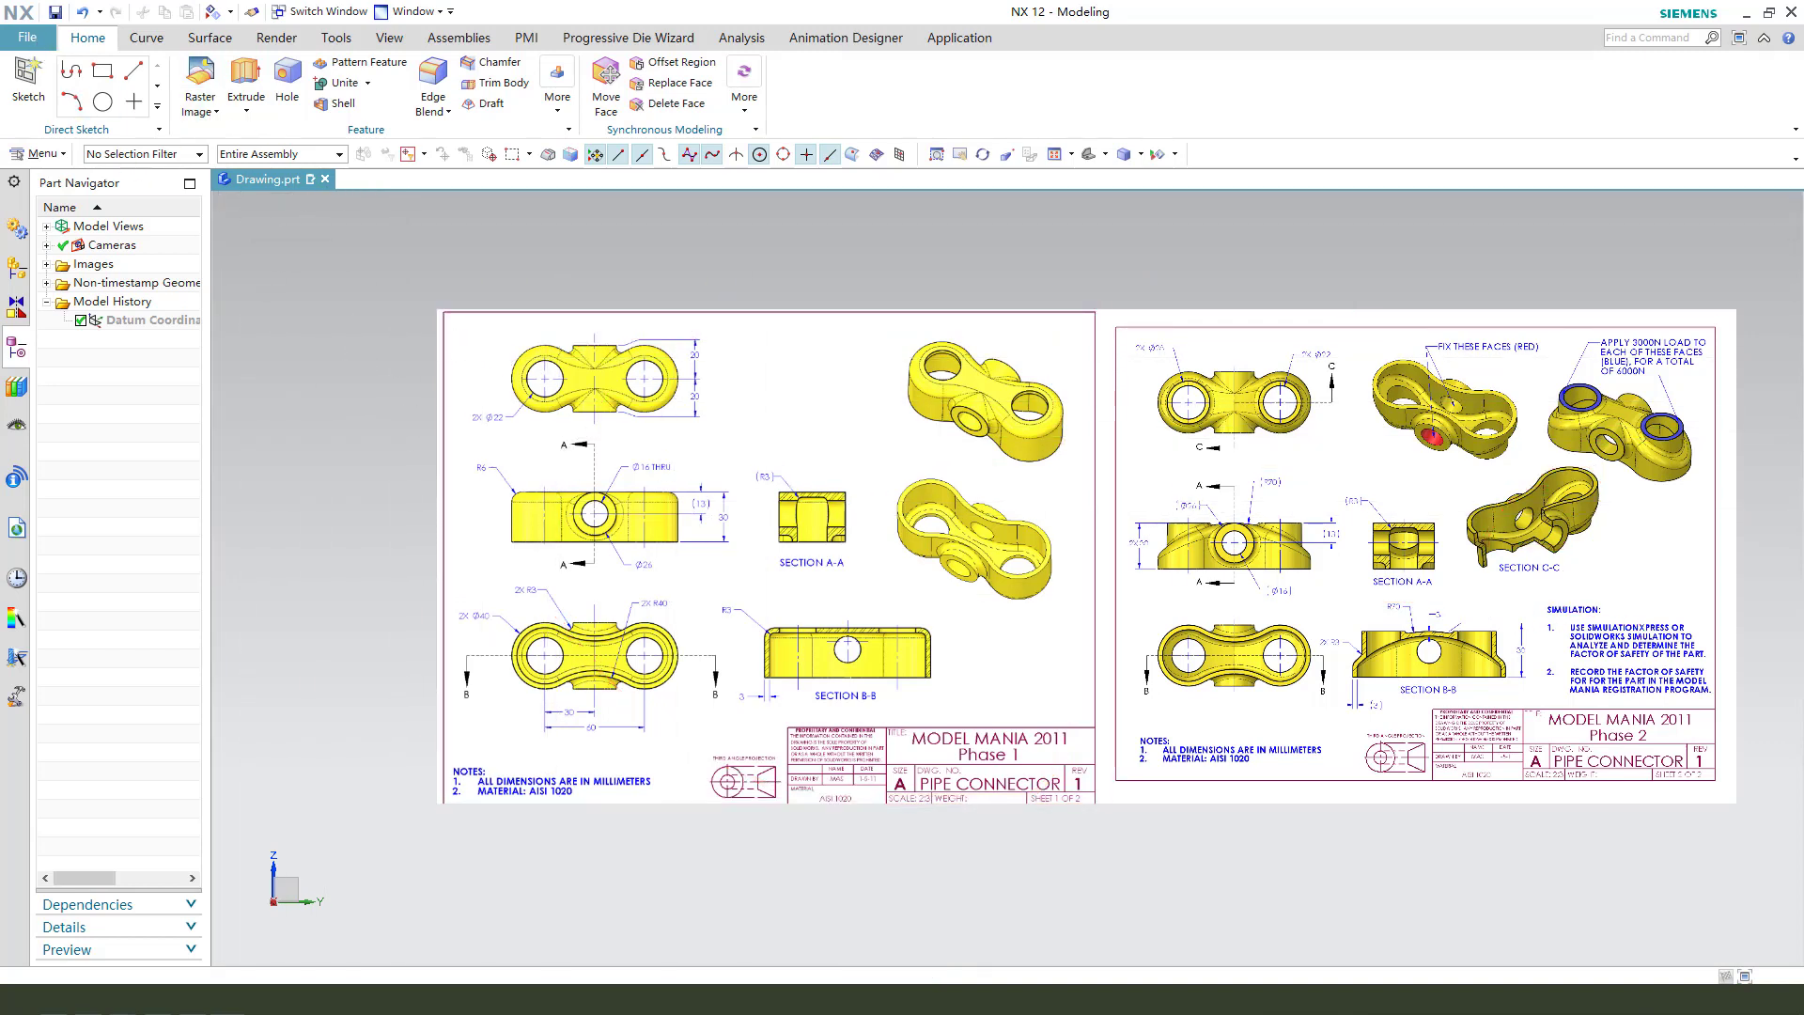
# Step: Create a new millimetre part from the Model template, named 006, in the folder E:\NX\
pyautogui.click(29, 37)
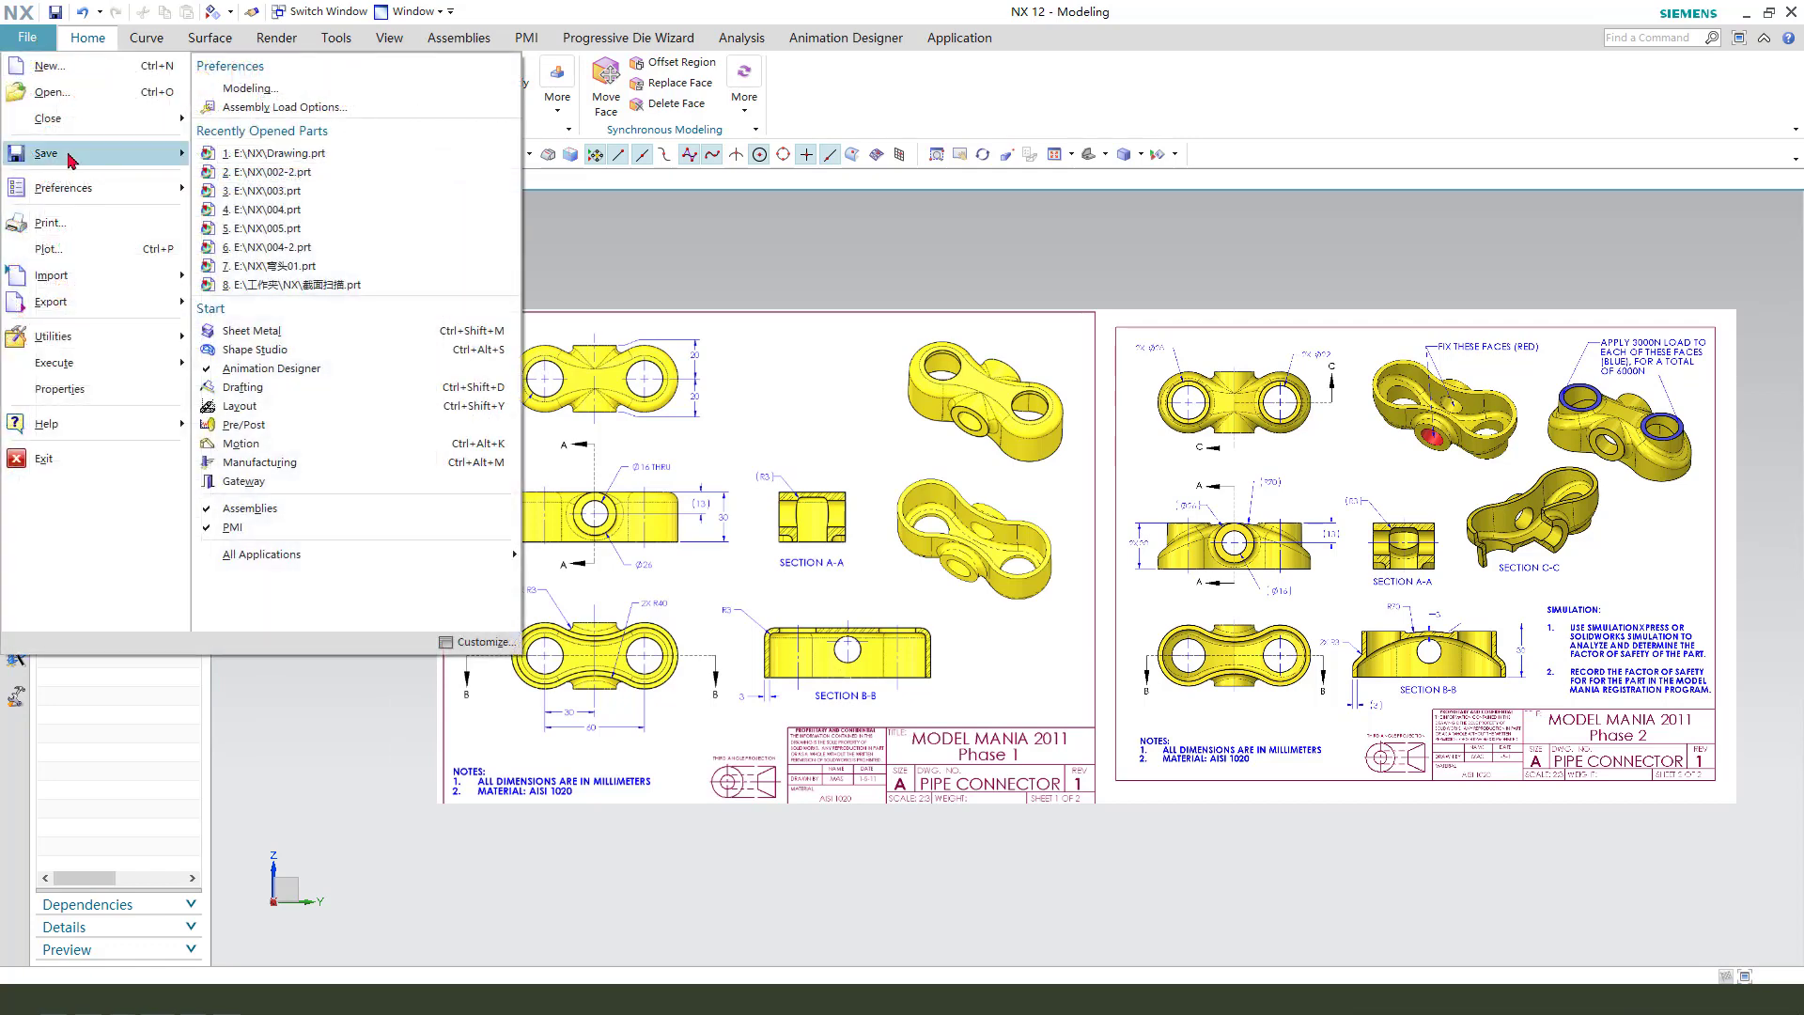
pyautogui.click(54, 68)
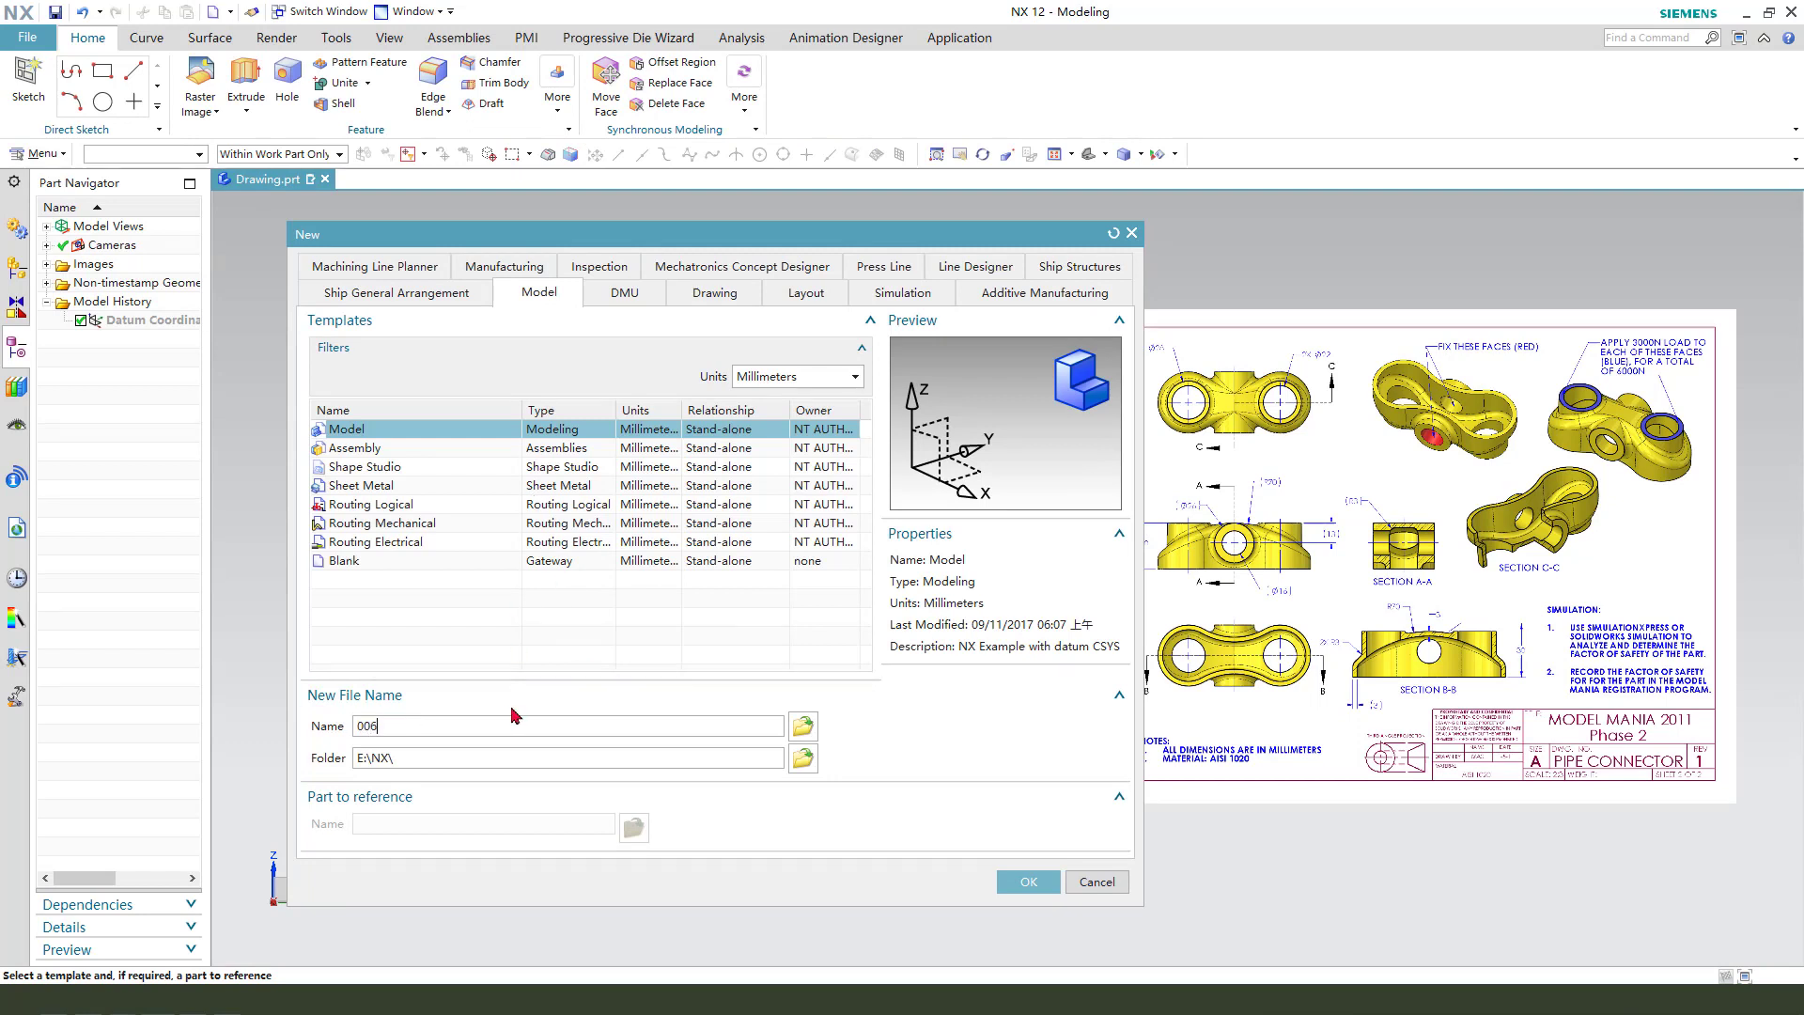
pyautogui.click(1027, 882)
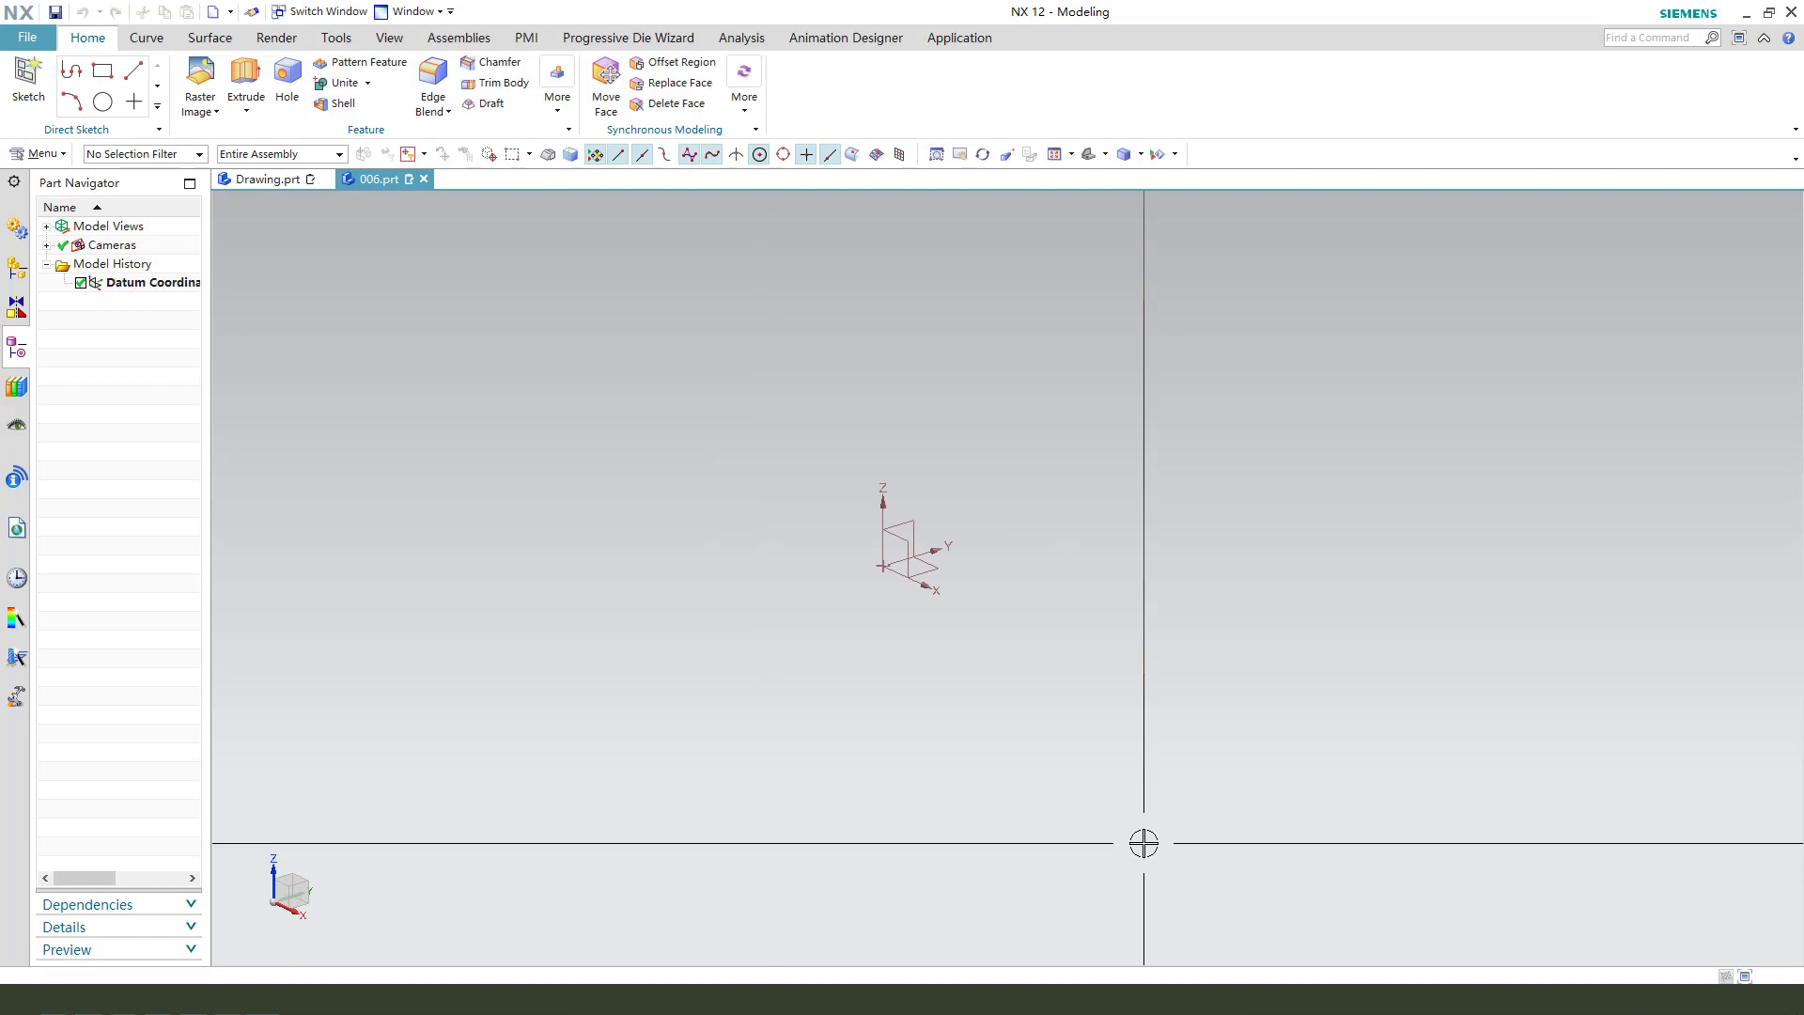
# Step: Start an Extrude feature and open a section sketch for it on the XY plane of the datum coordinate system
pyautogui.click(245, 76)
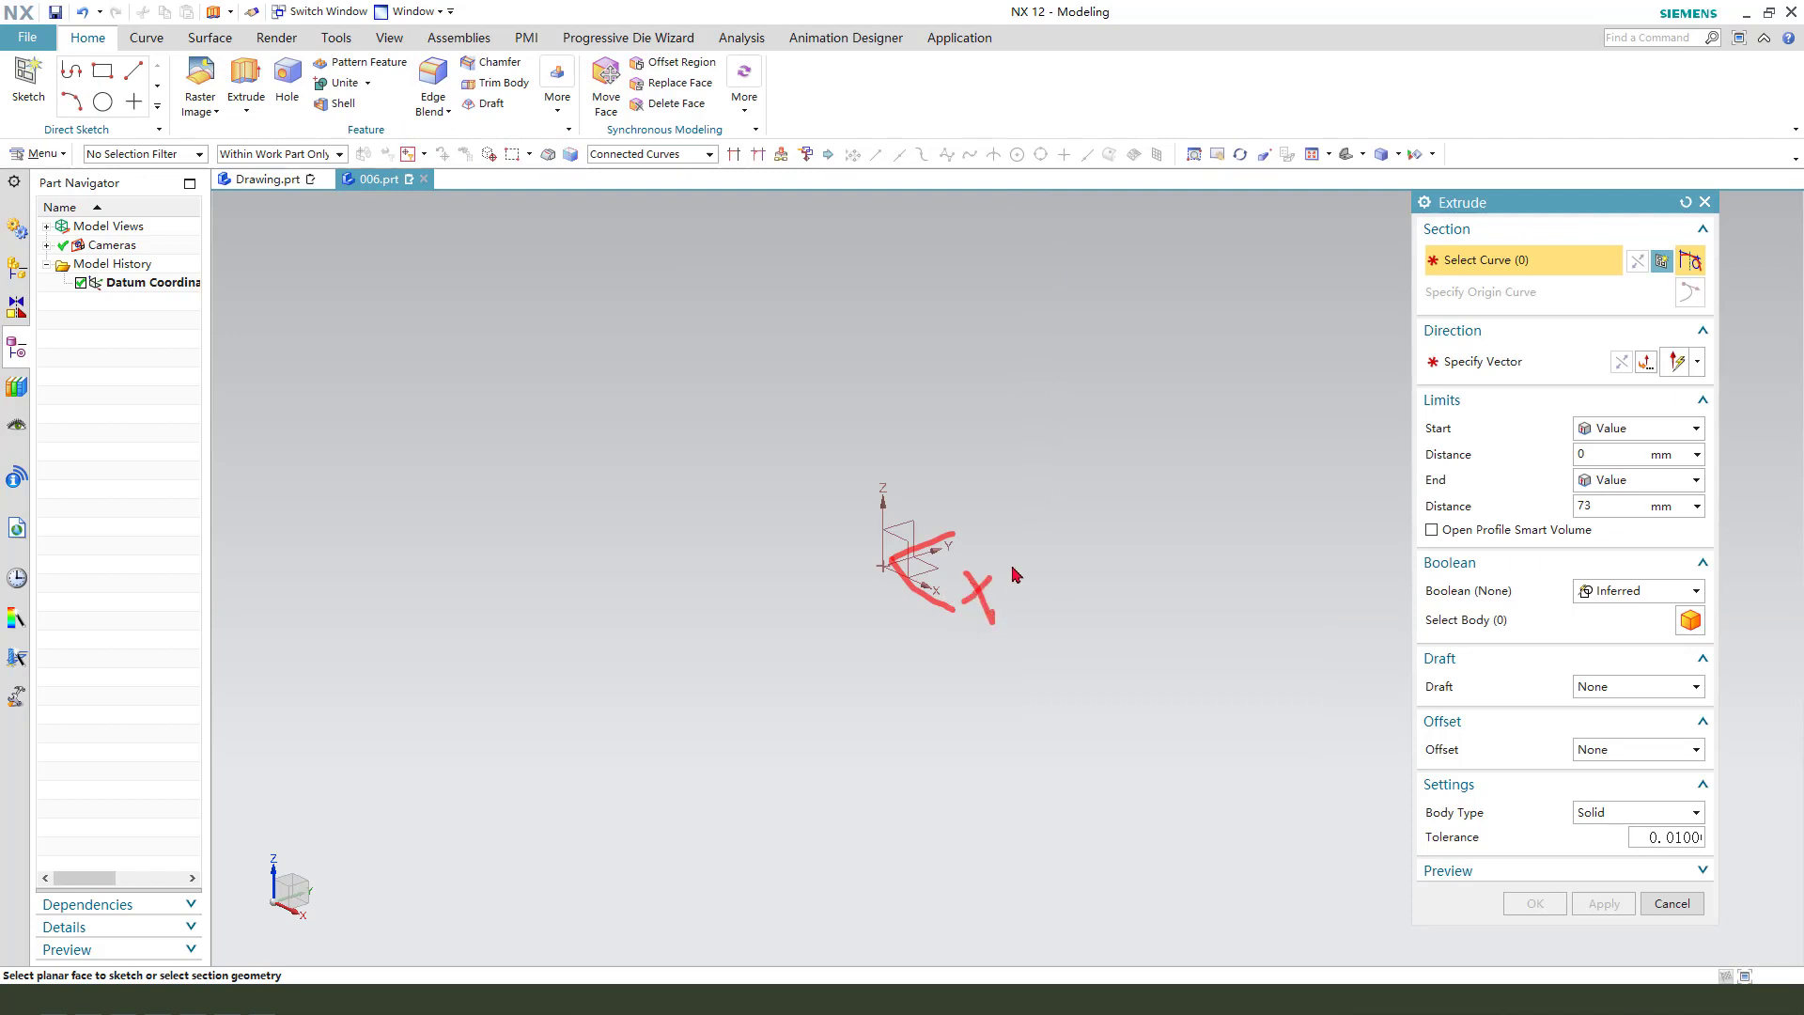
pyautogui.press('Escape')
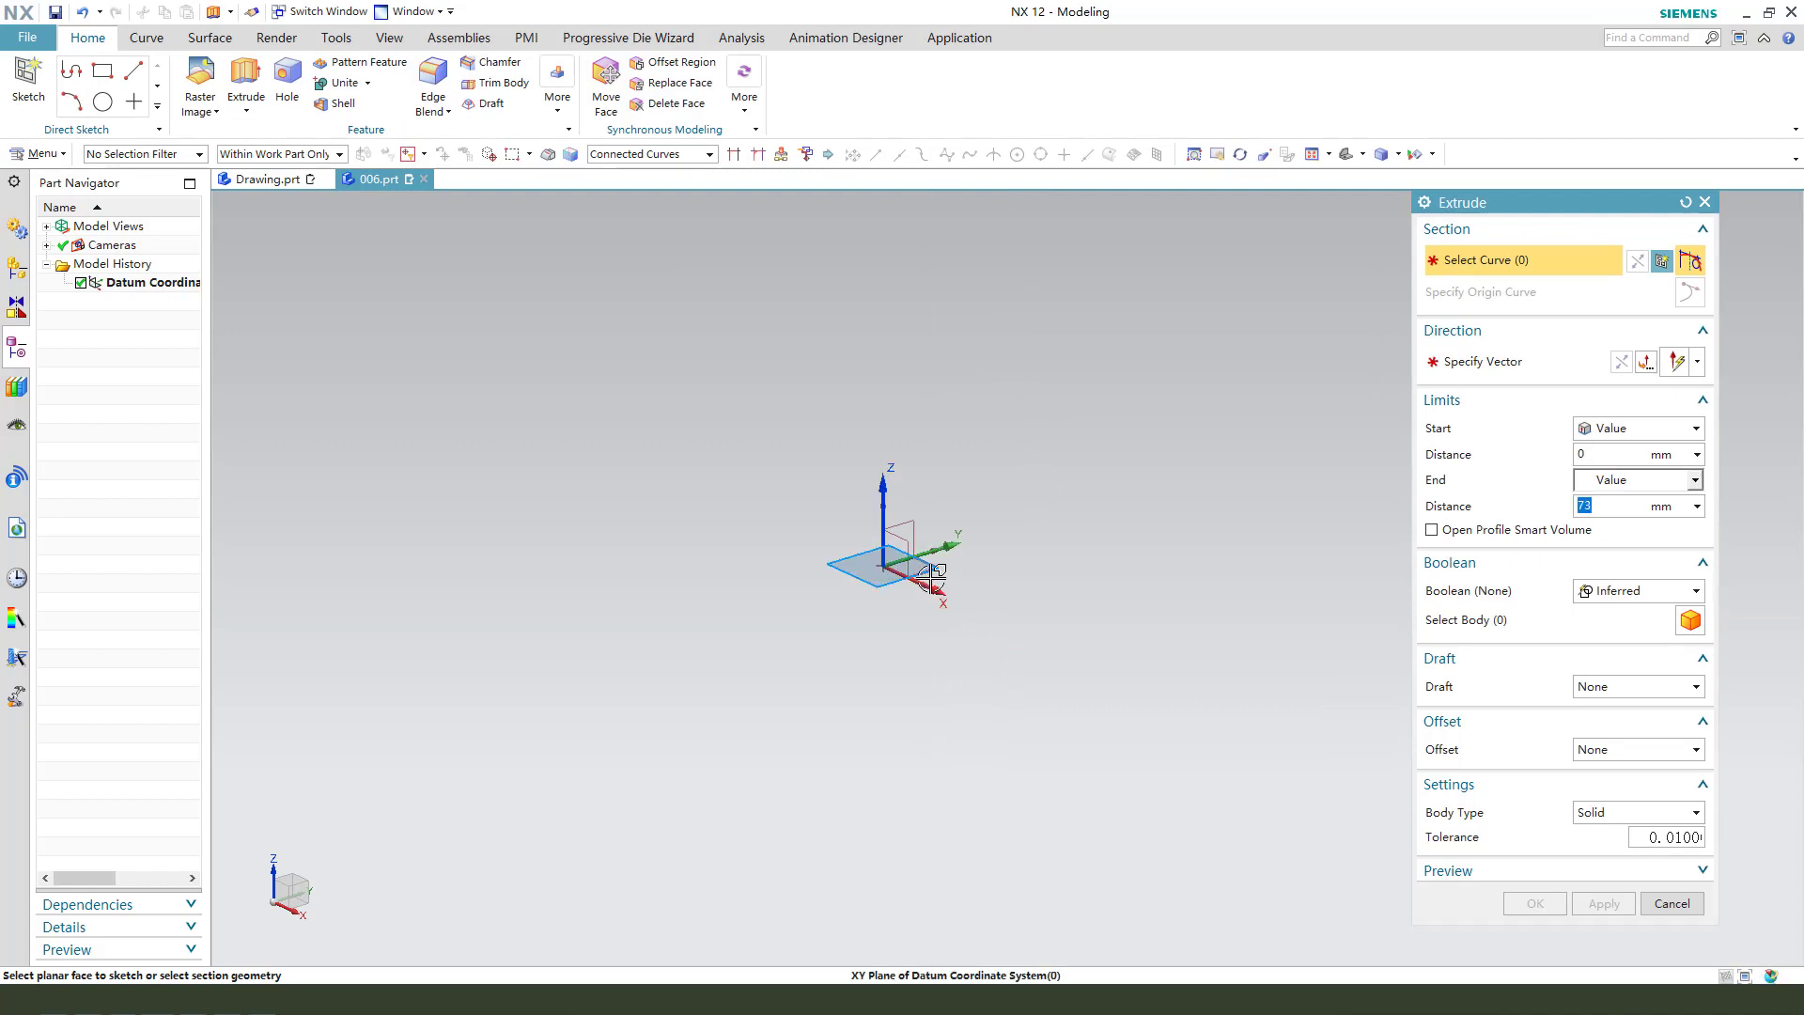
pyautogui.click(911, 574)
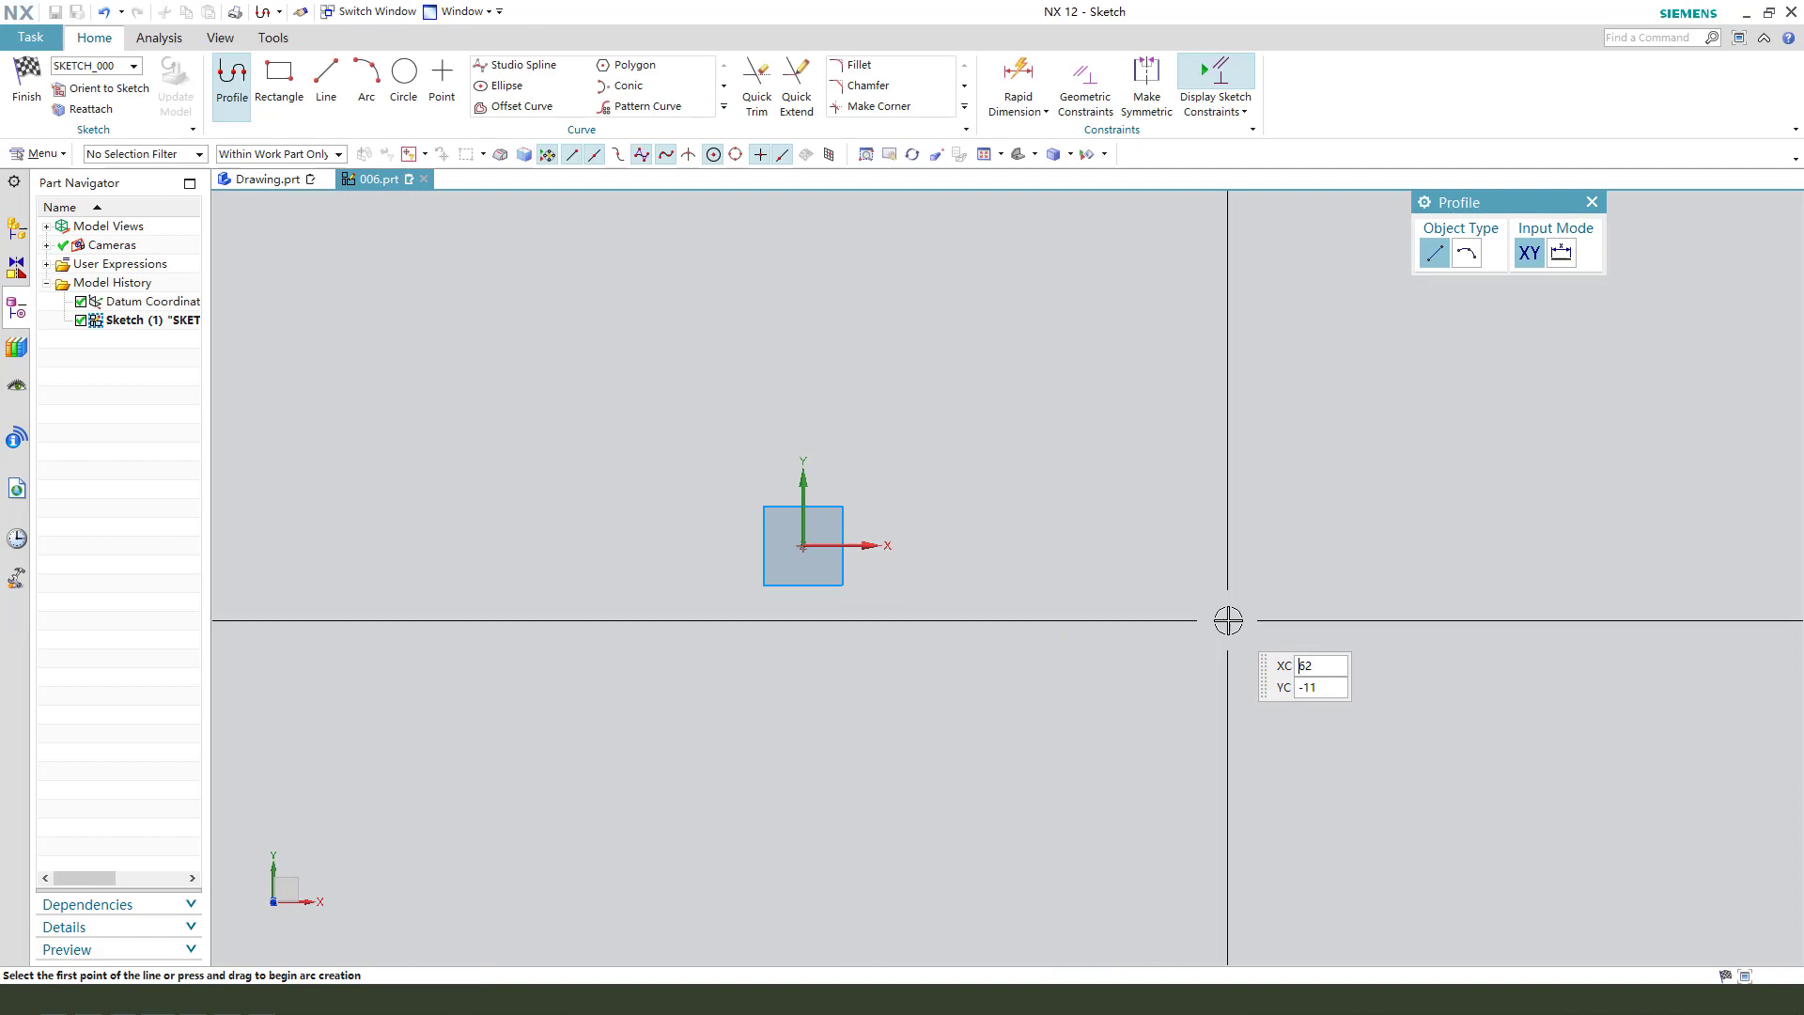
# Step: Sketch a circle about 16 mm in diameter, centred about 29 mm from the origin on the negative X side
pyautogui.click(404, 80)
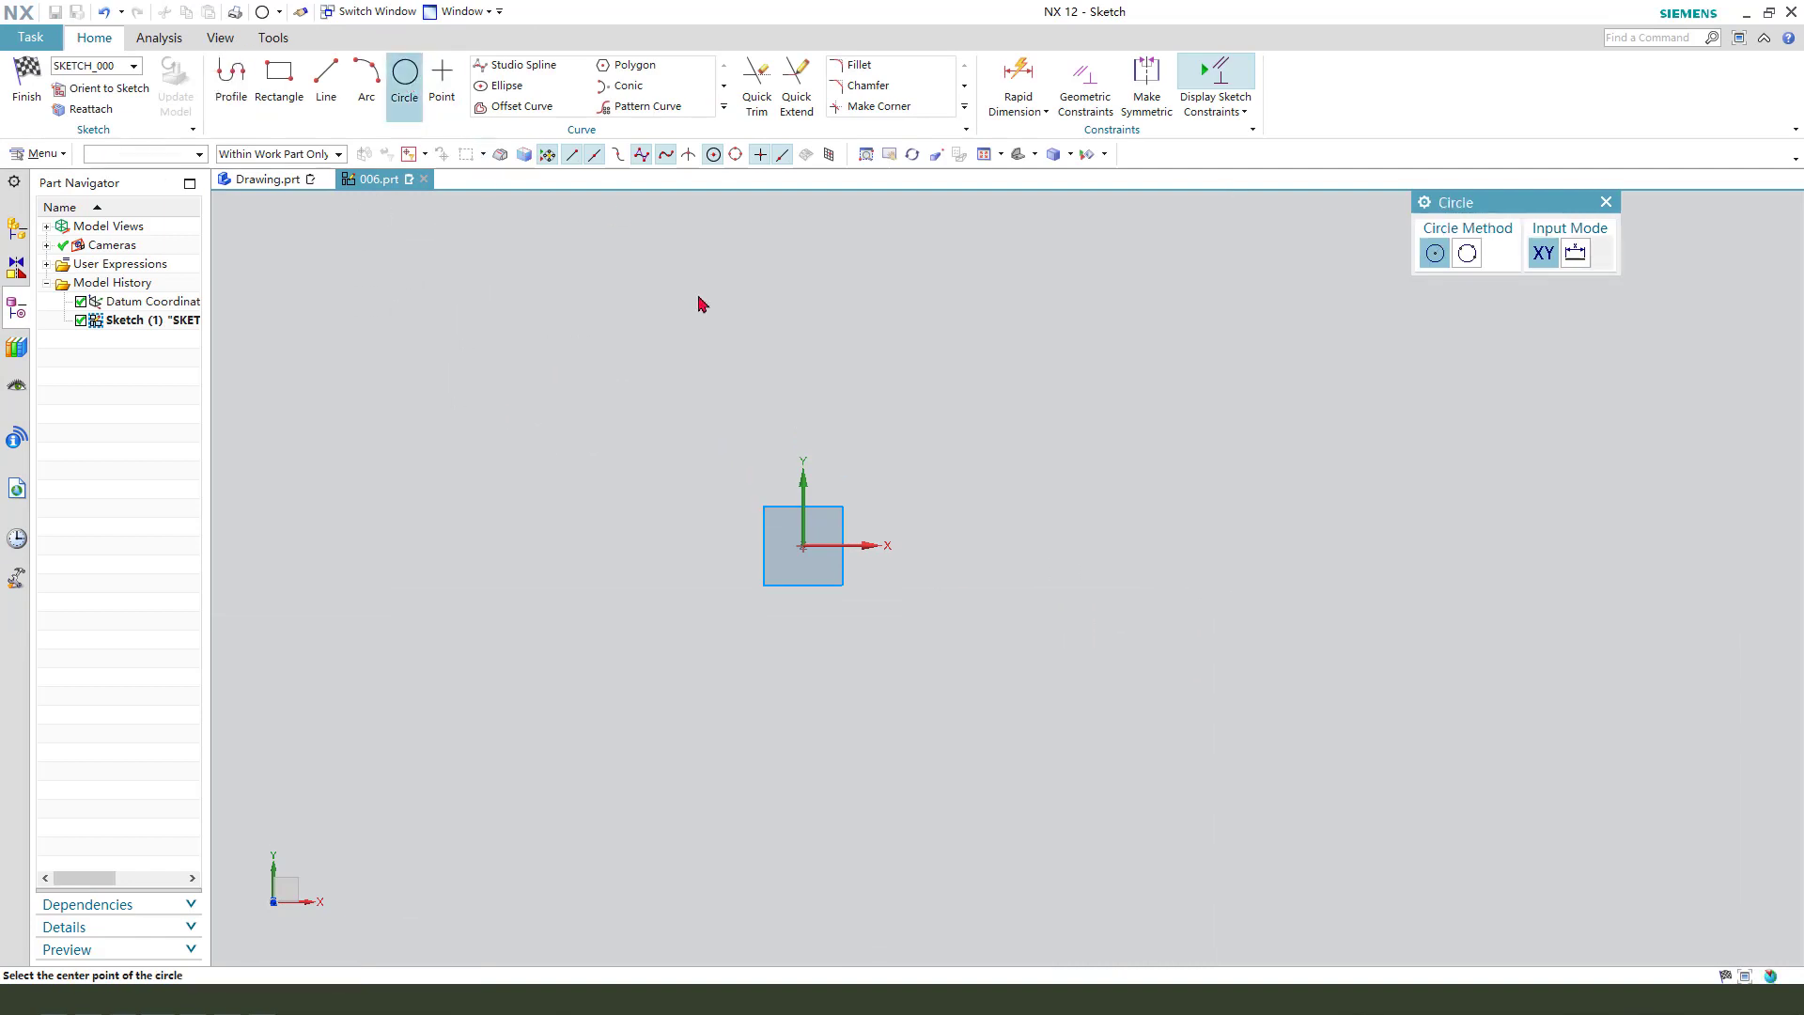
pyautogui.click(607, 537)
pyautogui.click(641, 583)
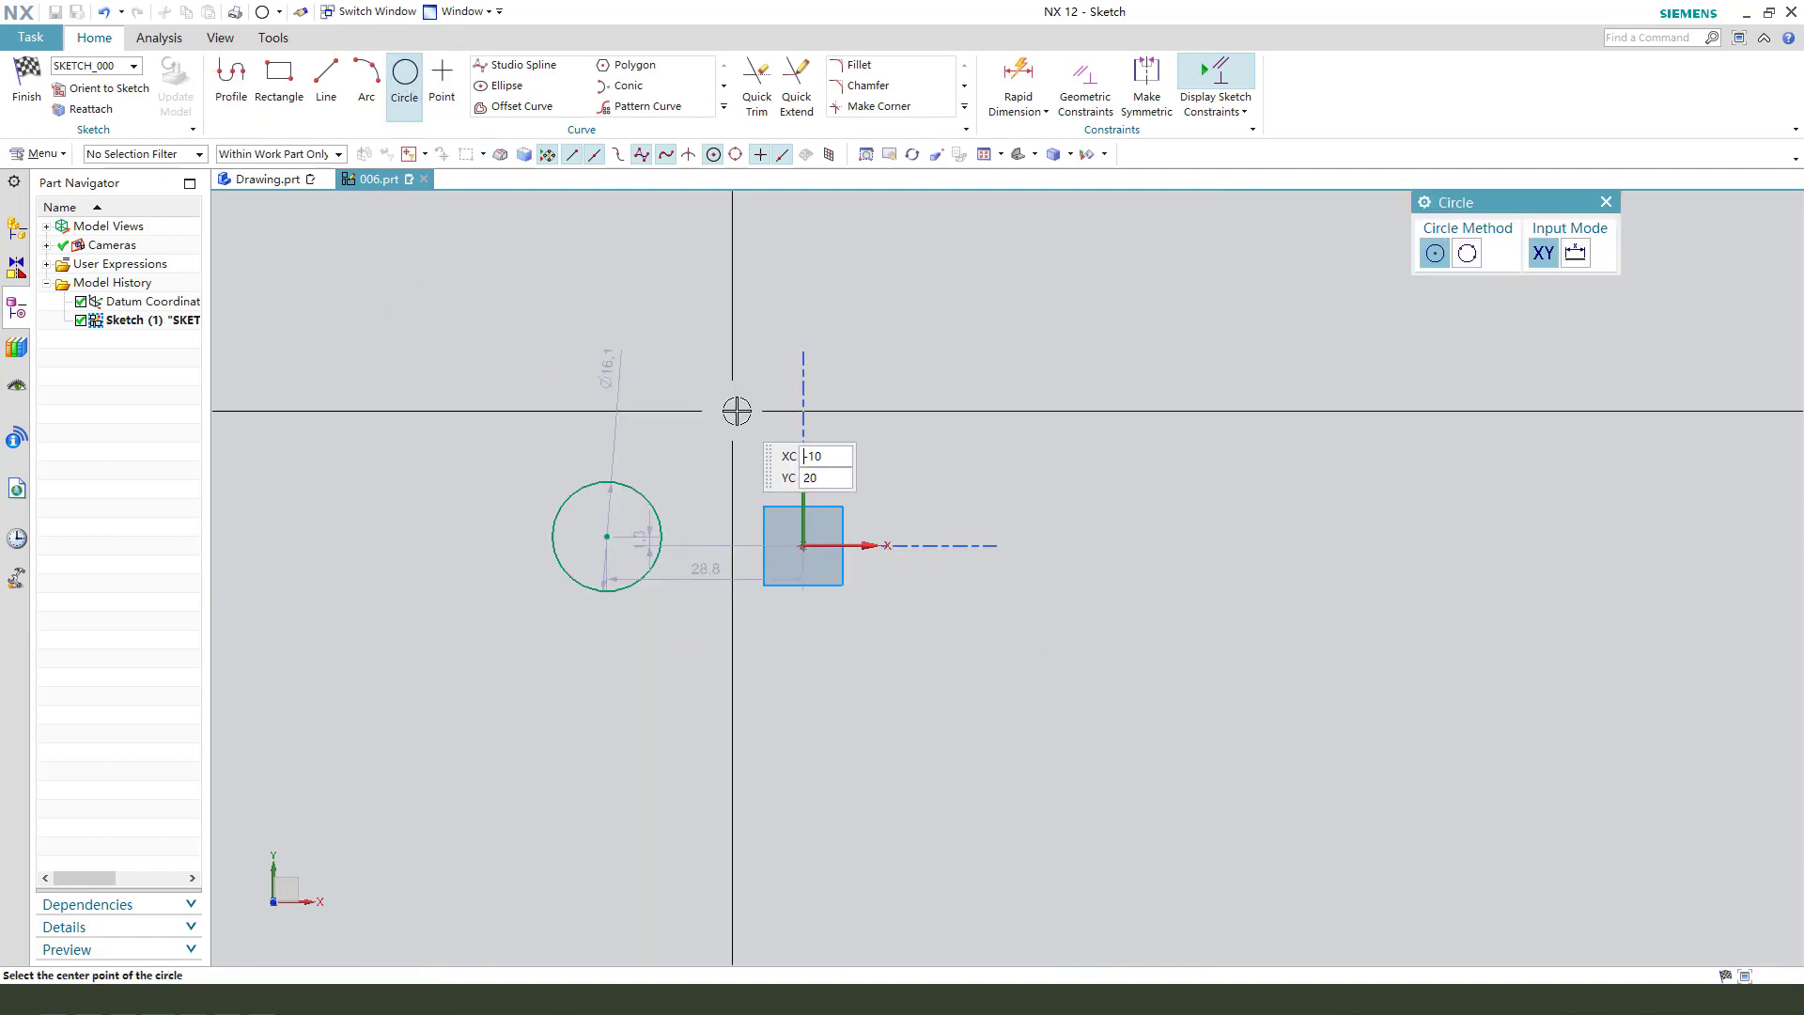
pyautogui.press('Escape')
# Step: Constrain the circle's centre onto the sketch's horizontal axis with Point on Curve and move its diameter dimension slightly aside
pyautogui.click(609, 537)
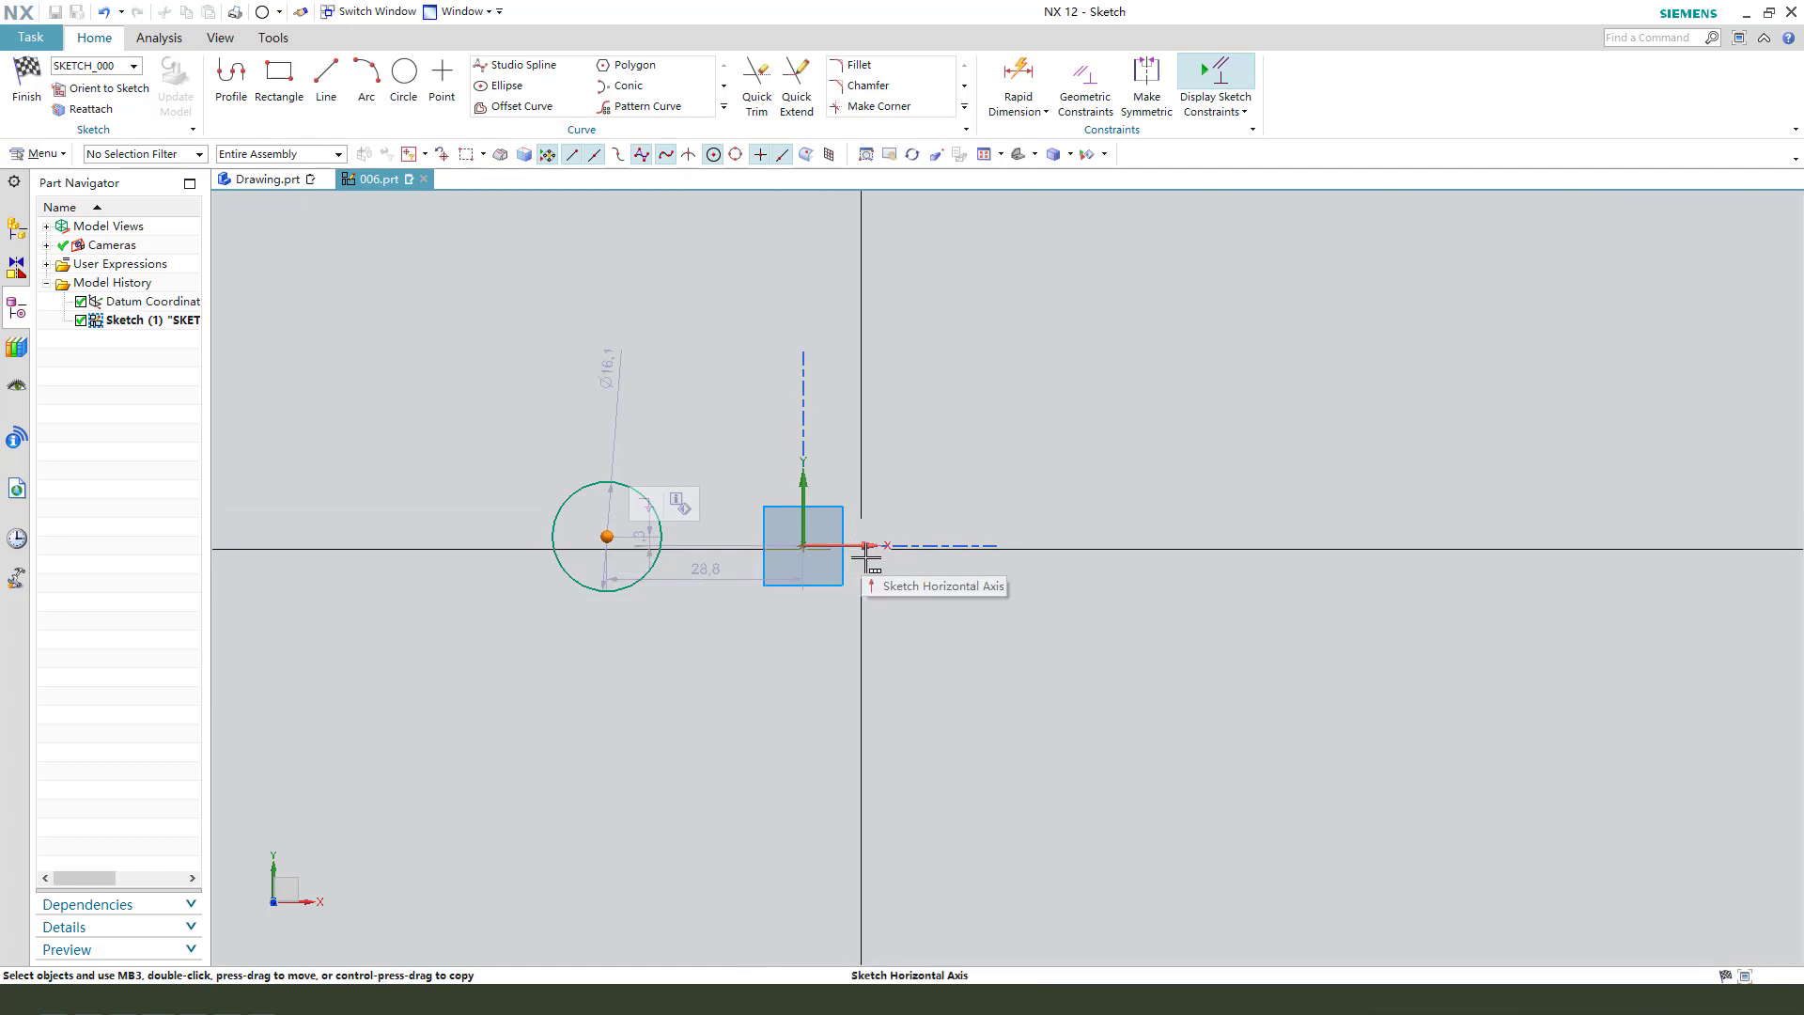
pyautogui.click(864, 546)
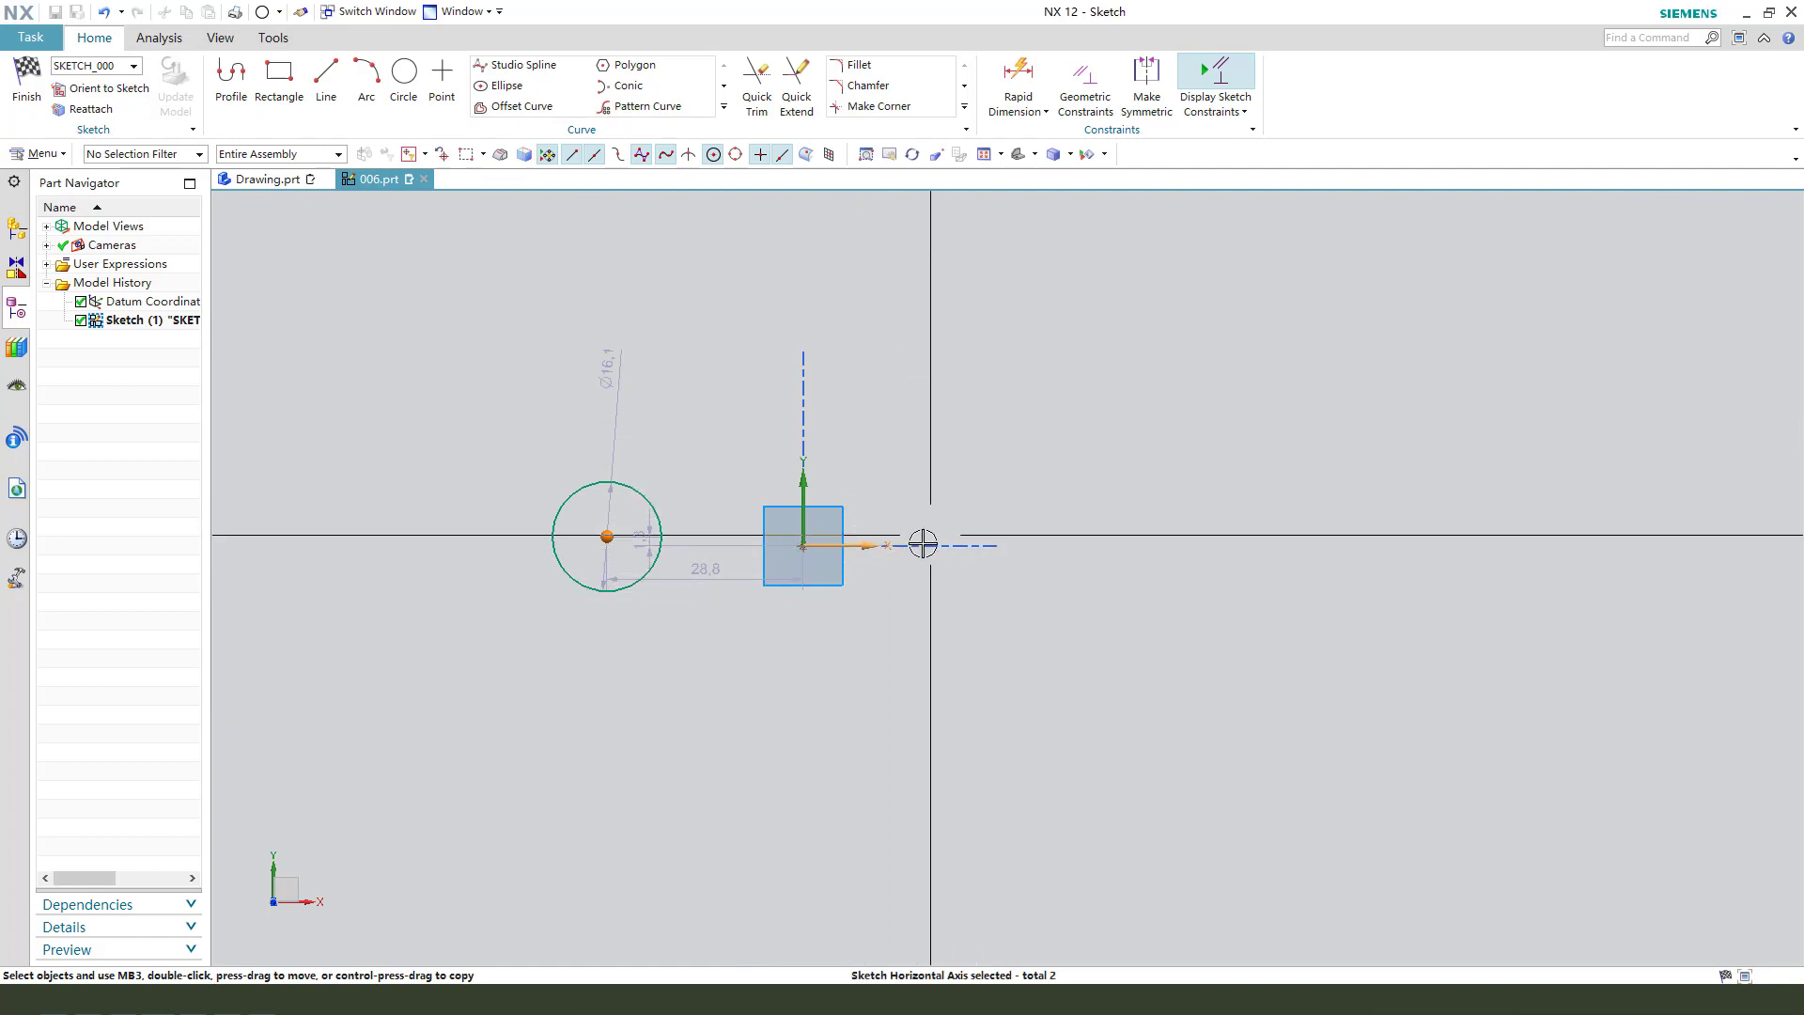
pyautogui.rightClick(873, 550)
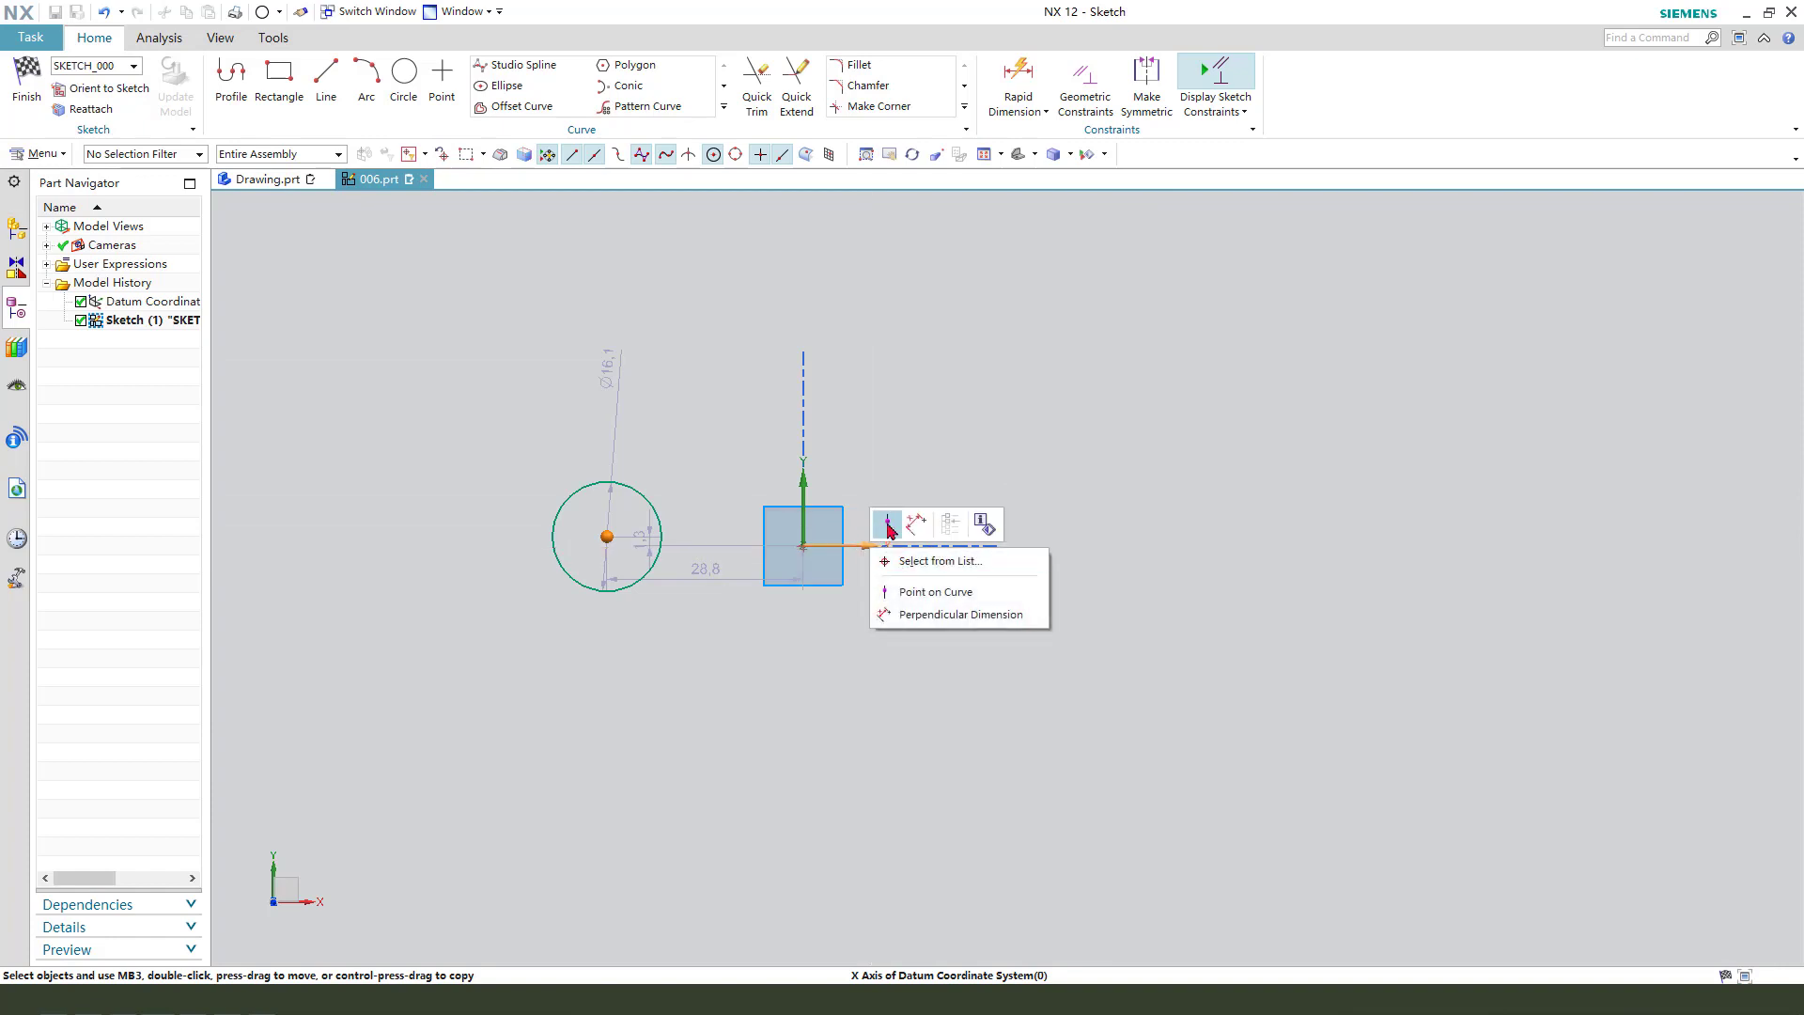
pyautogui.click(888, 524)
pyautogui.moveTo(622, 387); pyautogui.dragTo(644, 399)
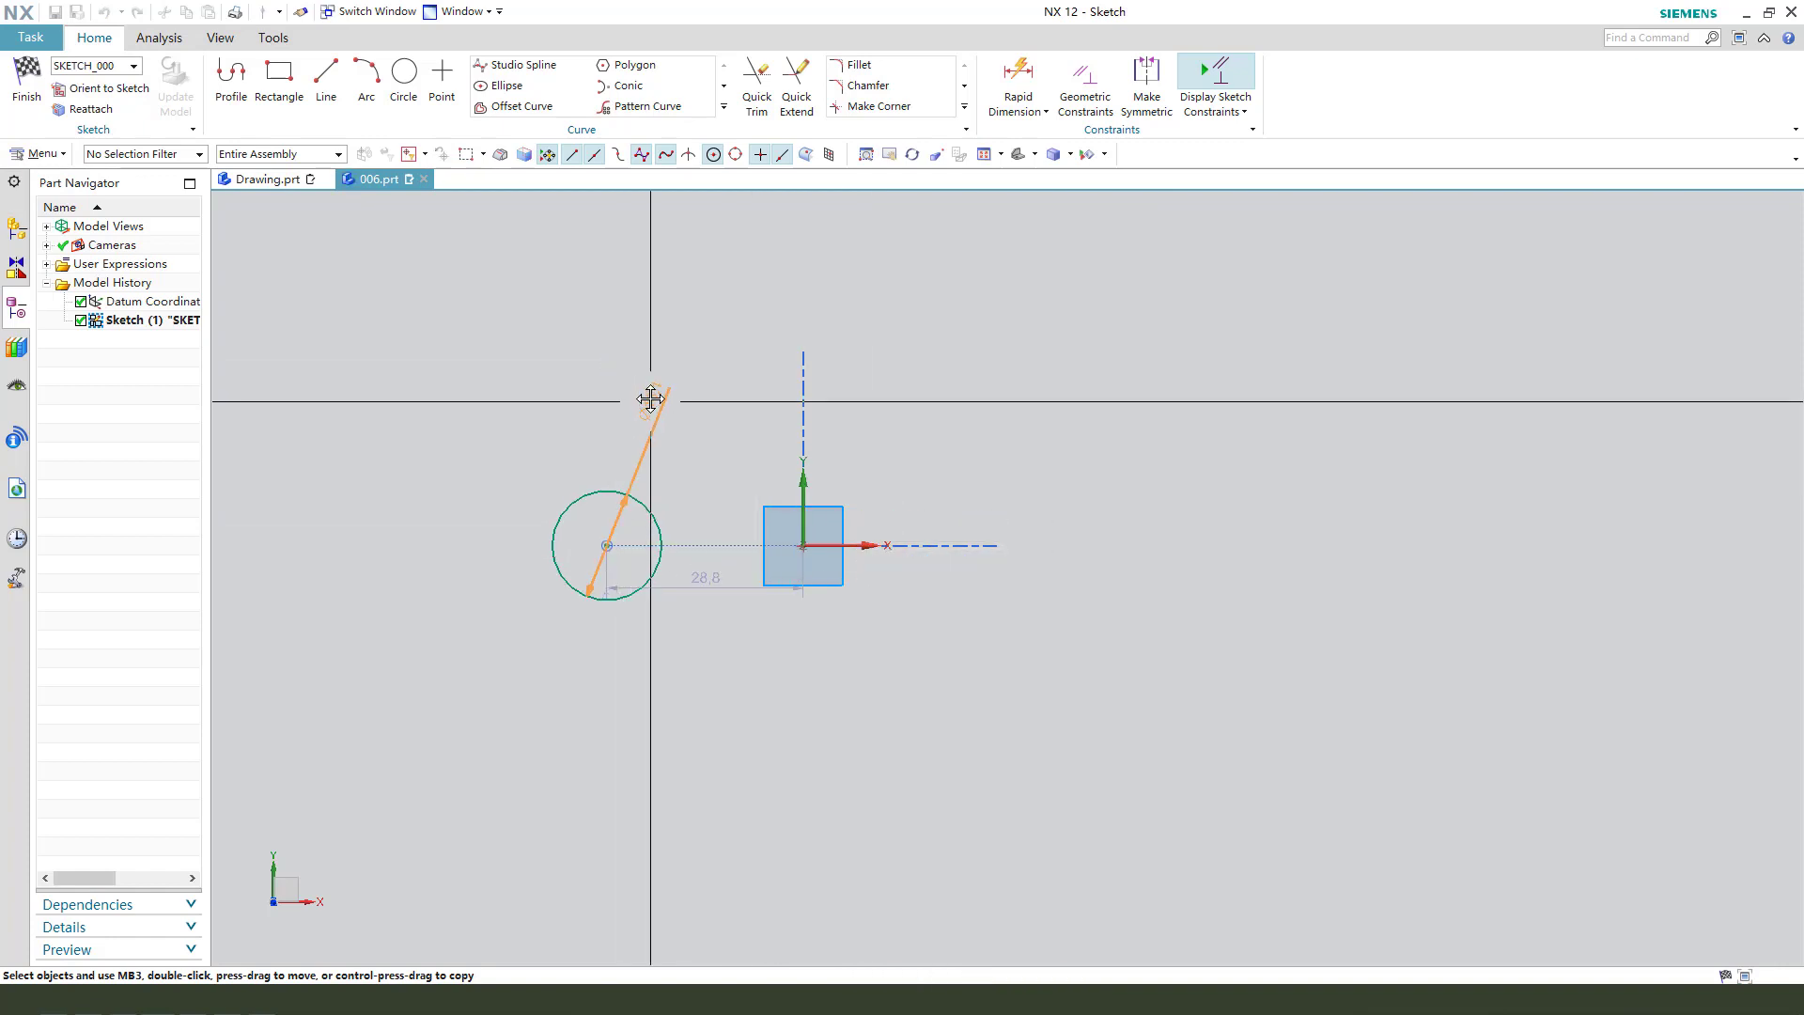
# Step: Mirror the circle about the sketch's vertical axis and enlarge the original to about 31 mm in diameter
pyautogui.click(647, 512)
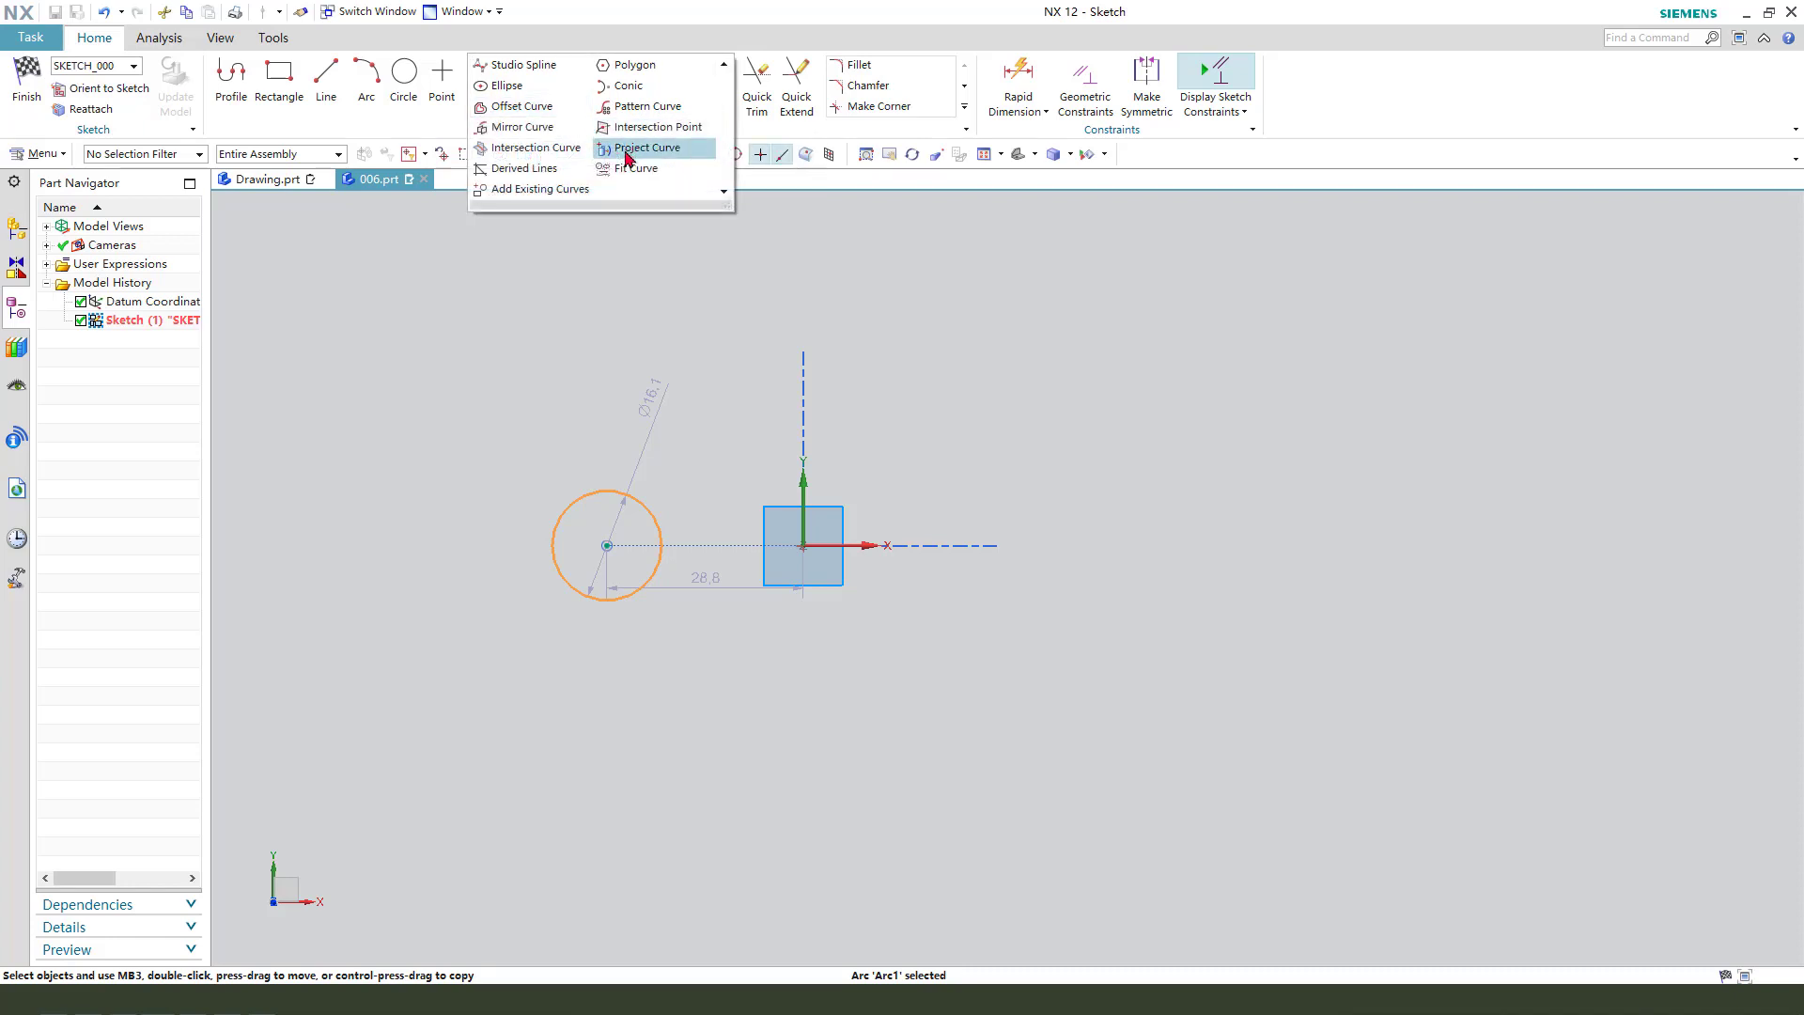
pyautogui.click(518, 136)
pyautogui.click(1461, 336)
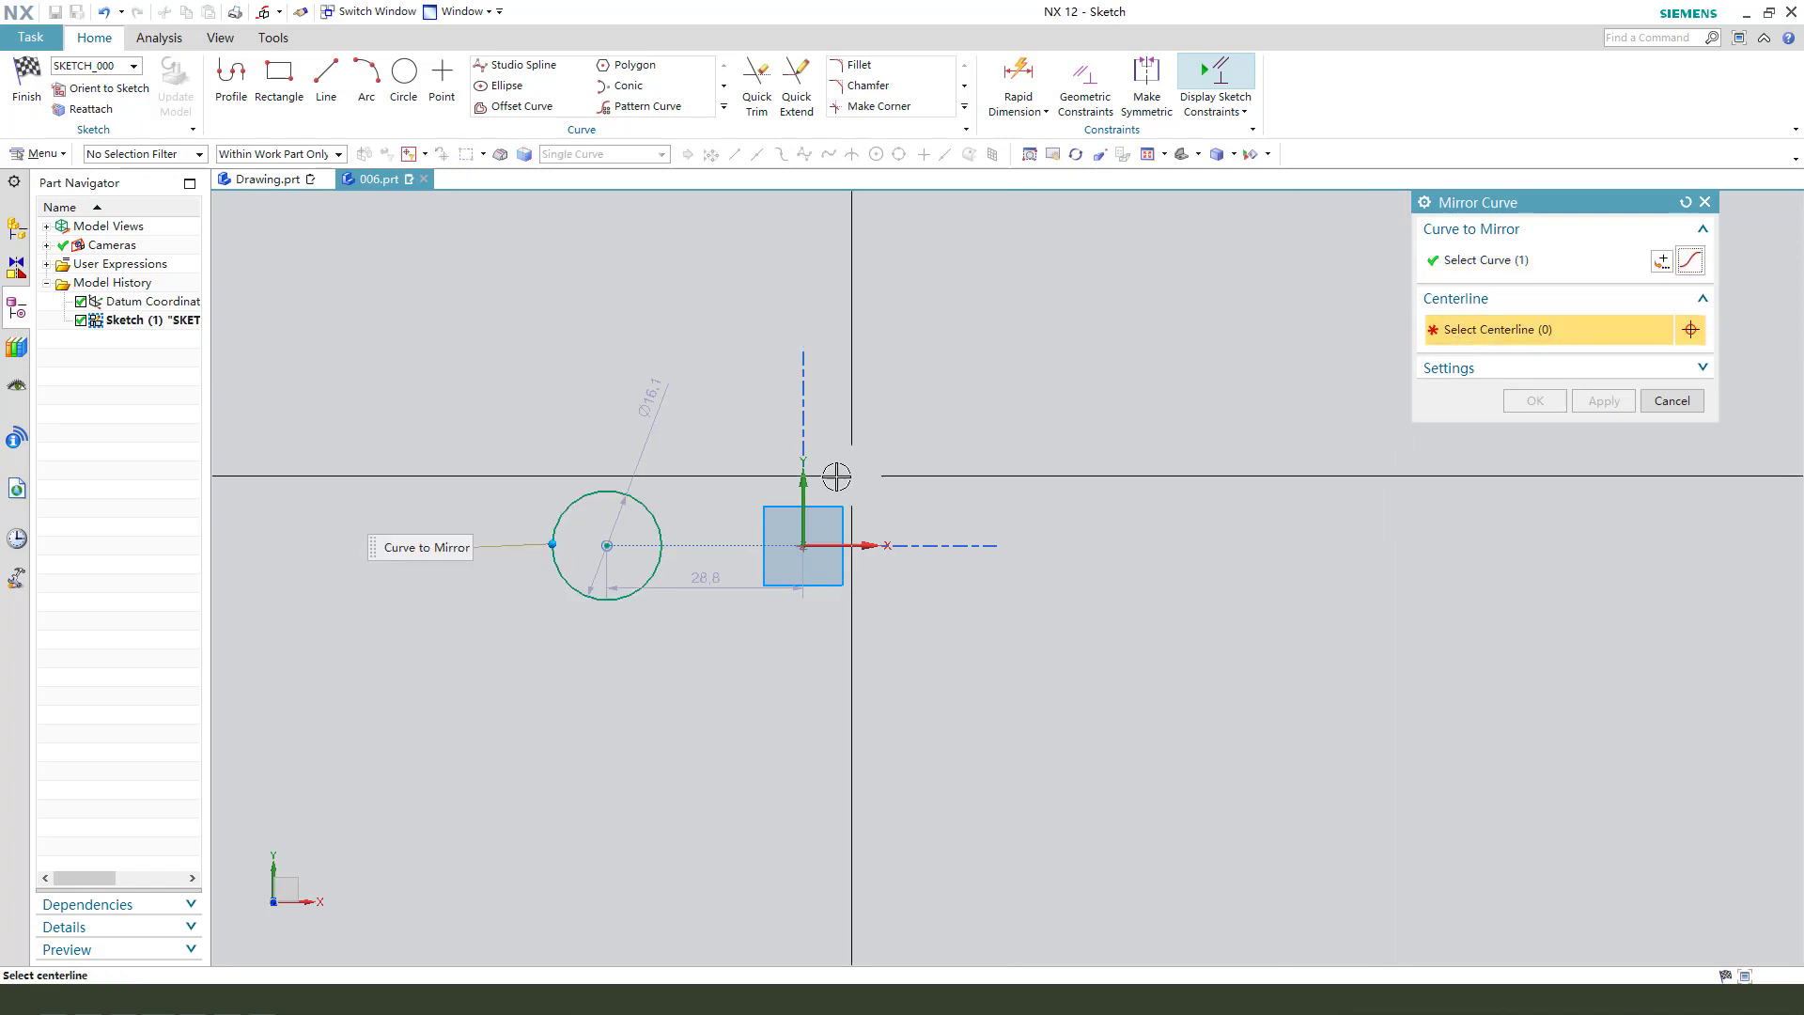
pyautogui.click(803, 481)
pyautogui.click(1522, 402)
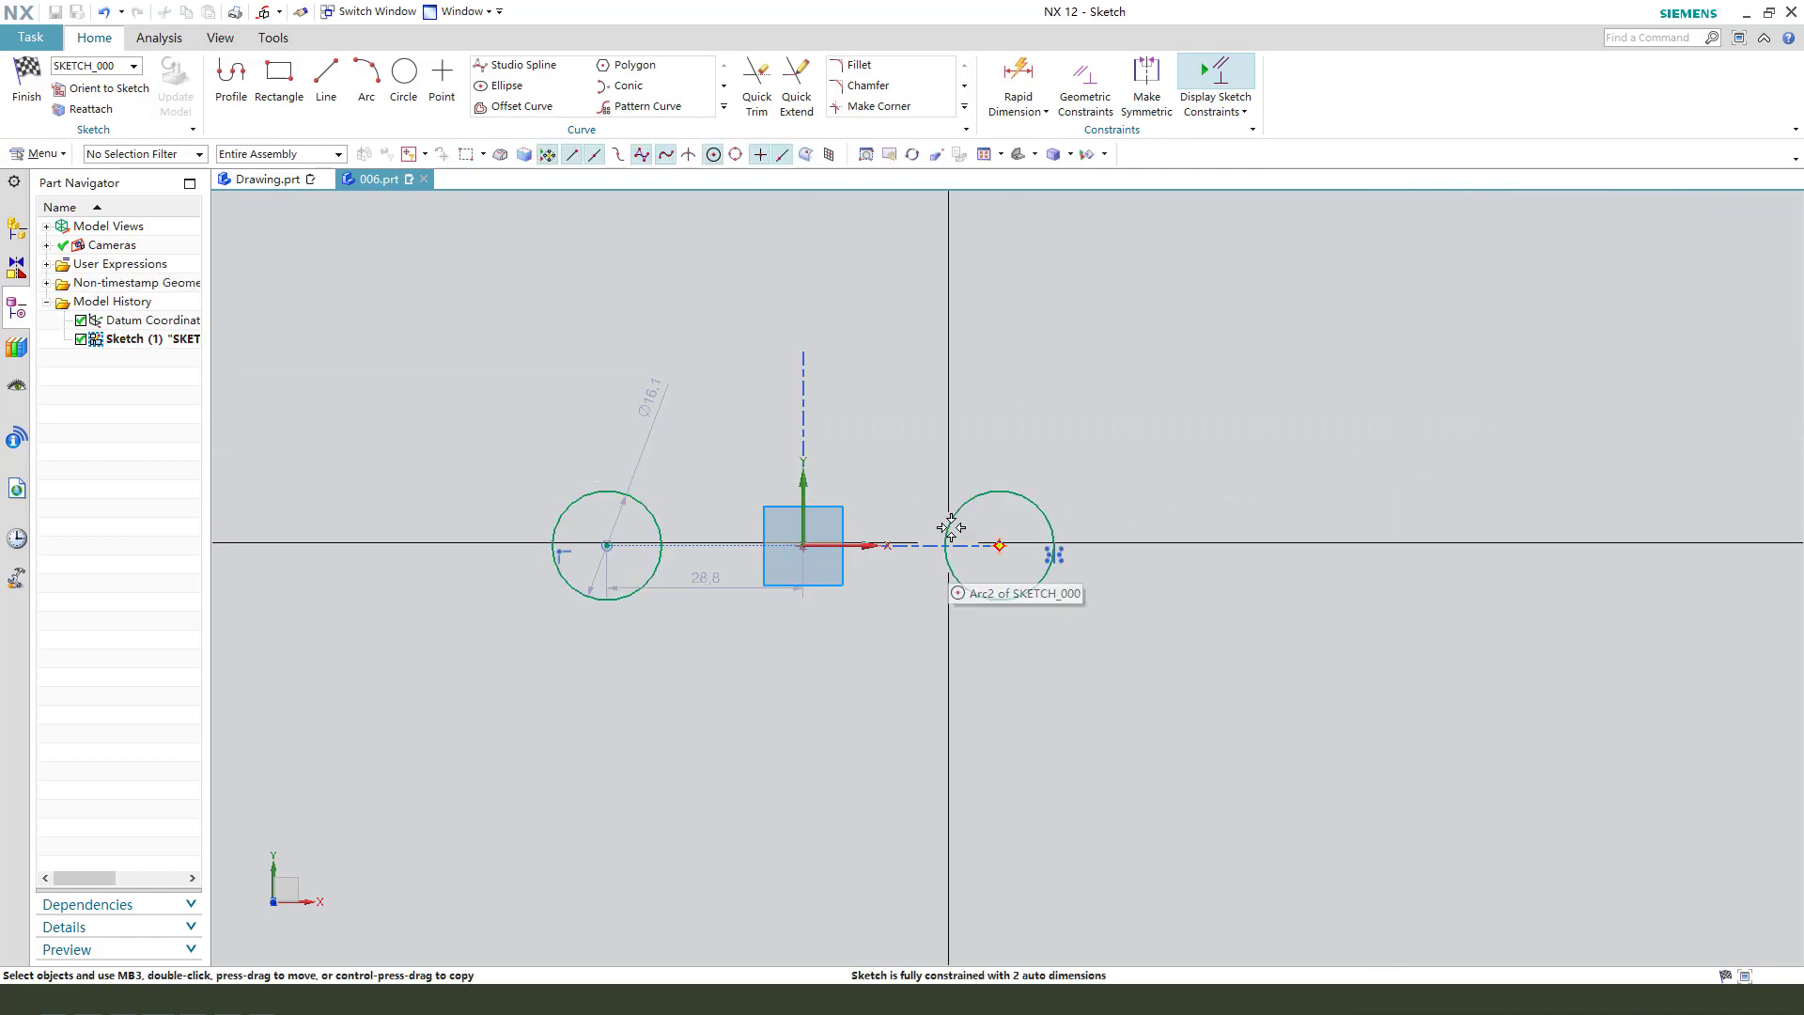
pyautogui.moveTo(671, 505); pyautogui.dragTo(714, 507)
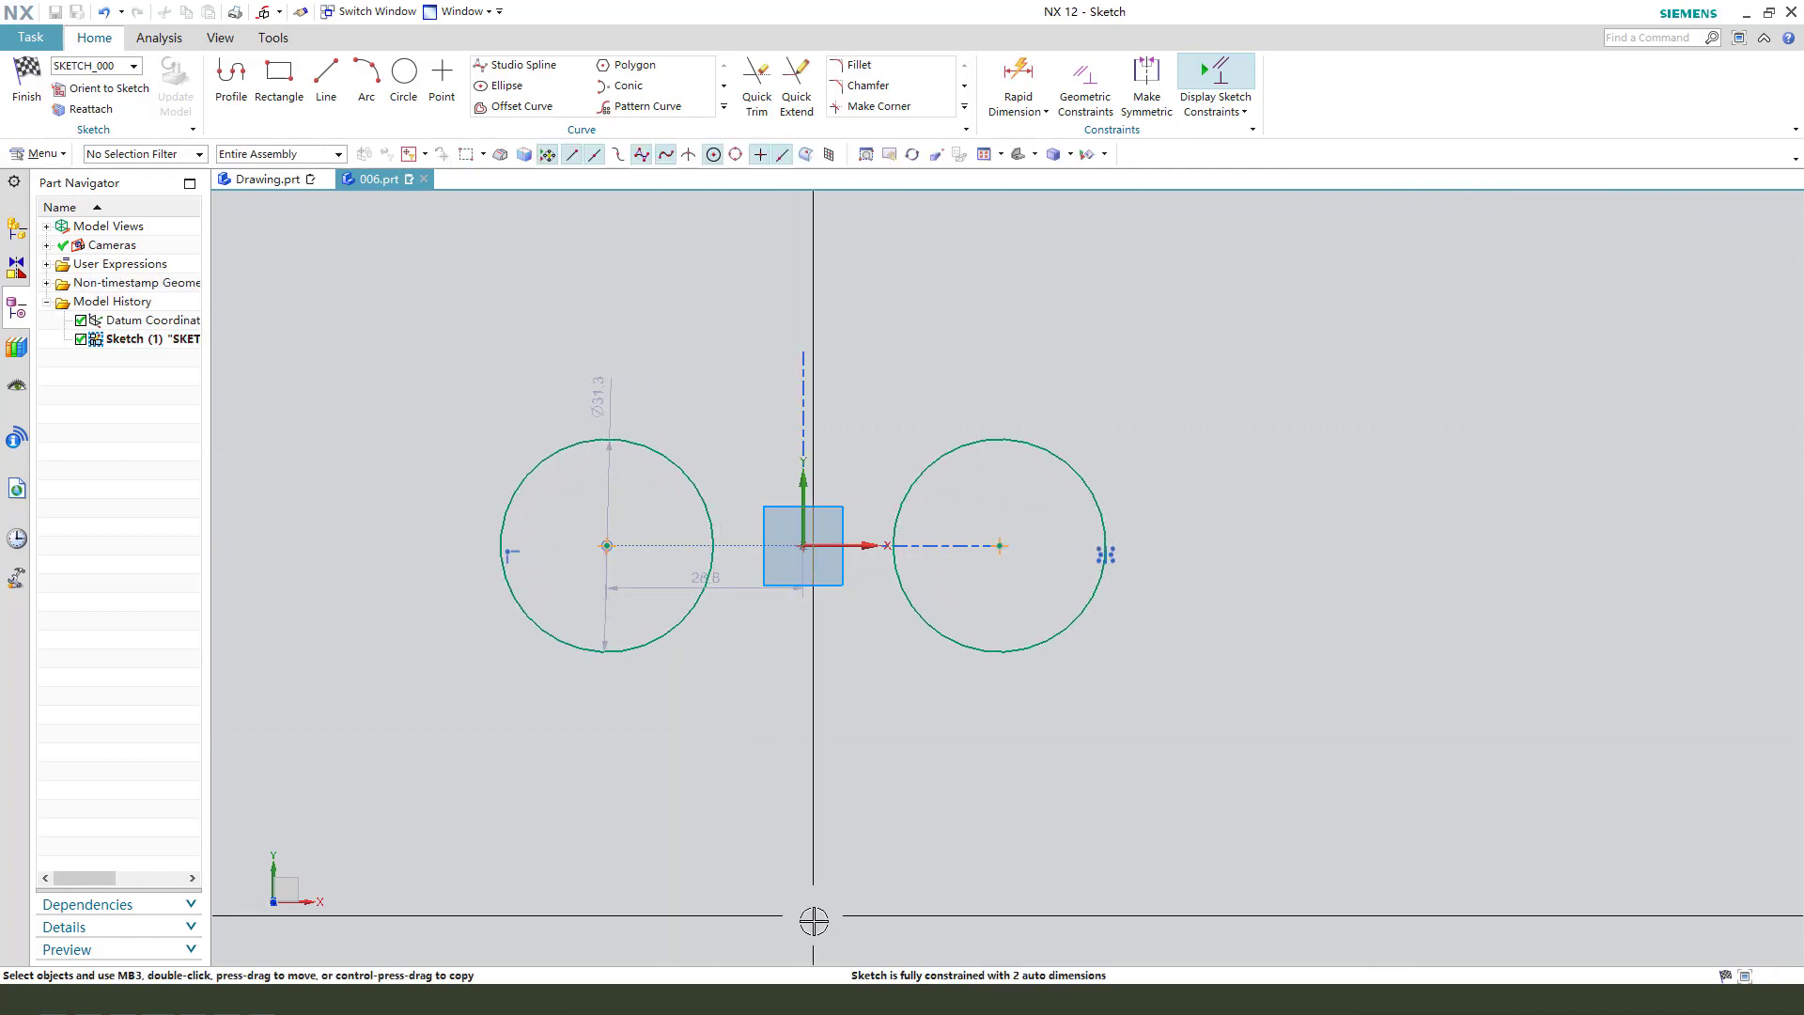
# Step: Dimension the horizontal distance between the two circle centres, place it below the circles and set it to 60 mm
pyautogui.click(609, 545)
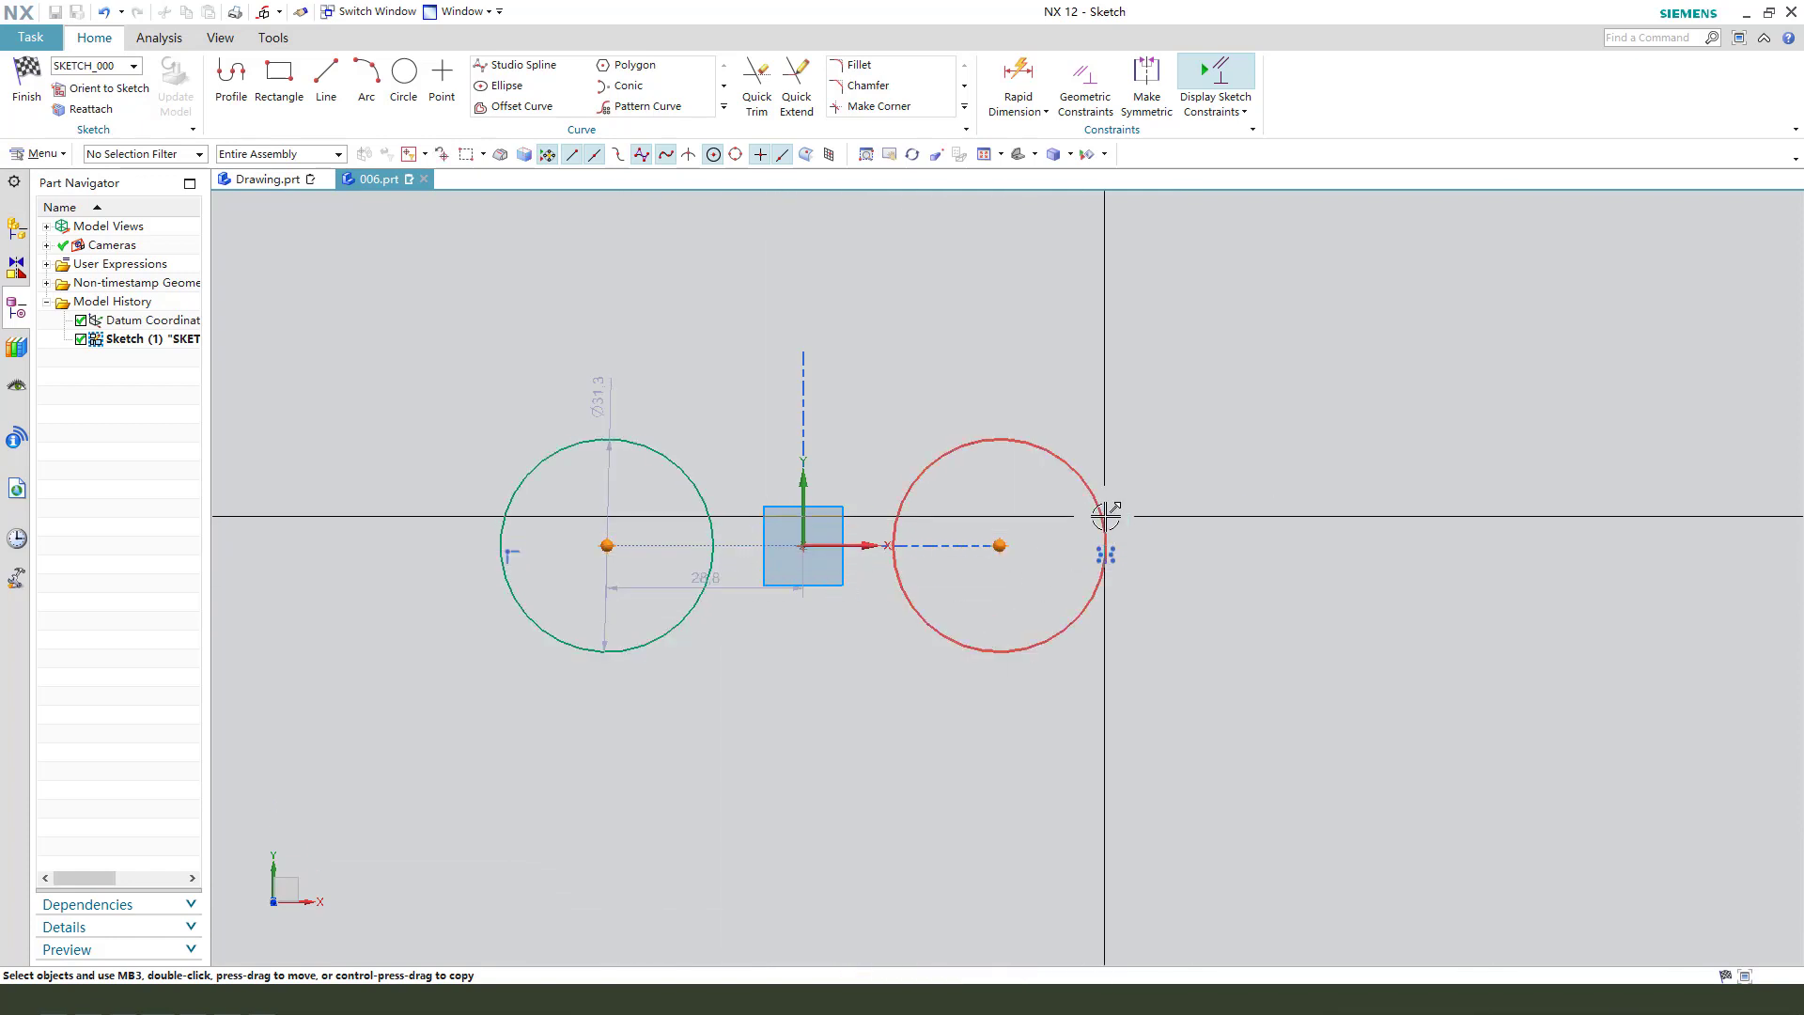
pyautogui.rightClick(998, 543)
pyautogui.click(1128, 524)
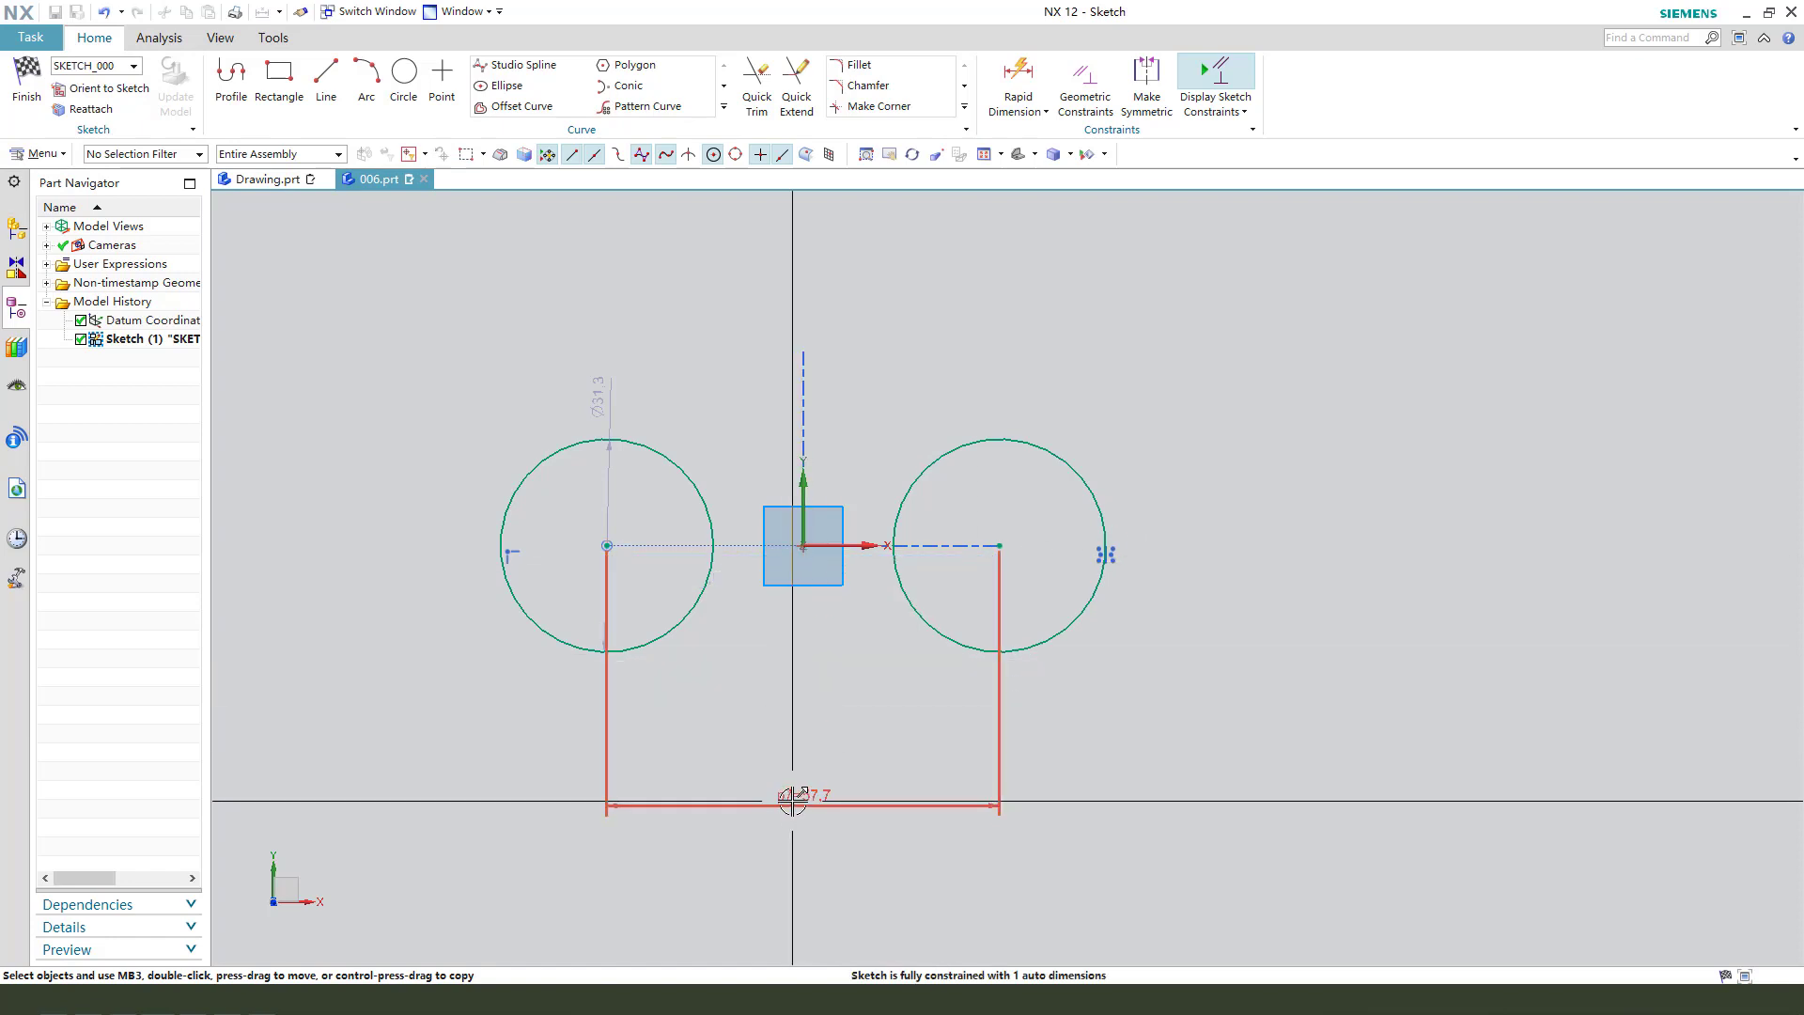
pyautogui.click(796, 805)
pyautogui.write('6')
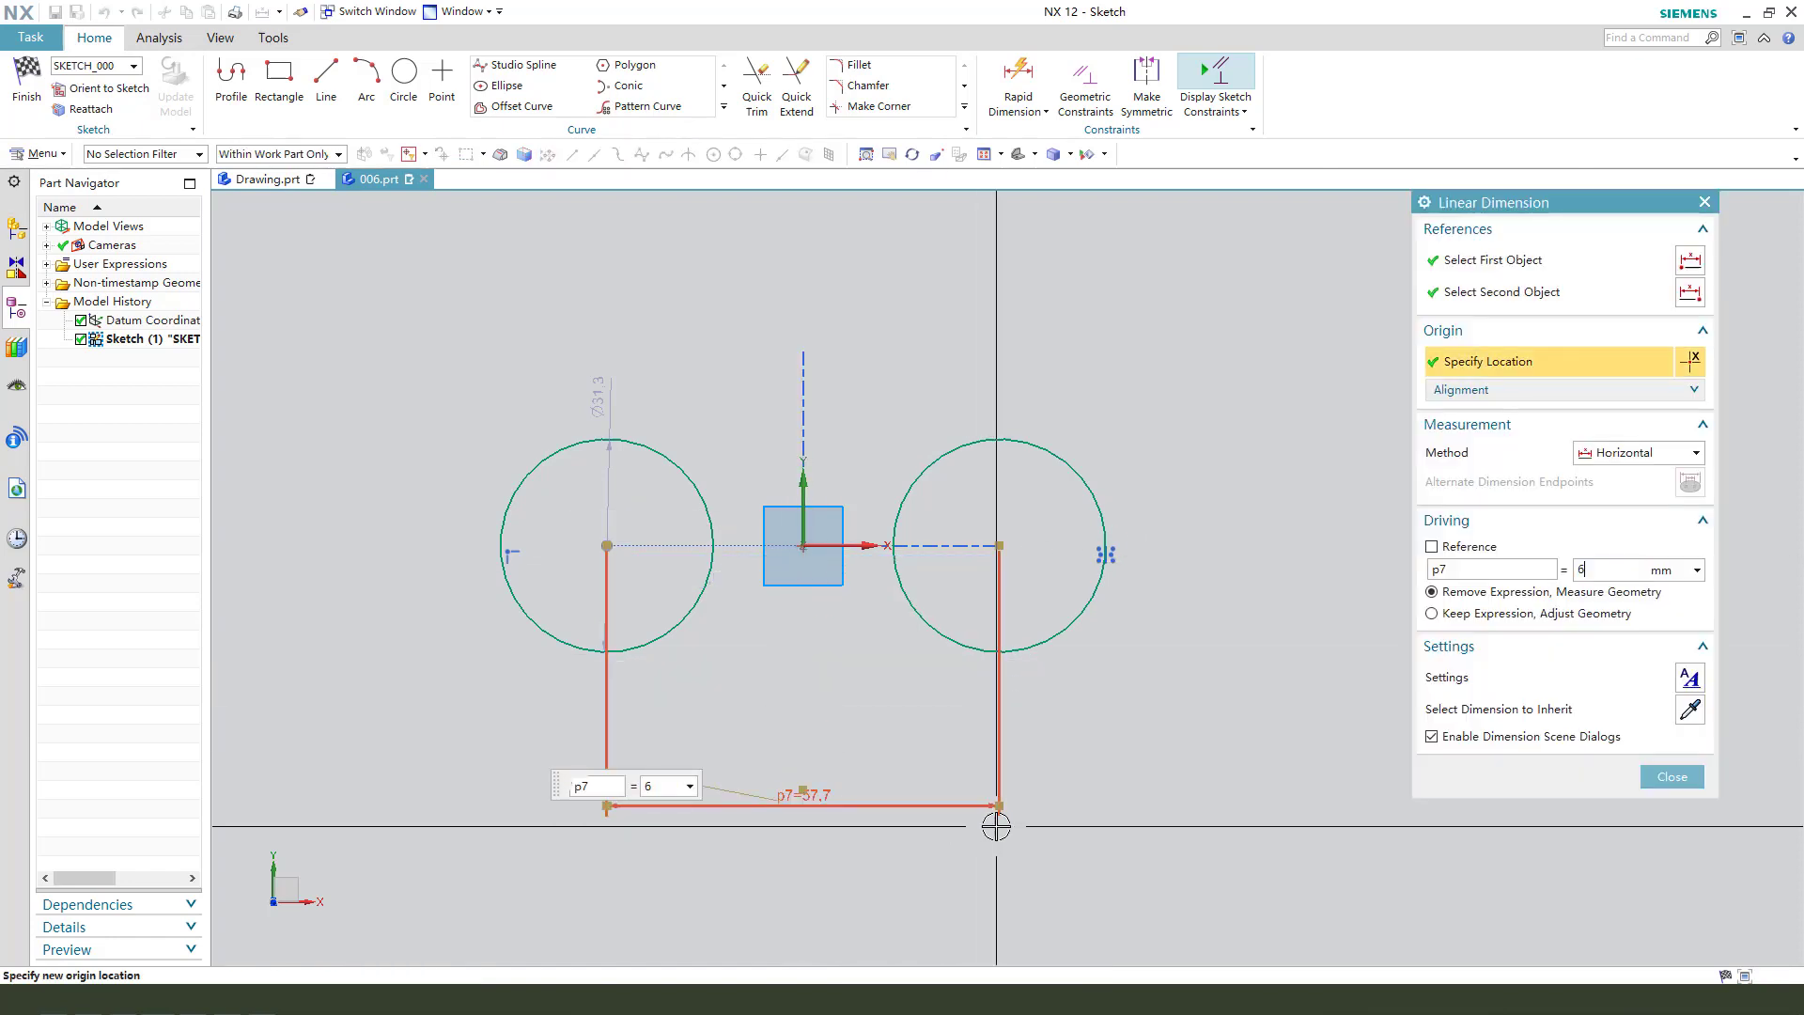
pyautogui.write('0')
pyautogui.press('Return')
pyautogui.middleClick(1083, 734)
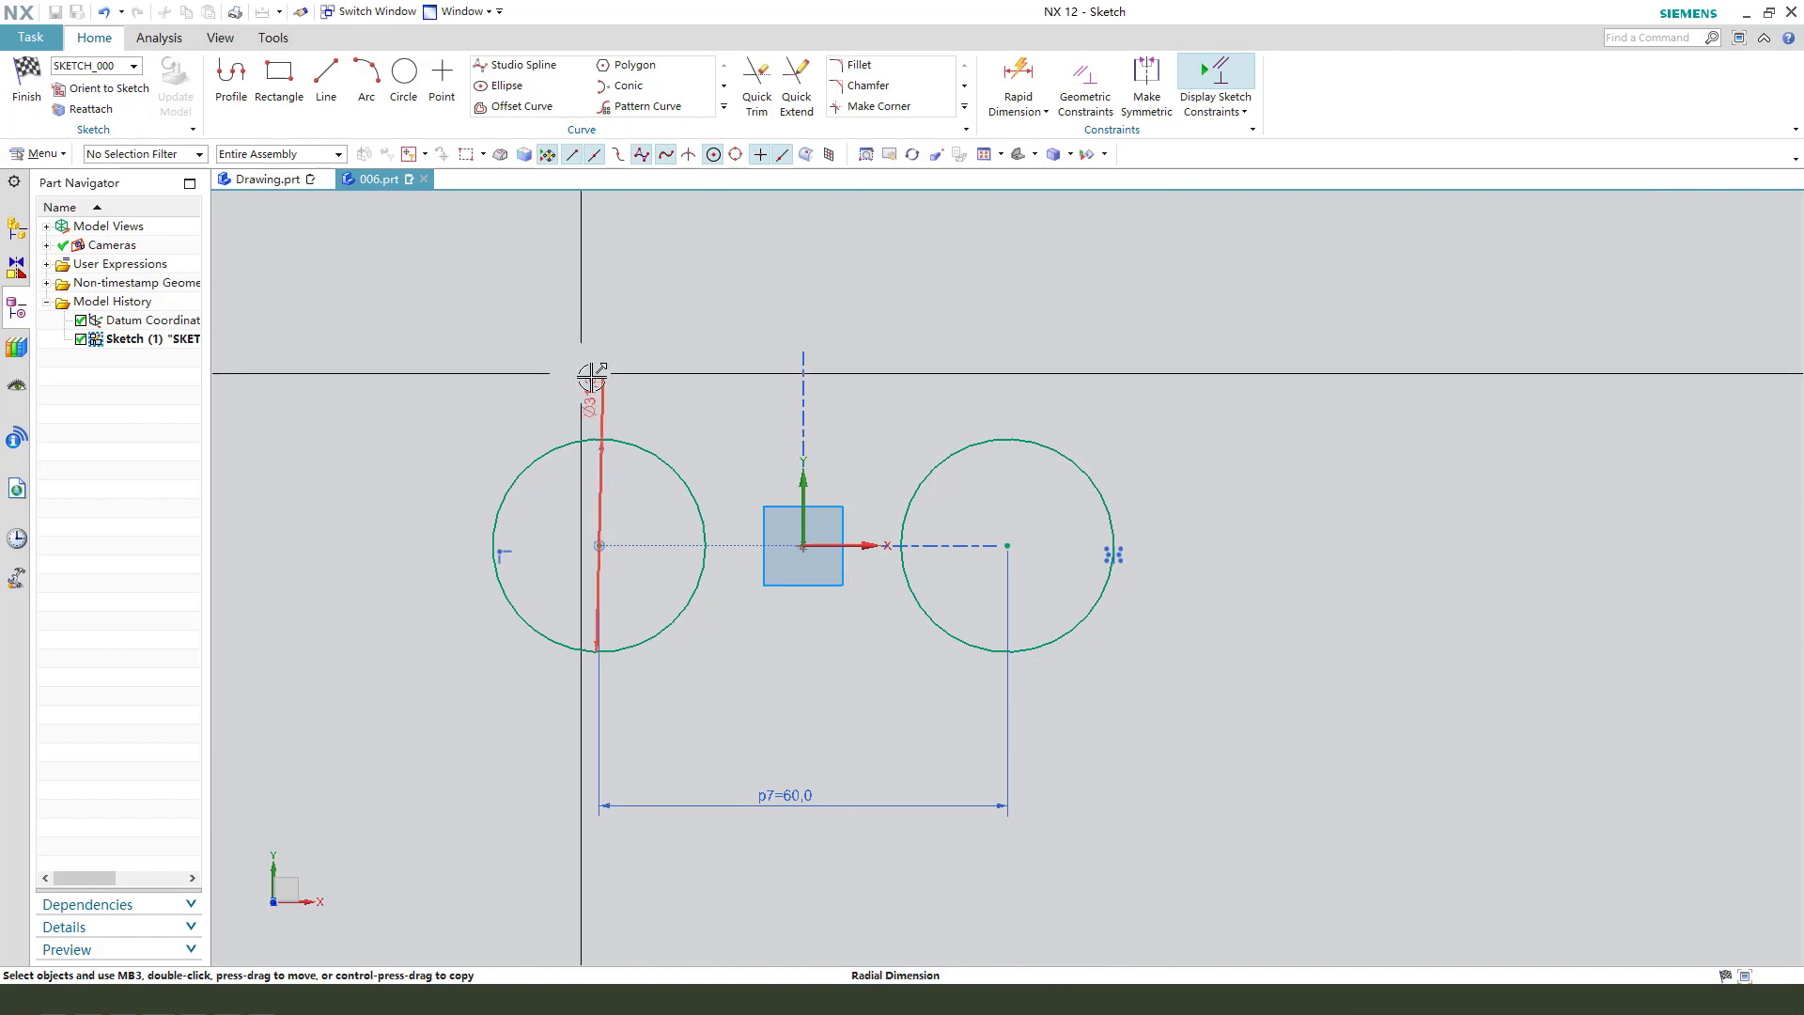
# Step: Set the diameter of the circle on the negative X side to 40 mm
pyautogui.click(476, 383)
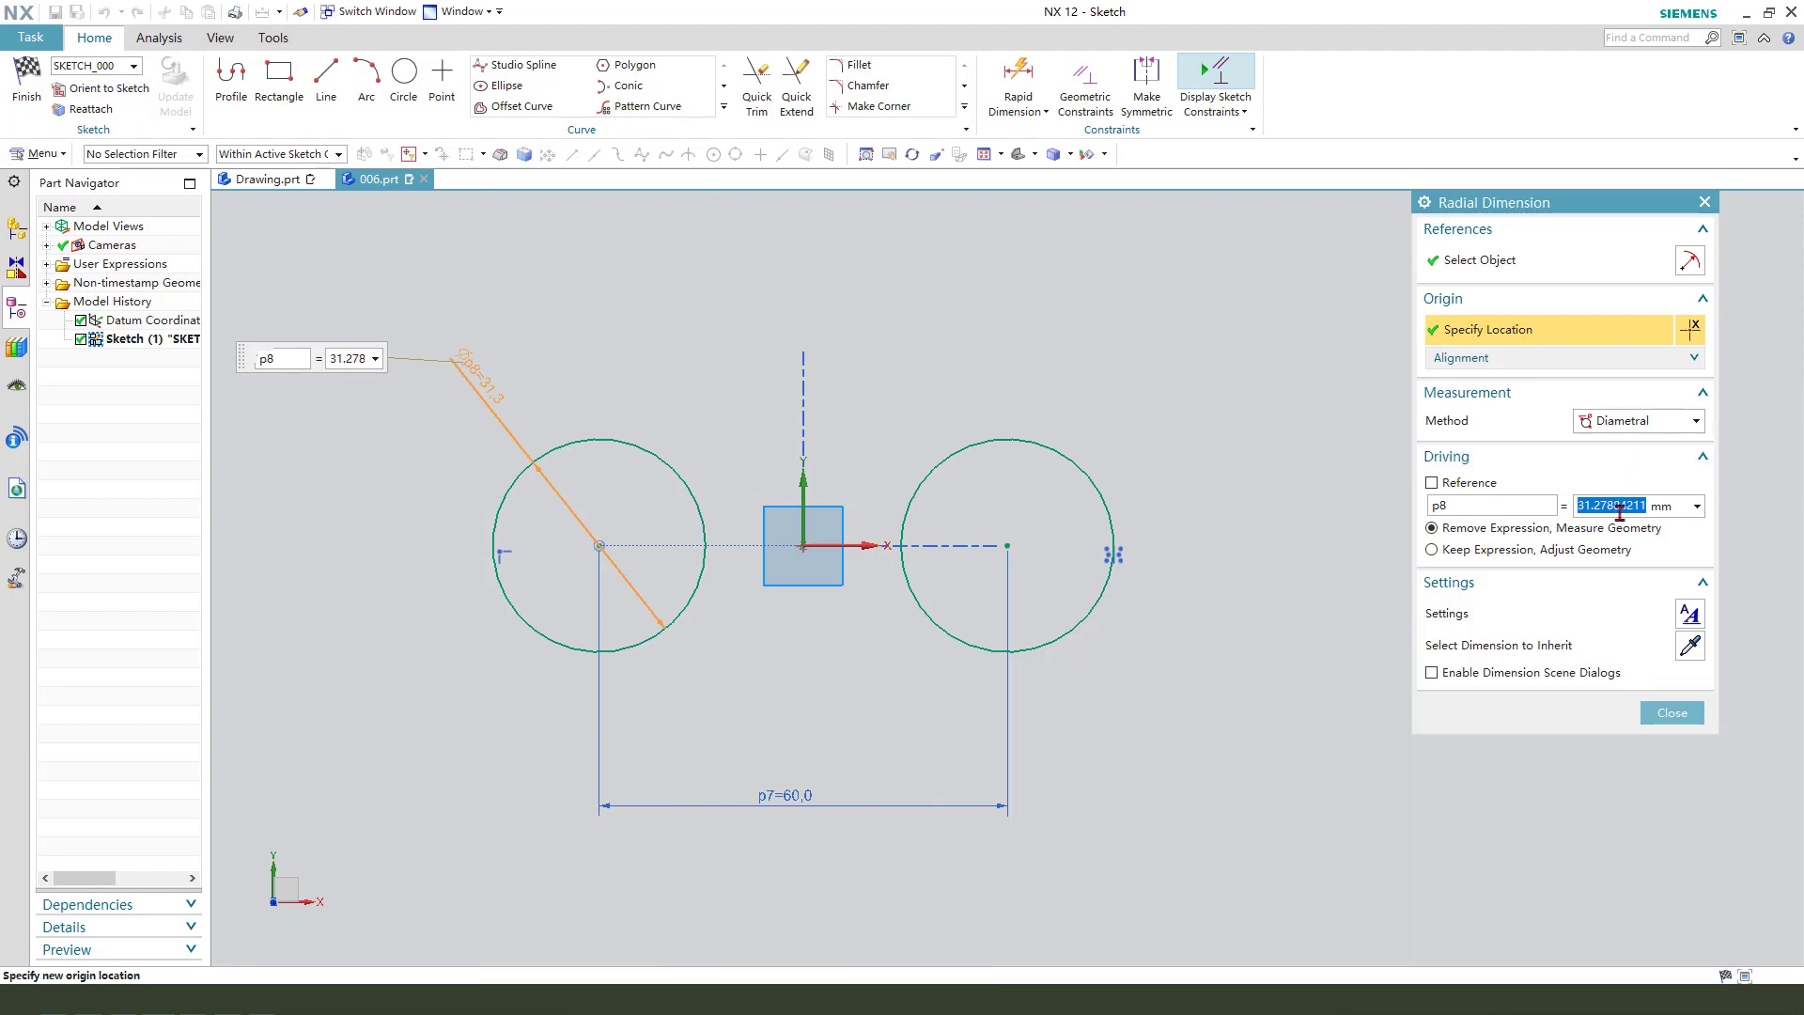
pyautogui.press('Return')
pyautogui.press('Escape')
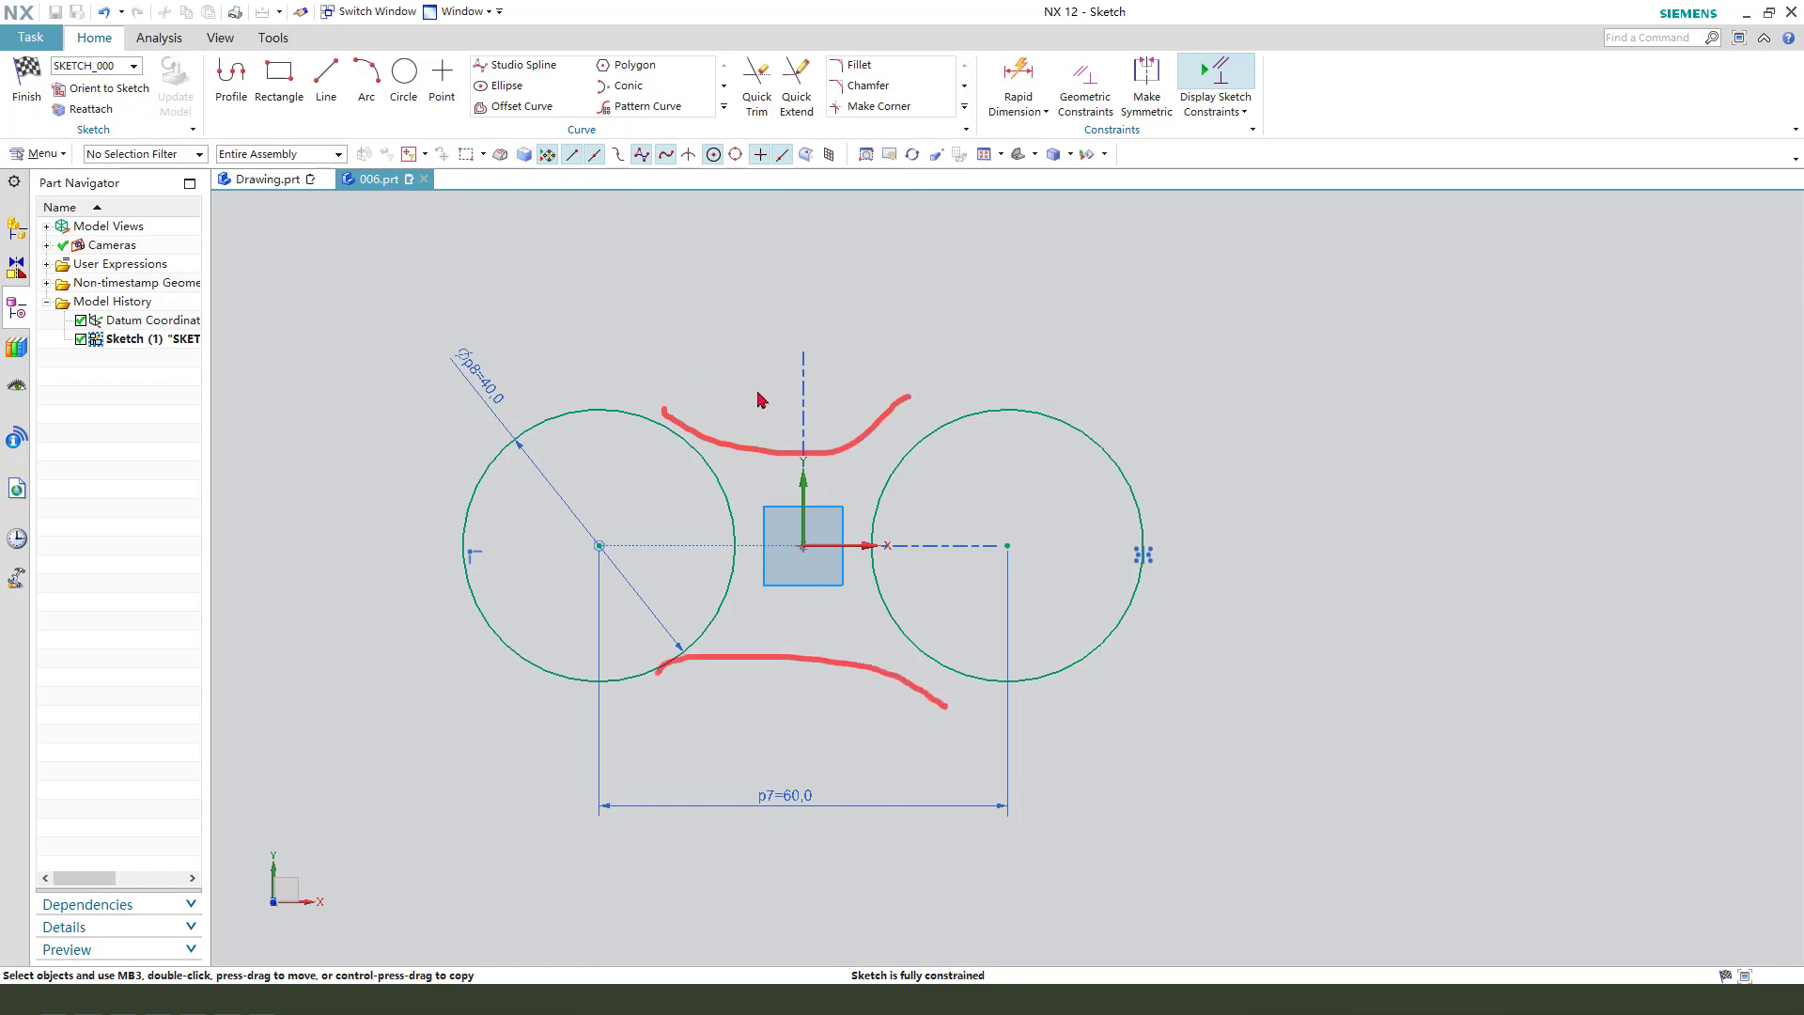
pyautogui.press('Escape')
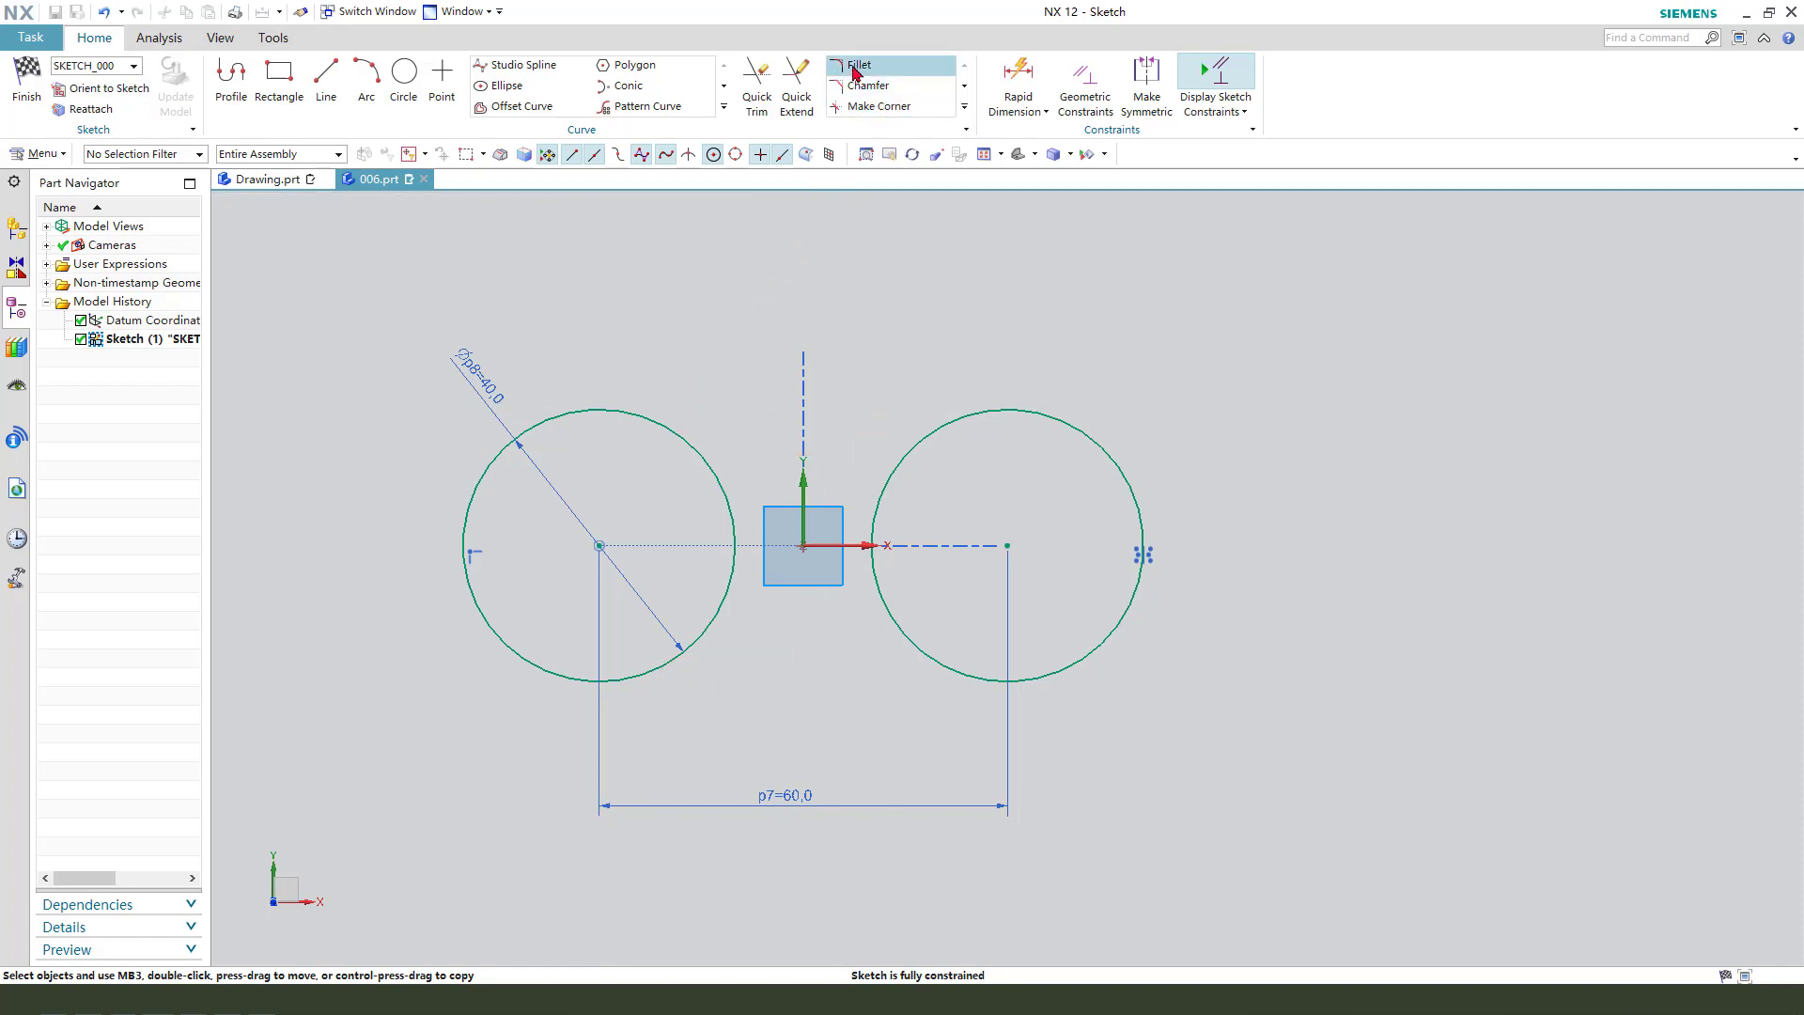
# Step: Add a 40 mm radius fillet arc joining the two circles on their lower side and reposition its radius dimension
pyautogui.click(856, 68)
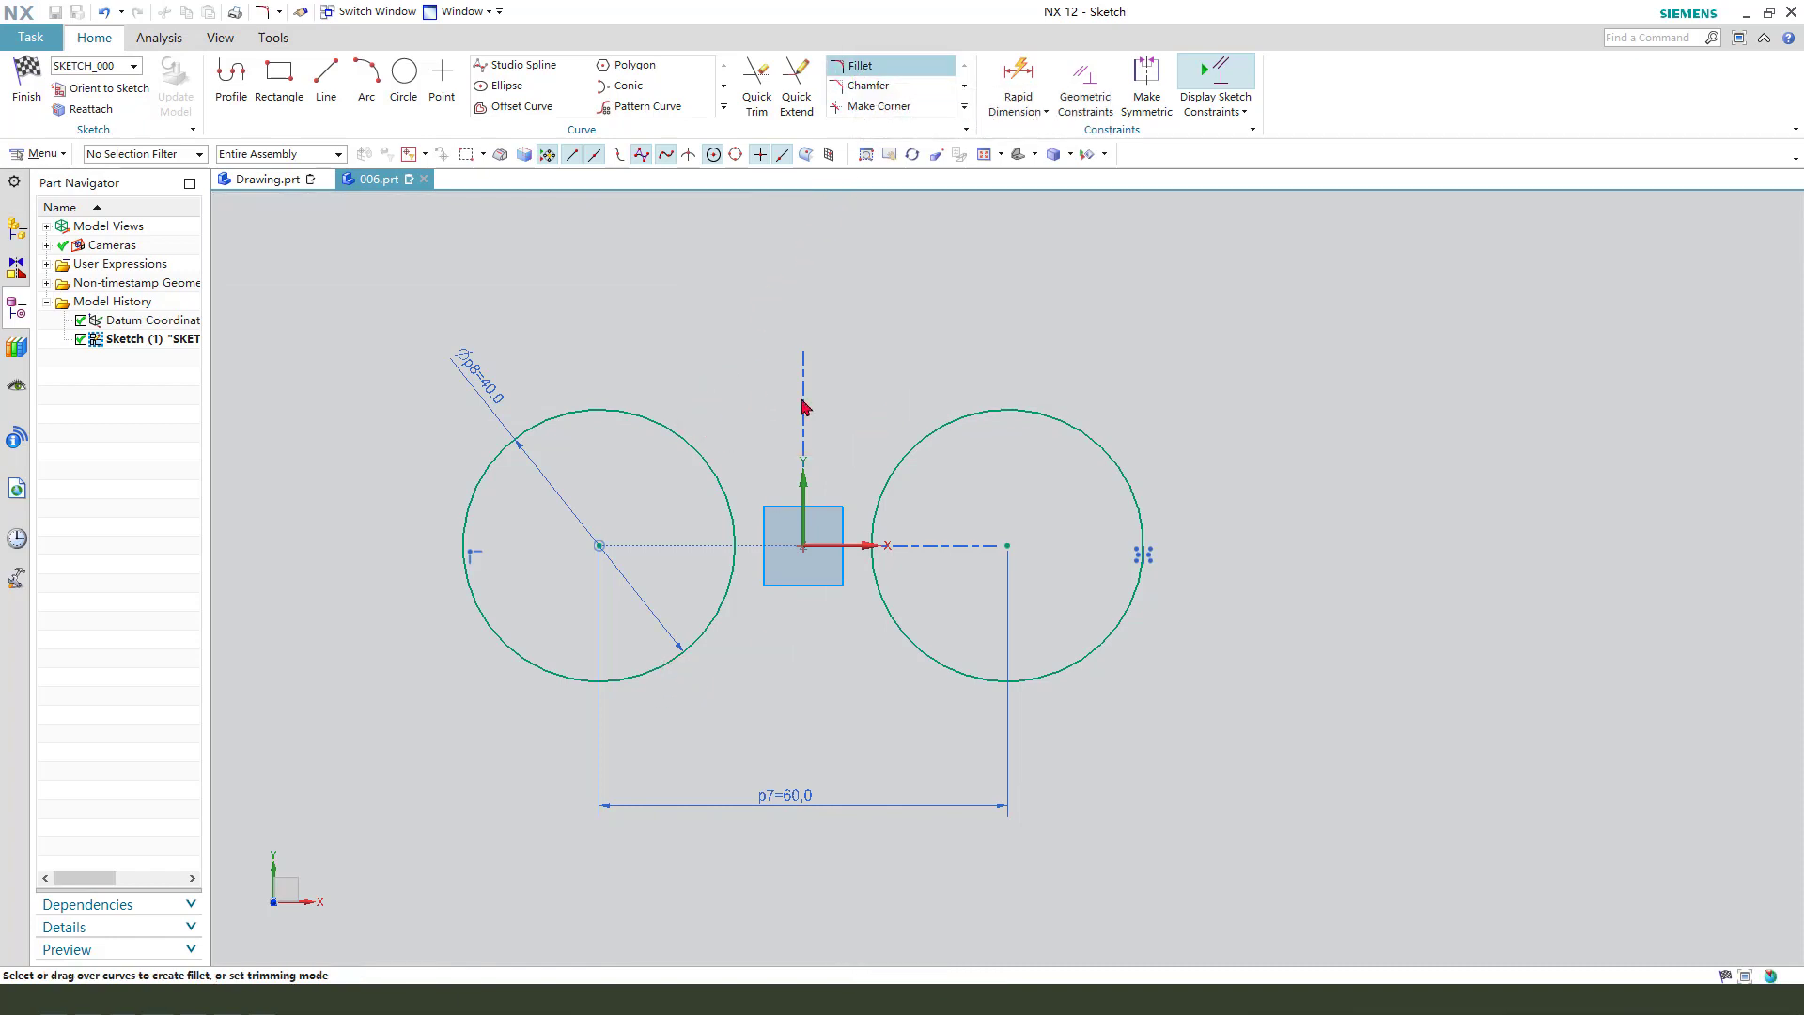
pyautogui.click(949, 424)
pyautogui.click(697, 449)
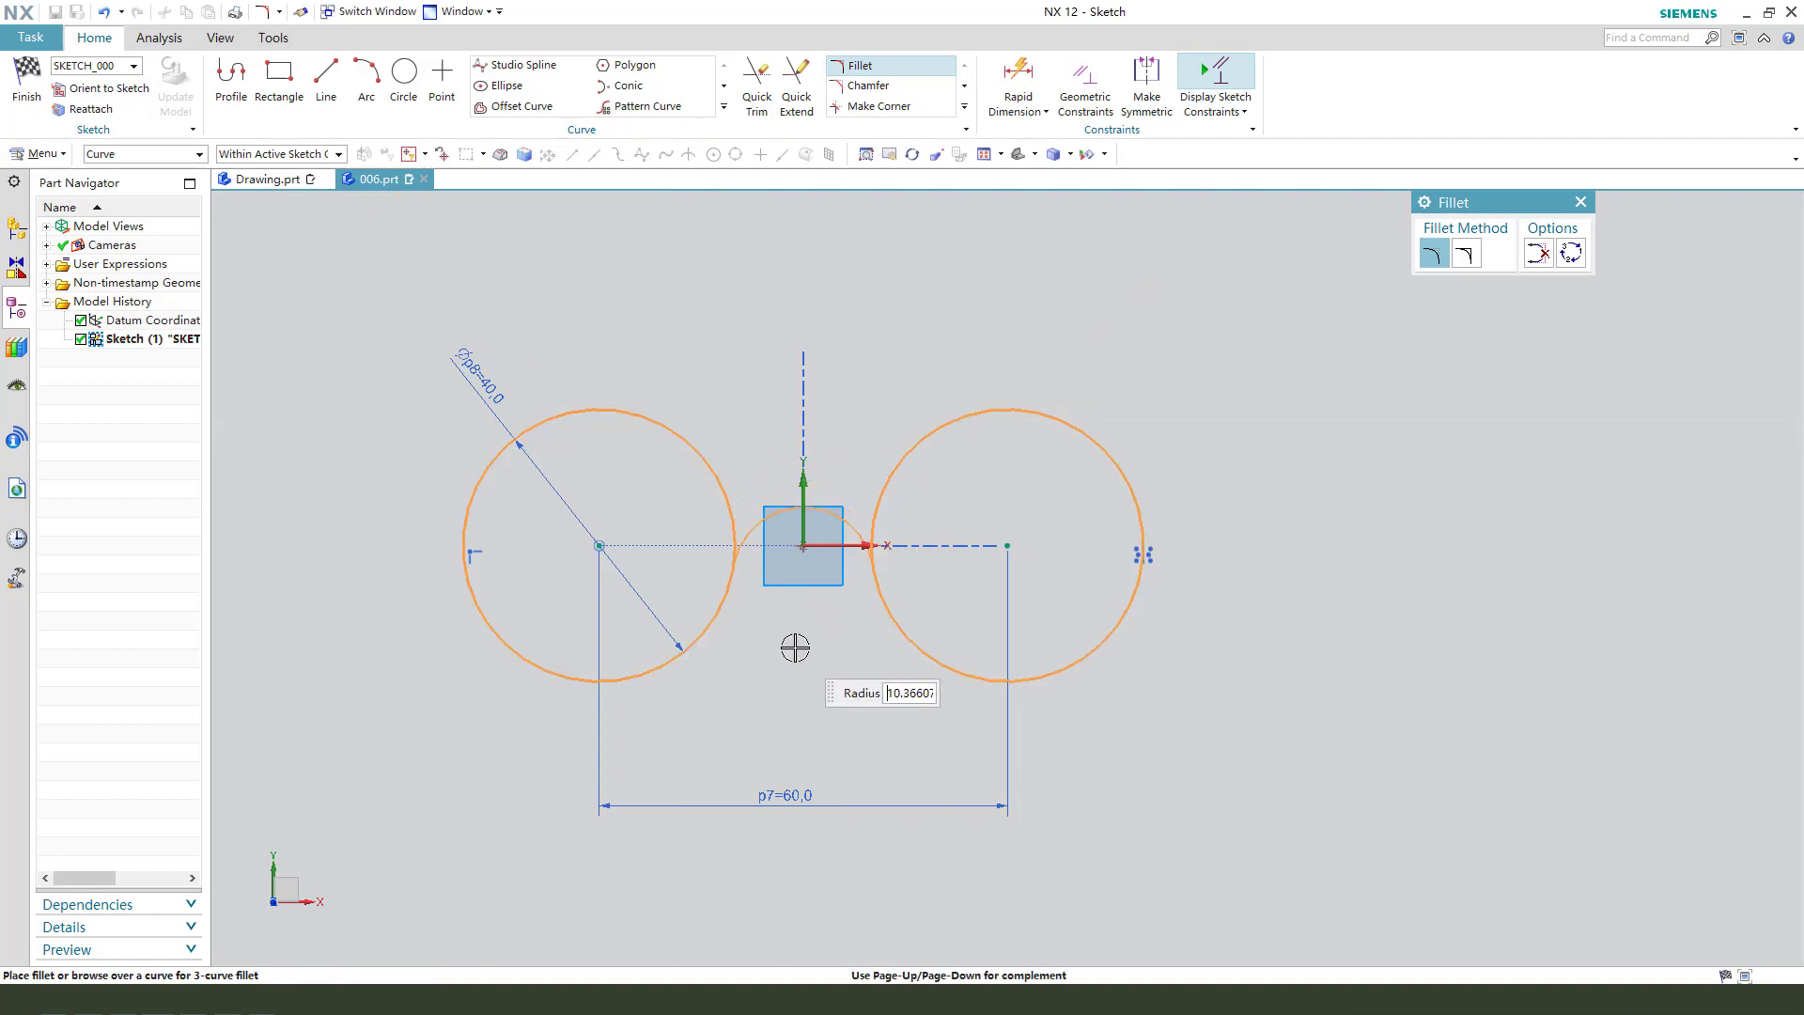
pyautogui.click(935, 755)
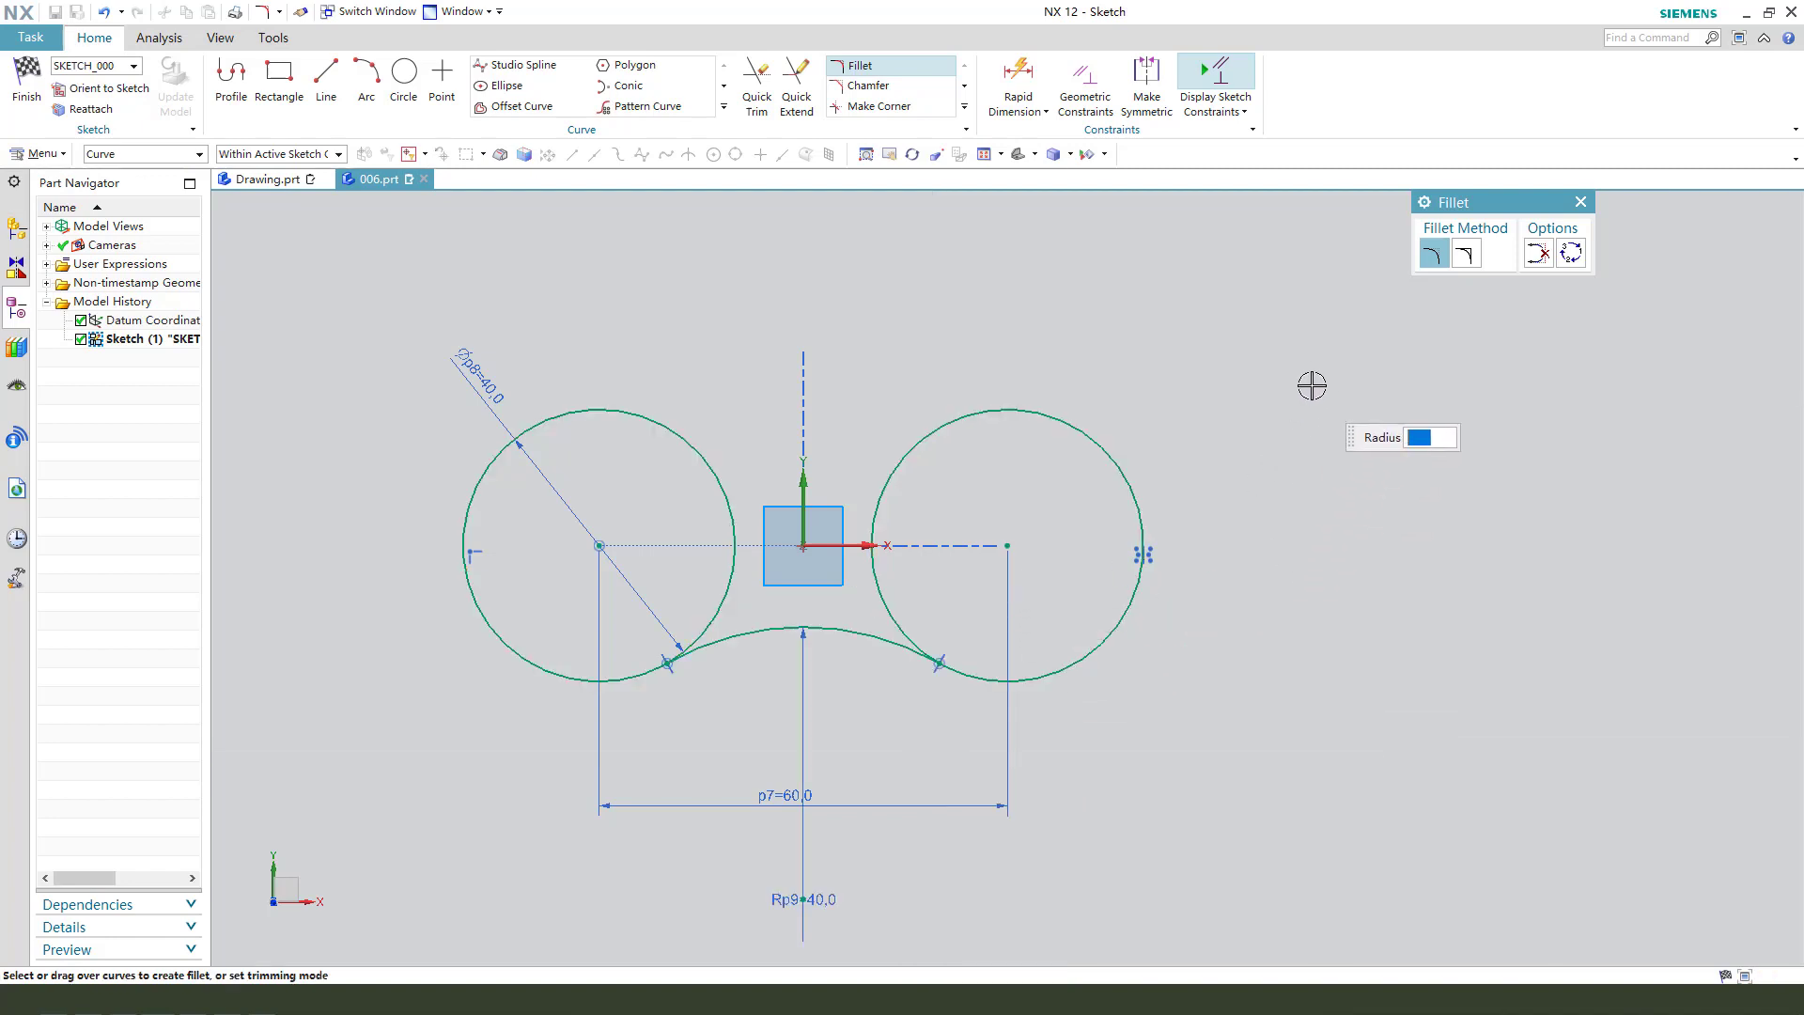
pyautogui.press('Escape')
pyautogui.moveTo(803, 729)
pyautogui.mouseDown()
pyautogui.moveTo(837, 729)
pyautogui.moveTo(792, 705)
pyautogui.mouseUp()
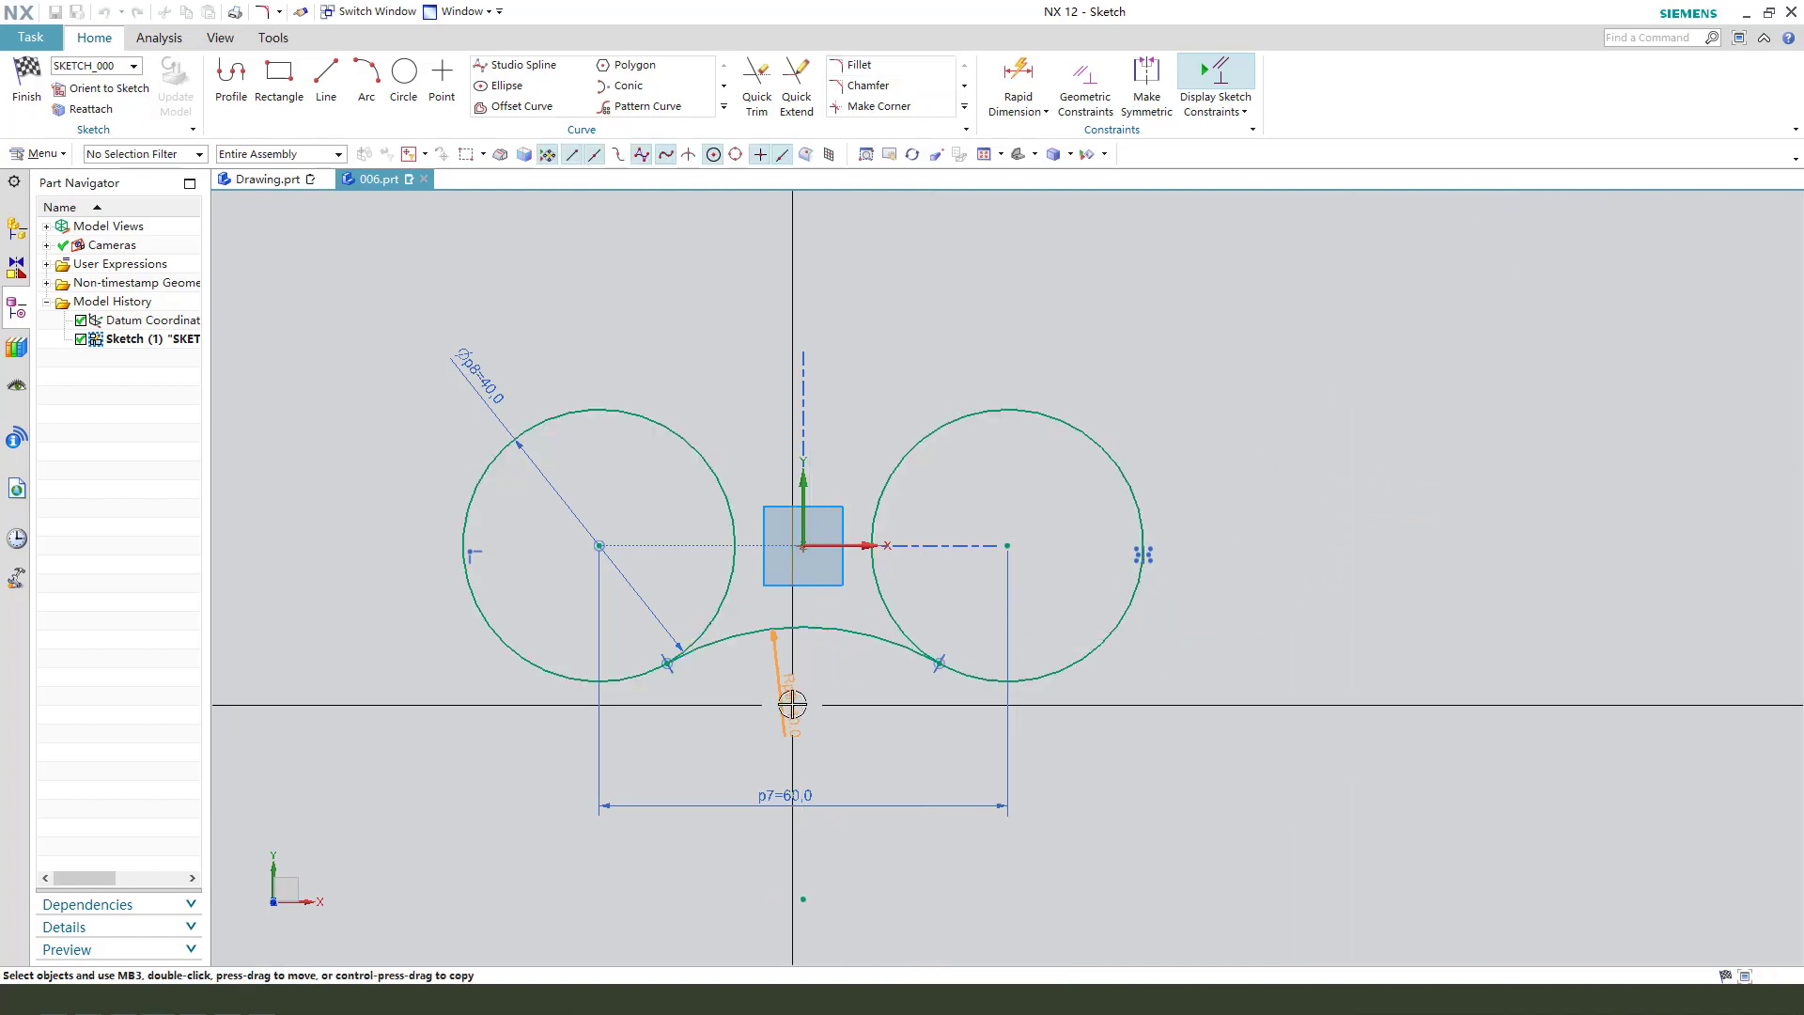
# Step: Mirror the 40 mm radius arc about the sketch's horizontal axis to join the two circles on their upper side
pyautogui.click(835, 627)
pyautogui.click(723, 106)
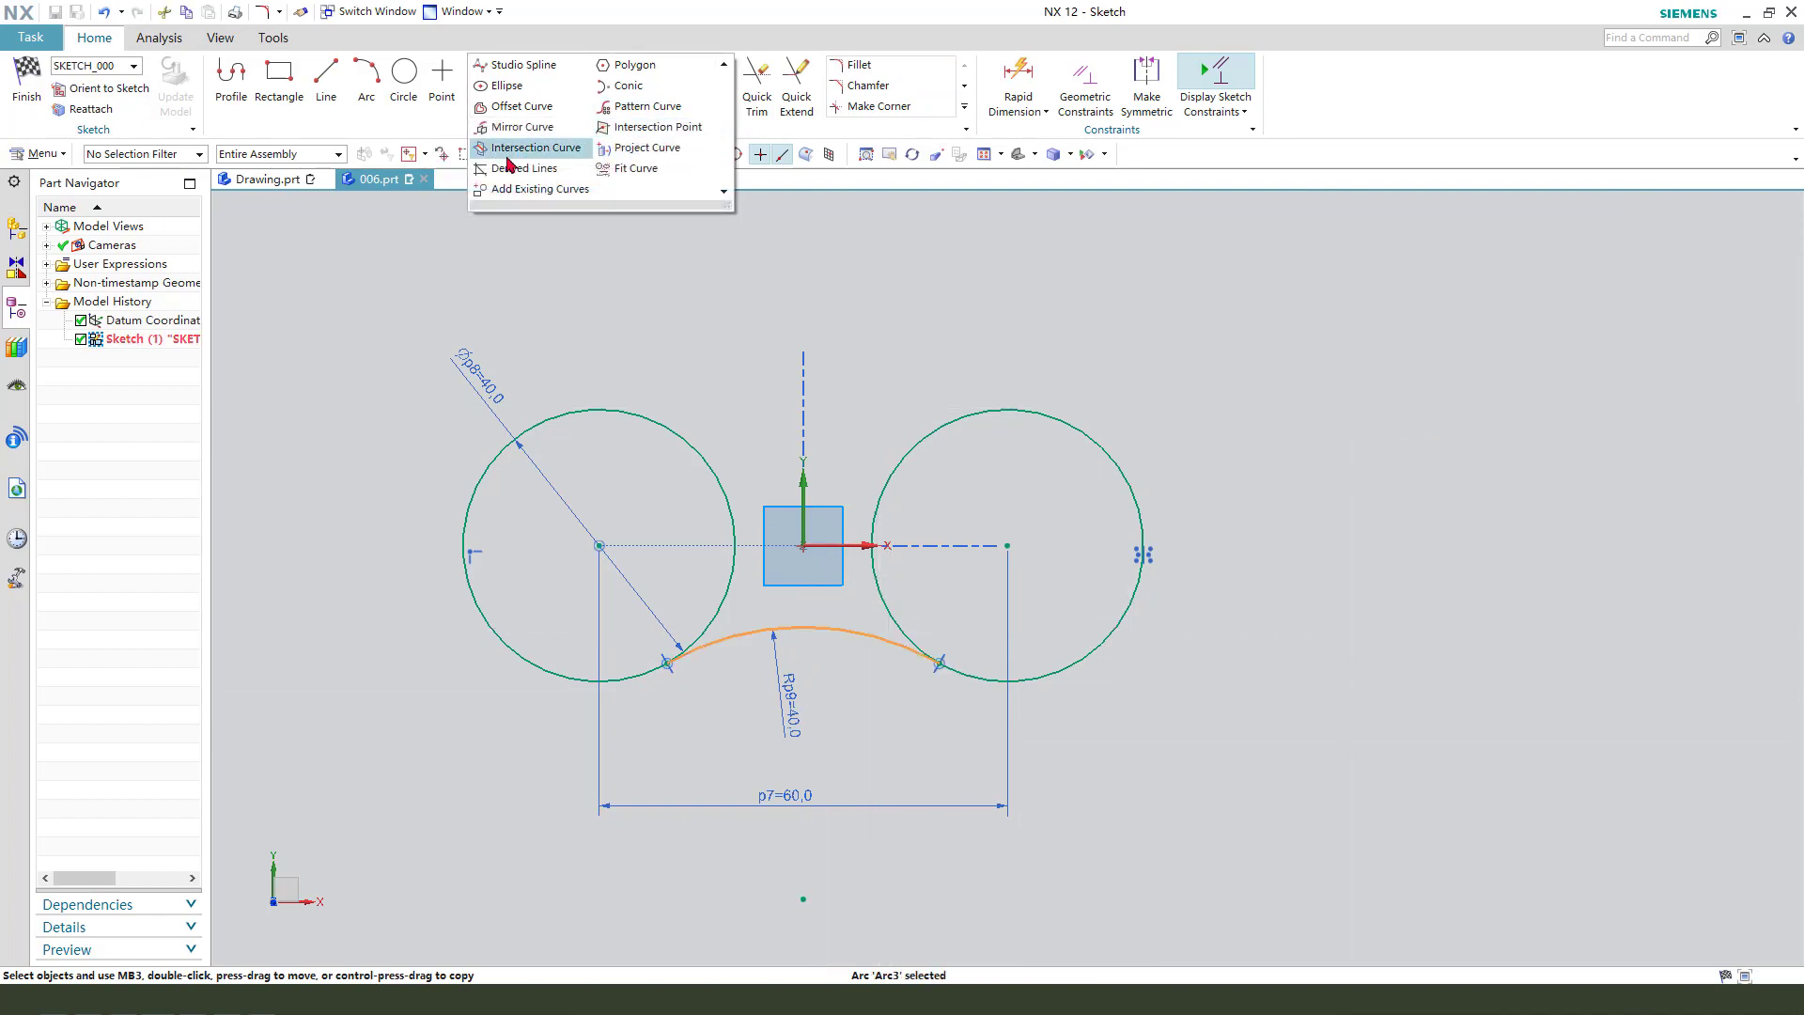
pyautogui.click(519, 129)
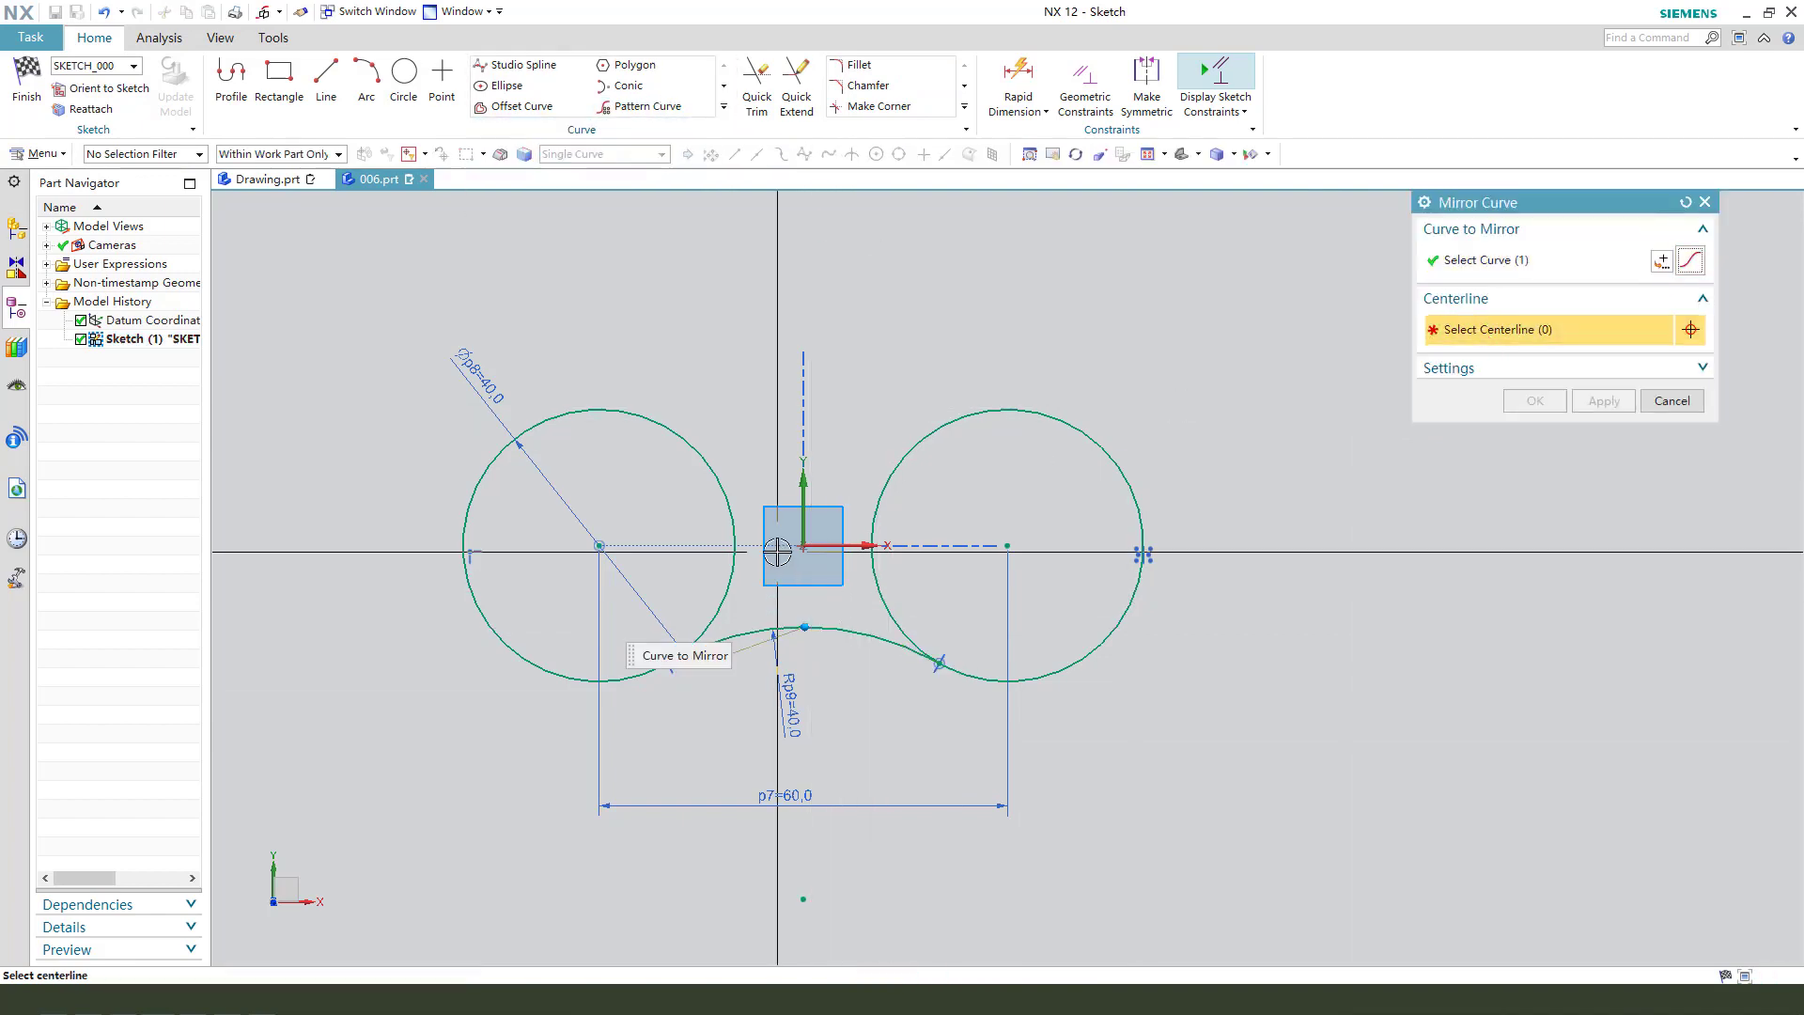
pyautogui.click(818, 552)
pyautogui.middleClick(1377, 612)
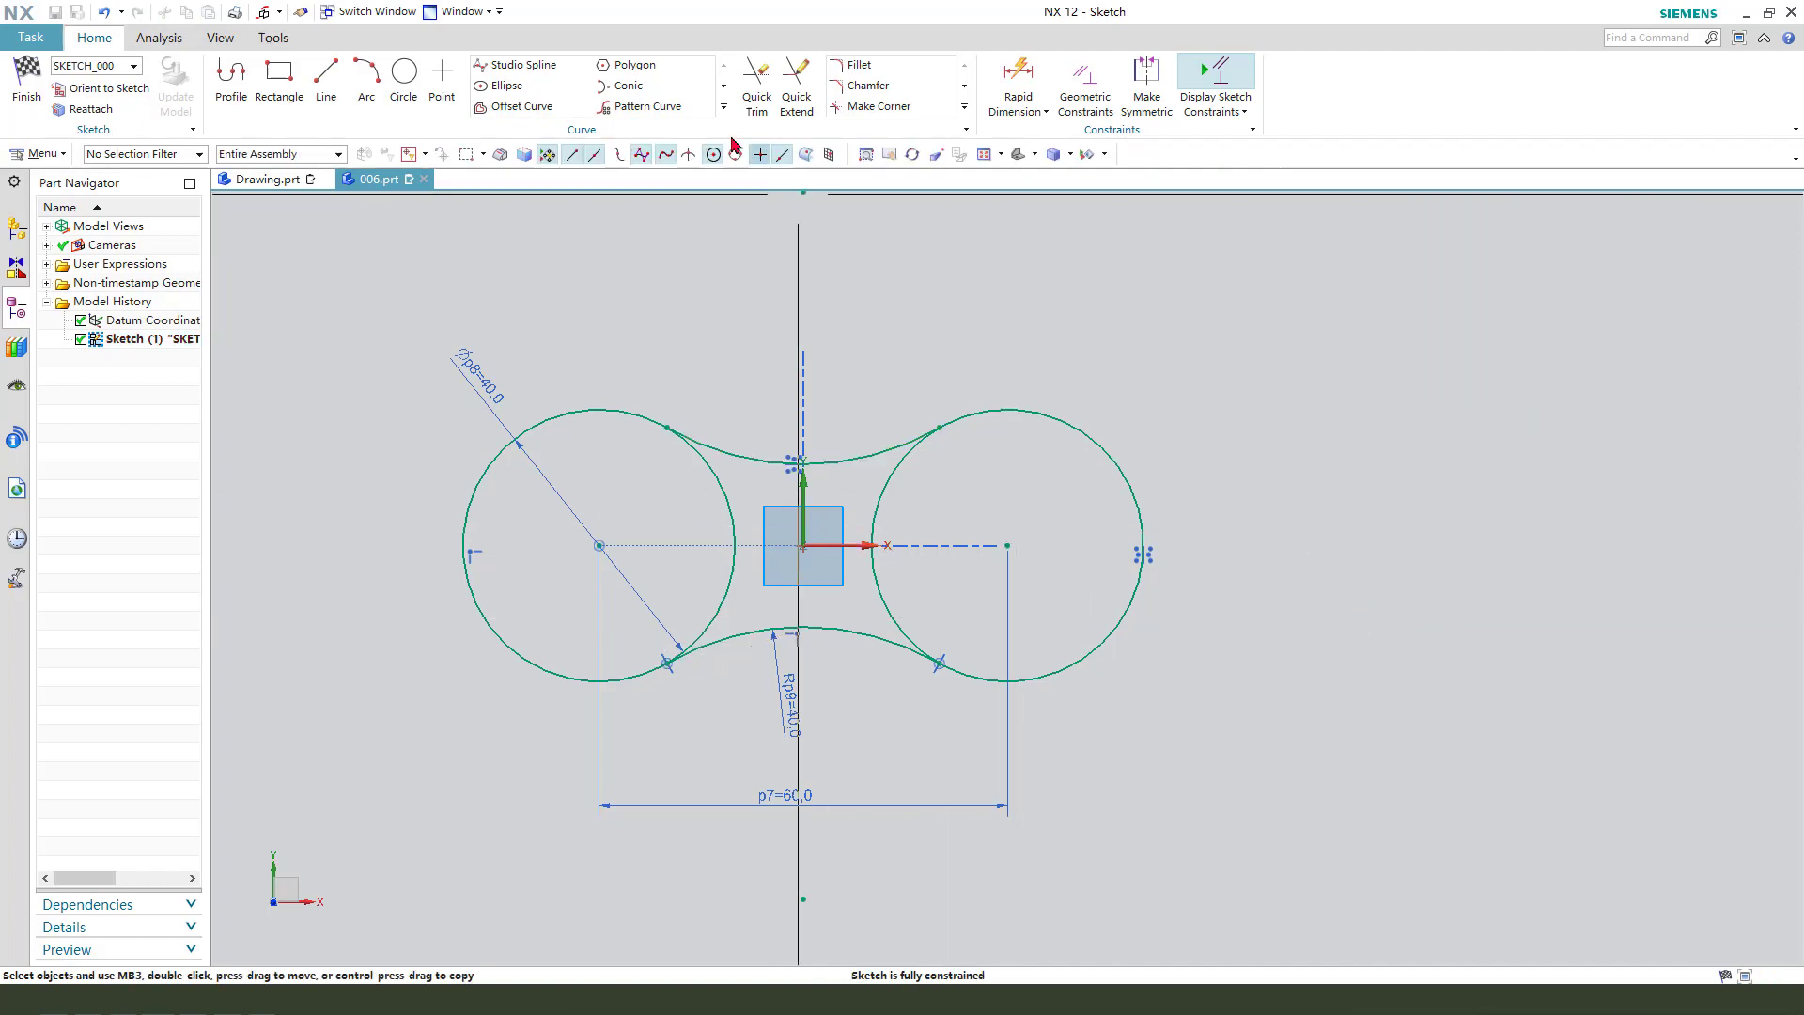
# Step: Trim away the inner portions of both circles between the arcs and reposition the 40 mm diameter dimension farther from the outline
pyautogui.click(756, 94)
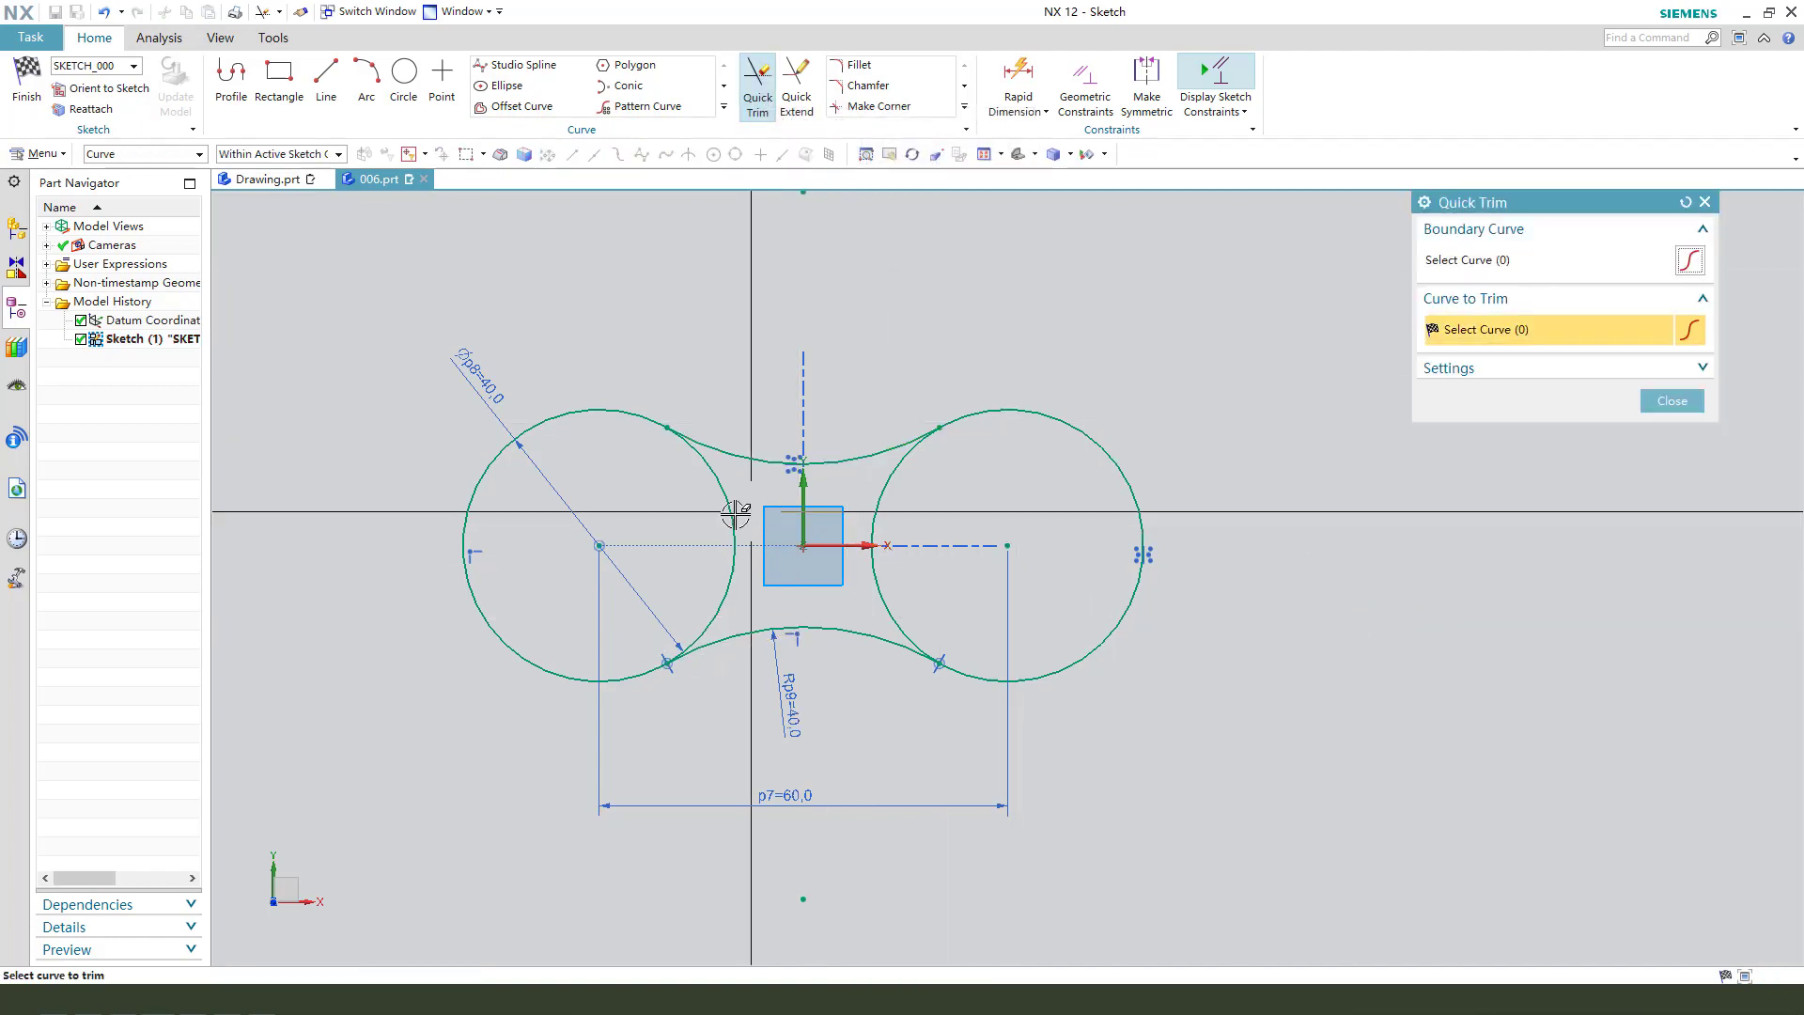
pyautogui.moveTo(695, 516); pyautogui.dragTo(926, 515)
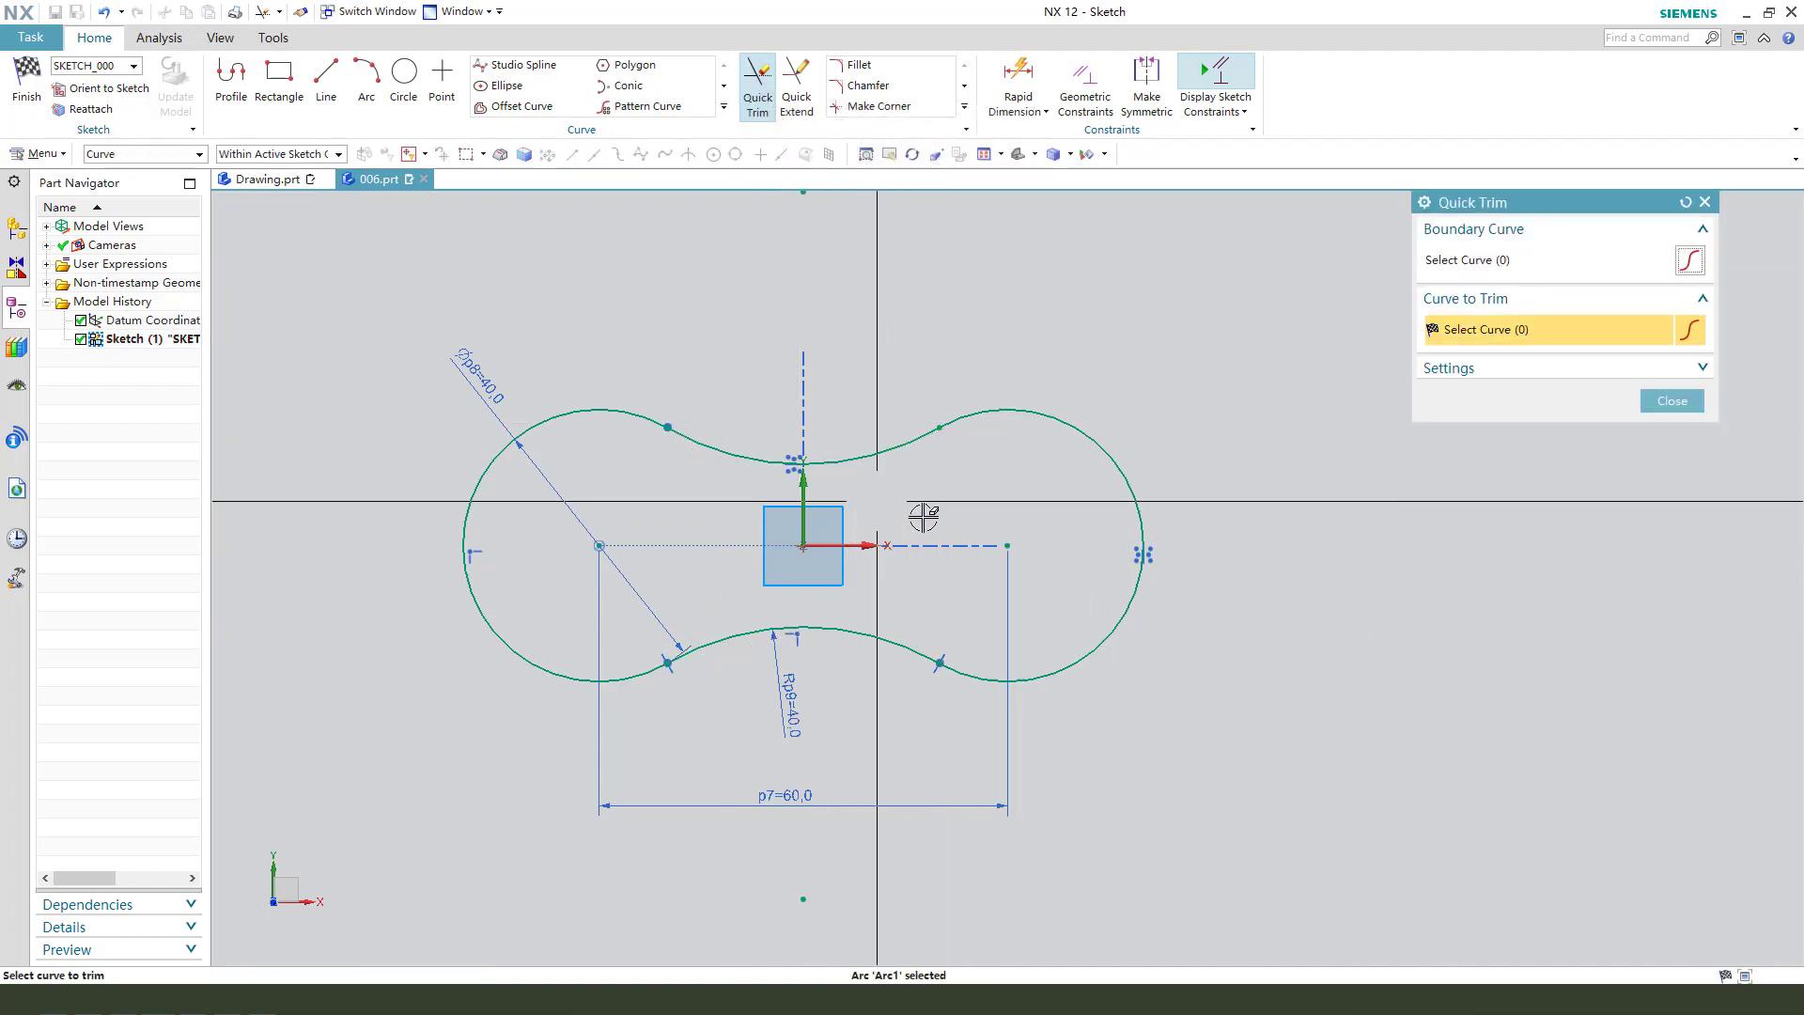
pyautogui.click(1672, 401)
pyautogui.moveTo(481, 377); pyautogui.dragTo(467, 324)
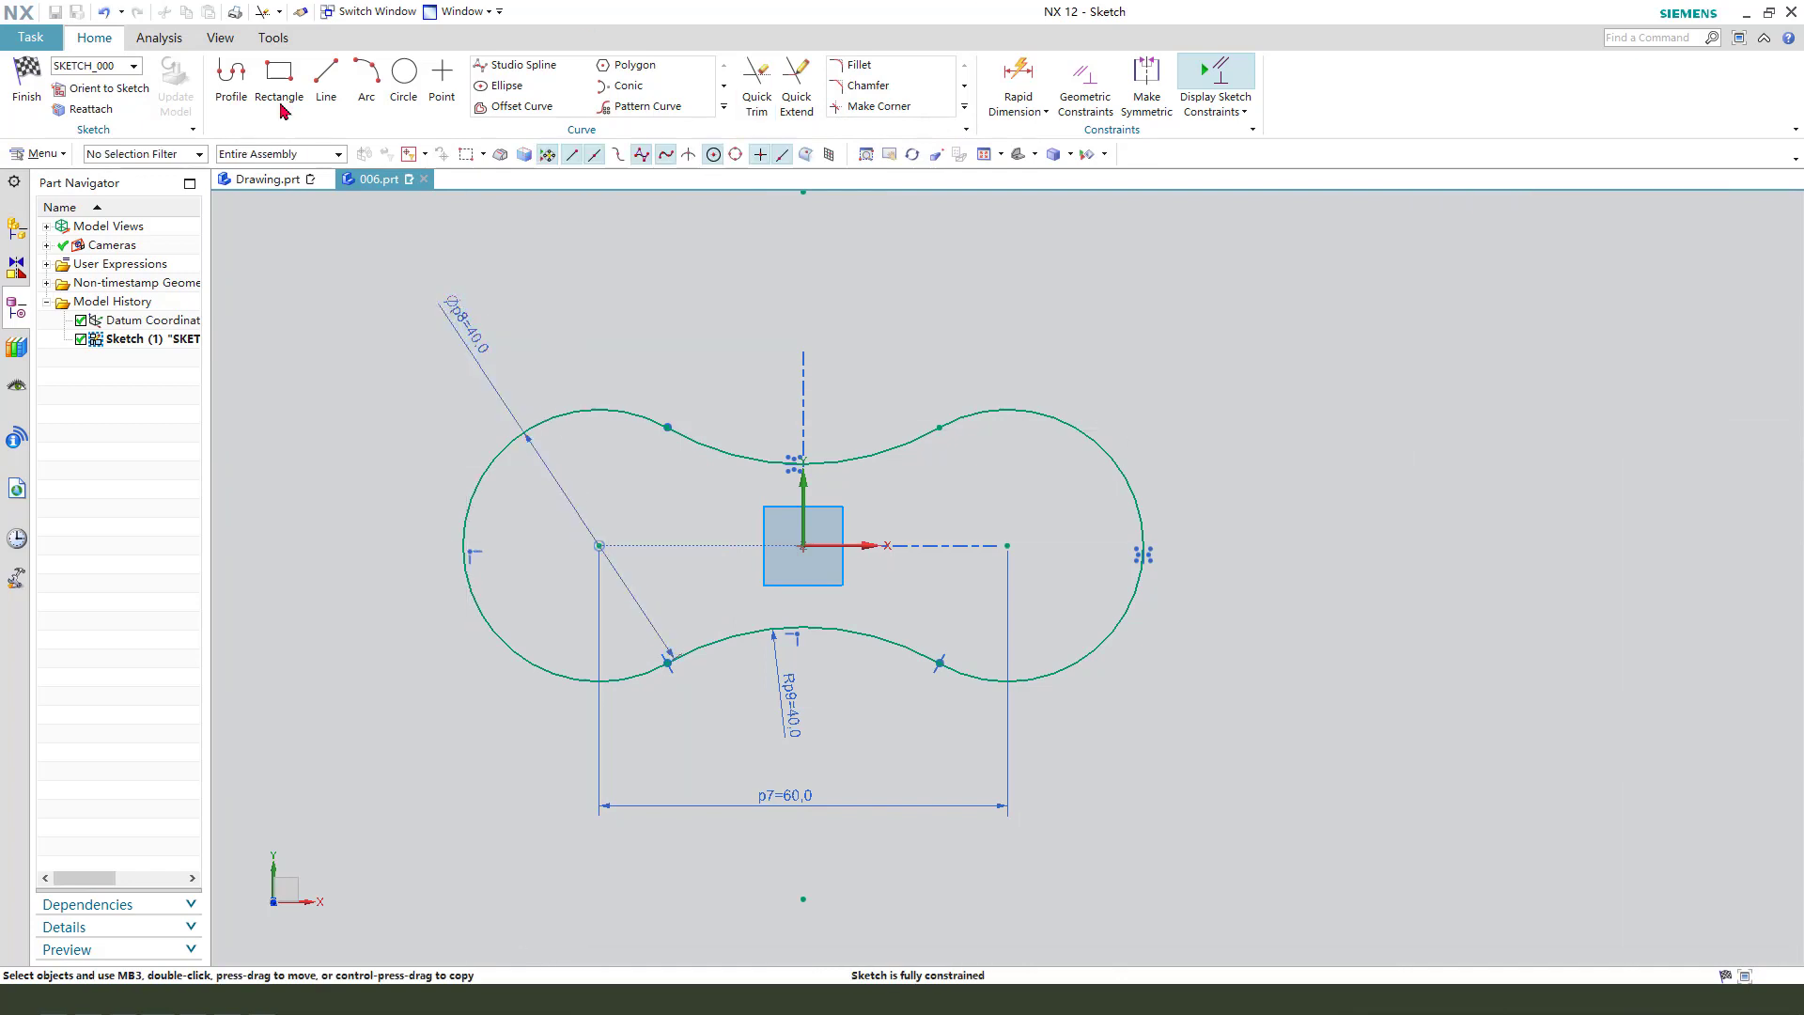
# Step: Draw a circle concentric with each rounded end of the outline, about 21 mm diameter on the negative X side and about 24 mm on the other
pyautogui.click(404, 87)
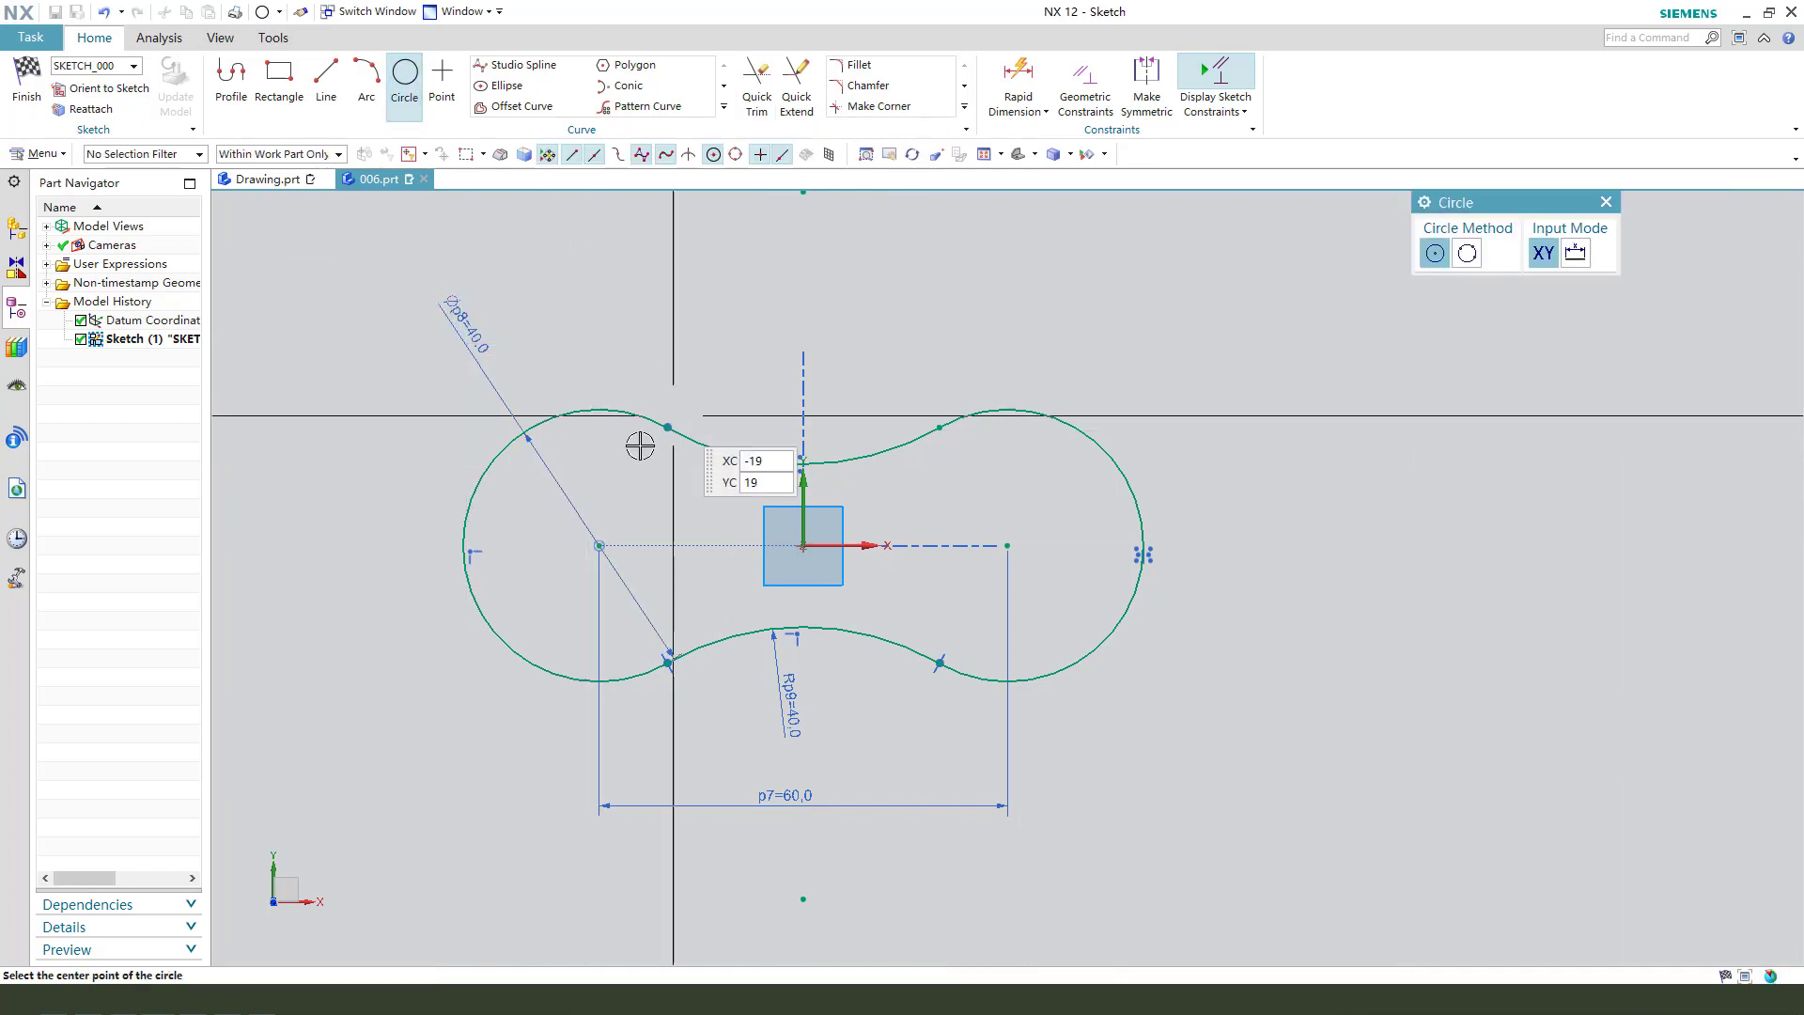
pyautogui.click(583, 418)
pyautogui.click(611, 474)
pyautogui.click(1065, 430)
pyautogui.click(1058, 482)
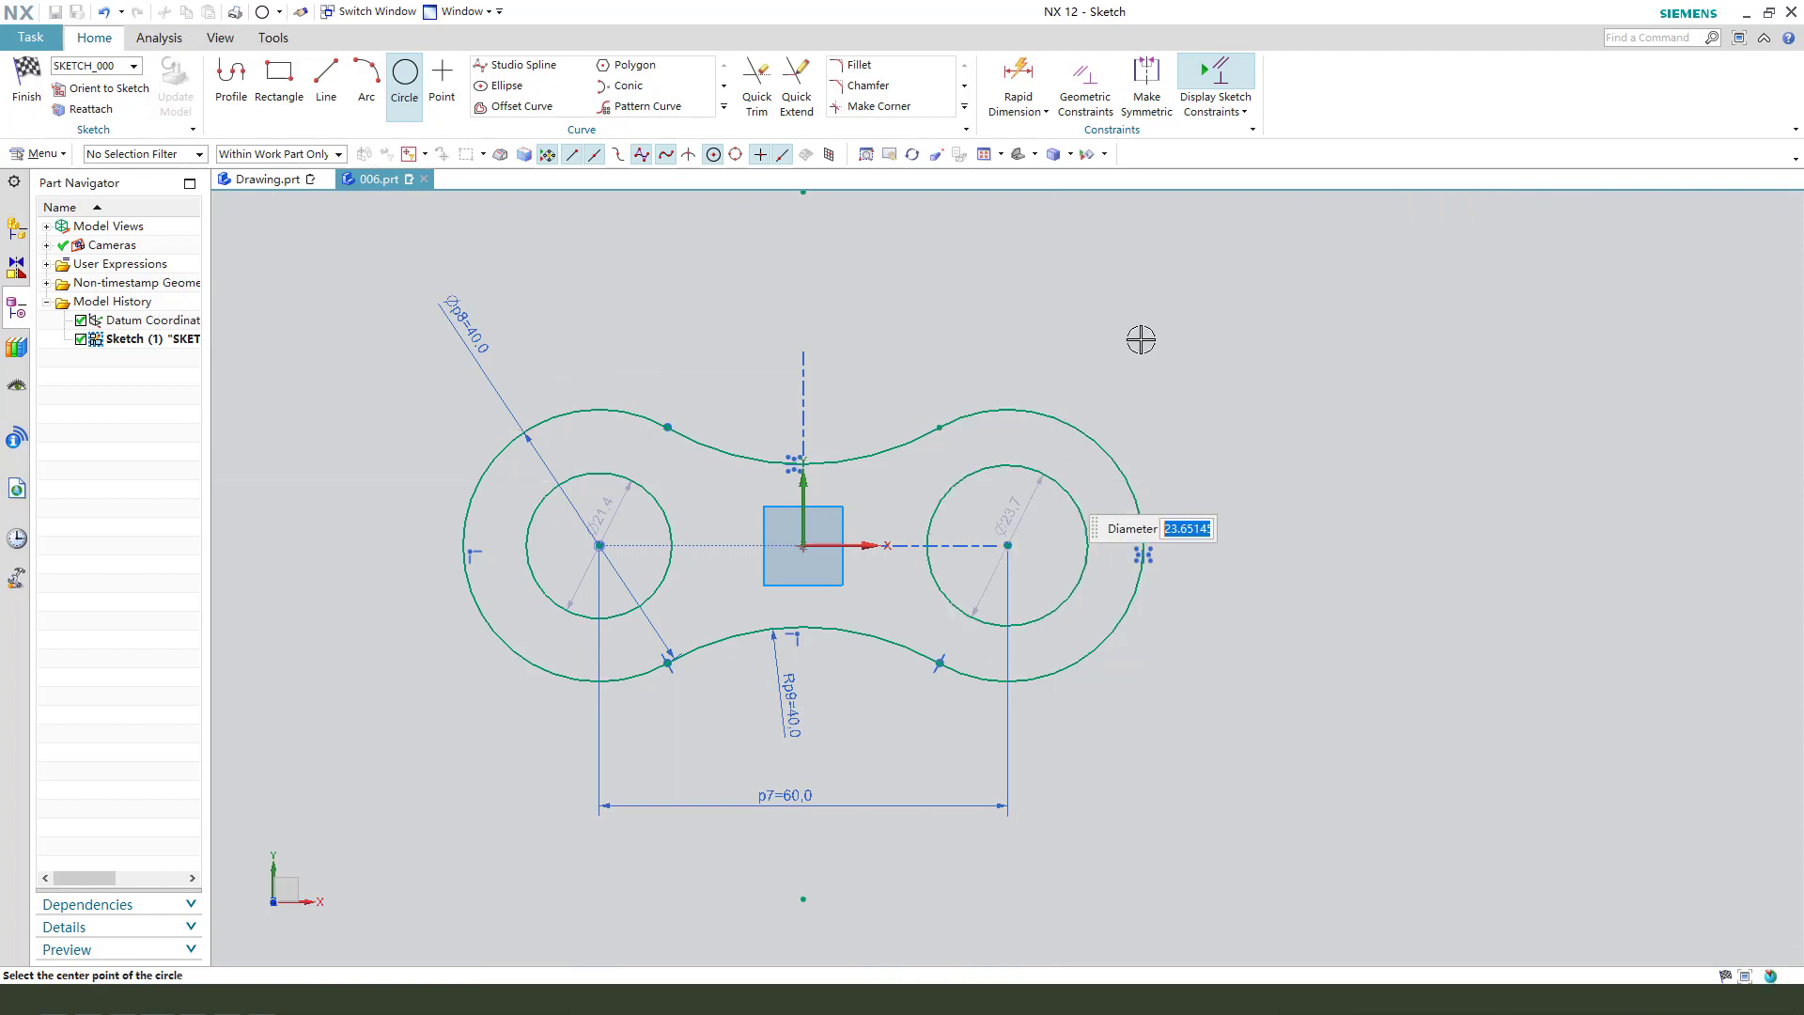
pyautogui.press('Escape')
# Step: Apply an Equal Radius constraint to the two inner circles
pyautogui.click(989, 467)
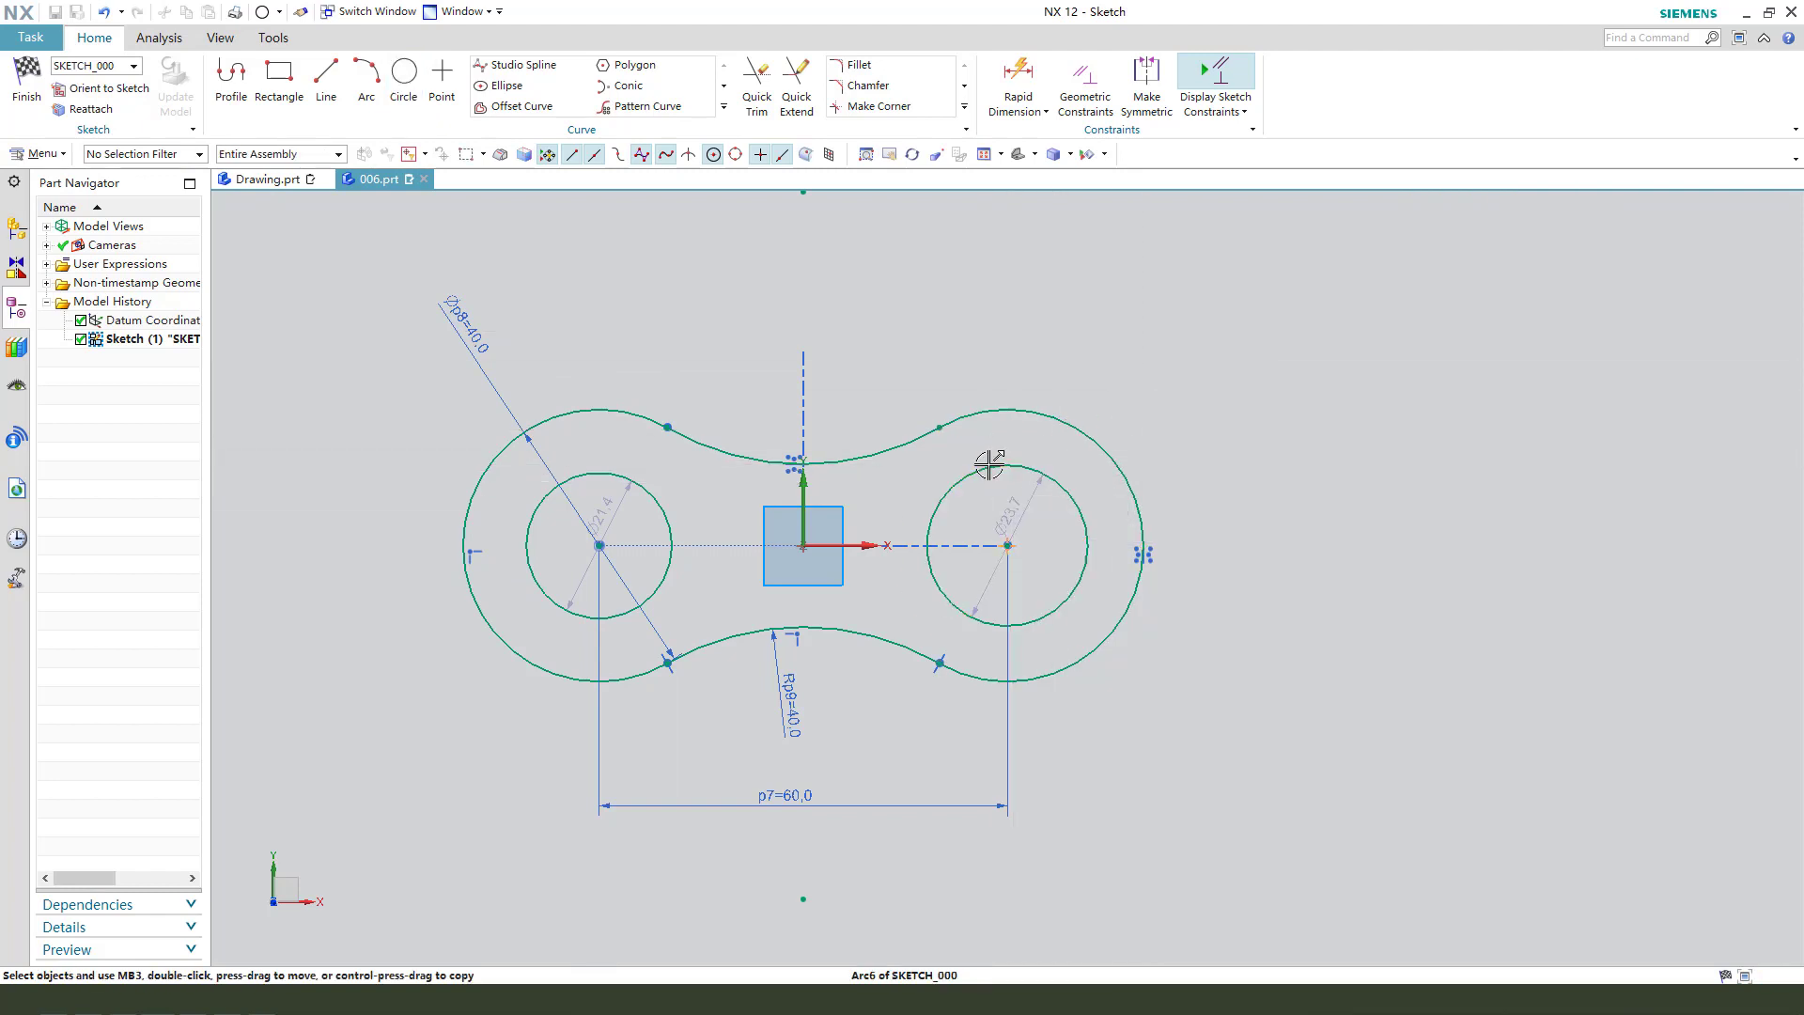
pyautogui.click(606, 467)
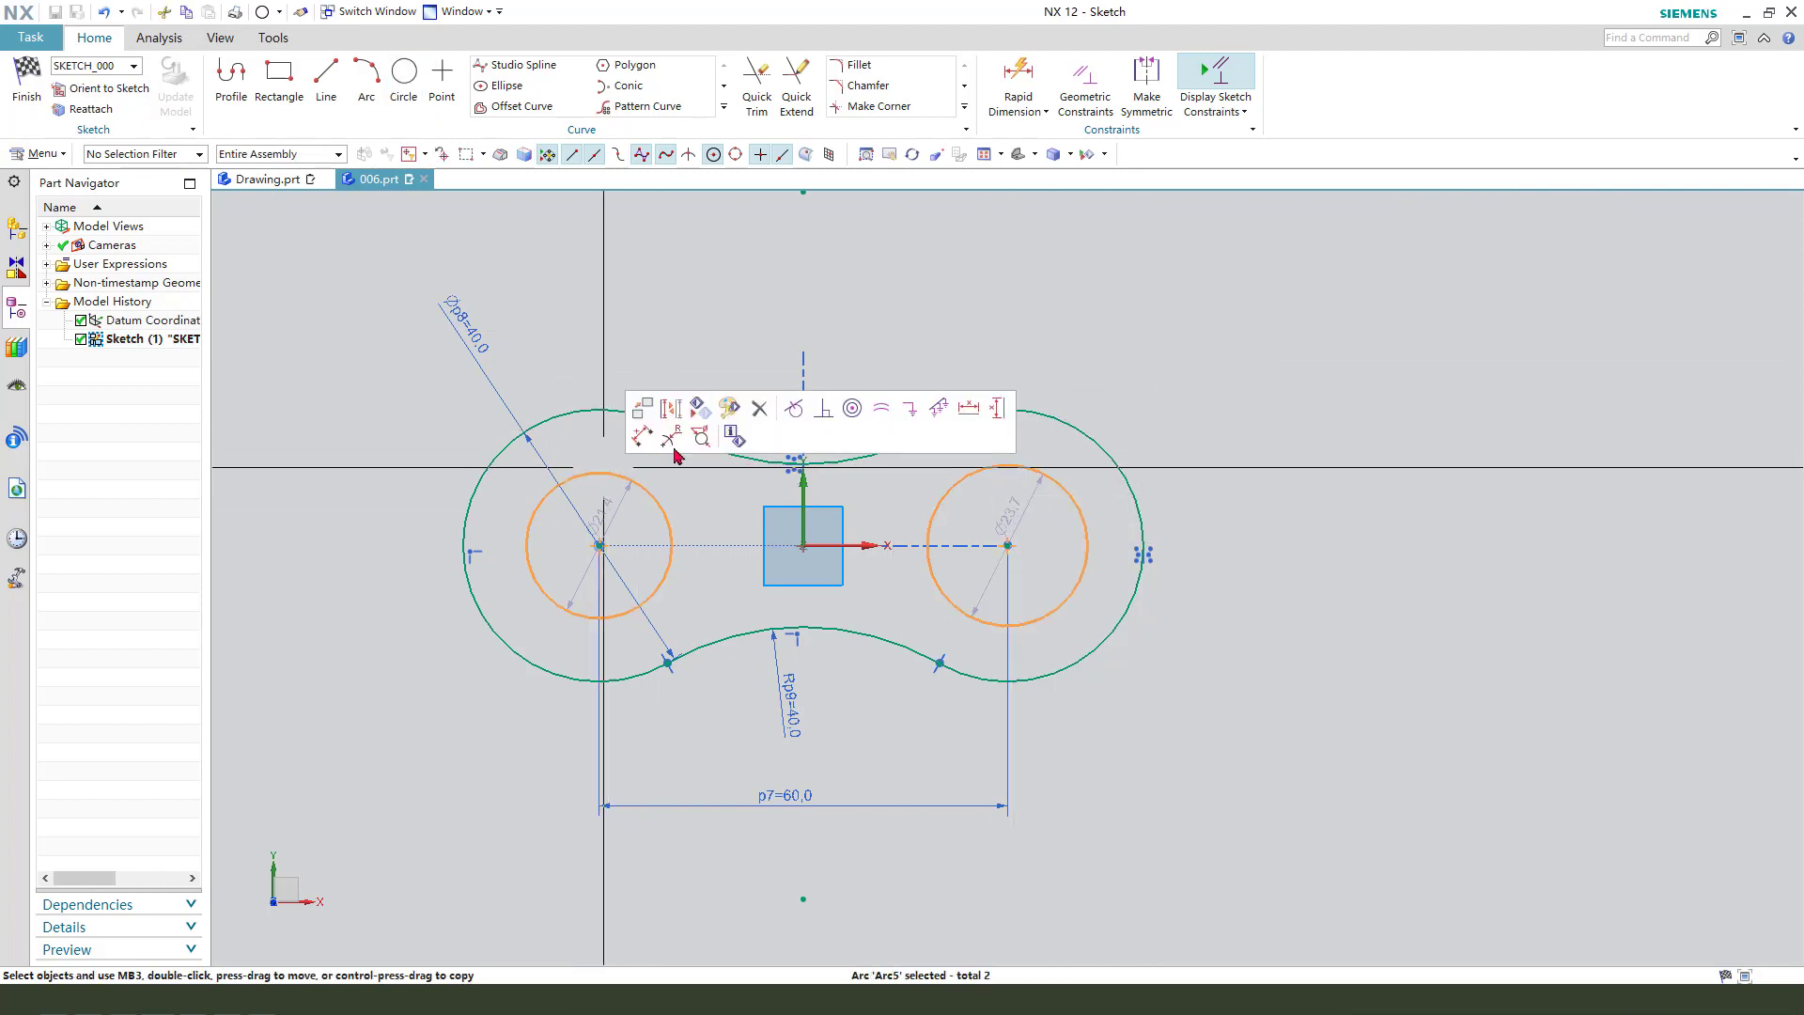
pyautogui.click(881, 410)
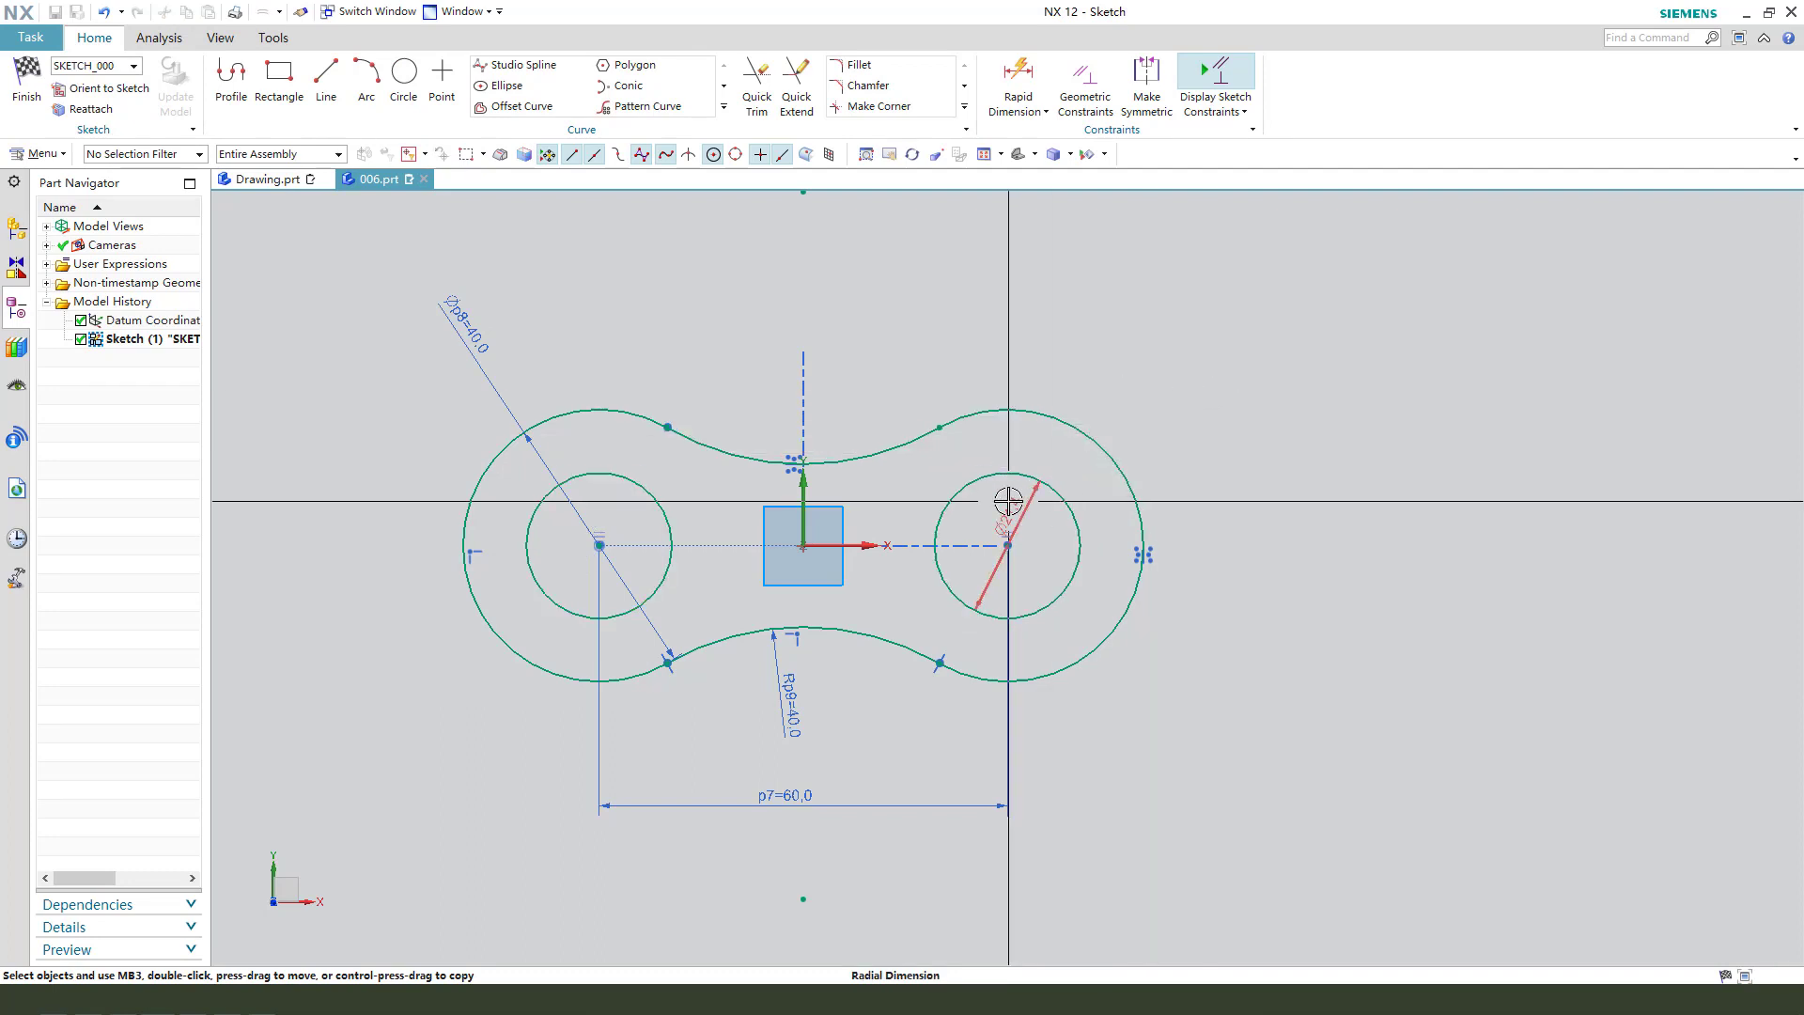
# Step: Reposition the diameter dimension of the inner circle on the positive X side outside the outline, set it to 22 mm and finish the sketch
pyautogui.moveTo(1008, 503); pyautogui.dragTo(1156, 383)
pyautogui.click(1156, 383)
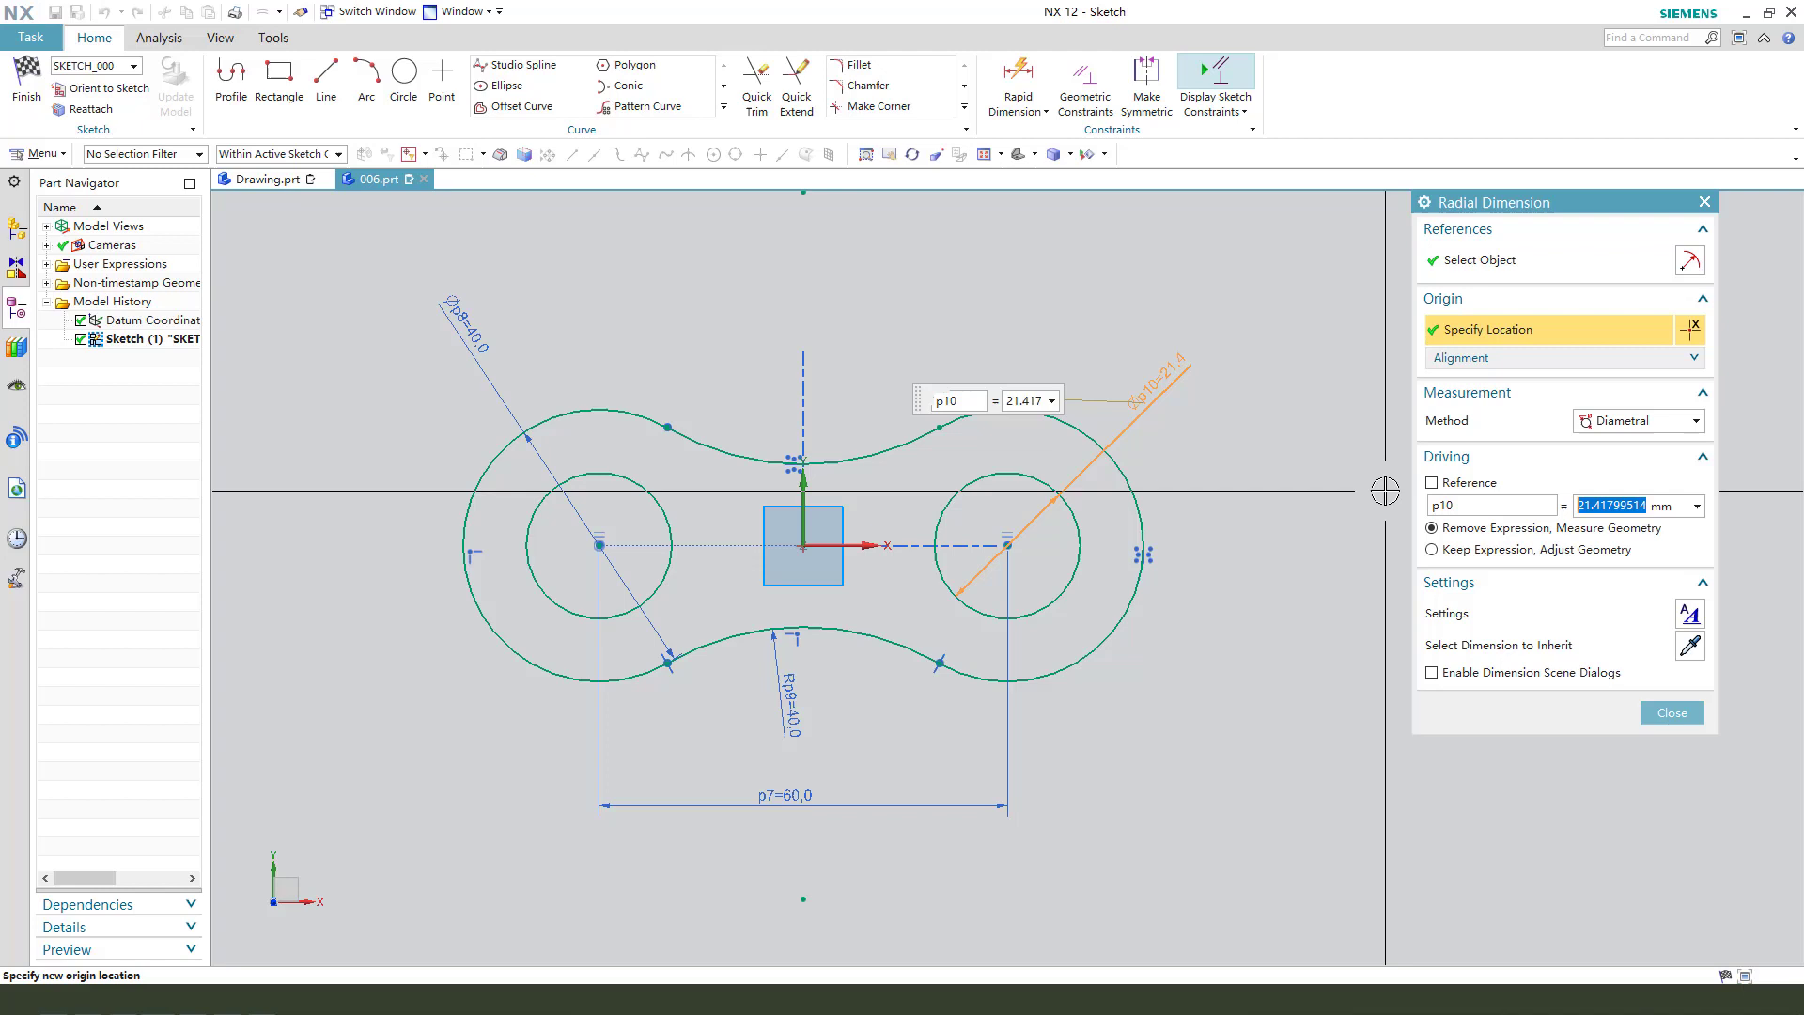
pyautogui.press('Escape')
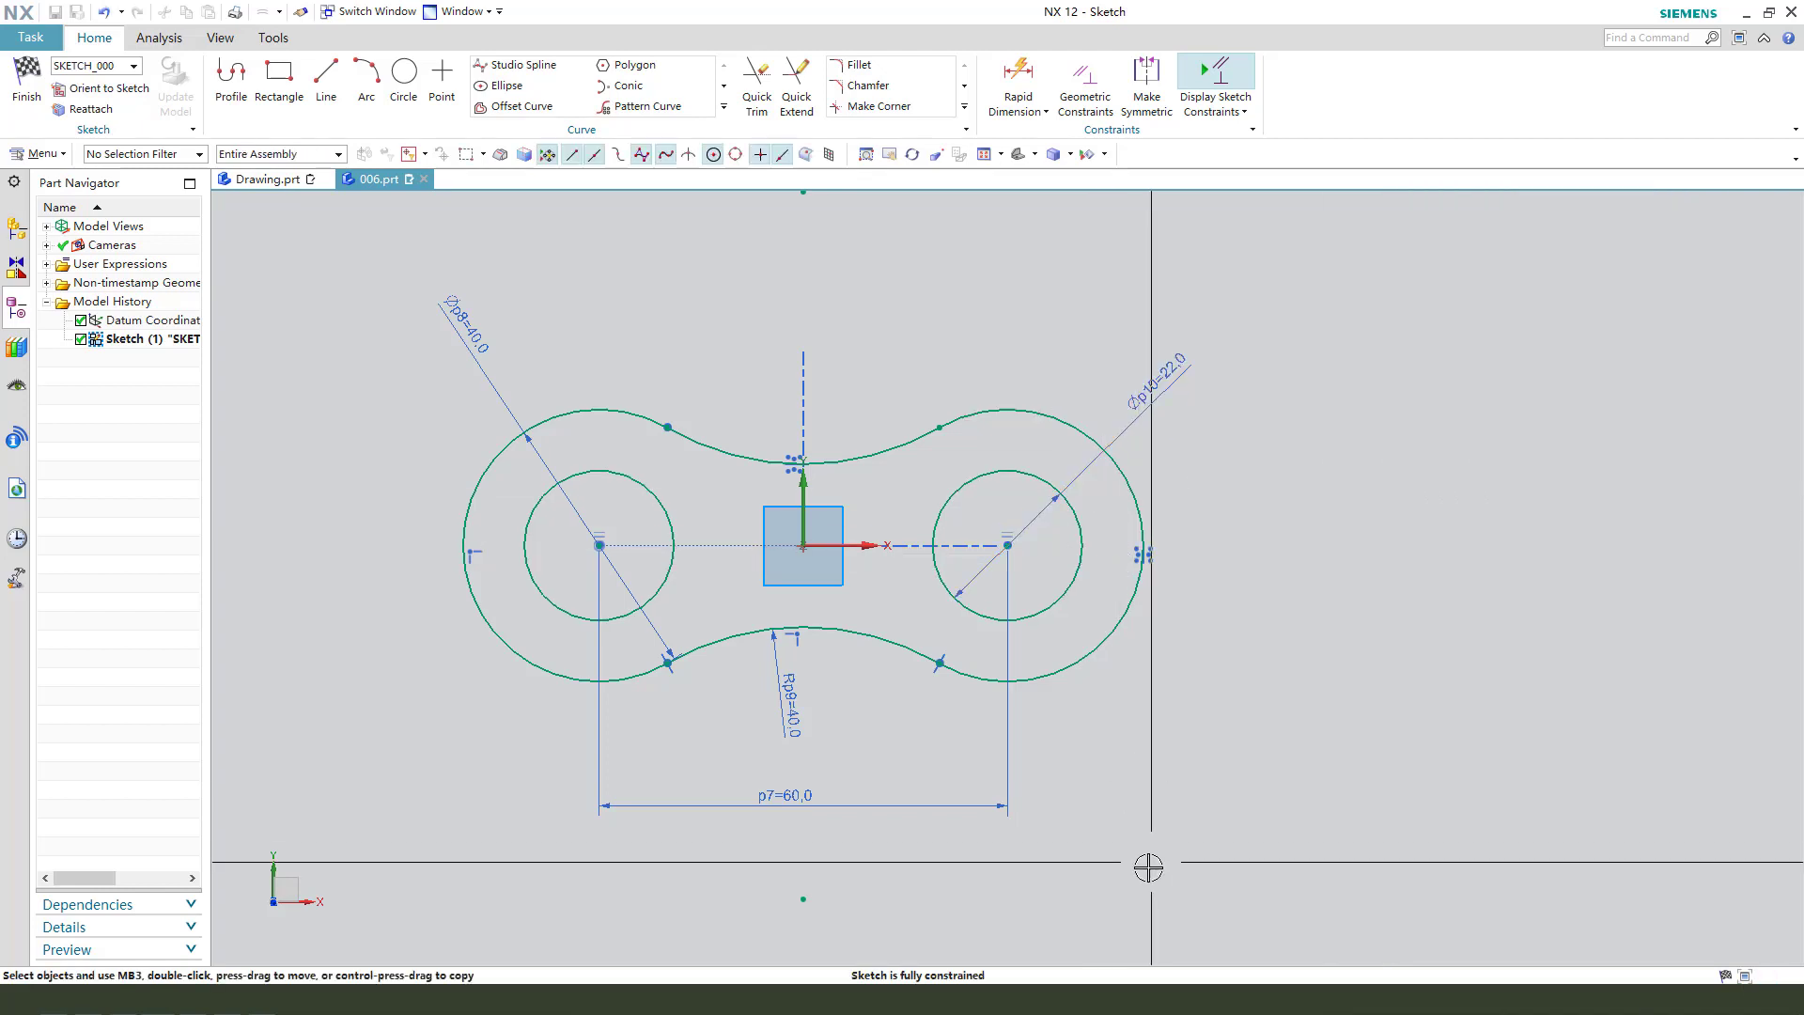
pyautogui.click(28, 94)
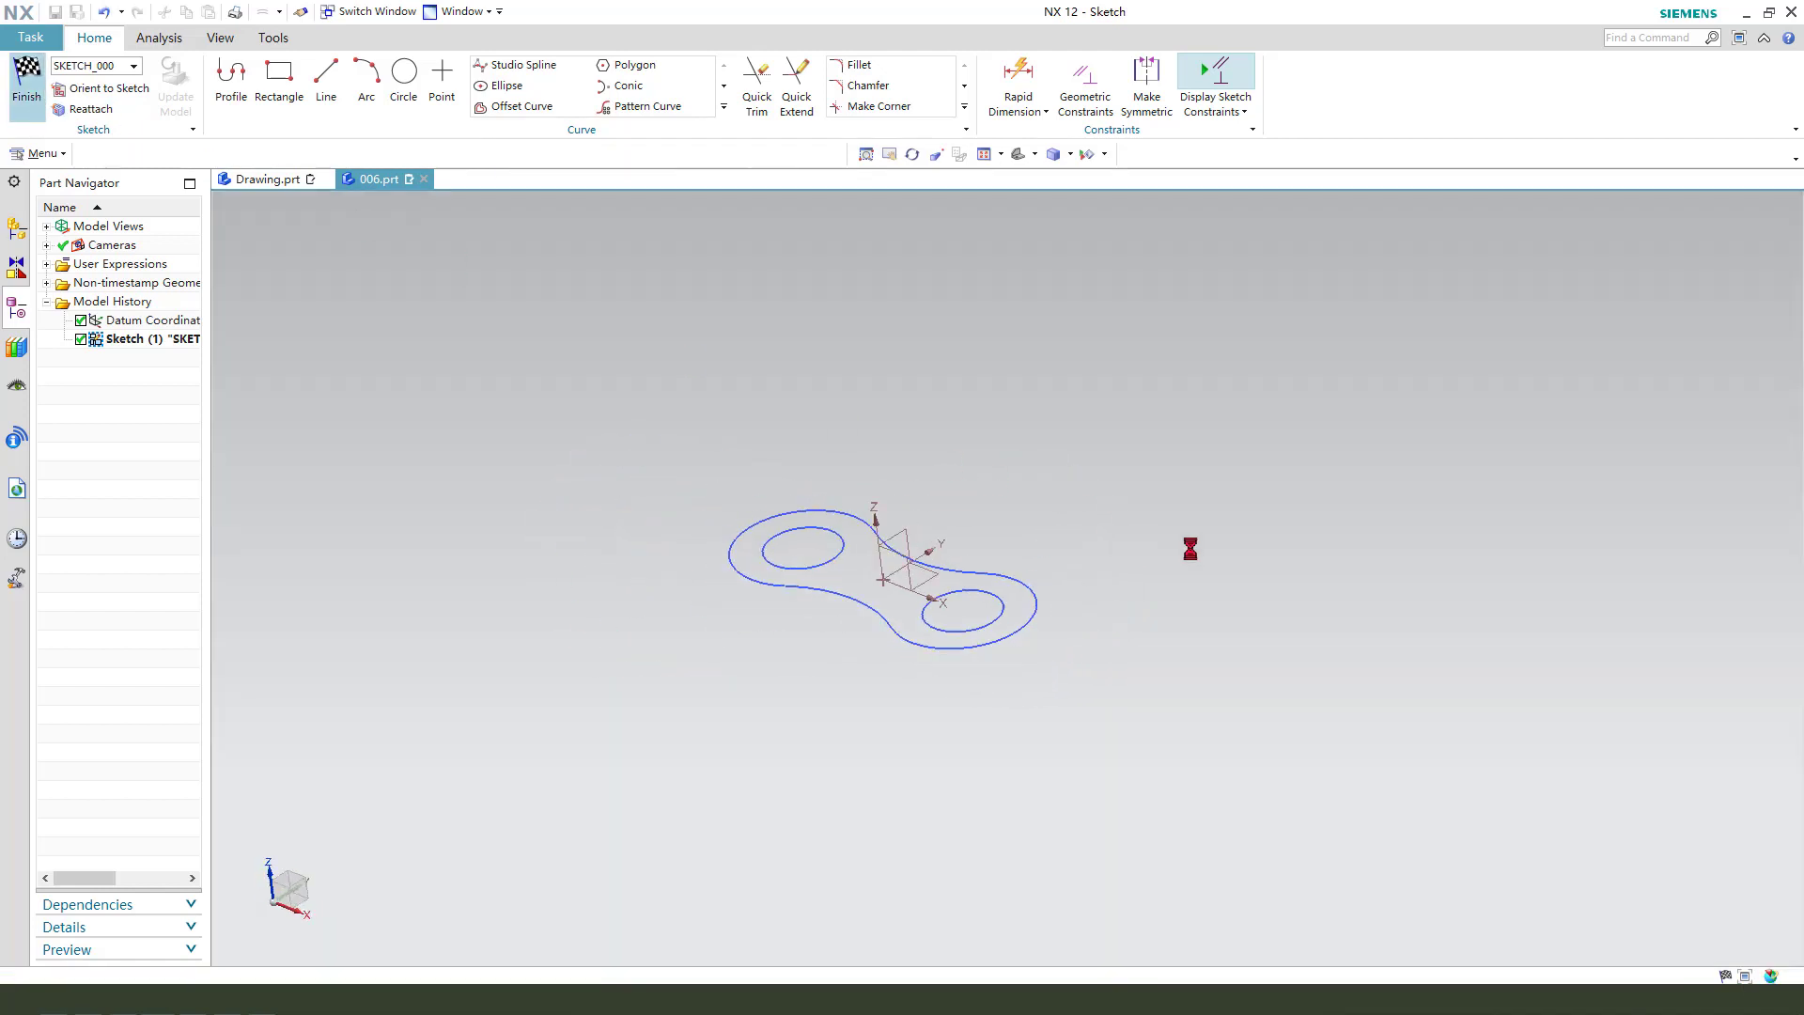
# Step: Extrude the connector outline with its two holes 30 mm in the reversed direction, along negative Z
pyautogui.press('x')
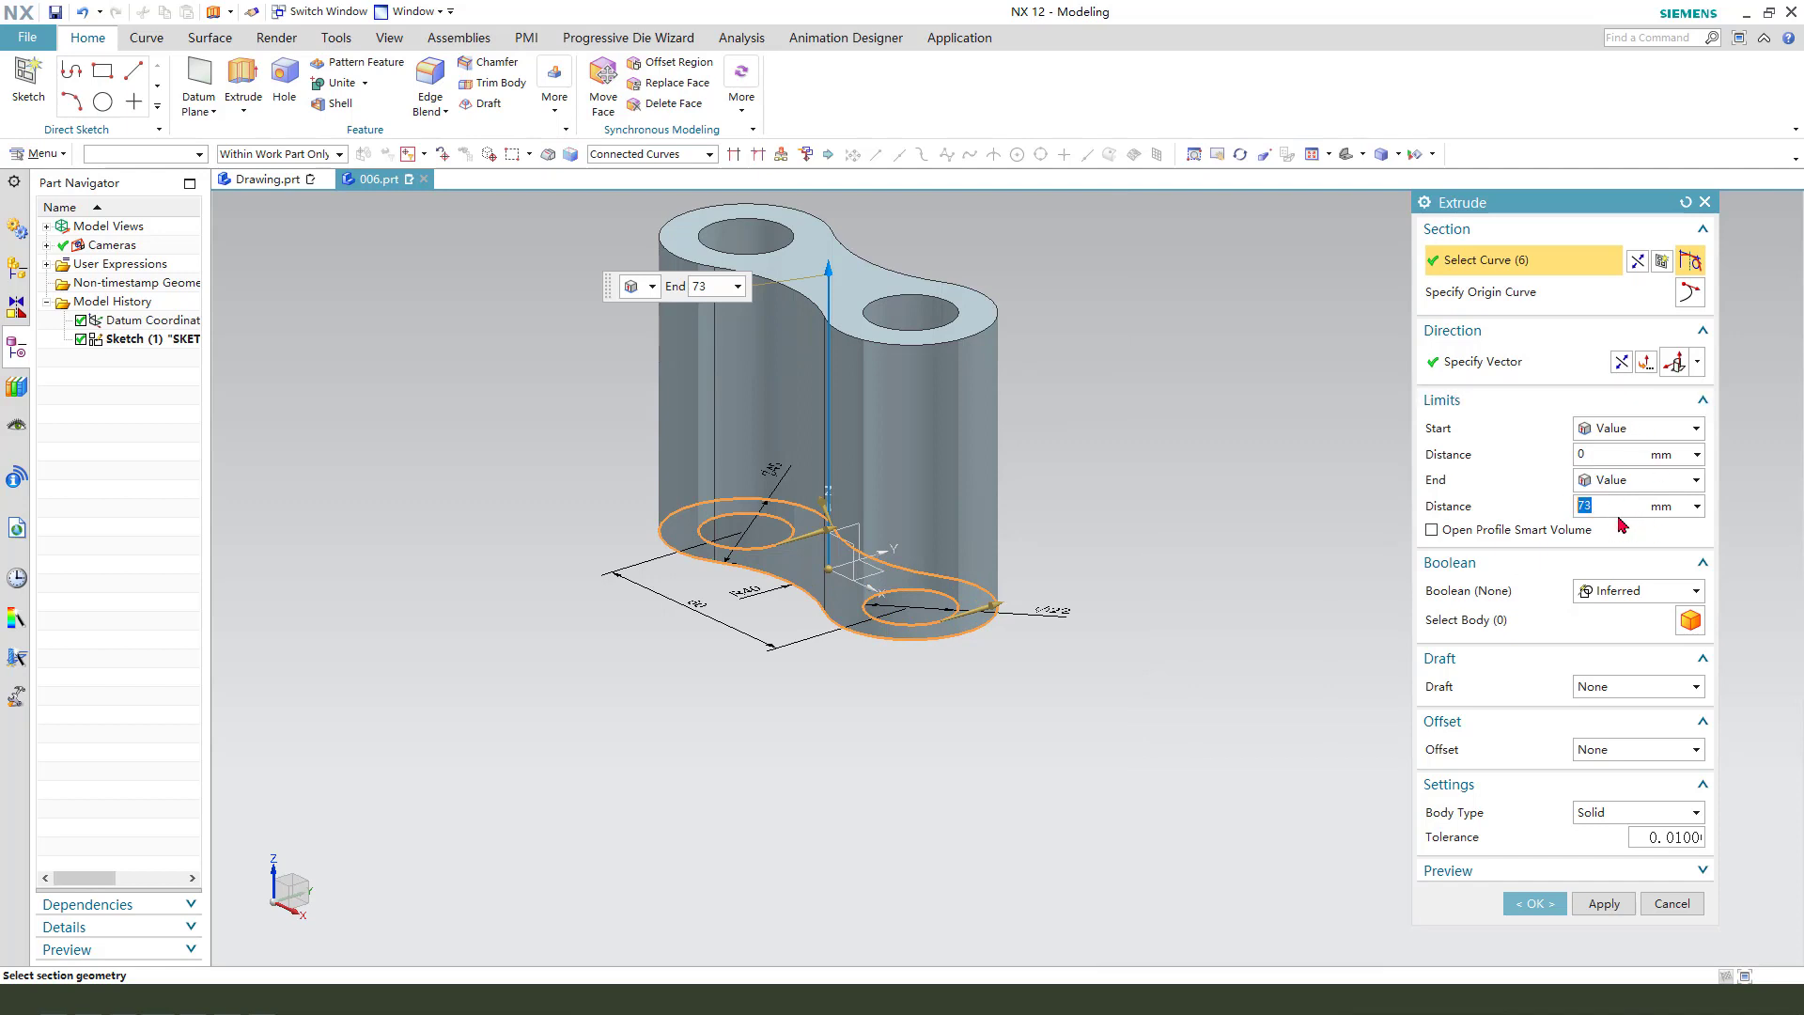
pyautogui.write('30')
pyautogui.press('Return')
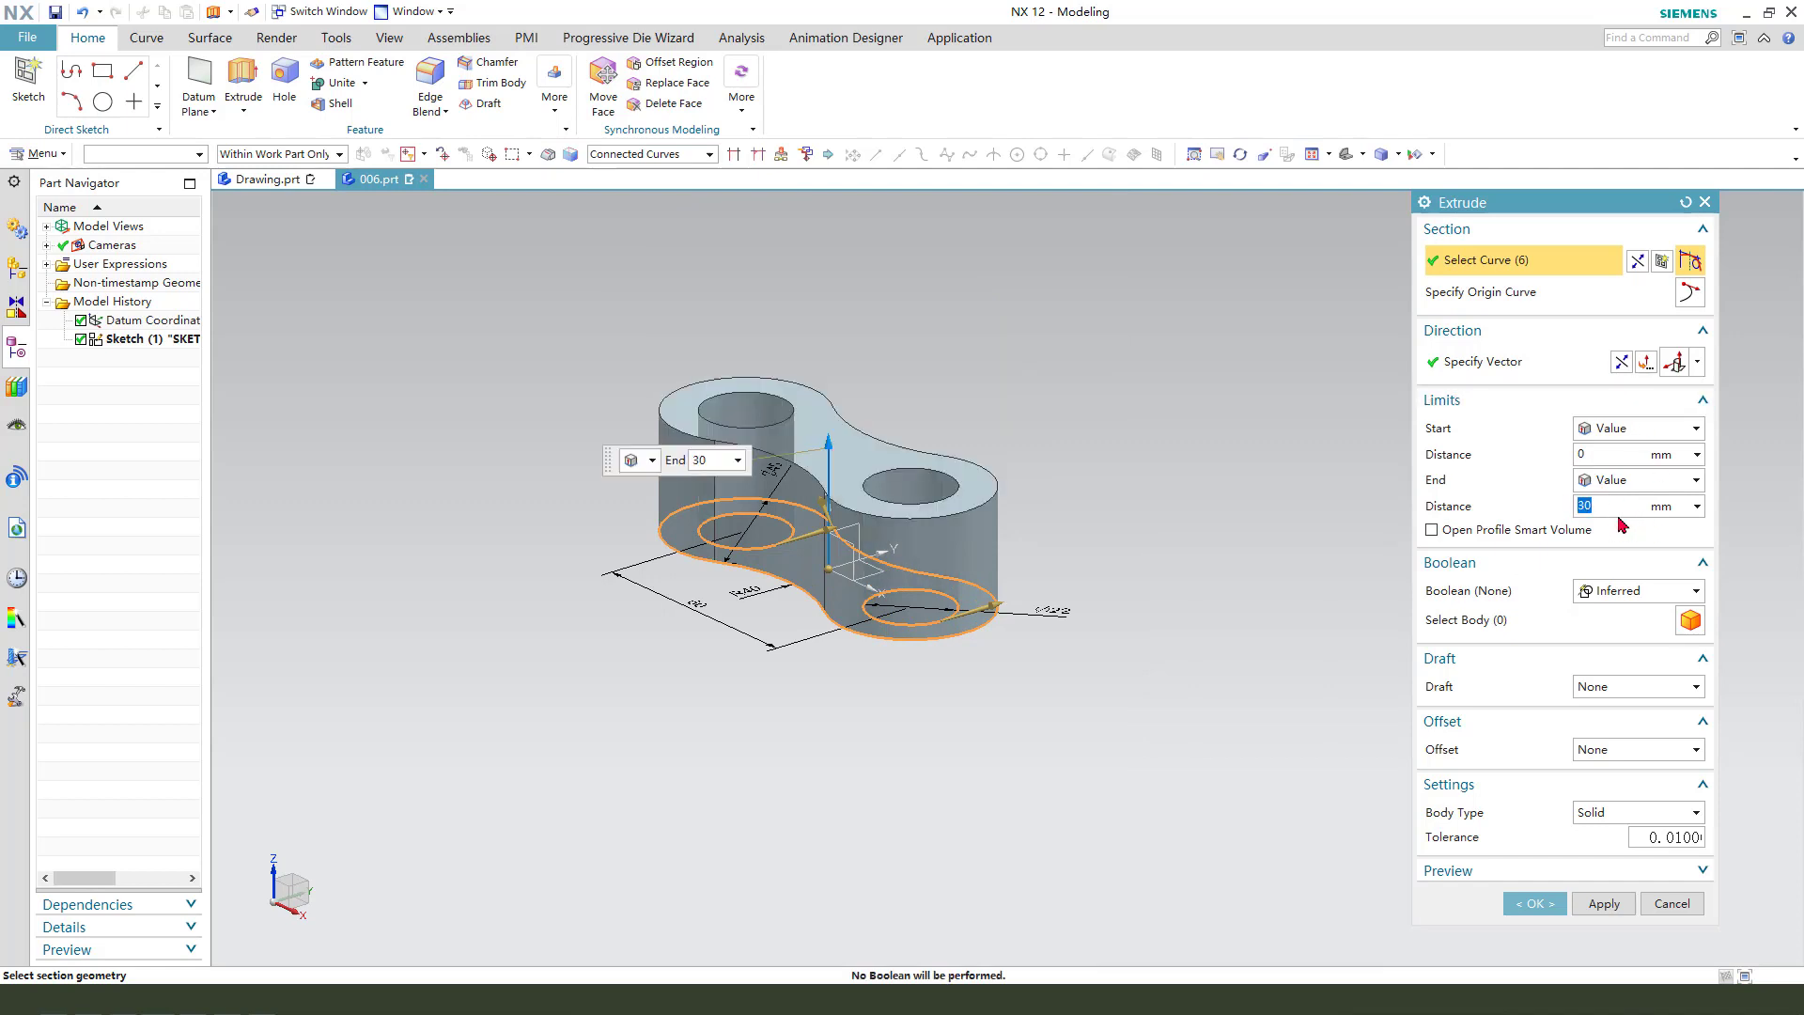
pyautogui.click(1622, 362)
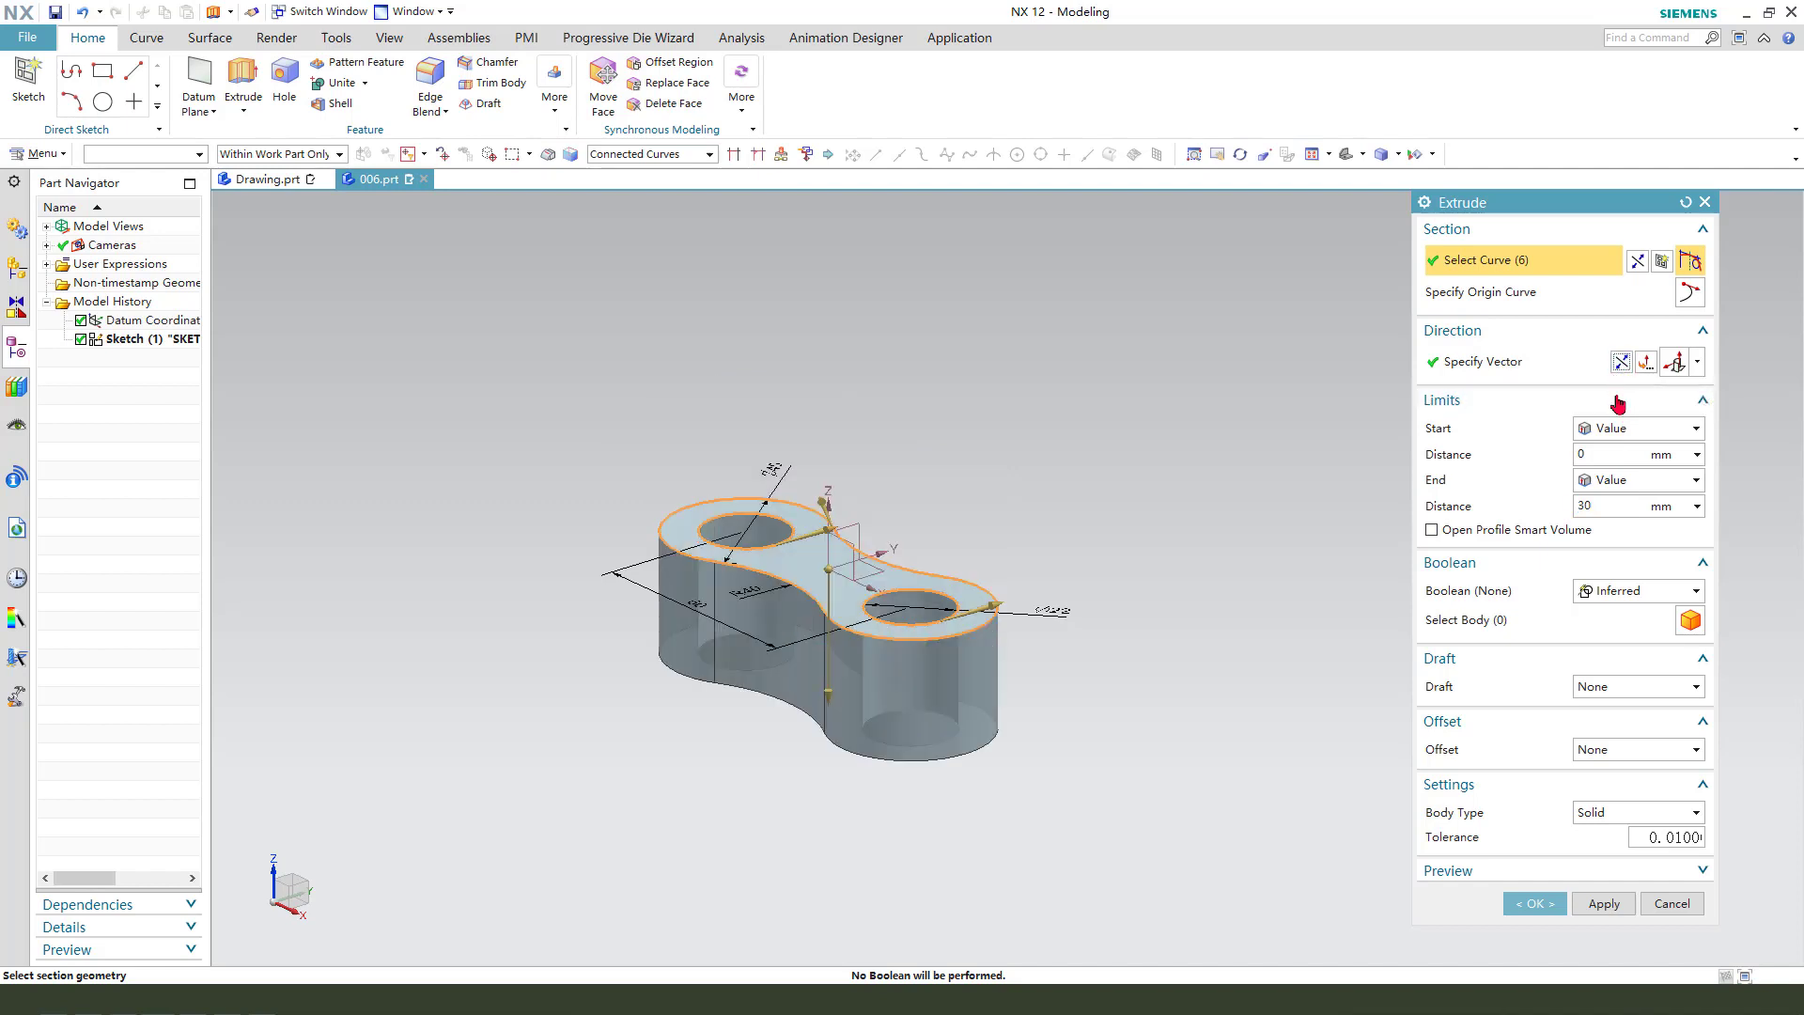
pyautogui.click(1534, 903)
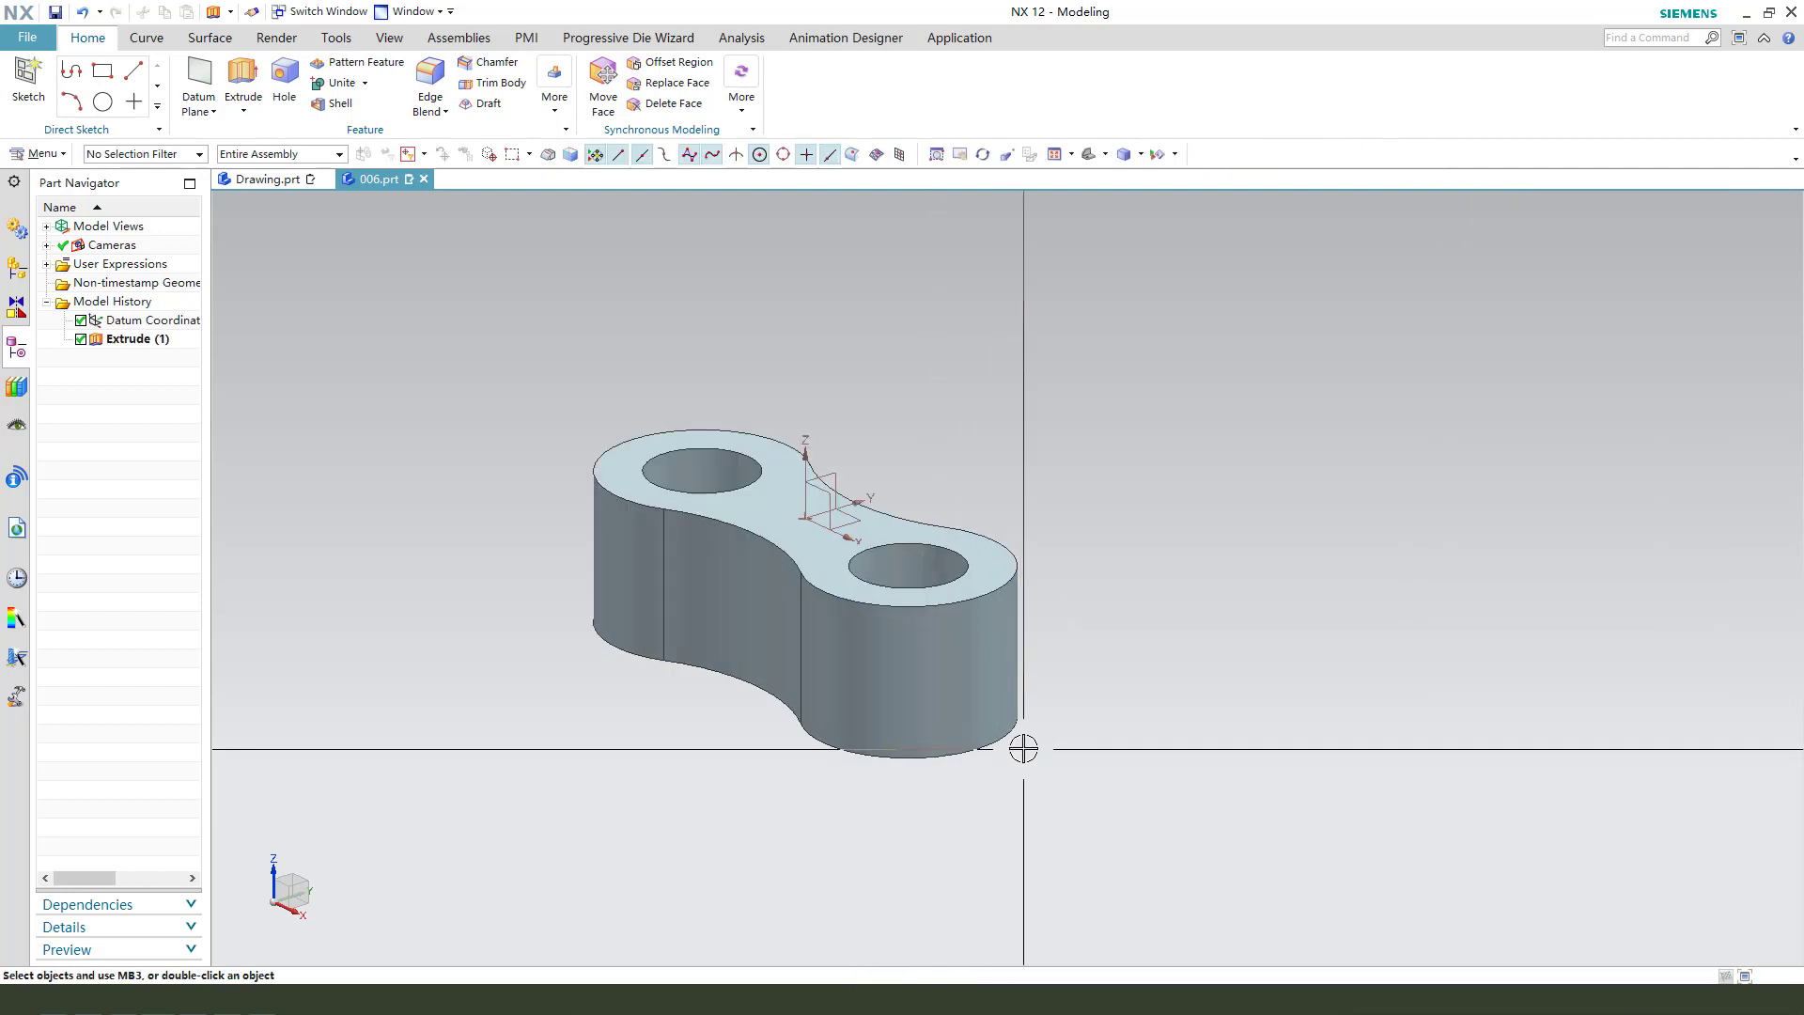
# Step: Start an extrude section sketch on the XZ plane and draw a circle about 15 mm in diameter, about 13 mm below the origin
pyautogui.scroll(2, 1095, 778)
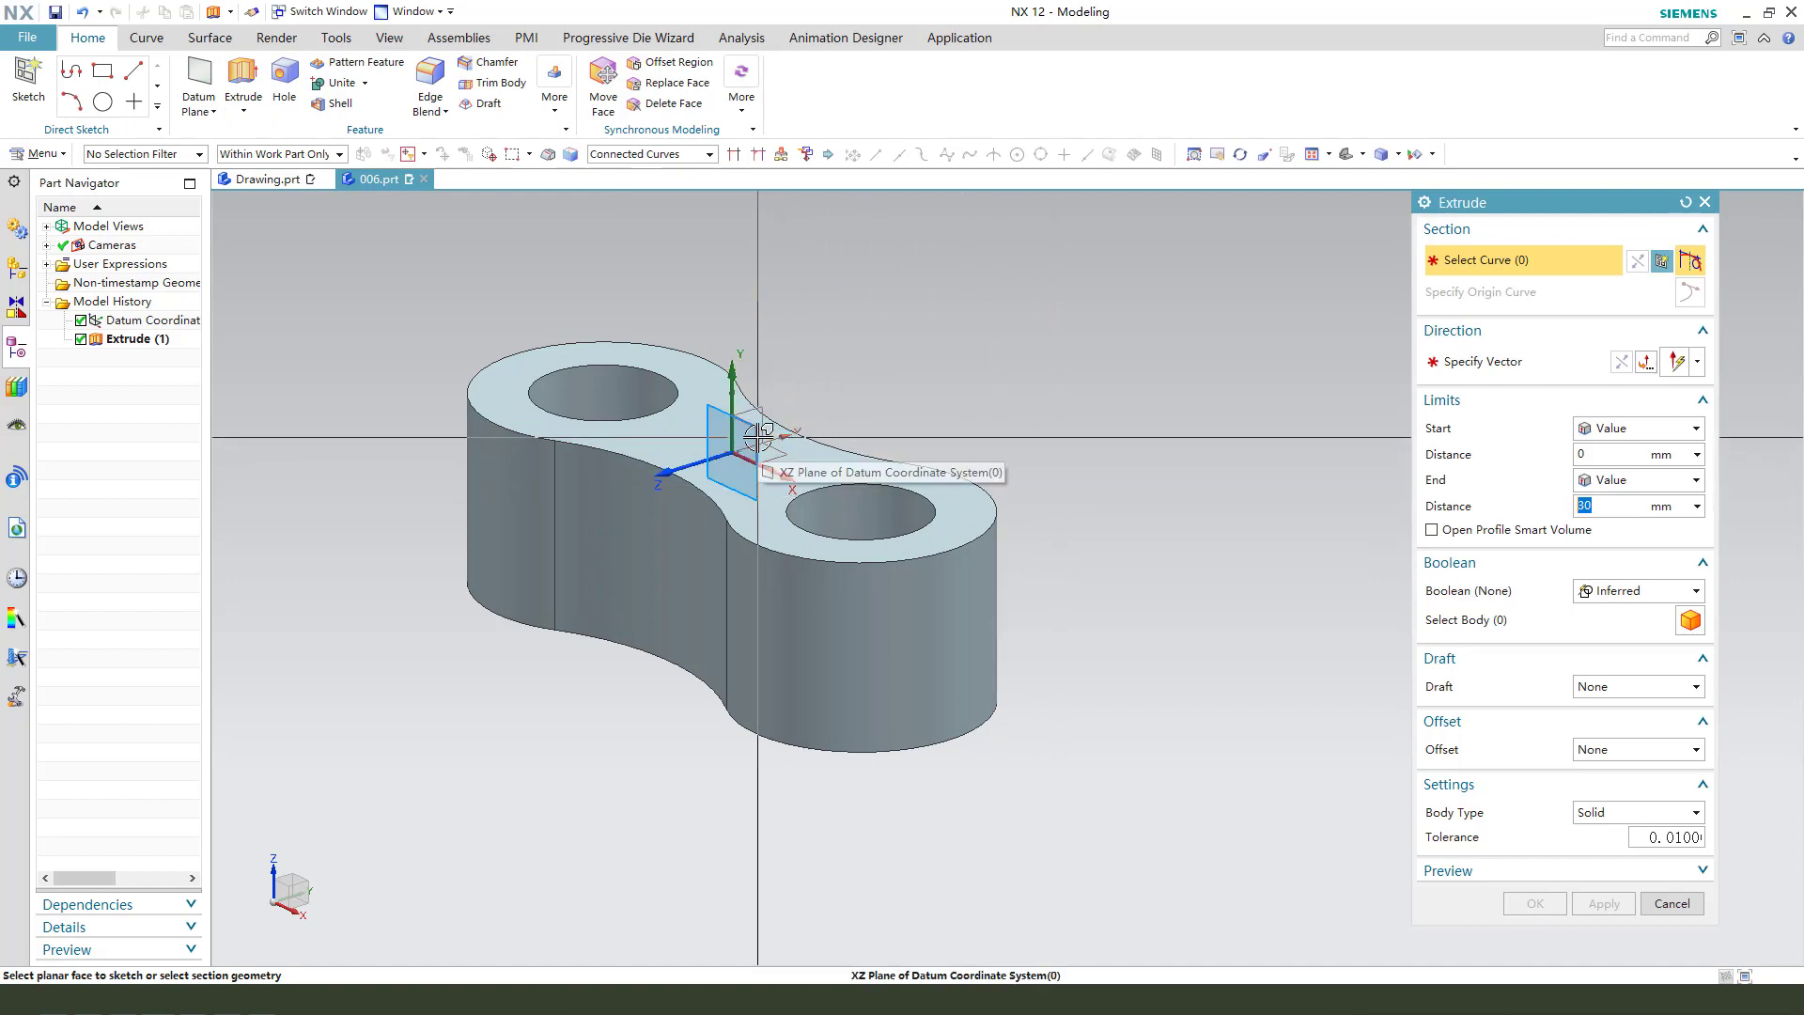
pyautogui.click(758, 438)
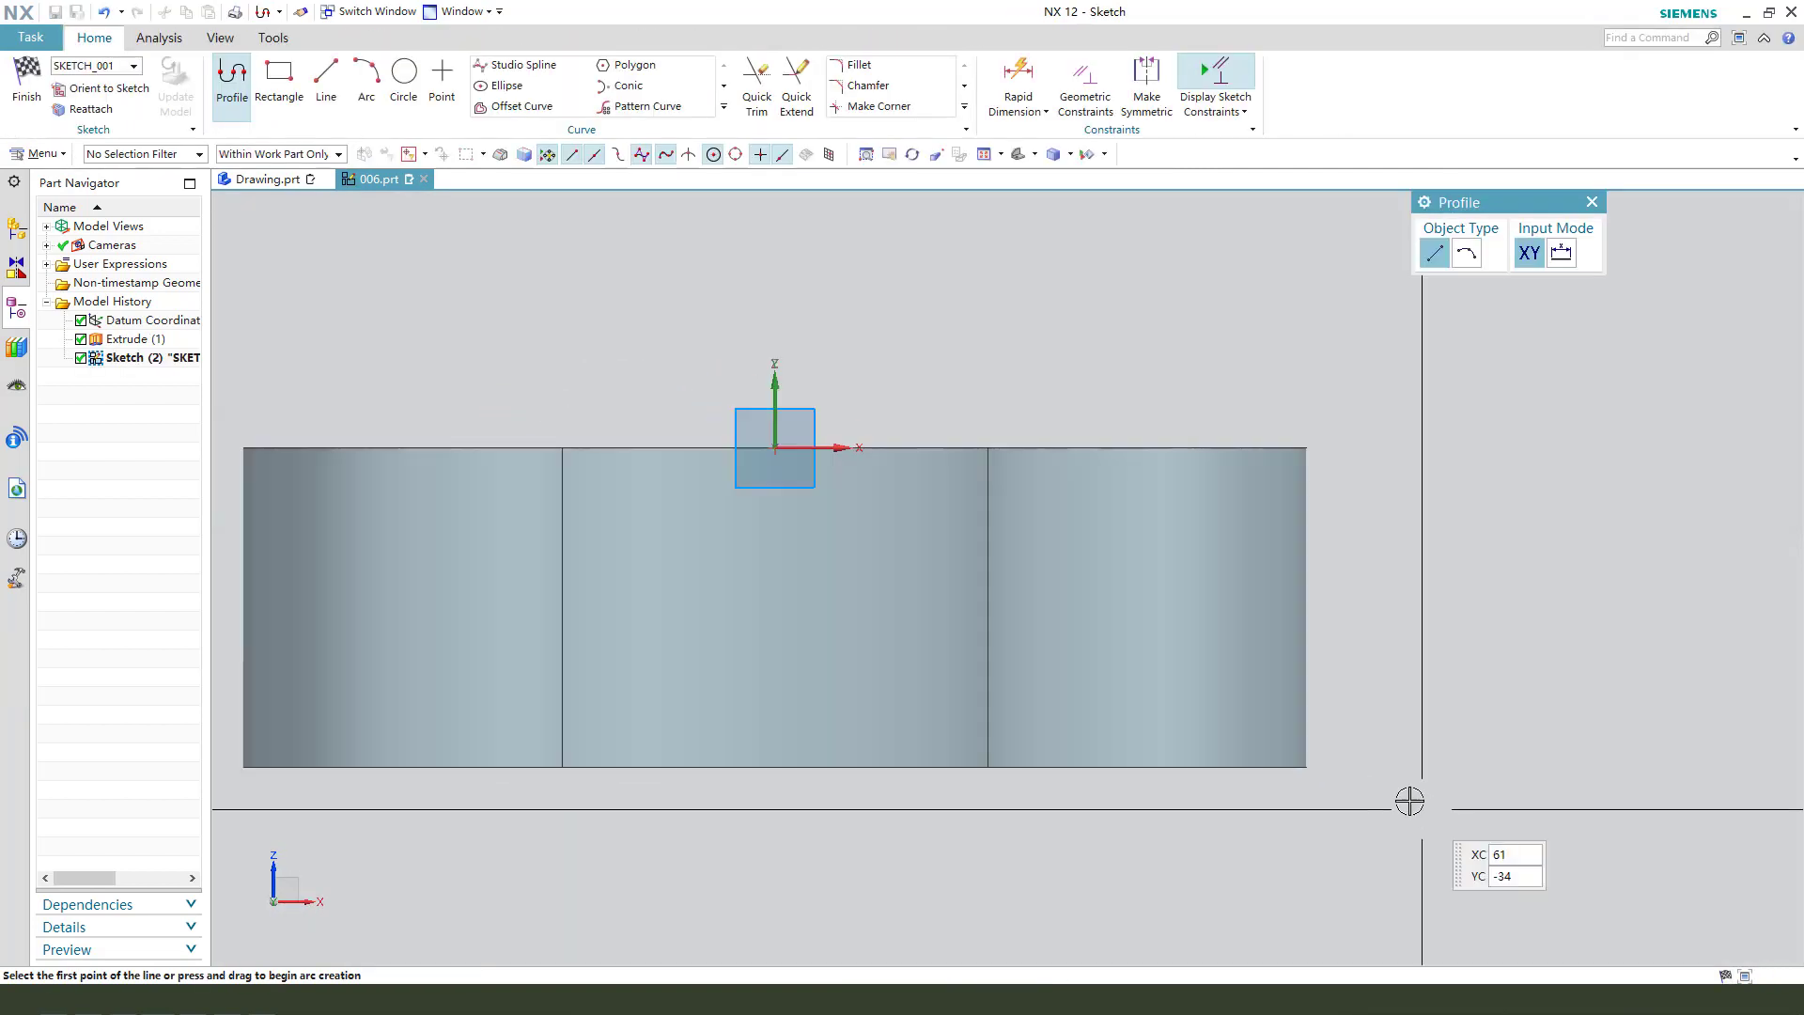
pyautogui.scroll(1, 696, 301)
pyautogui.click(405, 75)
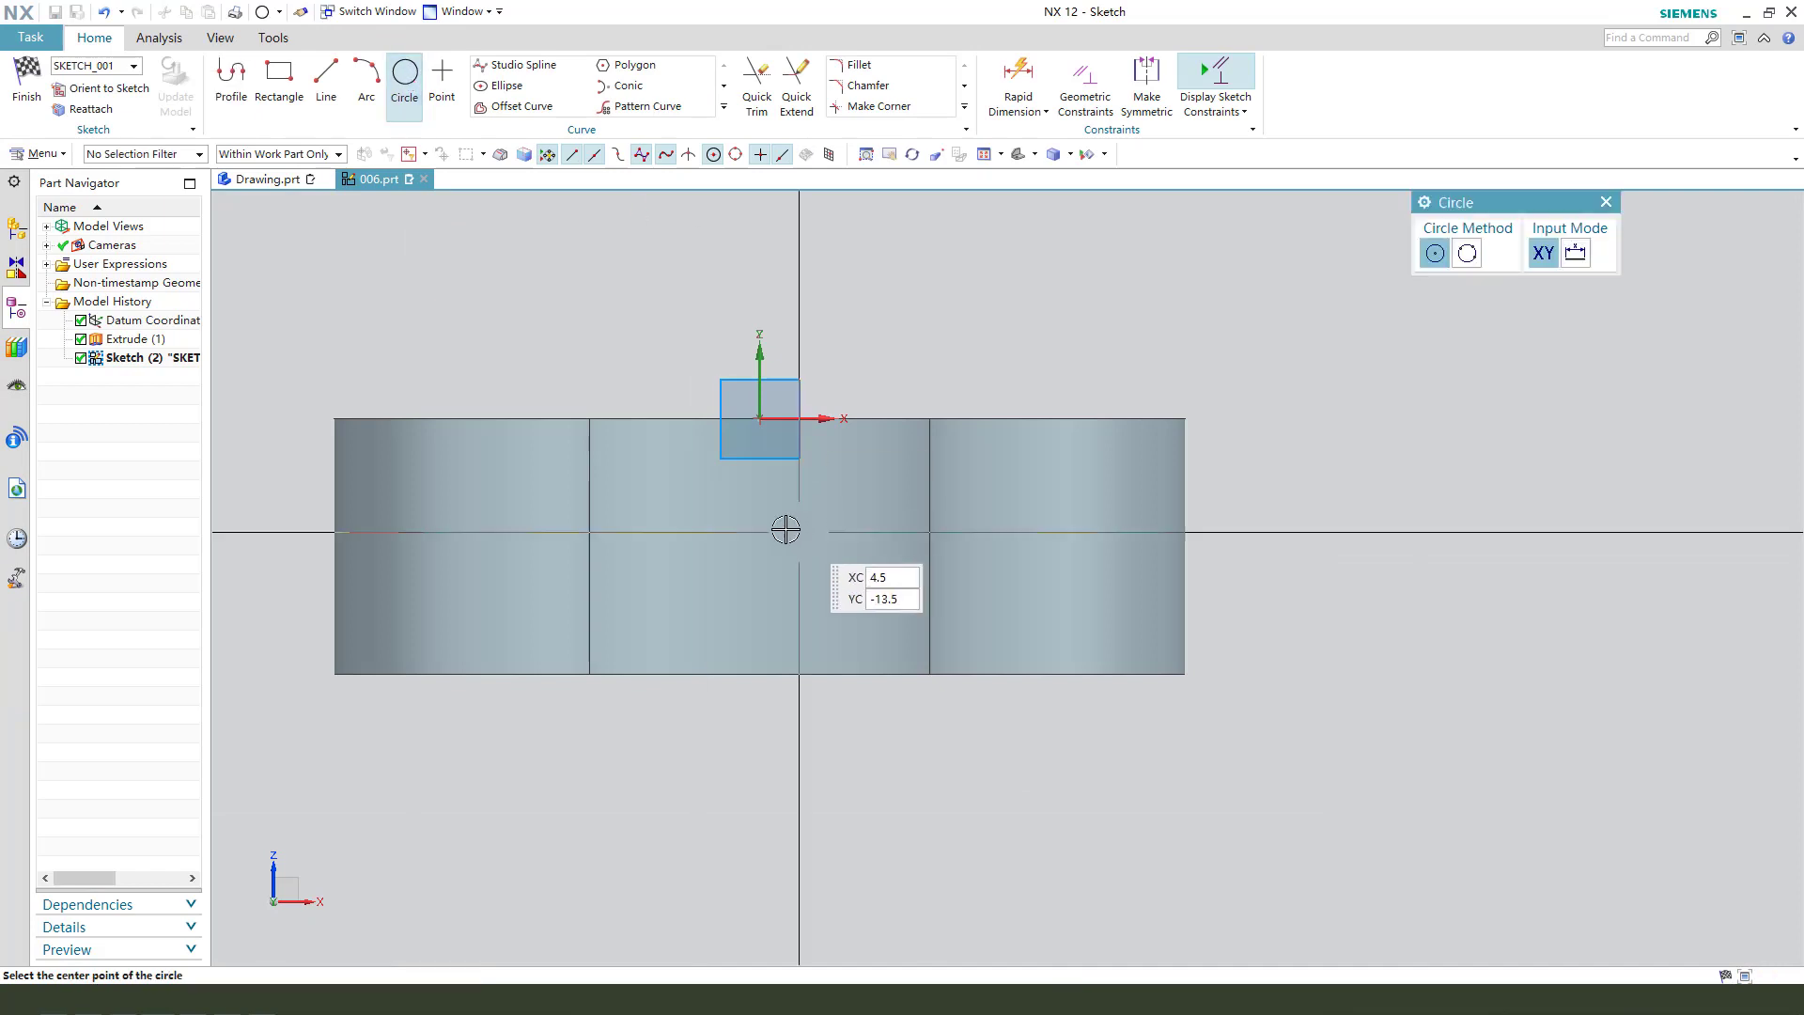
pyautogui.click(760, 531)
pyautogui.click(810, 566)
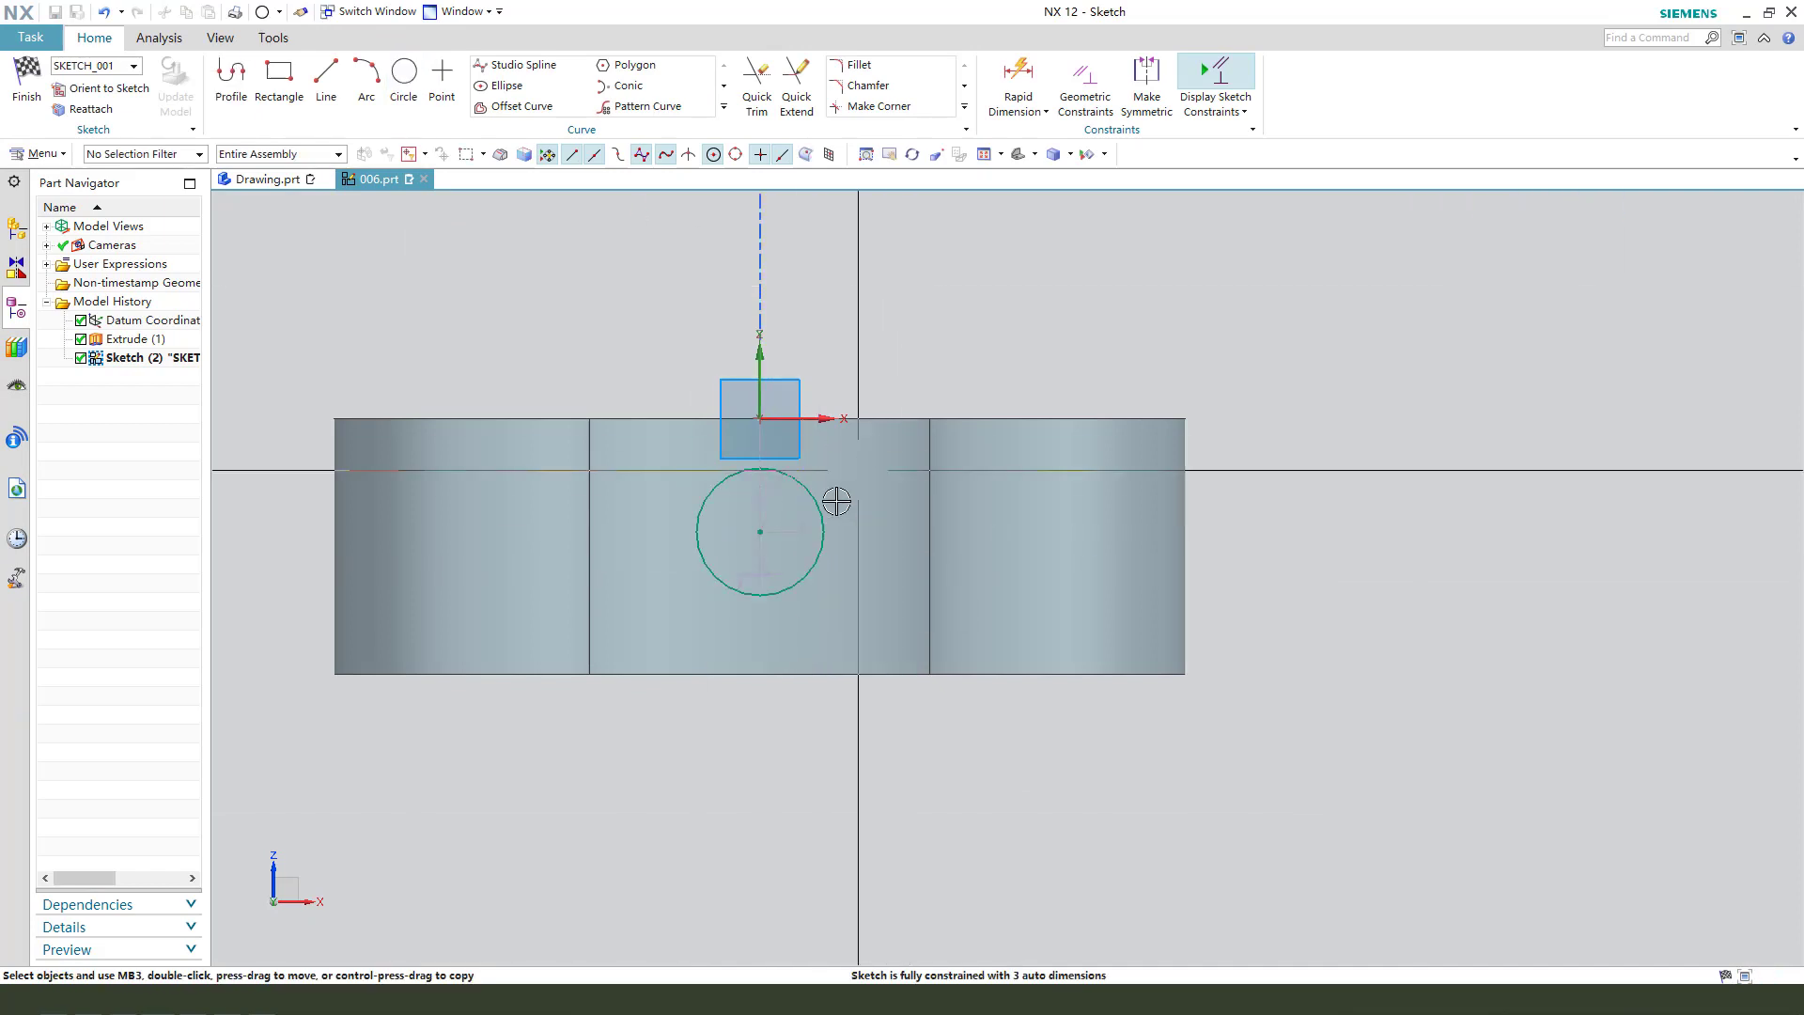
# Step: Constrain the circle's centre point to lie on the sketch's vertical axis
pyautogui.click(782, 512)
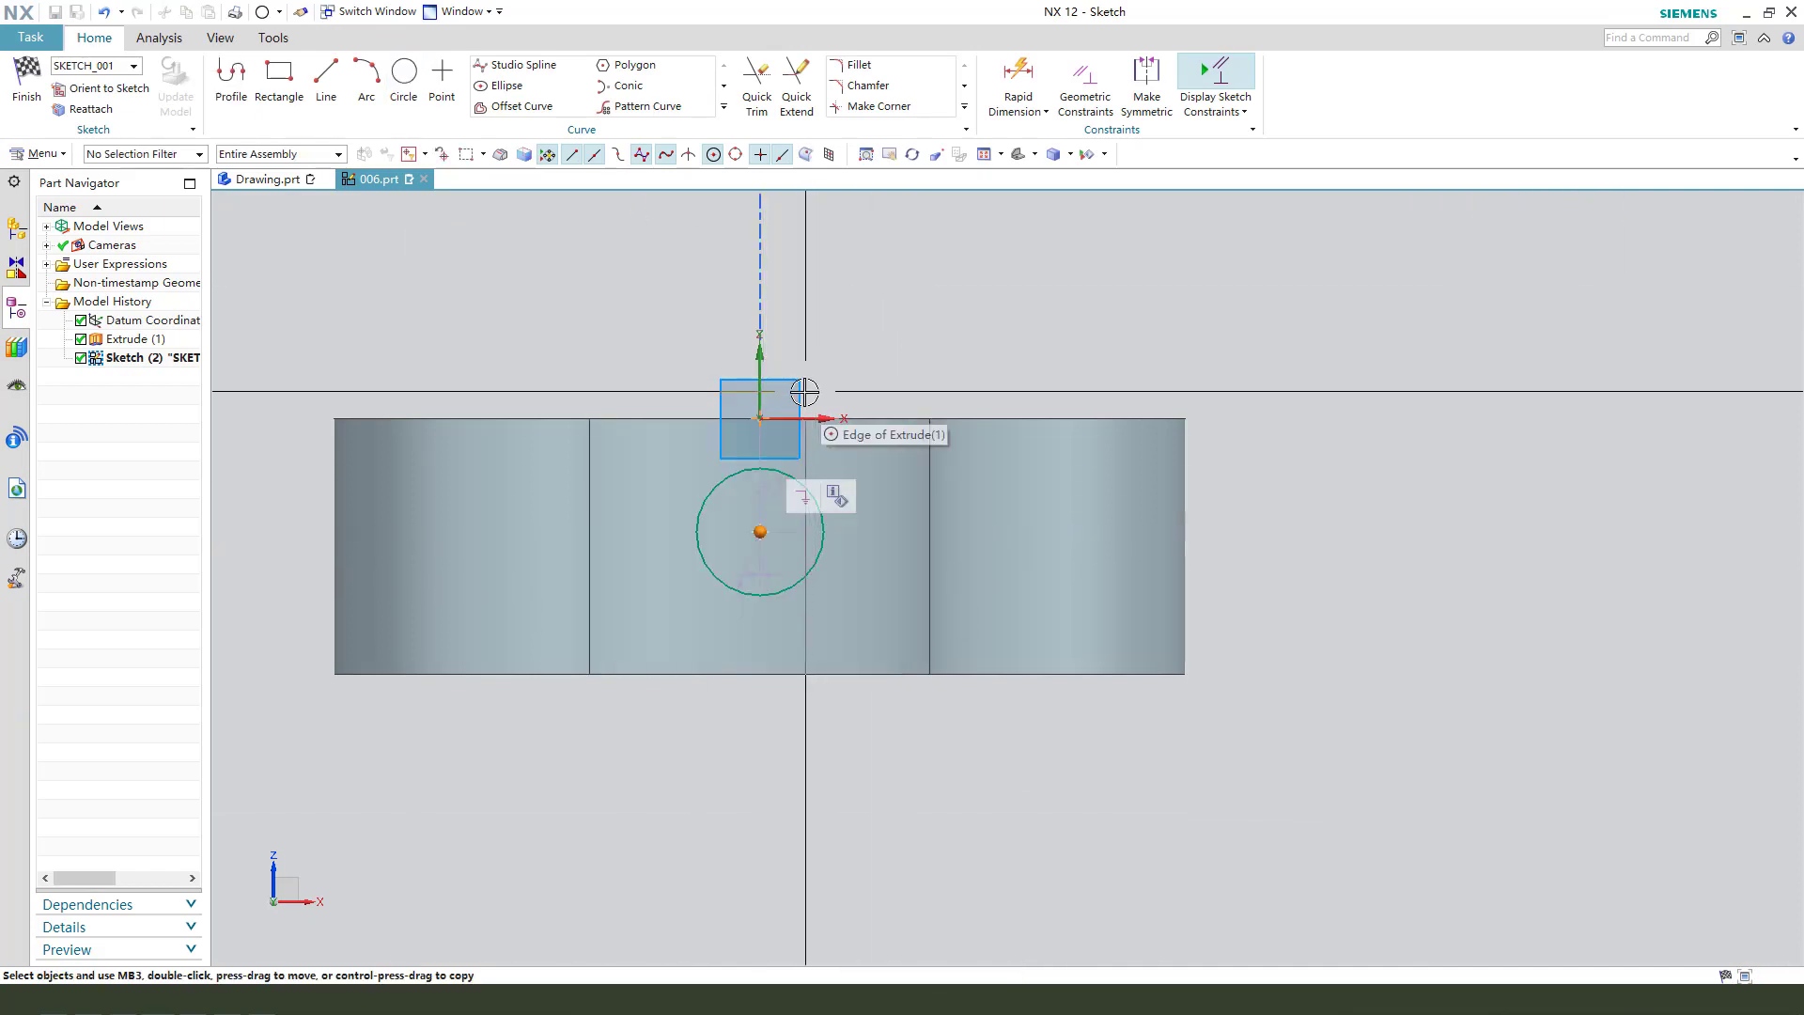
pyautogui.click(759, 363)
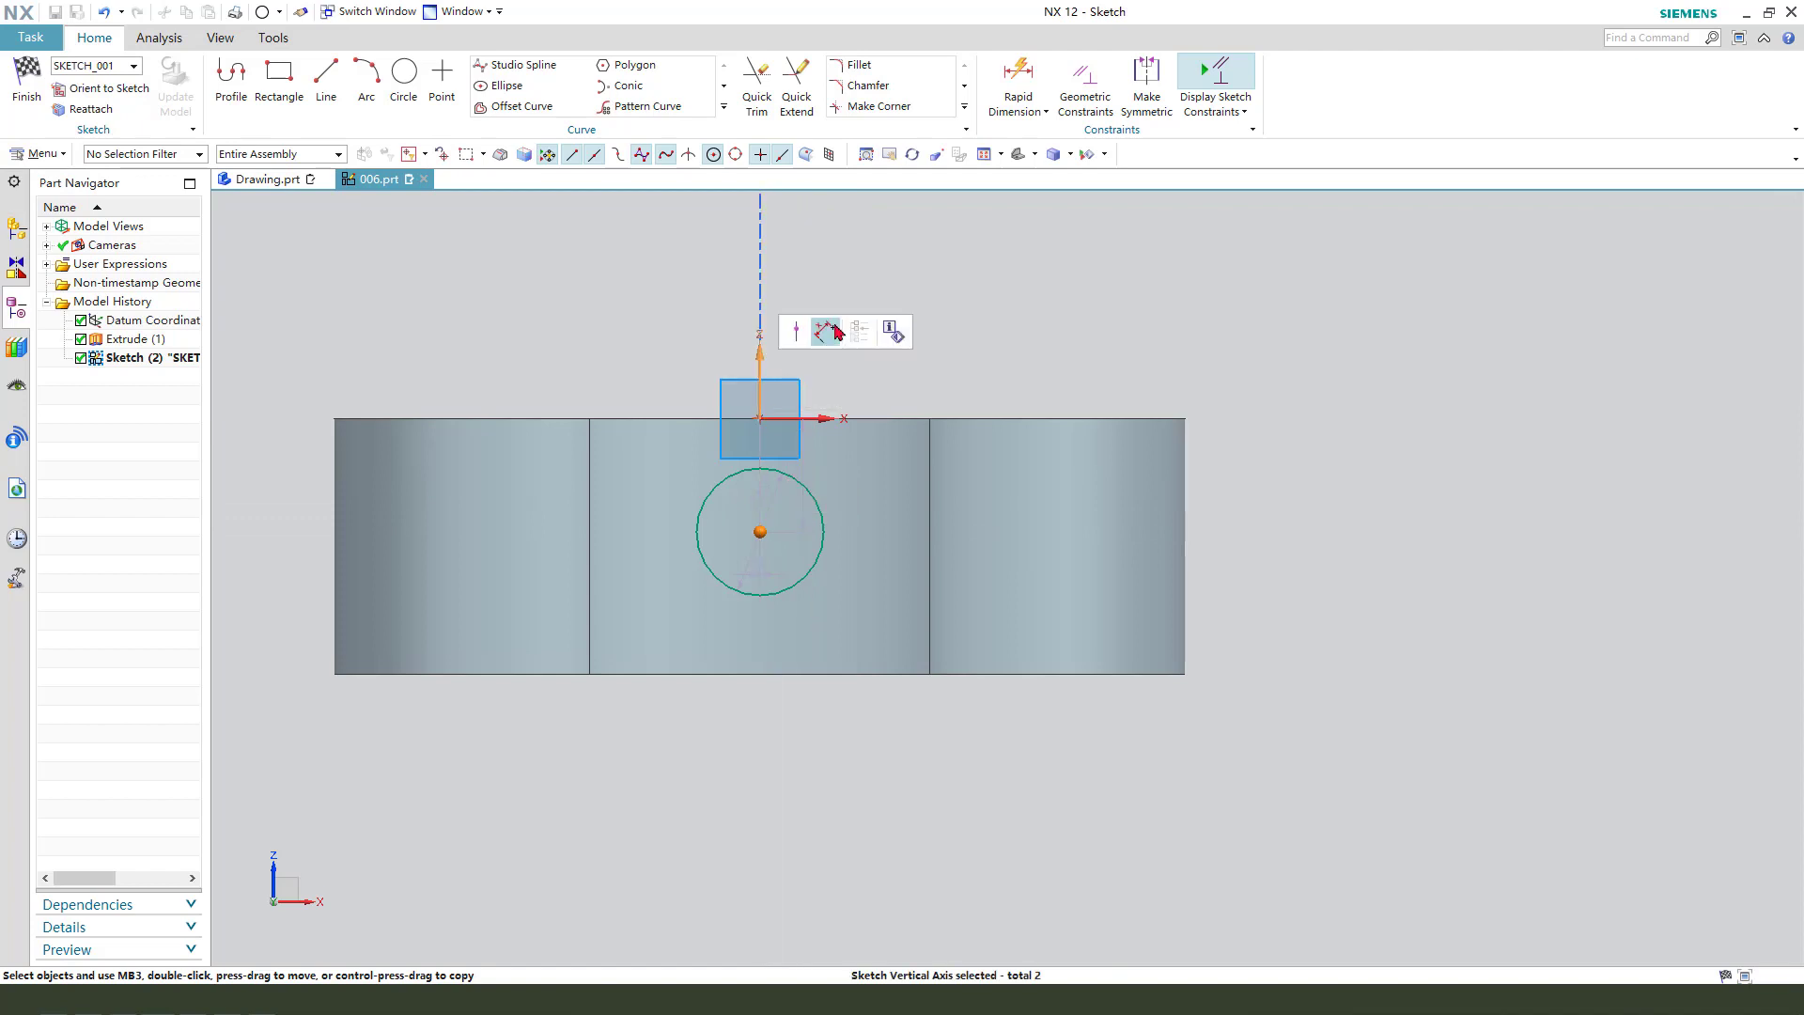
pyautogui.click(794, 333)
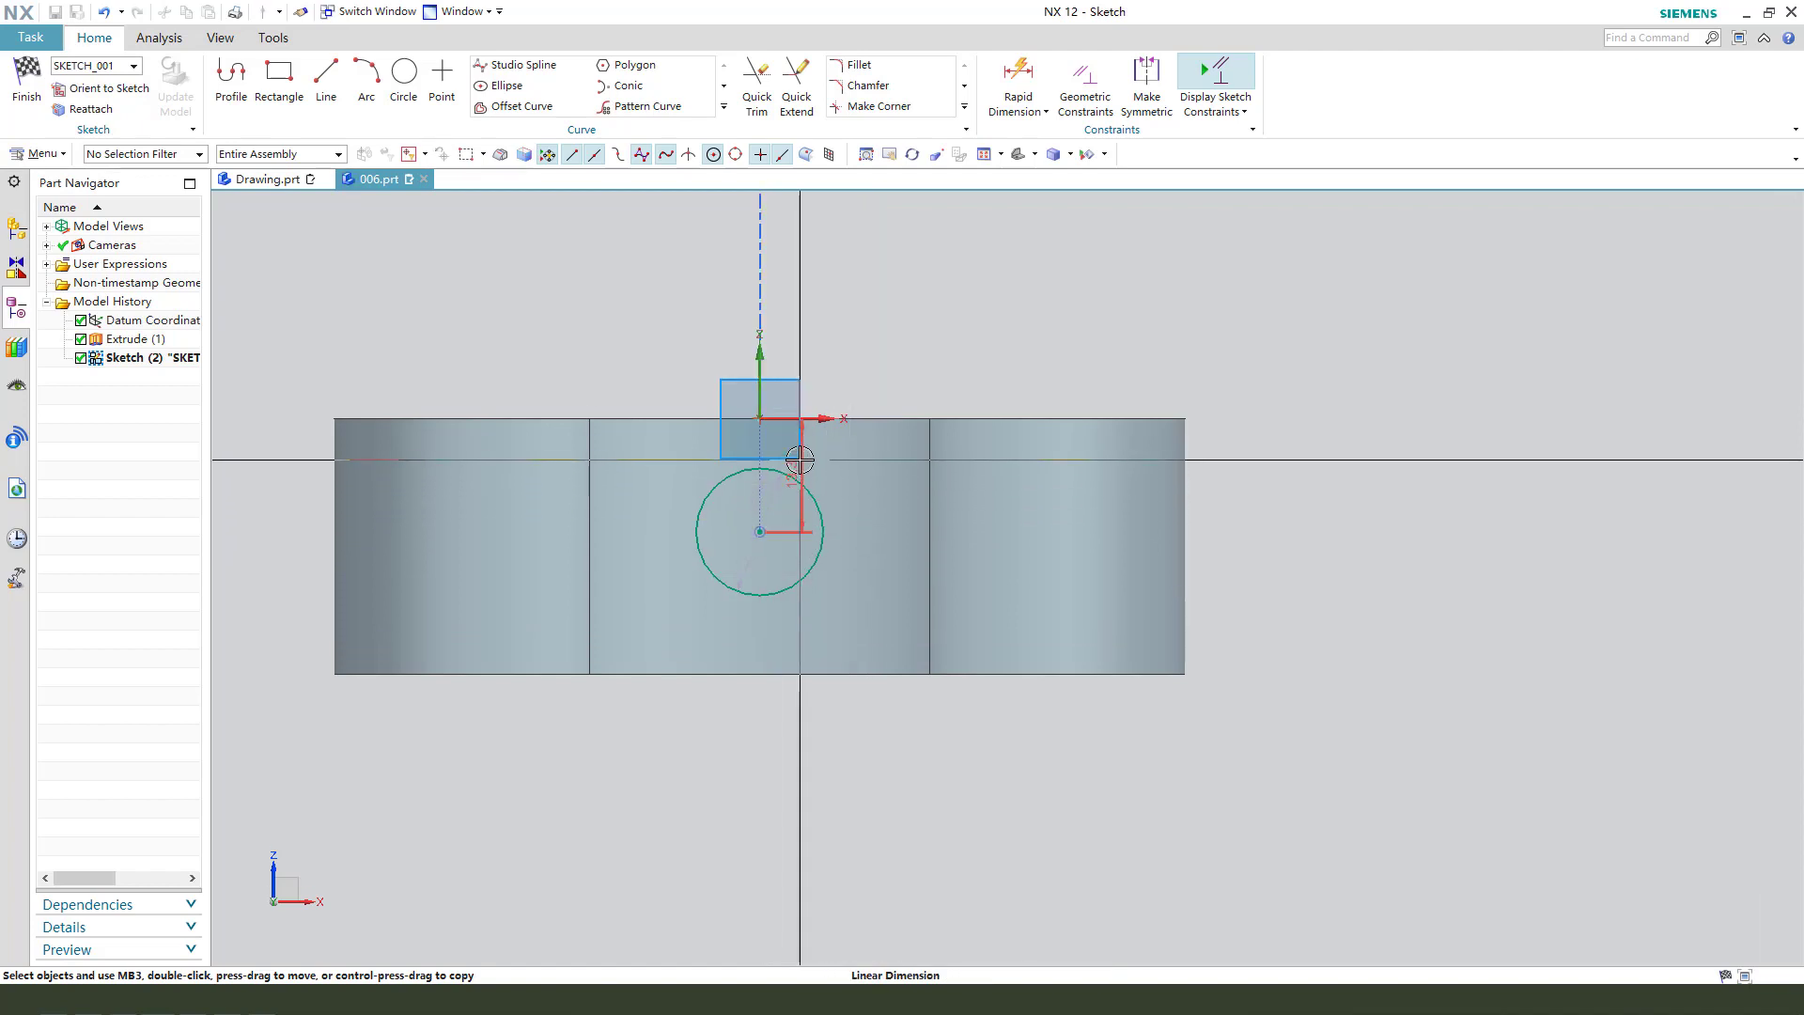
# Step: Move the circle centre's vertical dimension beyond the body's positive X end and set it to 13 mm
pyautogui.moveTo(930, 465); pyautogui.dragTo(1198, 474)
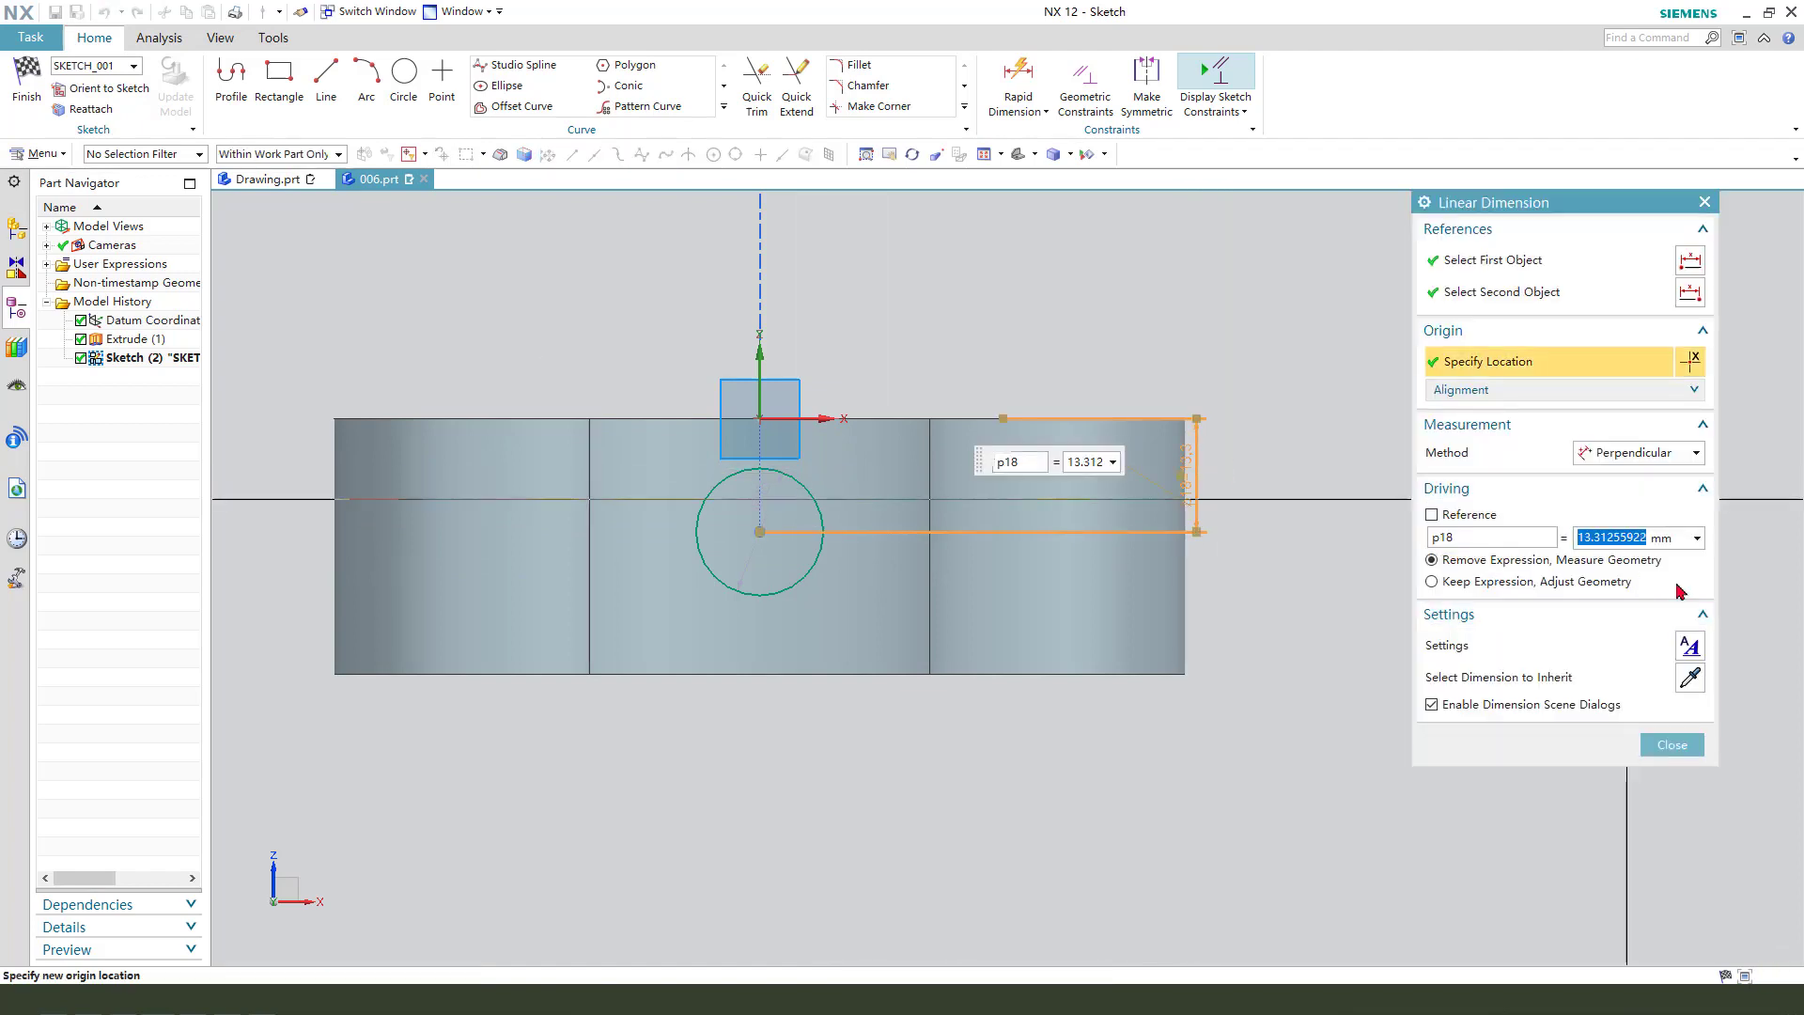
pyautogui.write('13')
pyautogui.press('Return')
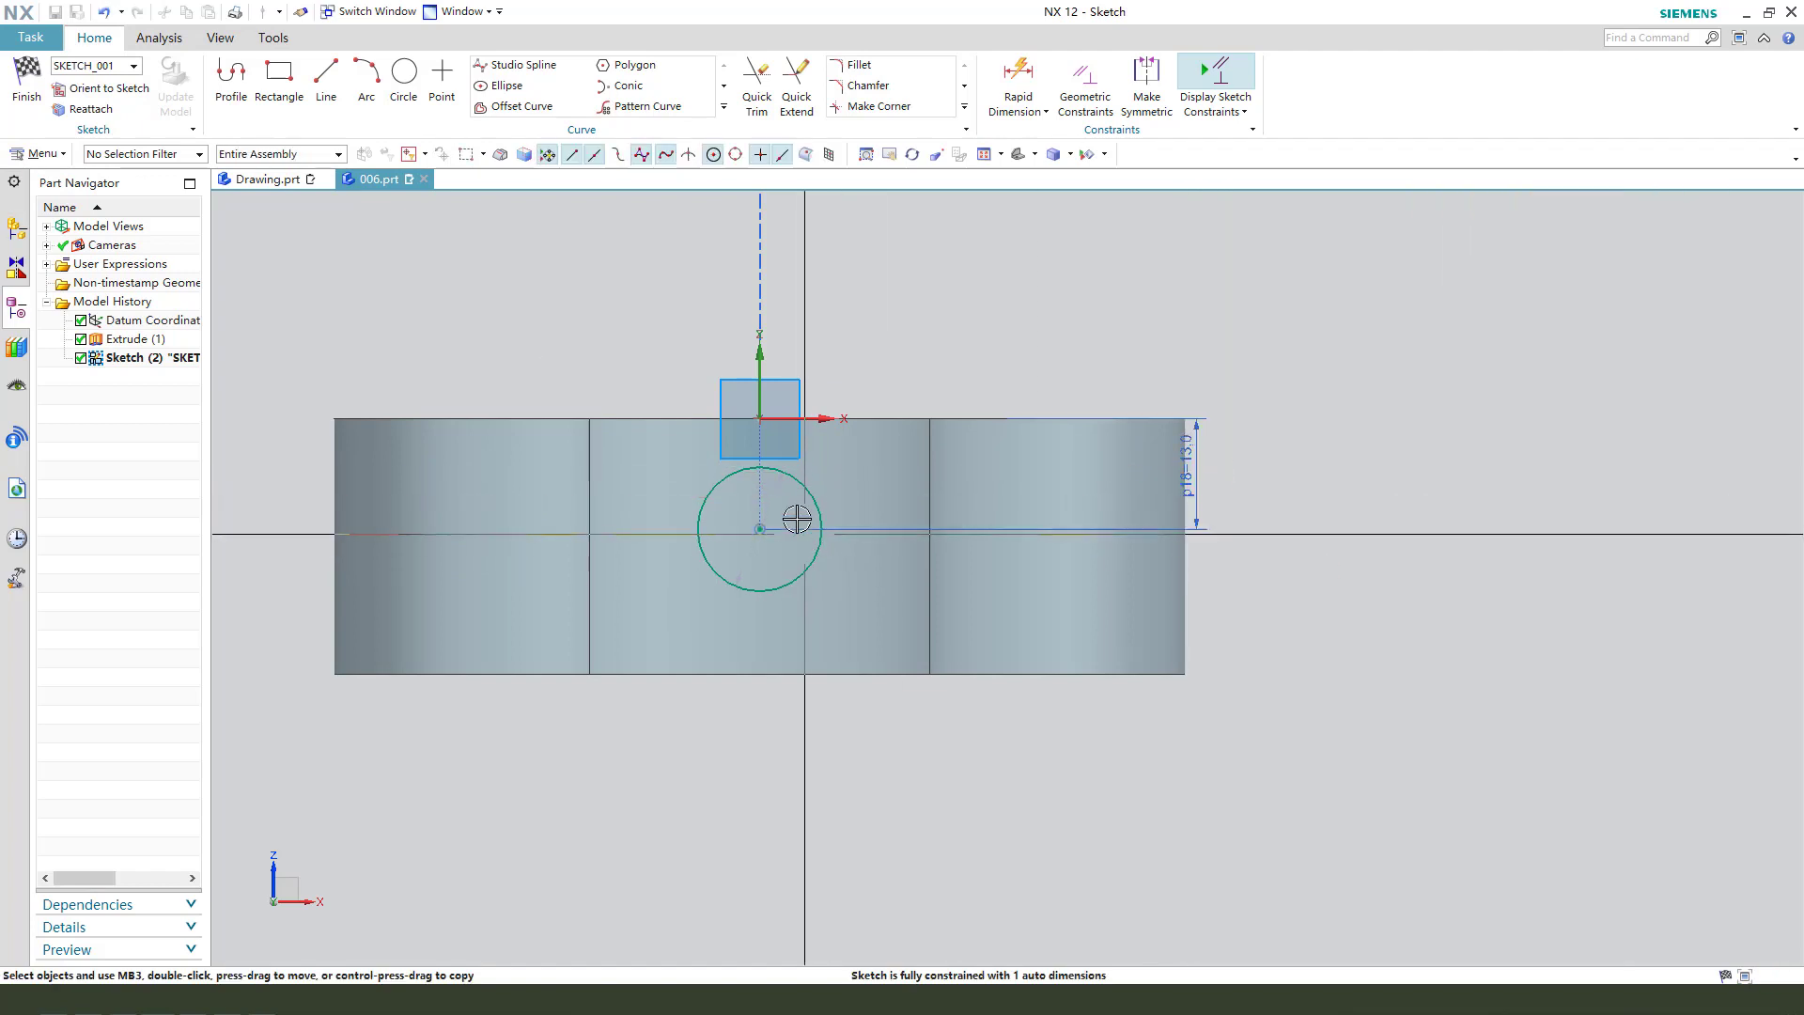
# Step: Set the circle's diameter to 26 mm and finish the section sketch
pyautogui.doubleClick(882, 371)
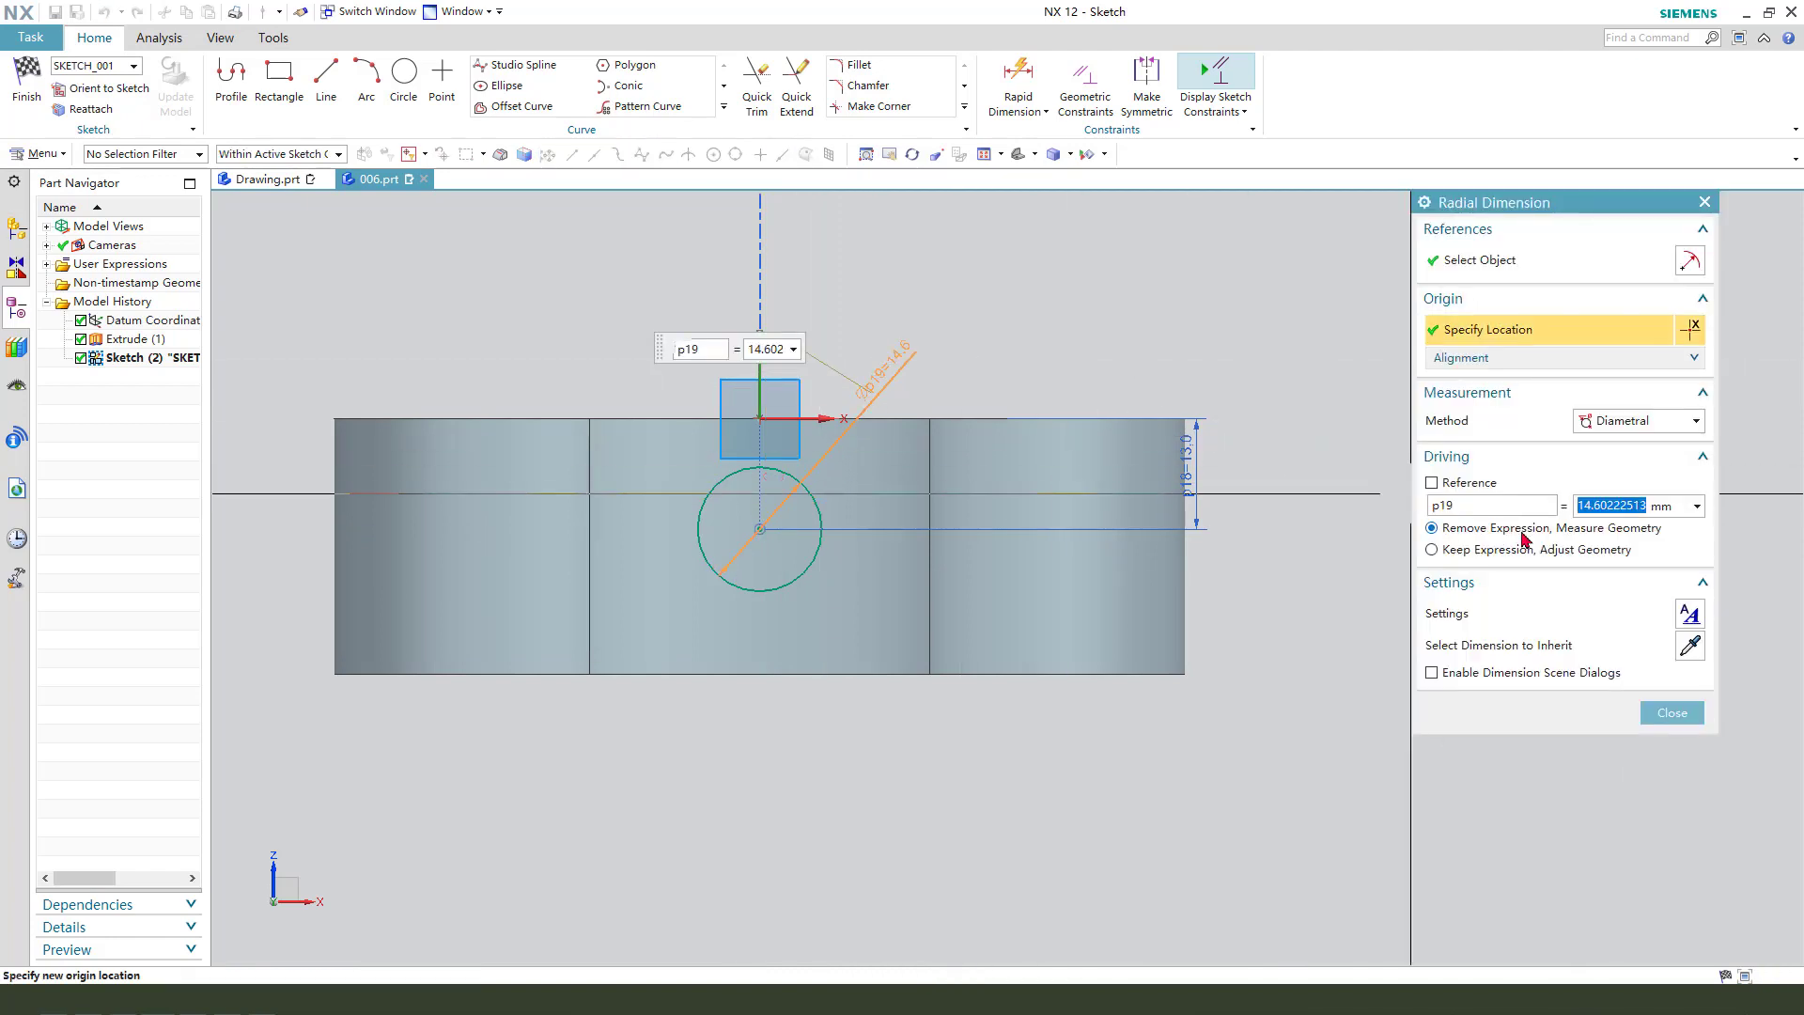
pyautogui.write('26')
pyautogui.press('Return')
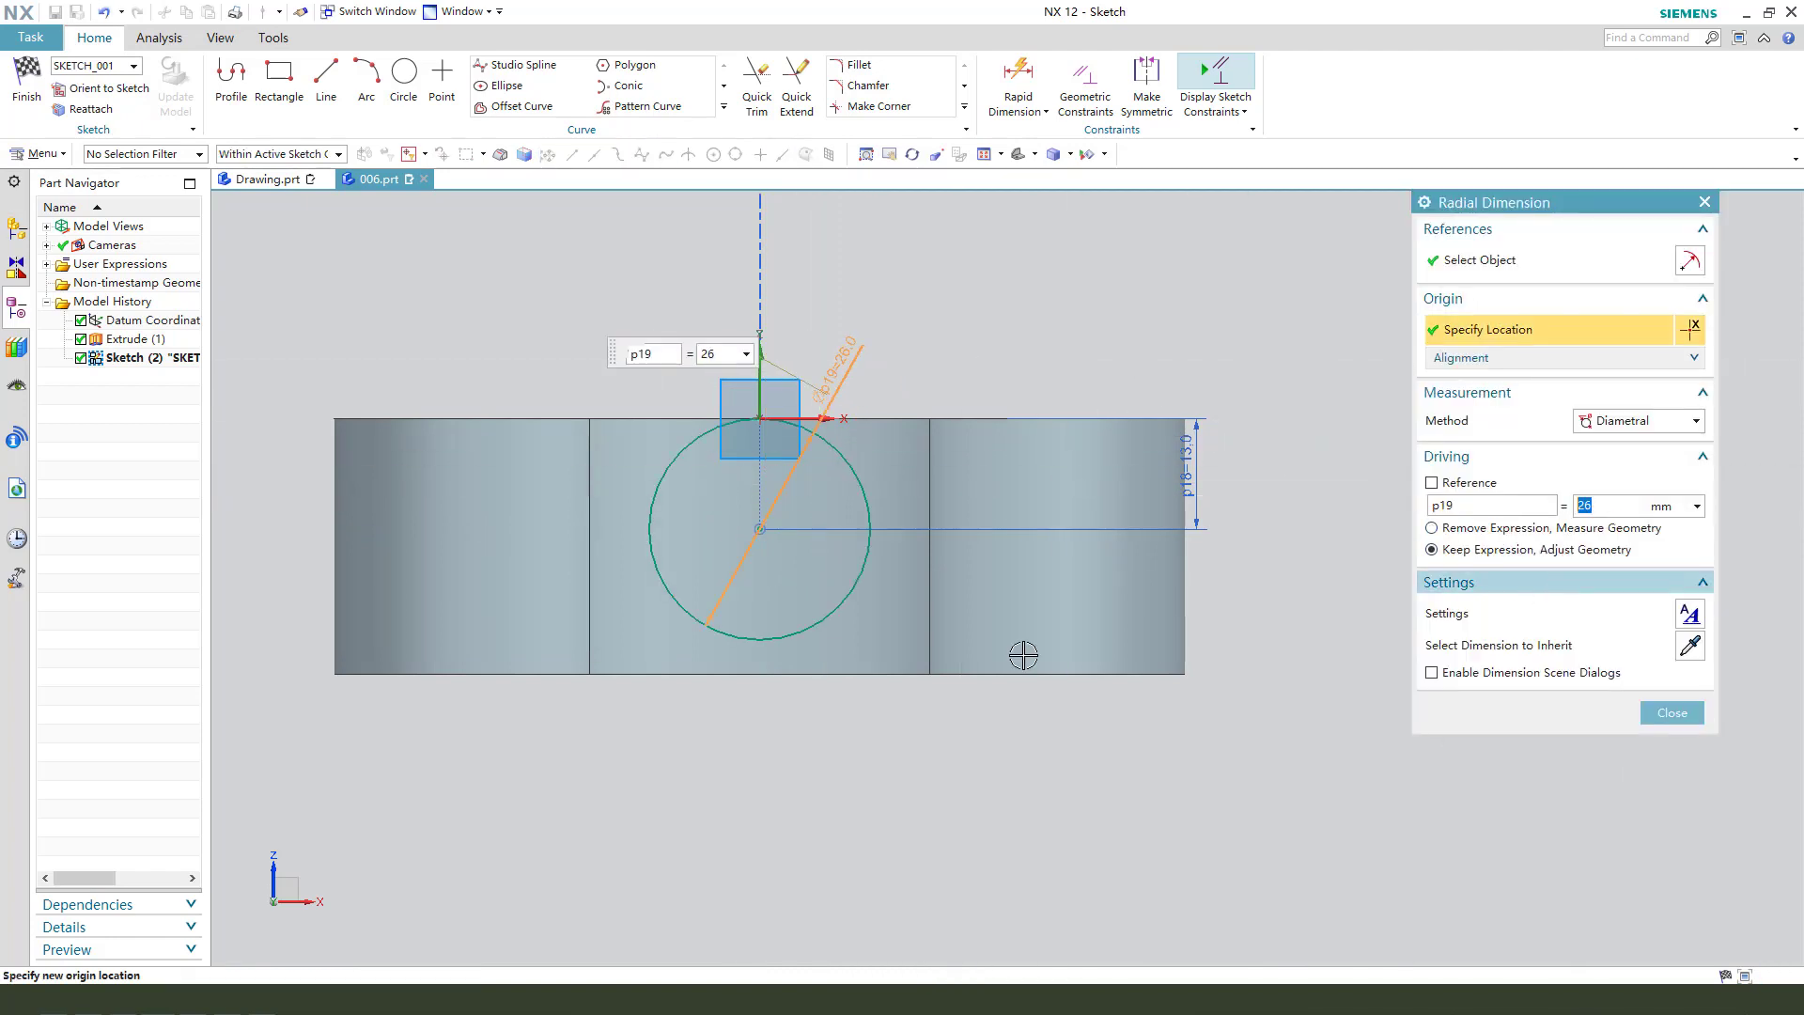
pyautogui.middleClick(1023, 655)
pyautogui.click(32, 90)
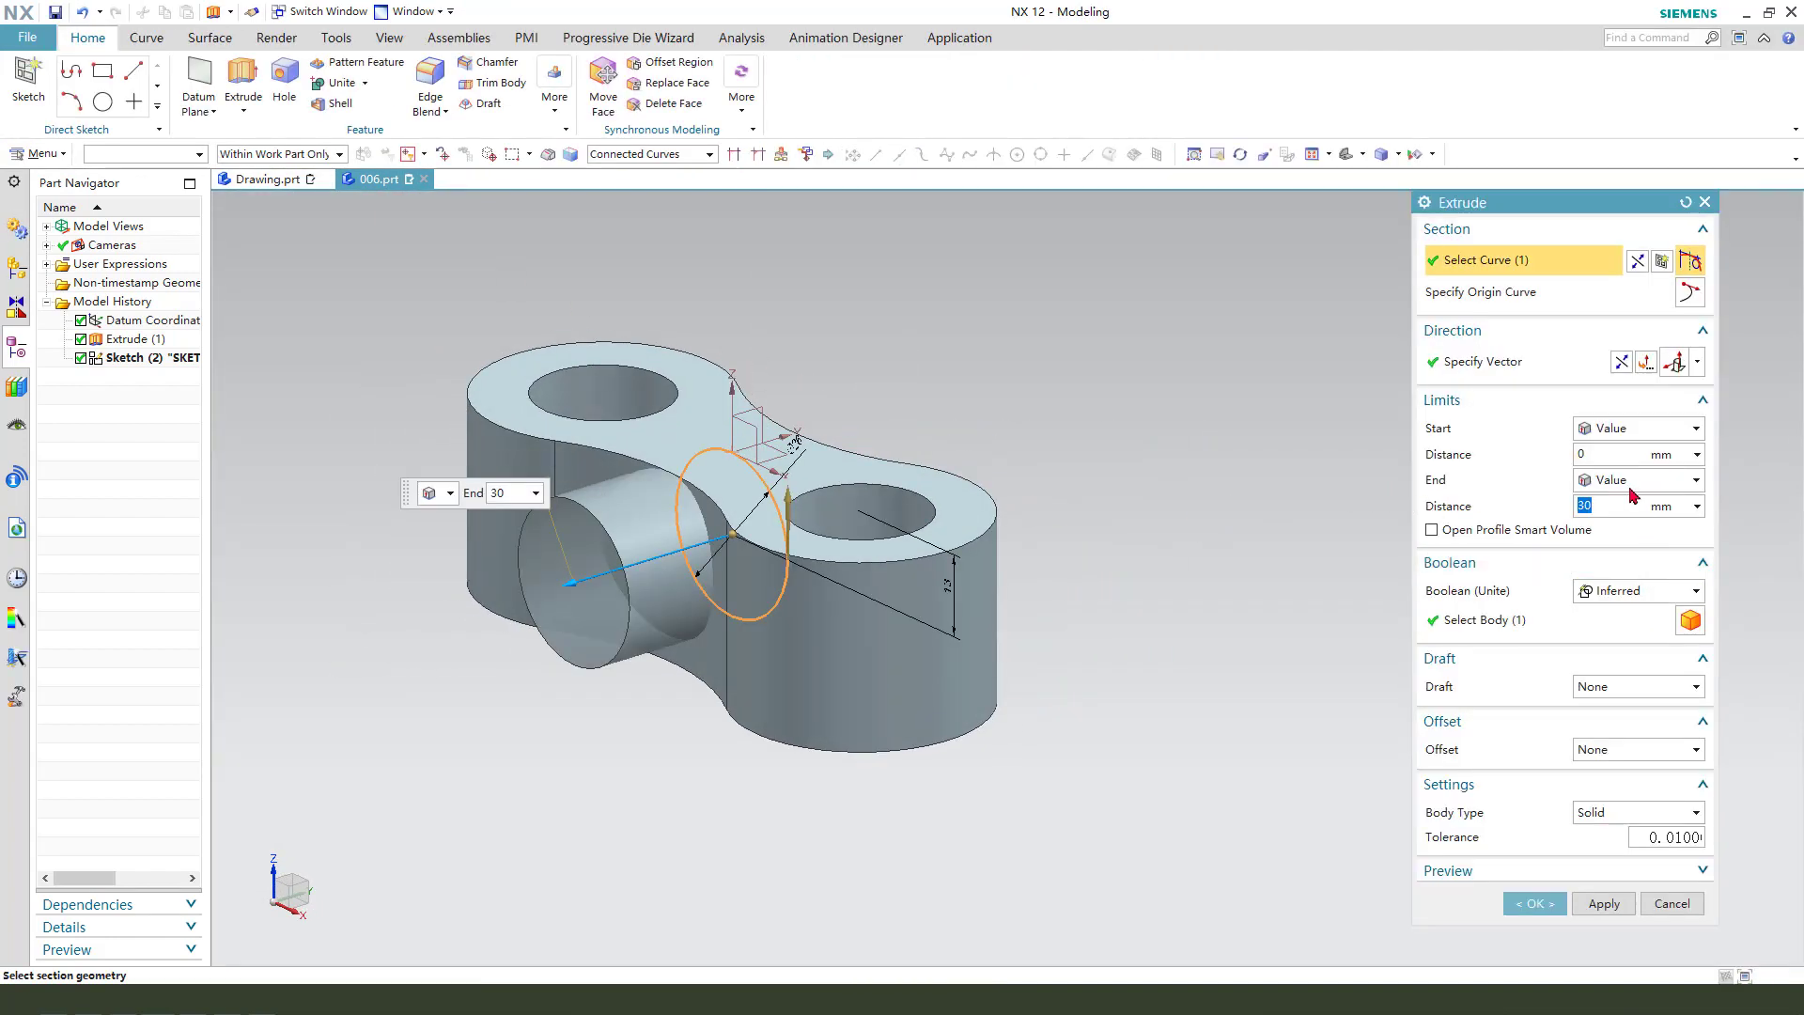
# Step: Extrude the 26 mm circle with a Symmetric Value of 20 mm and unite it with the connector body
pyautogui.click(1628, 487)
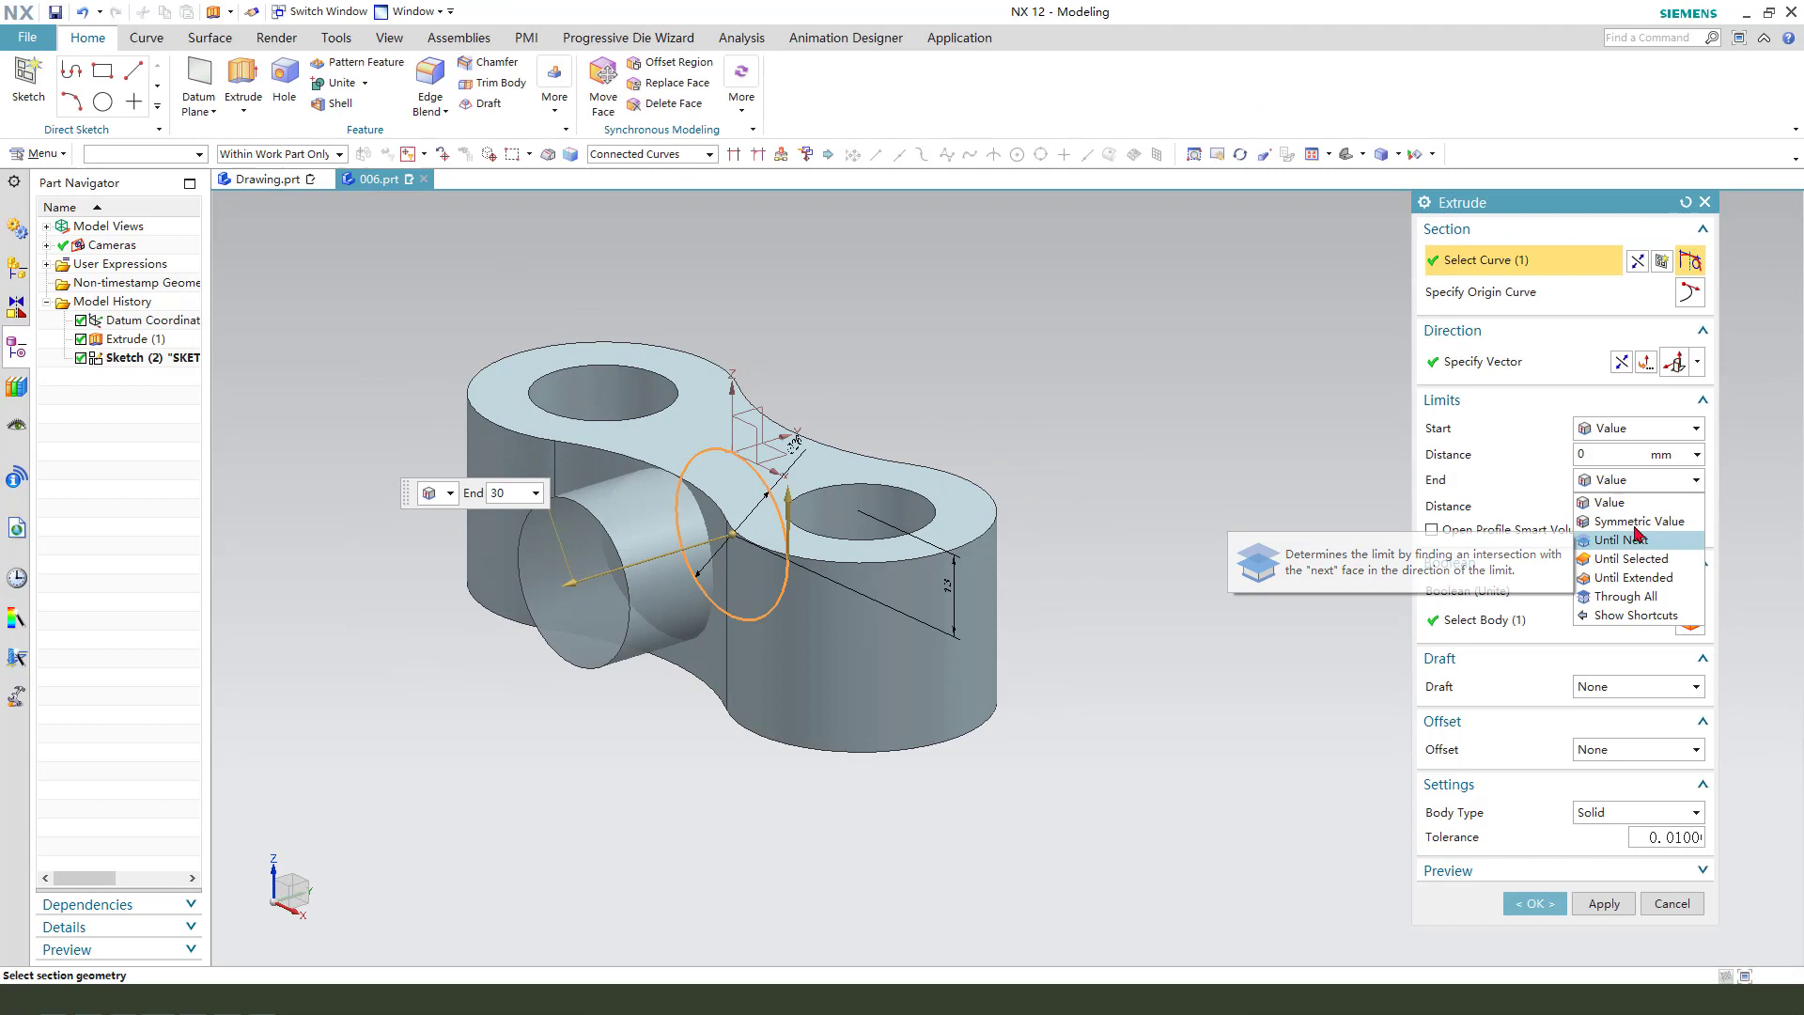
pyautogui.click(1634, 522)
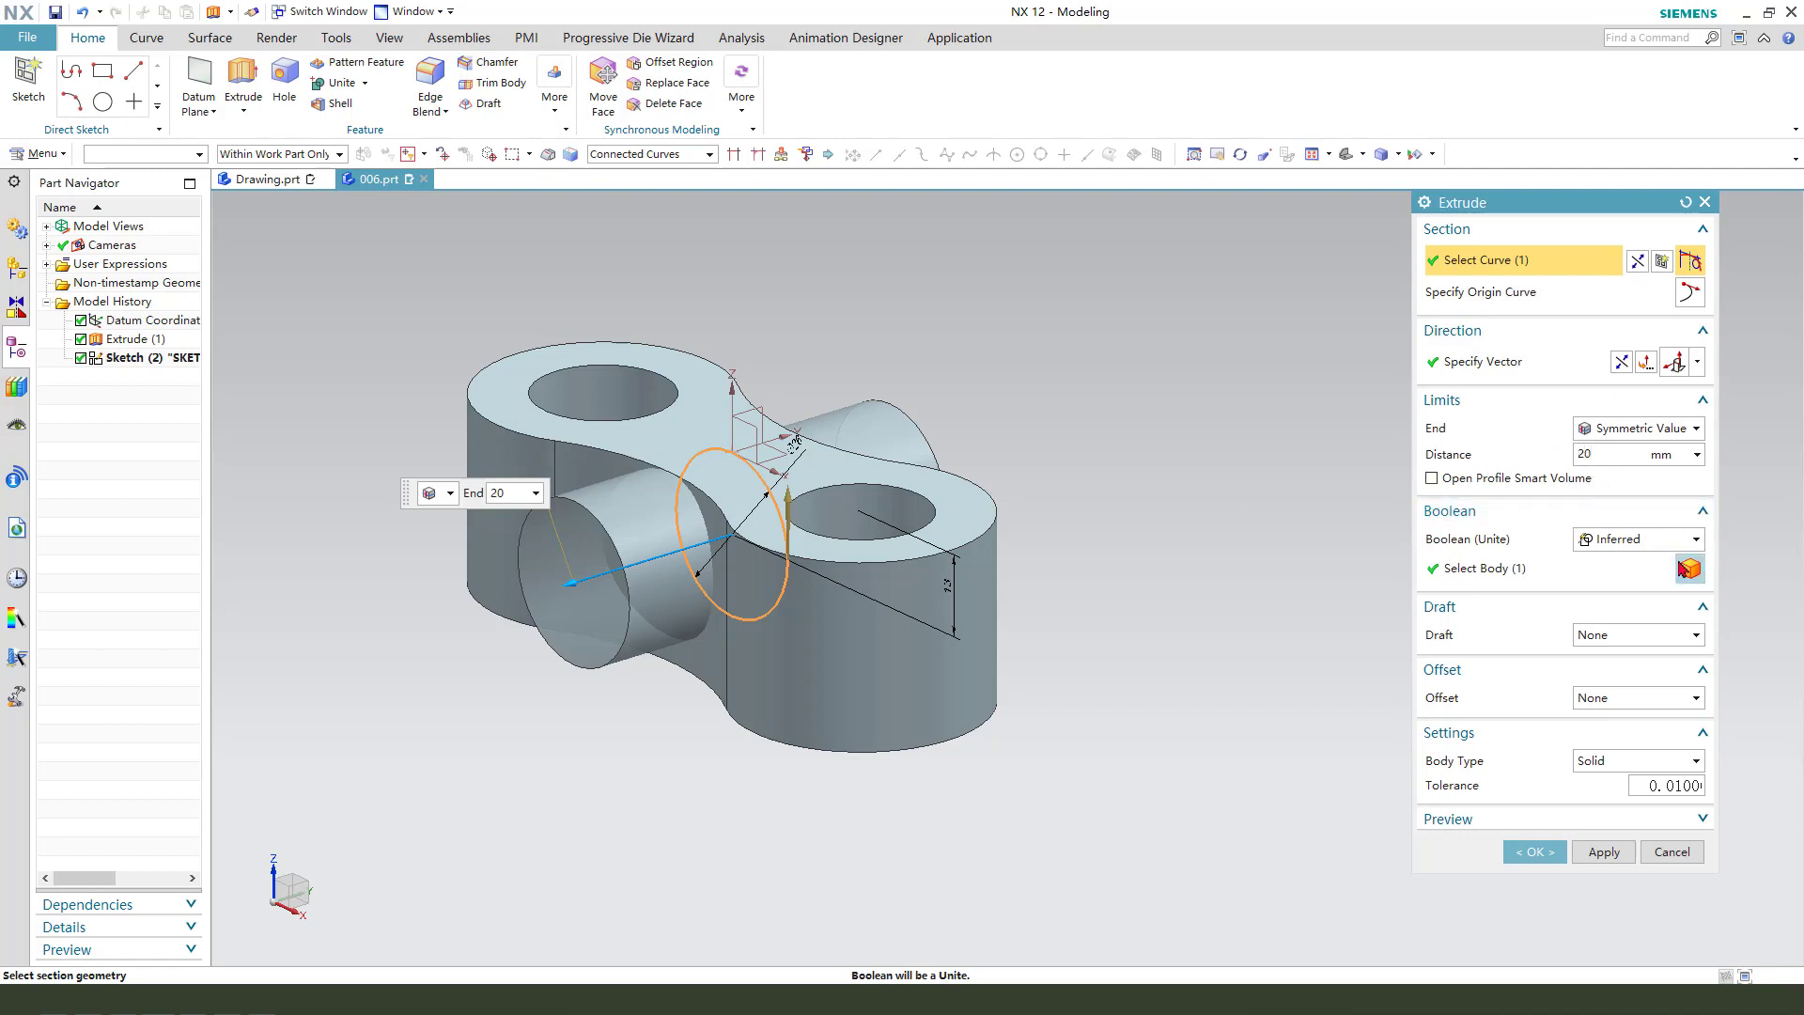
pyautogui.click(1617, 541)
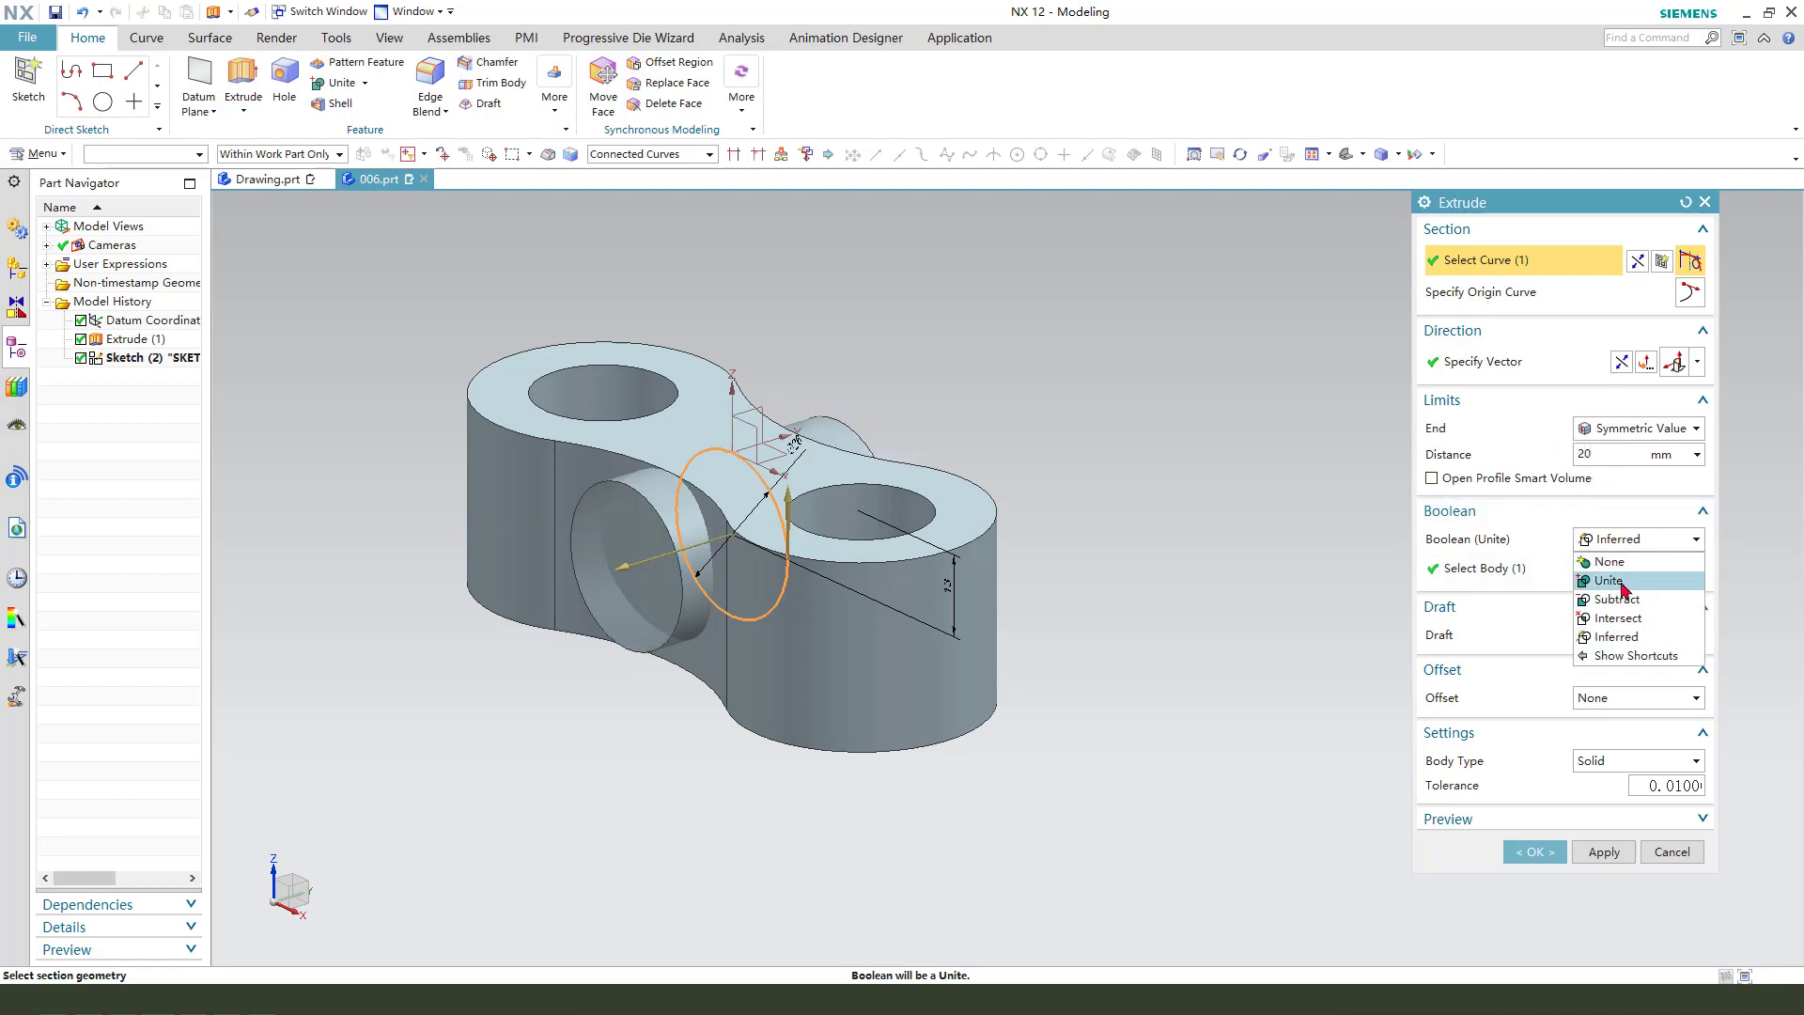
pyautogui.click(1608, 581)
pyautogui.click(1534, 851)
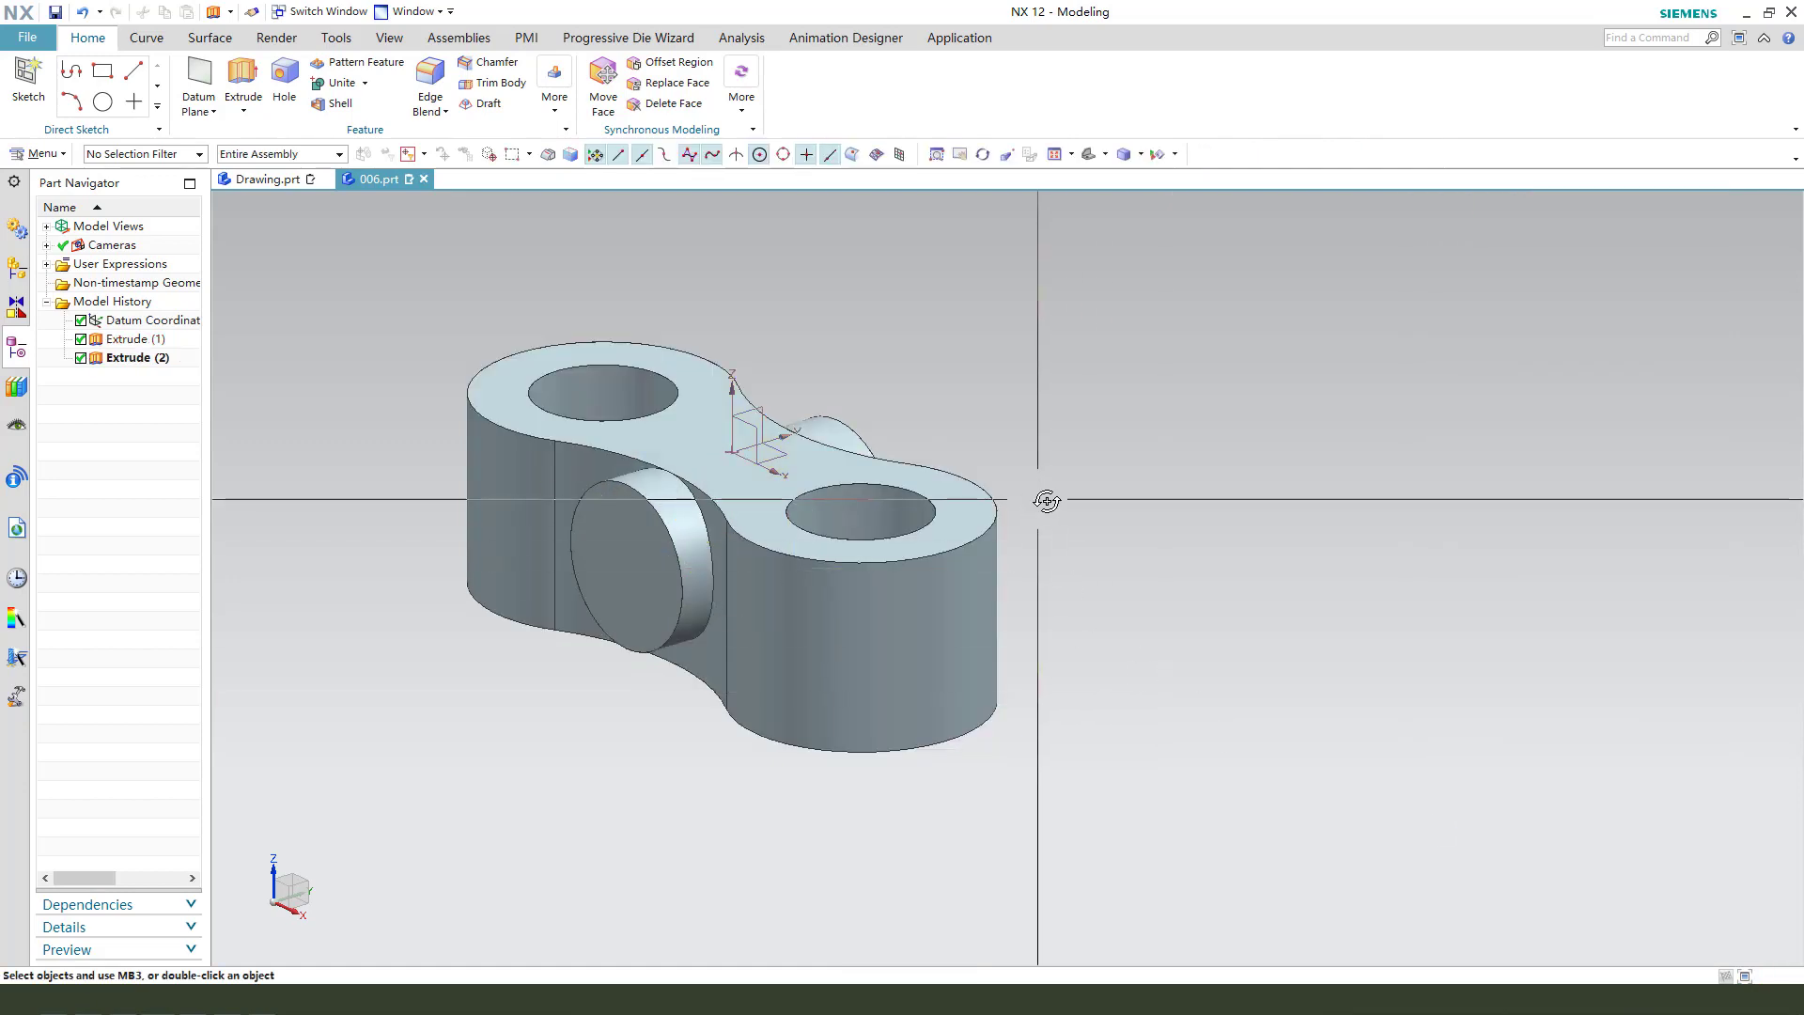
pyautogui.moveTo(1047, 501); pyautogui.dragTo(1022, 438, button='middle')
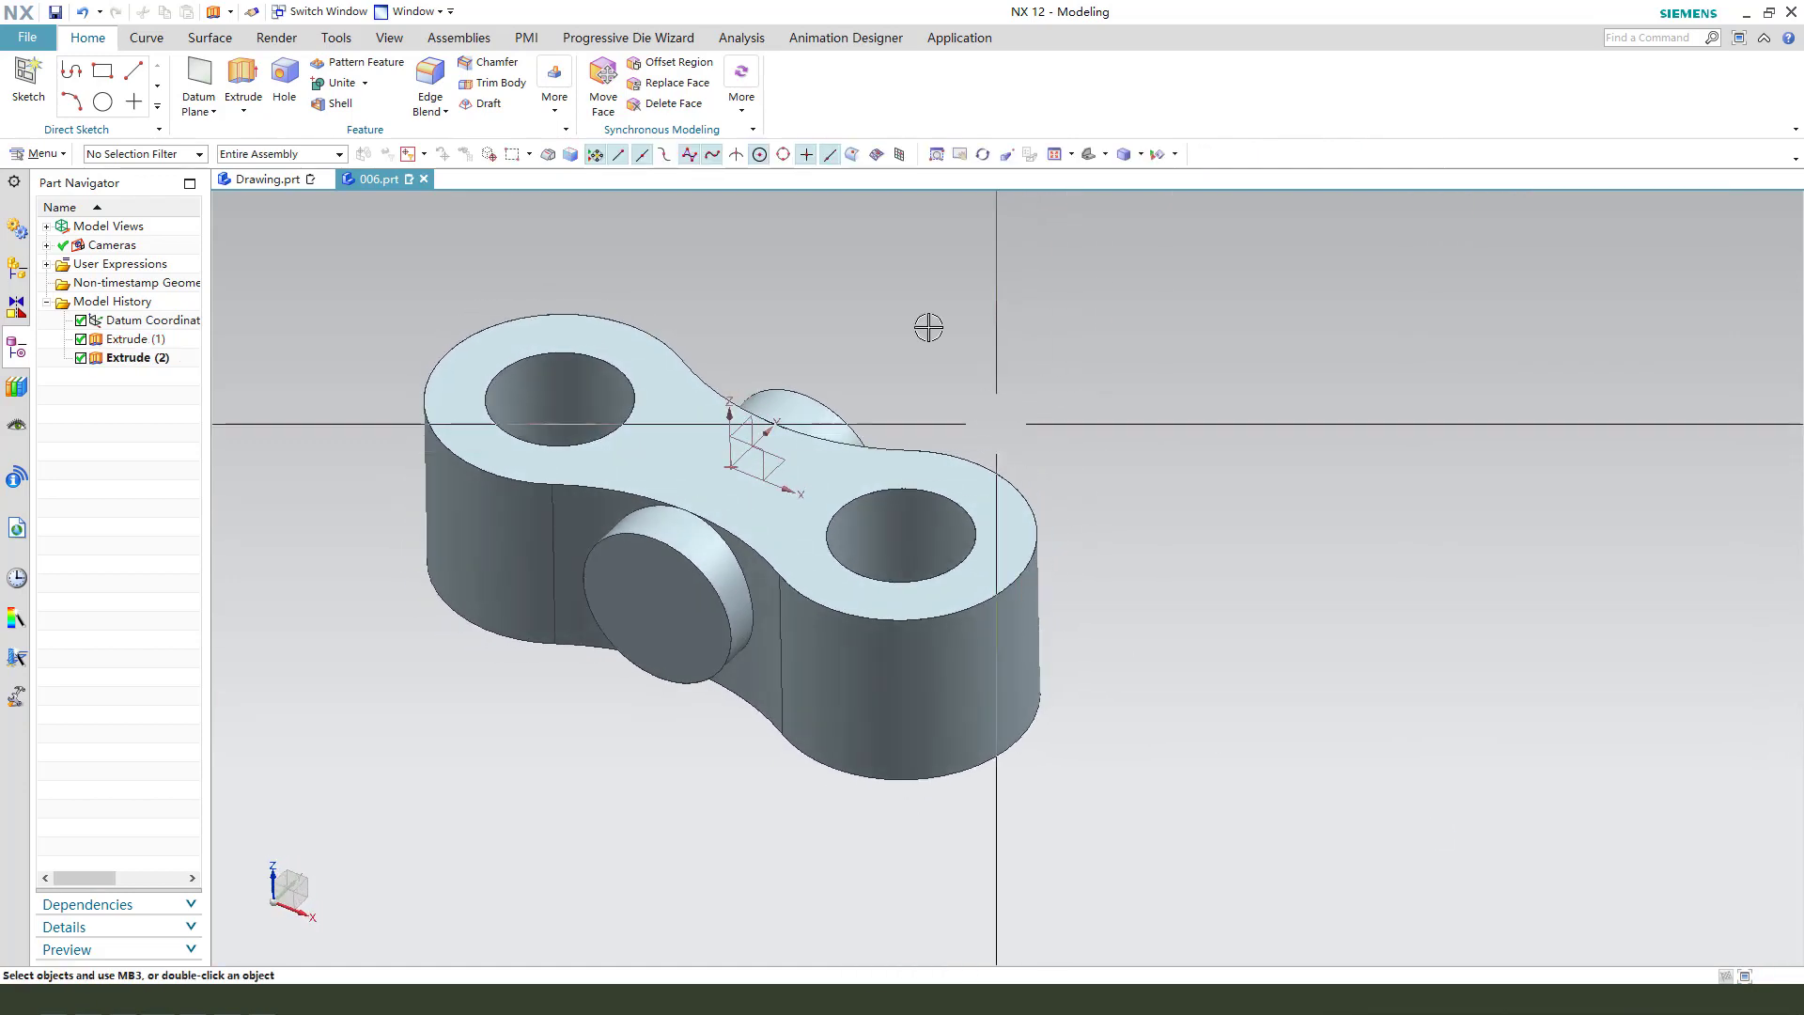
# Step: Round the connector body's upper outer edge loop with a 6 mm edge blend
pyautogui.click(427, 102)
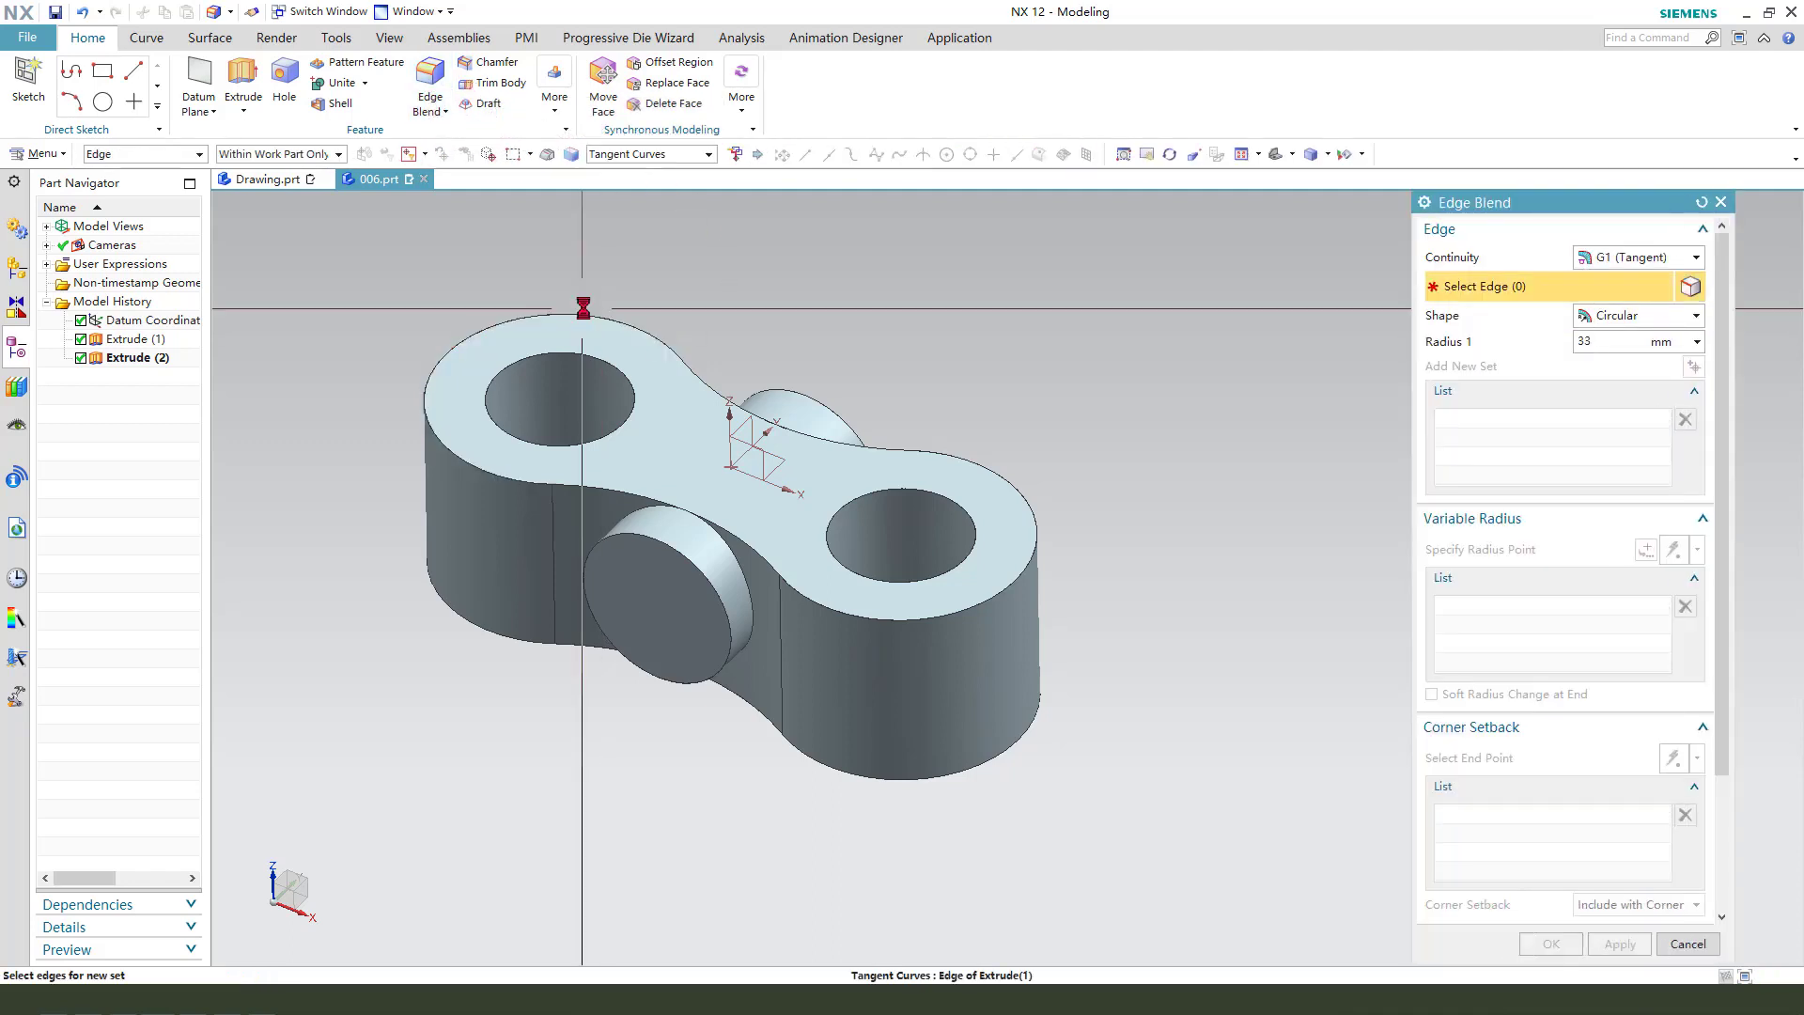
pyautogui.click(583, 308)
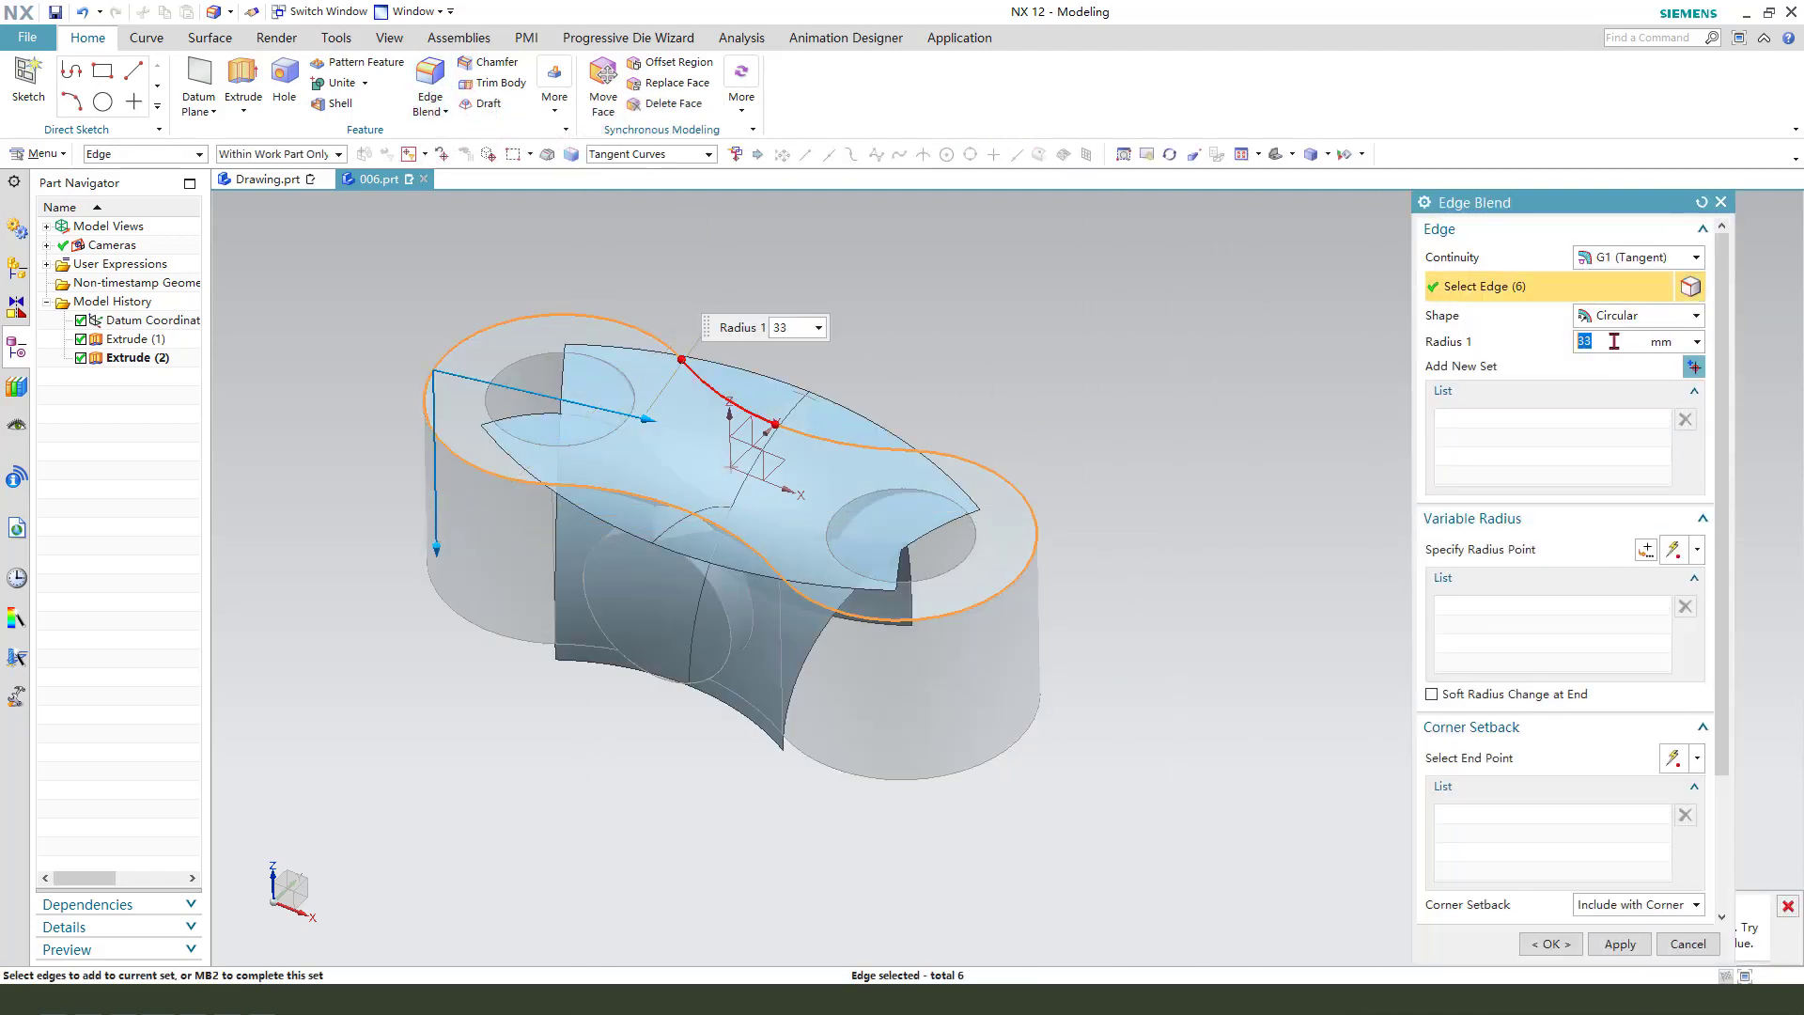
pyautogui.write('6')
pyautogui.press('Return')
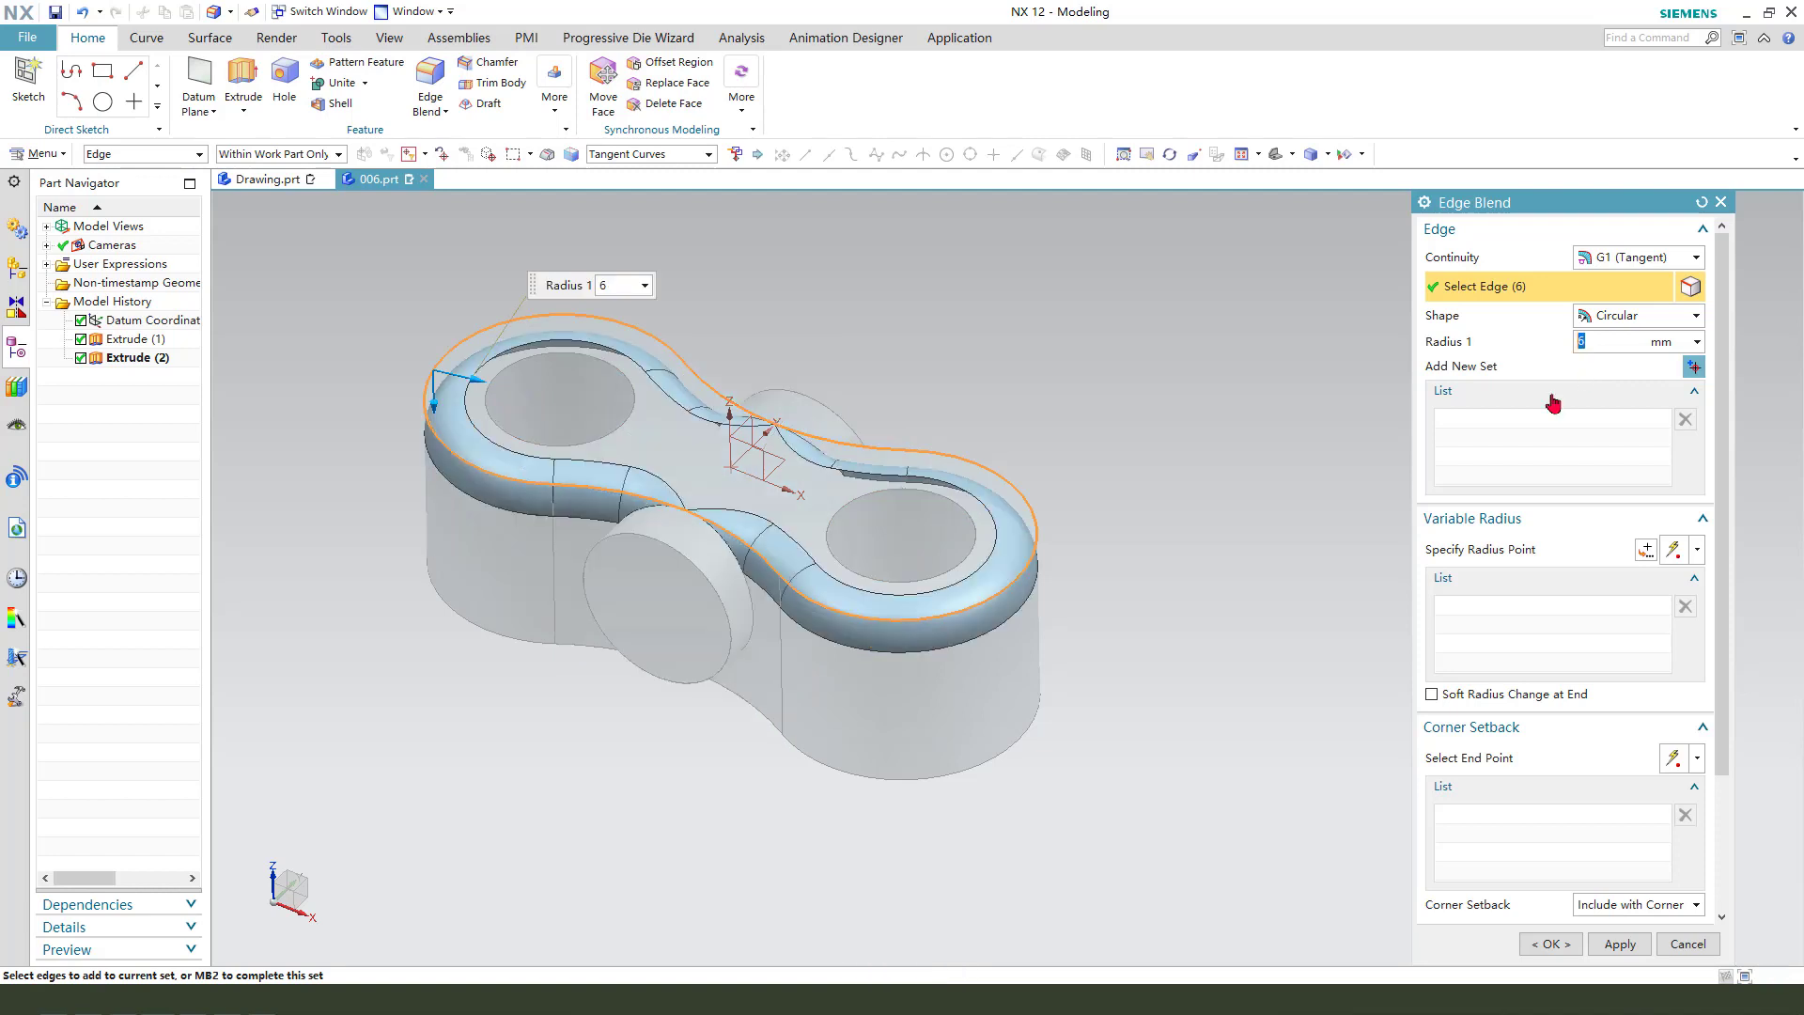
pyautogui.click(1620, 944)
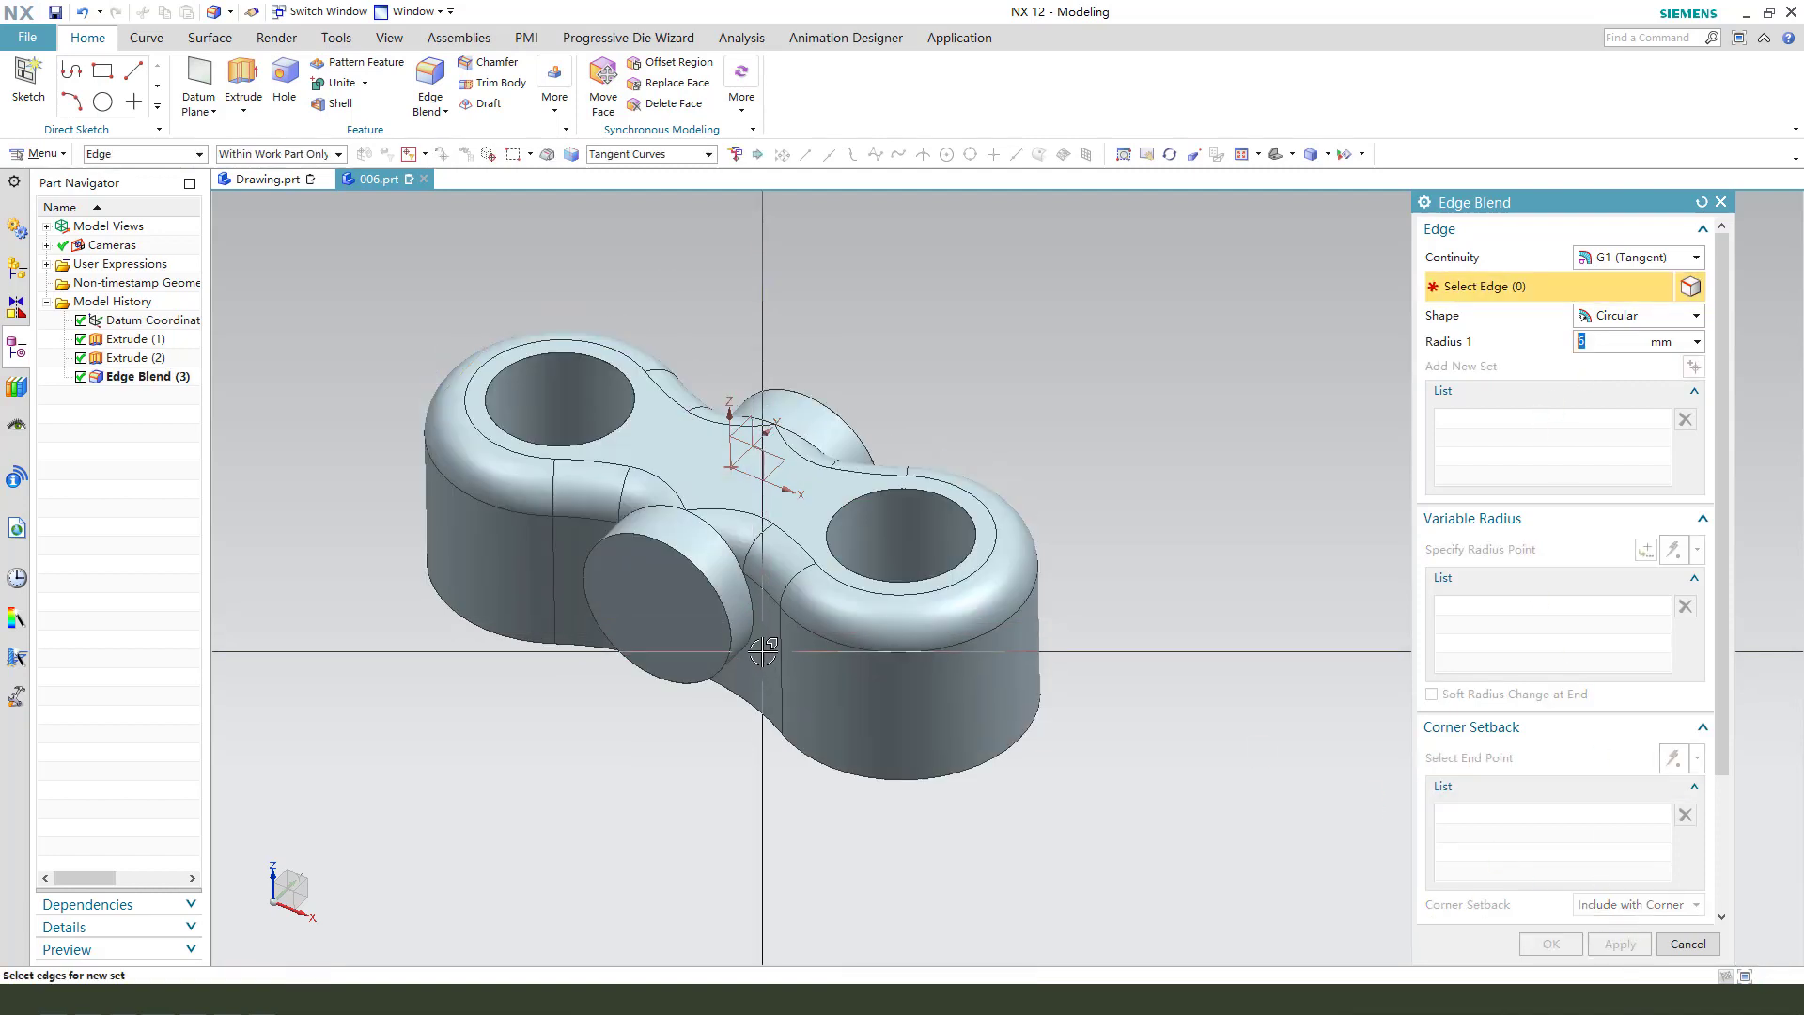
# Step: Blend the edges where both ends of the cross cylinder meet the connector body with a 3 mm radius
pyautogui.scroll(2, 759, 639)
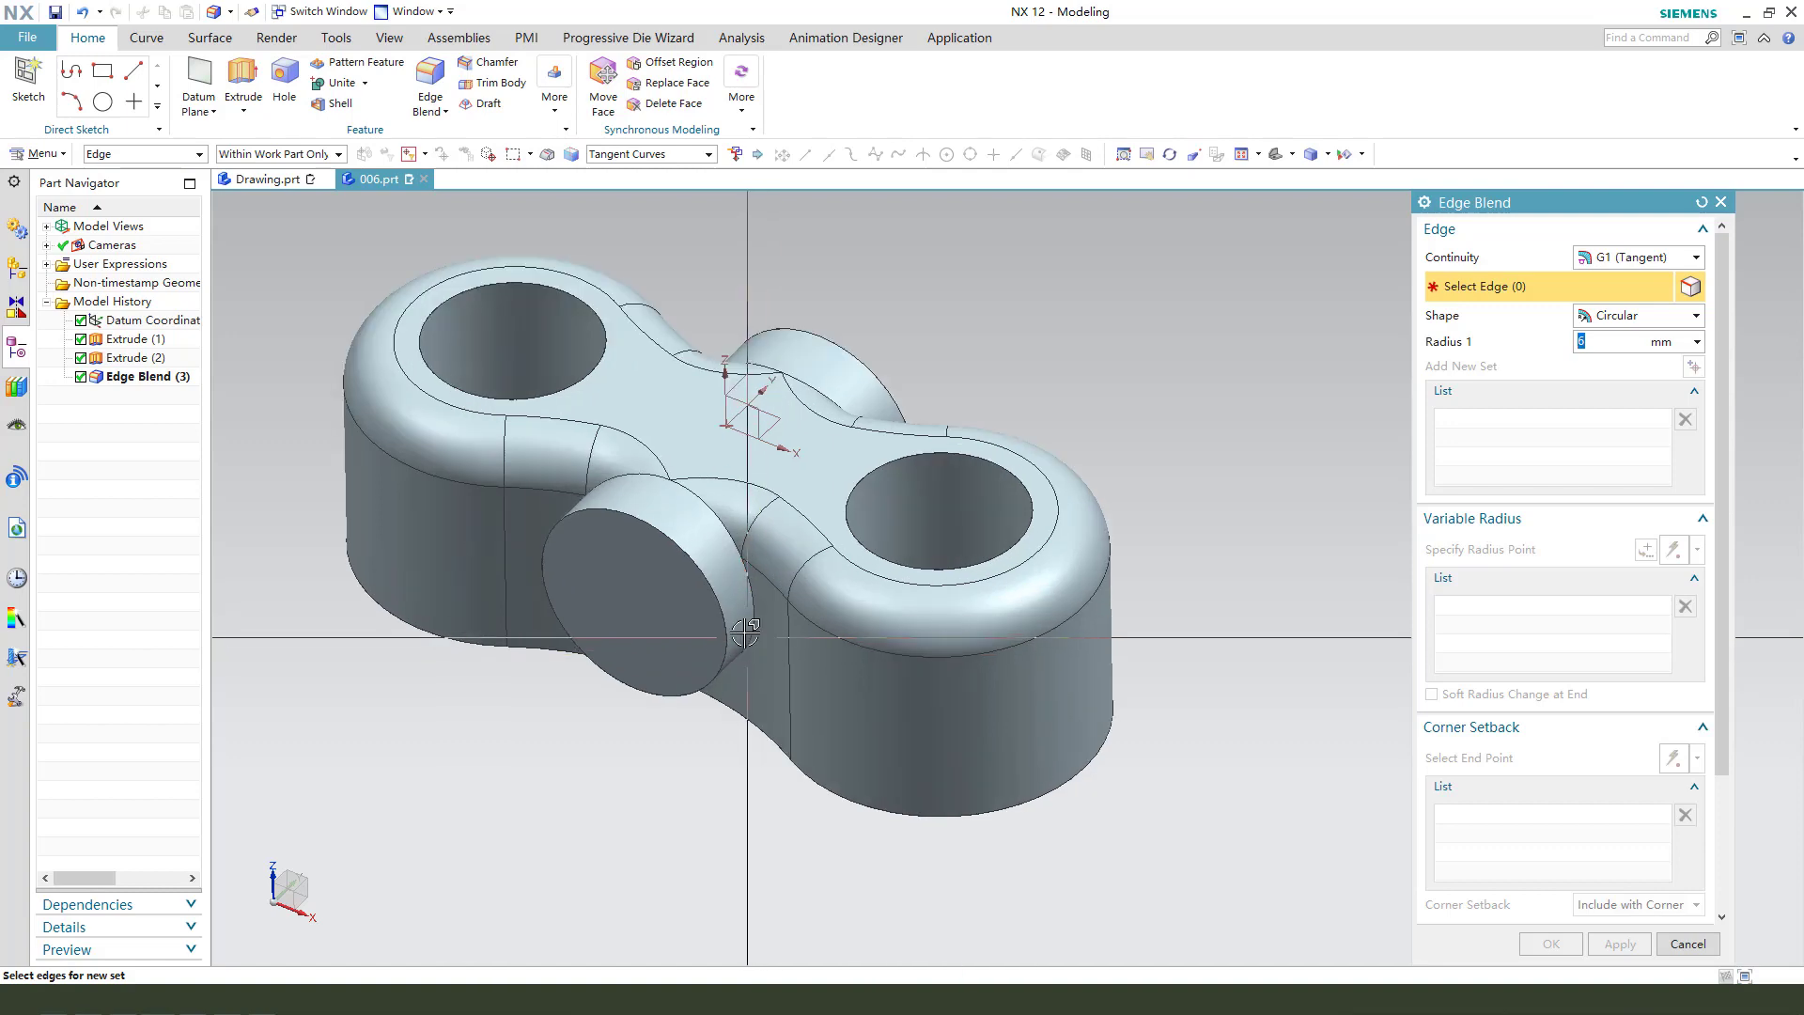
pyautogui.click(749, 600)
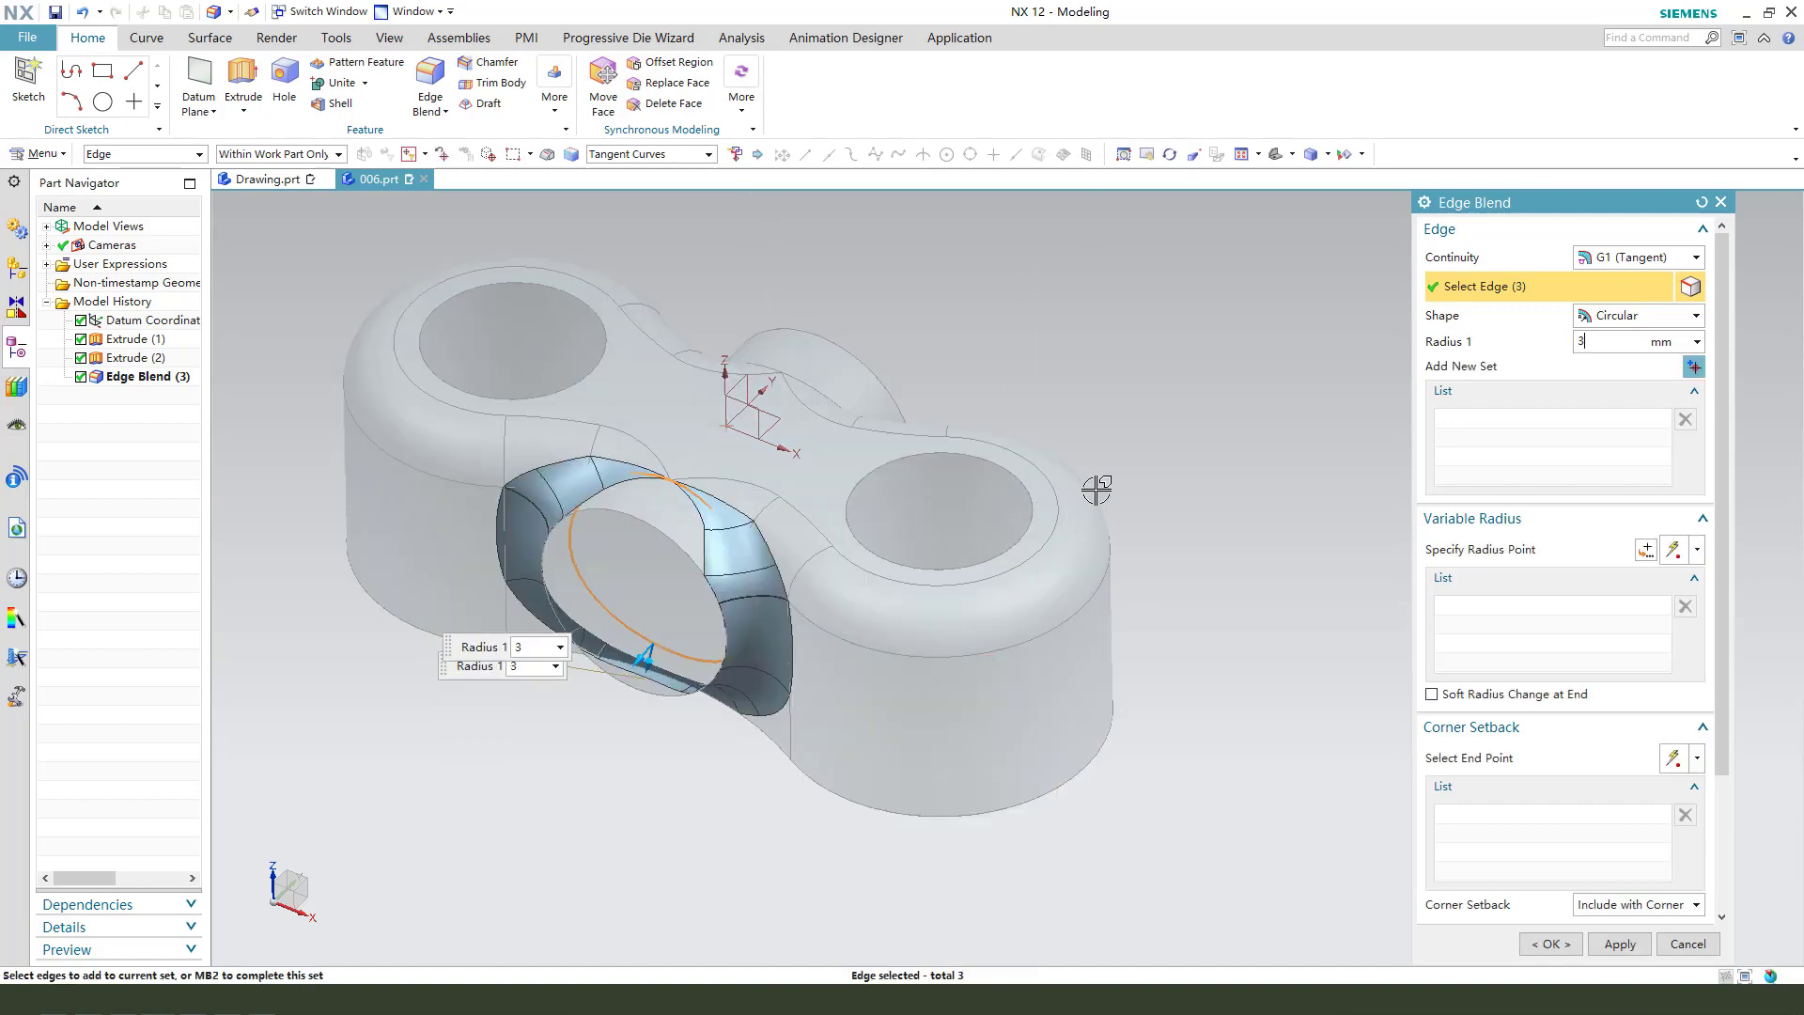
pyautogui.moveTo(1096, 488); pyautogui.dragTo(826, 470, button='middle')
pyautogui.click(823, 468)
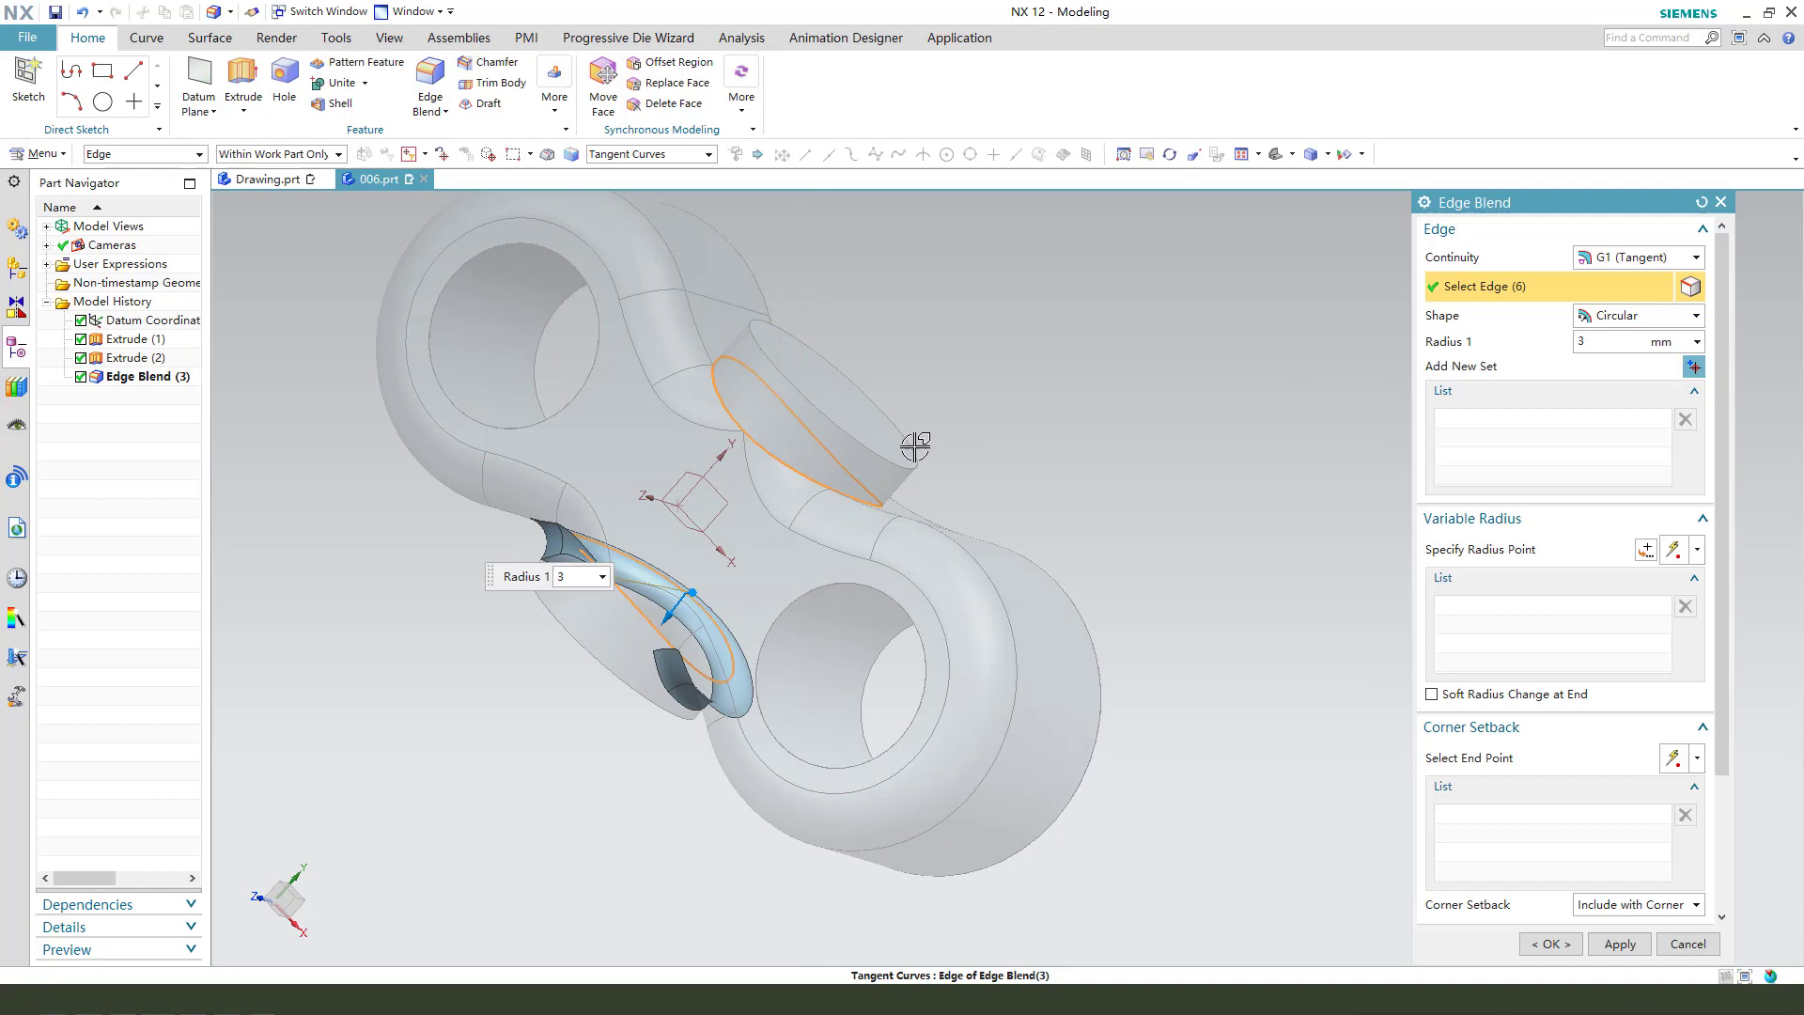
pyautogui.click(1550, 944)
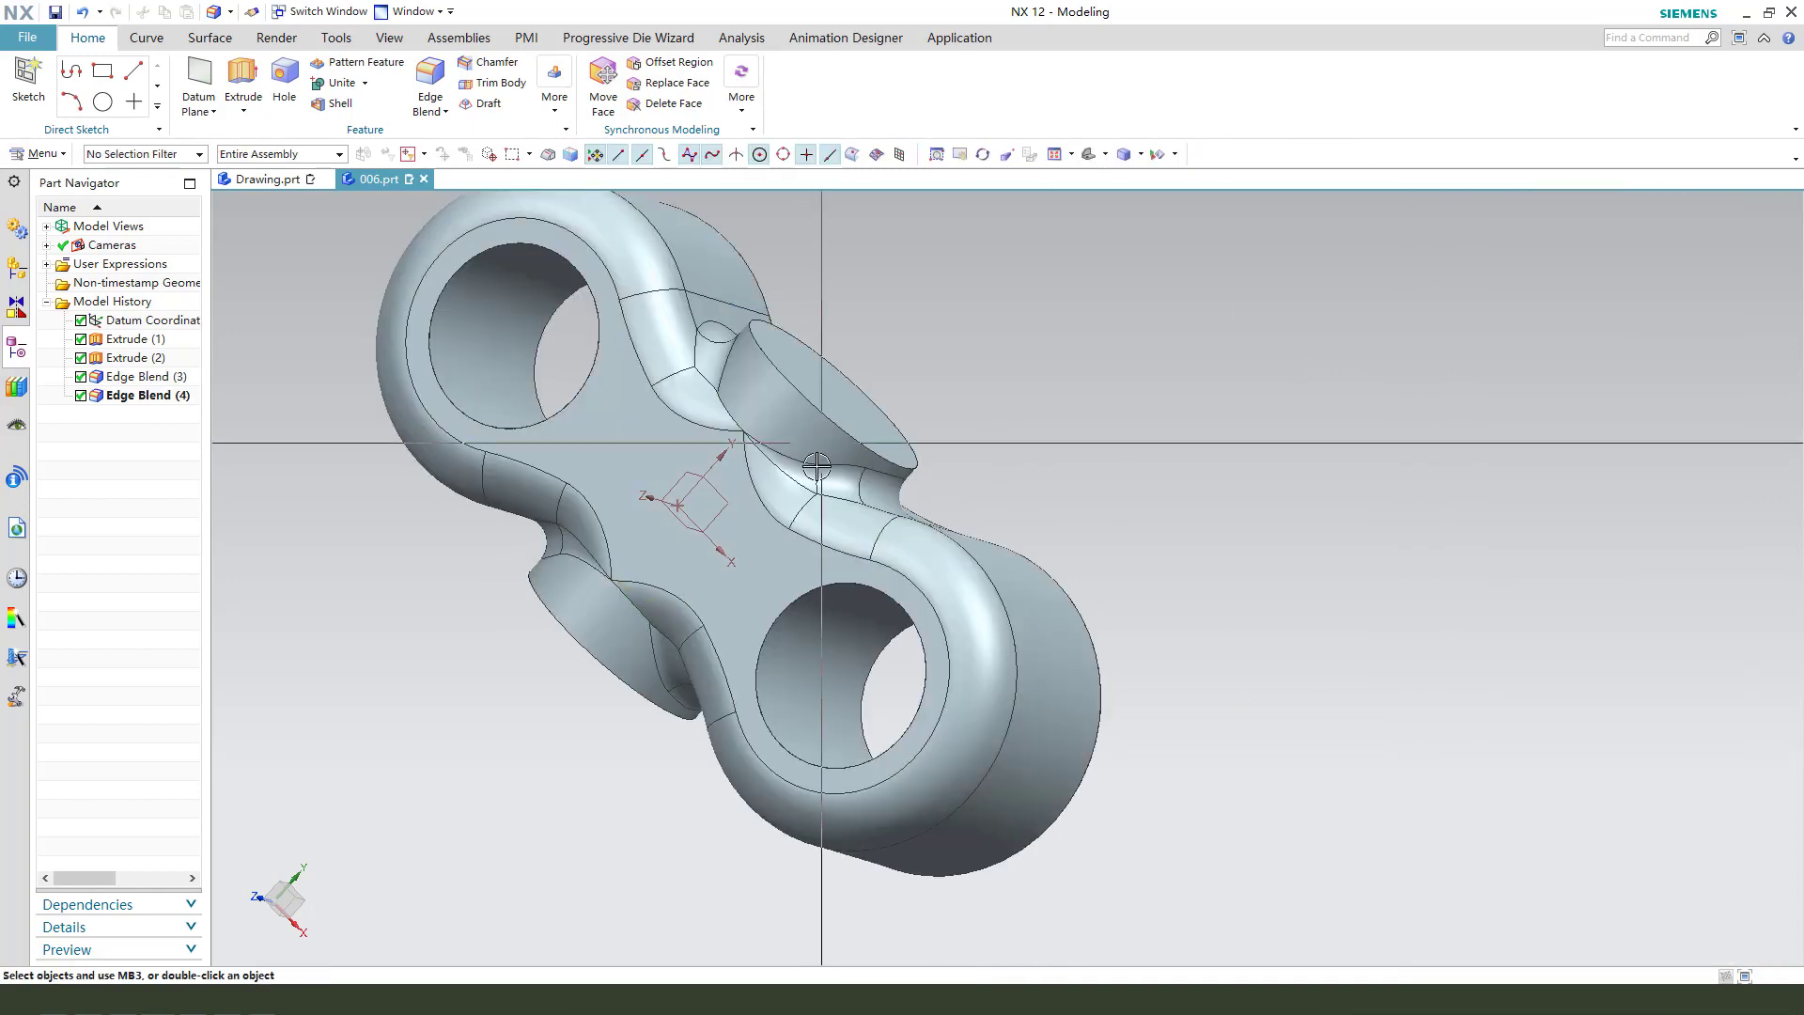
# Step: Delete both edge blend features from the model history
pyautogui.moveTo(866, 455); pyautogui.dragTo(996, 564, button='middle')
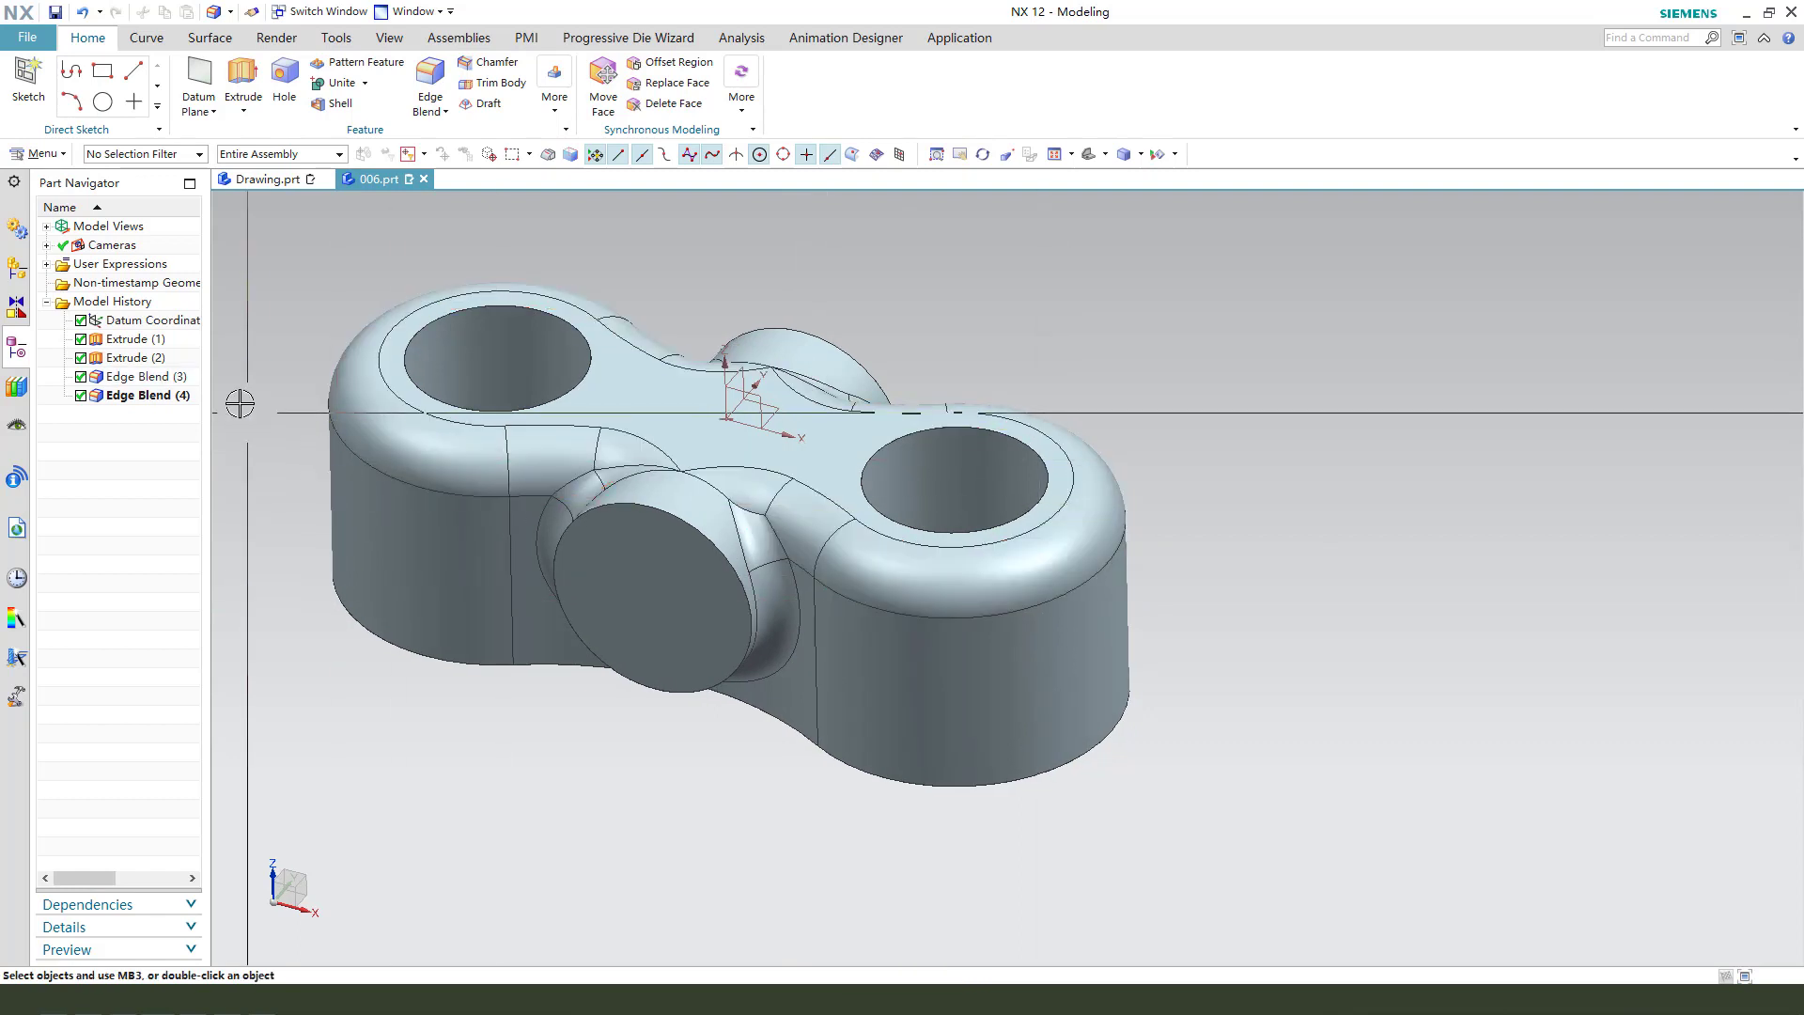
pyautogui.click(136, 398)
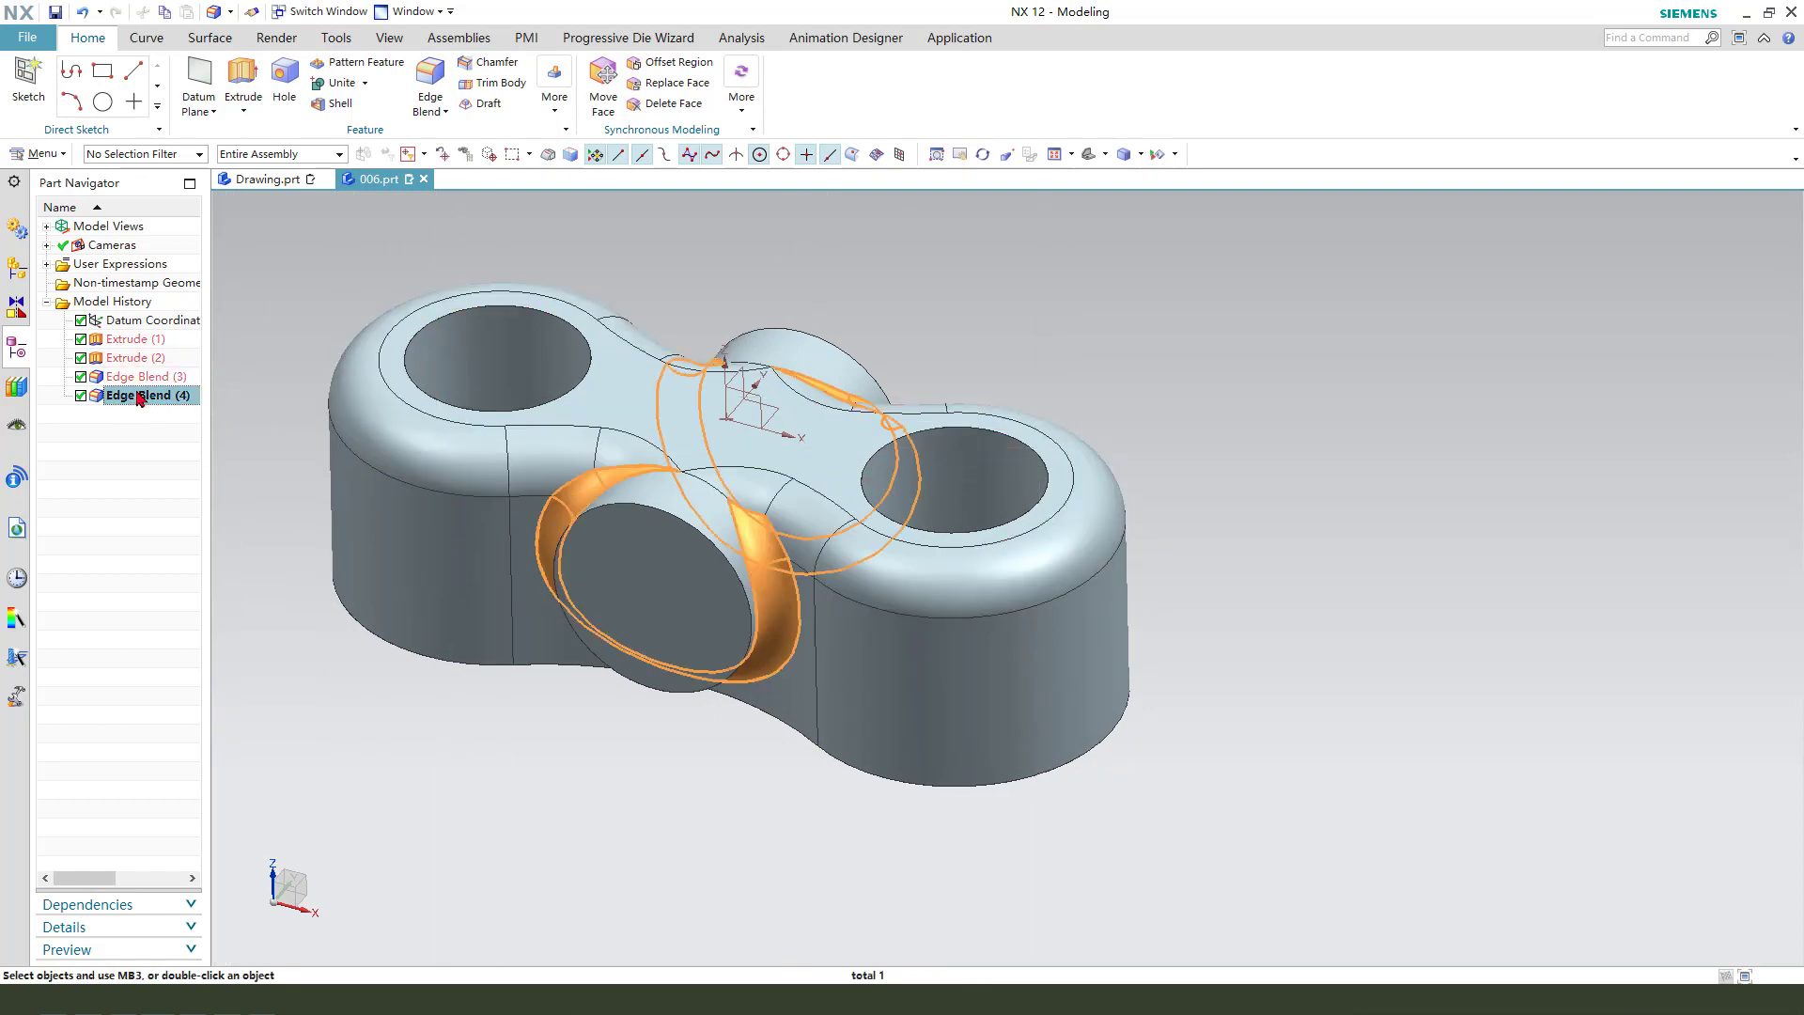
pyautogui.keyDown('ctrl'); pyautogui.click(137, 380); pyautogui.keyUp('ctrl')
pyautogui.press('Delete')
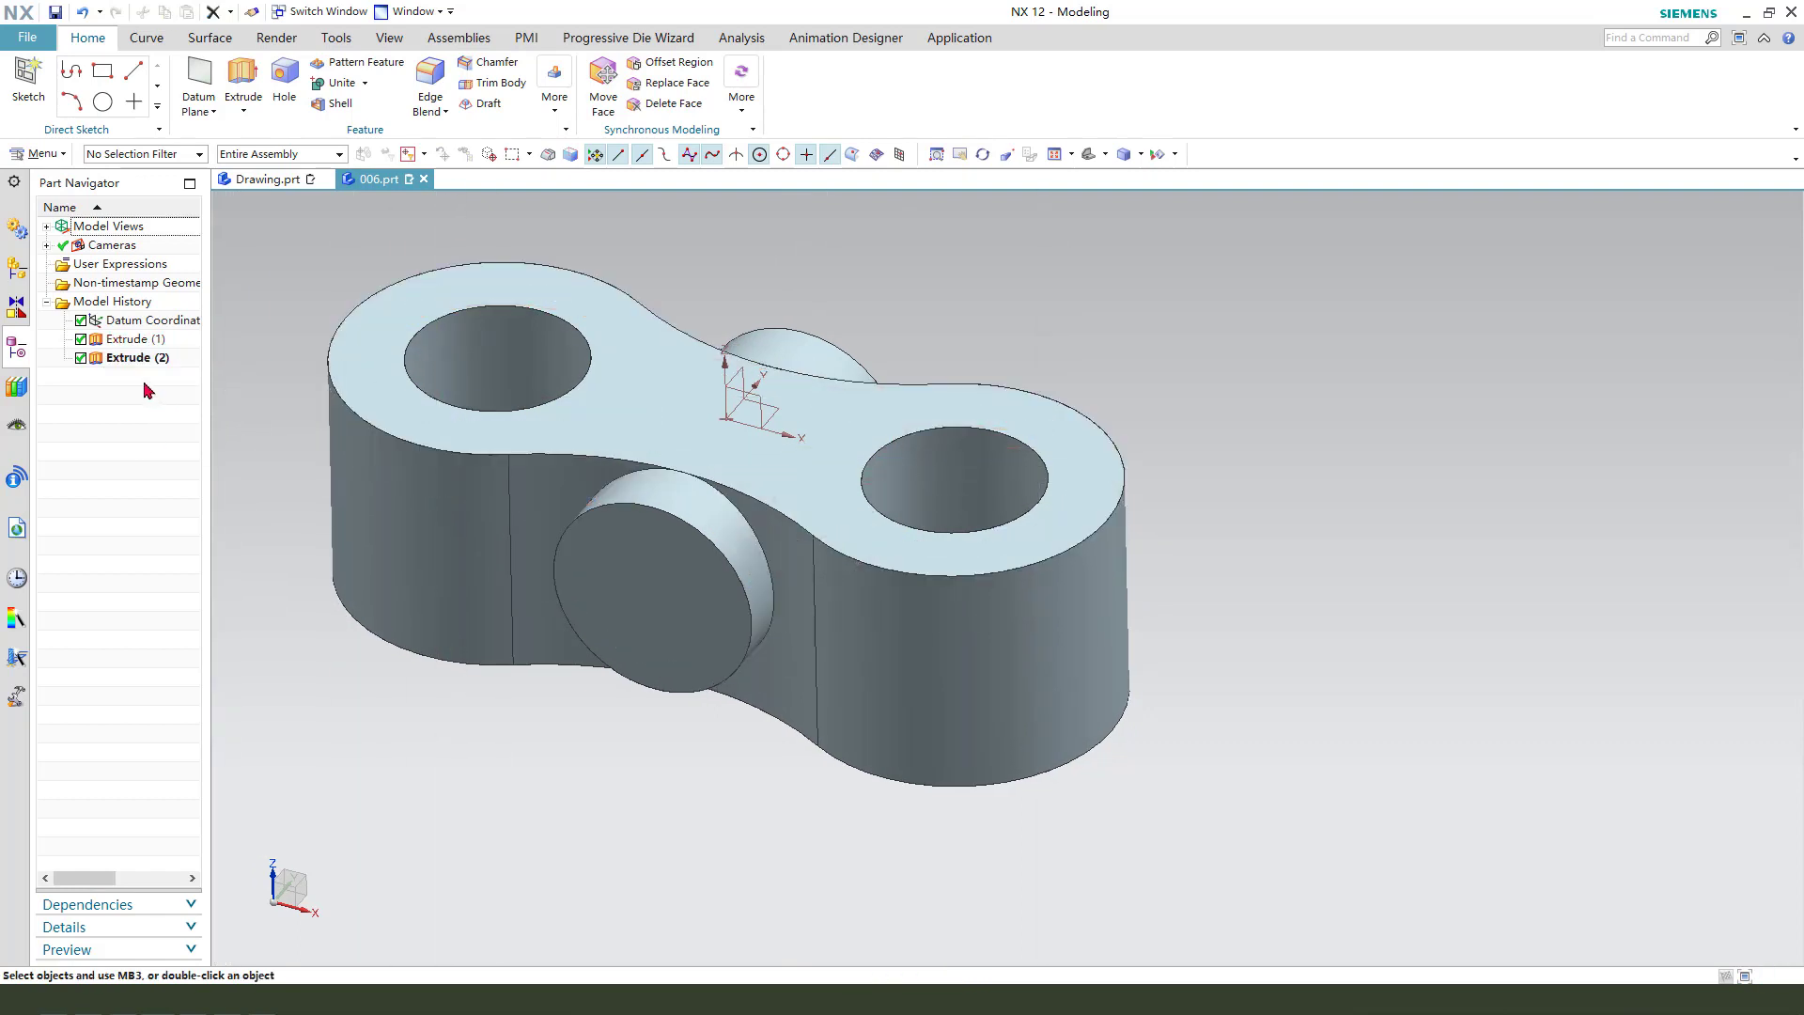
# Step: Suppress the cross-cylinder extrusion and round the body's upper outer edge loop with a 6 mm edge blend
pyautogui.click(81, 358)
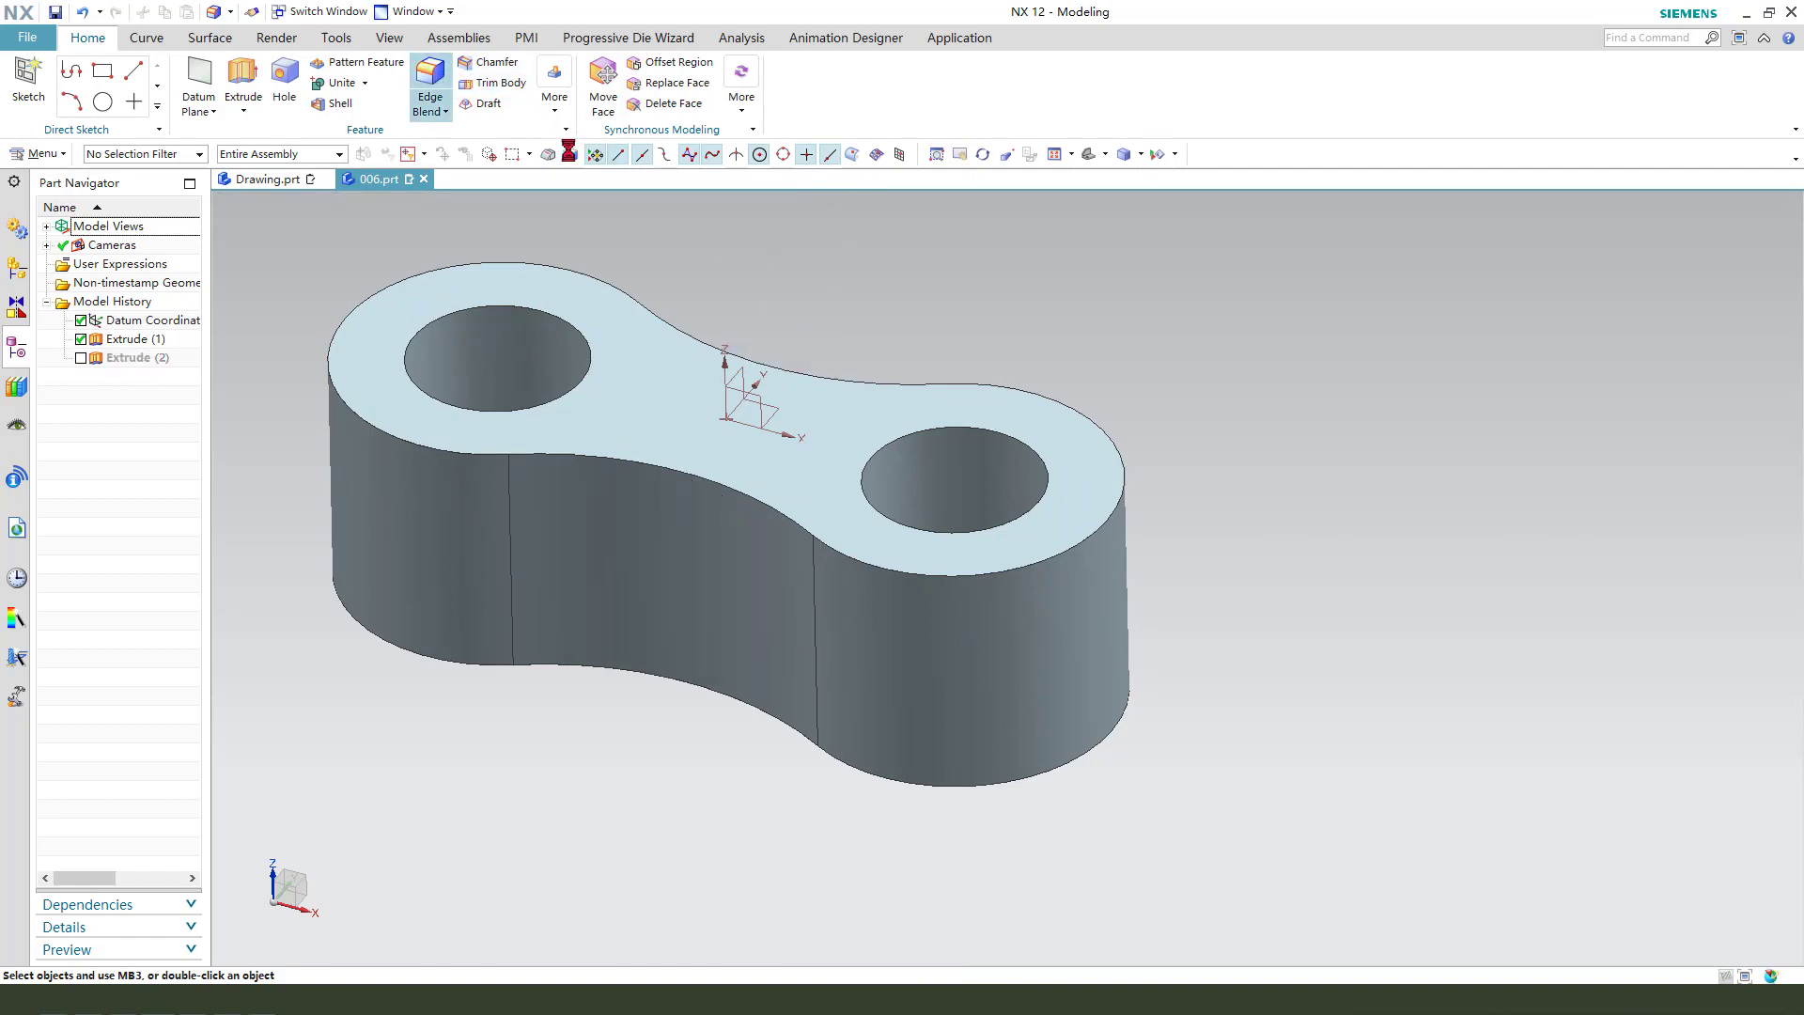
pyautogui.click(430, 84)
pyautogui.click(620, 289)
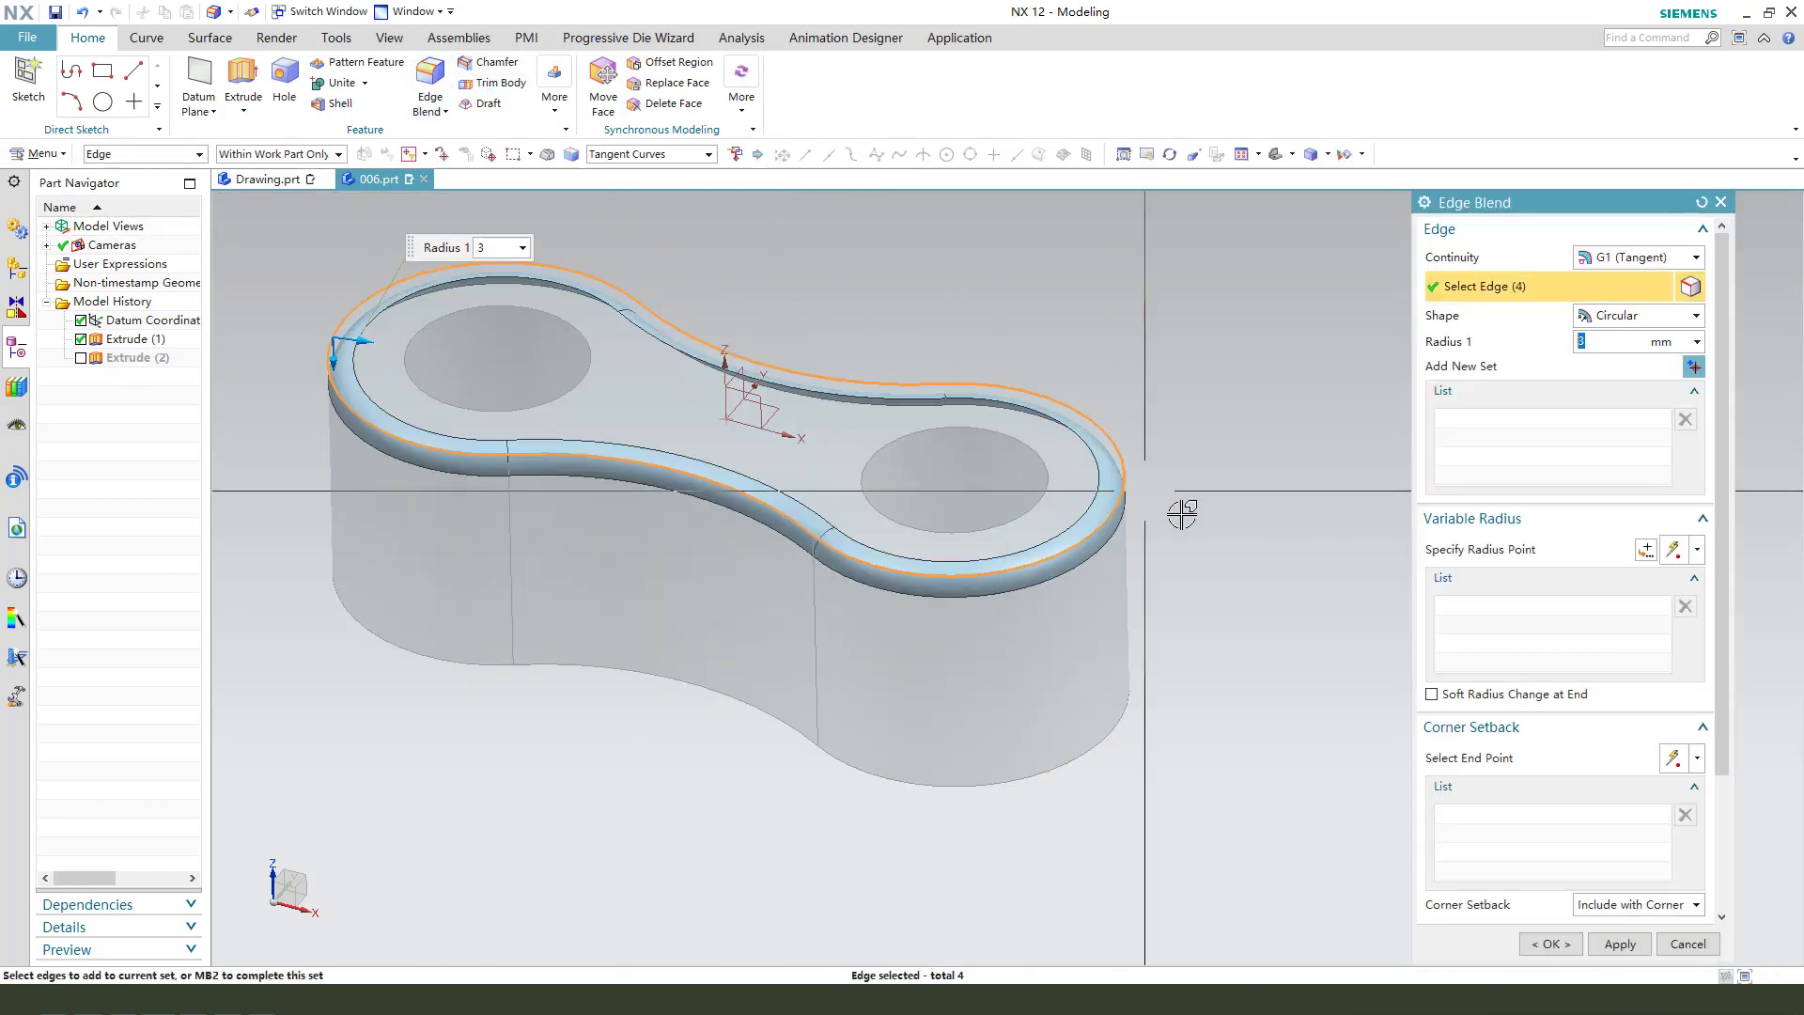
pyautogui.write('6')
pyautogui.middleClick(1618, 404)
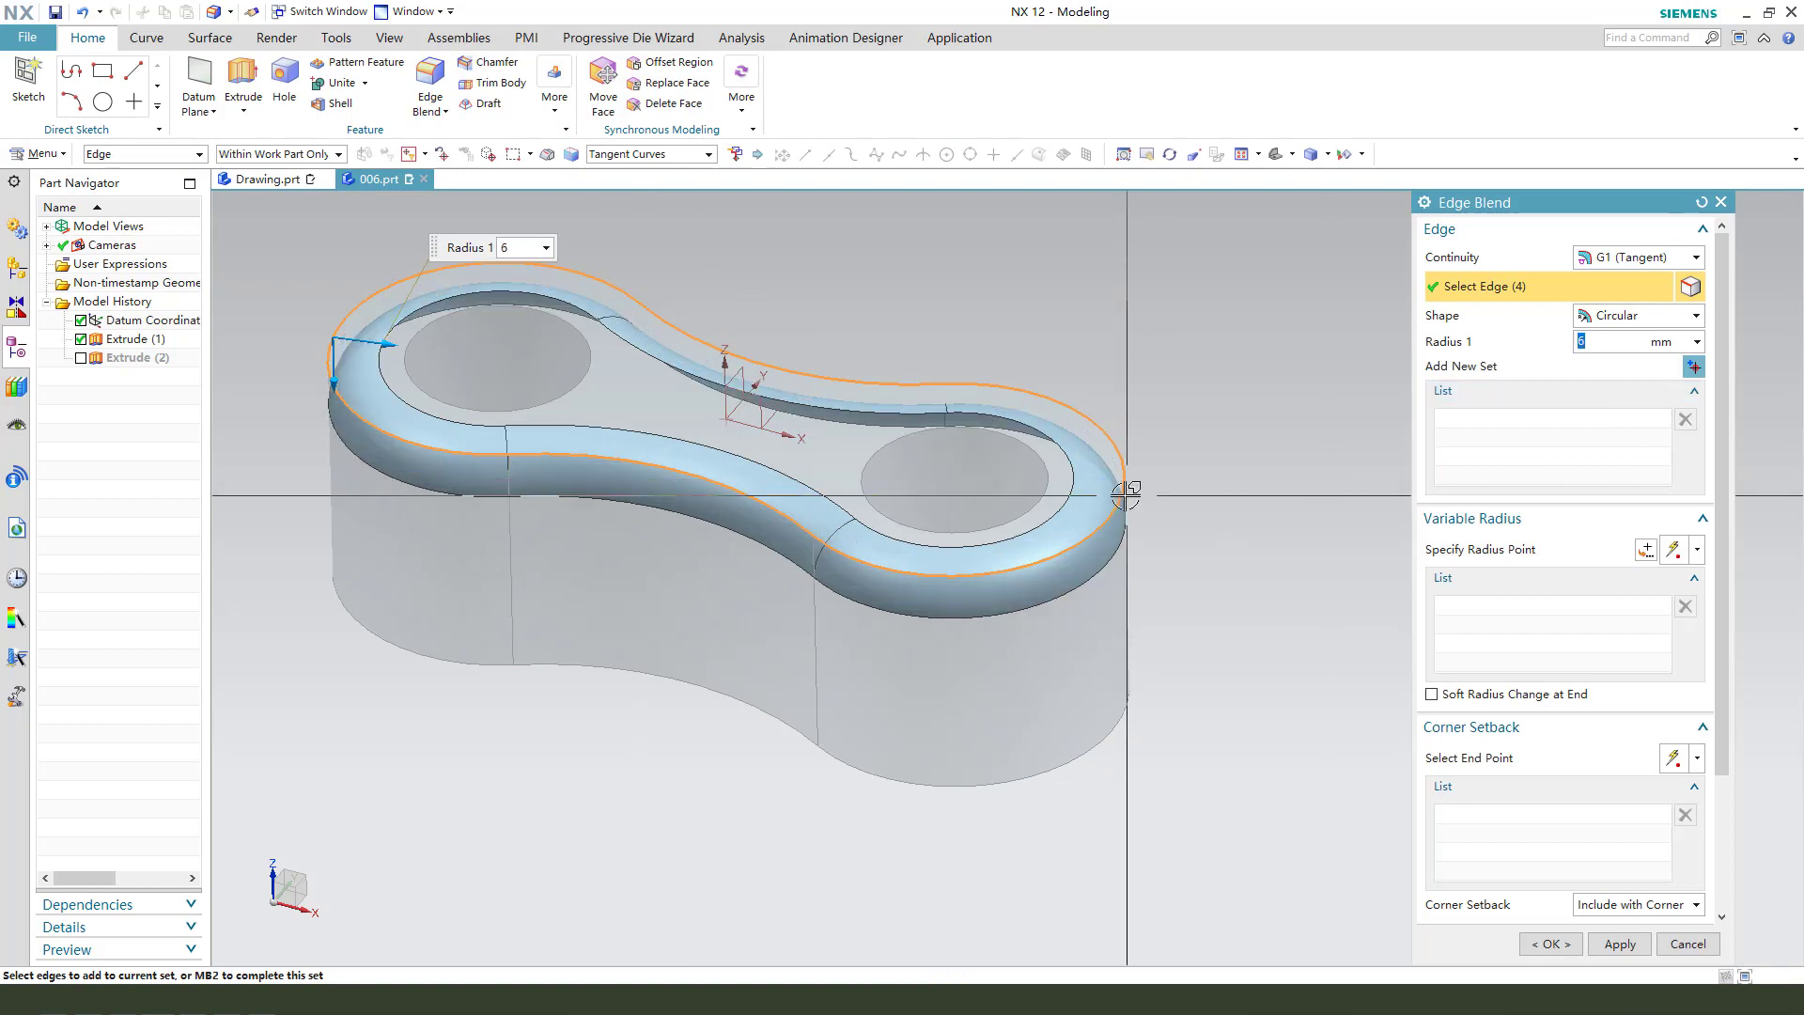
pyautogui.middleClick(433, 411)
# Step: Reorder the new edge blend ahead of the cross-cylinder extrusion in the model history and unsuppress that extrusion
pyautogui.click(120, 377)
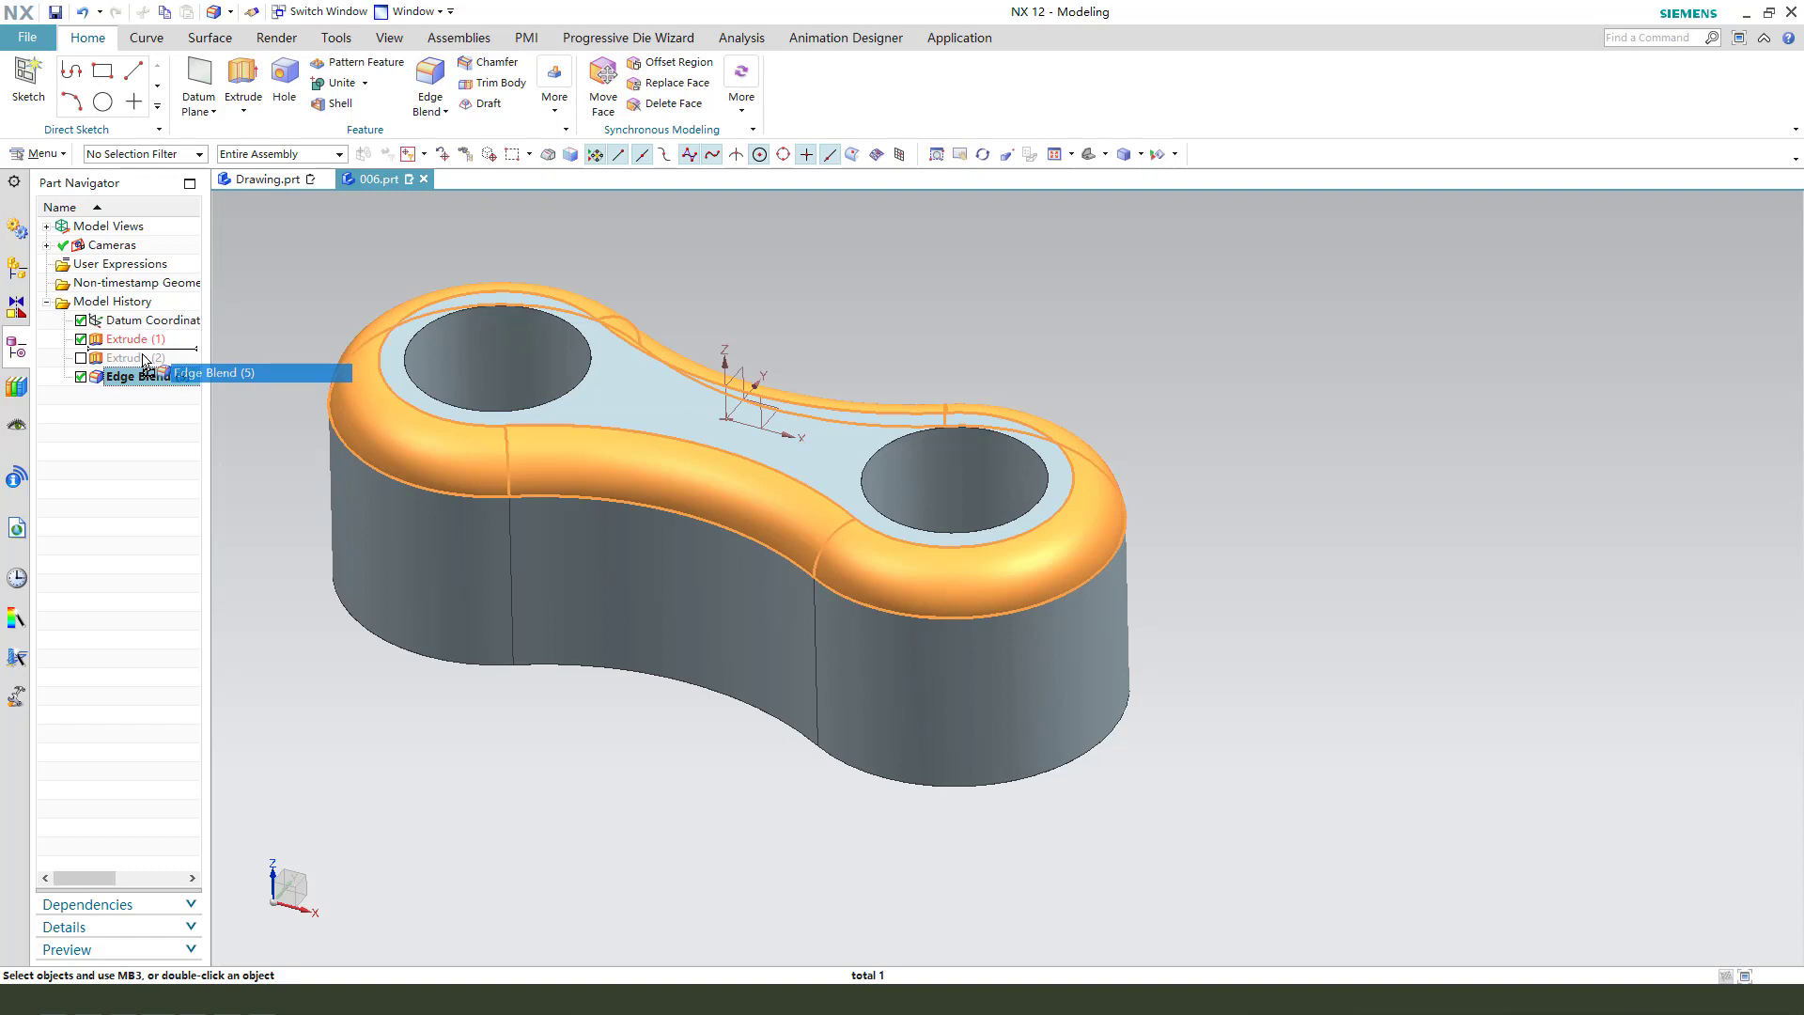
pyautogui.moveTo(146, 362); pyautogui.dragTo(147, 363)
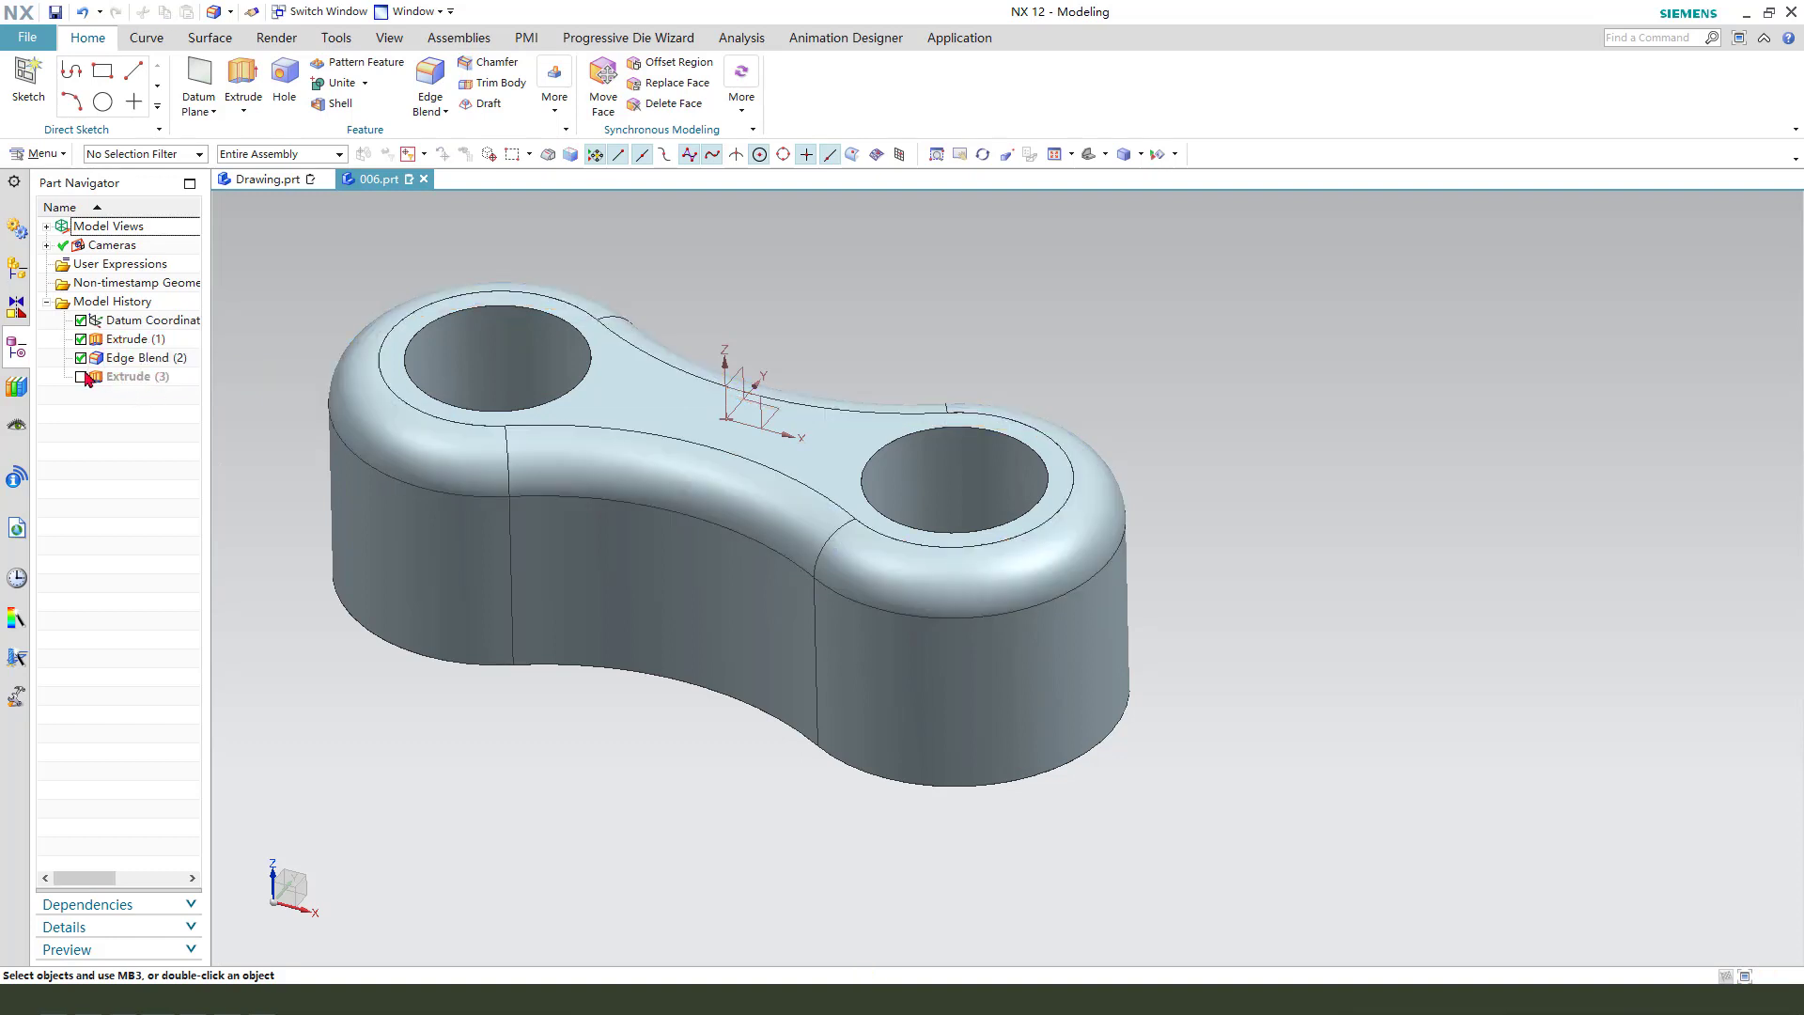
pyautogui.click(81, 376)
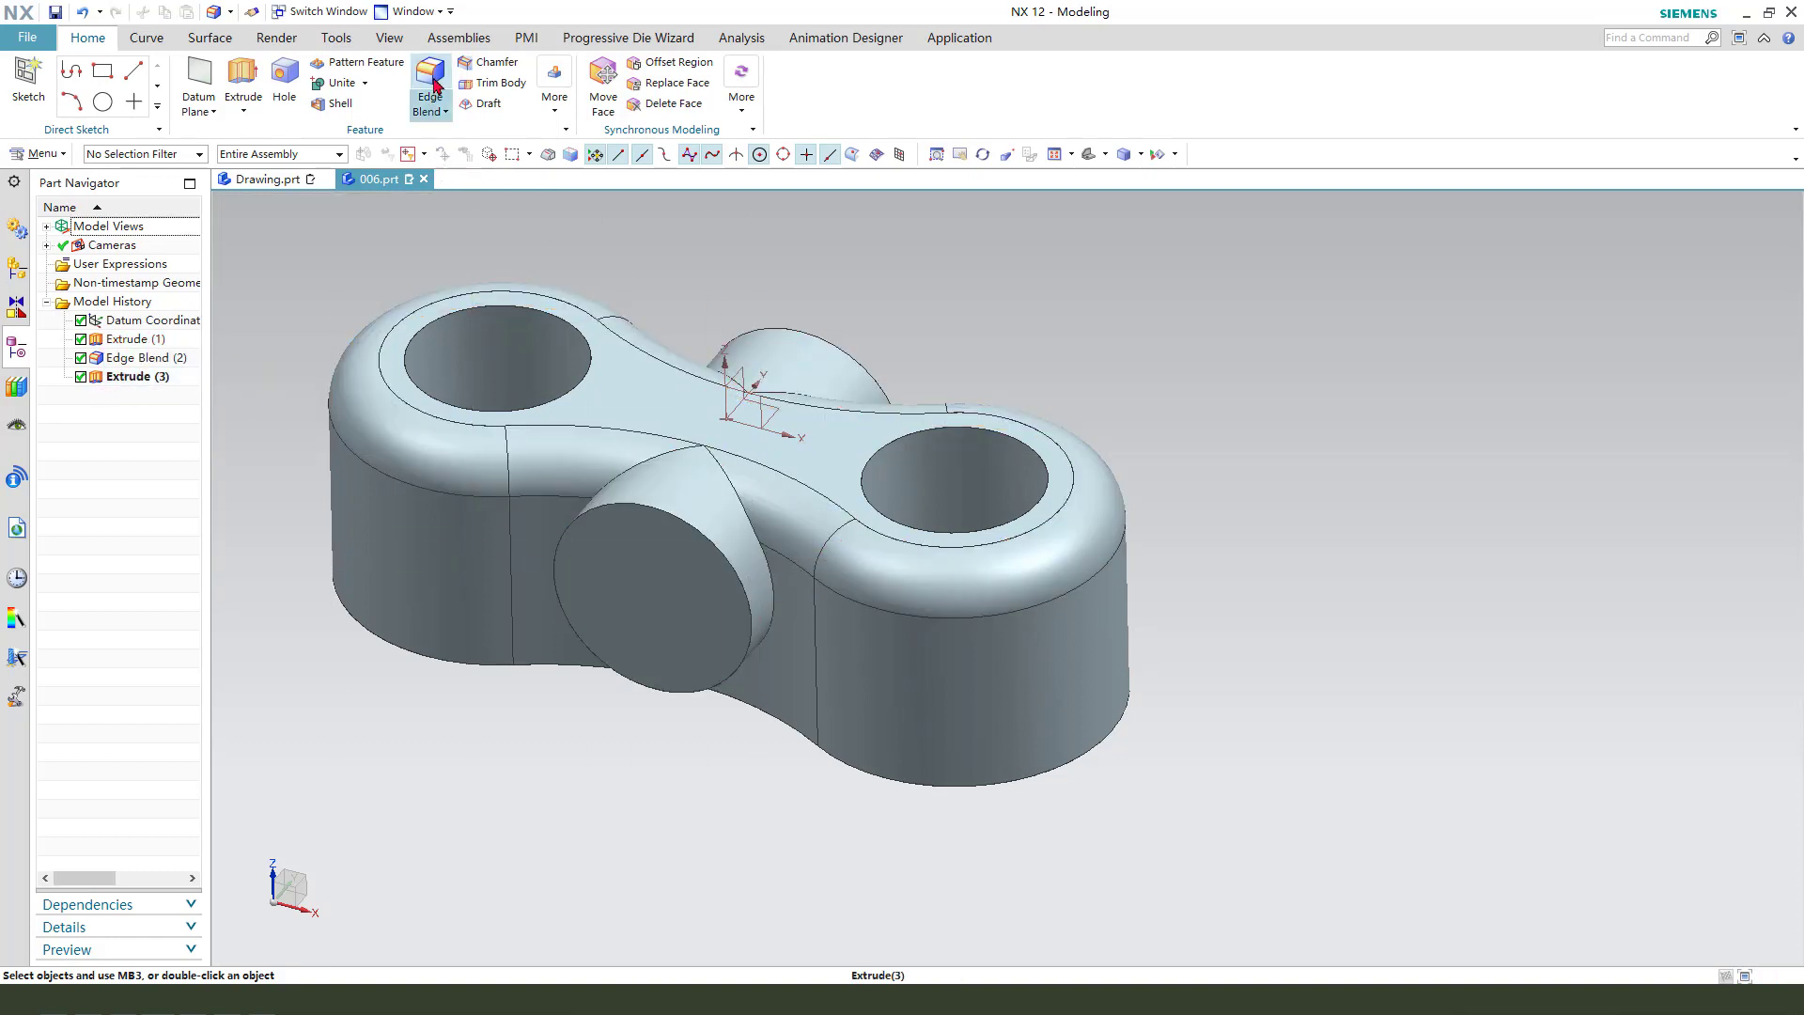
# Step: Add an edge blend along the junction edges between both ends of the cross cylinder and the connector body
pyautogui.click(851, 521)
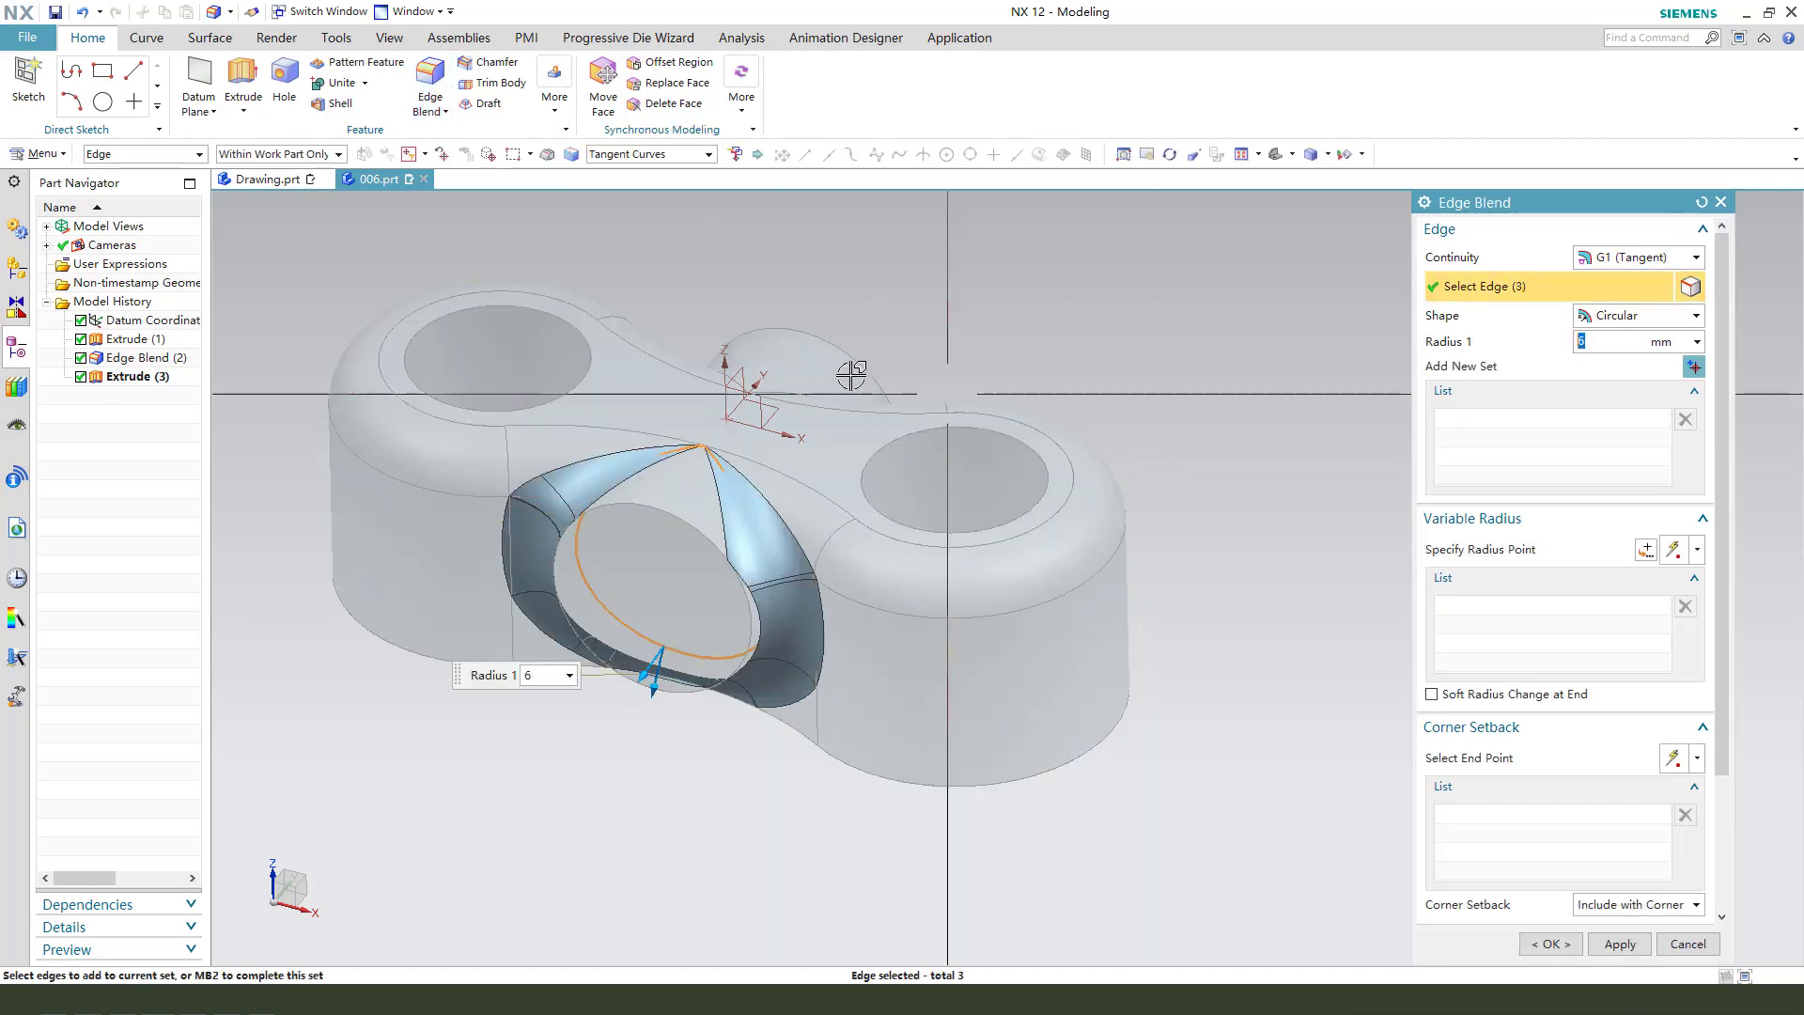
pyautogui.moveTo(915, 429); pyautogui.dragTo(897, 517, button='middle')
pyautogui.click(839, 490)
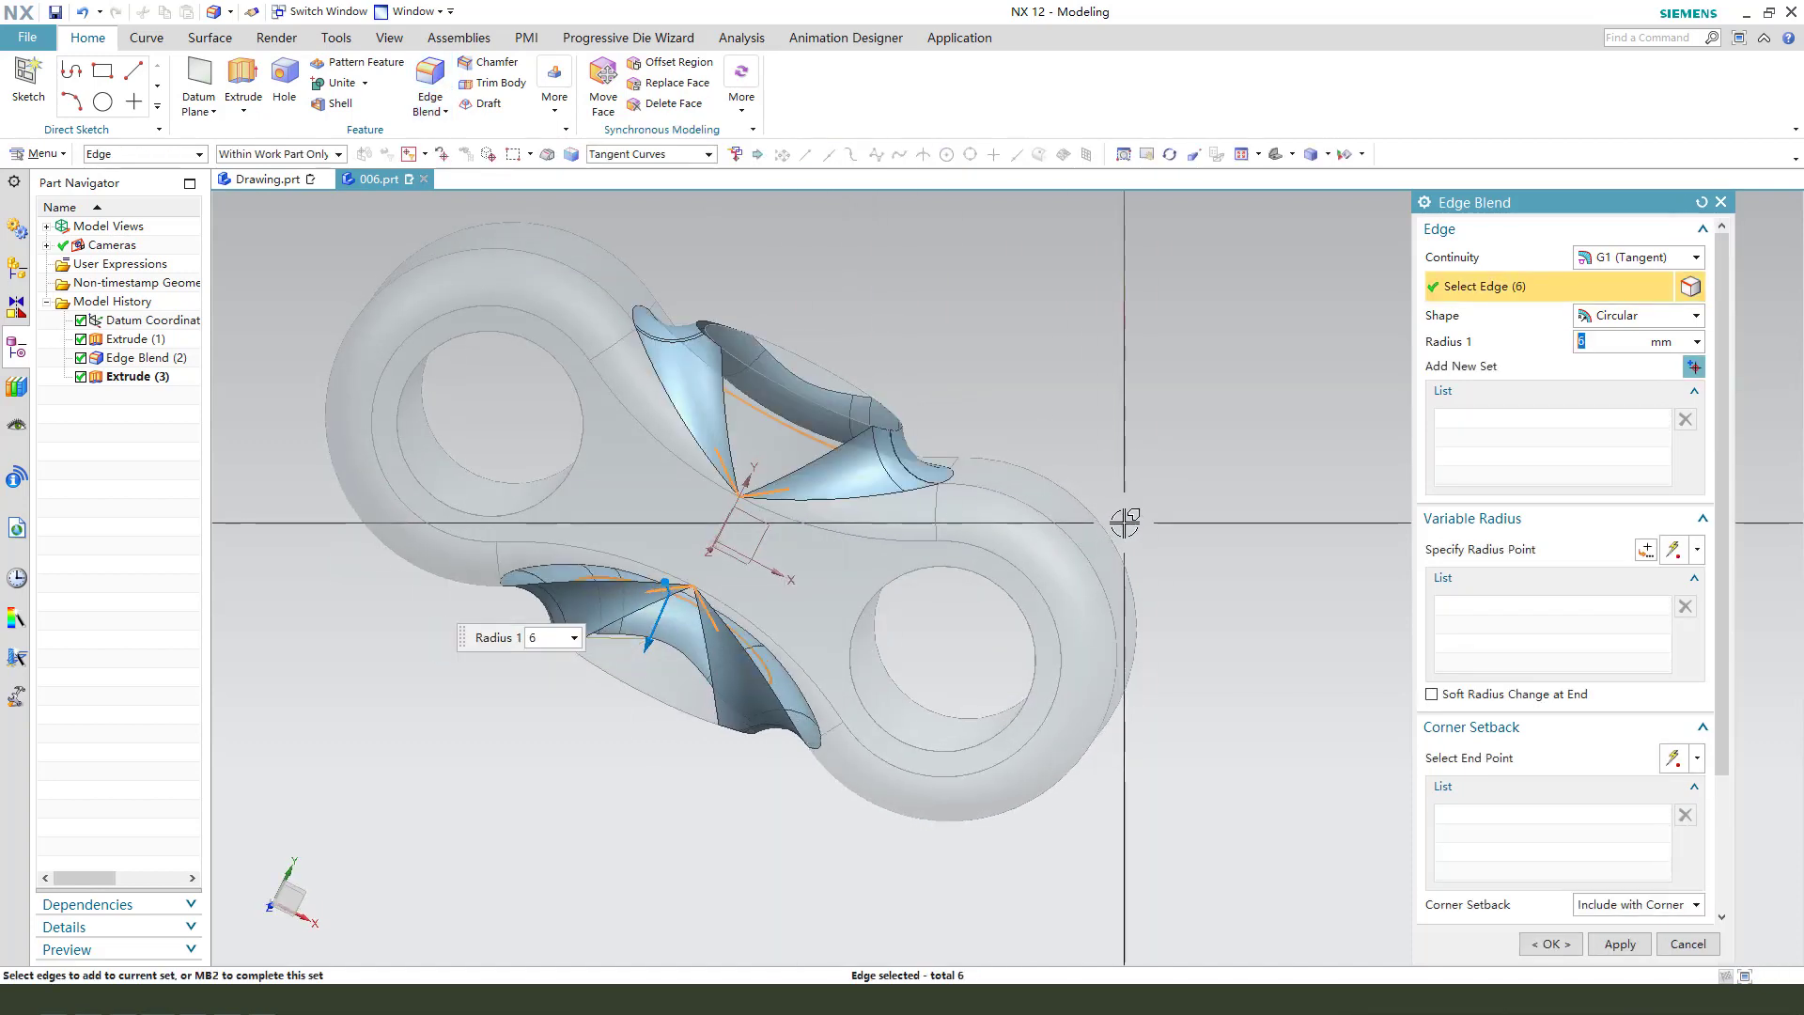
pyautogui.middleClick(1132, 518)
pyautogui.middleClick(1180, 741)
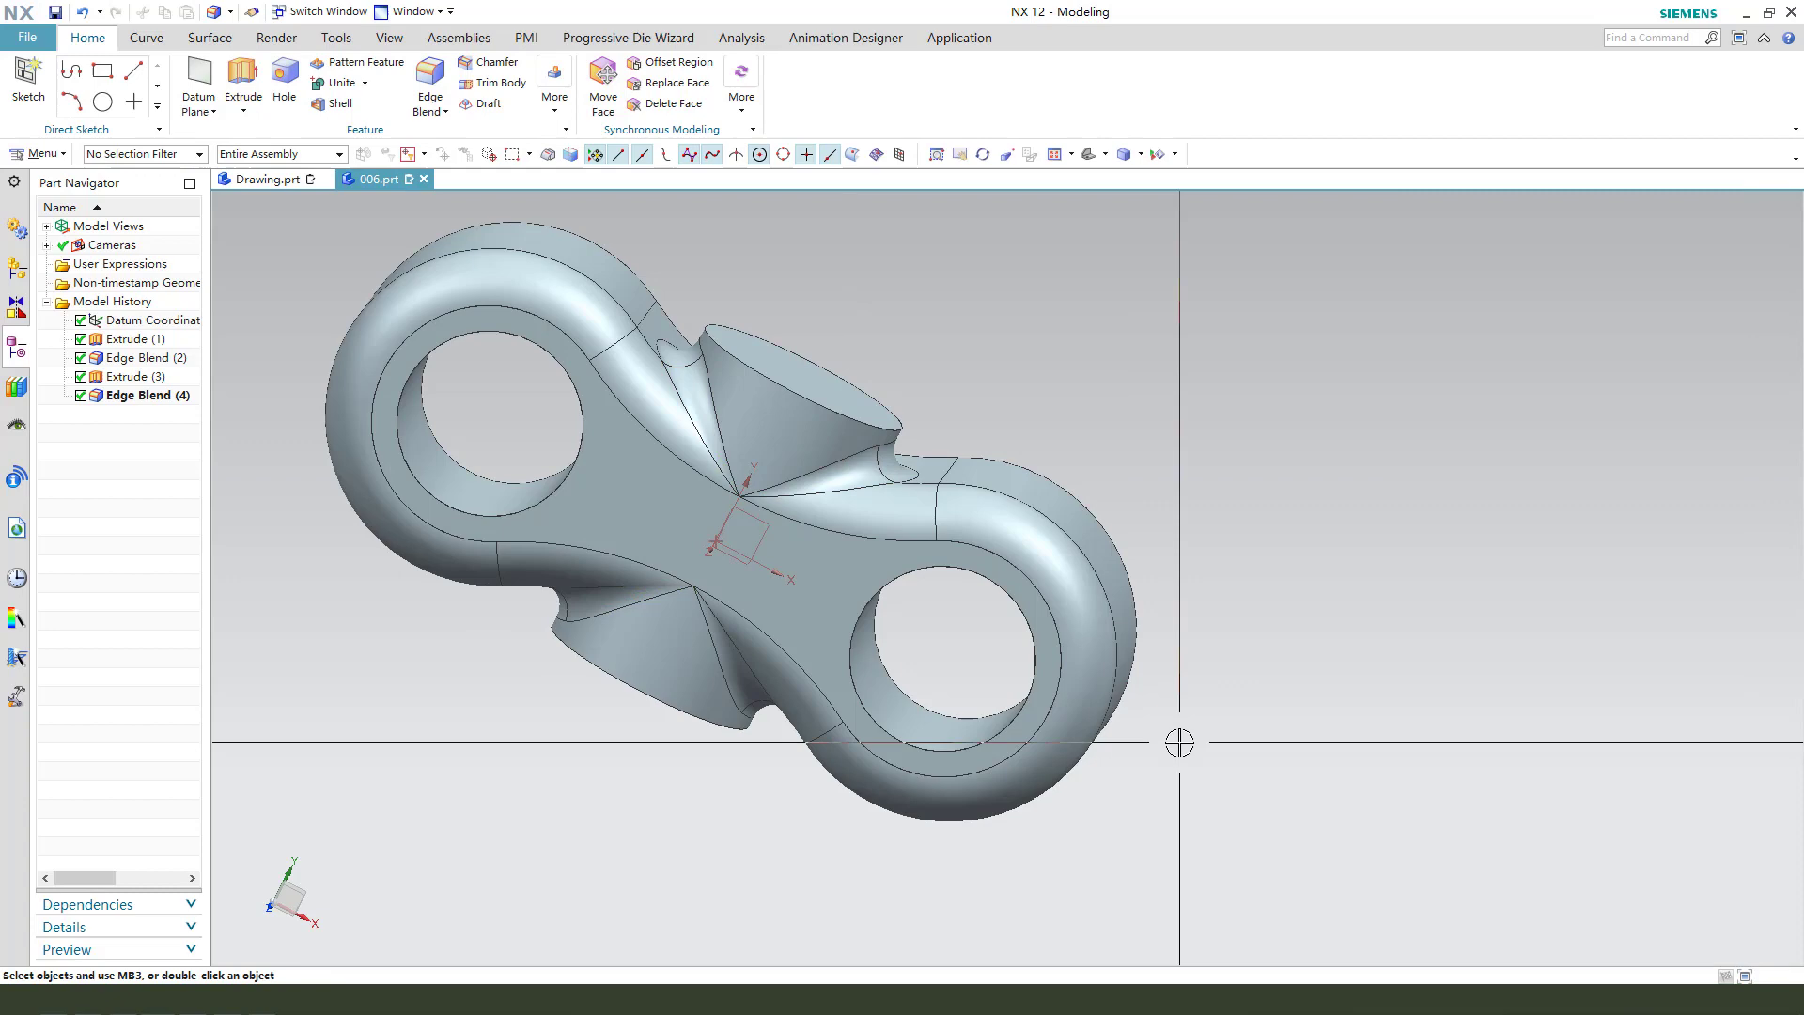
# Step: Set up a Subtract extrude of the underside's outer edges, chosen with Tangent Curves, from 0 to 30-3 mm into the body
pyautogui.moveTo(1180, 741); pyautogui.dragTo(1159, 398, button='middle')
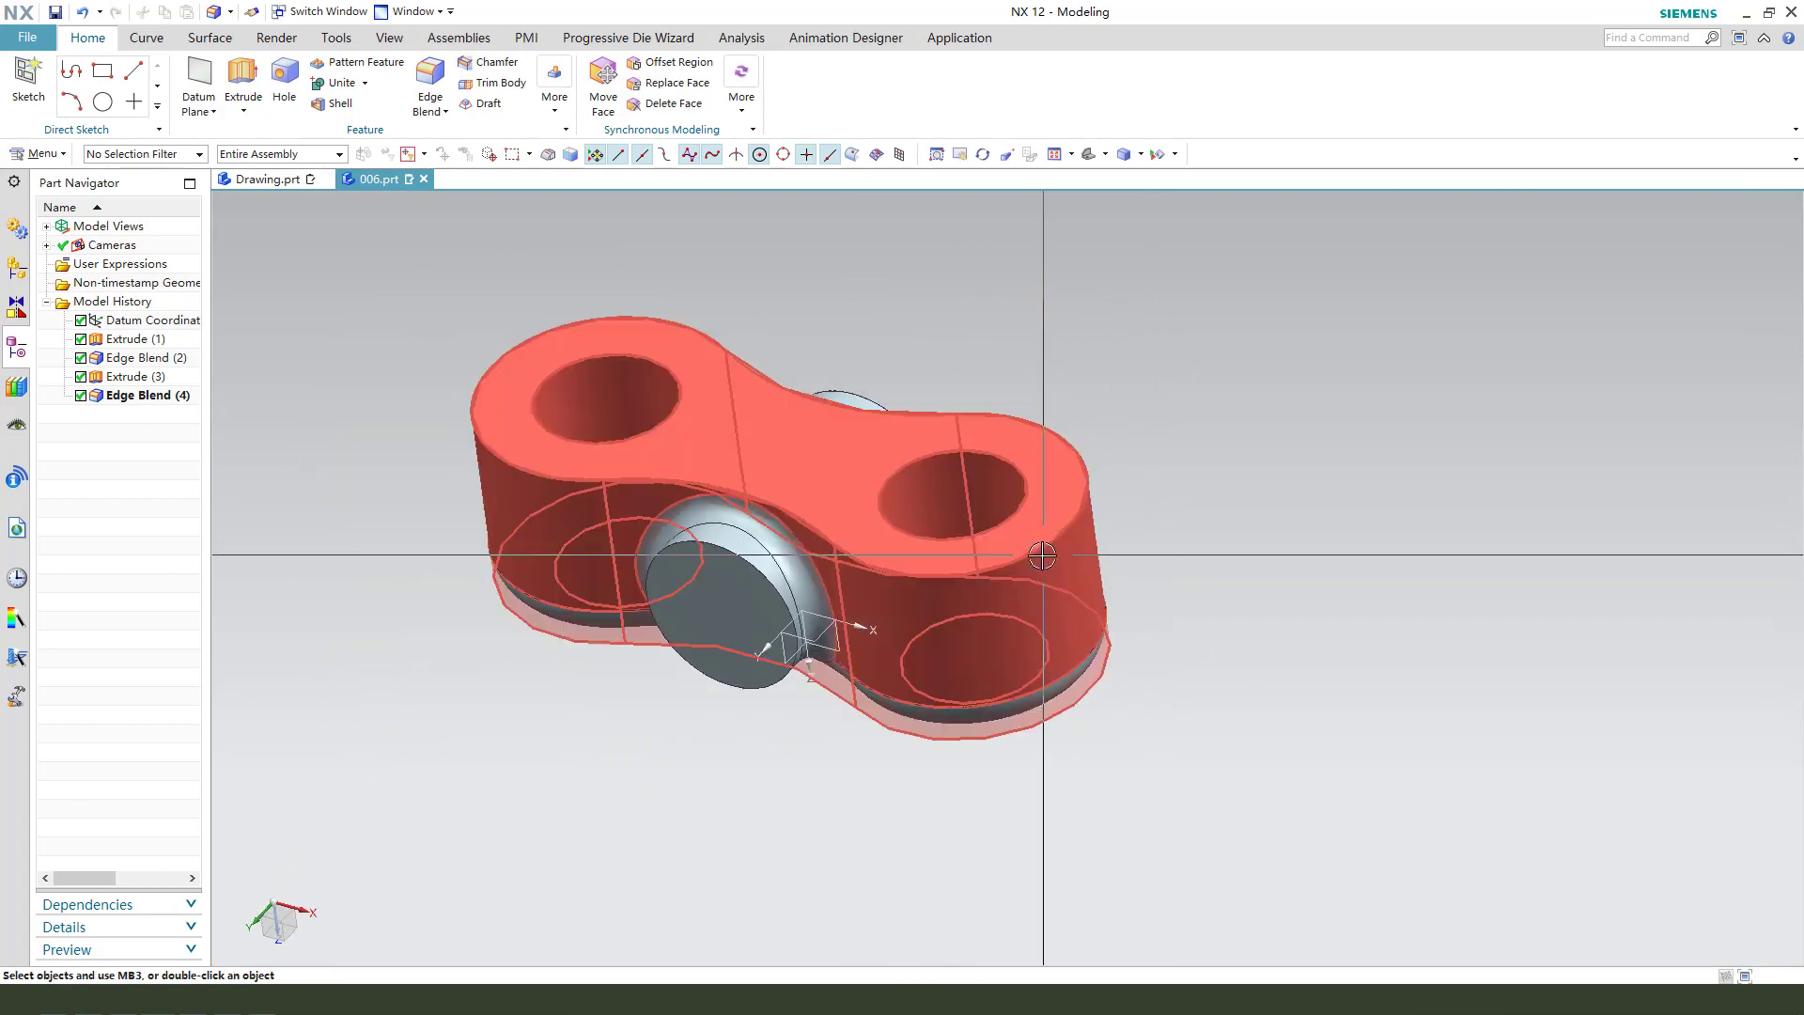
pyautogui.moveTo(781, 350); pyautogui.dragTo(822, 336, button='middle')
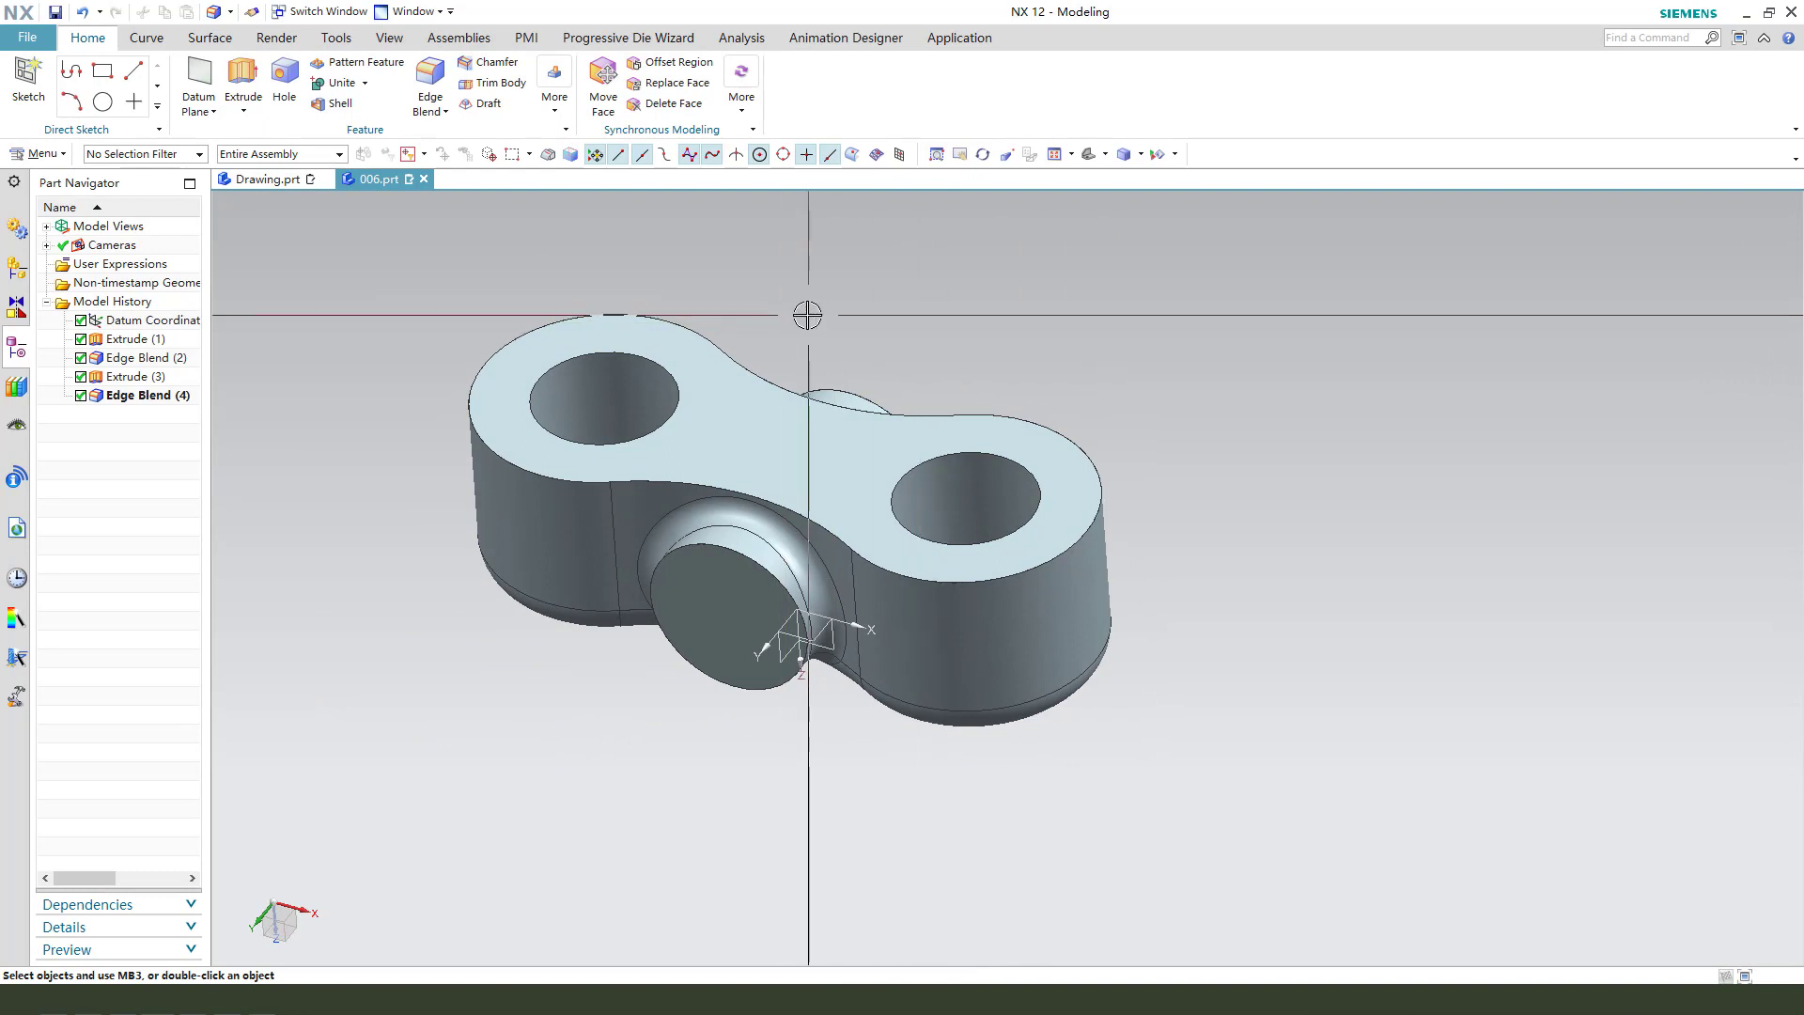
pyautogui.click(241, 83)
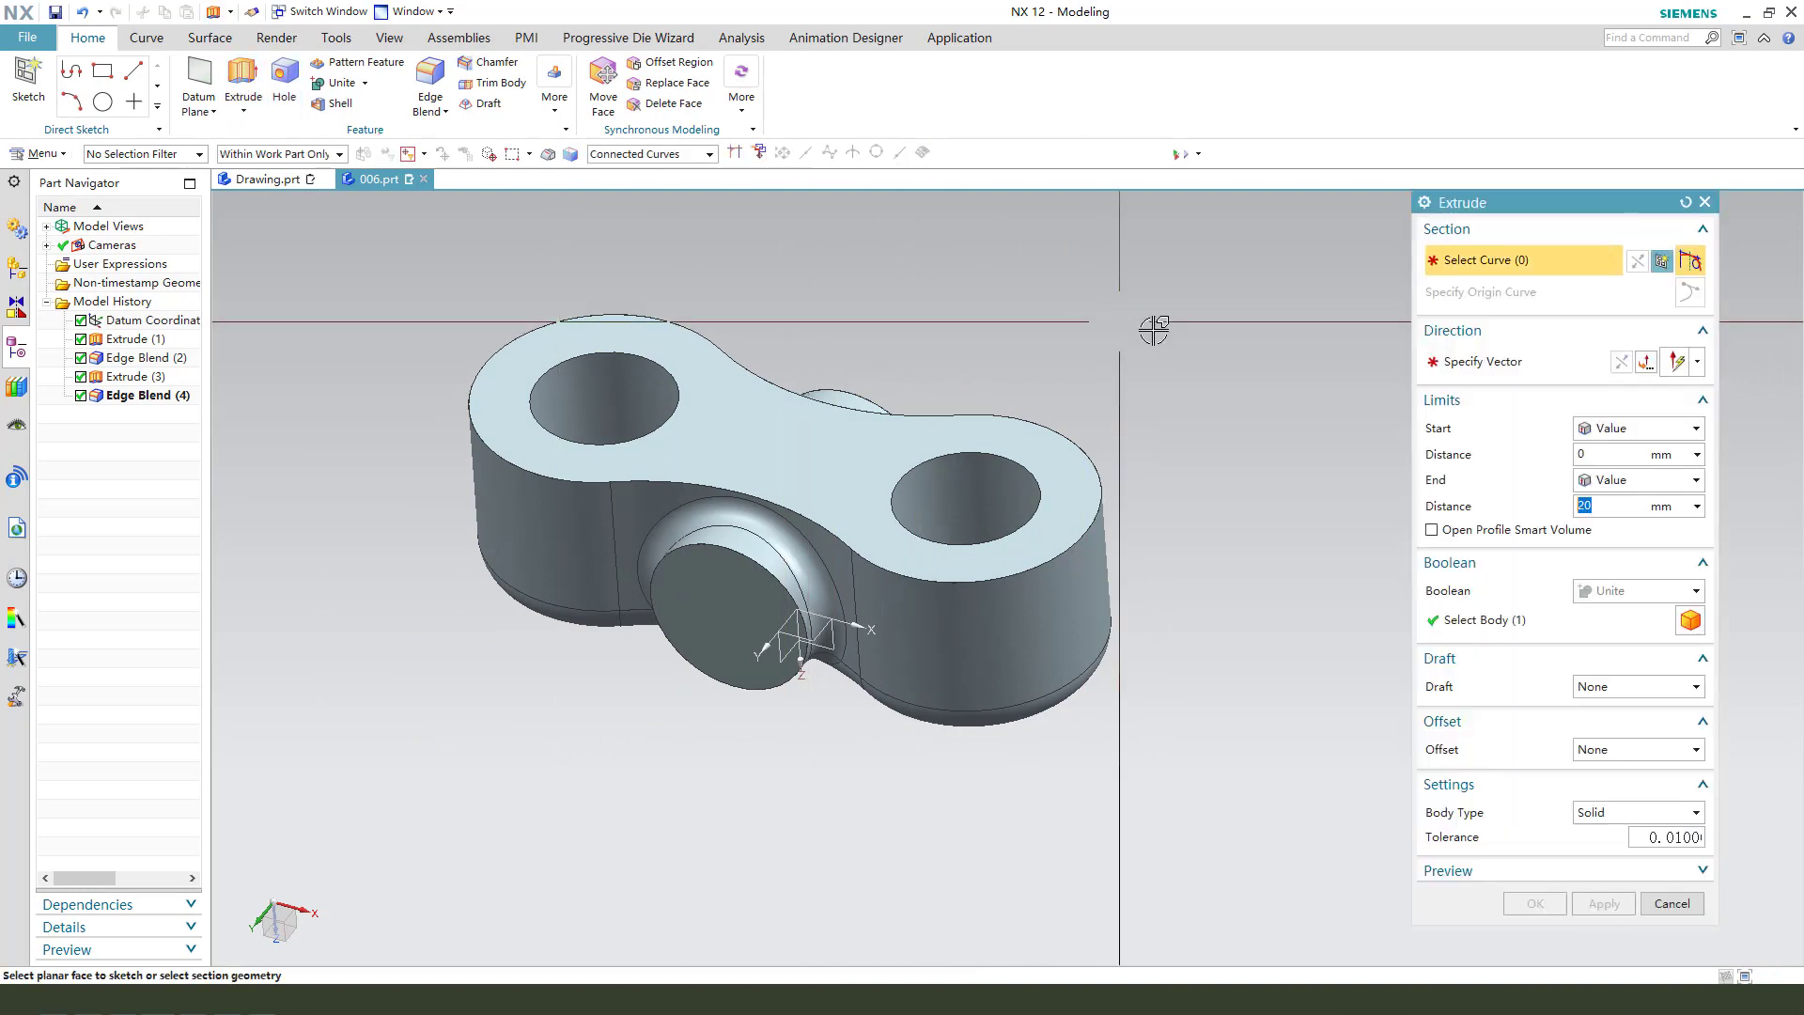
pyautogui.click(678, 156)
pyautogui.click(697, 196)
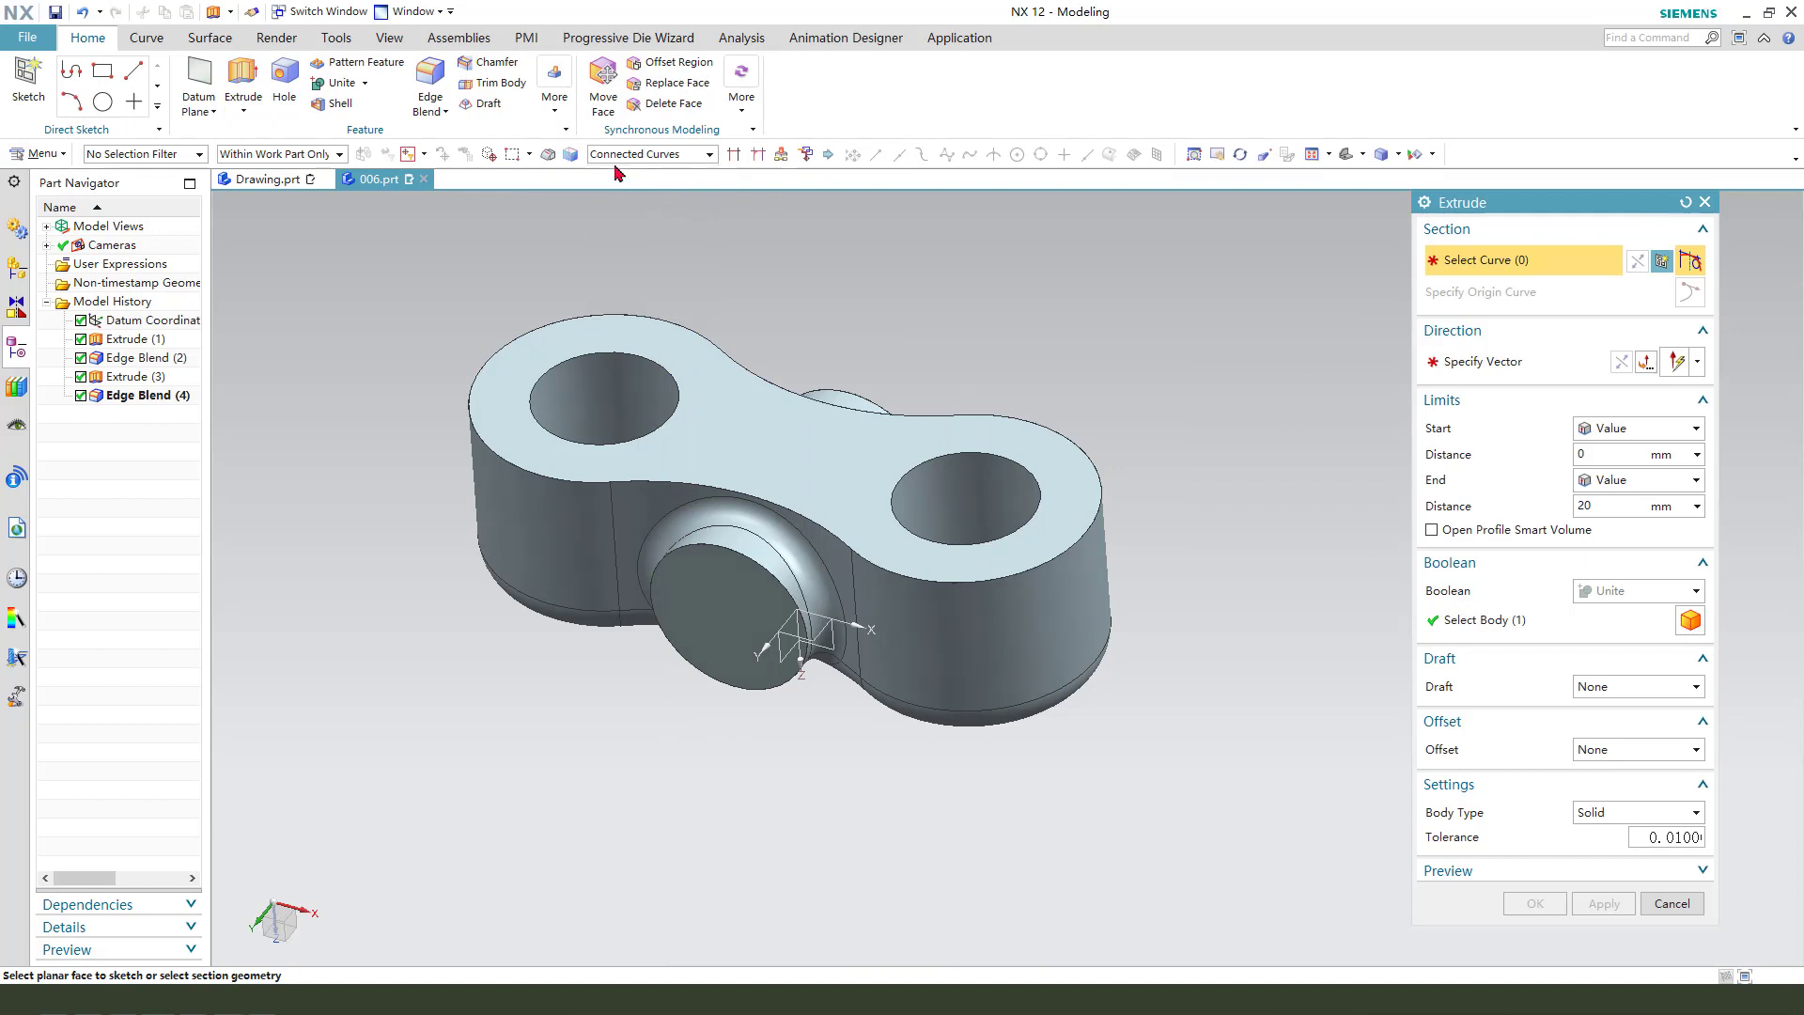
pyautogui.click(709, 156)
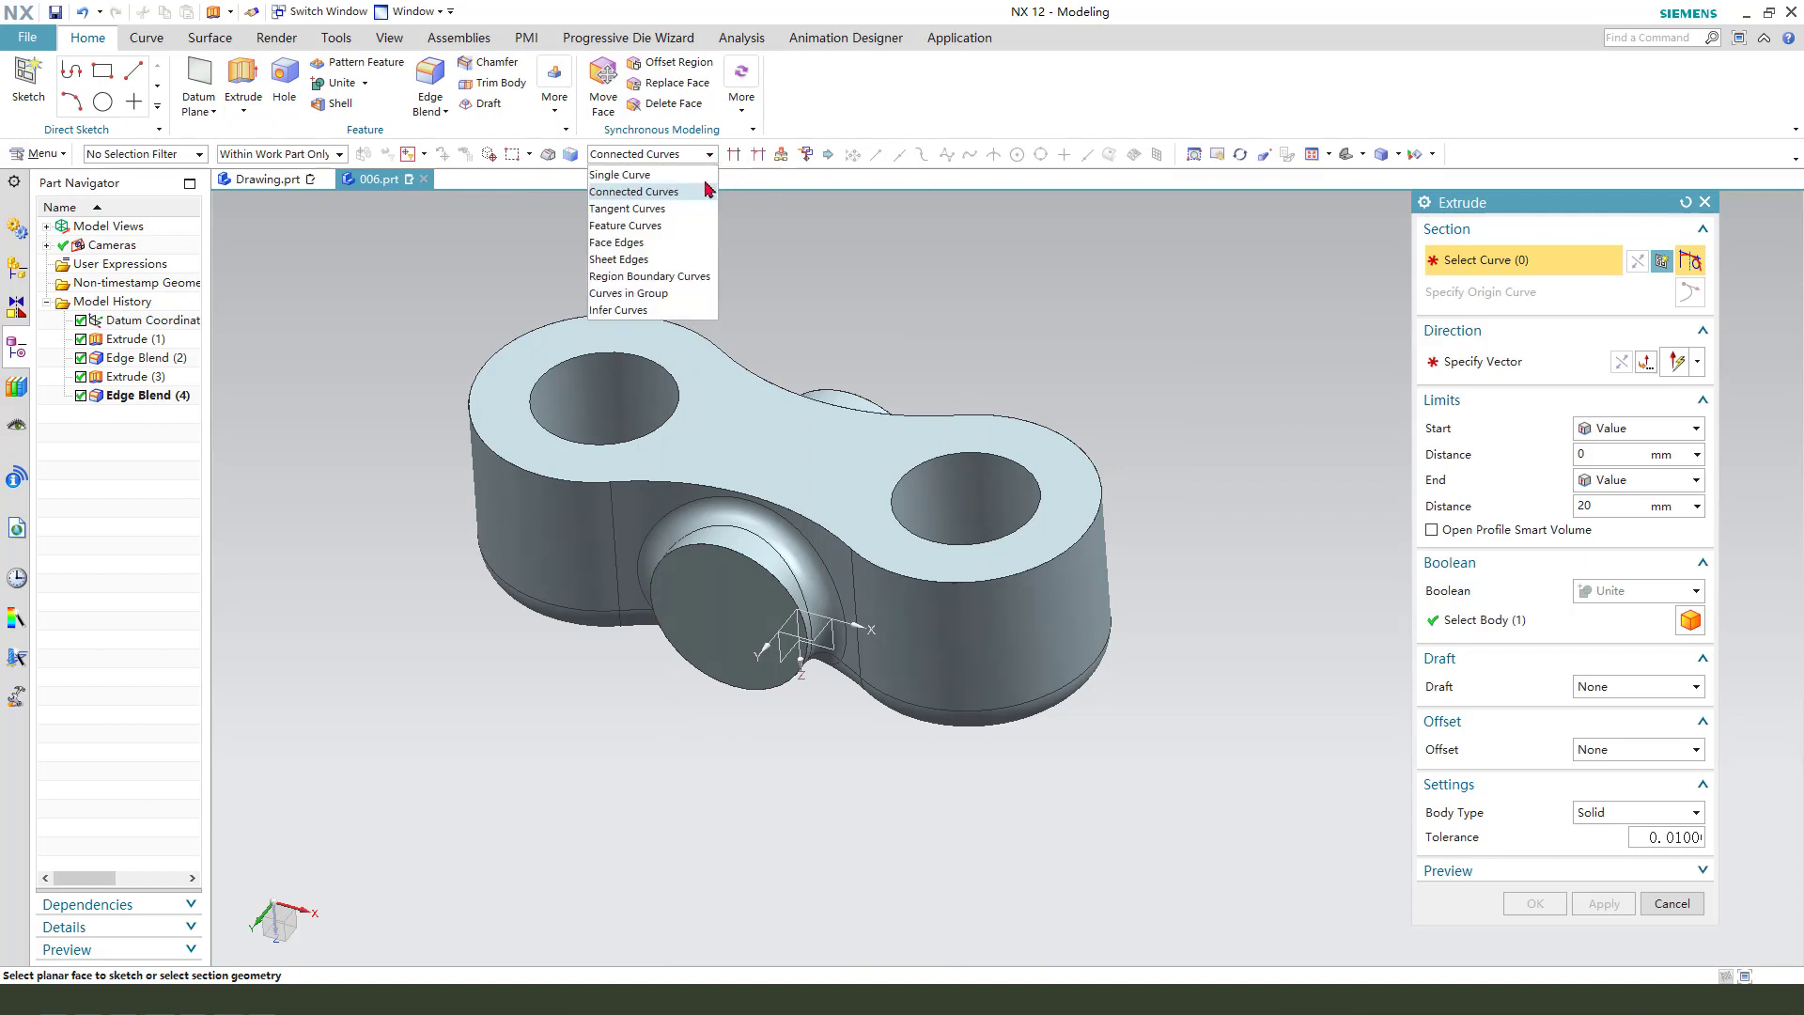
pyautogui.click(655, 208)
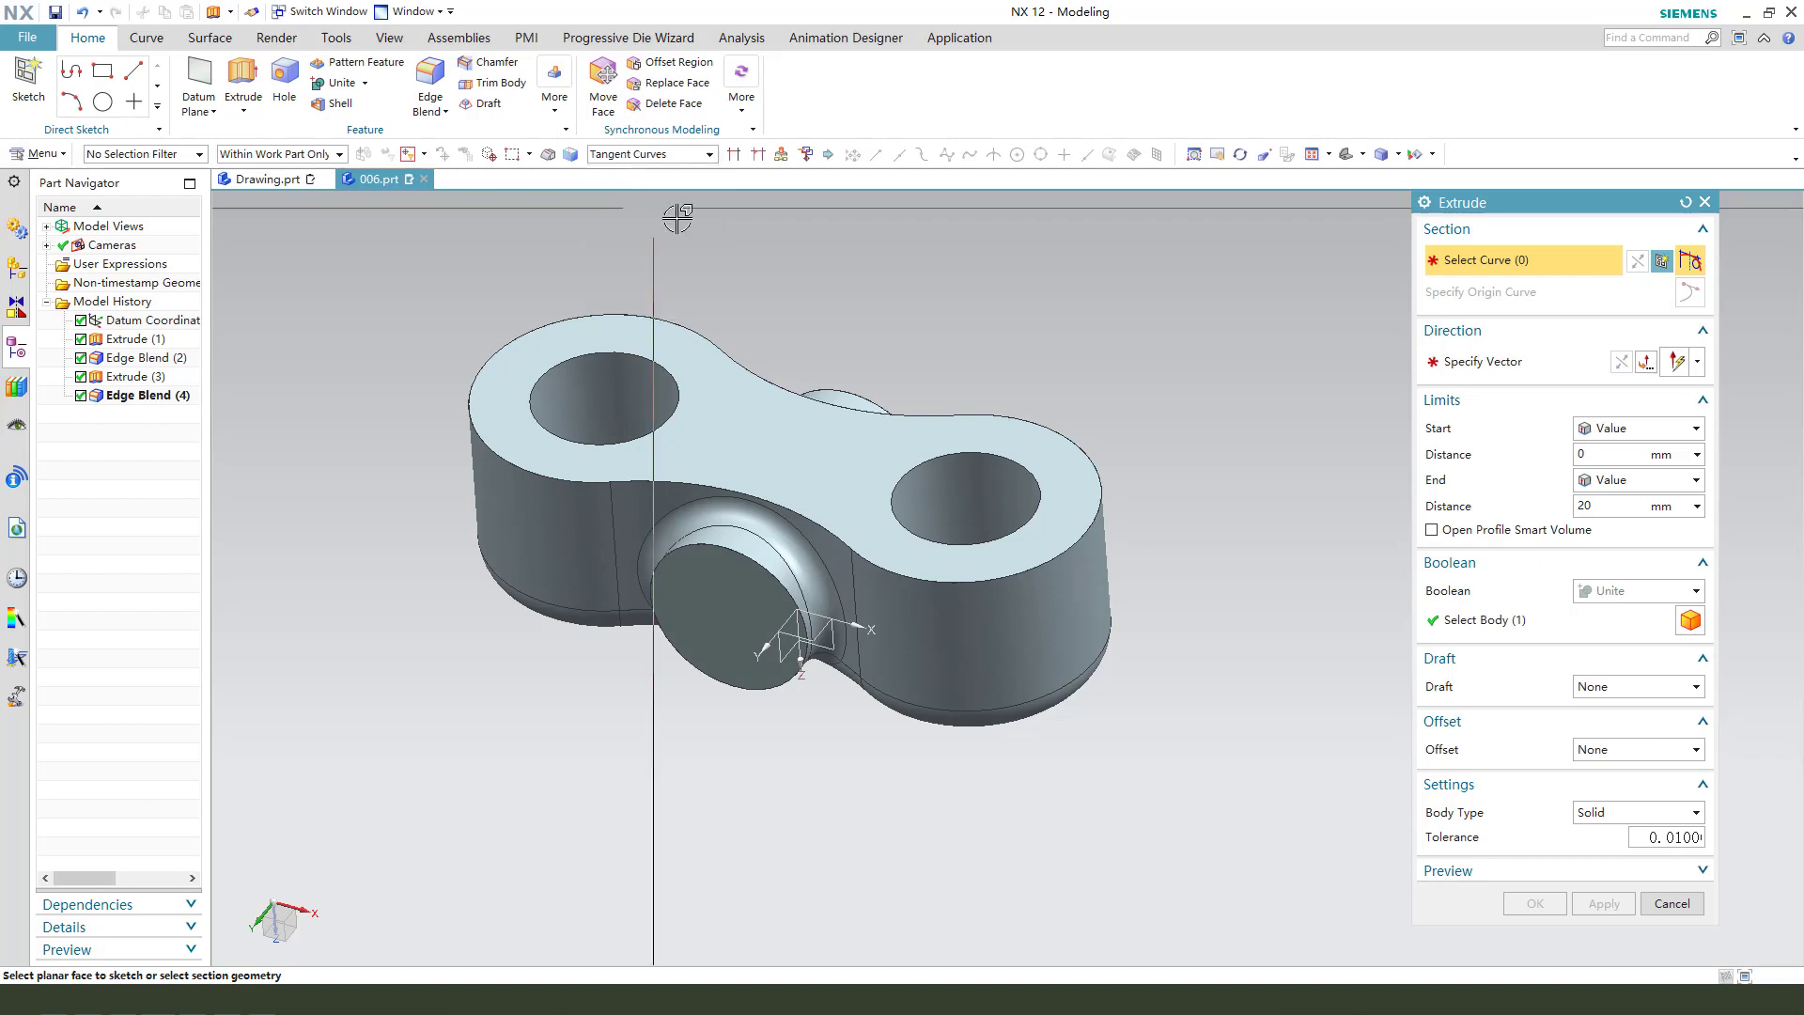
pyautogui.click(657, 302)
pyautogui.moveTo(795, 562); pyautogui.dragTo(845, 561)
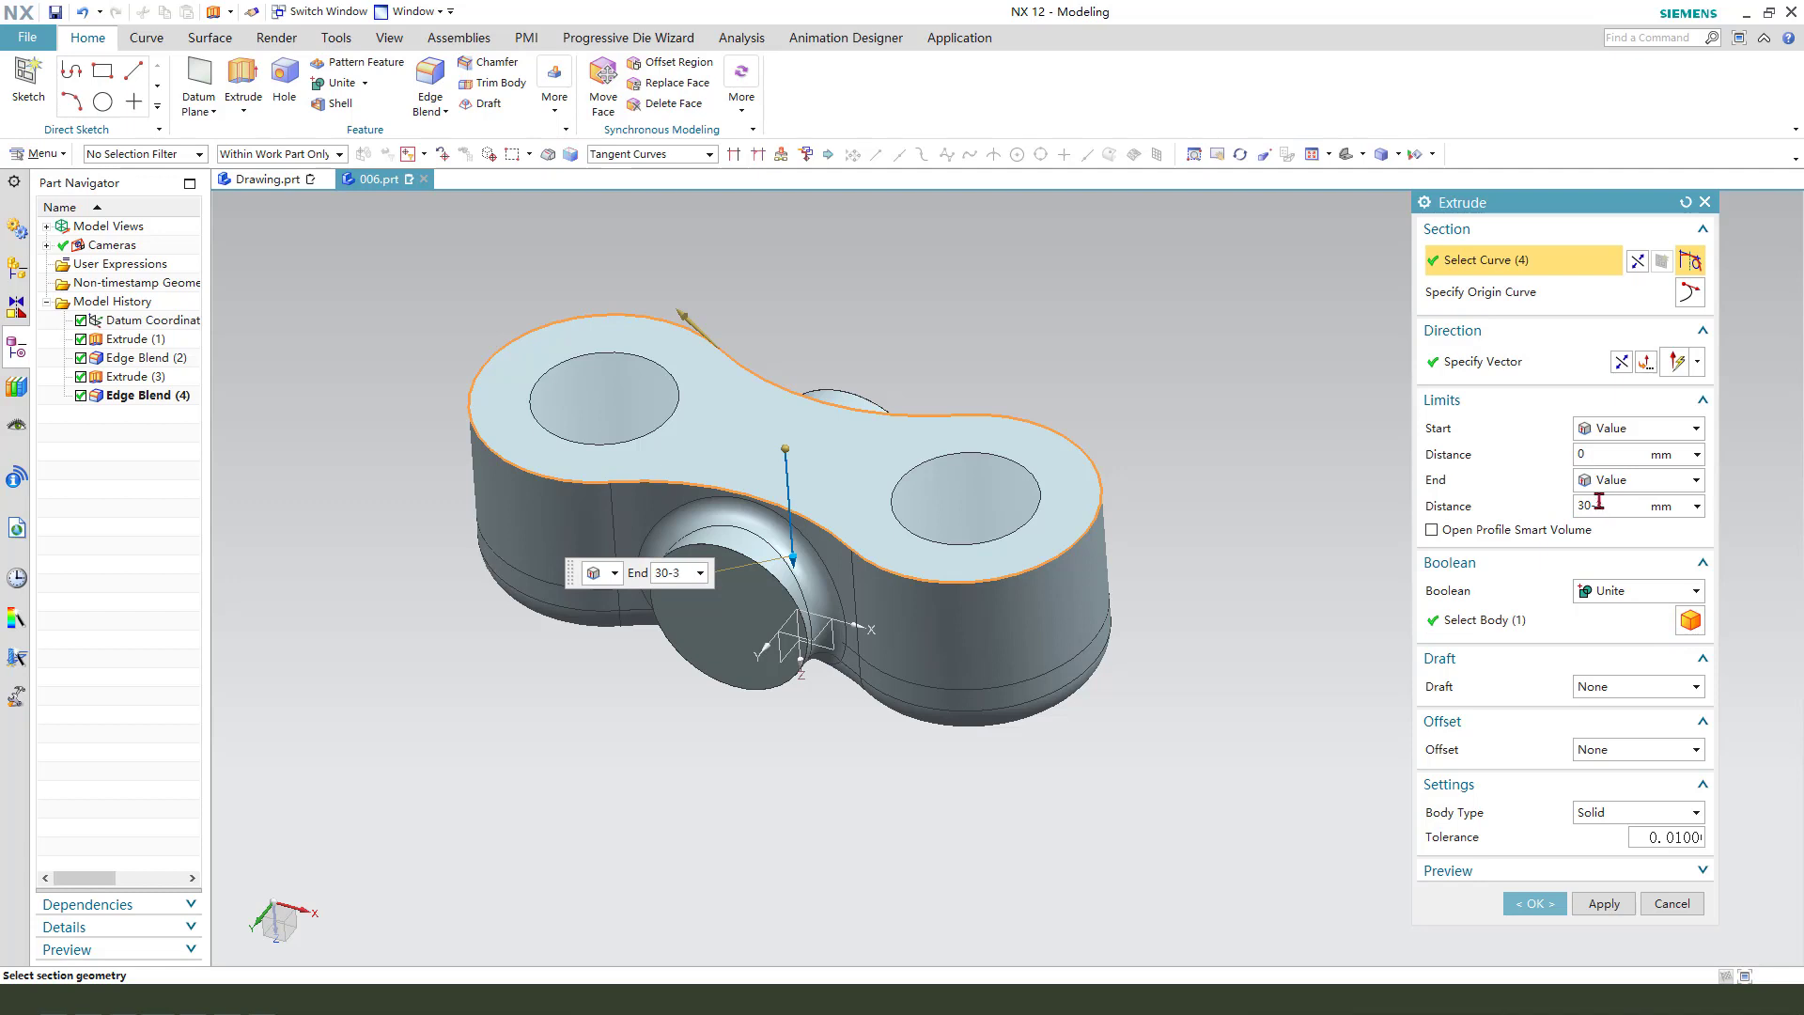
pyautogui.click(1619, 593)
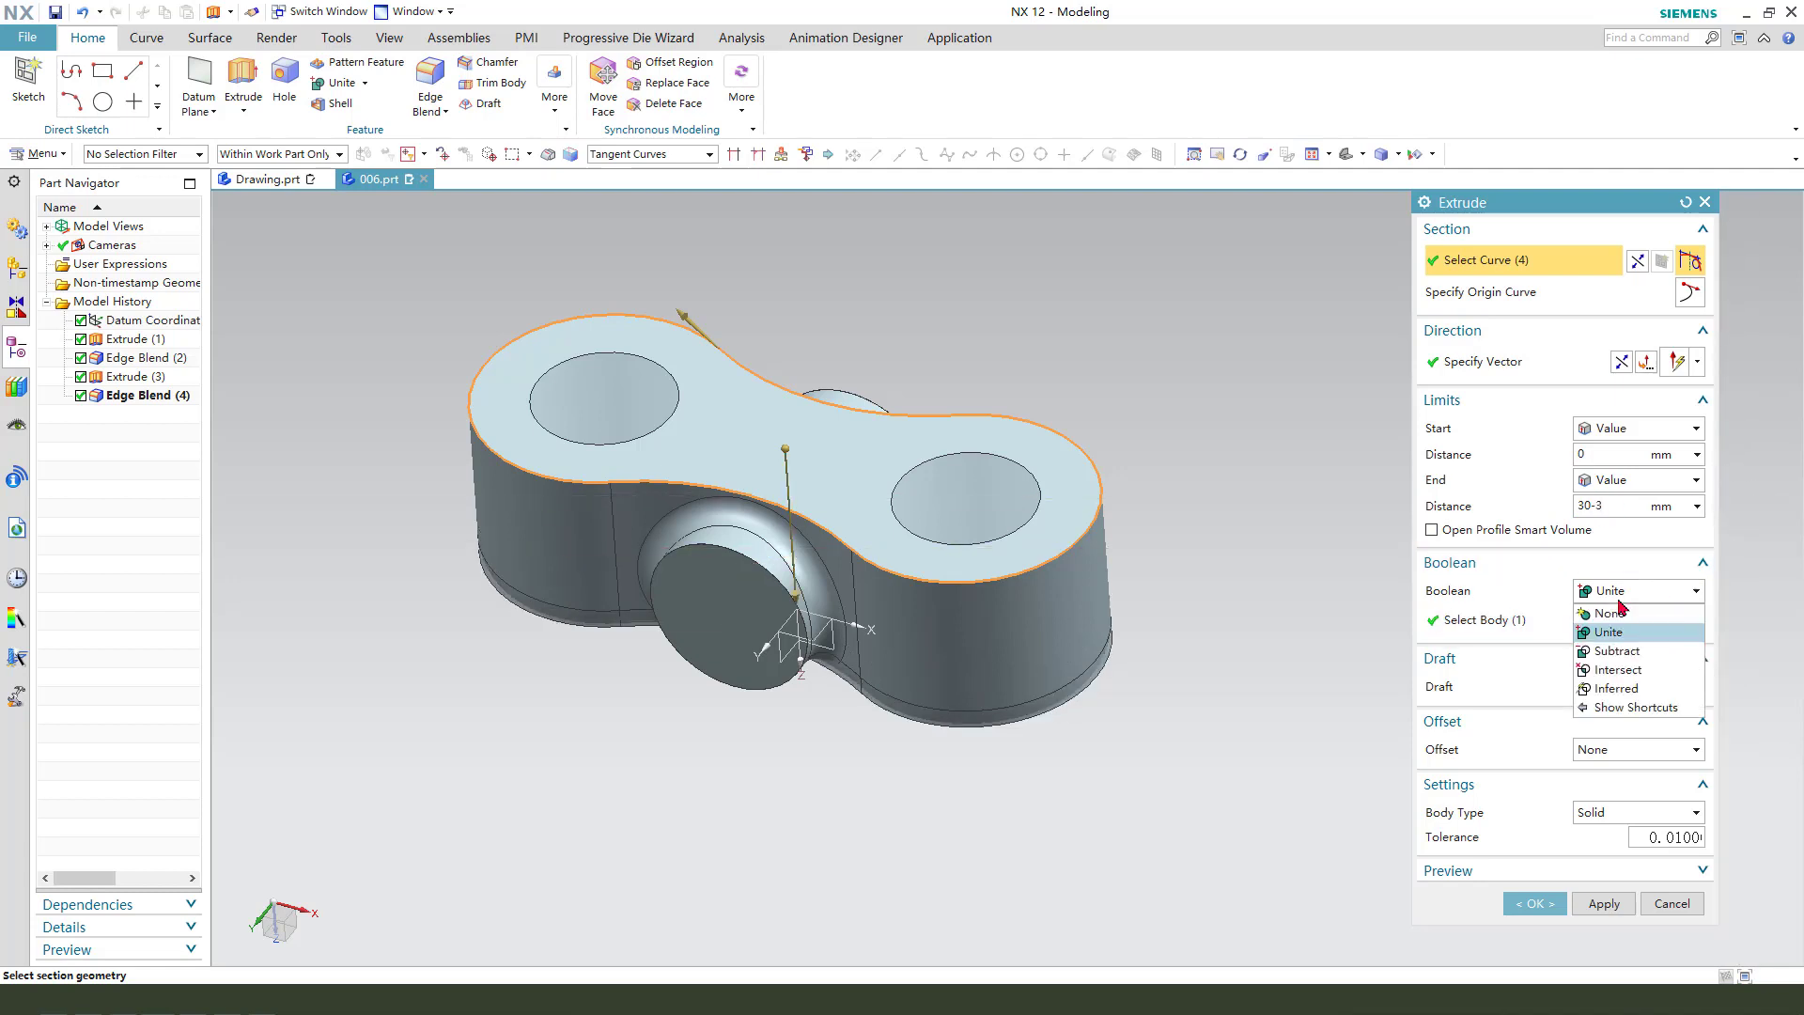
pyautogui.click(1616, 651)
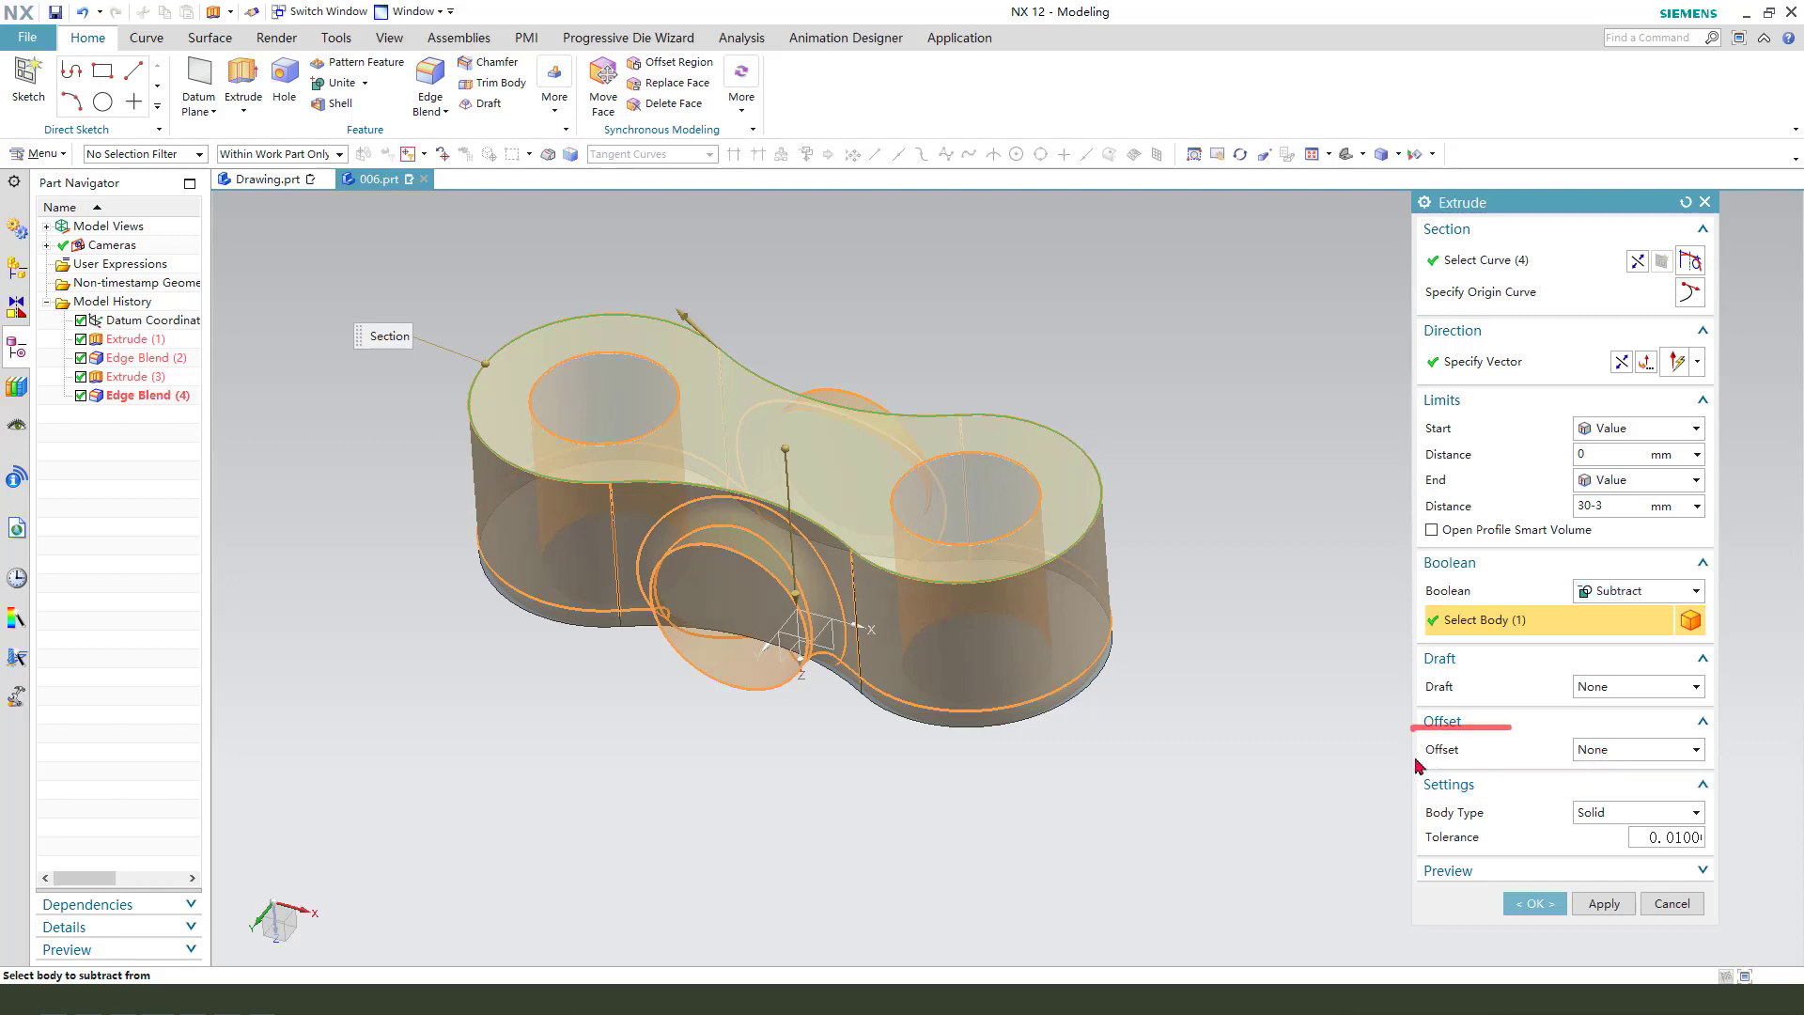
# Step: Give the Subtract extrude a Single-Sided offset of -3 mm, choose the connector body as target, and complete the underside pocket
pyautogui.click(1624, 756)
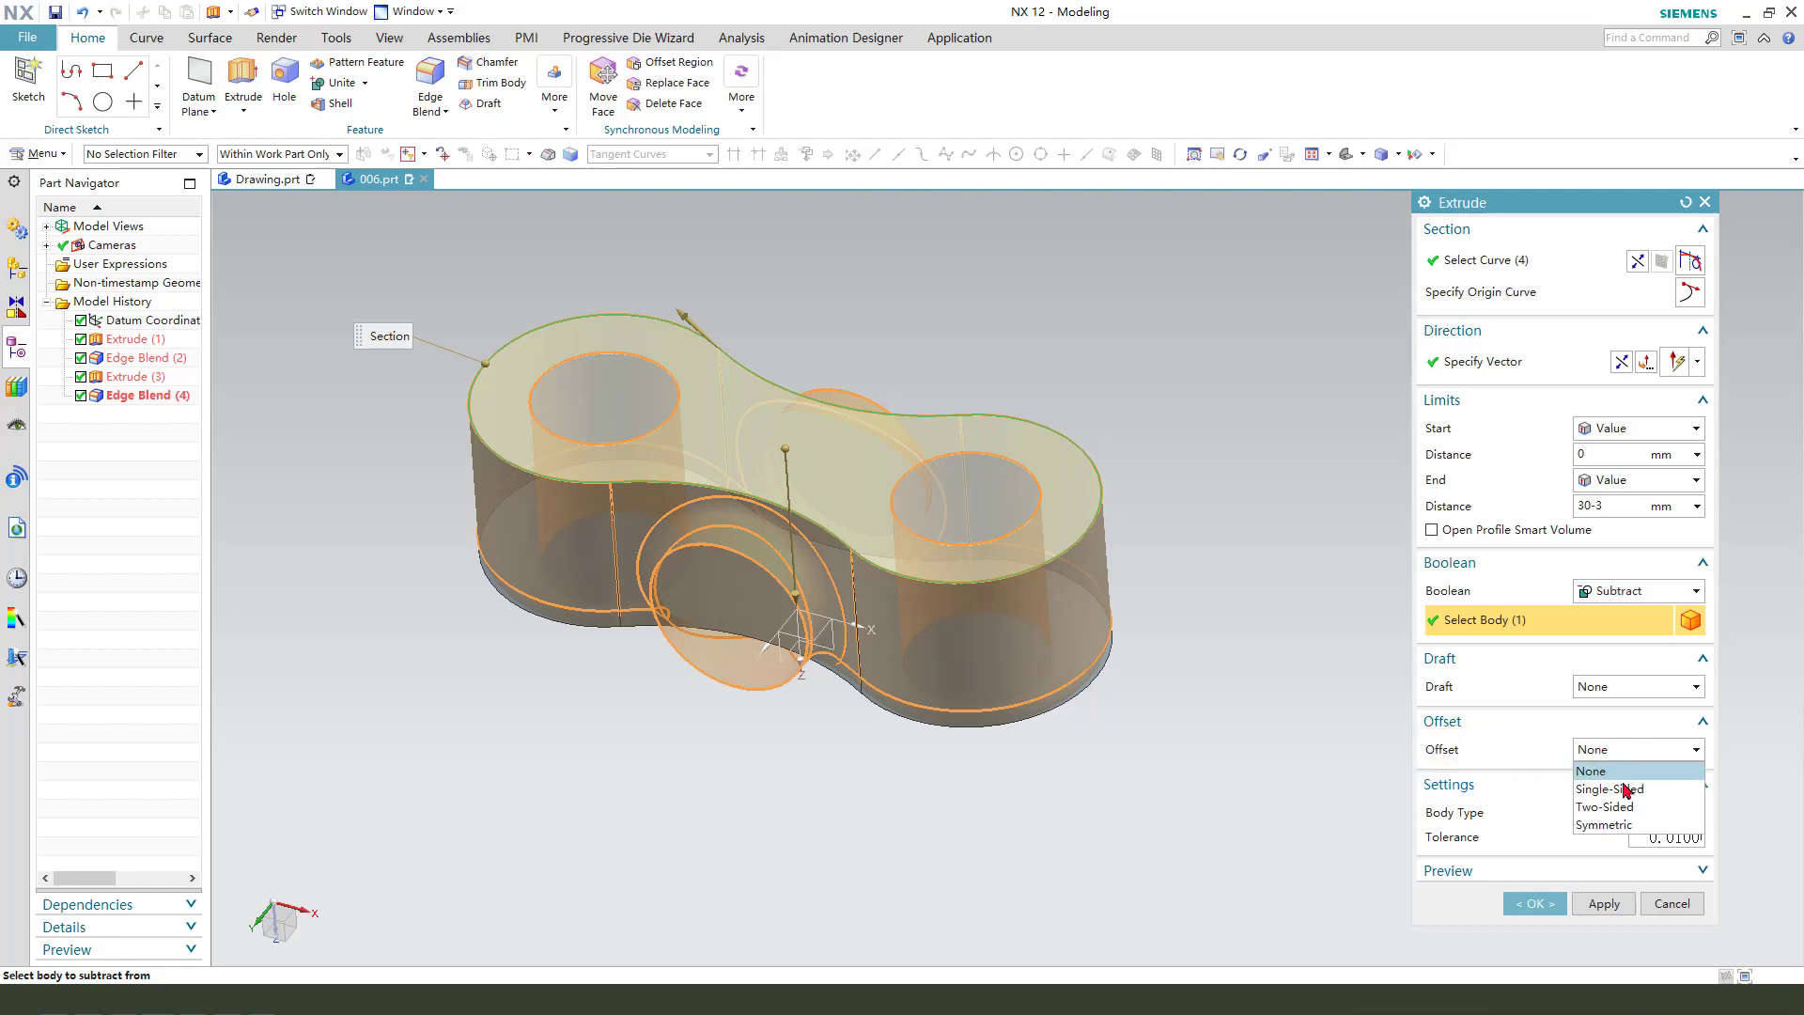
pyautogui.click(1614, 790)
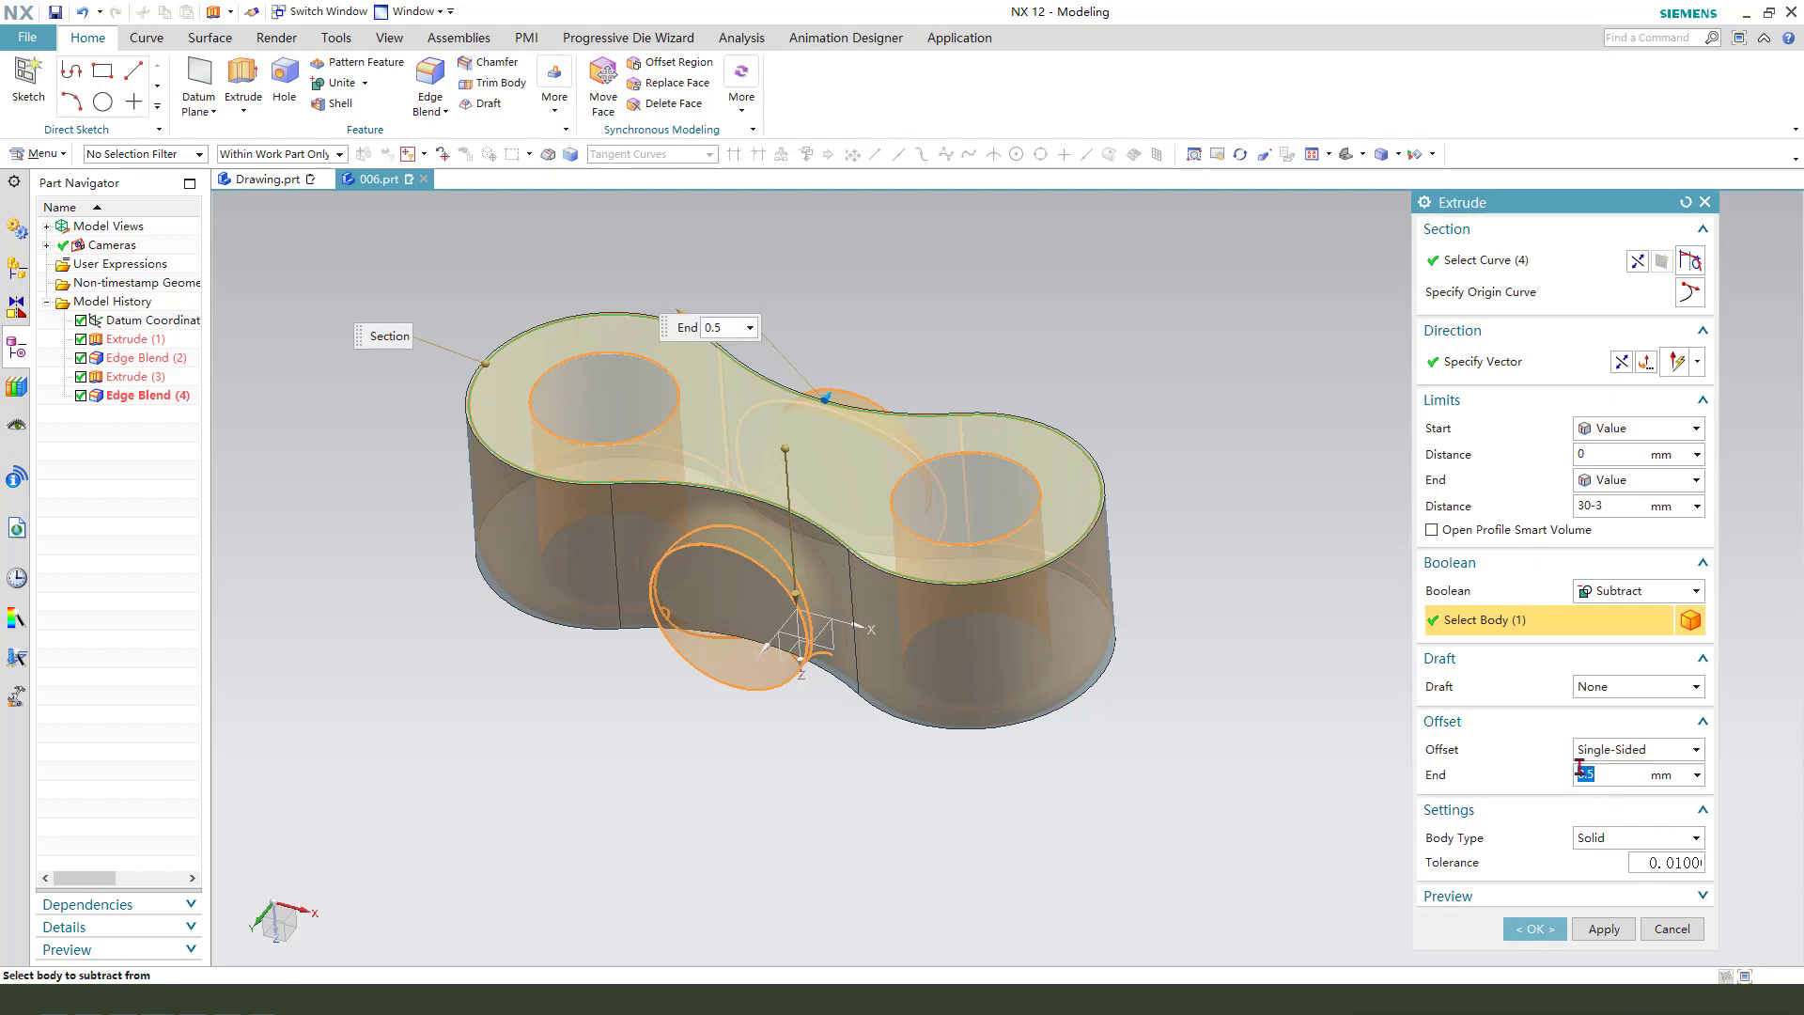
pyautogui.click(1554, 725)
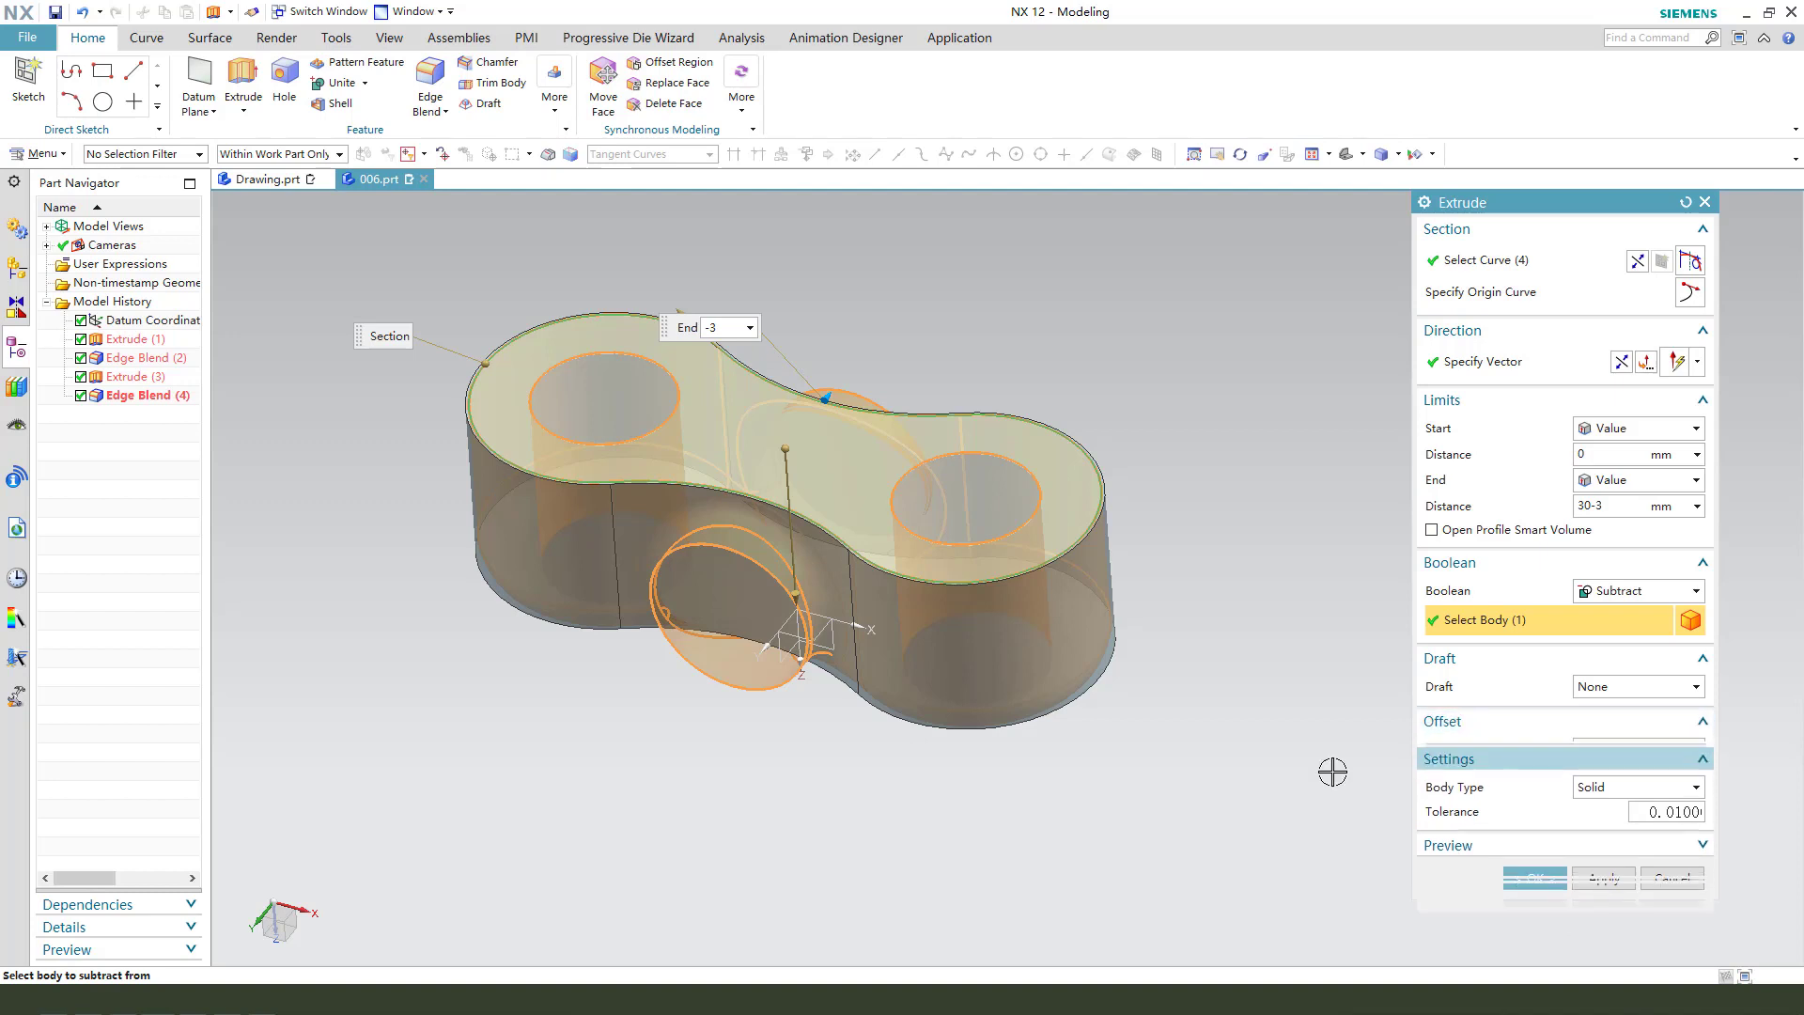
pyautogui.press('Escape')
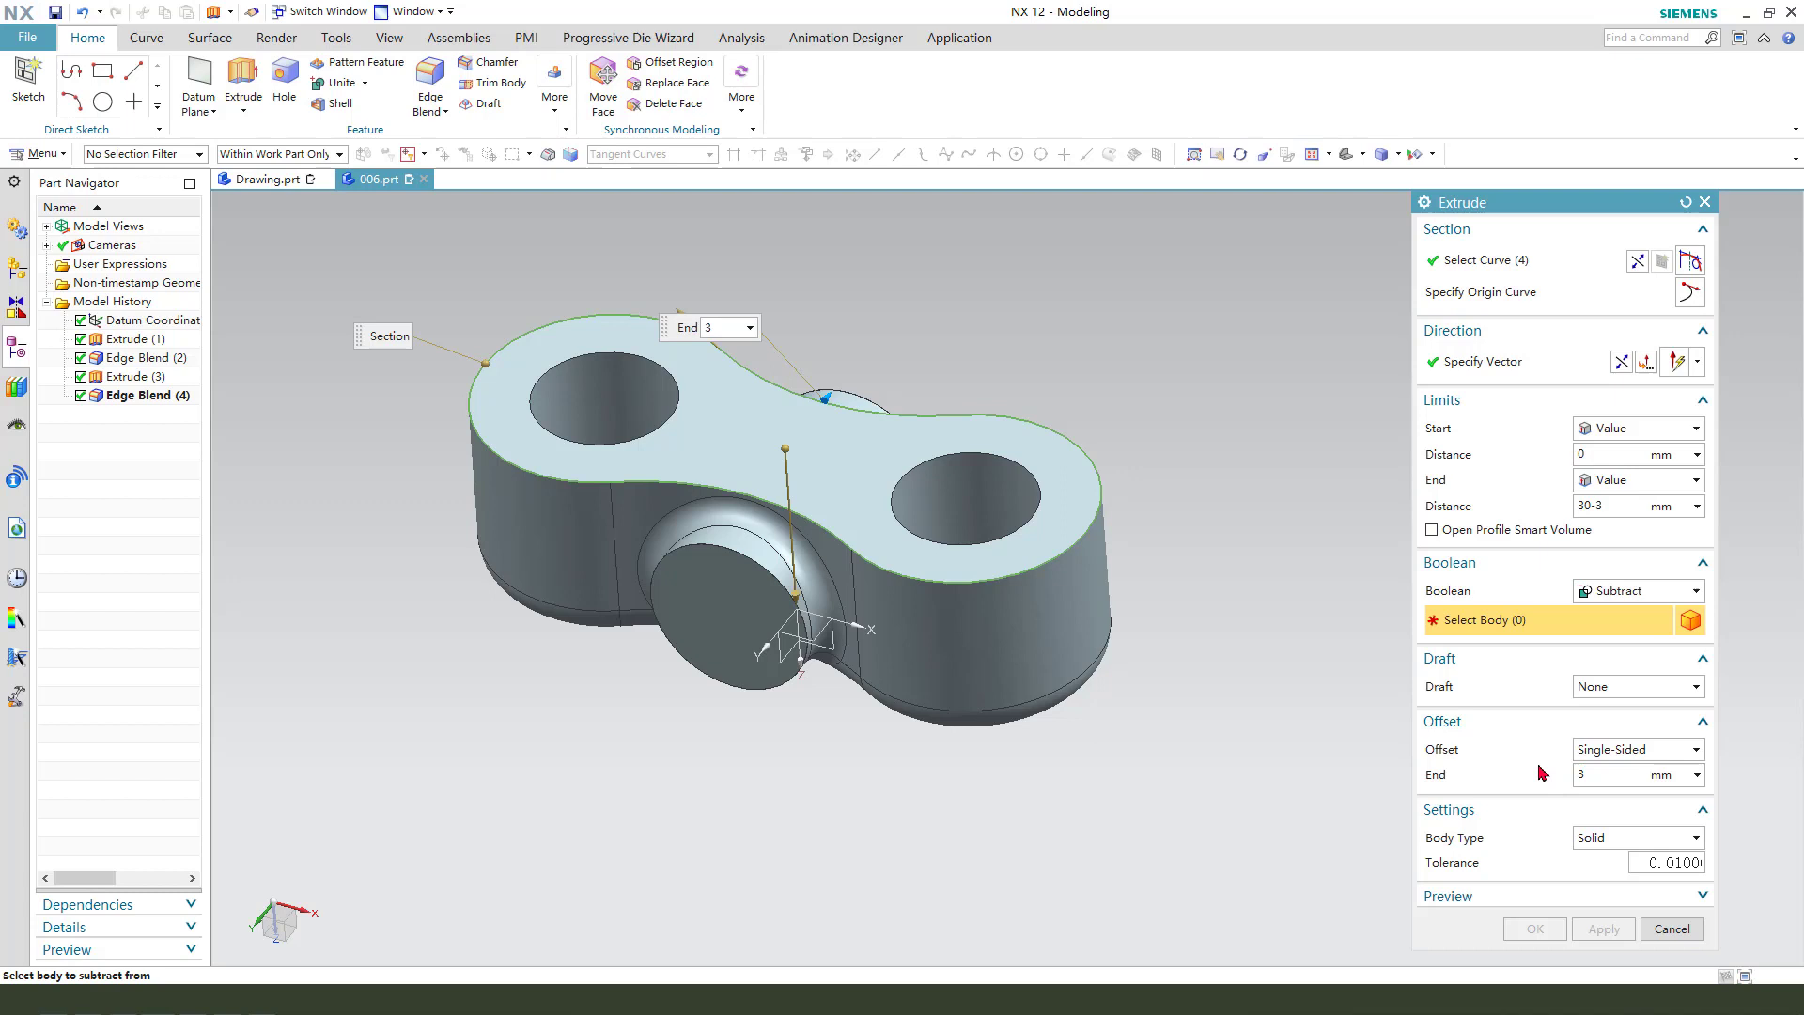
pyautogui.click(1064, 560)
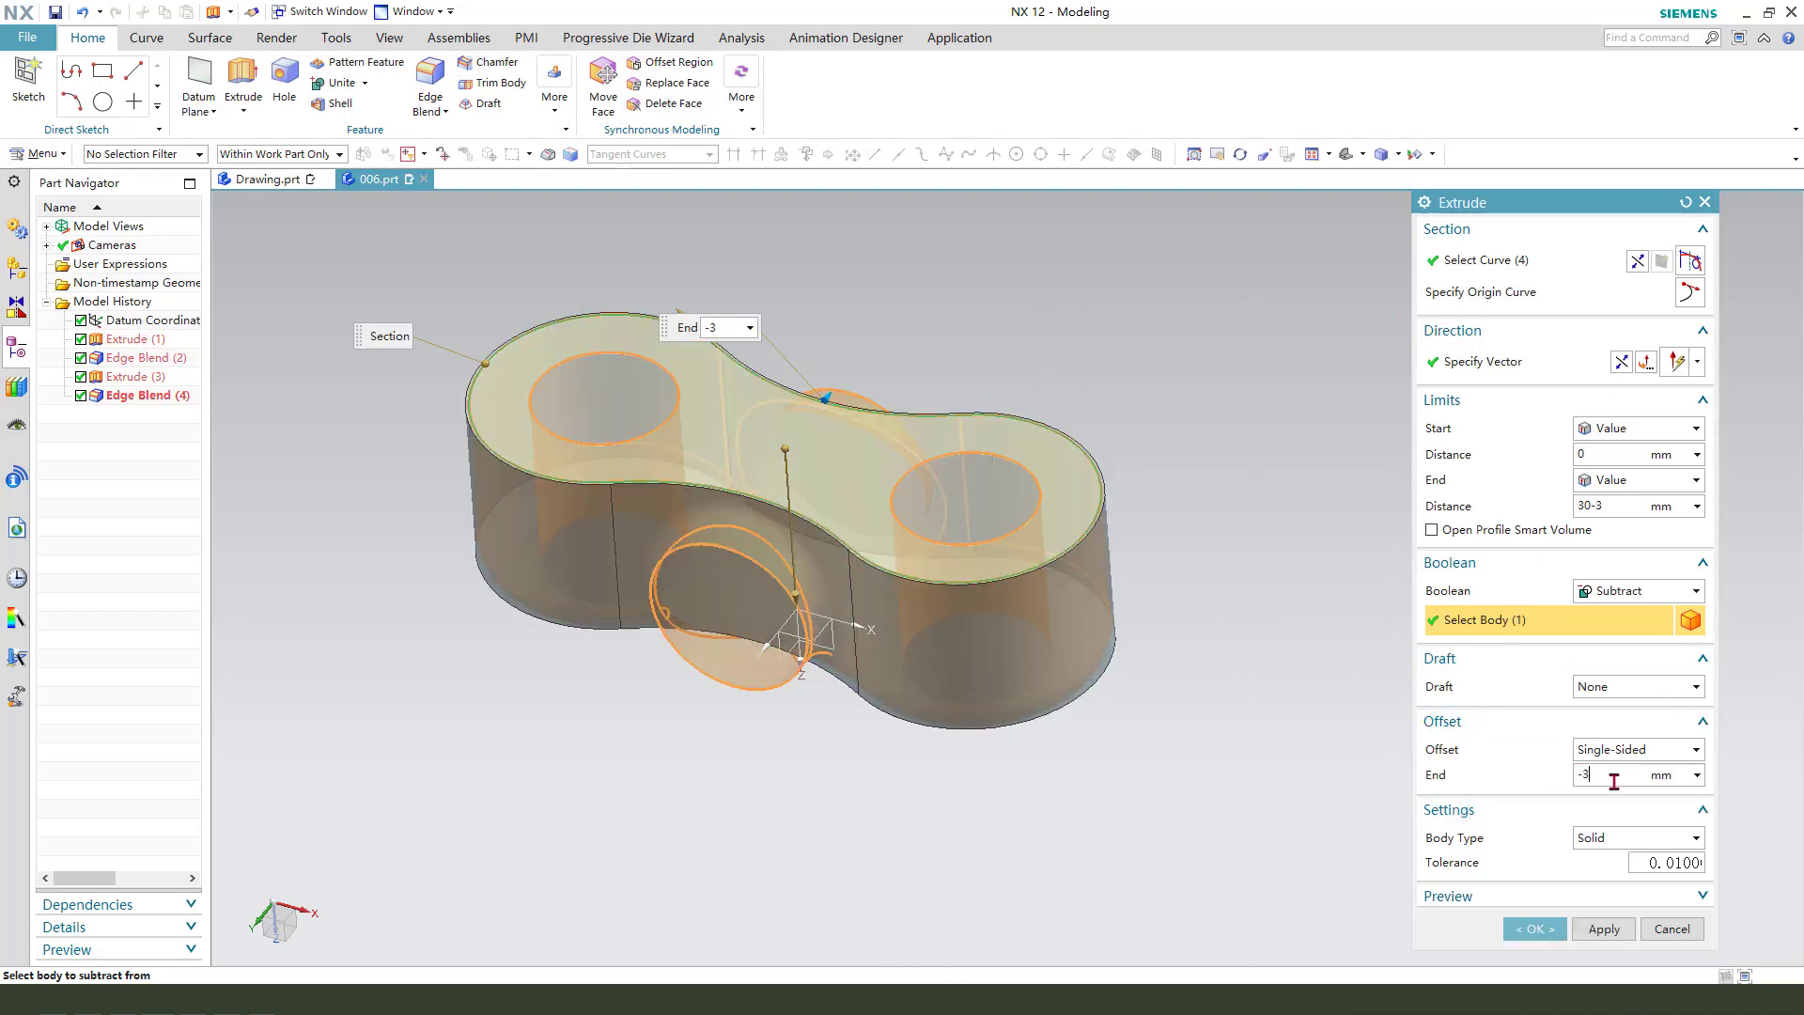
pyautogui.click(1304, 652)
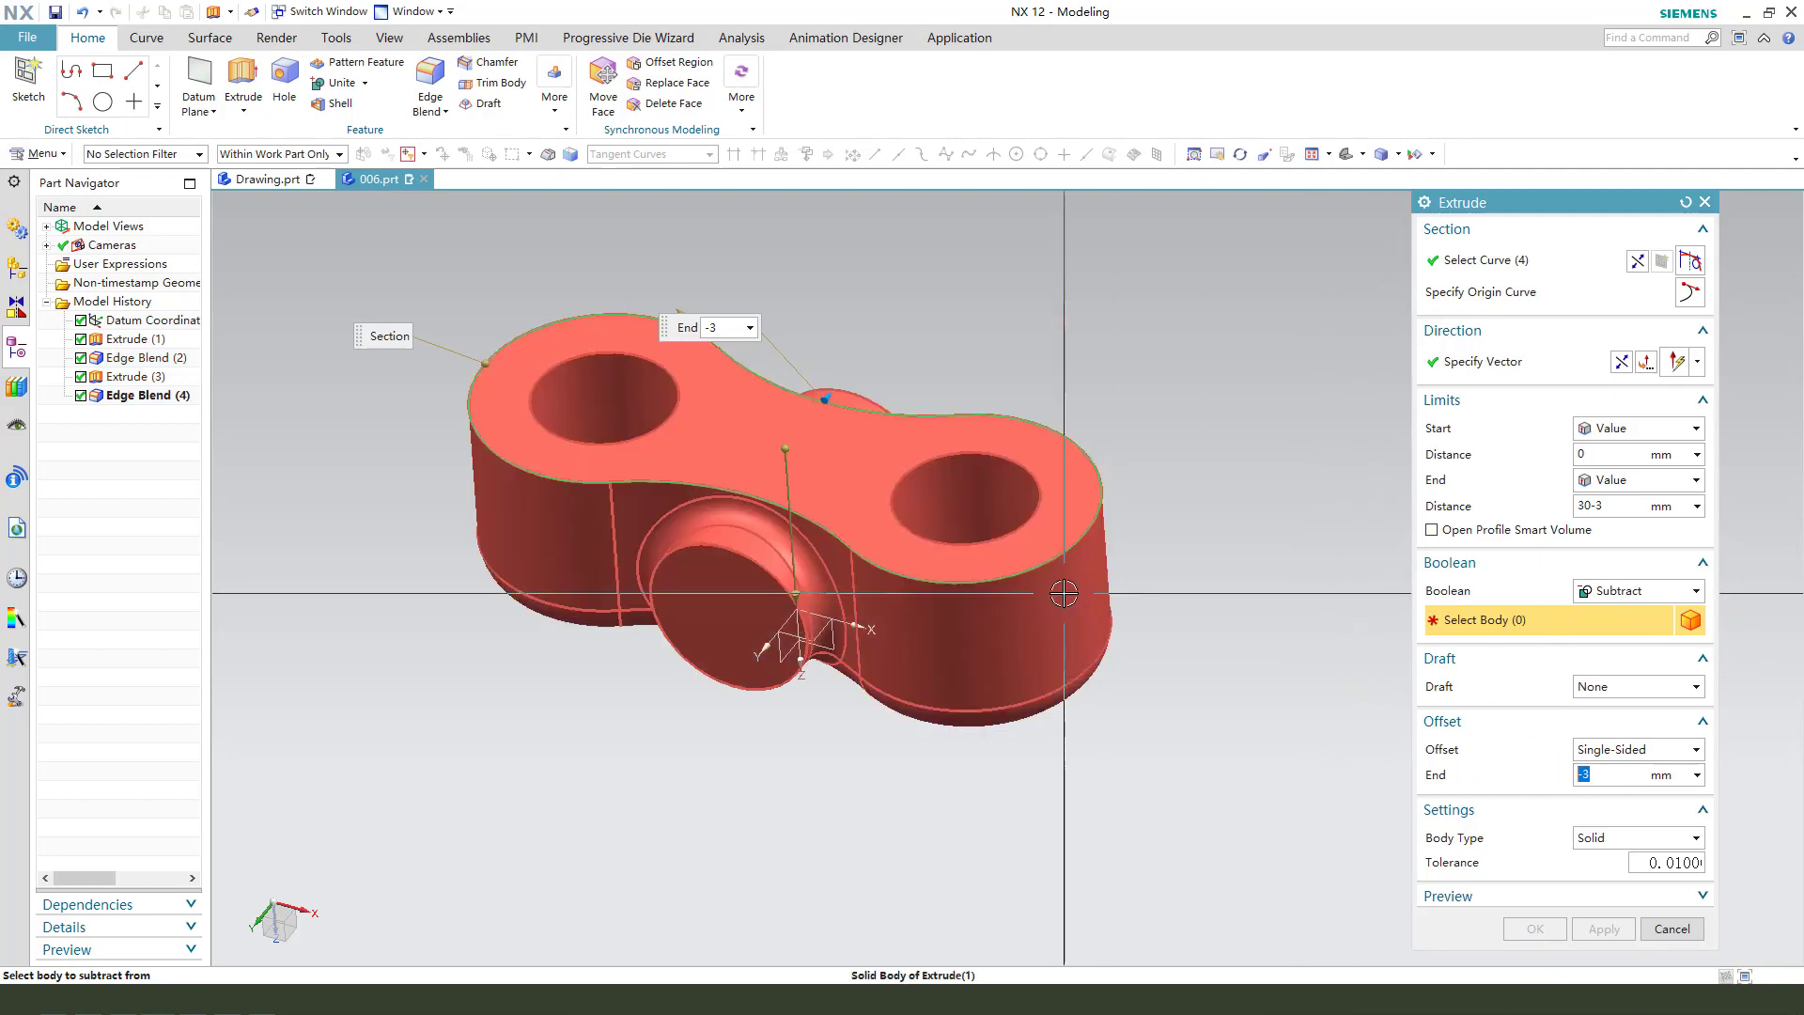
pyautogui.click(1230, 624)
pyautogui.click(1538, 928)
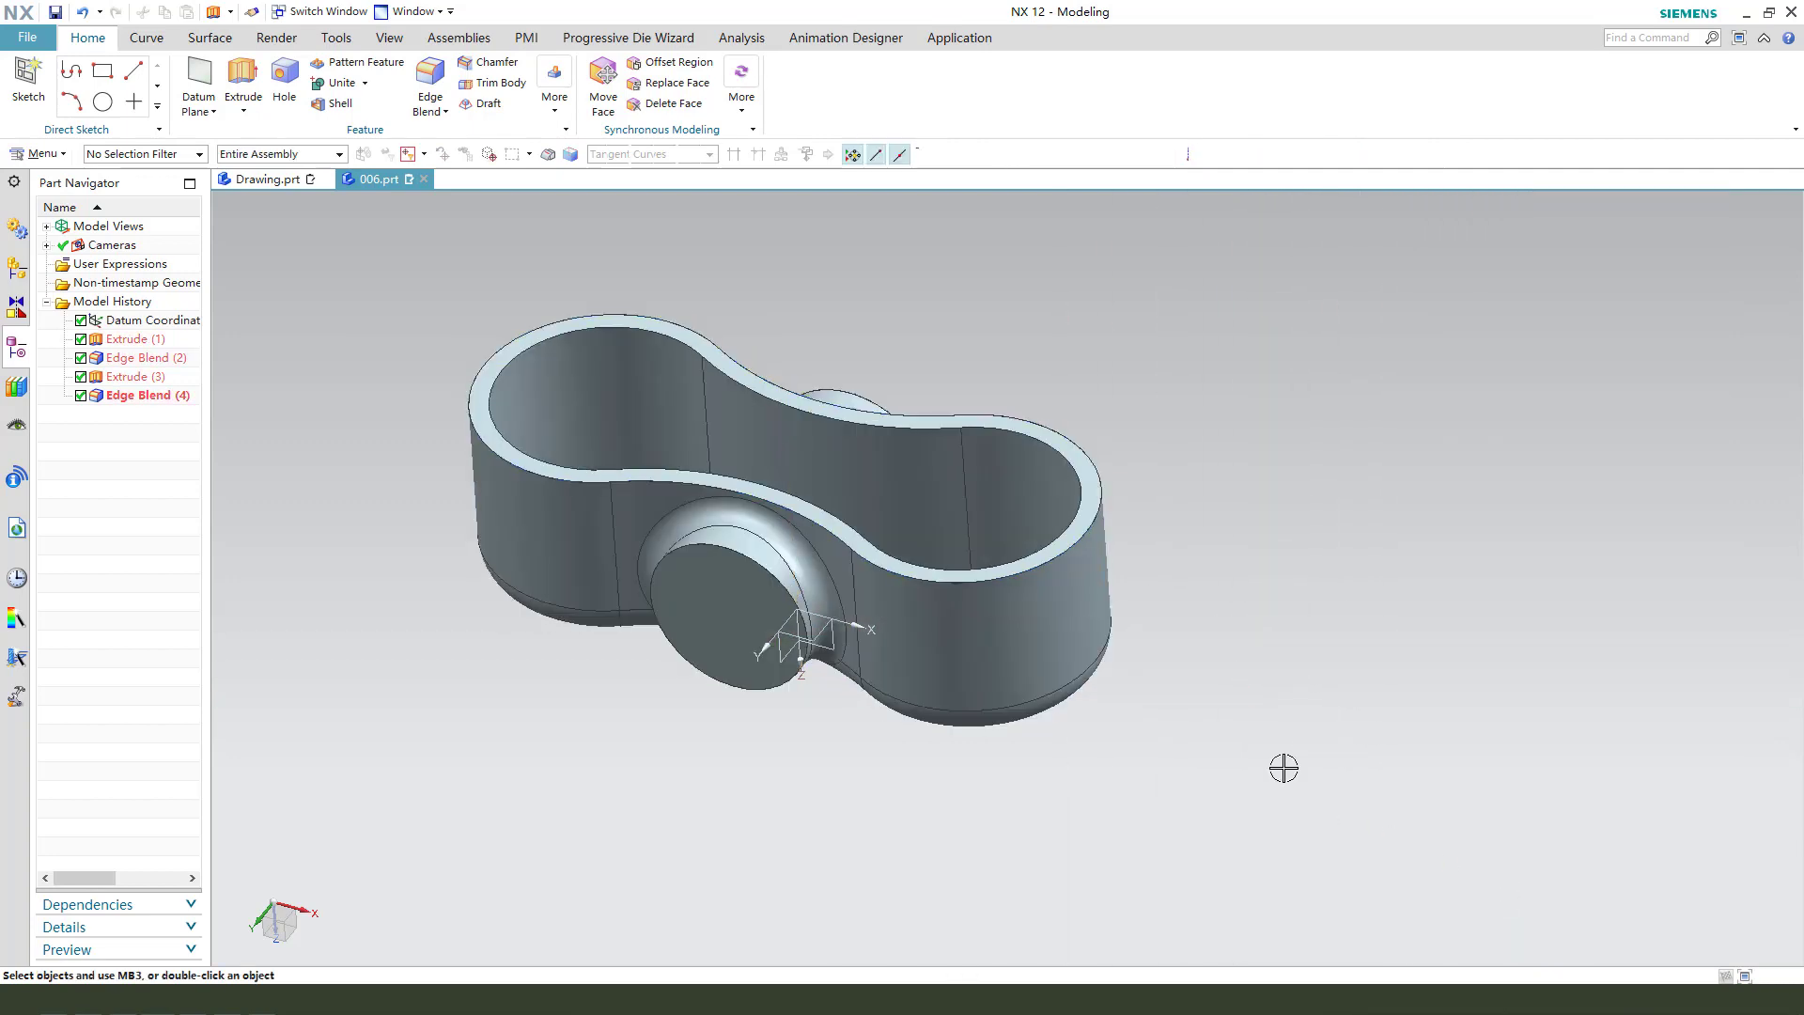
# Step: Round the inner edge loop at the pocket floor, selected with Tangent Curves, with a 3 mm edge blend
pyautogui.moveTo(1281, 765); pyautogui.dragTo(1144, 646, button='middle')
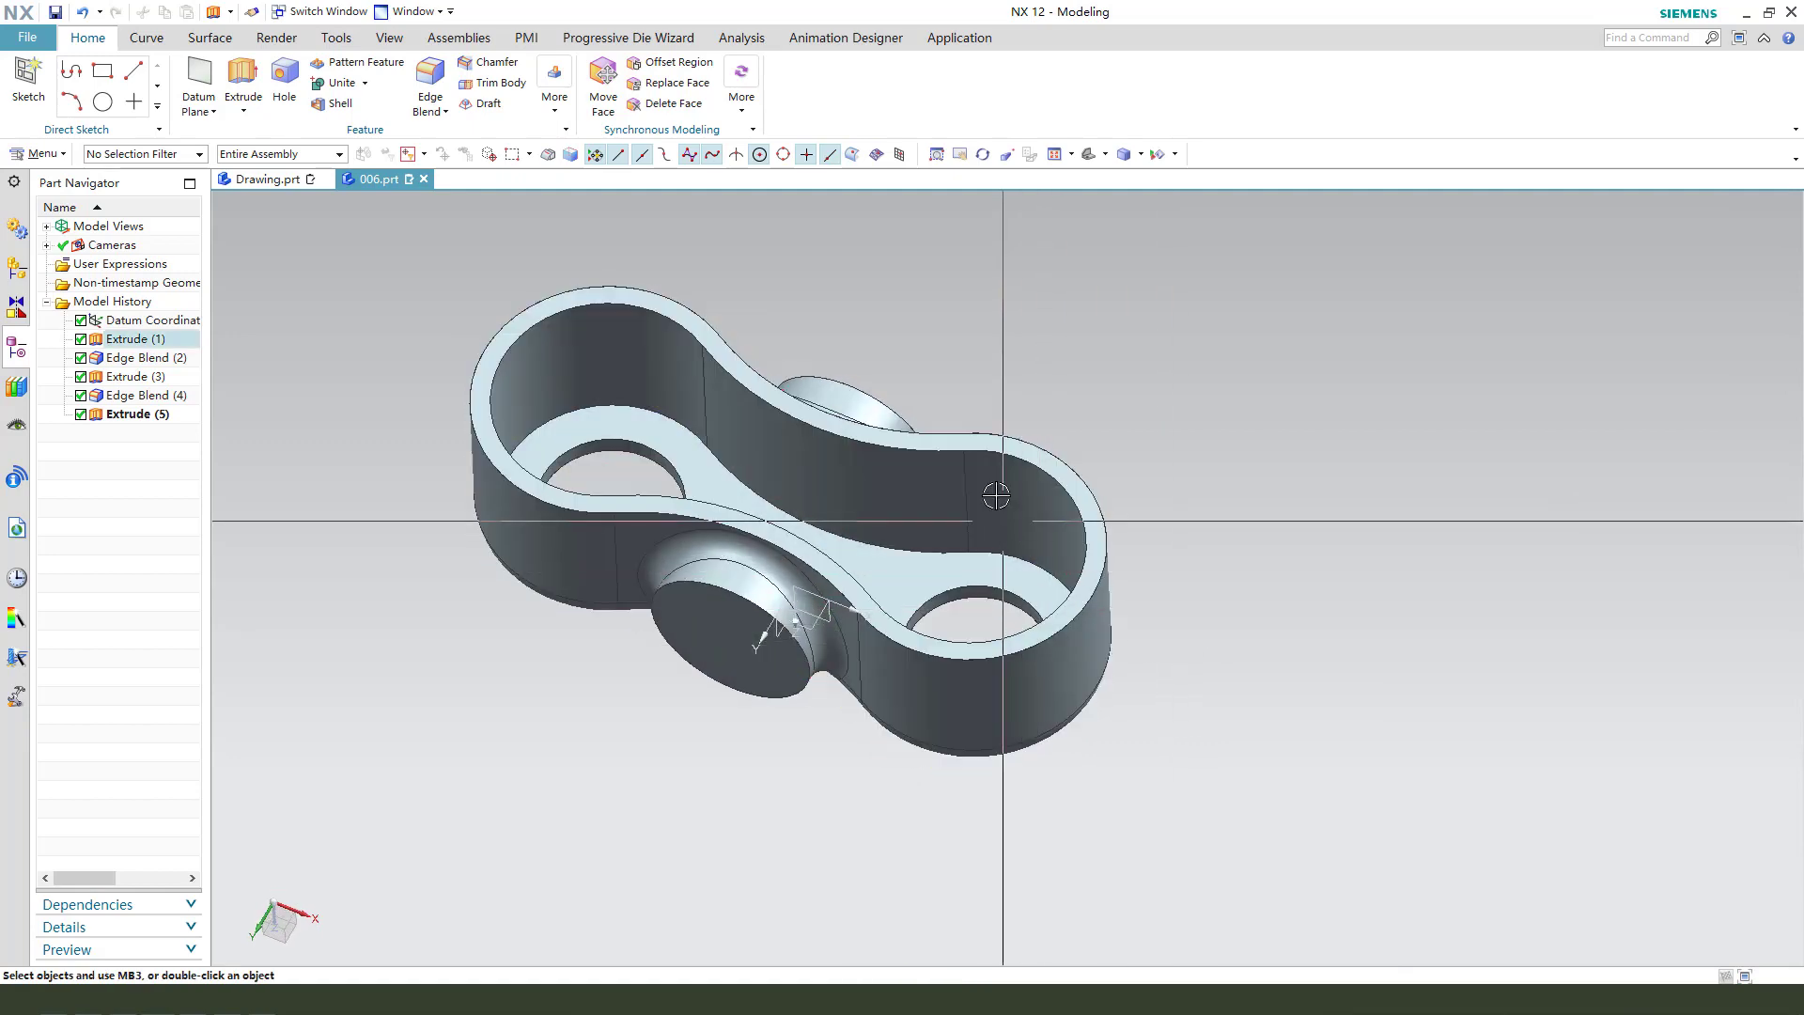
pyautogui.moveTo(922, 369); pyautogui.dragTo(918, 403, button='middle')
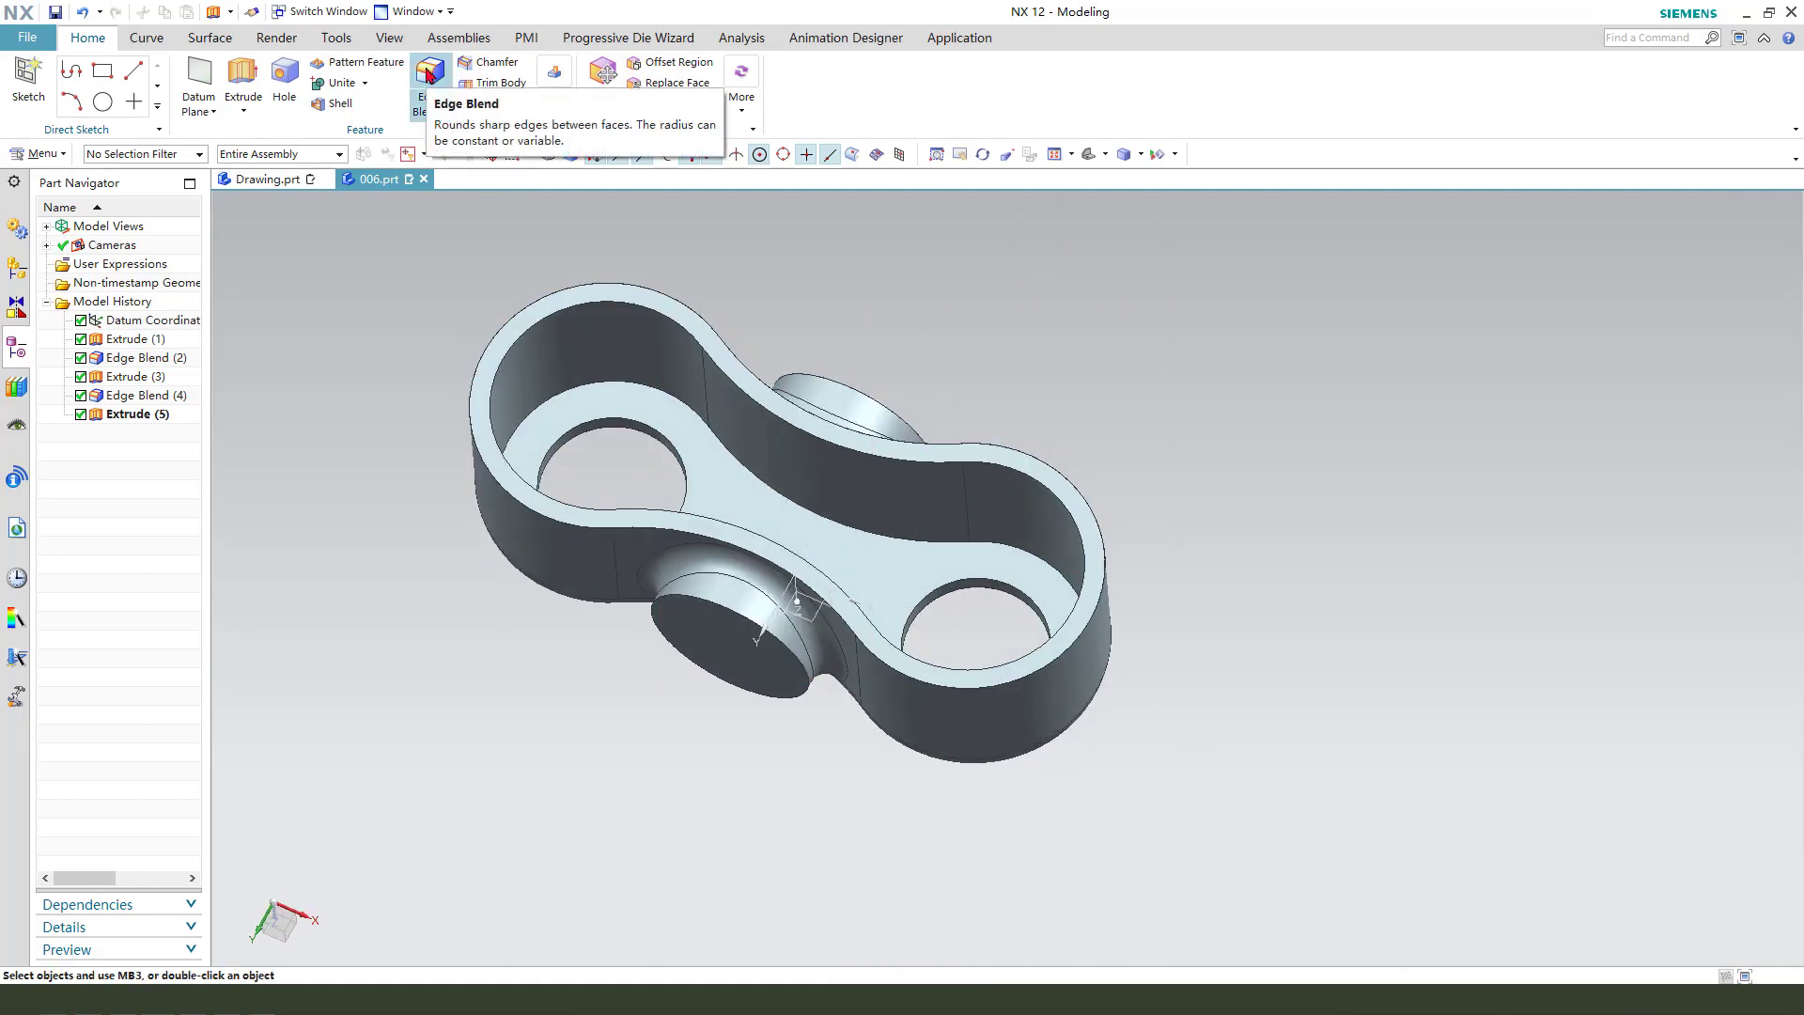
pyautogui.click(430, 75)
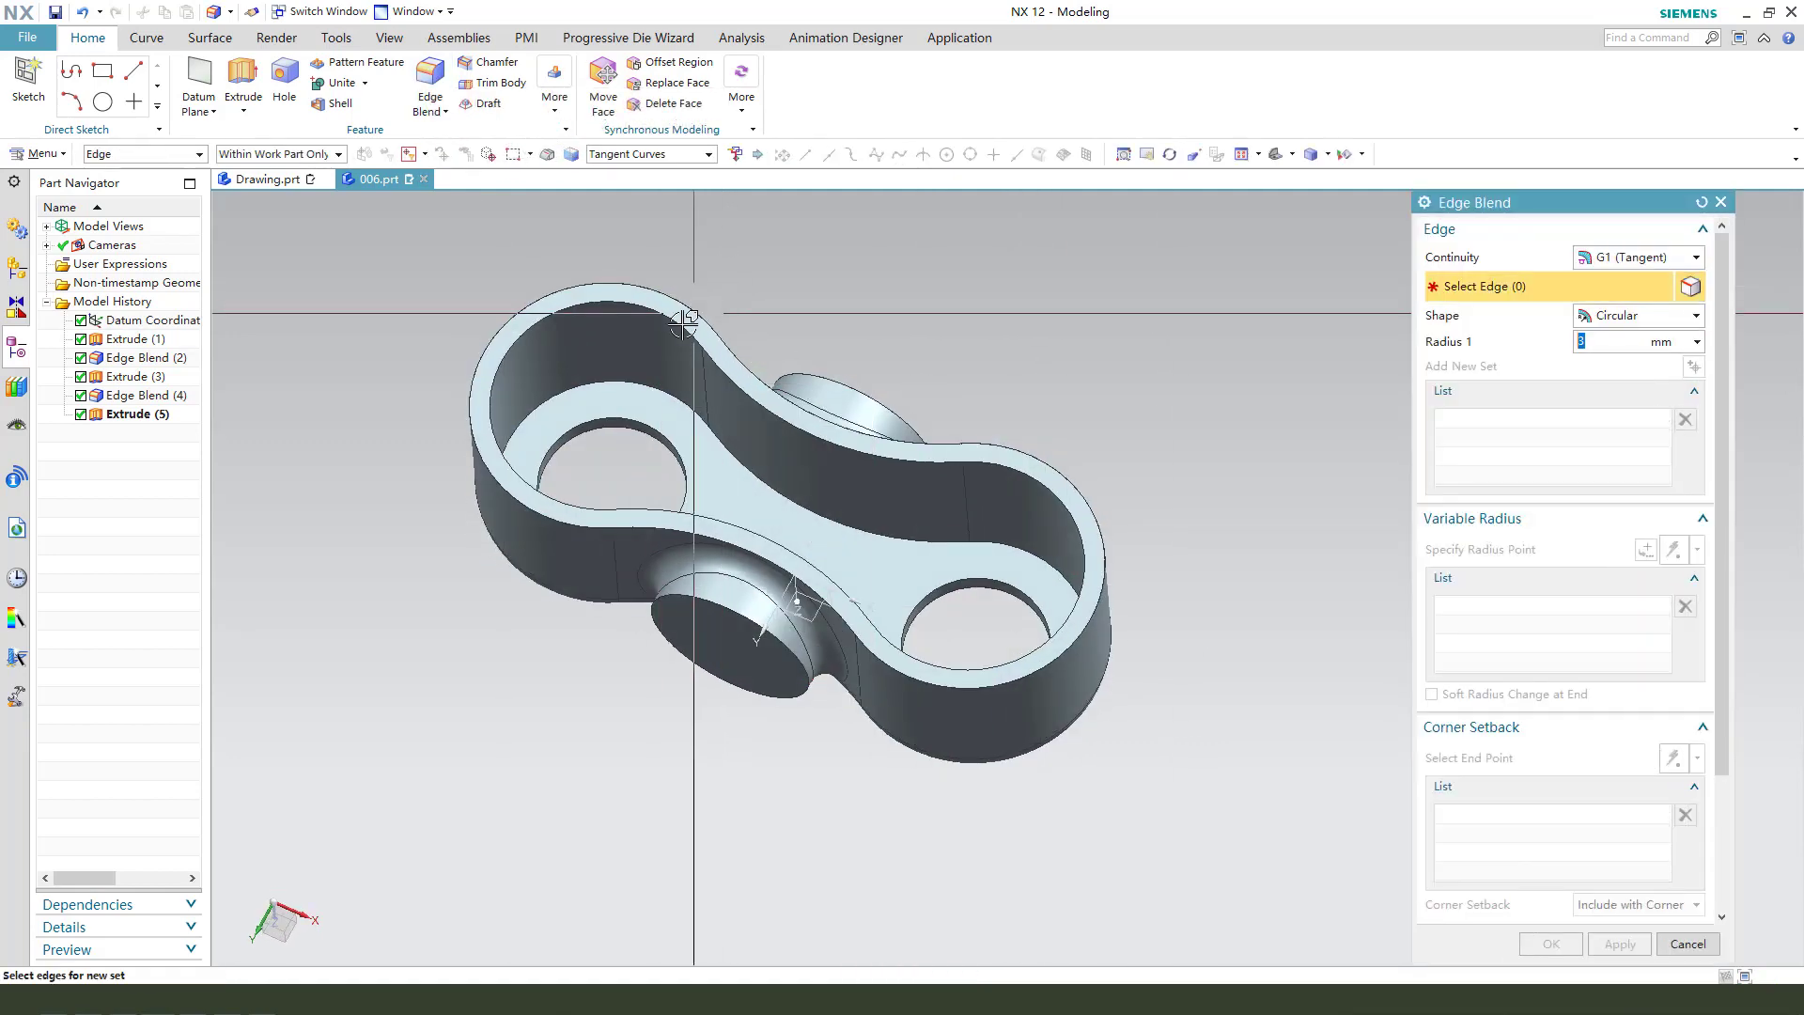
pyautogui.click(642, 376)
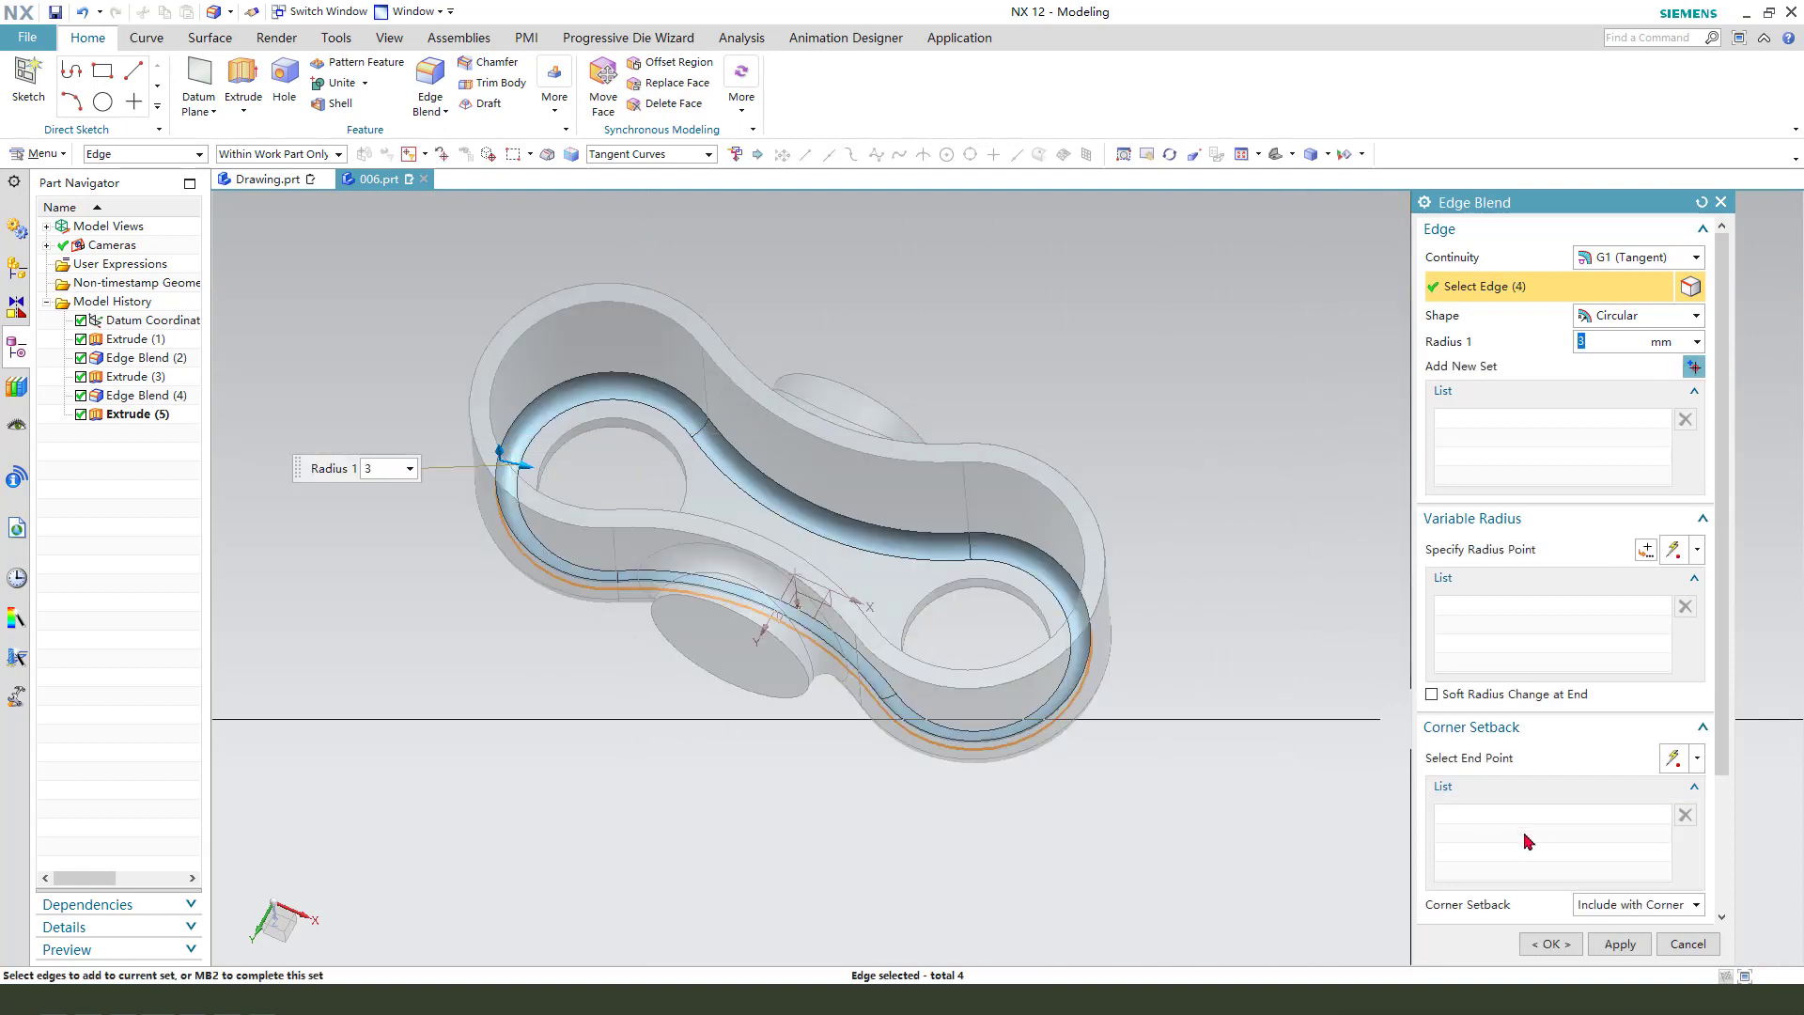
pyautogui.click(1550, 943)
# Step: Start an Extrude with a sketch on the datum XZ plane and draw a circle about 14 mm across, concentric with the cross cylinder
pyautogui.moveTo(877, 419); pyautogui.dragTo(833, 651, button='middle')
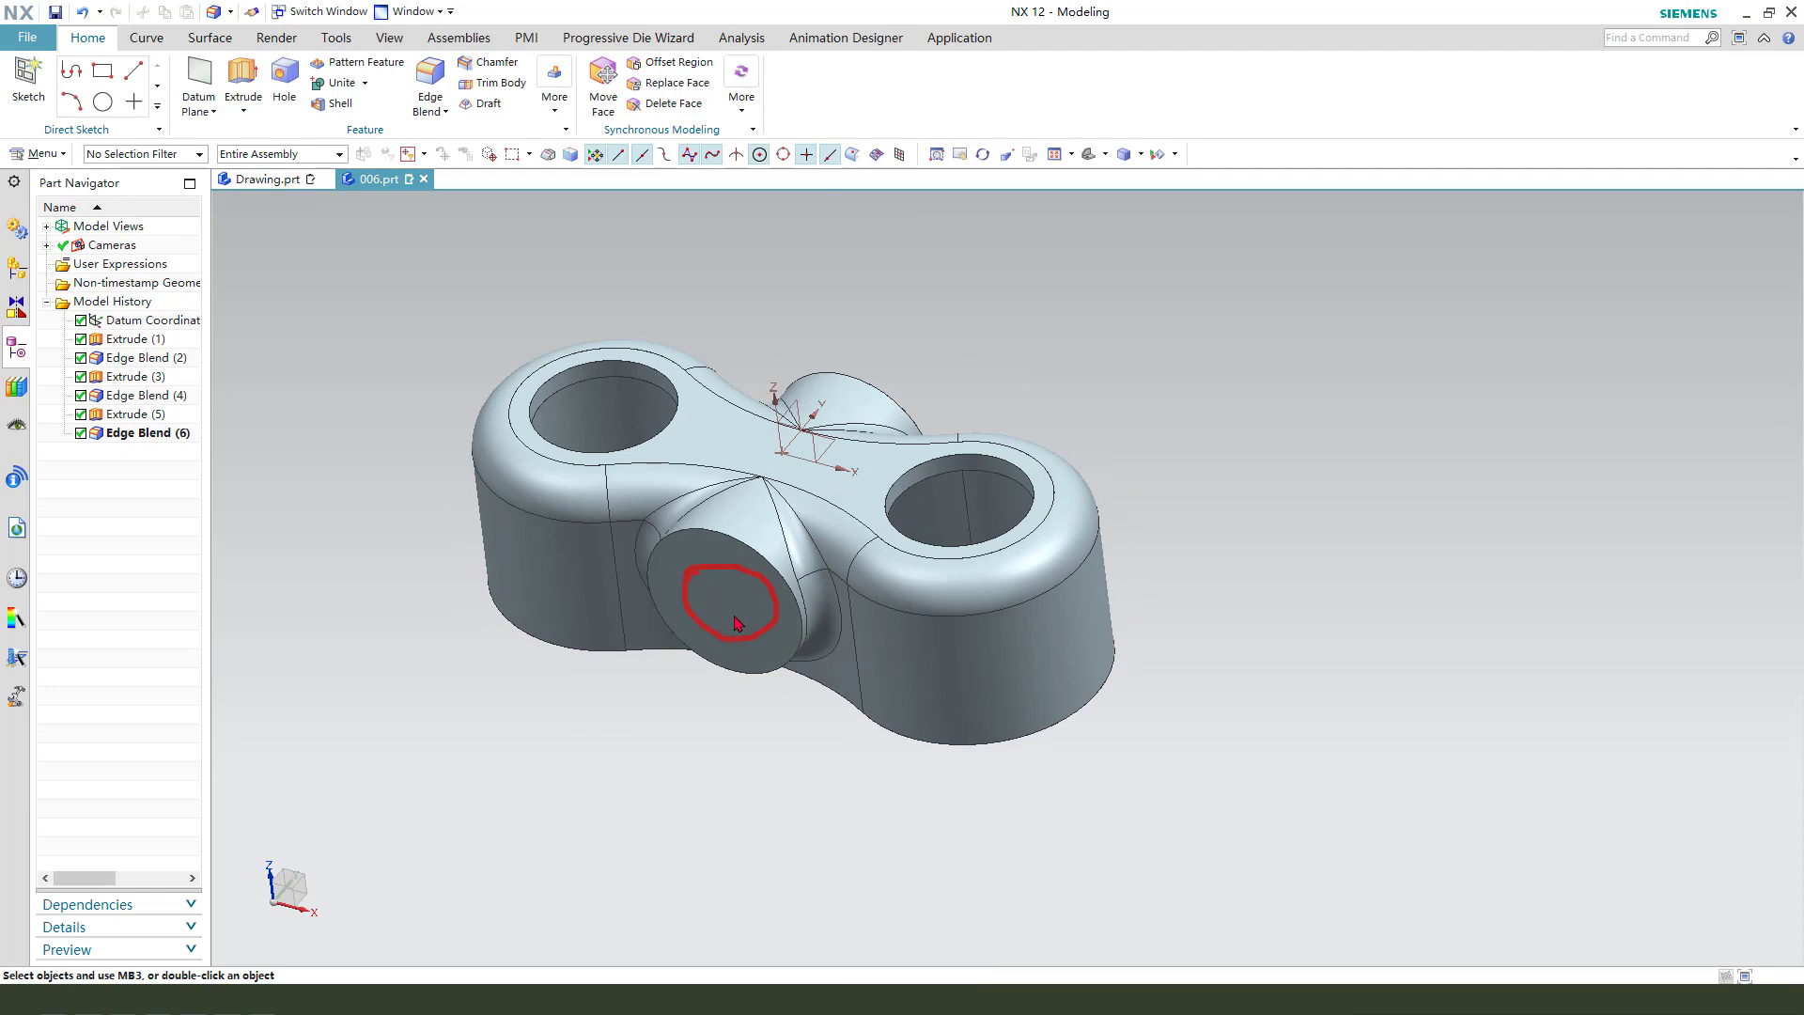
pyautogui.click(243, 90)
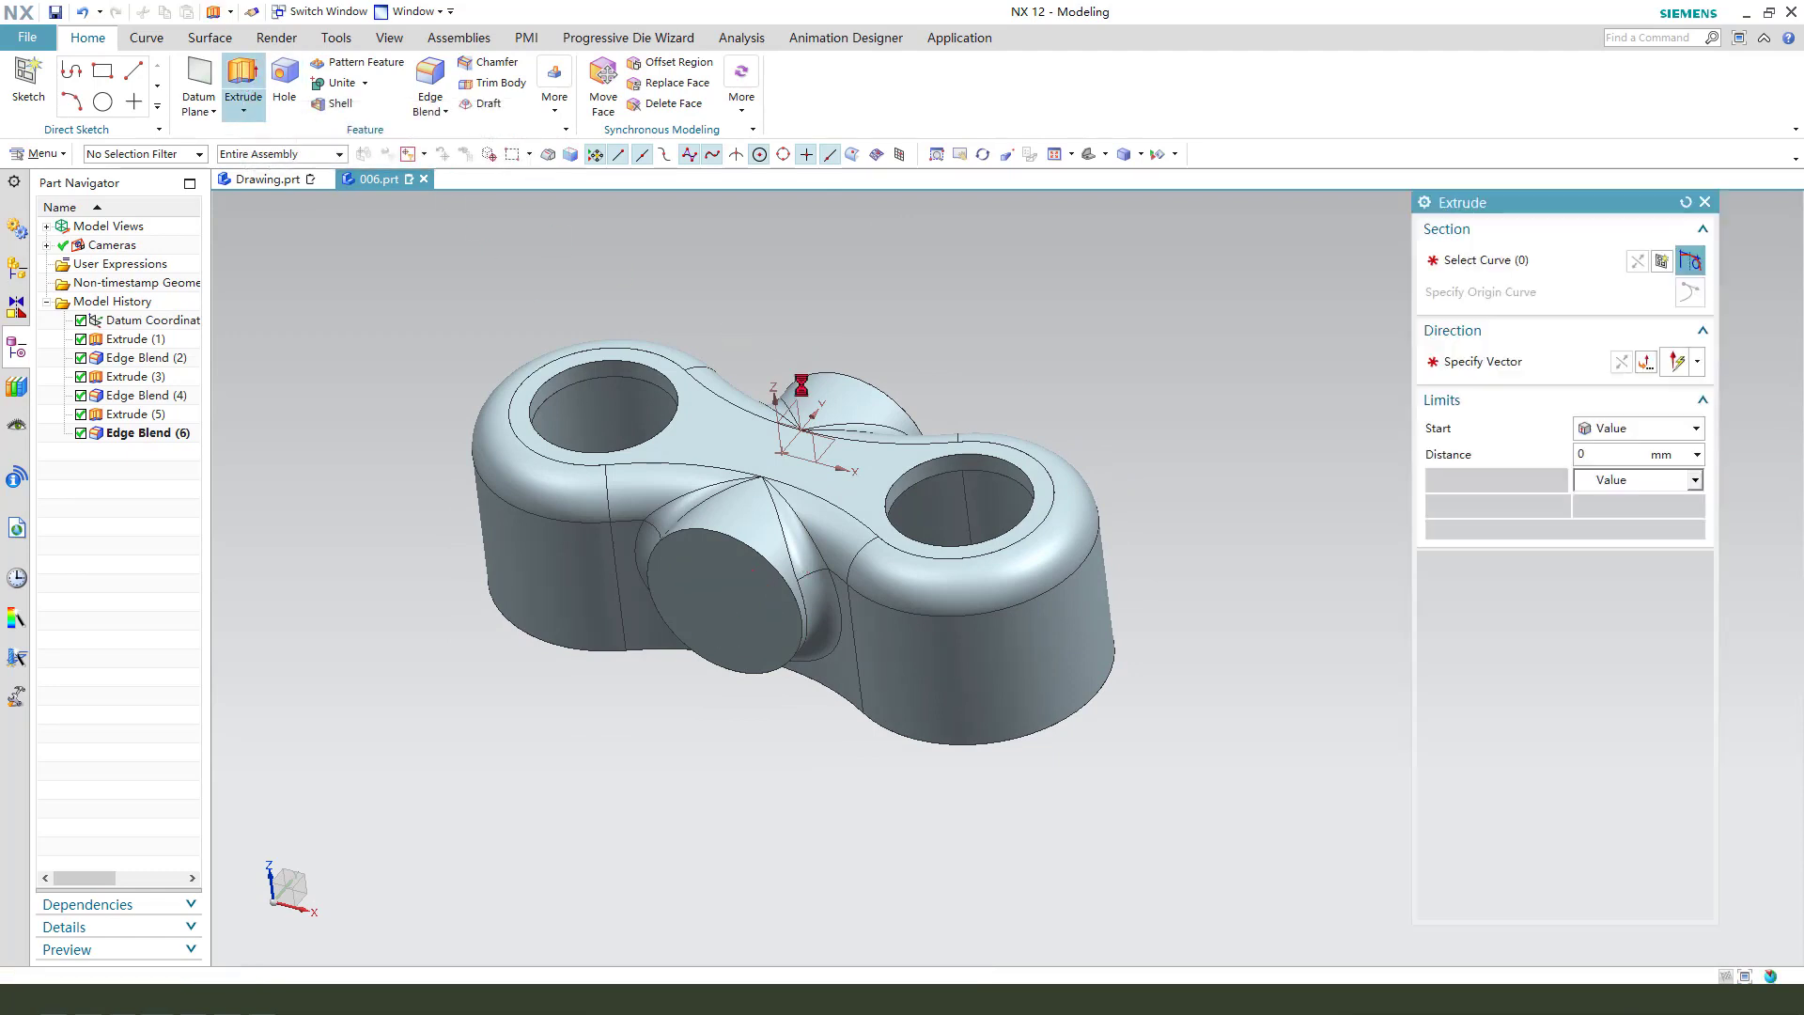
pyautogui.click(813, 441)
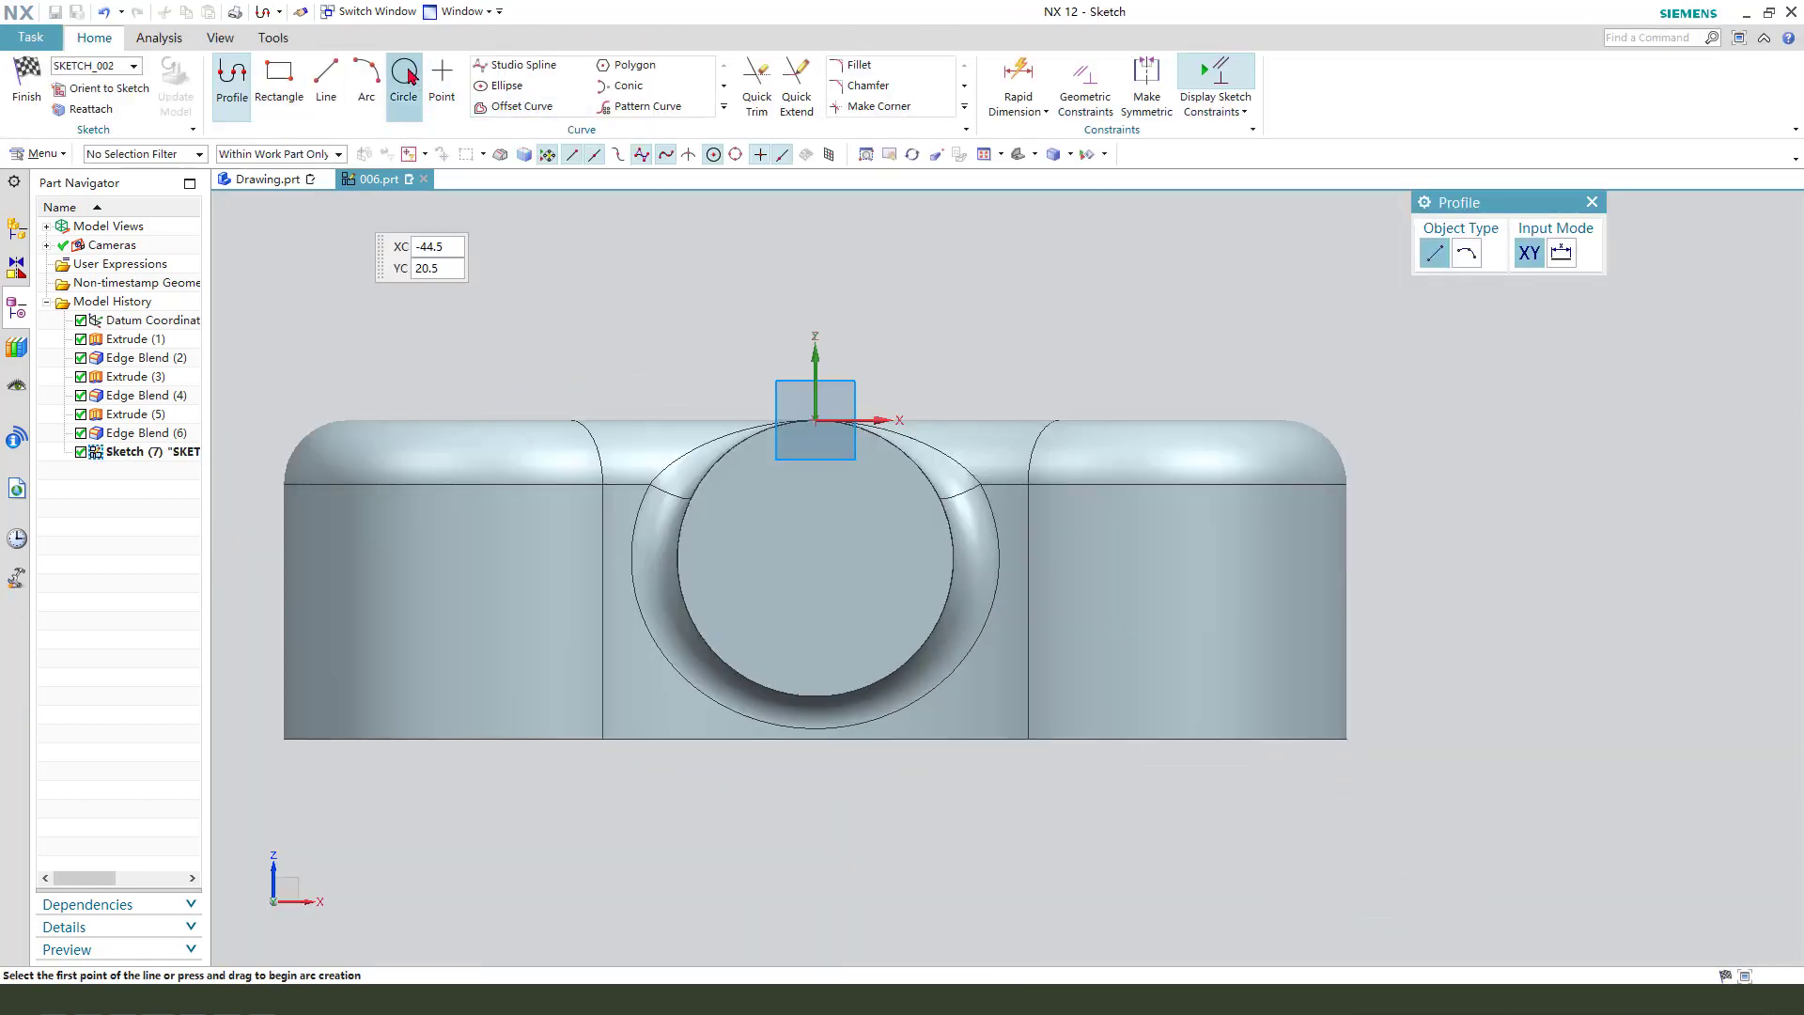
pyautogui.click(405, 73)
pyautogui.click(926, 641)
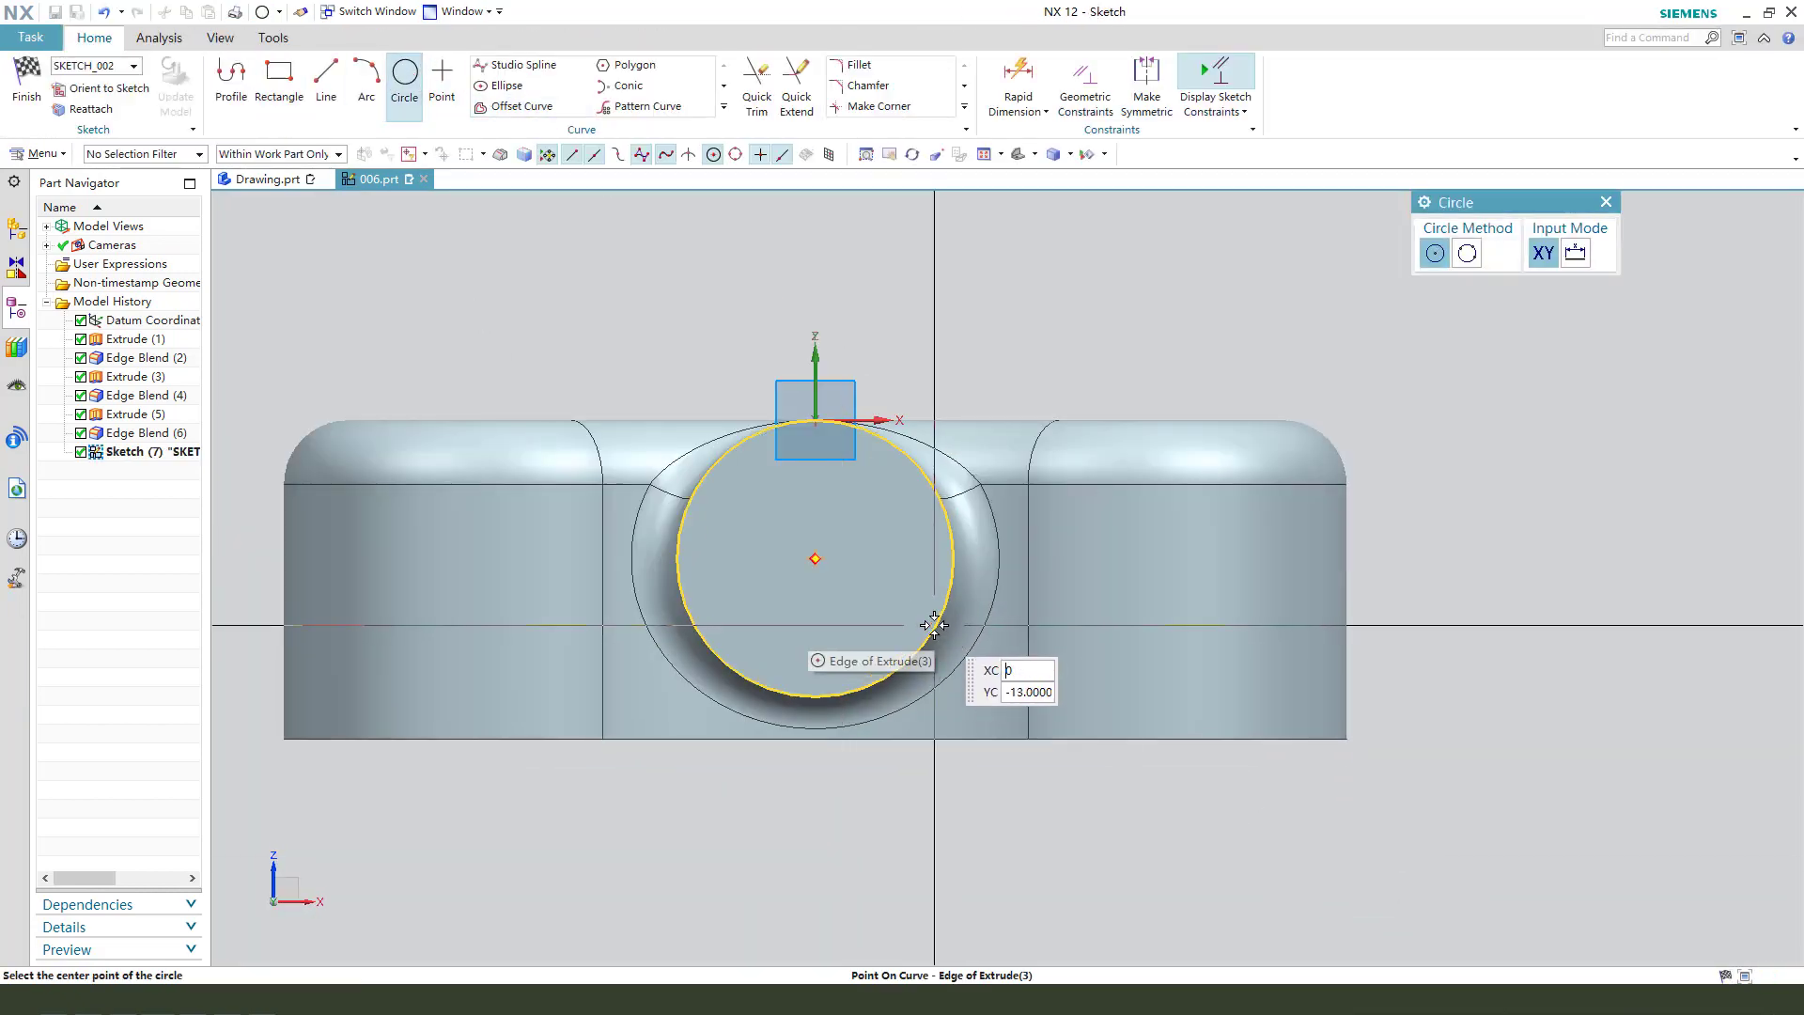
pyautogui.click(883, 583)
pyautogui.press('Escape')
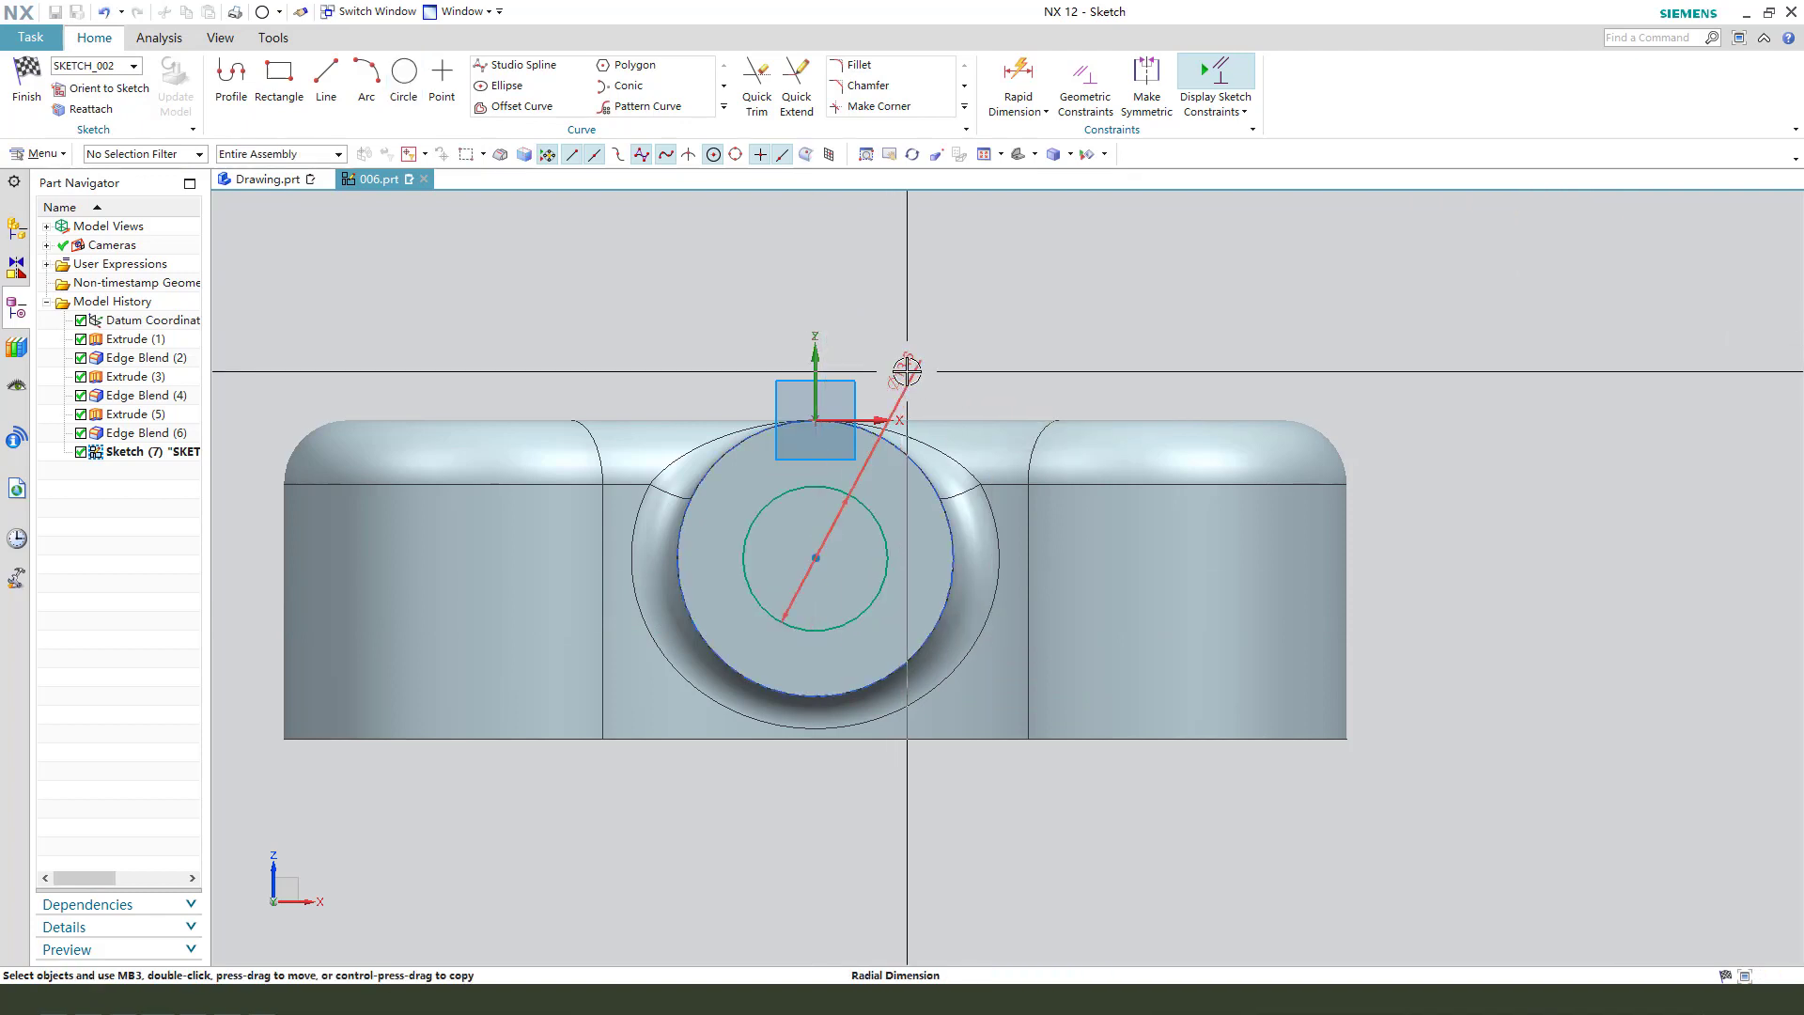
# Step: Set the circle's diameter to 16 mm and finish the sketch as the extrude section
pyautogui.click(907, 371)
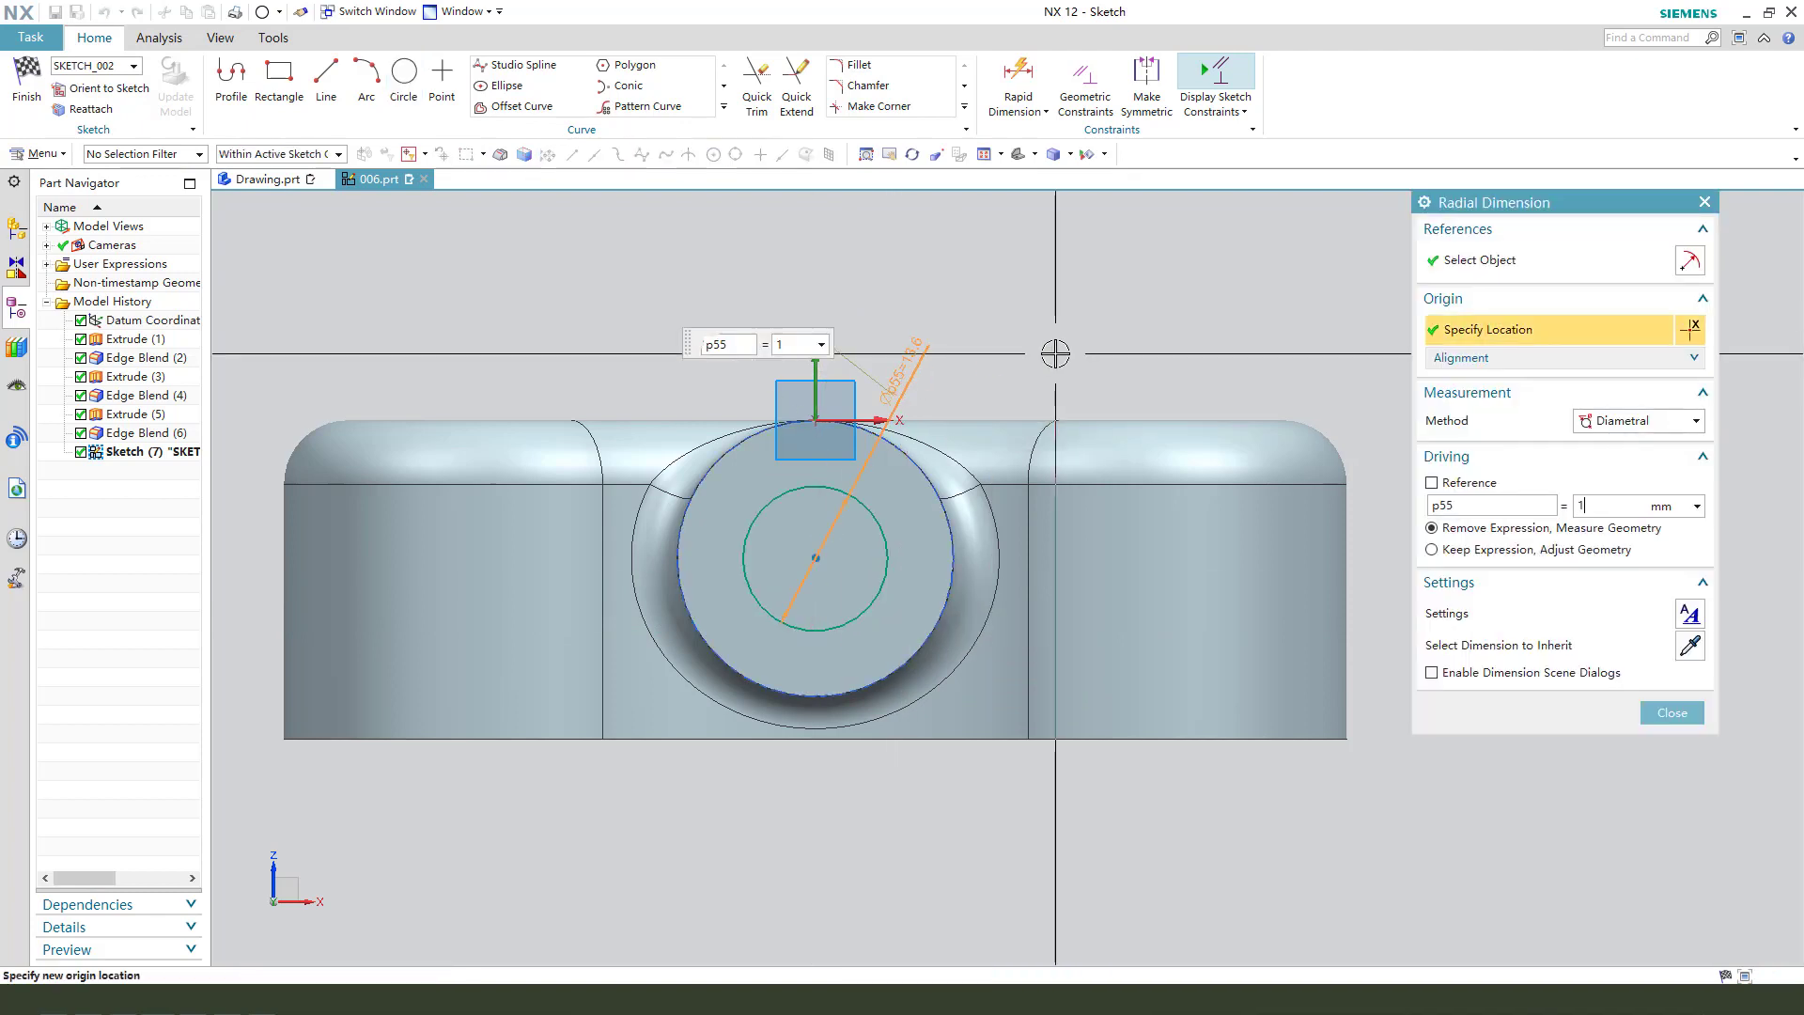
pyautogui.press('Return')
pyautogui.middleClick(946, 367)
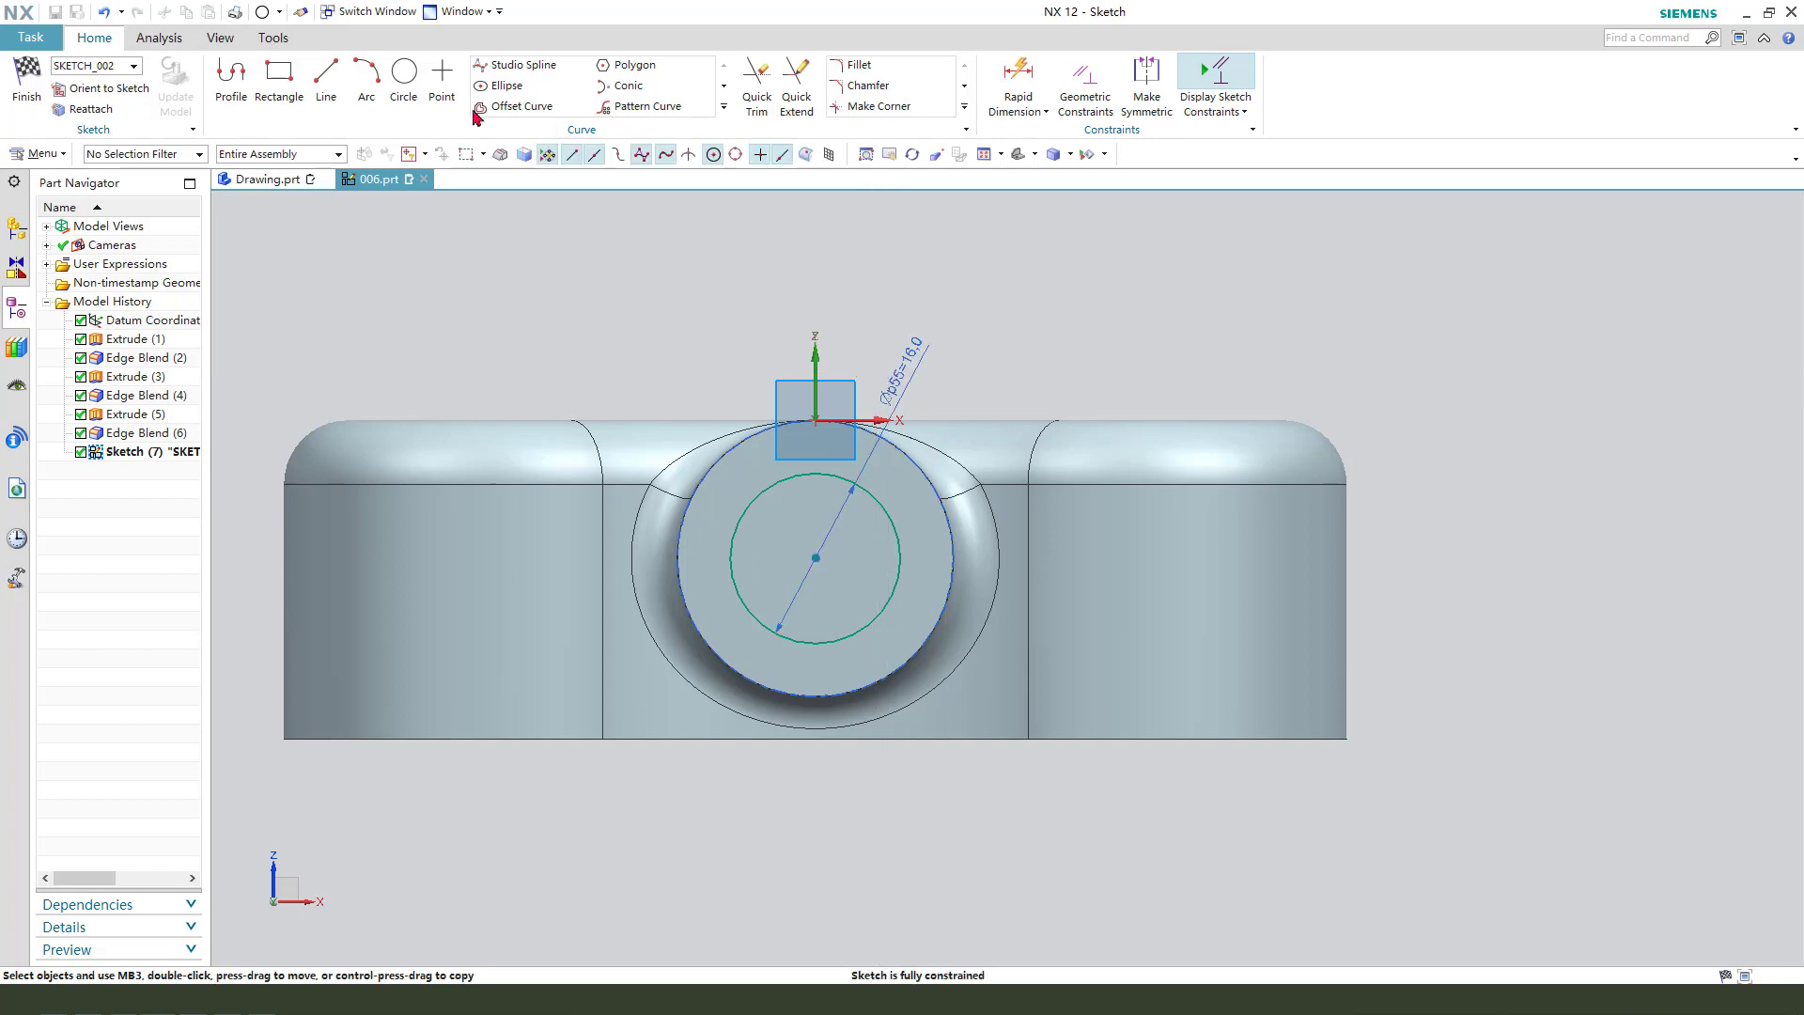
pyautogui.click(46, 89)
pyautogui.press('x')
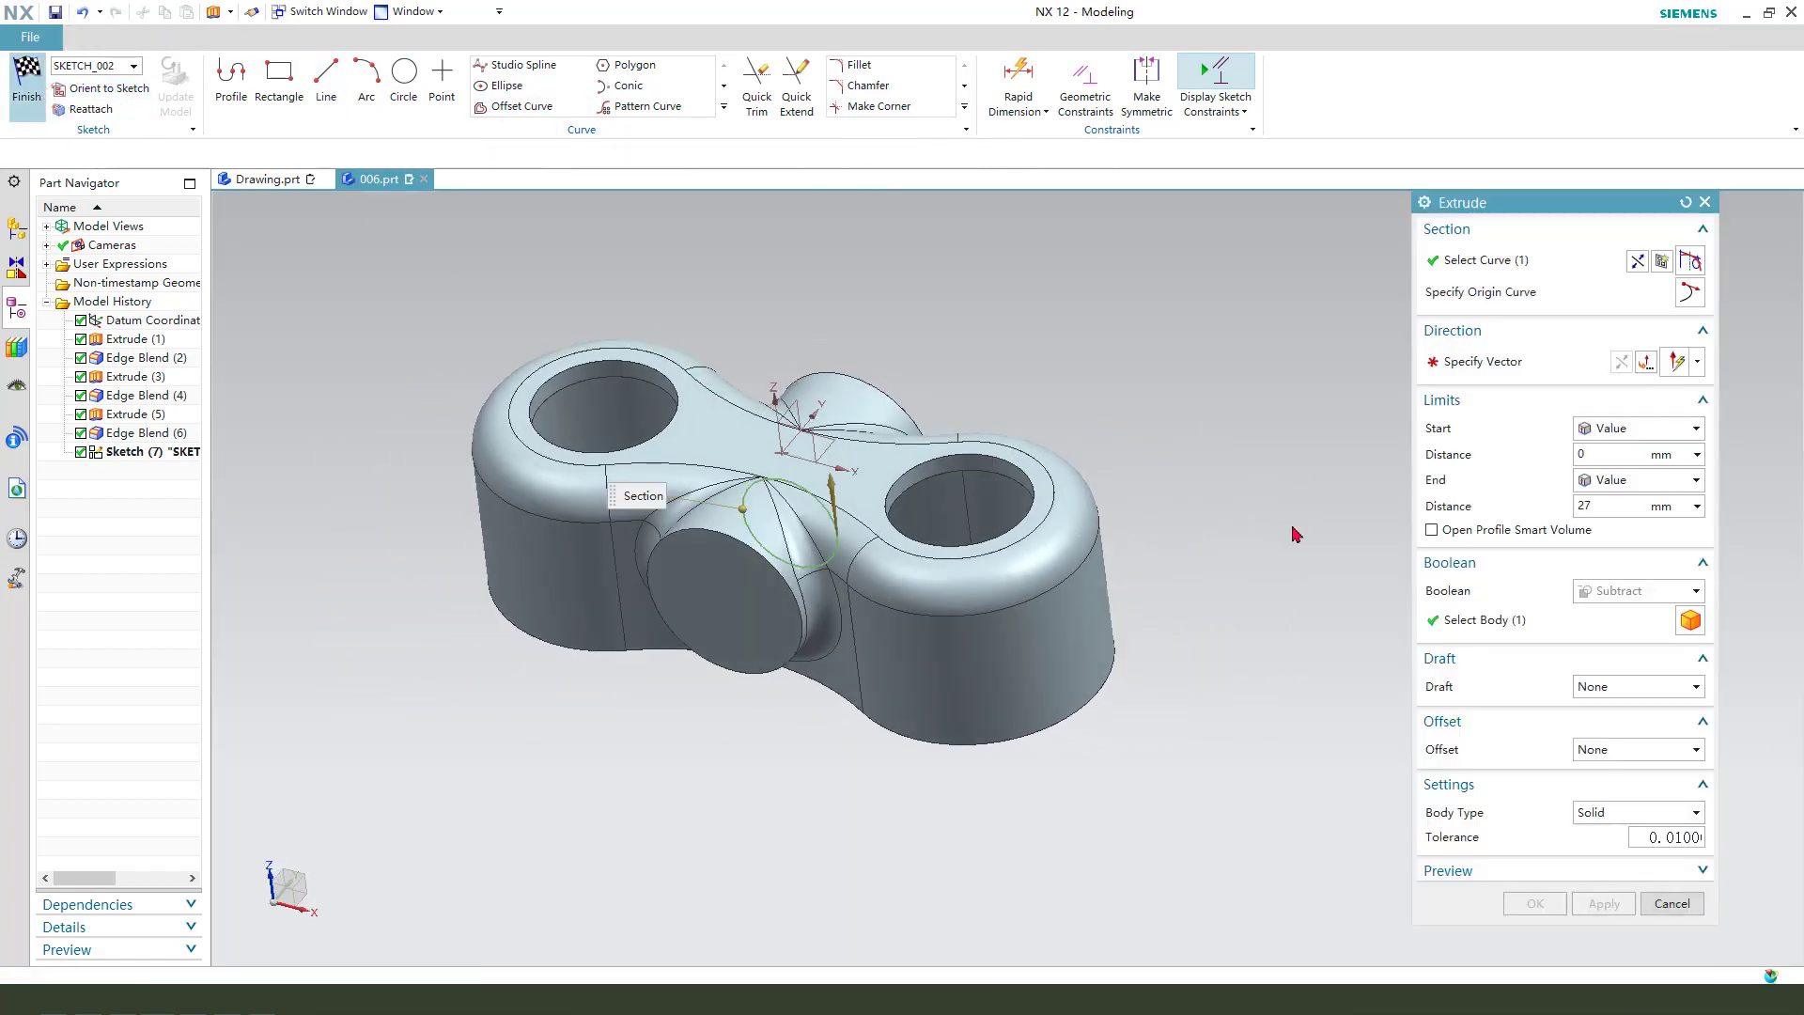
# Step: Subtract the circle from the body with both the start and end limits set to Through All
pyautogui.click(1633, 486)
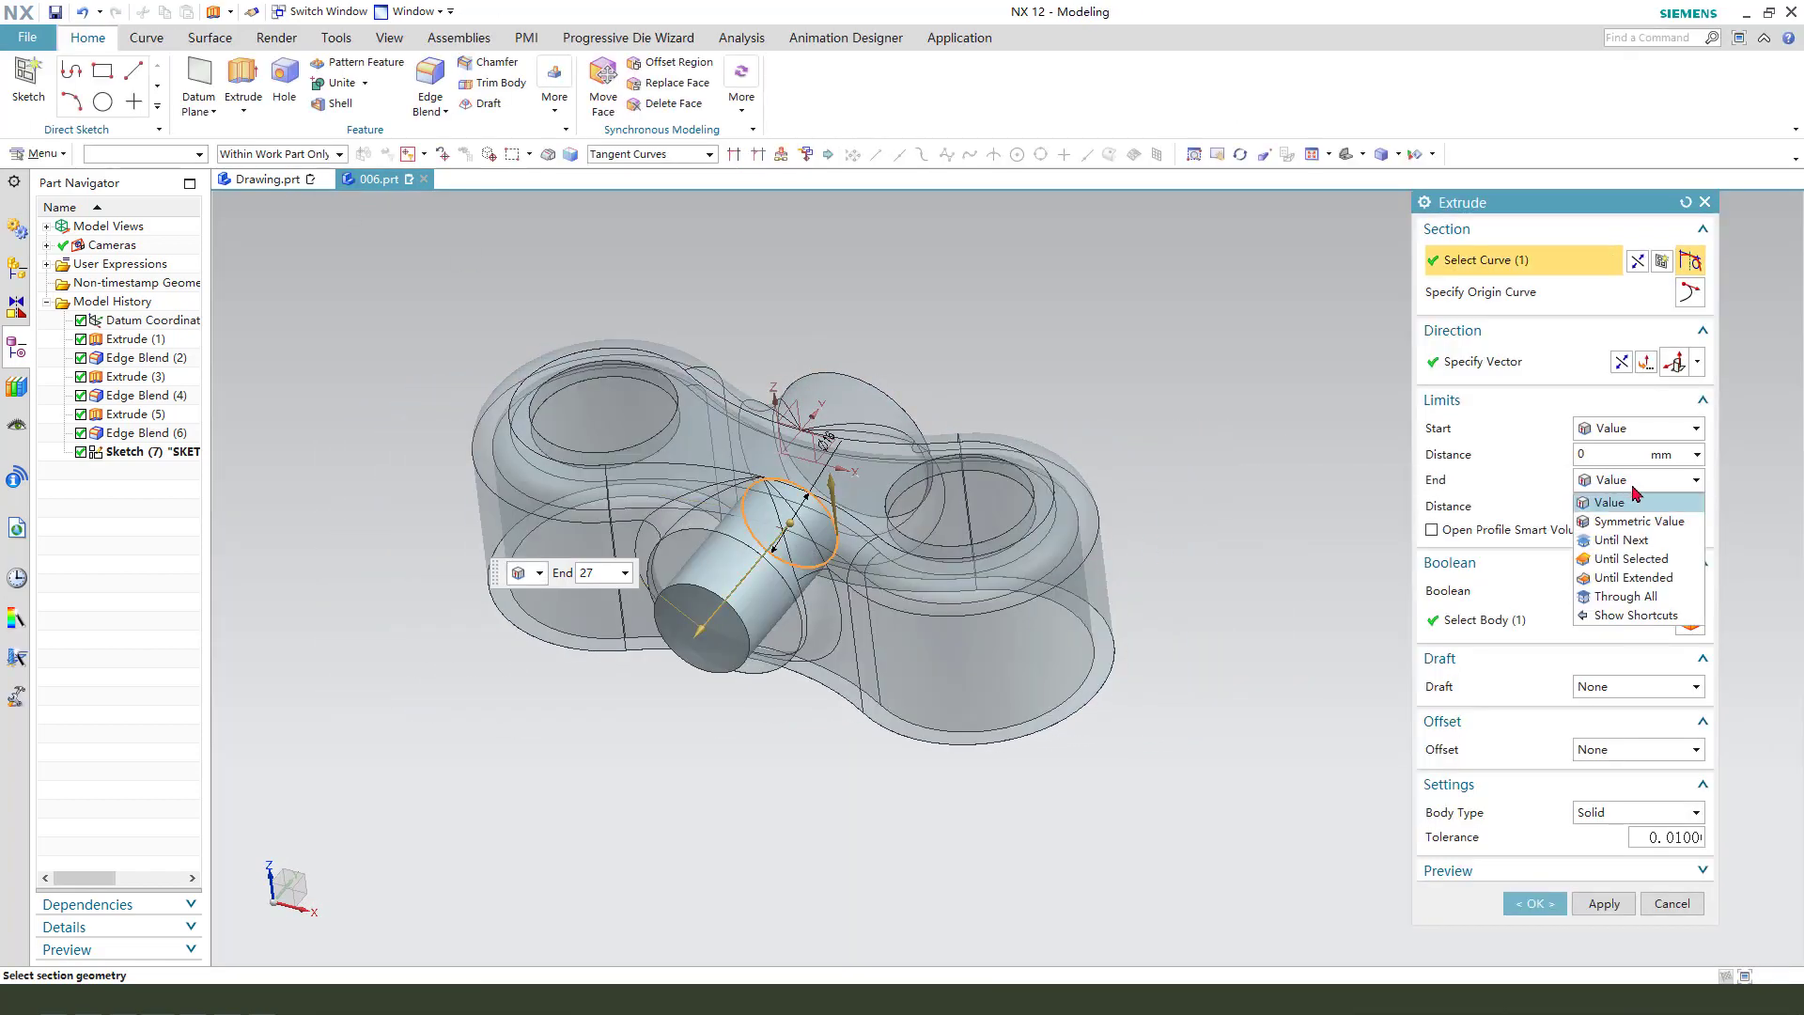
pyautogui.click(1623, 598)
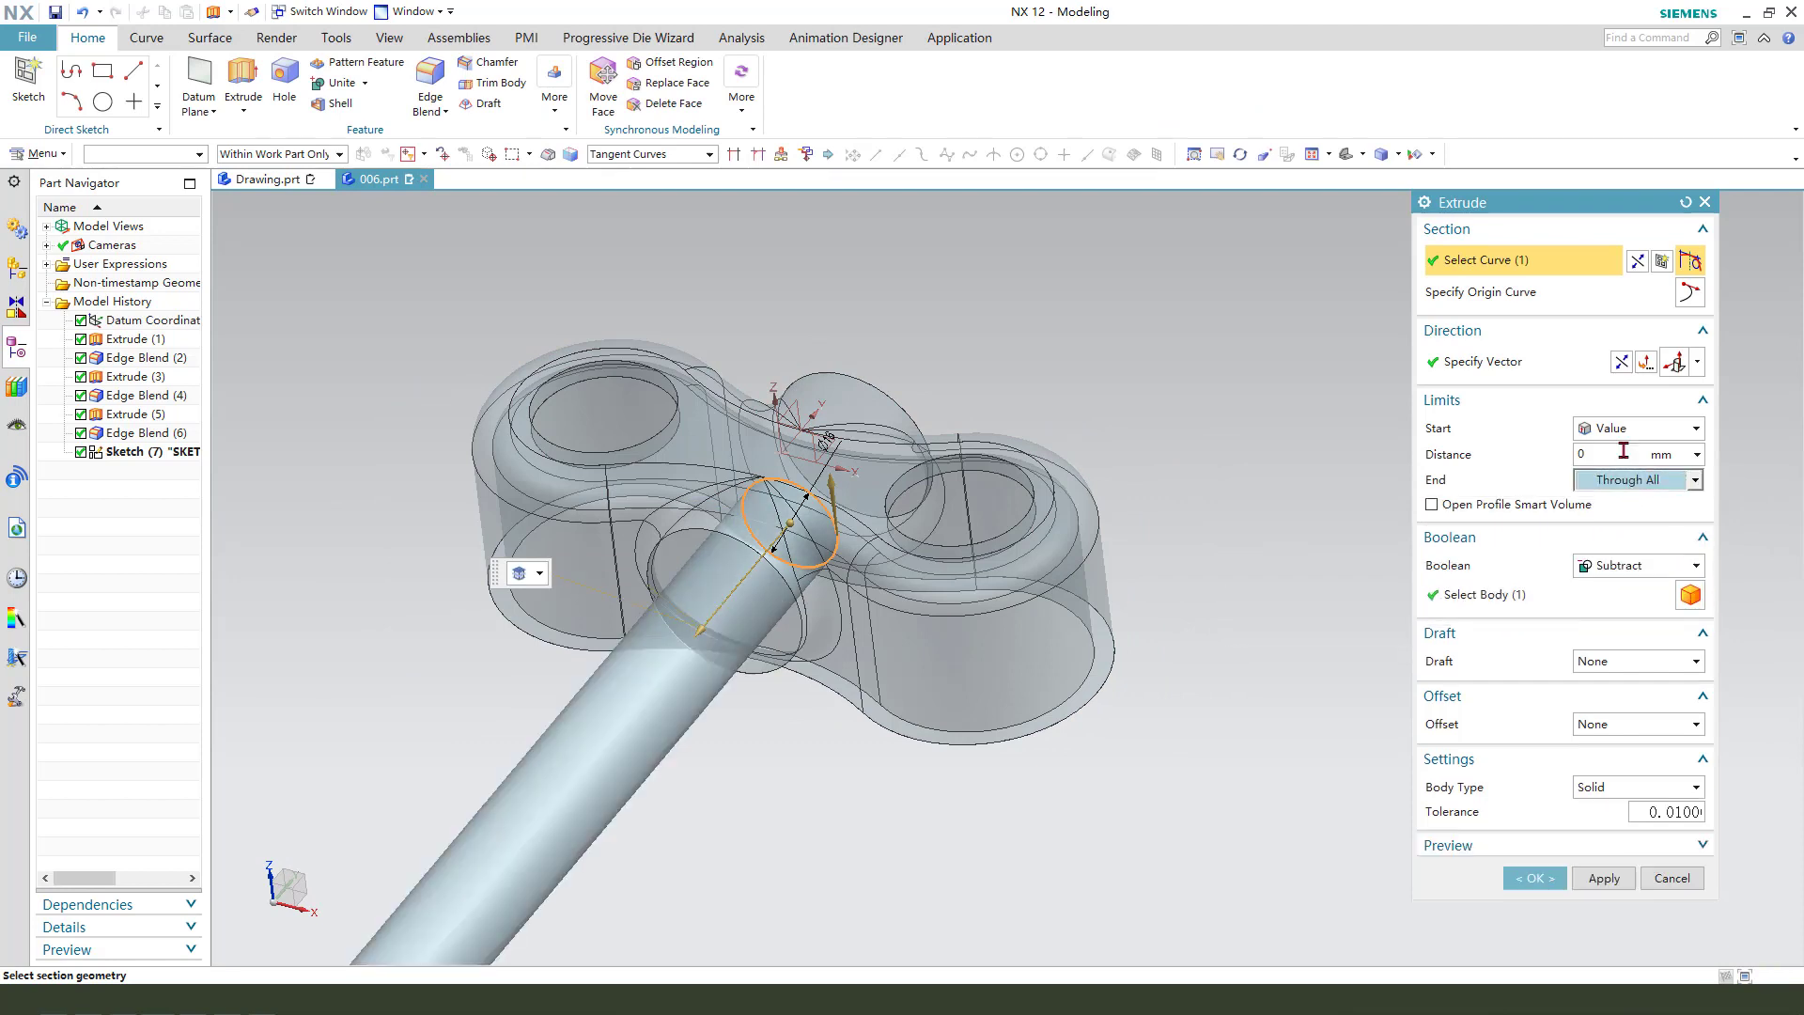
pyautogui.click(1625, 428)
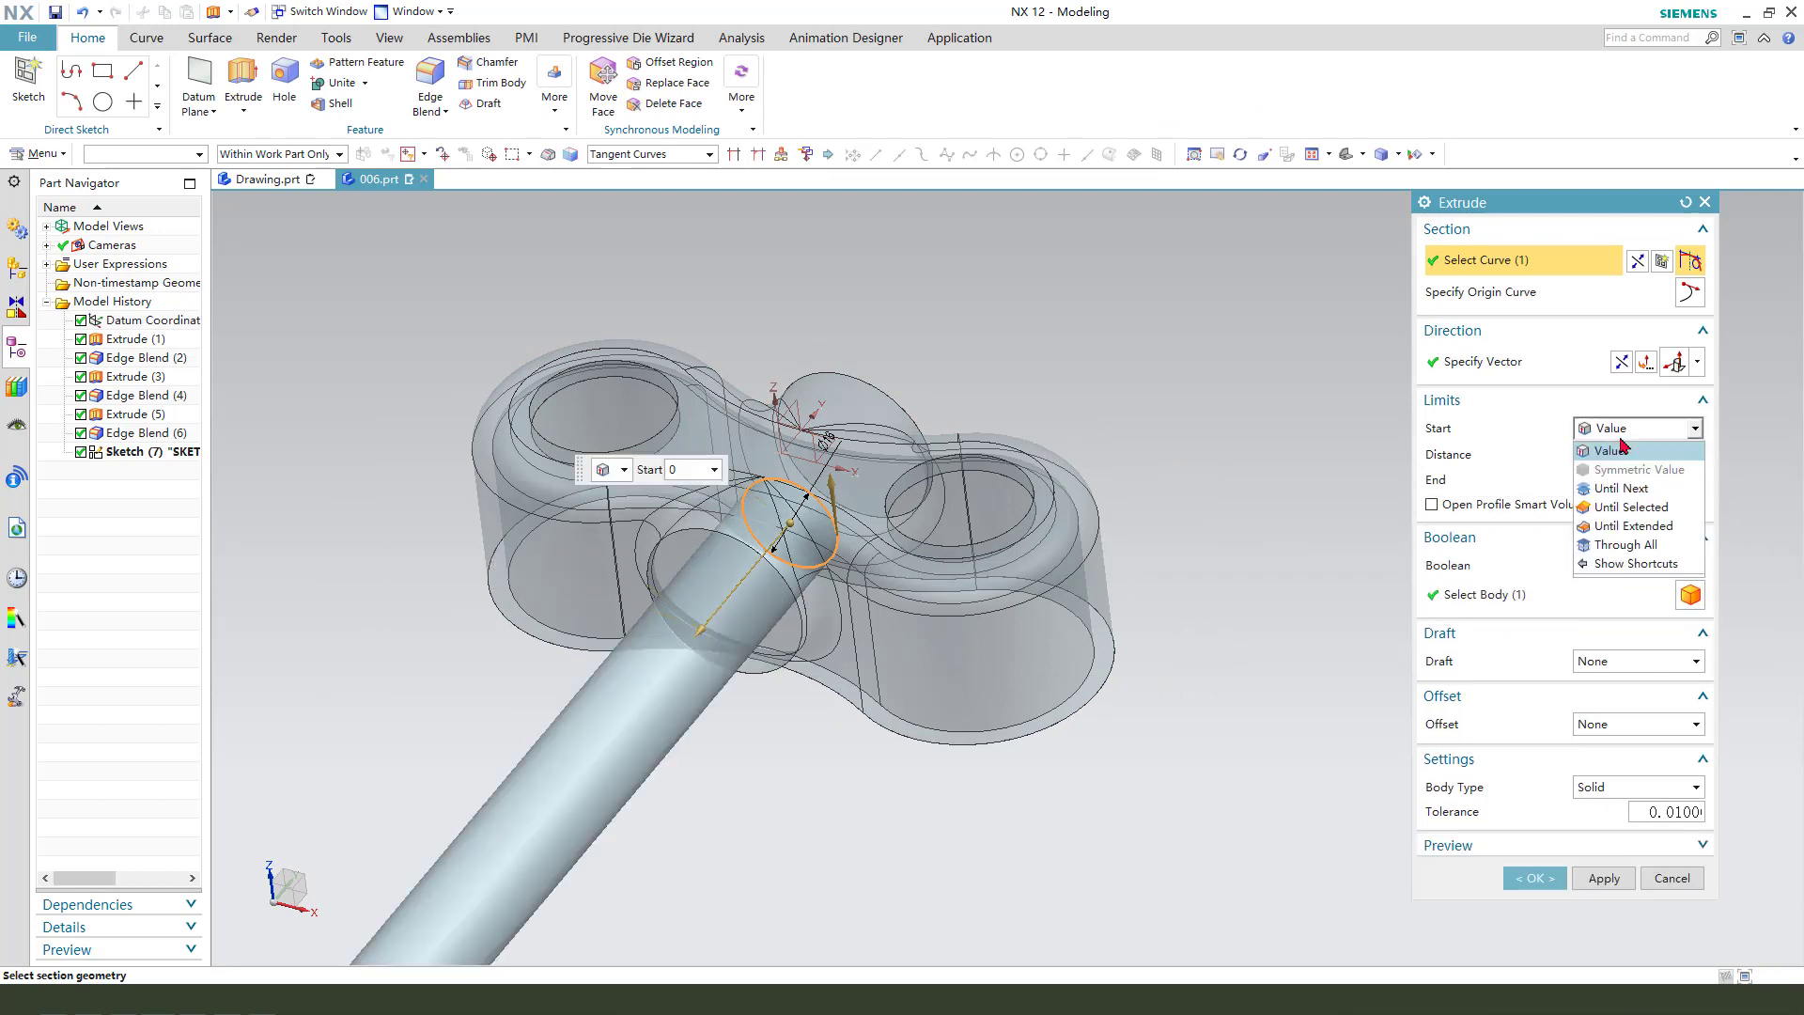
pyautogui.click(1630, 545)
pyautogui.scroll(-2, 1272, 685)
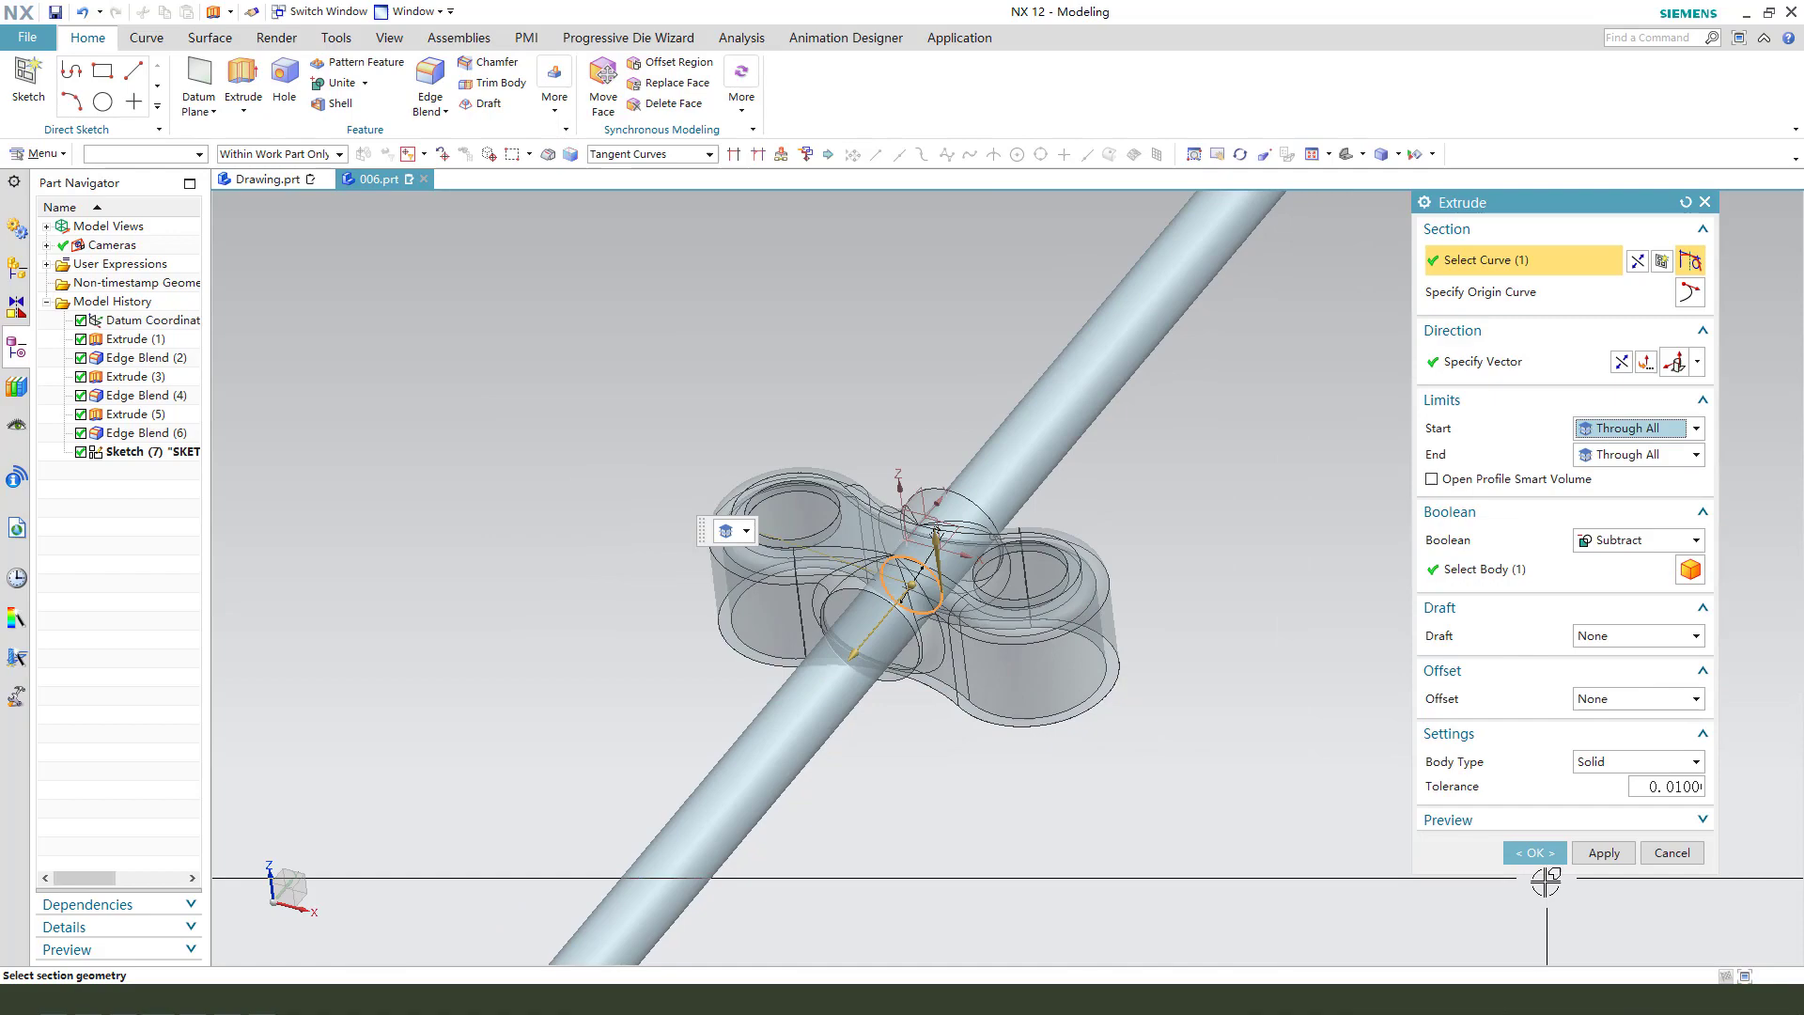
pyautogui.click(1534, 852)
# Step: Switch to the Drawing part and examine the Phase 2 pipe connector sheet, especially the front view and Section B-B
pyautogui.scroll(2, 974, 728)
pyautogui.moveTo(976, 728)
pyautogui.mouseDown(button='middle')
pyautogui.moveTo(1054, 476)
pyautogui.moveTo(1011, 563)
pyautogui.moveTo(976, 722)
pyautogui.moveTo(940, 756)
pyautogui.moveTo(877, 753)
pyautogui.moveTo(970, 572)
pyautogui.moveTo(930, 719)
pyautogui.mouseUp(button='middle')
pyautogui.click(253, 183)
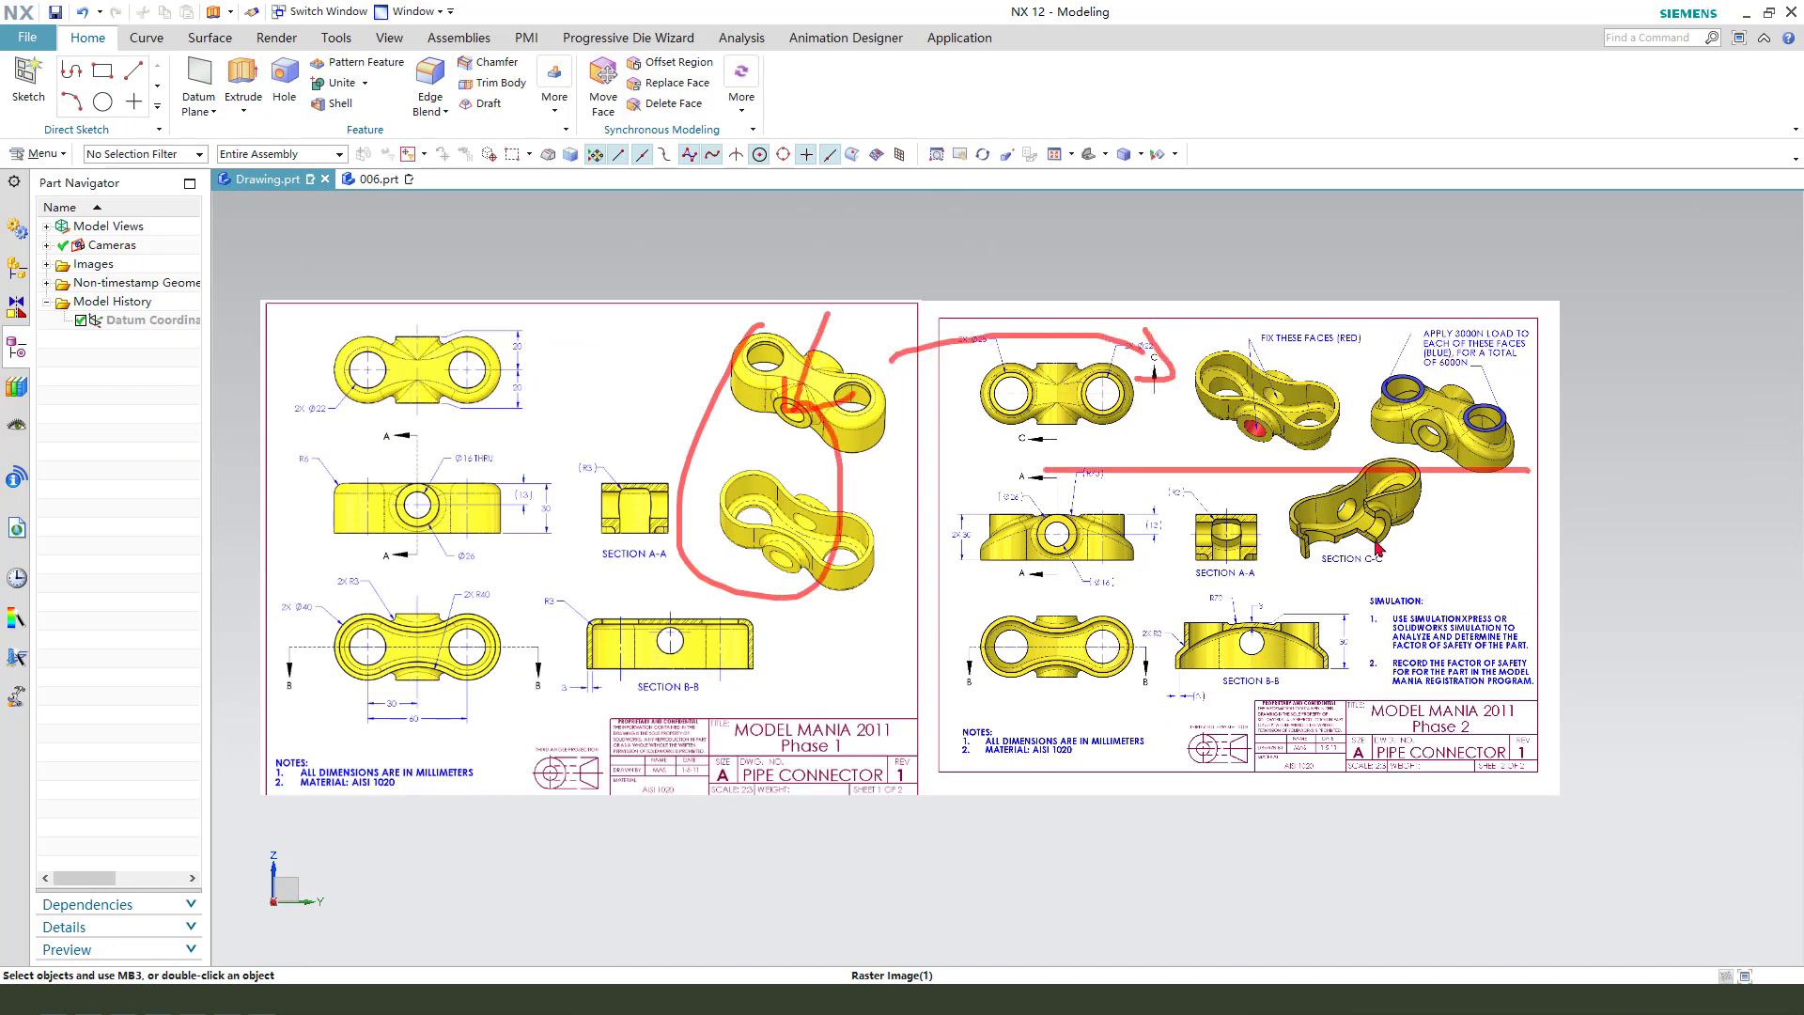
pyautogui.press('Escape')
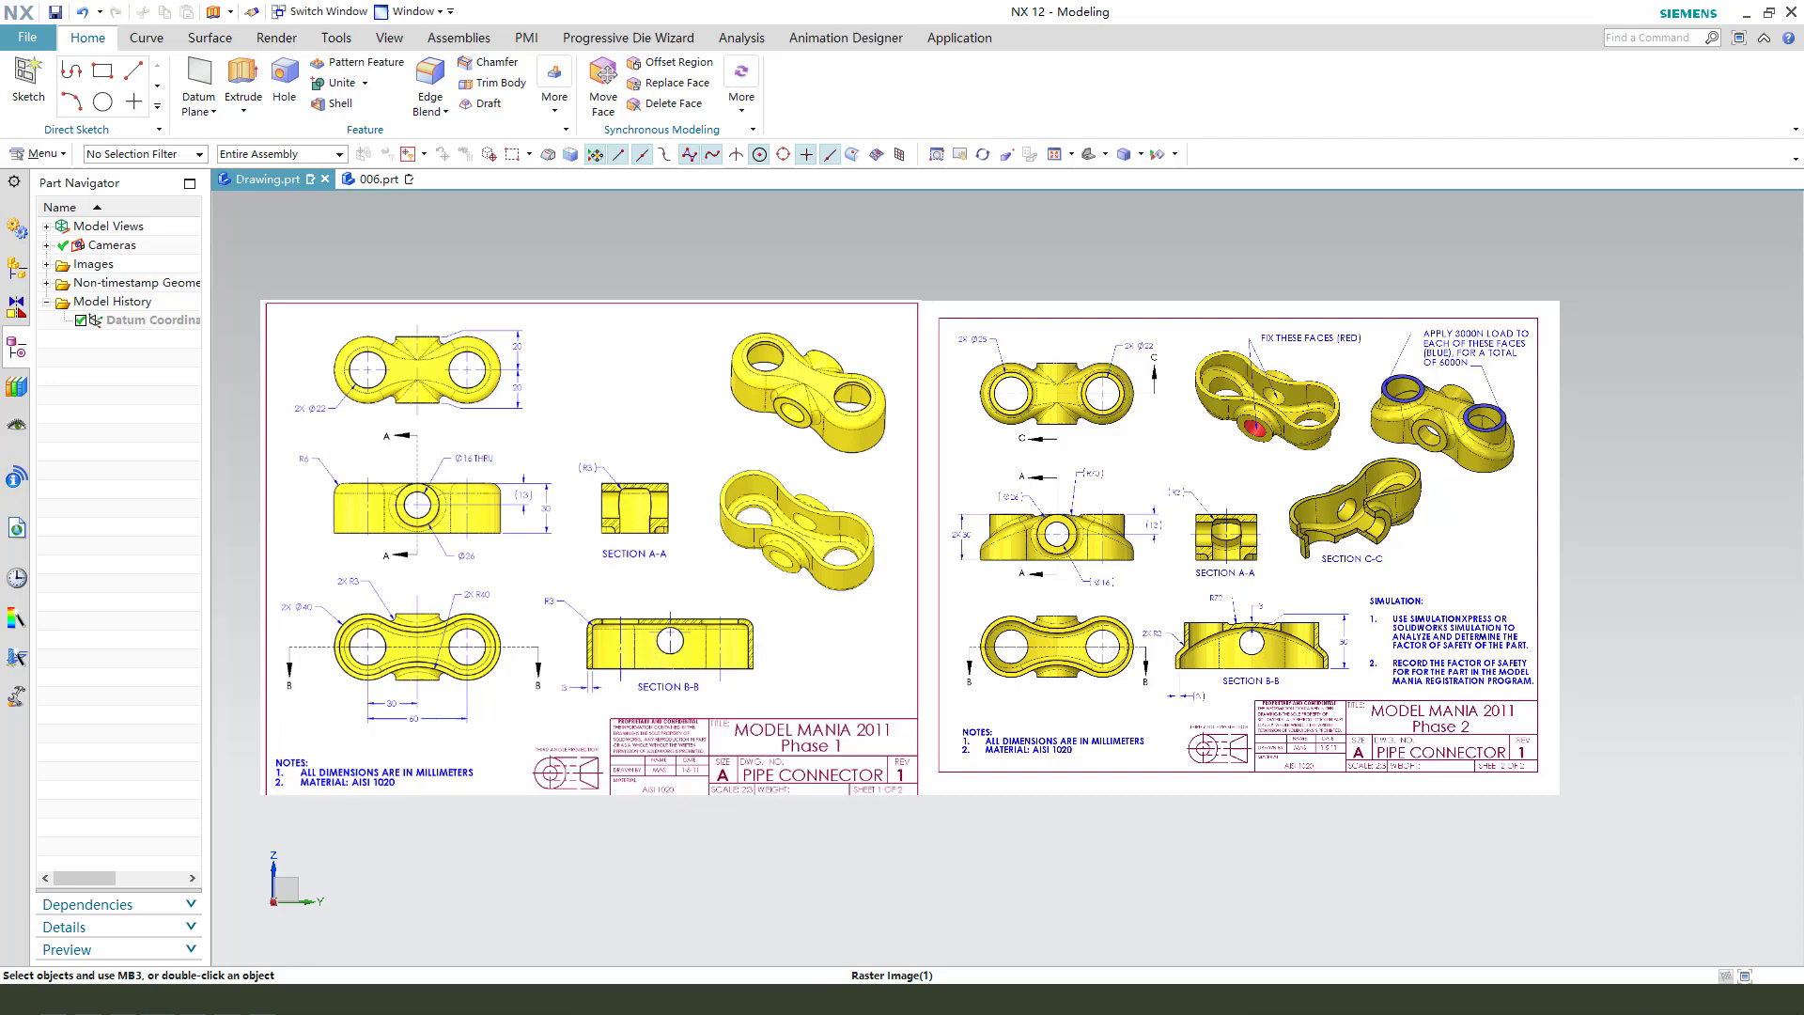
pyautogui.scroll(4, 979, 656)
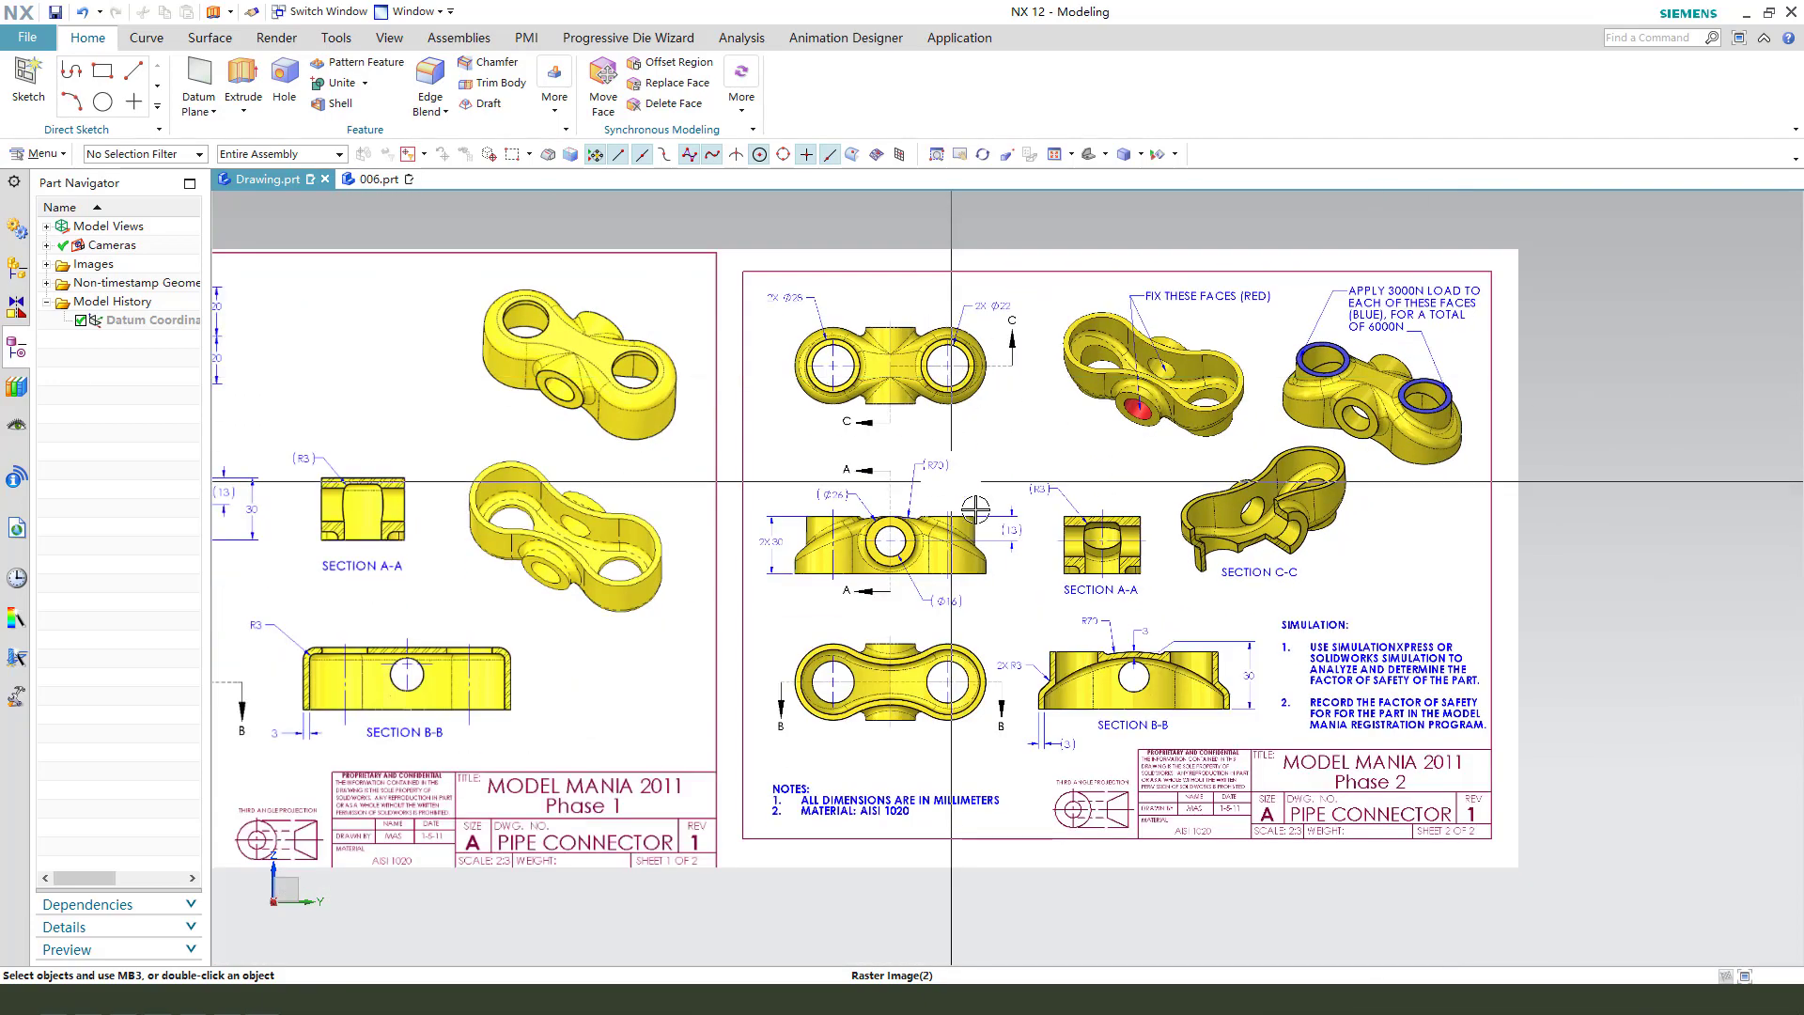
pyautogui.scroll(1, 877, 588)
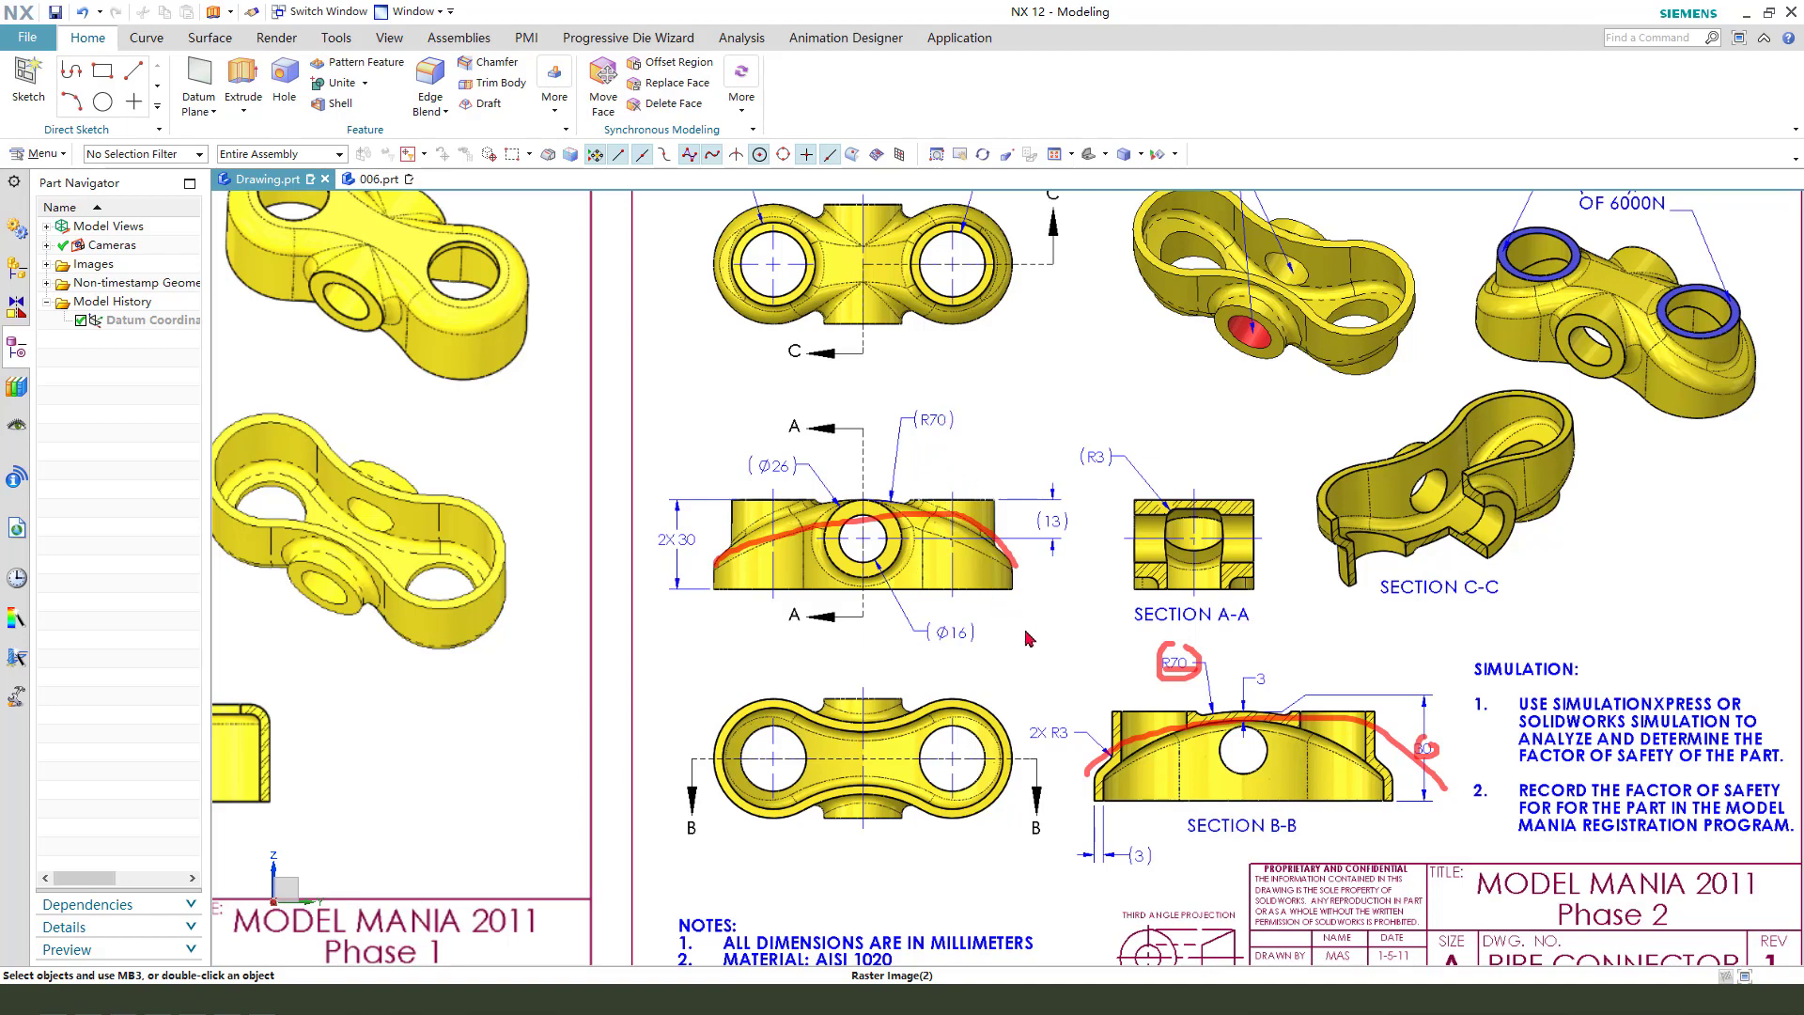
pyautogui.press('Escape')
pyautogui.scroll(-2, 984, 593)
pyautogui.scroll(1, 917, 418)
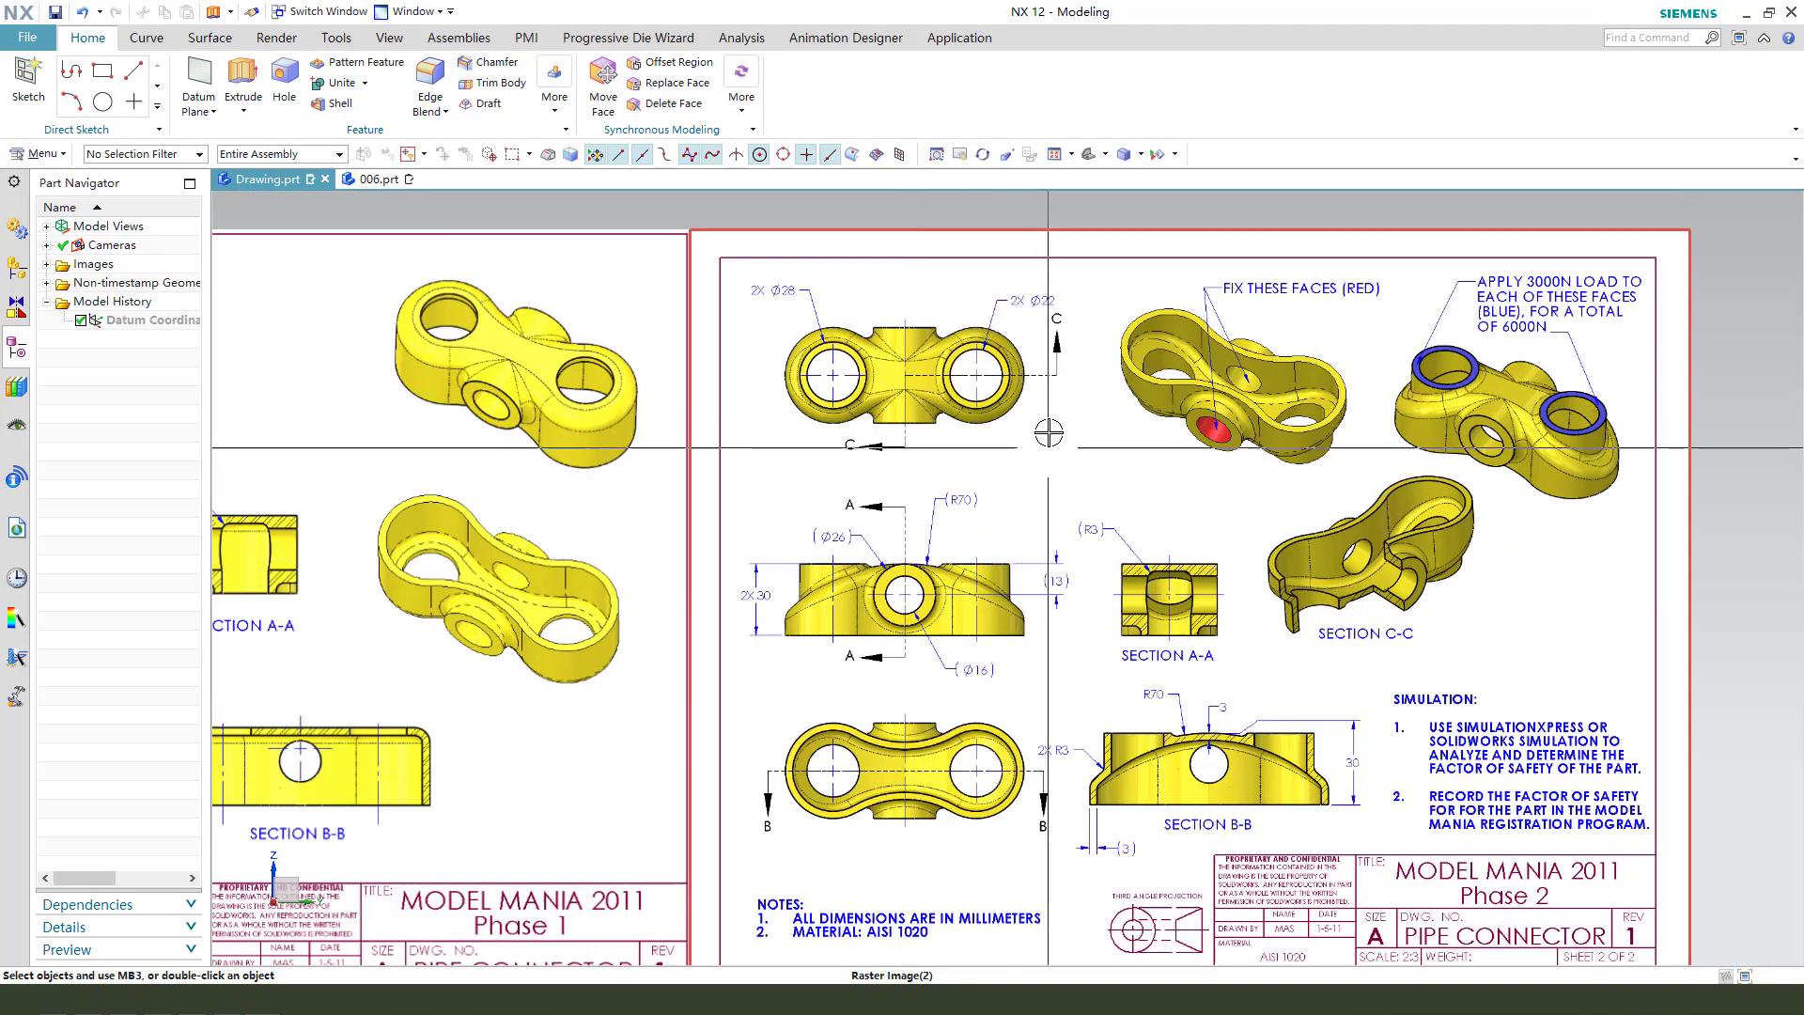
pyautogui.scroll(3, 1155, 300)
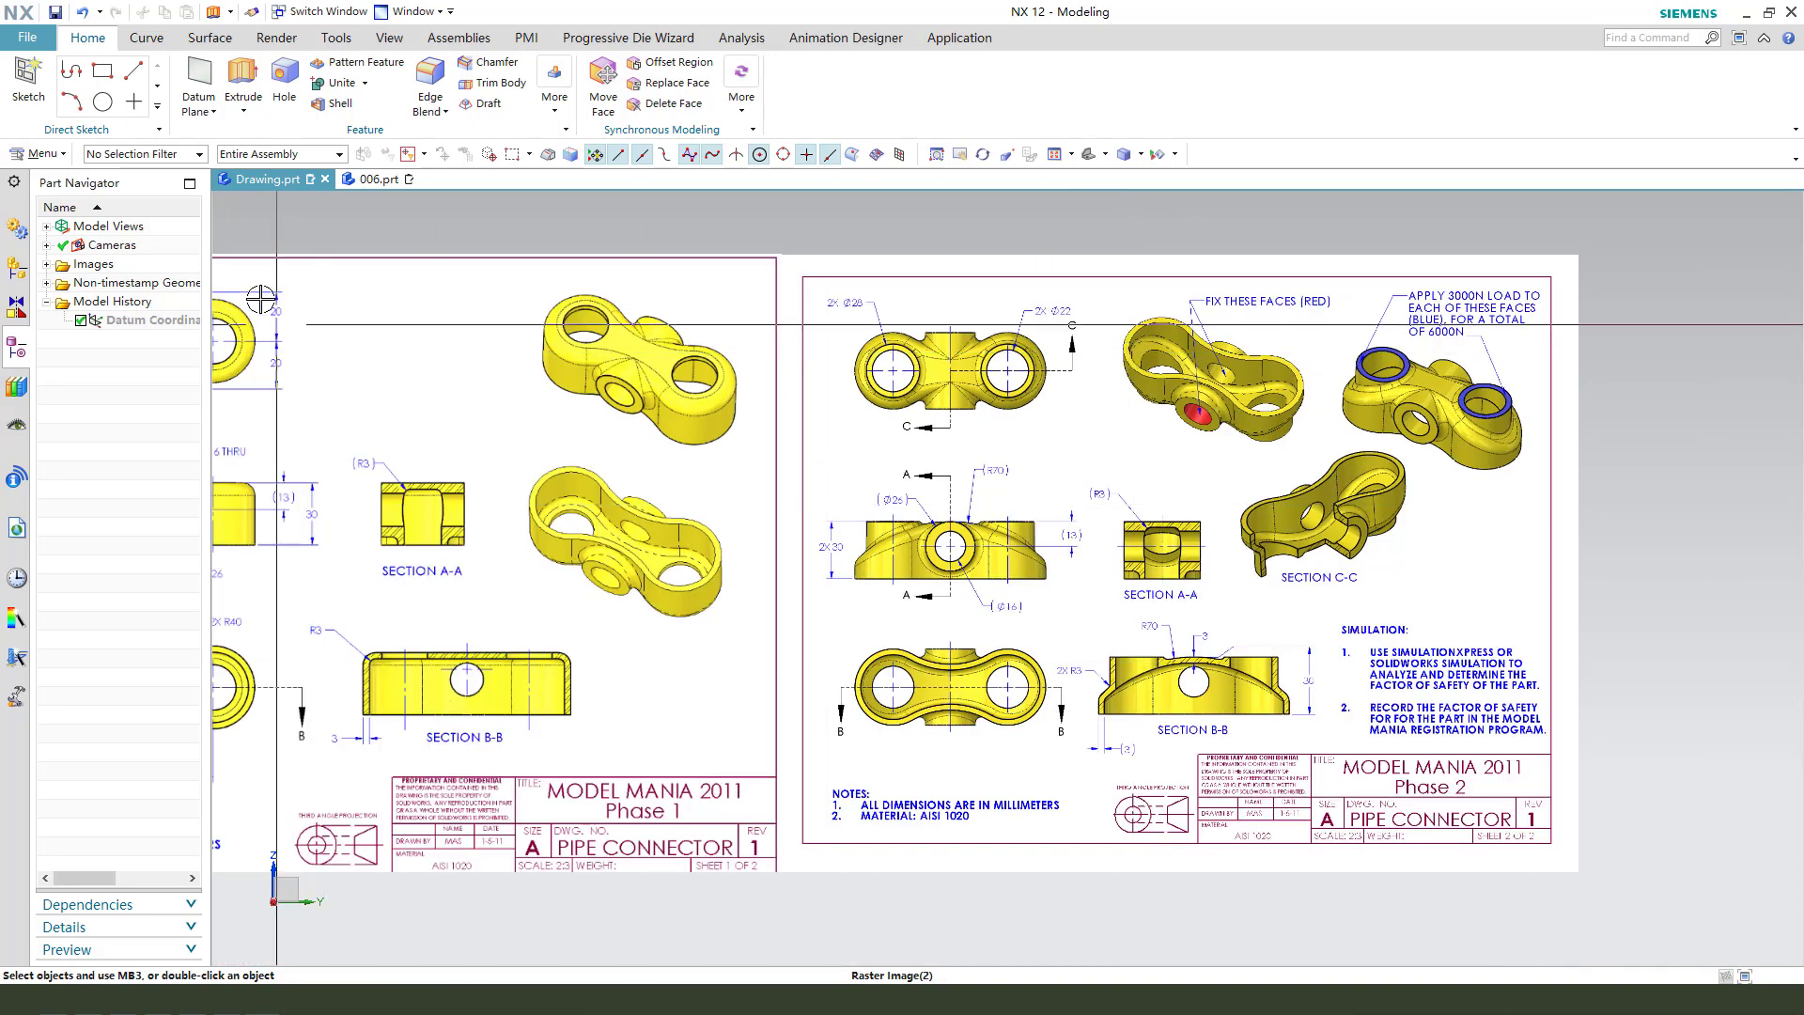
pyautogui.scroll(-2, 536, 256)
# Step: Switch back to part 006 and suppress every feature after the base two-hole extrusion in the model history
pyautogui.click(374, 179)
pyautogui.moveTo(862, 618)
pyautogui.mouseDown(button='middle')
pyautogui.moveTo(859, 573)
pyautogui.moveTo(850, 641)
pyautogui.mouseUp(button='middle')
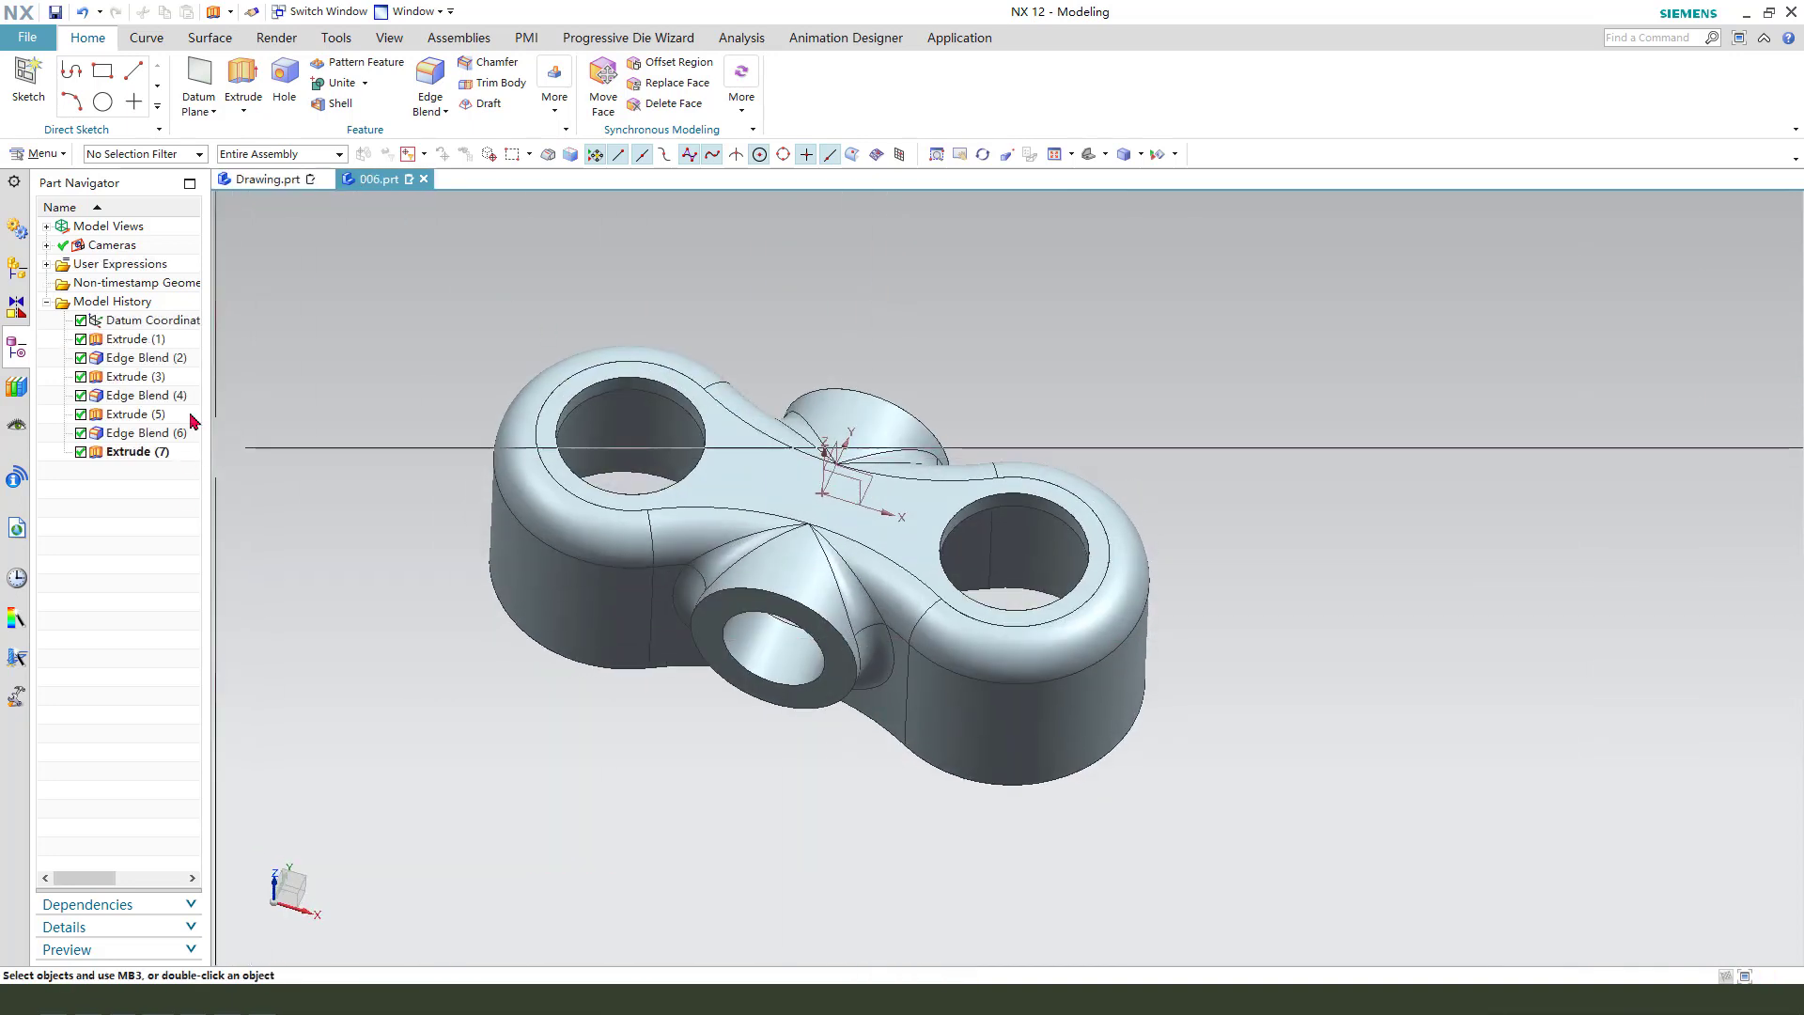
pyautogui.click(107, 378)
pyautogui.keyDown('shift'); pyautogui.click(132, 452); pyautogui.keyUp('shift')
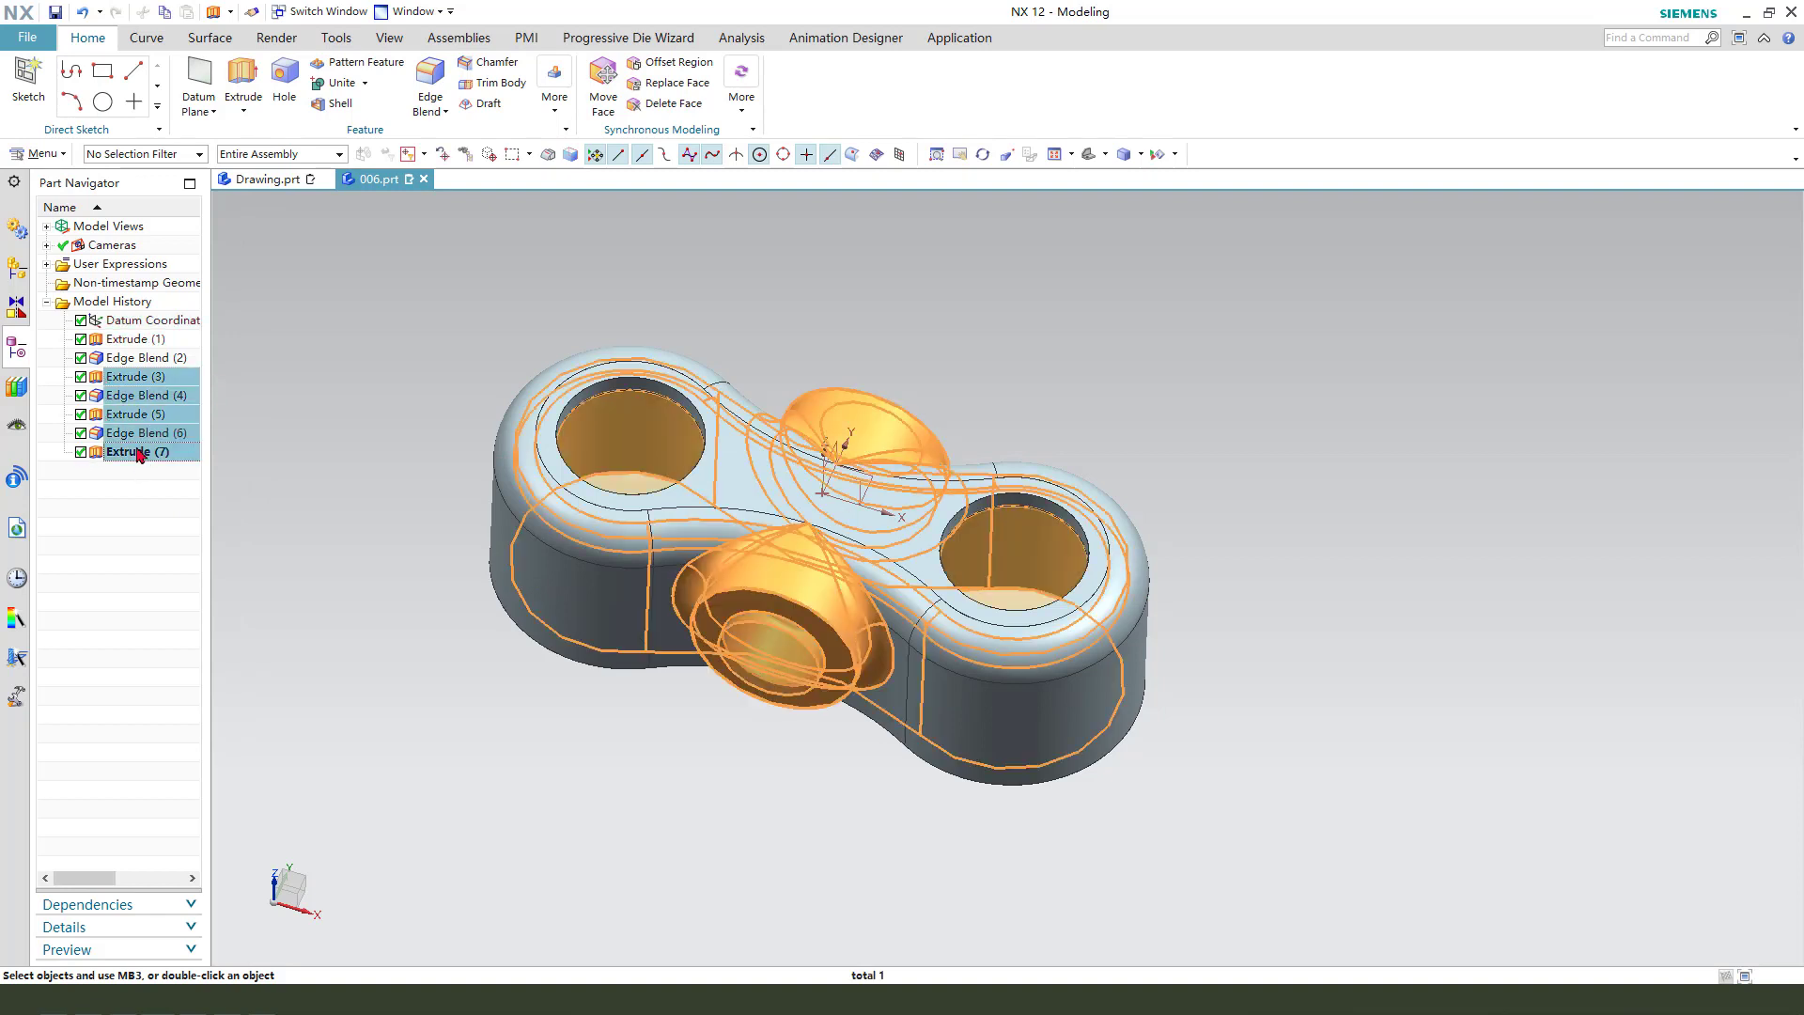
pyautogui.click(81, 376)
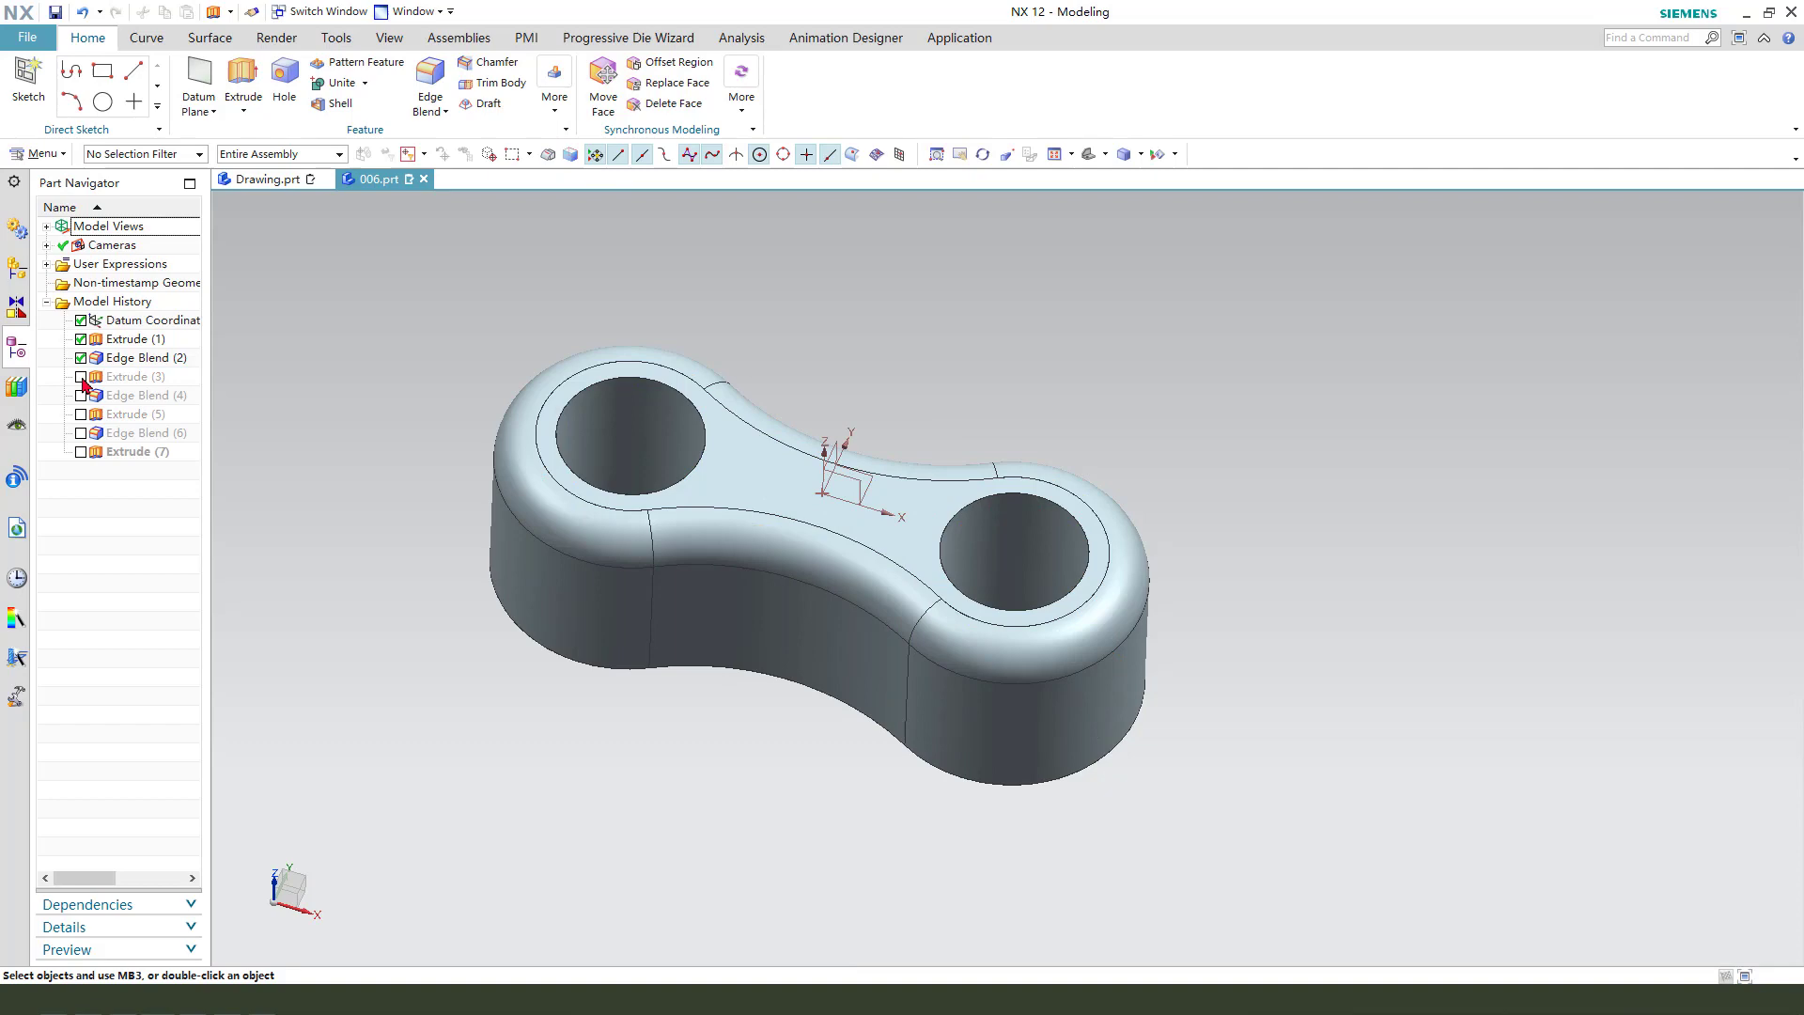
pyautogui.moveTo(827, 718)
pyautogui.mouseDown(button='middle')
pyautogui.moveTo(833, 665)
pyautogui.moveTo(829, 695)
pyautogui.mouseUp(button='middle')
pyautogui.click(81, 358)
# Step: Start an extrude section sketch on the front datum plane and draw a three-point arc of radius about 208.5 mm spanning the body
pyautogui.moveTo(785, 583); pyautogui.dragTo(814, 586, button='middle')
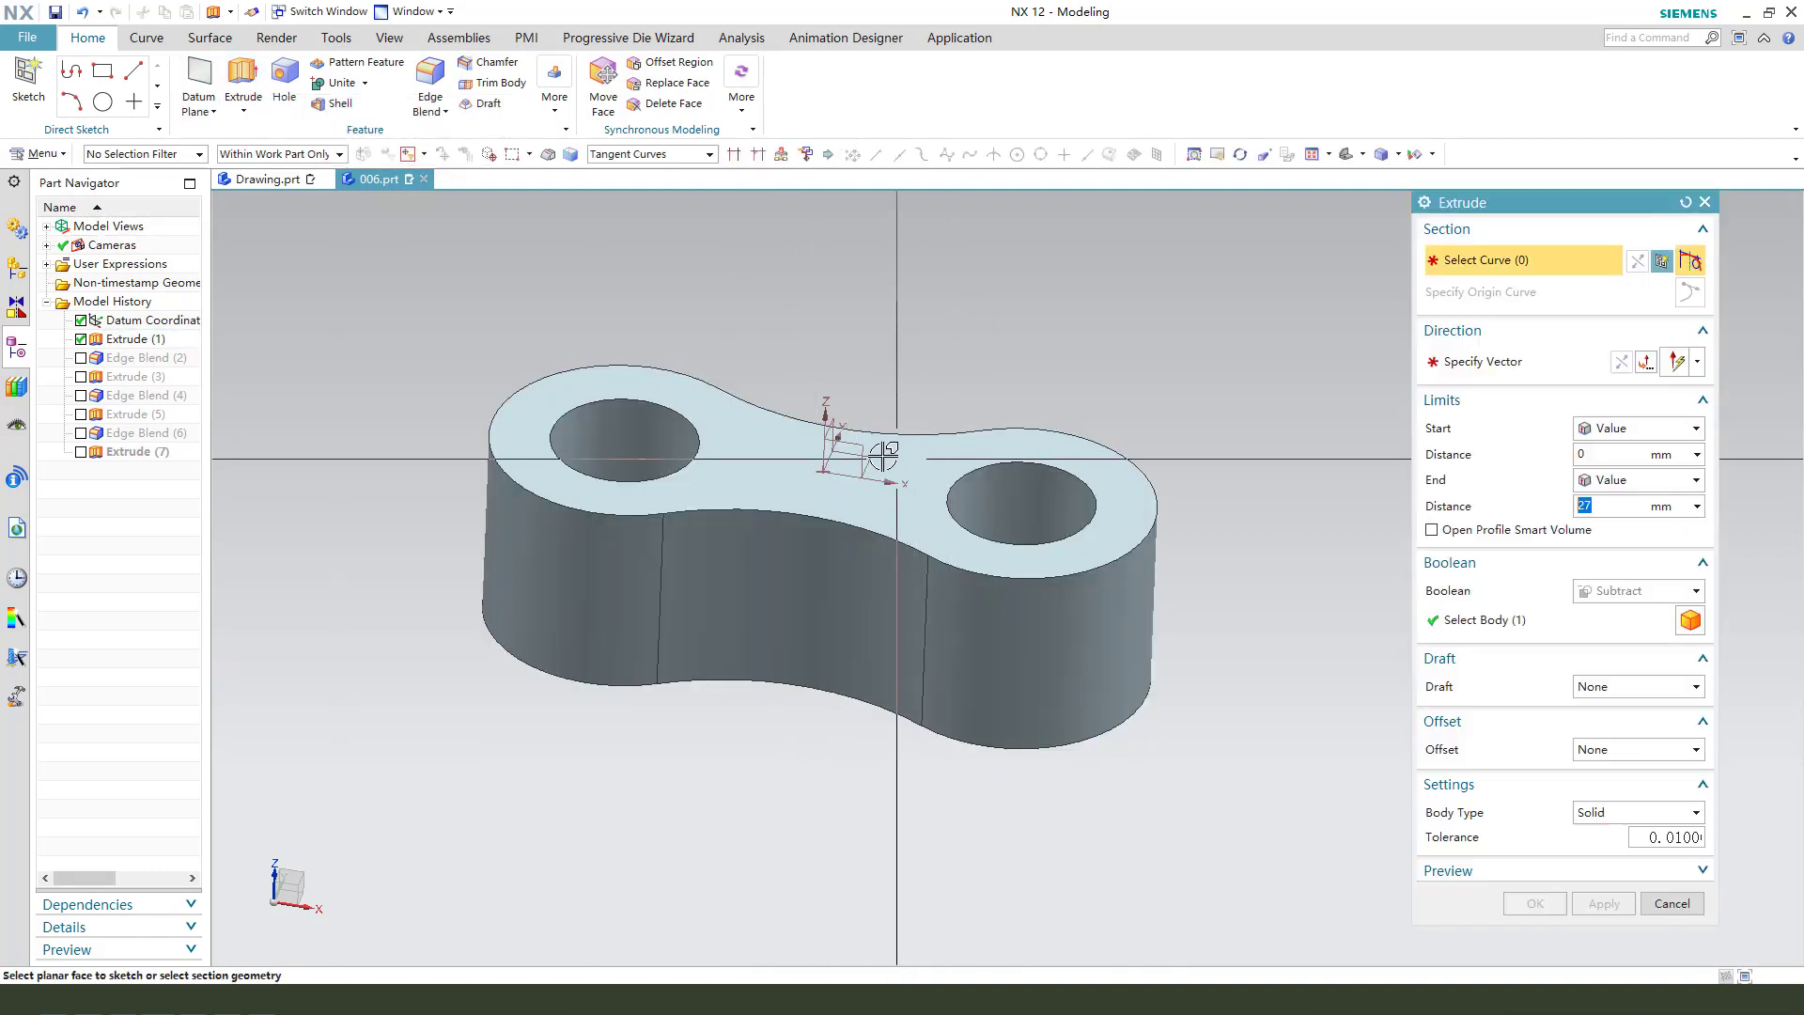
pyautogui.click(855, 441)
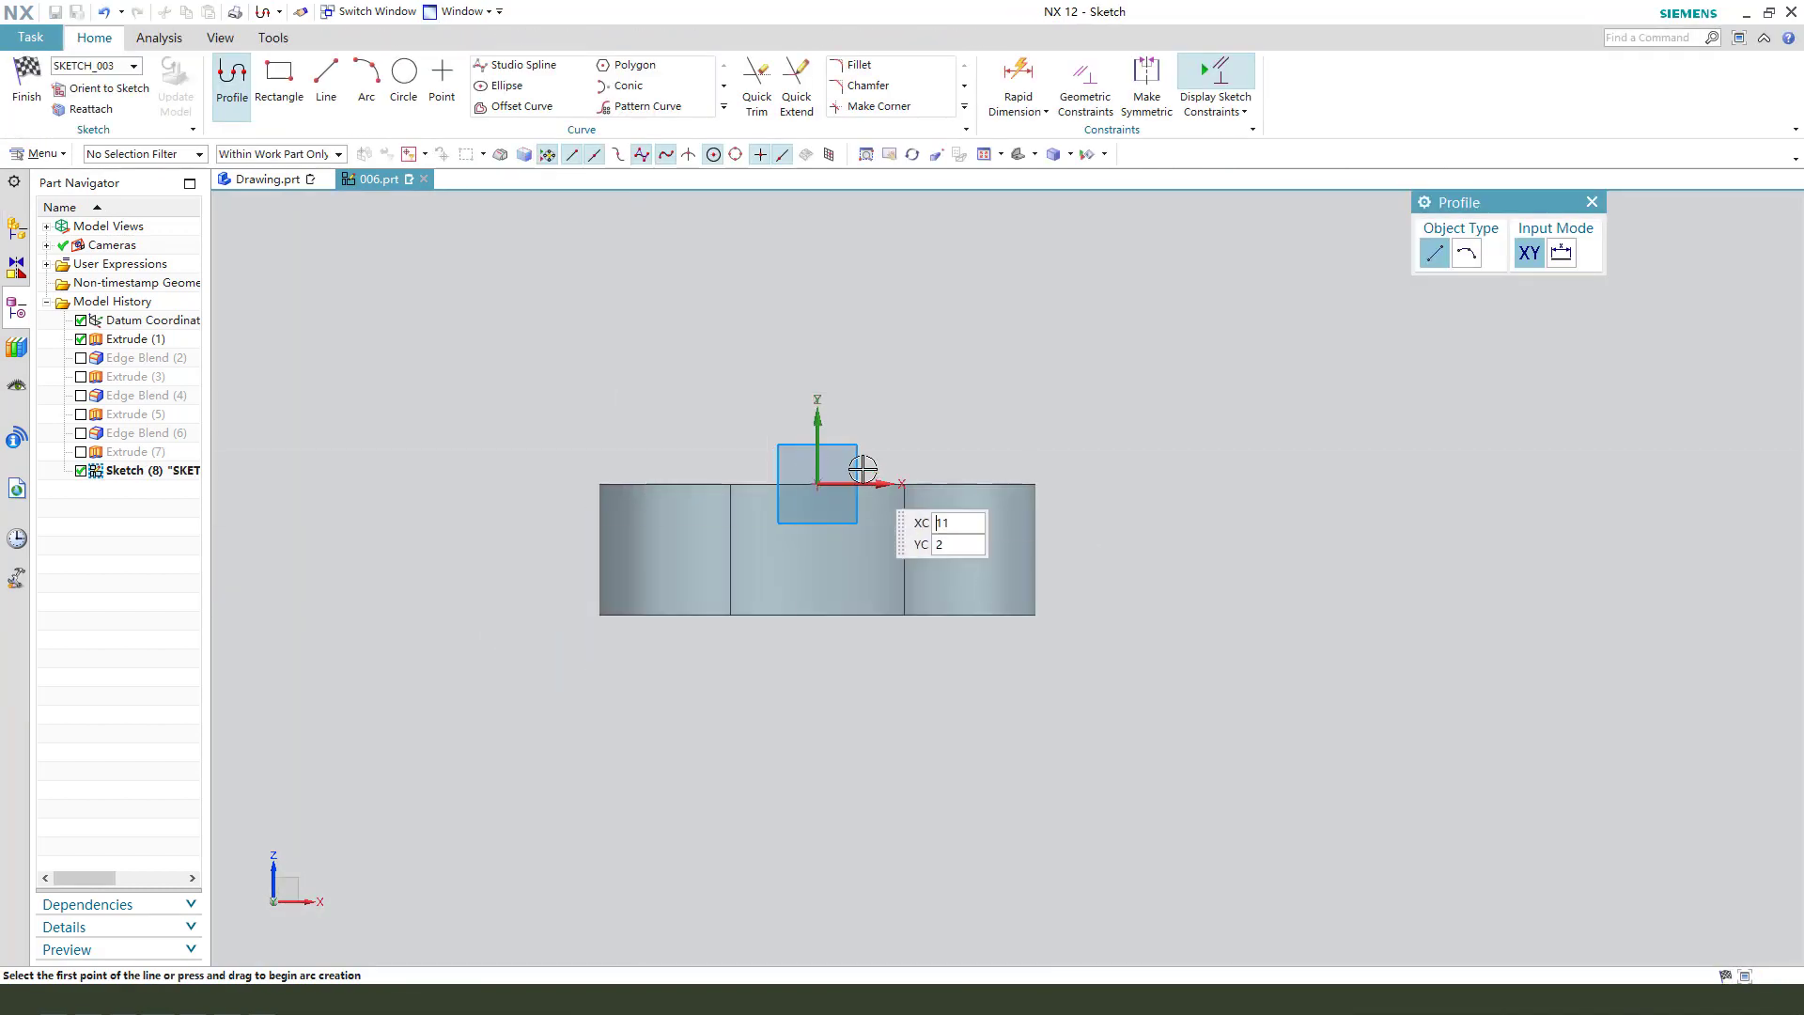
pyautogui.click(368, 75)
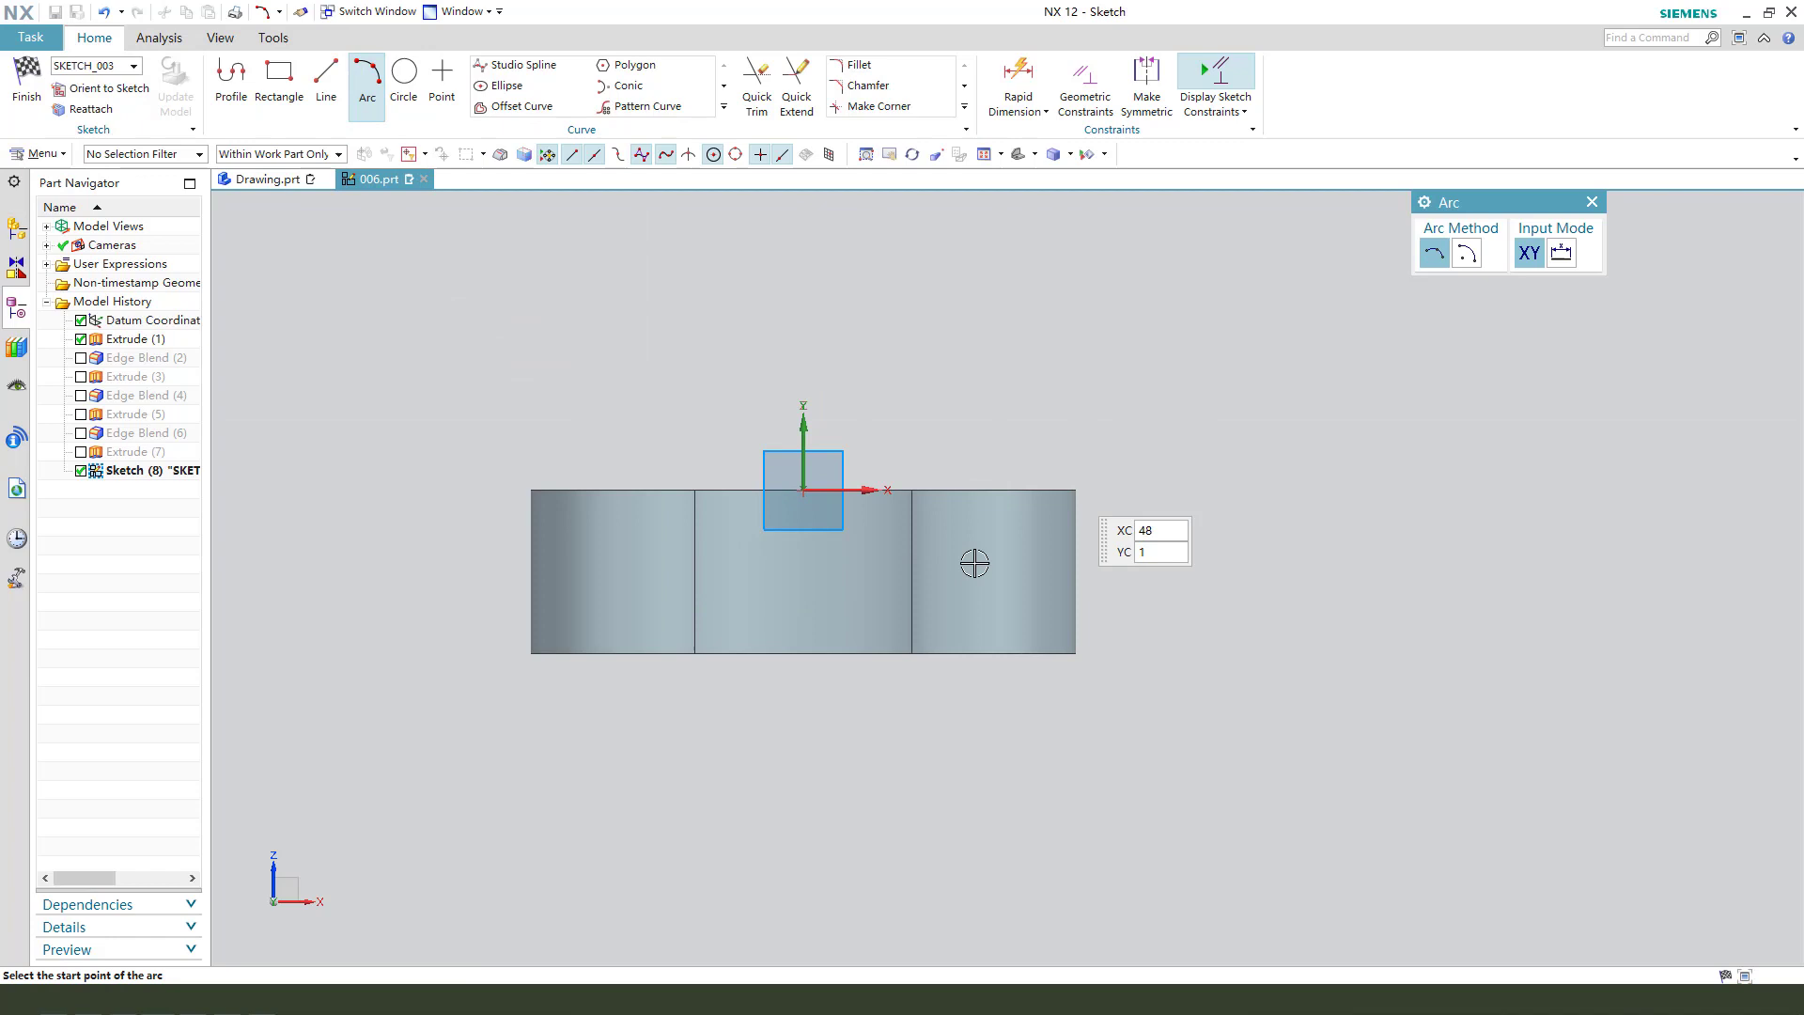
pyautogui.click(486, 597)
pyautogui.click(1181, 602)
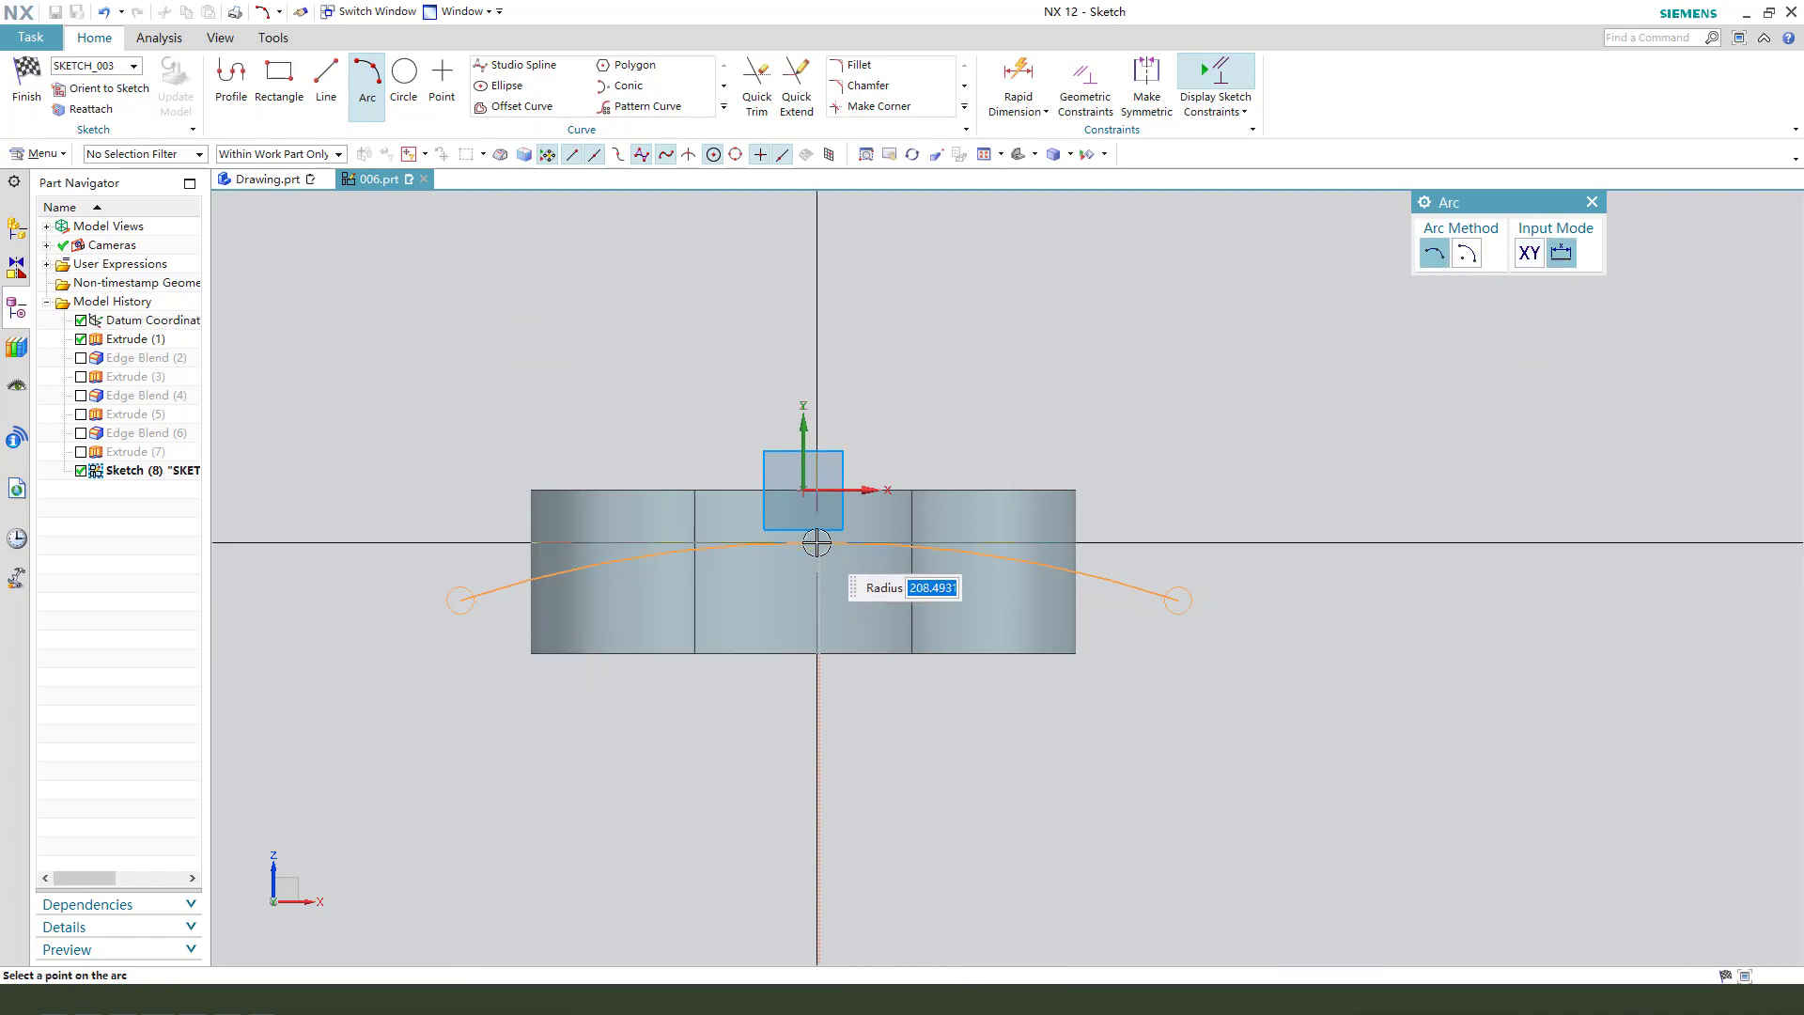
pyautogui.click(818, 542)
pyautogui.press('Escape')
pyautogui.scroll(-2, 917, 284)
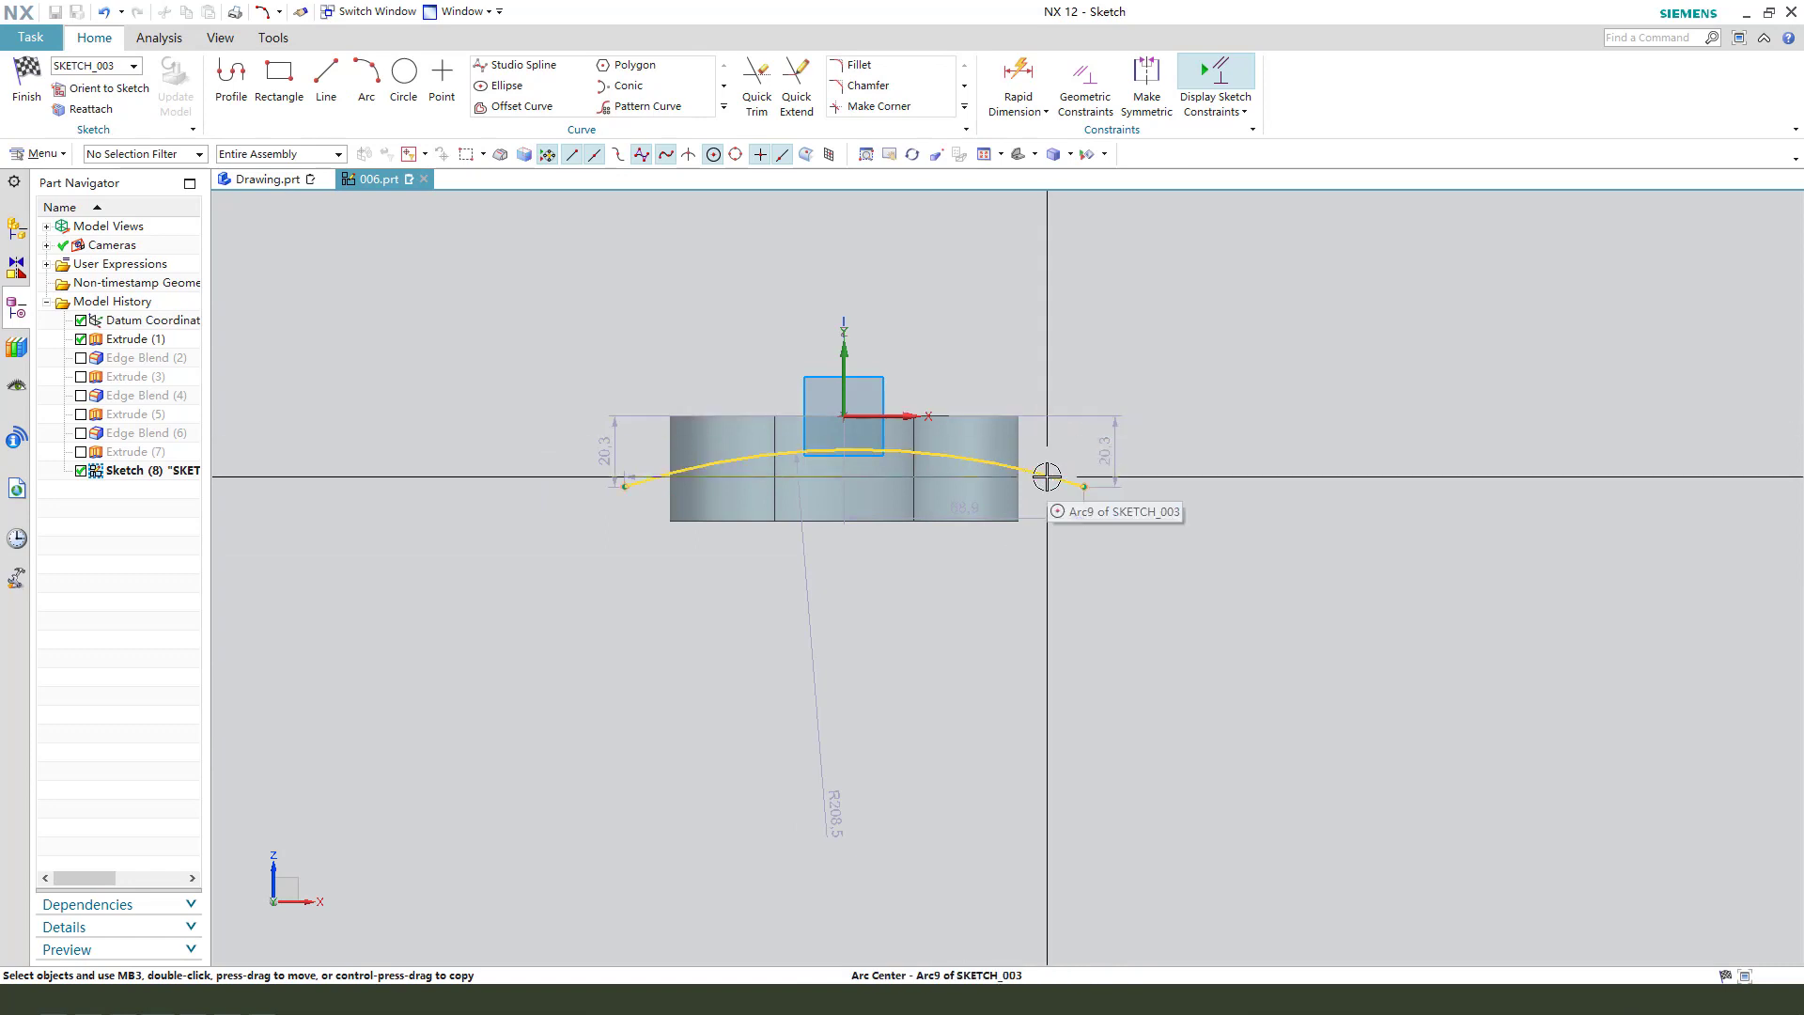
# Step: Constrain the arc's centre point onto the sketch's vertical axis
pyautogui.scroll(-2, 986, 465)
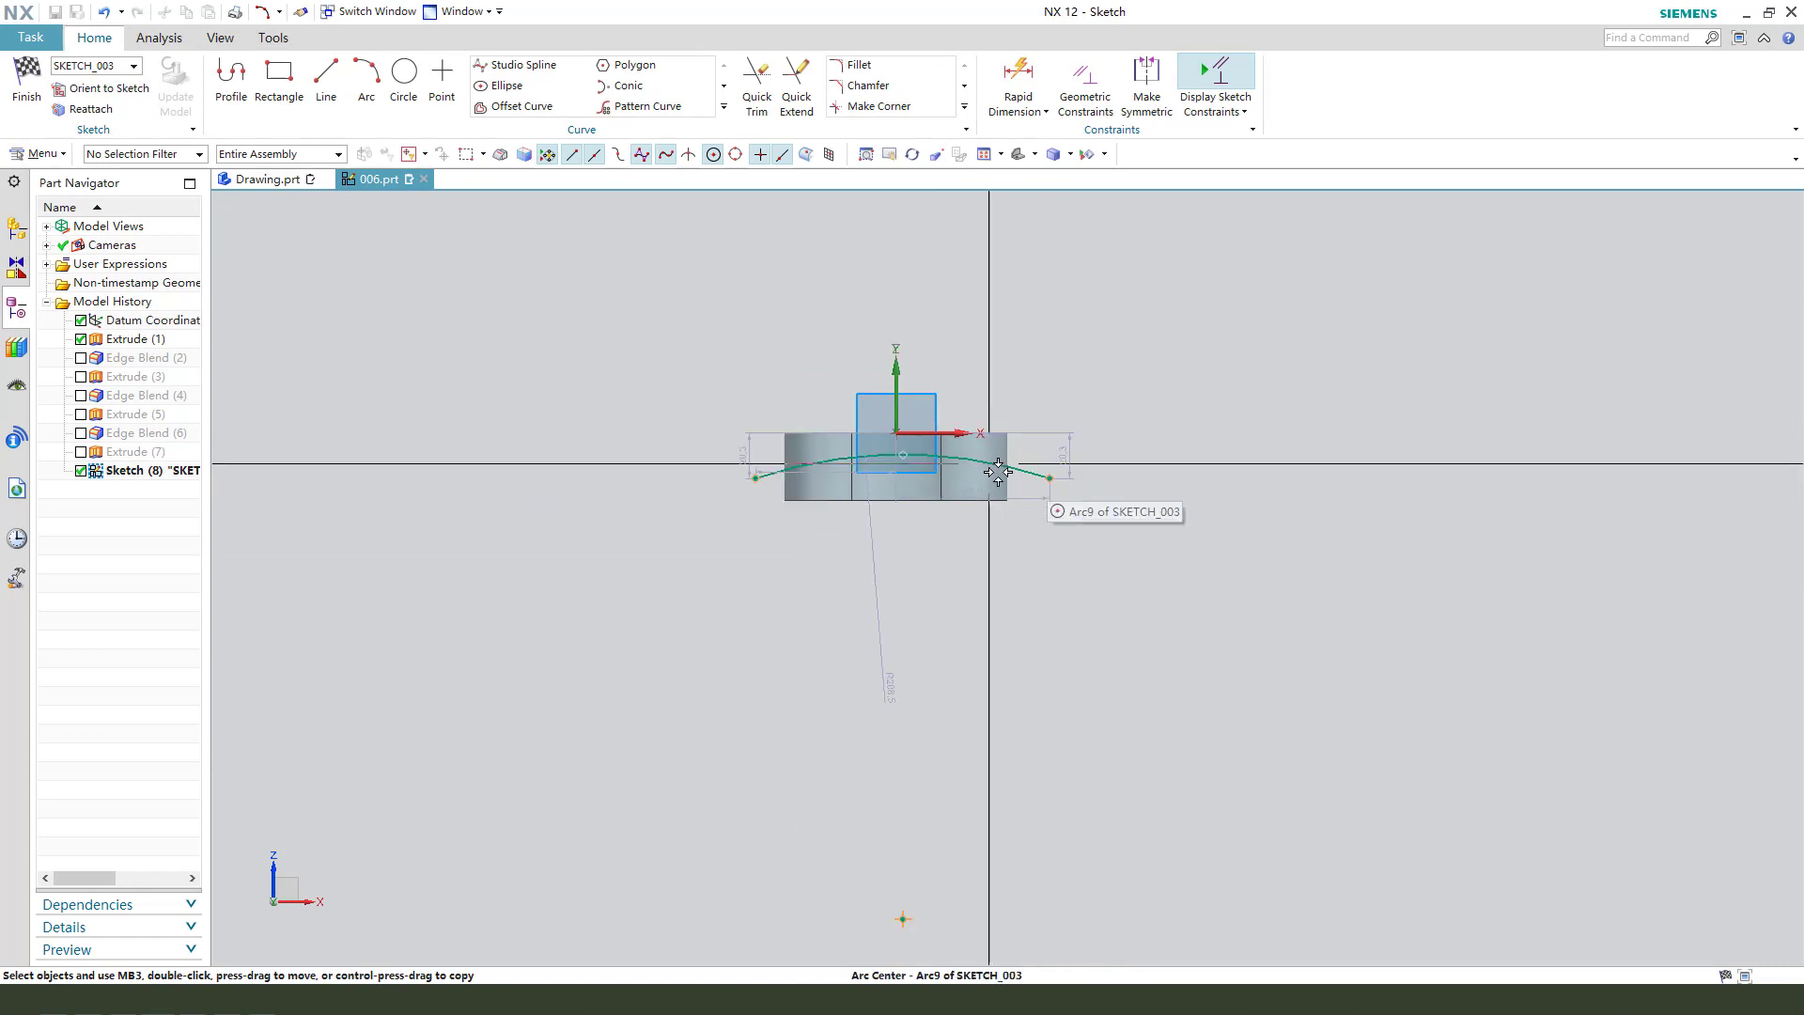
pyautogui.click(907, 916)
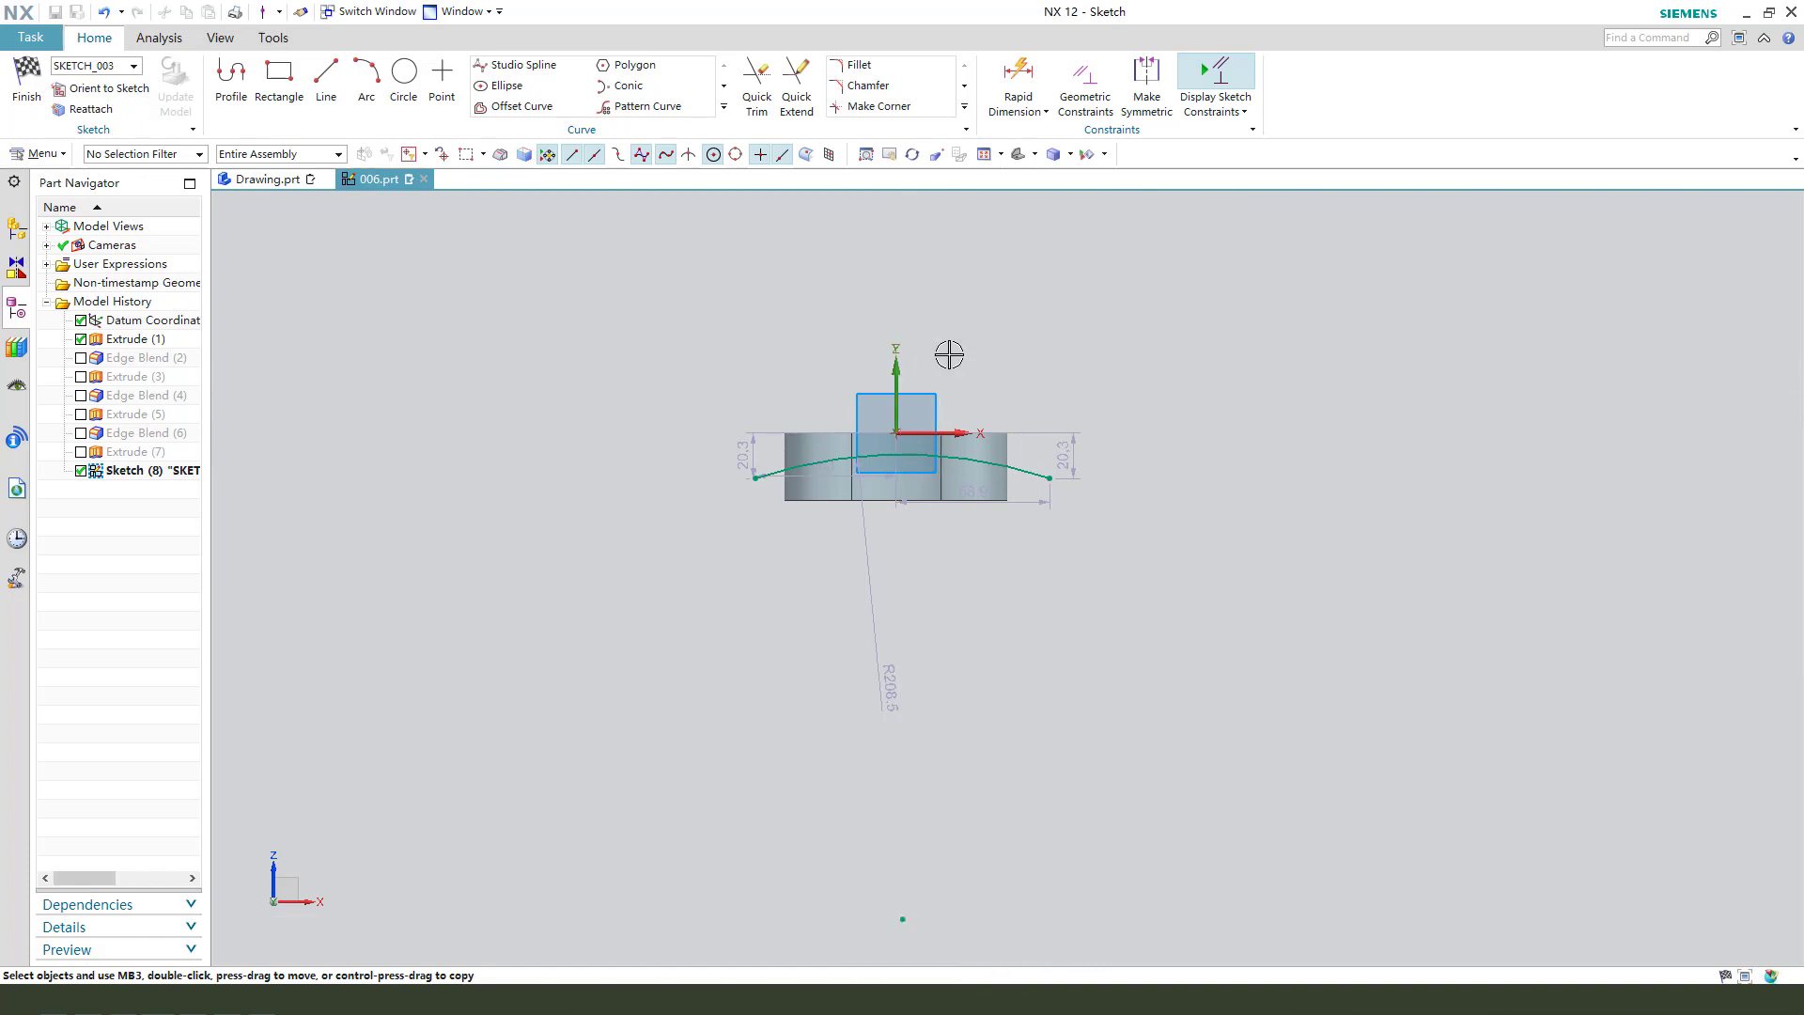
pyautogui.scroll(3, 930, 375)
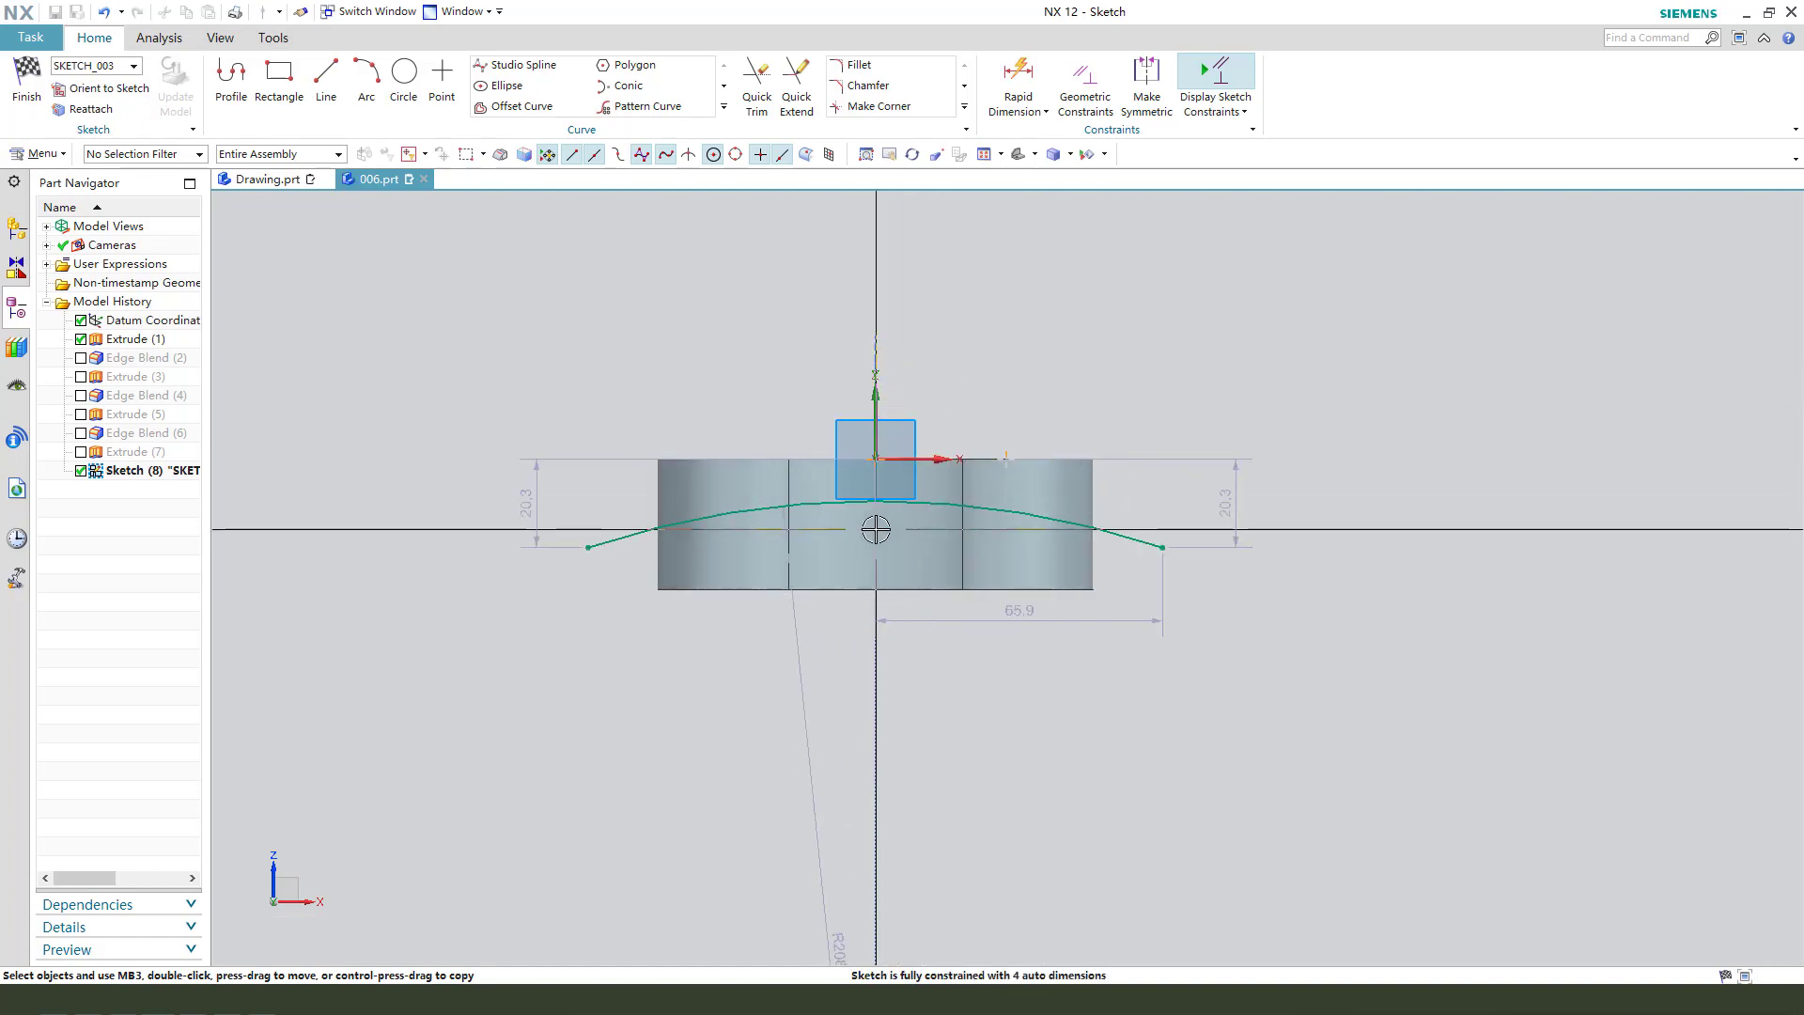
pyautogui.scroll(2, 875, 529)
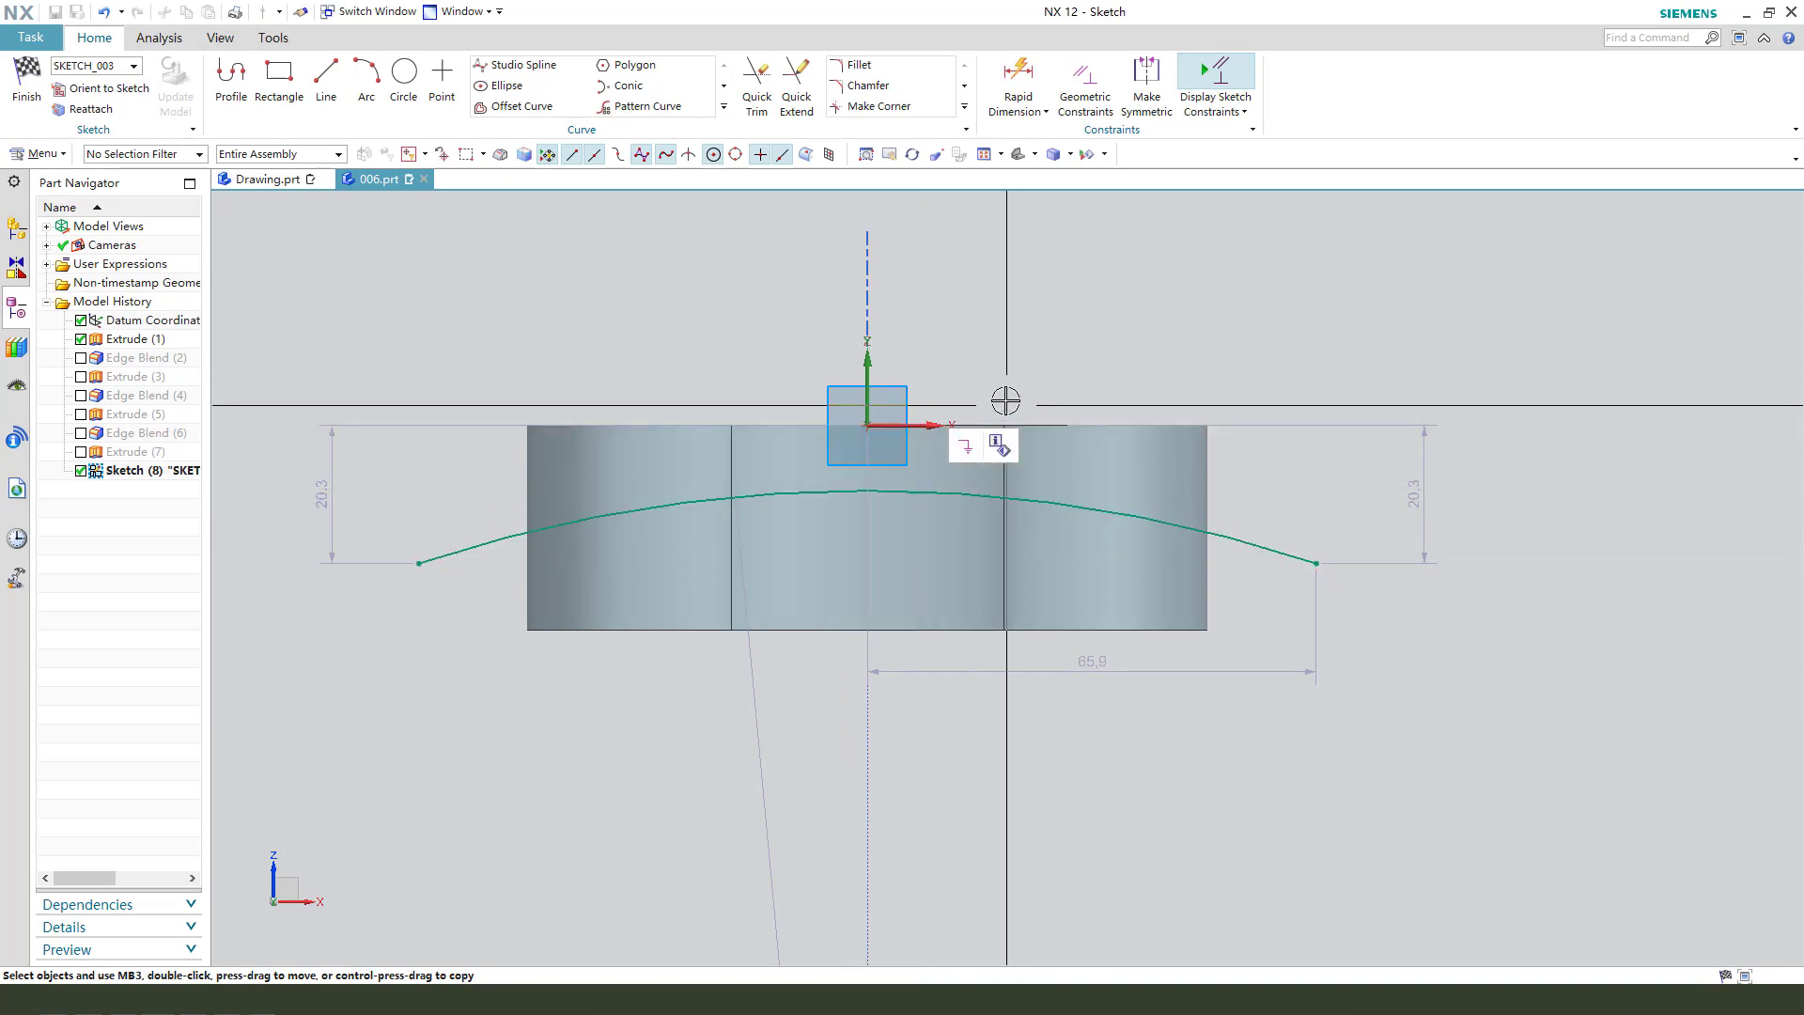
# Step: Apply a Tangent constraint between the sketch's horizontal axis and the arc
pyautogui.press('c')
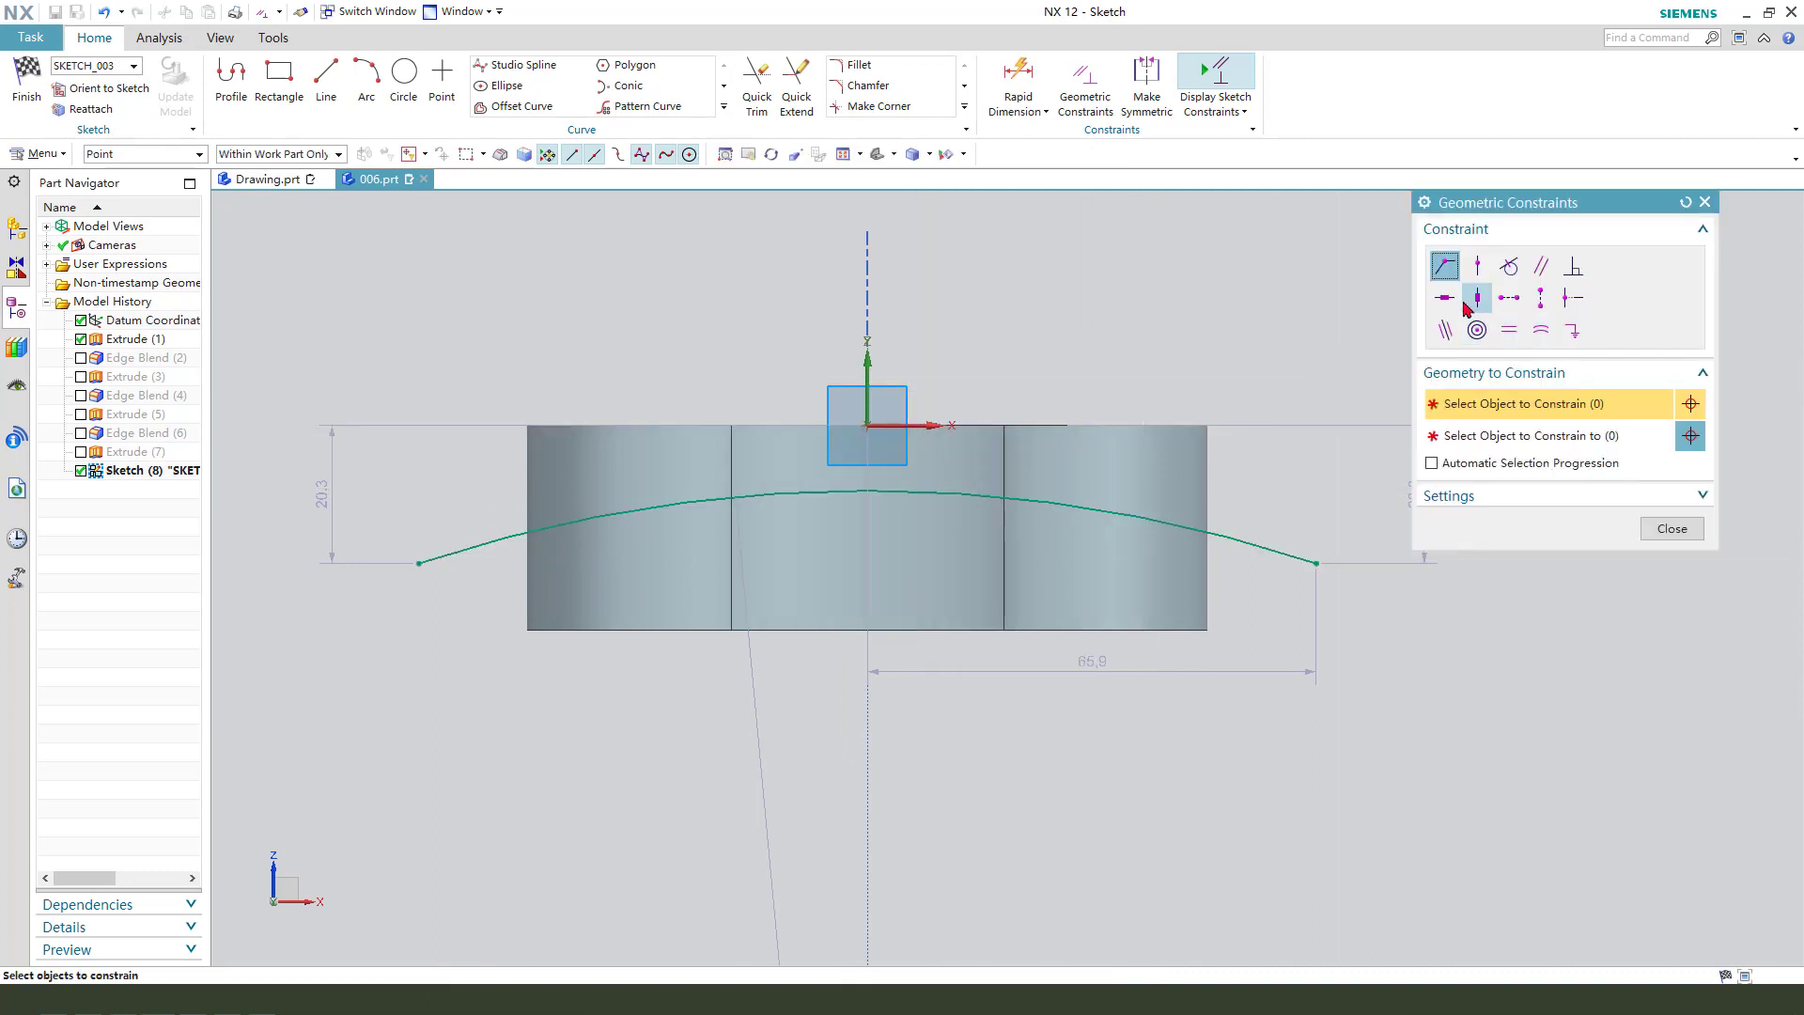
pyautogui.click(1507, 269)
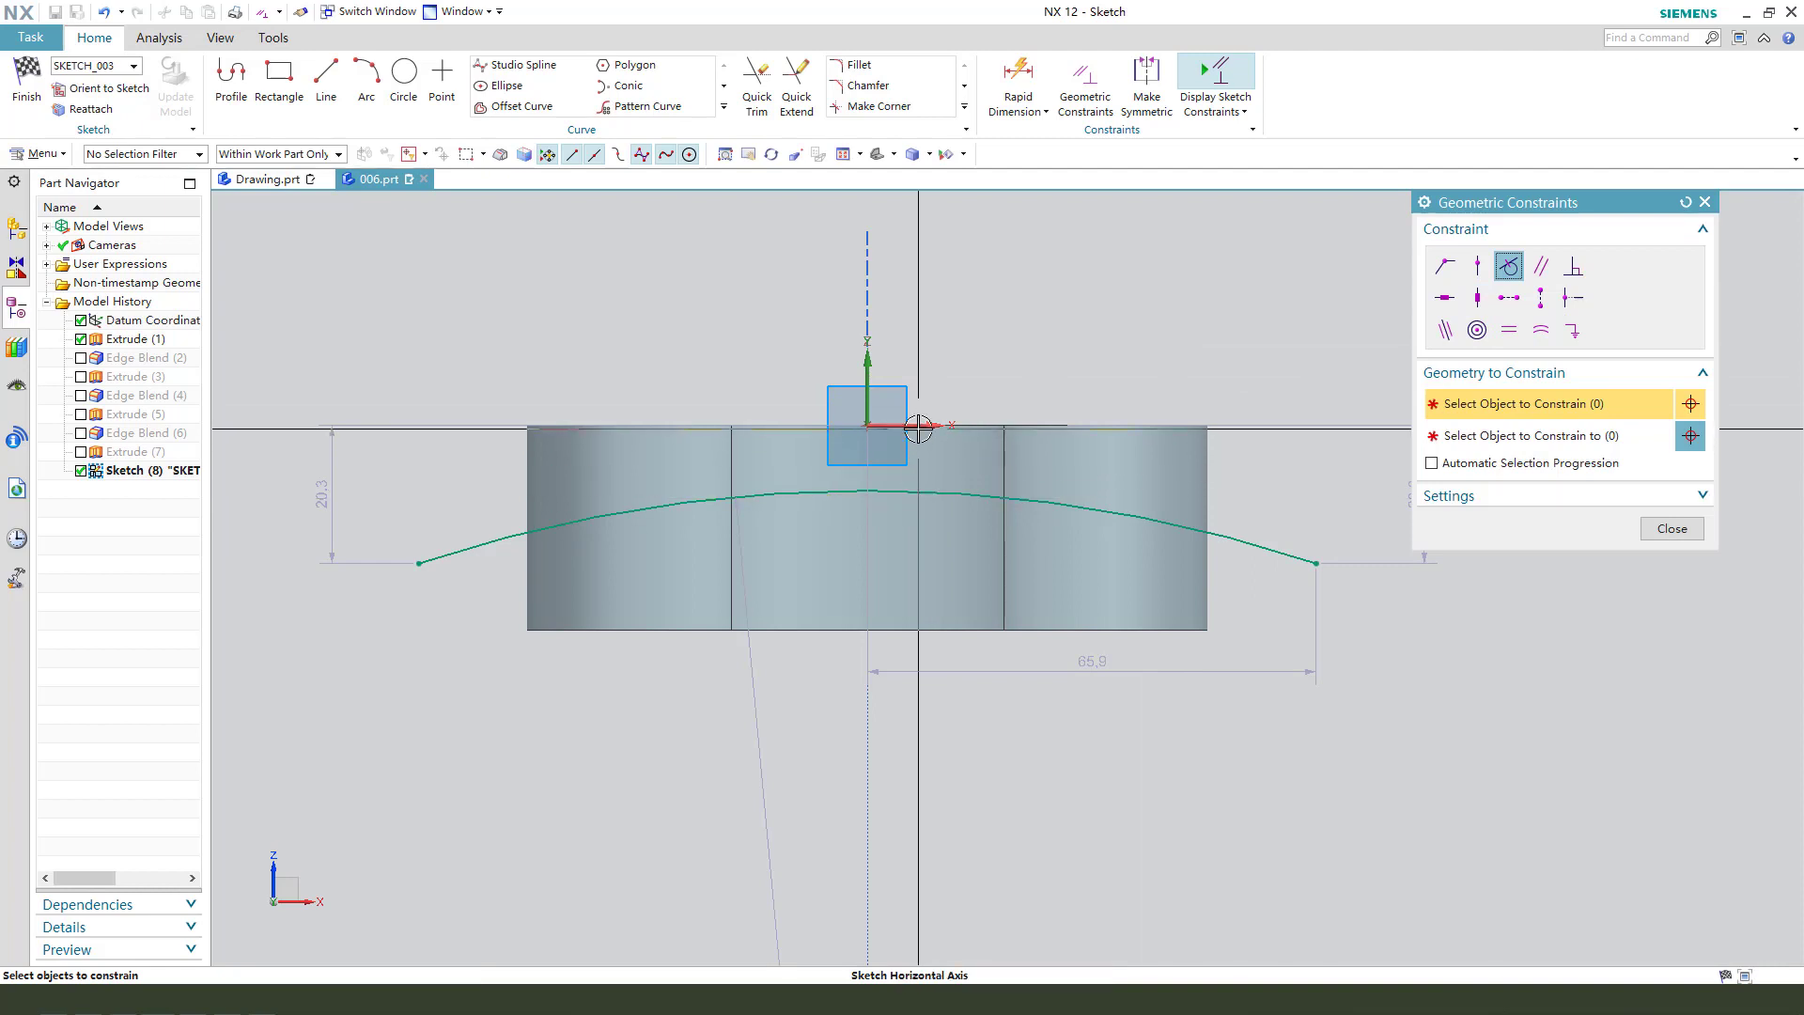
pyautogui.click(928, 499)
pyautogui.click(1690, 436)
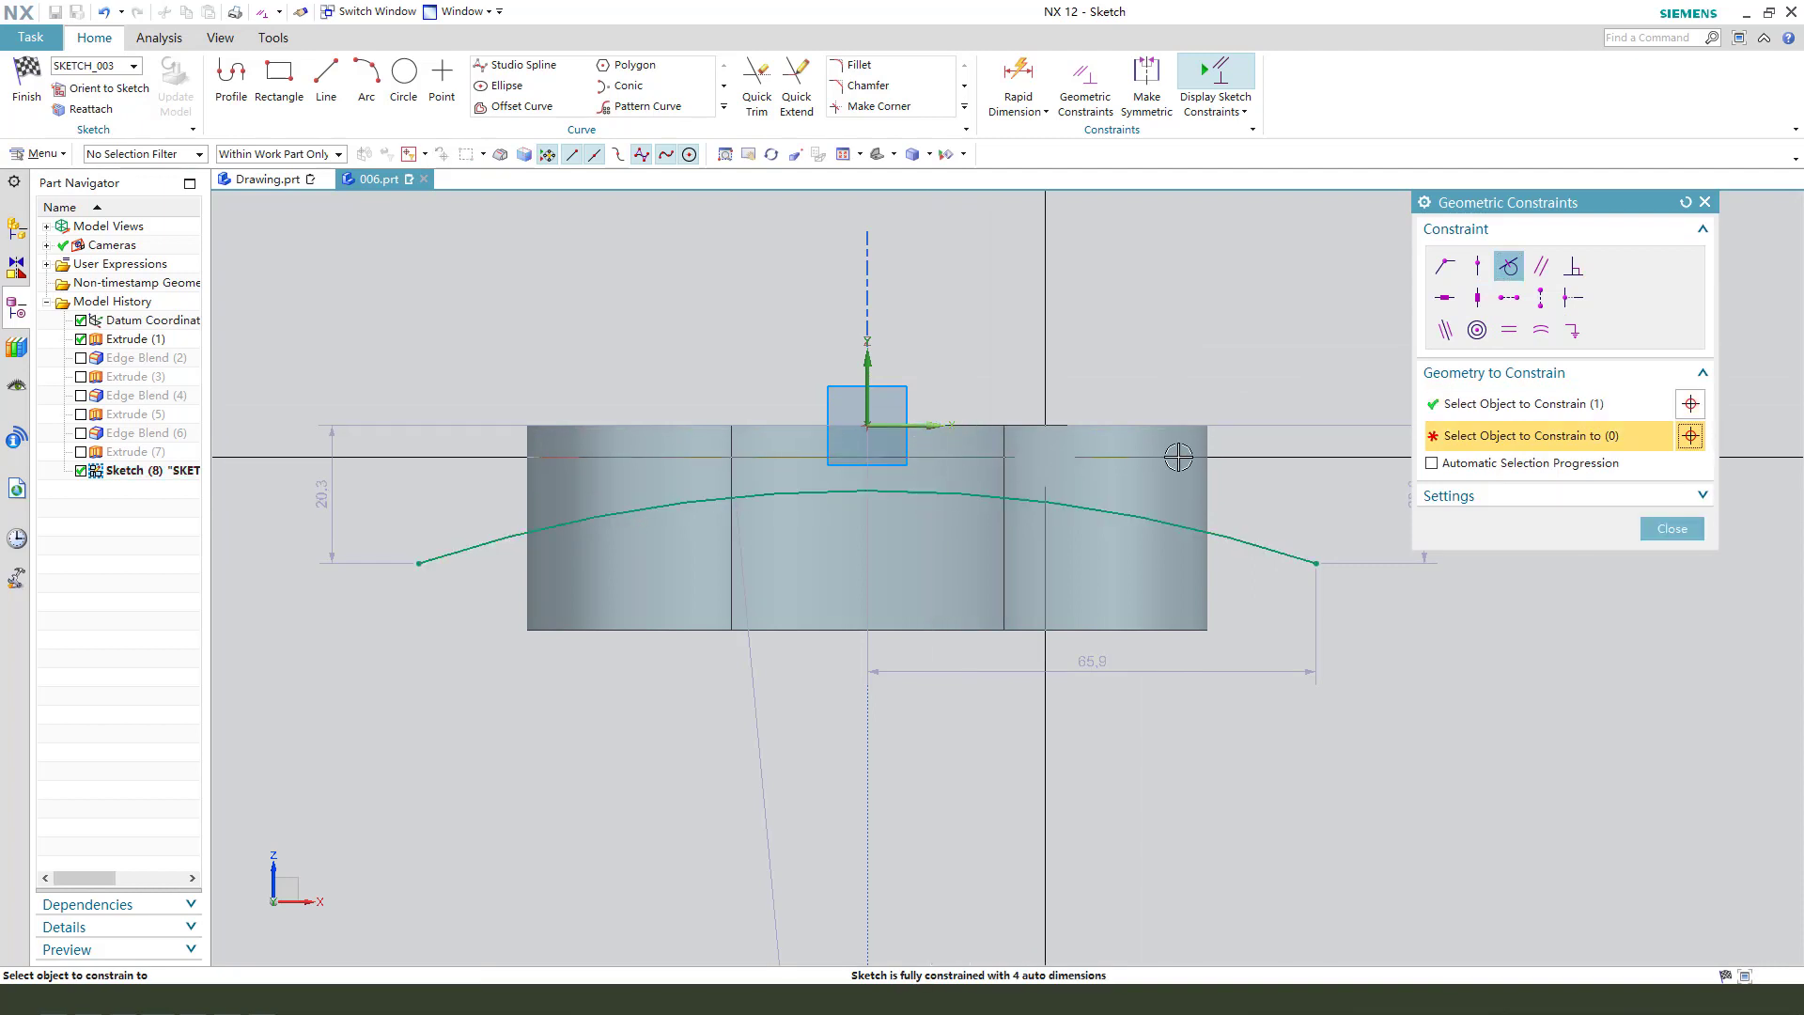
pyautogui.click(911, 498)
pyautogui.click(1672, 528)
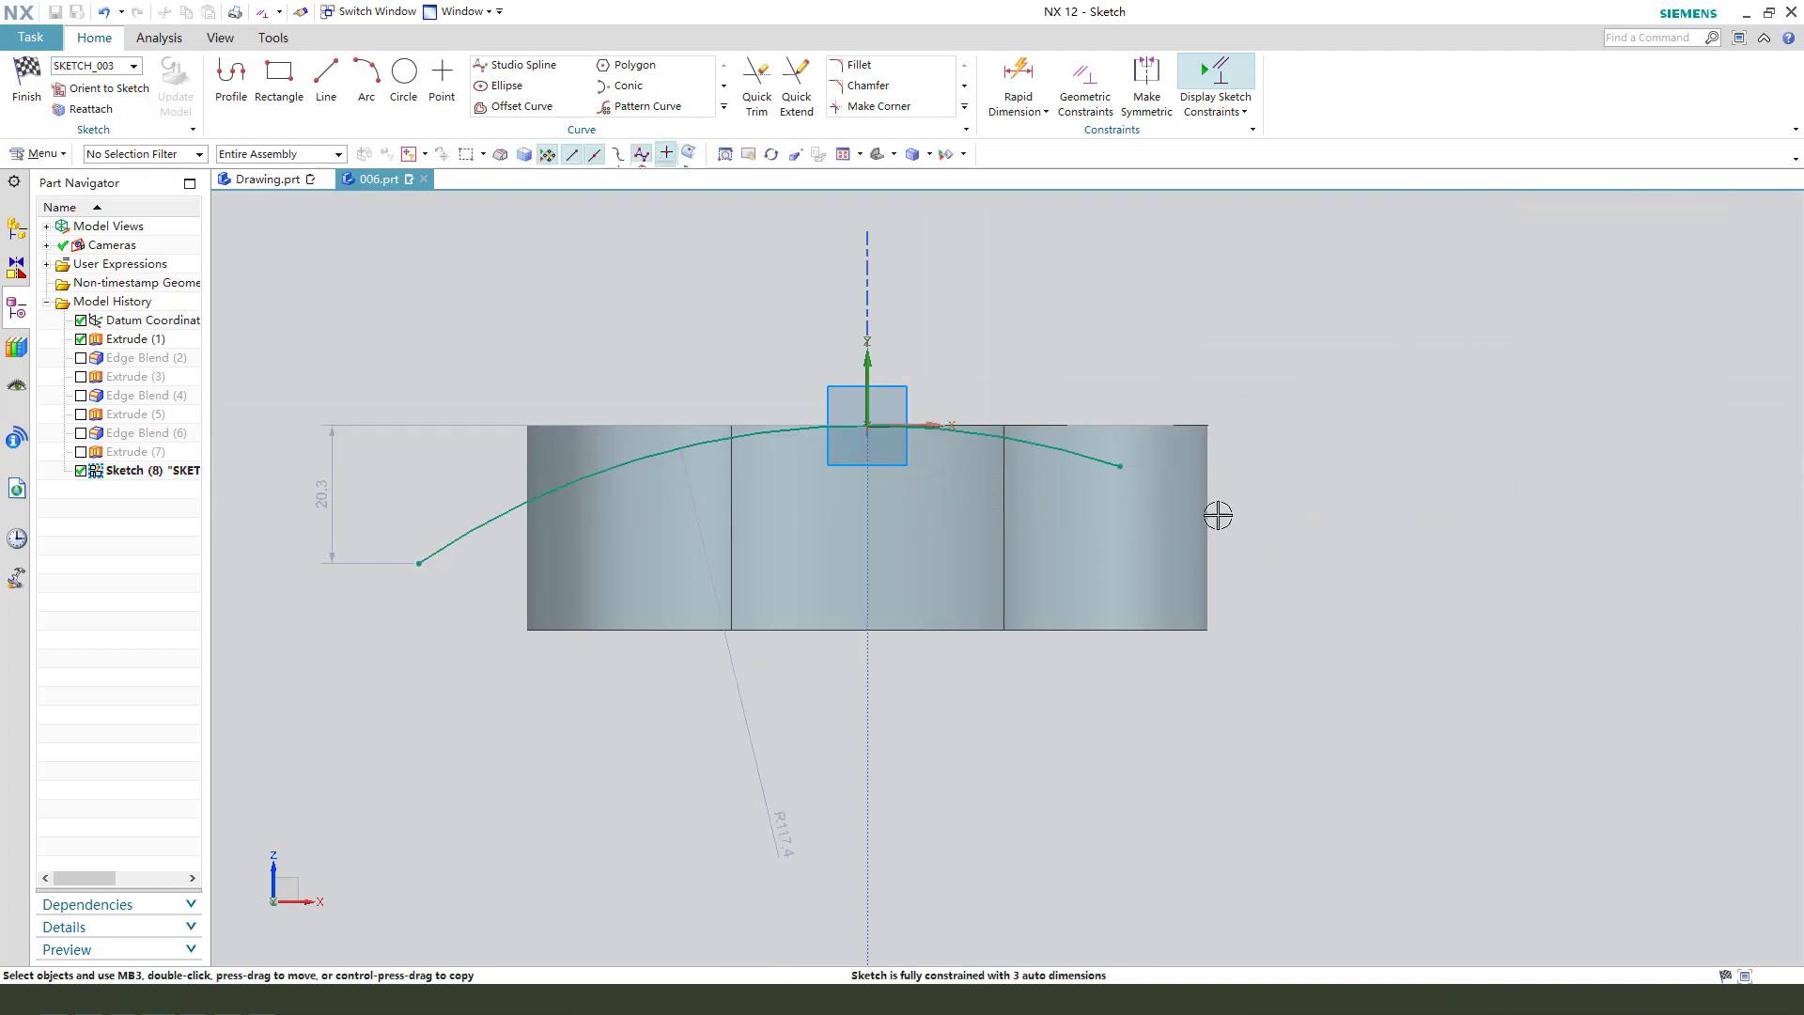
# Step: Stretch the arc's right end past the body and set the arc's radius to 70 mm
pyautogui.moveTo(1120, 465); pyautogui.dragTo(1320, 592)
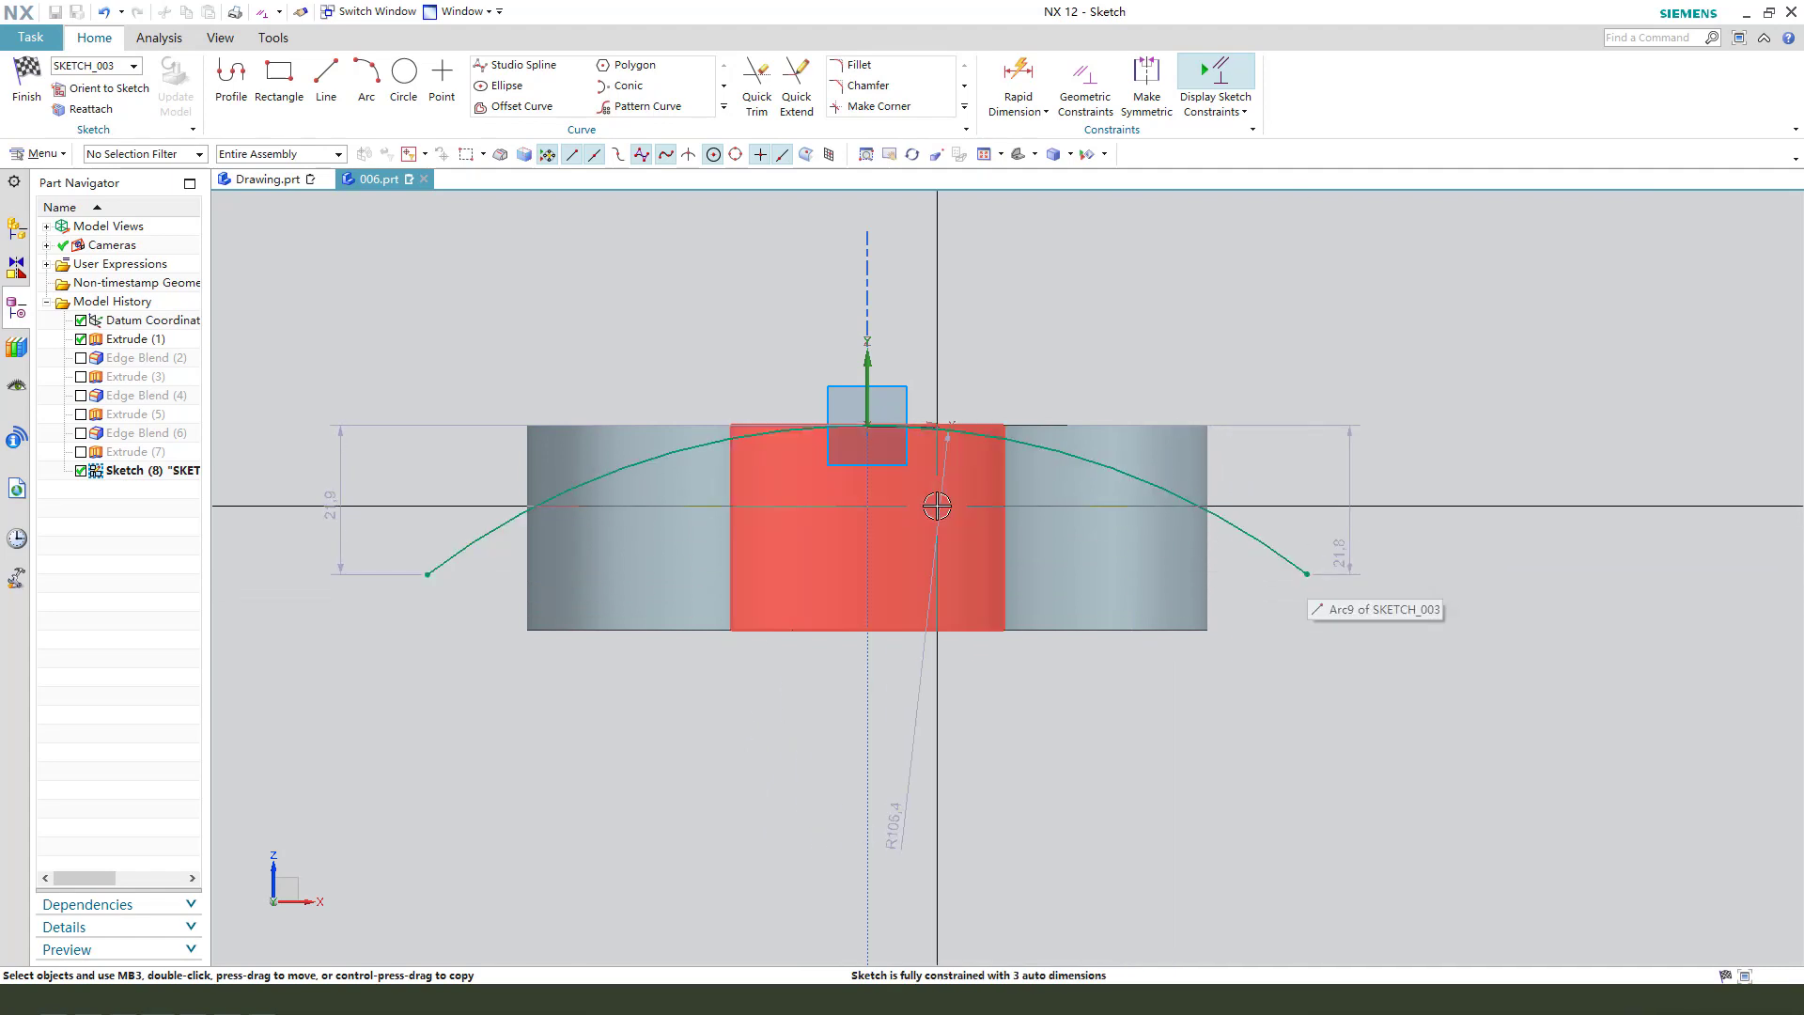
pyautogui.moveTo(914, 755); pyautogui.dragTo(1097, 360)
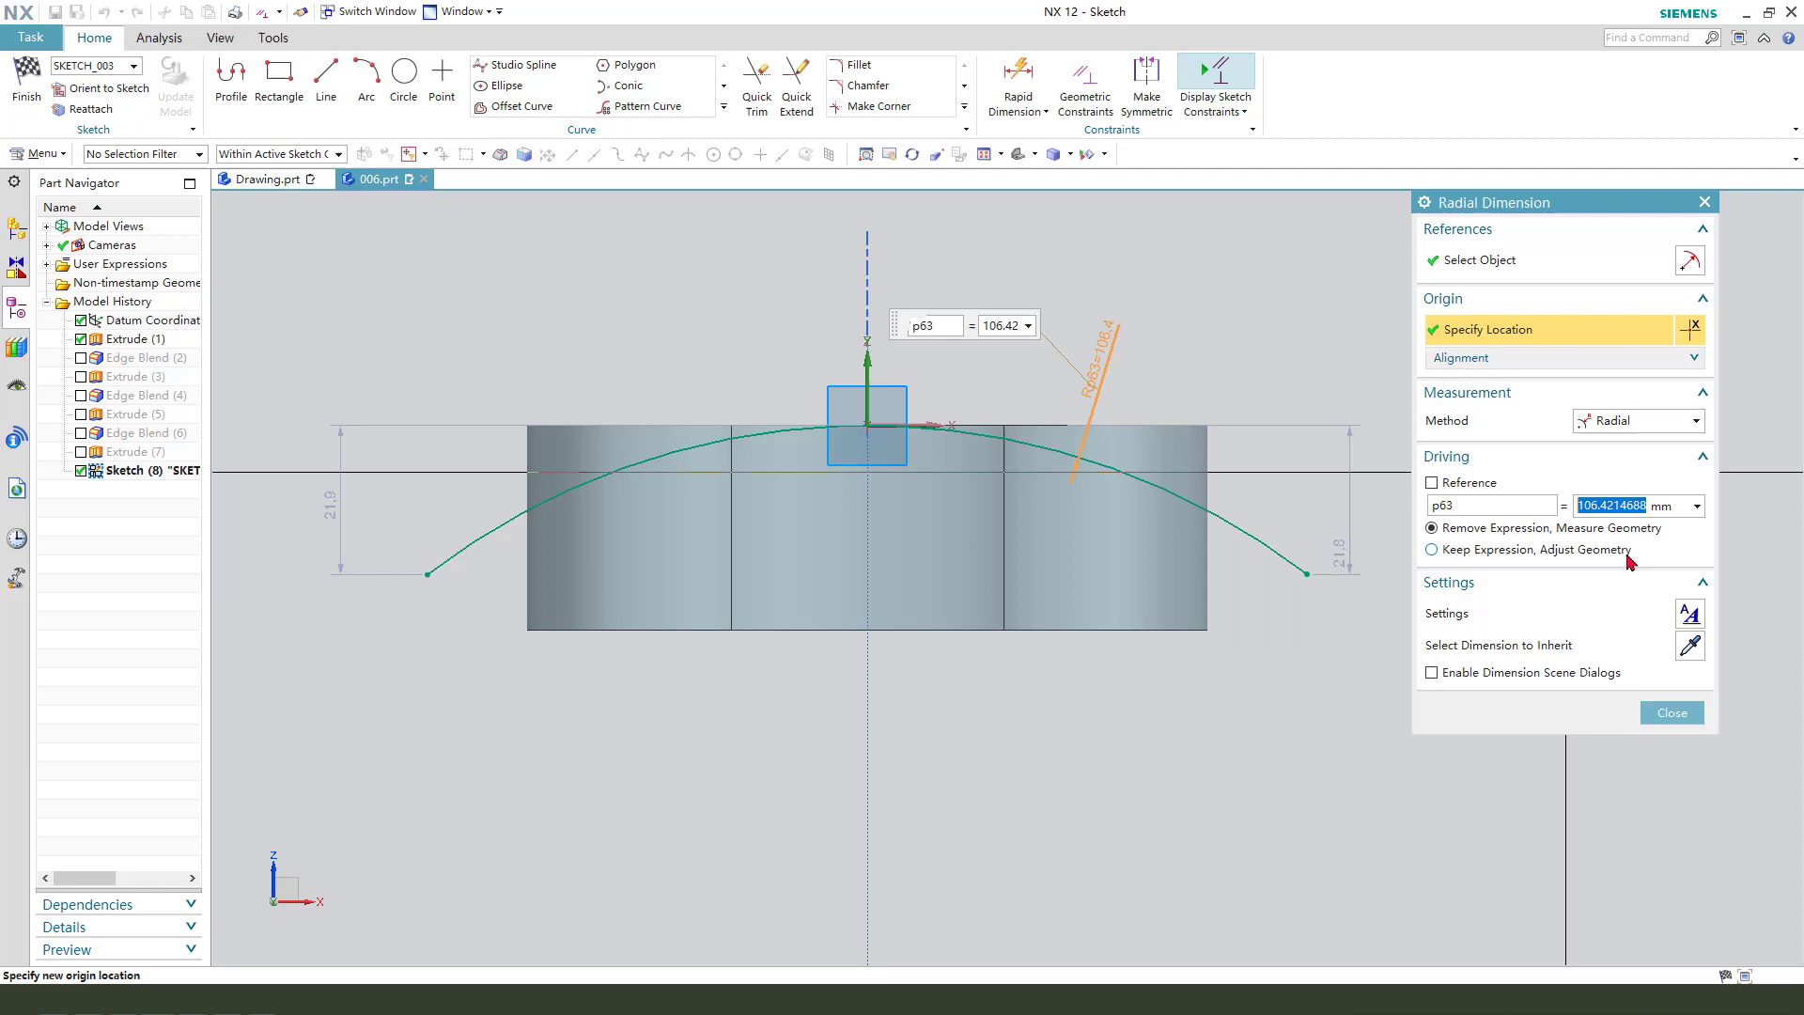
pyautogui.click(1628, 553)
pyautogui.middleClick(1146, 639)
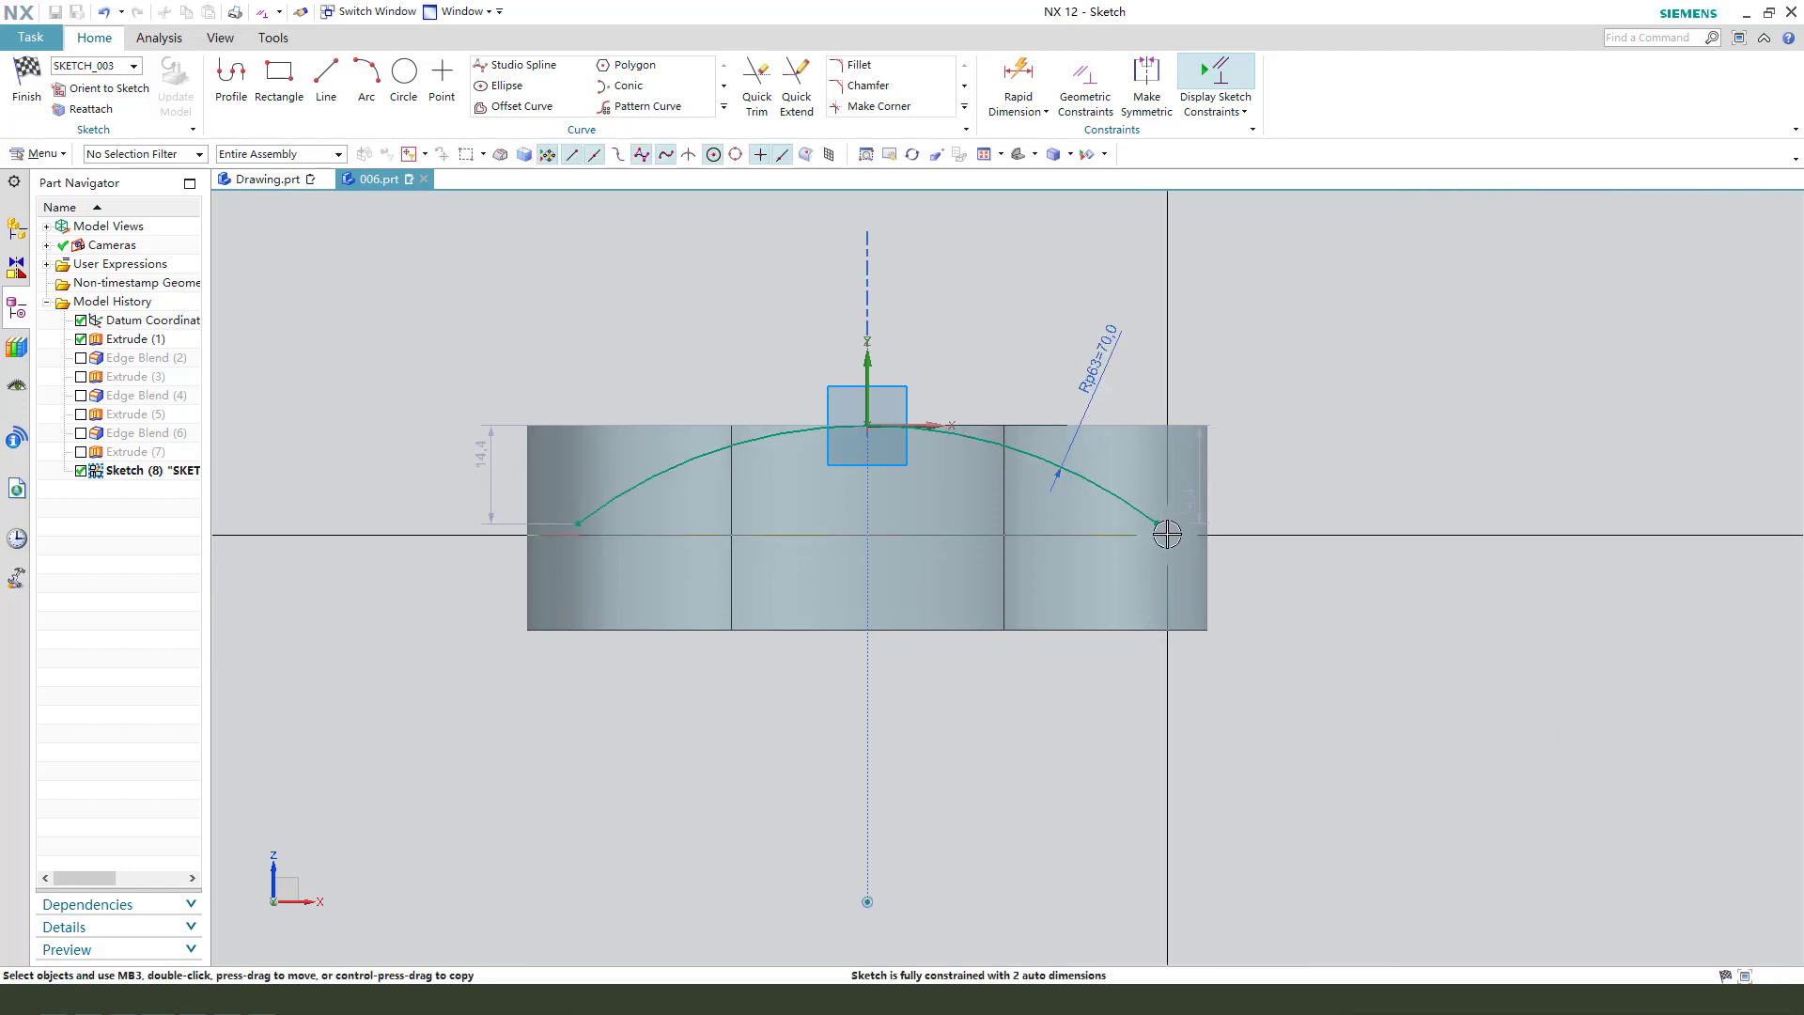
# Step: Align the arc's two endpoints horizontally, extend them beyond both sides of the body, and finish the sketch
pyautogui.moveTo(1157, 522); pyautogui.dragTo(1277, 634)
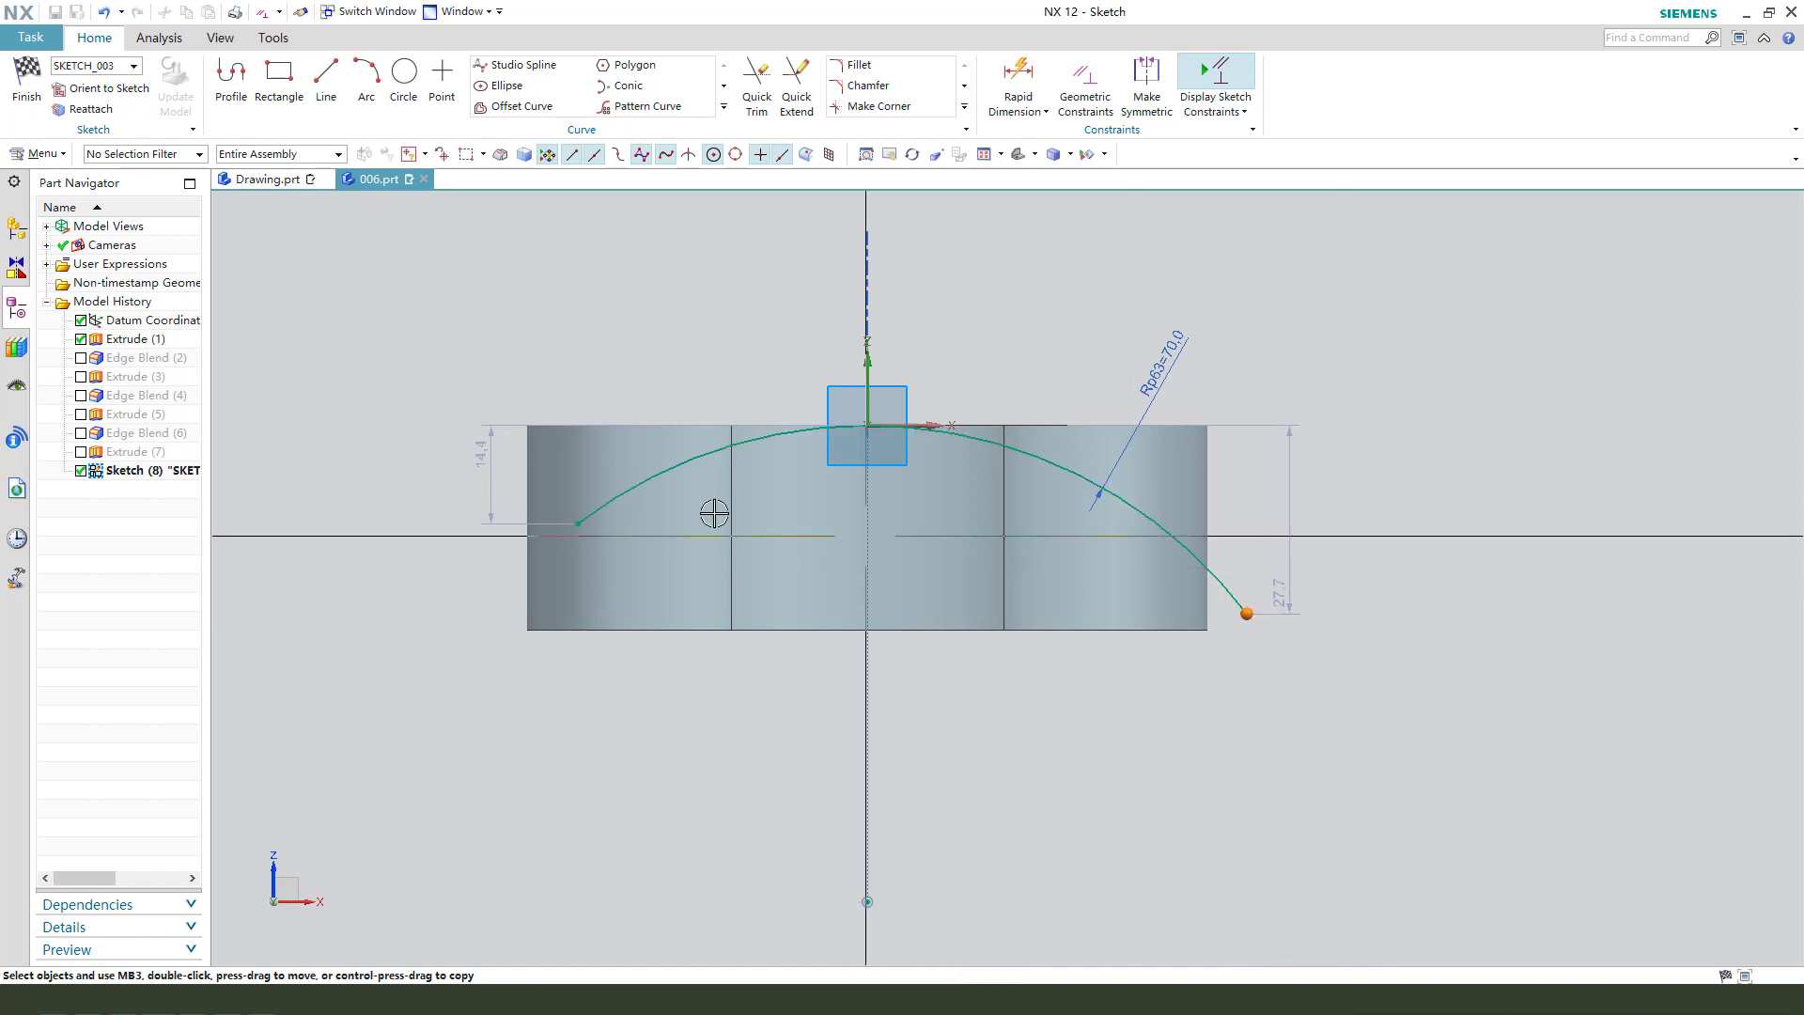
pyautogui.click(639, 523)
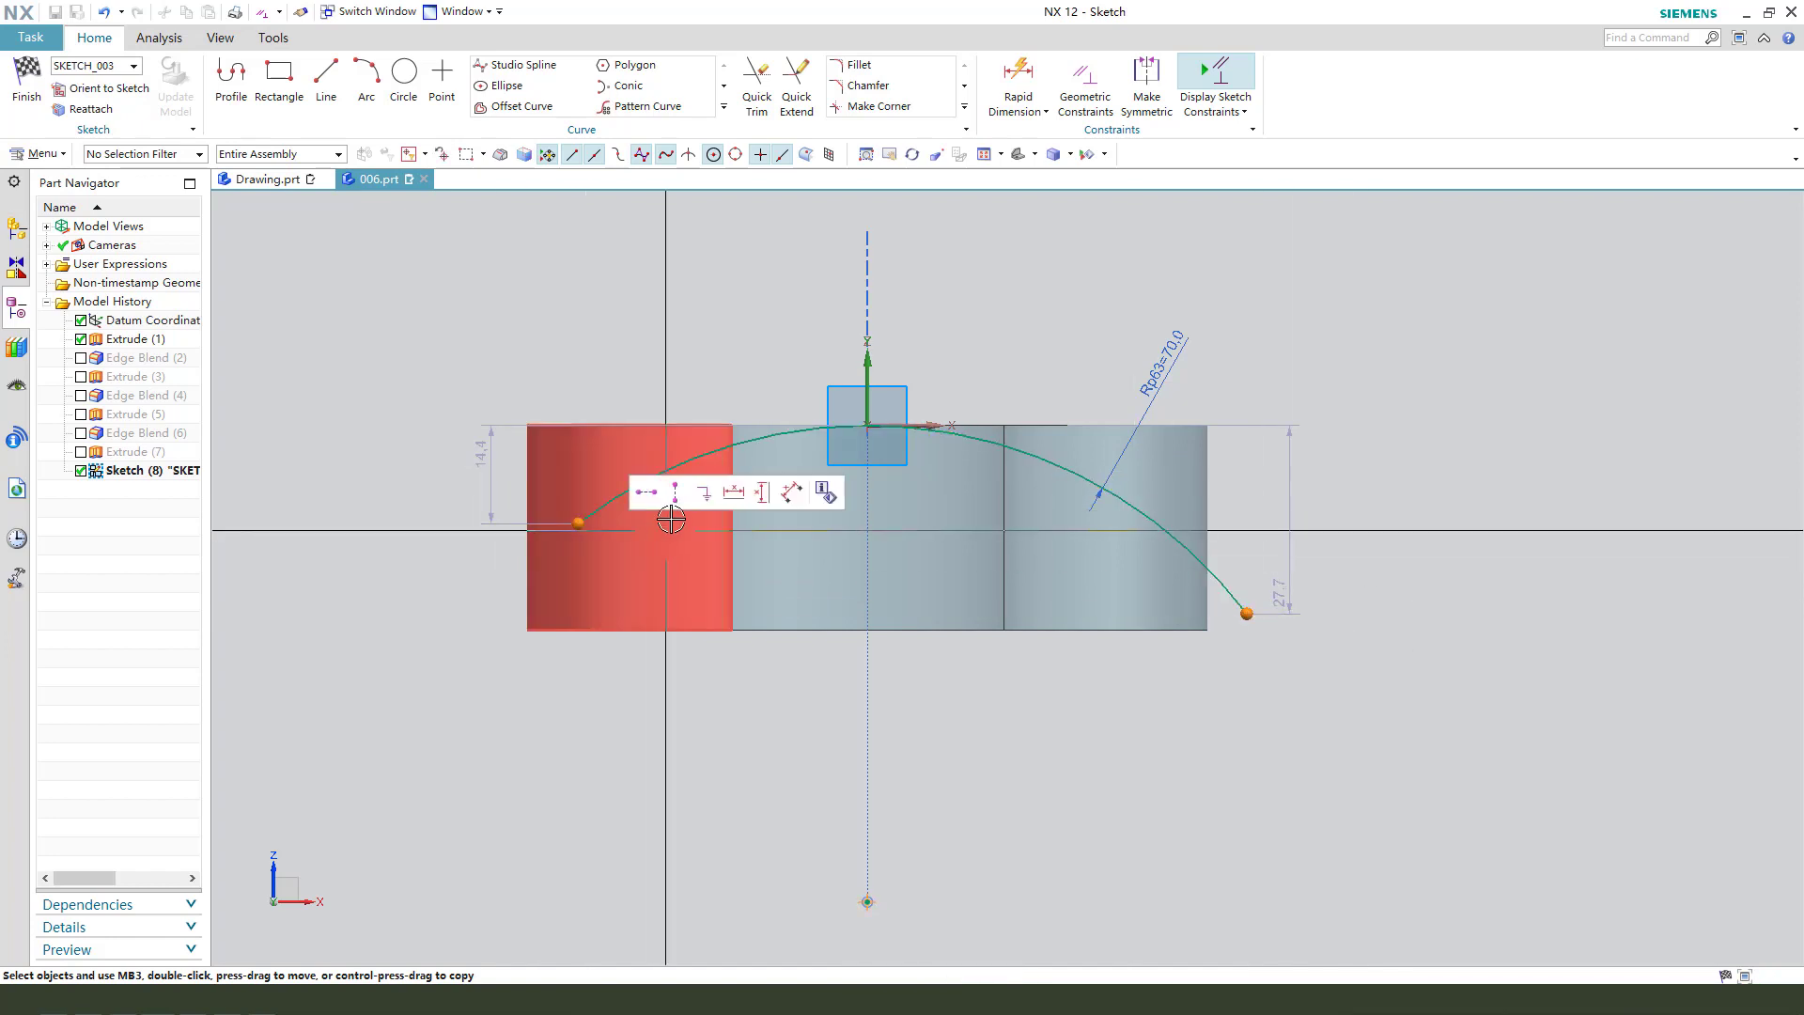
pyautogui.click(646, 492)
pyautogui.moveTo(1245, 612); pyautogui.dragTo(1379, 534)
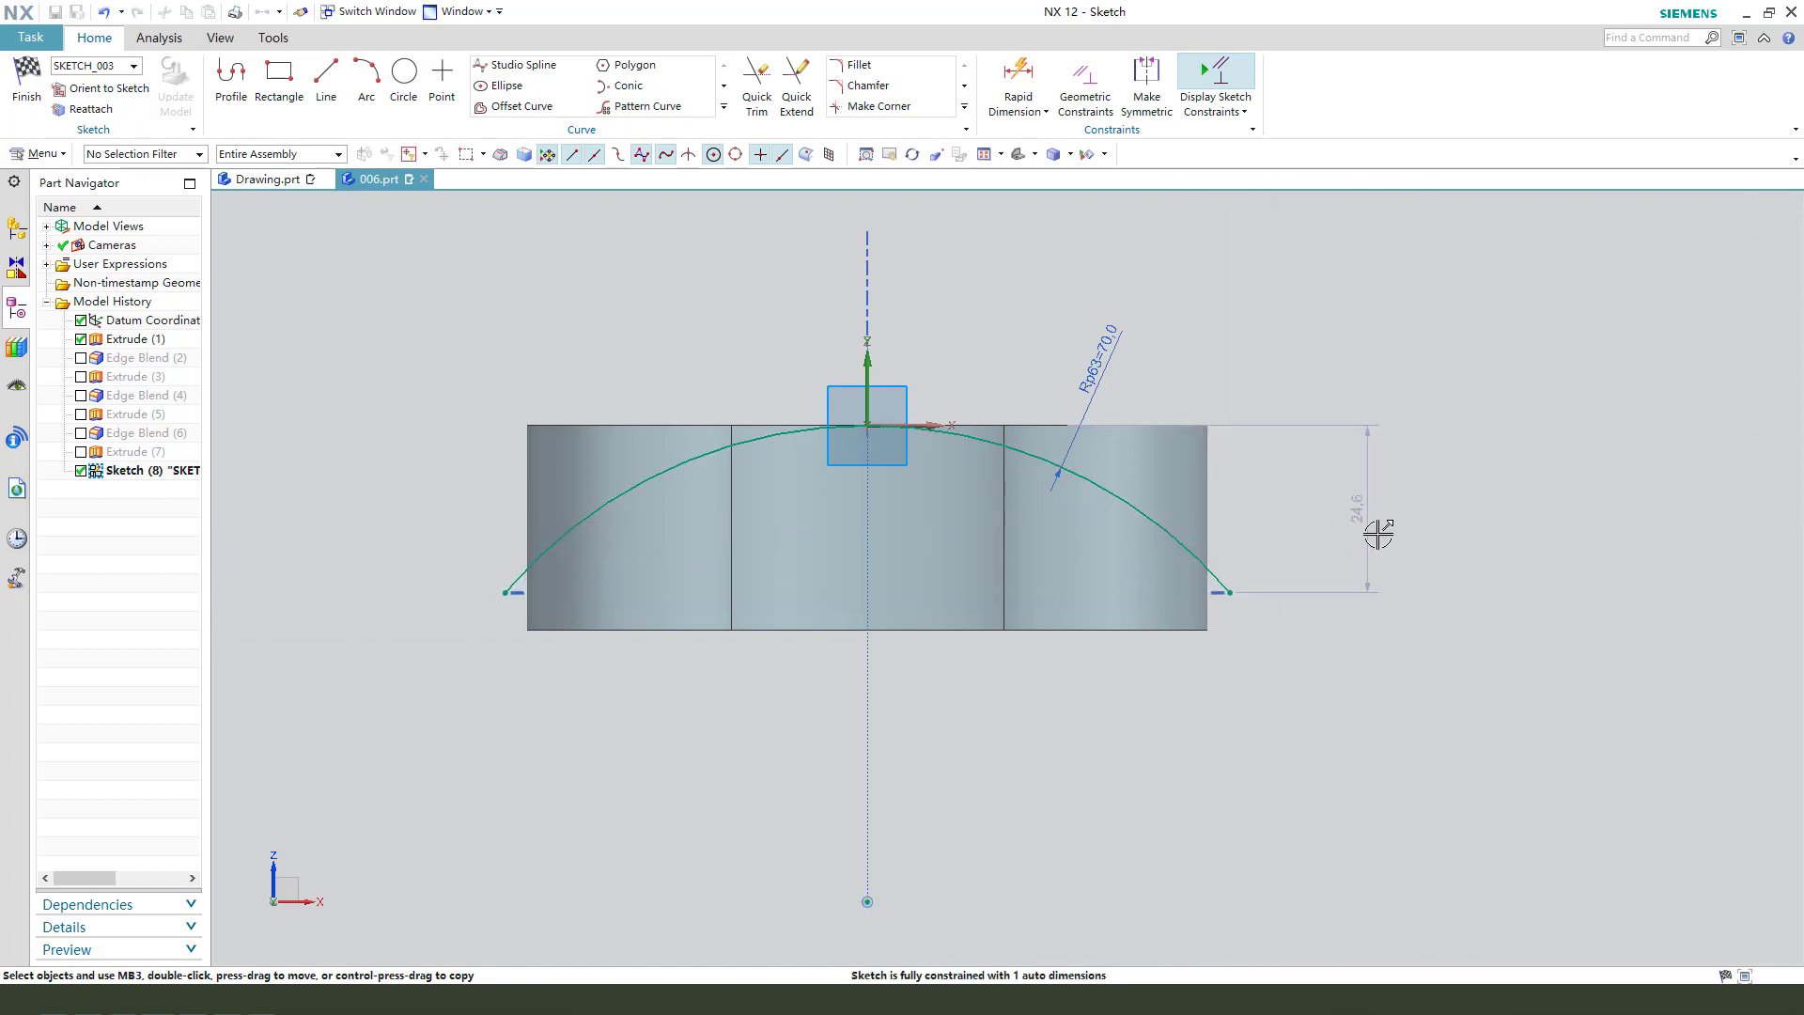
pyautogui.click(20, 84)
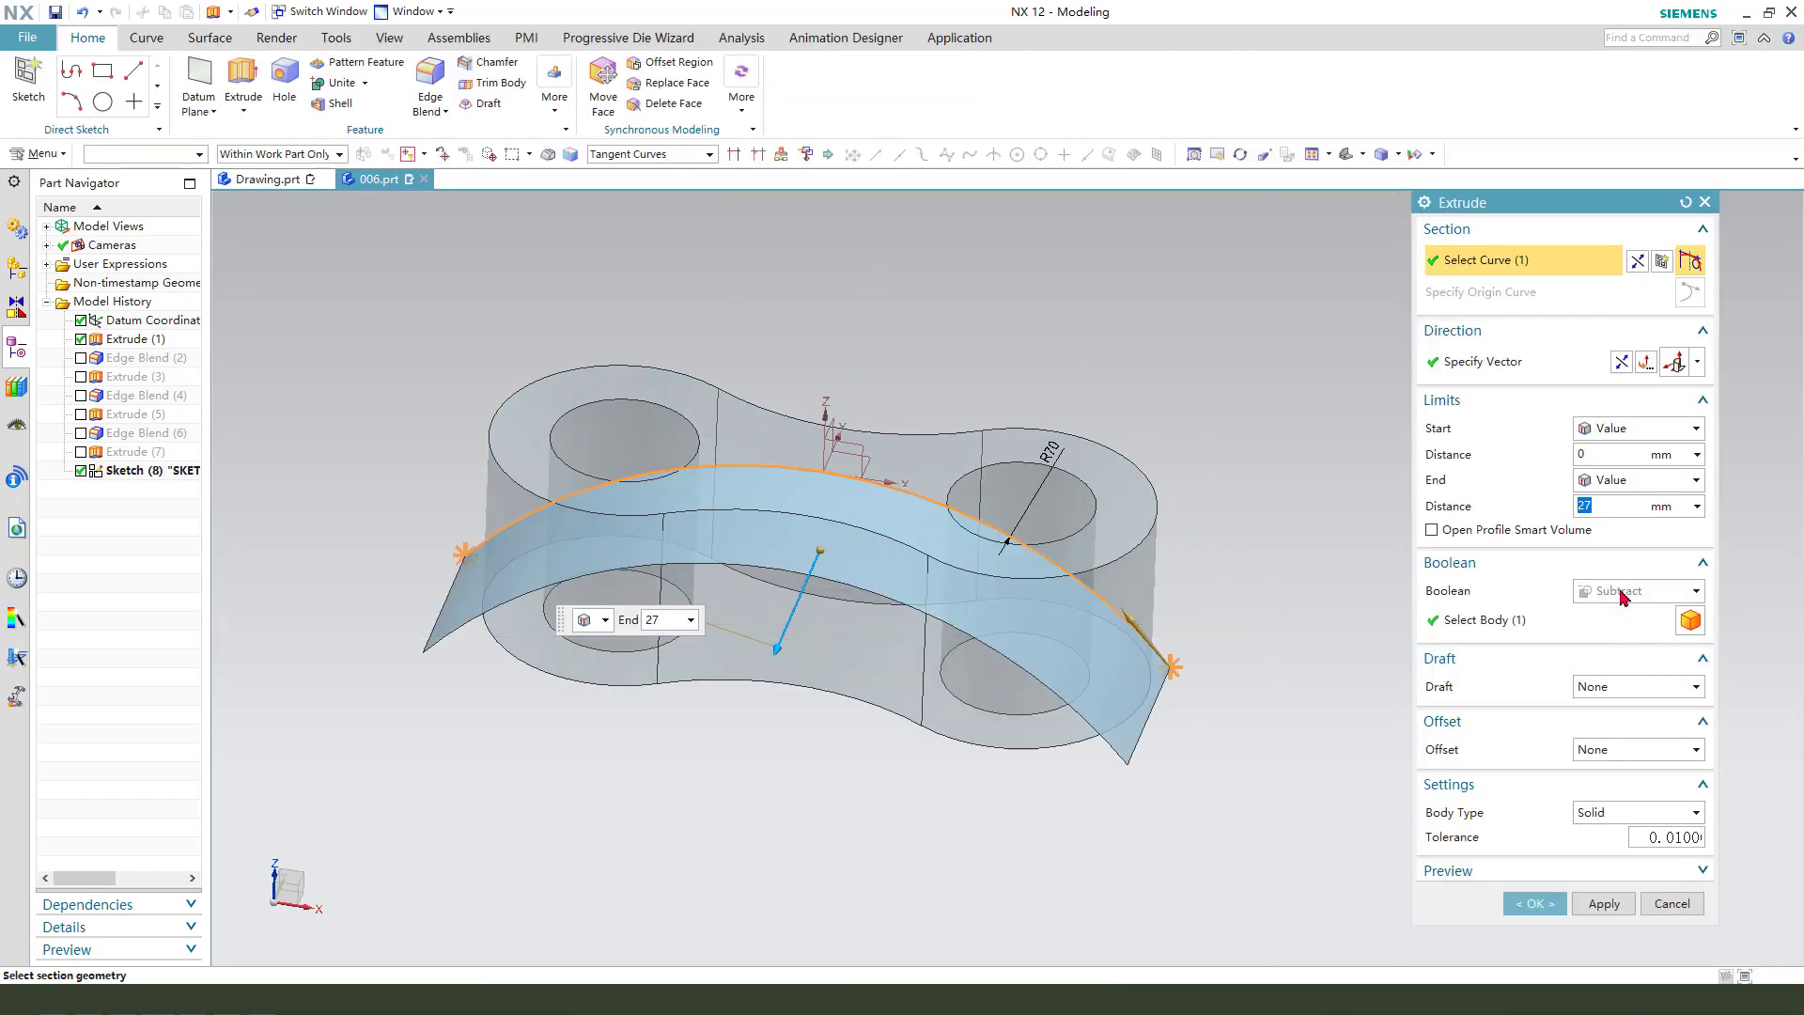
# Step: Extrude the arc 27 mm as a separate sheet with the Boolean set to None
pyautogui.click(1624, 594)
pyautogui.click(1623, 618)
pyautogui.moveTo(1266, 621); pyautogui.dragTo(1234, 650, button='middle')
pyautogui.click(1528, 872)
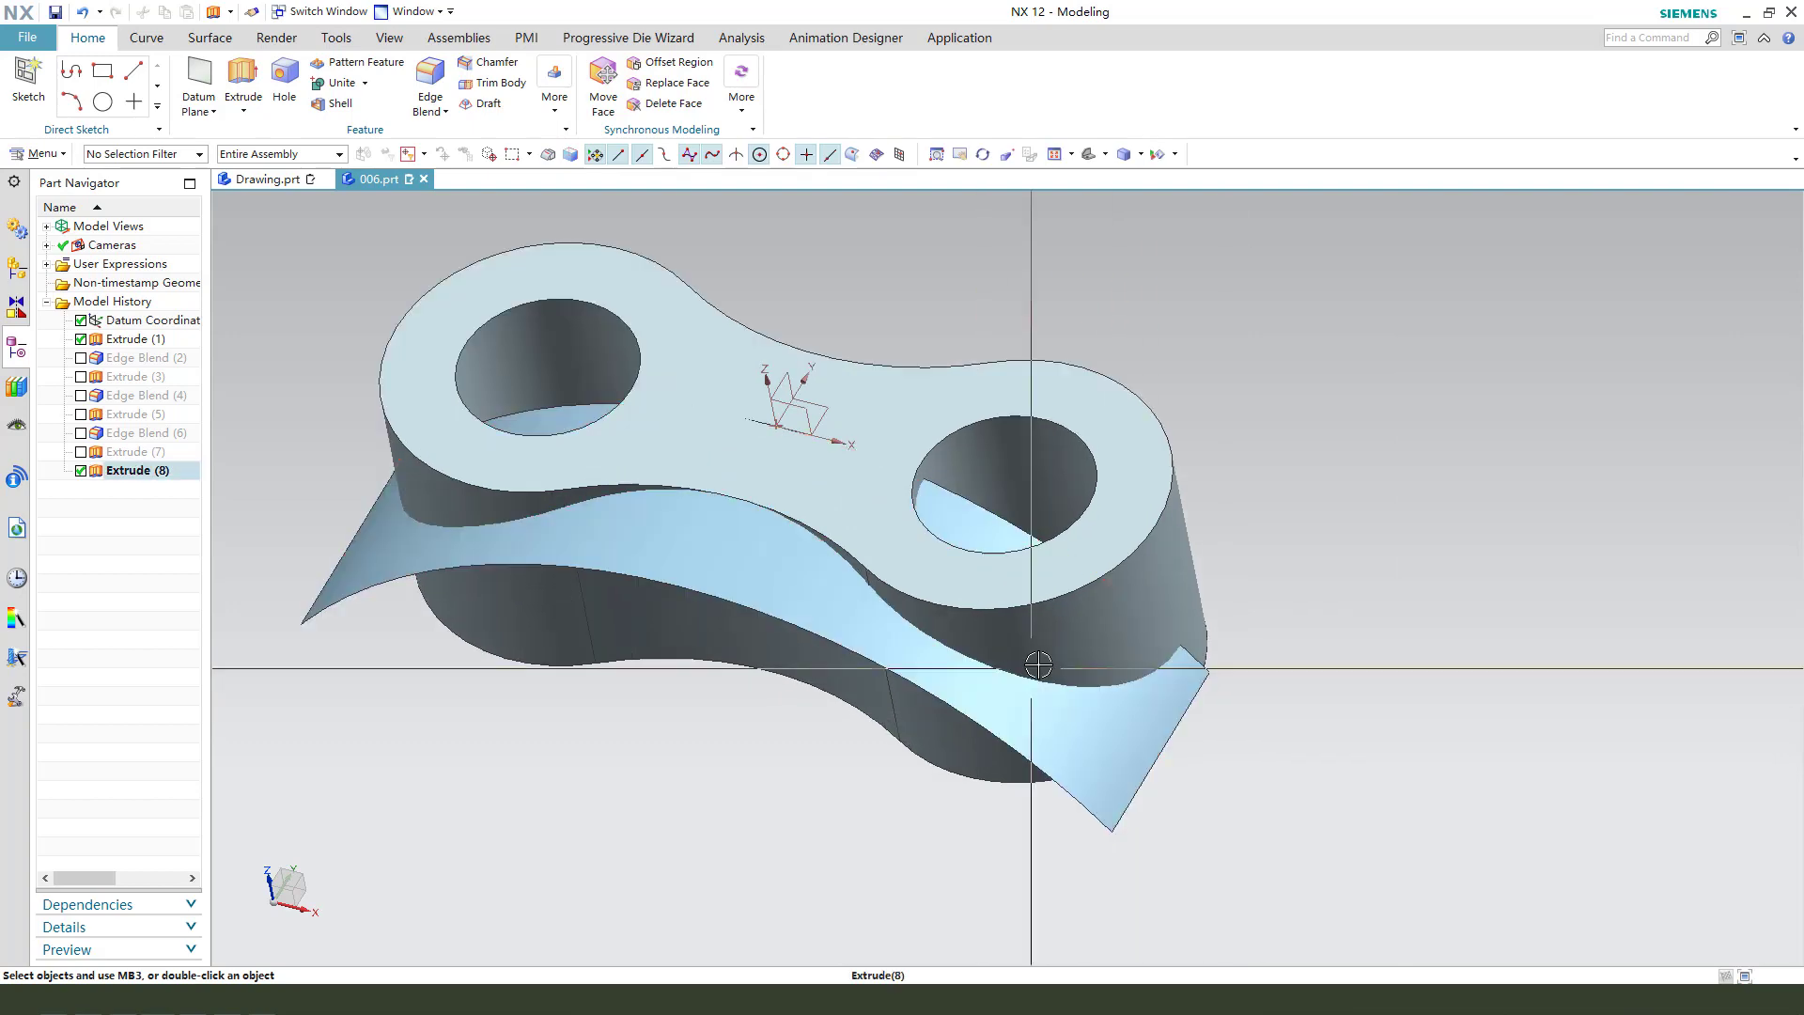
# Step: Replace the body's flat top face with the arched sheet face at an offset of 0 mm
pyautogui.moveTo(582, 584); pyautogui.dragTo(641, 584, button='middle')
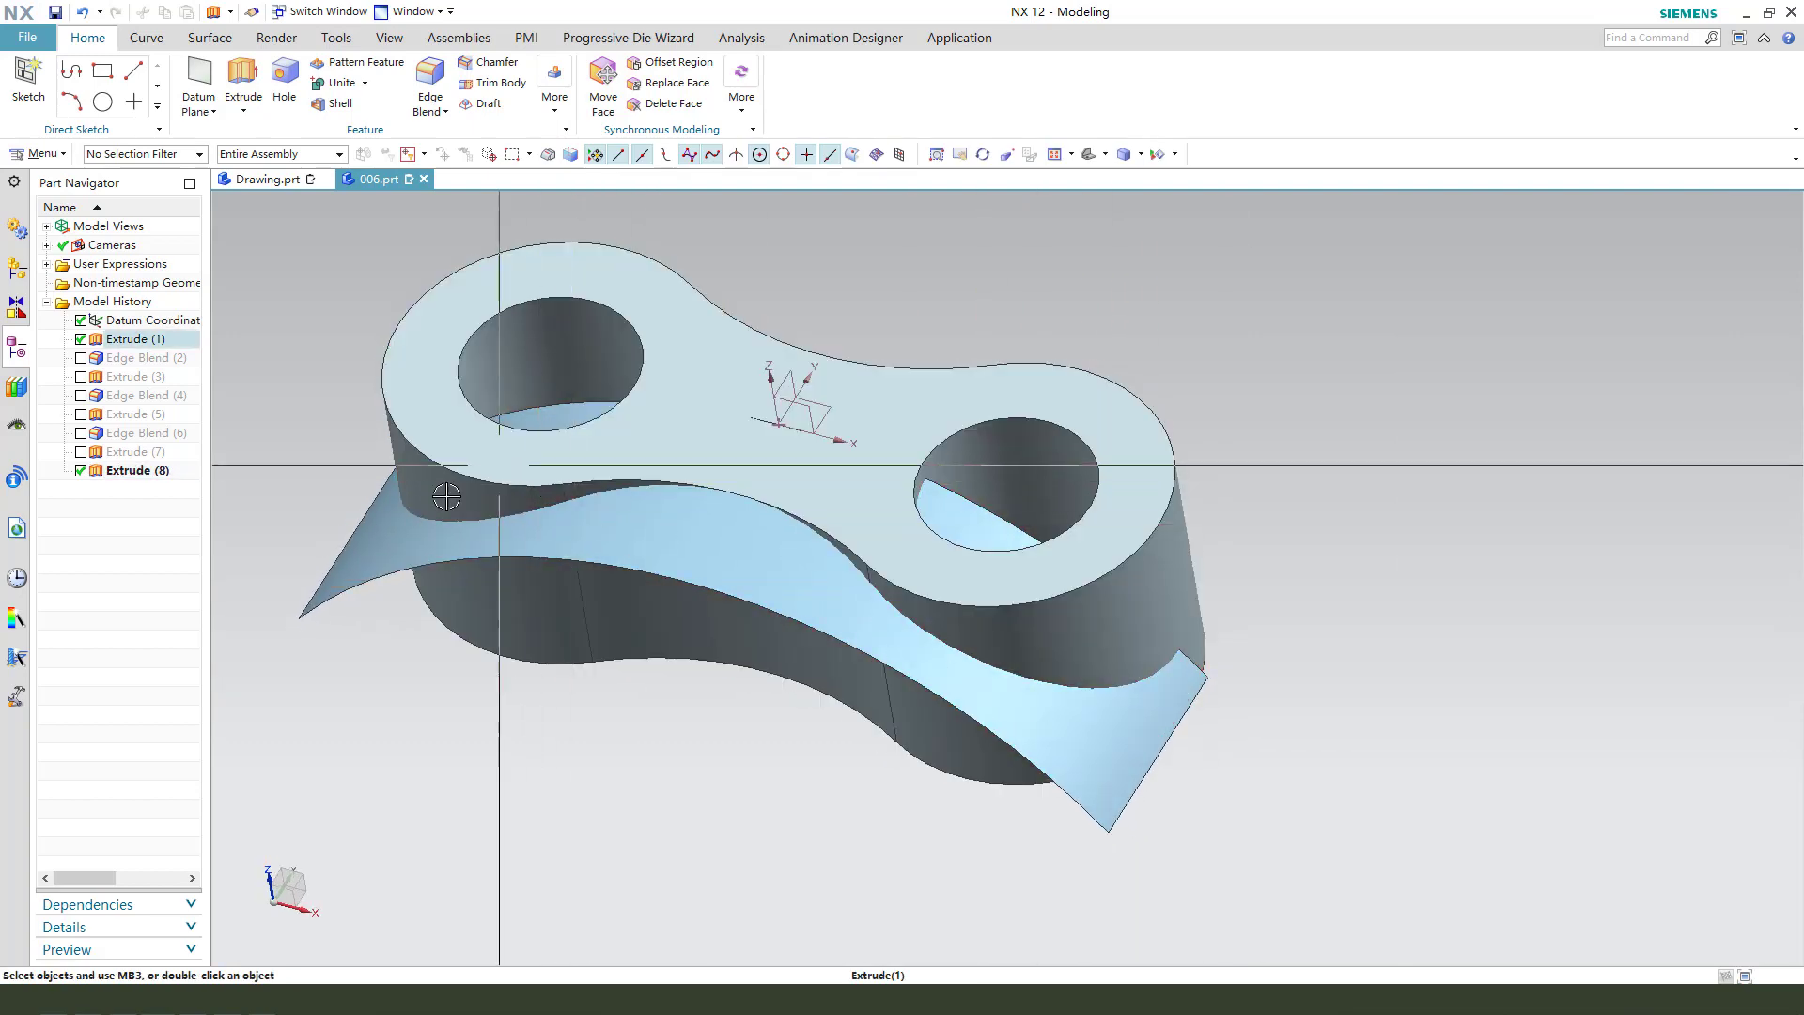
pyautogui.moveTo(455, 549); pyautogui.dragTo(451, 549, button='middle')
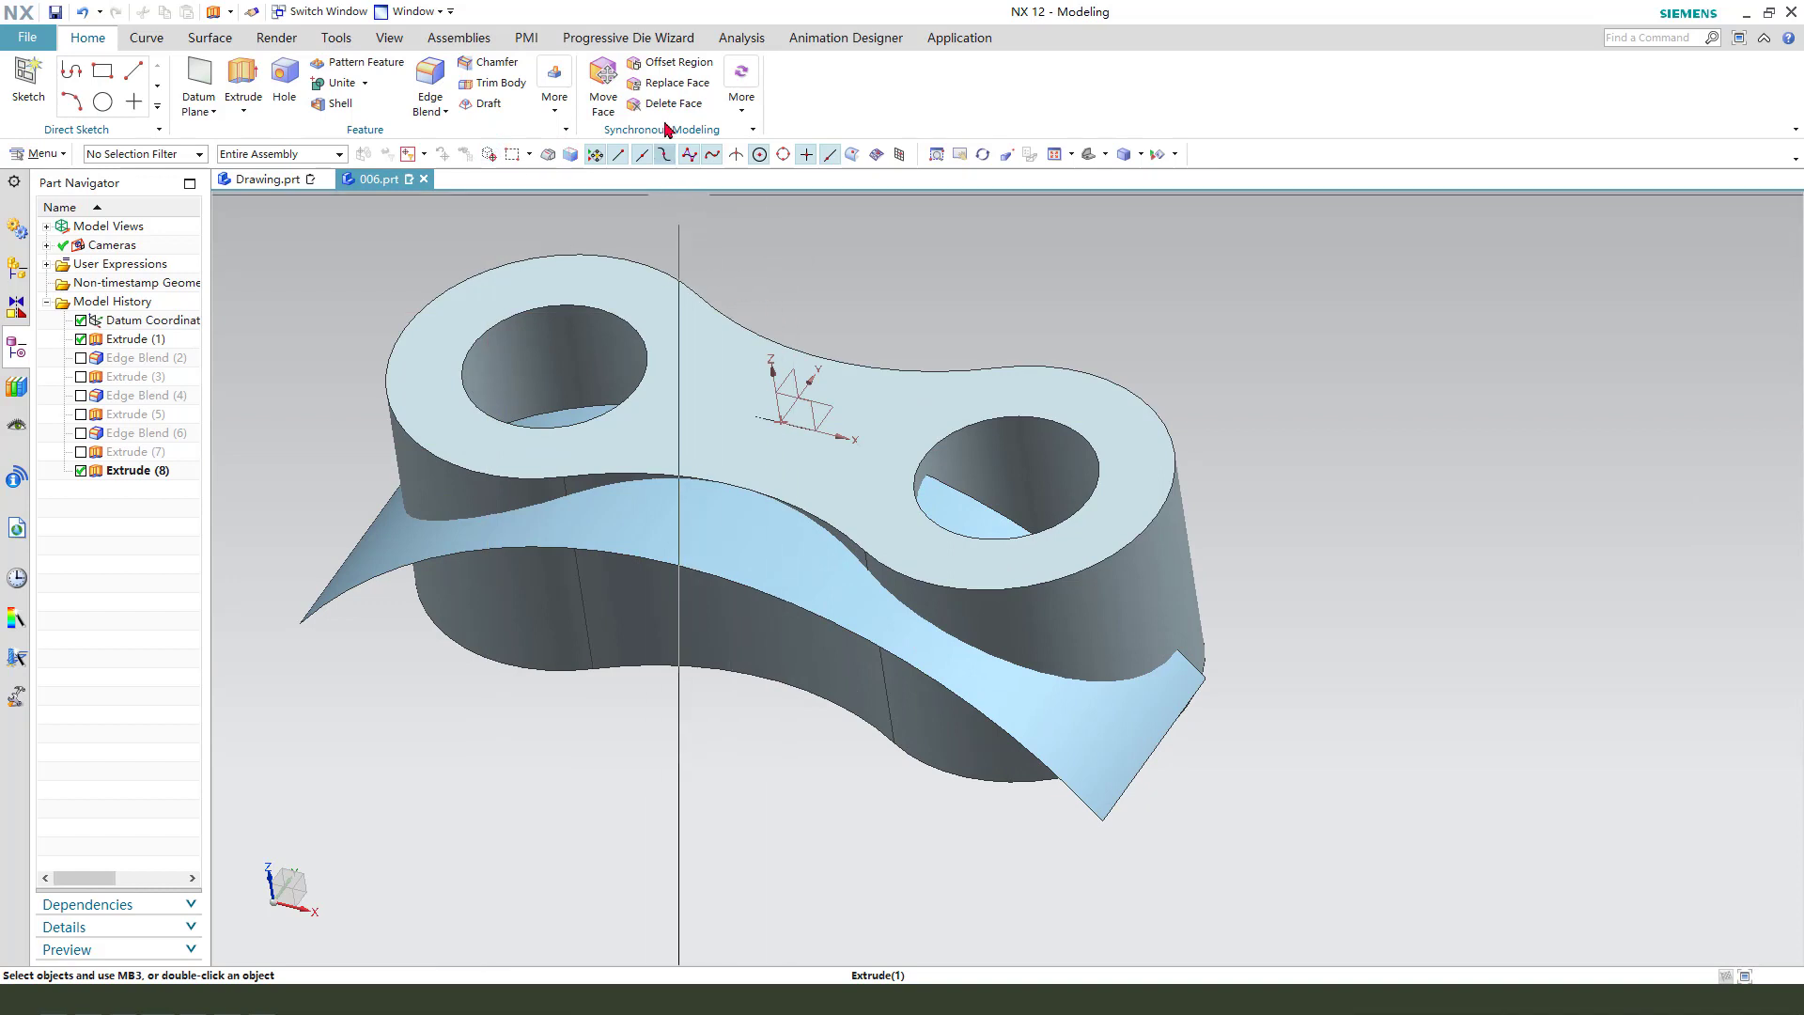
pyautogui.click(665, 83)
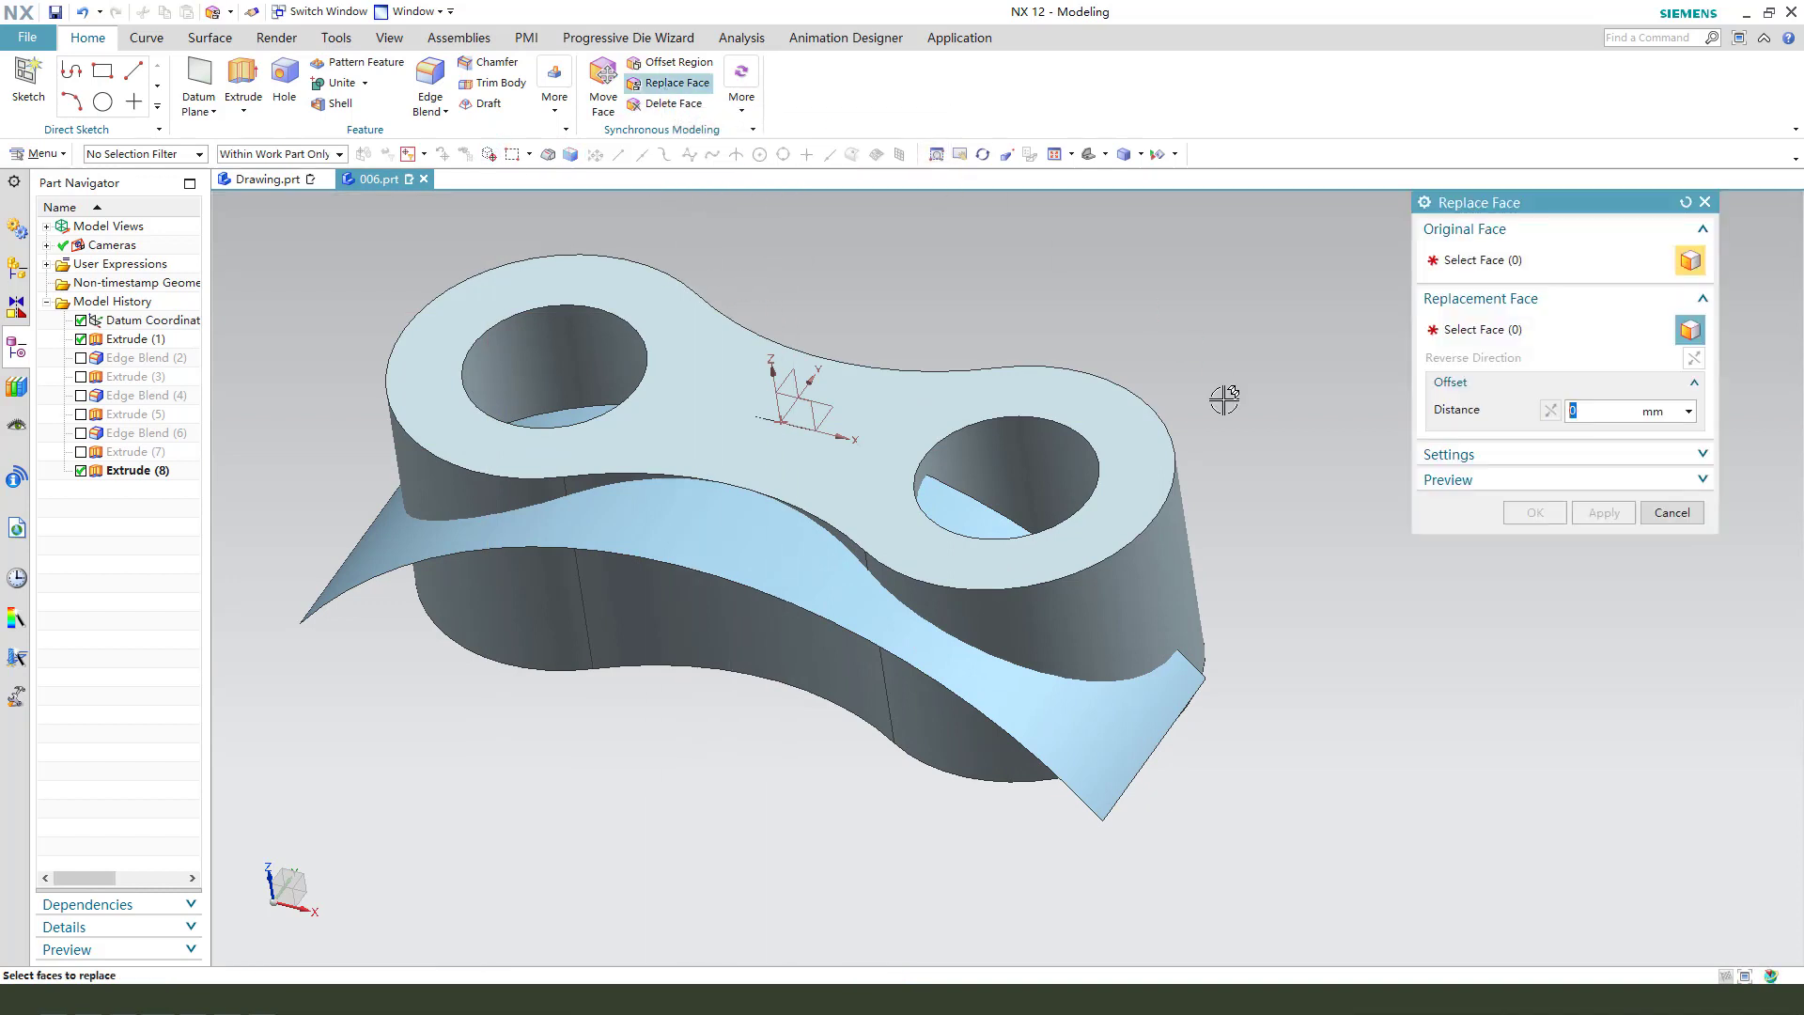
pyautogui.click(737, 350)
pyautogui.click(1476, 331)
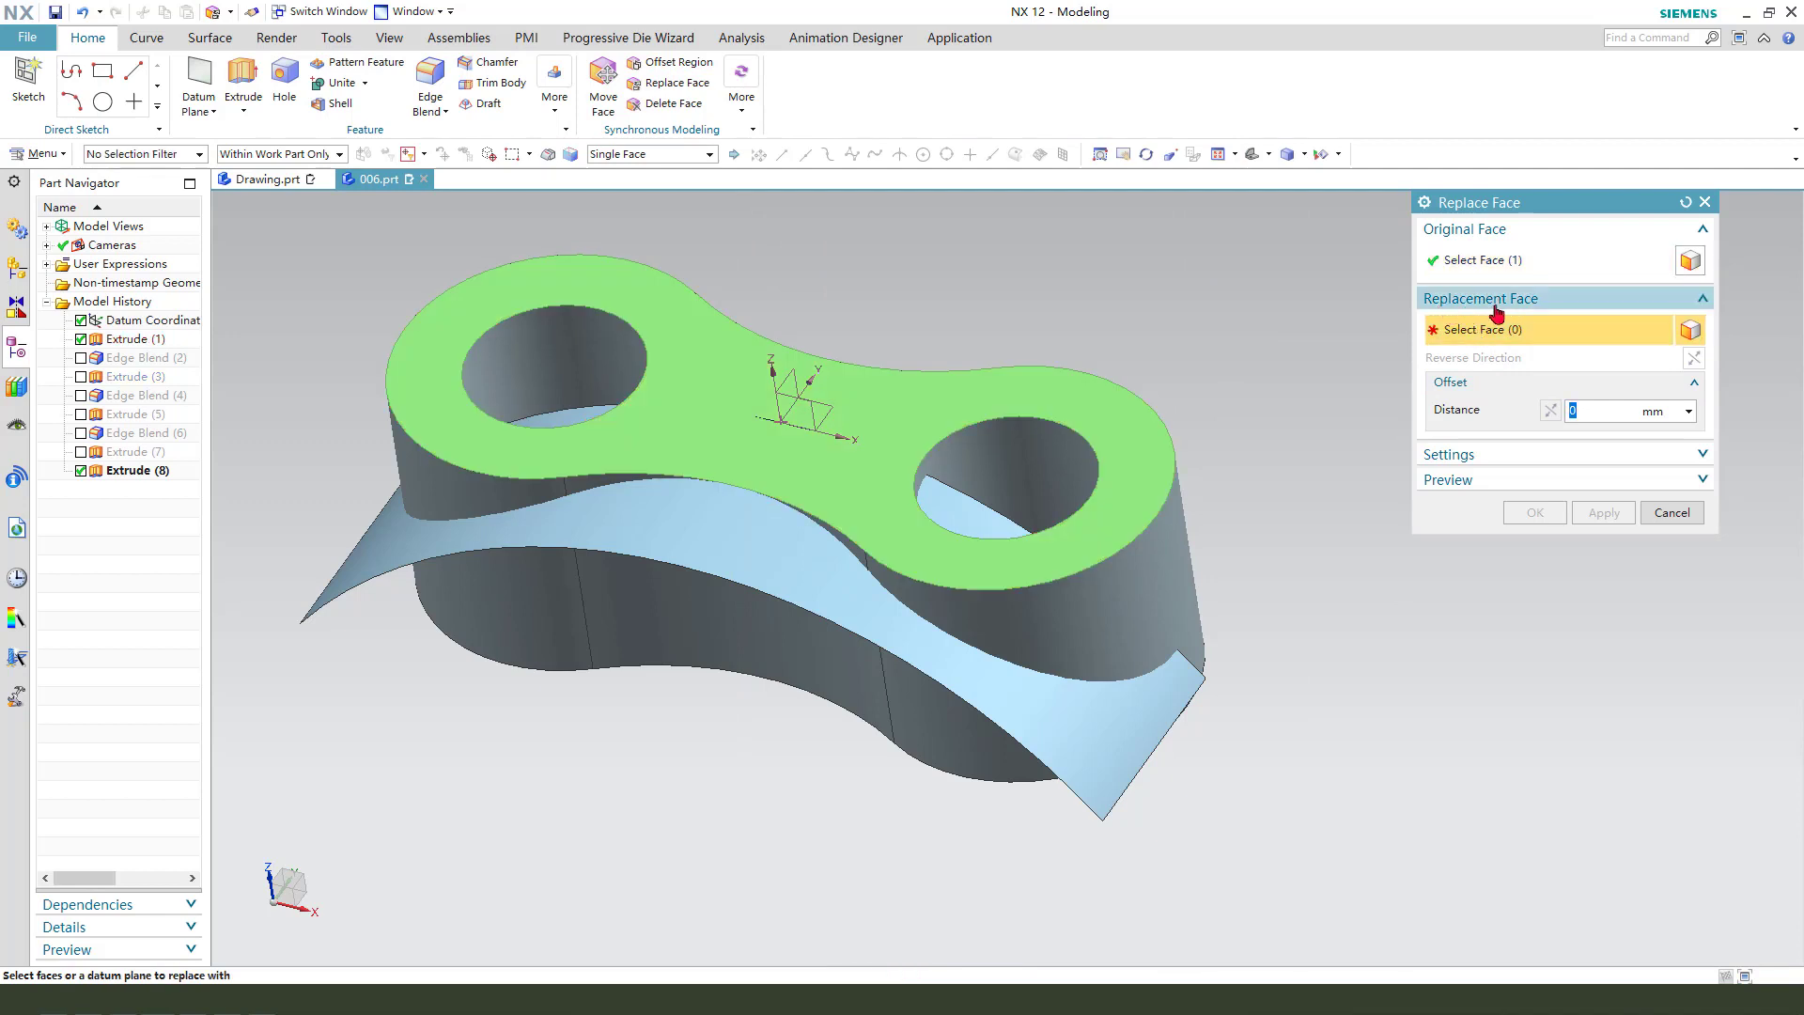
pyautogui.moveTo(1250, 609); pyautogui.dragTo(1108, 704)
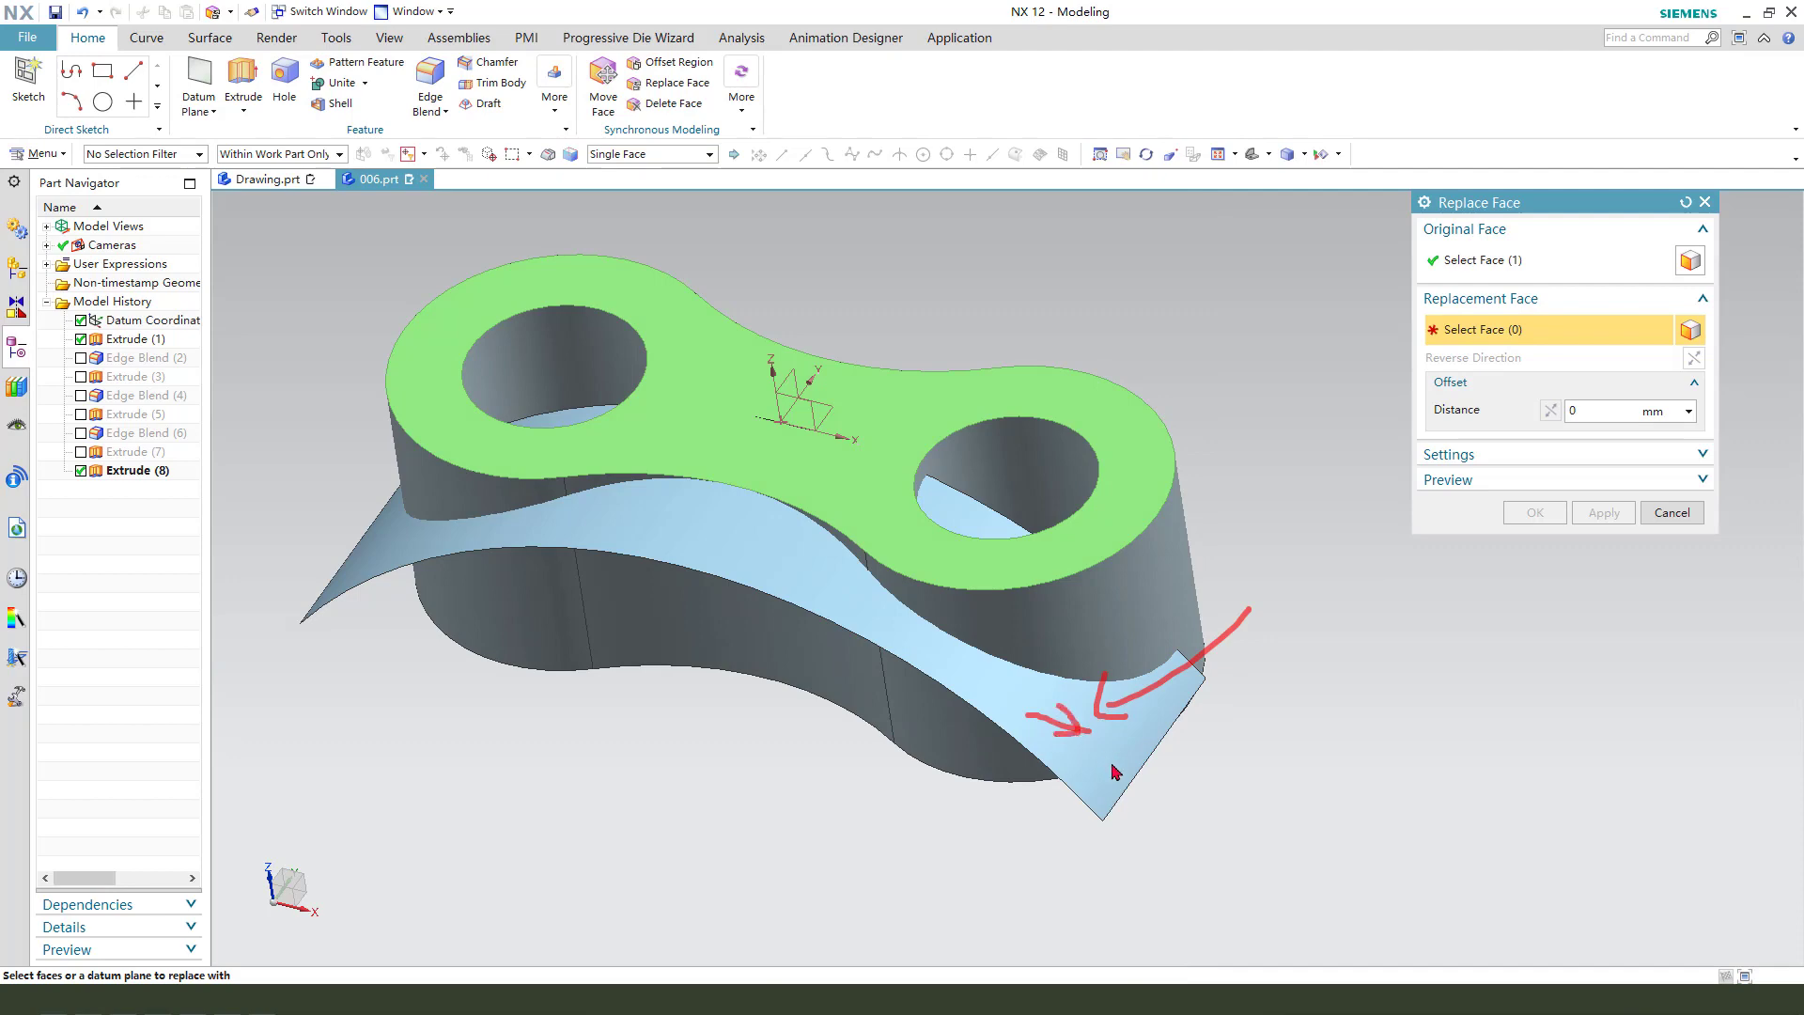
pyautogui.click(1074, 722)
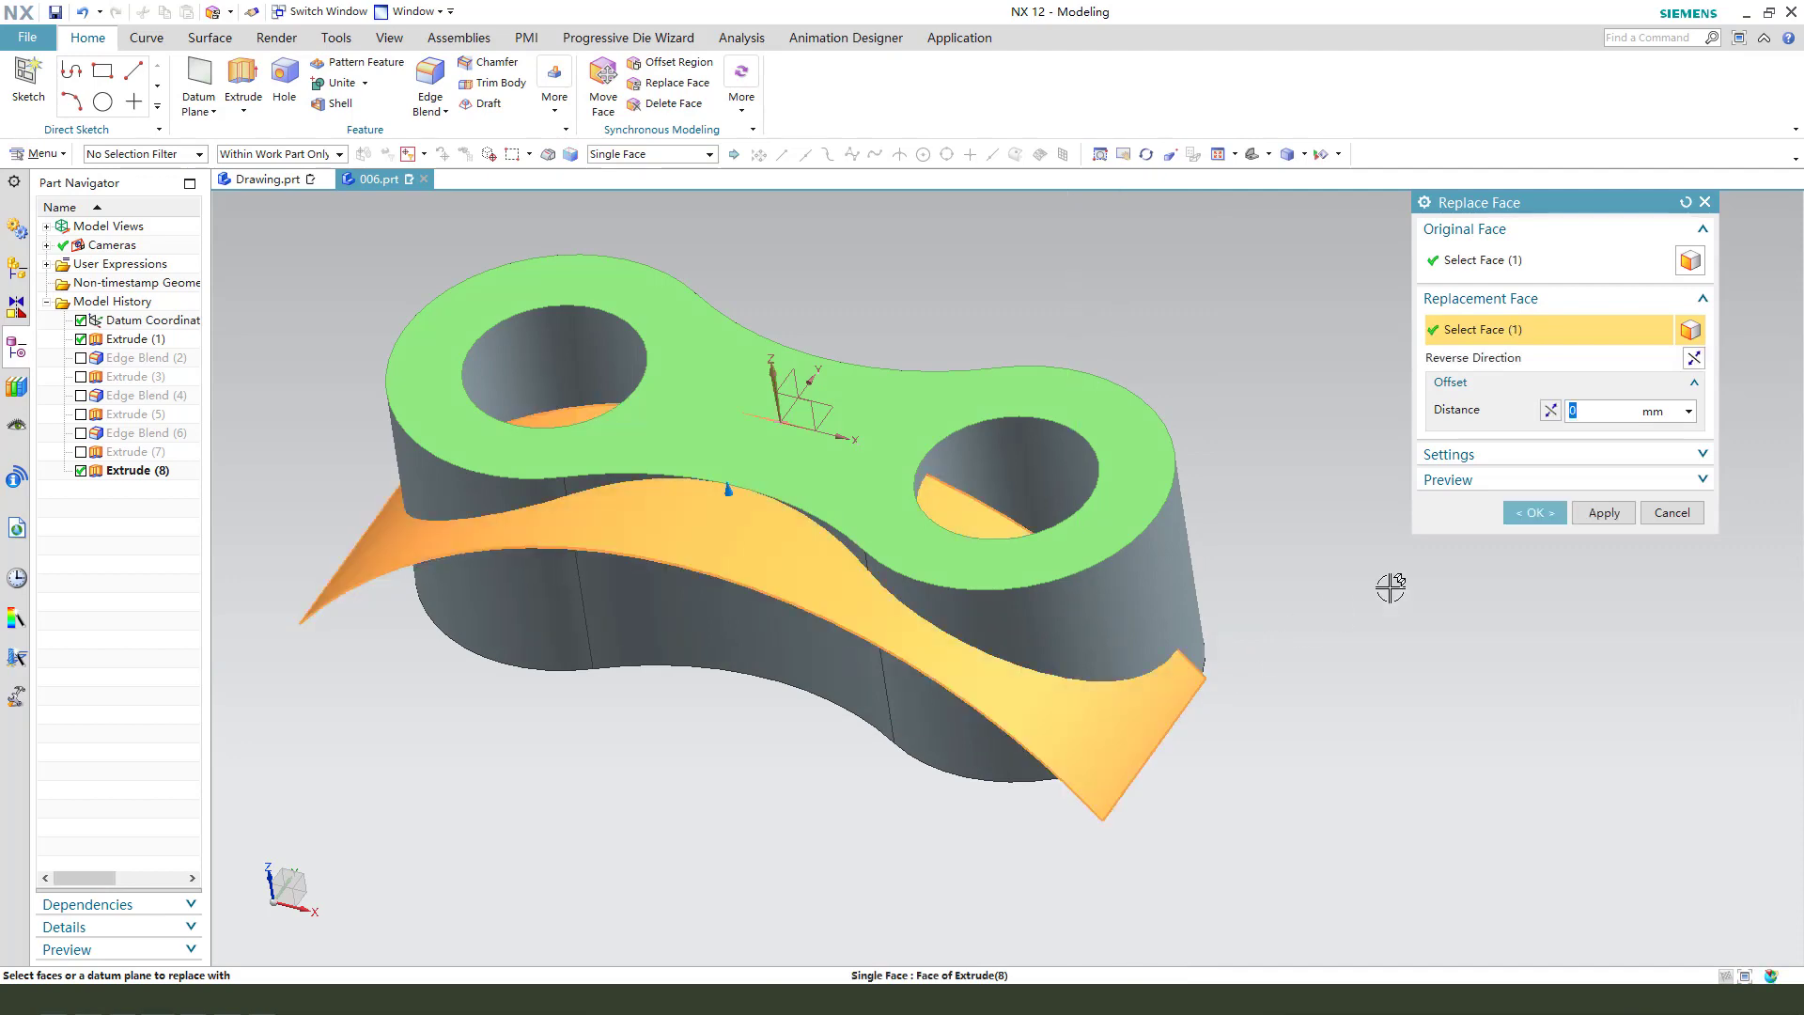
pyautogui.click(1527, 514)
# Step: Delete the arched sheet body with Delete Body, keeping the solid connector
pyautogui.click(554, 89)
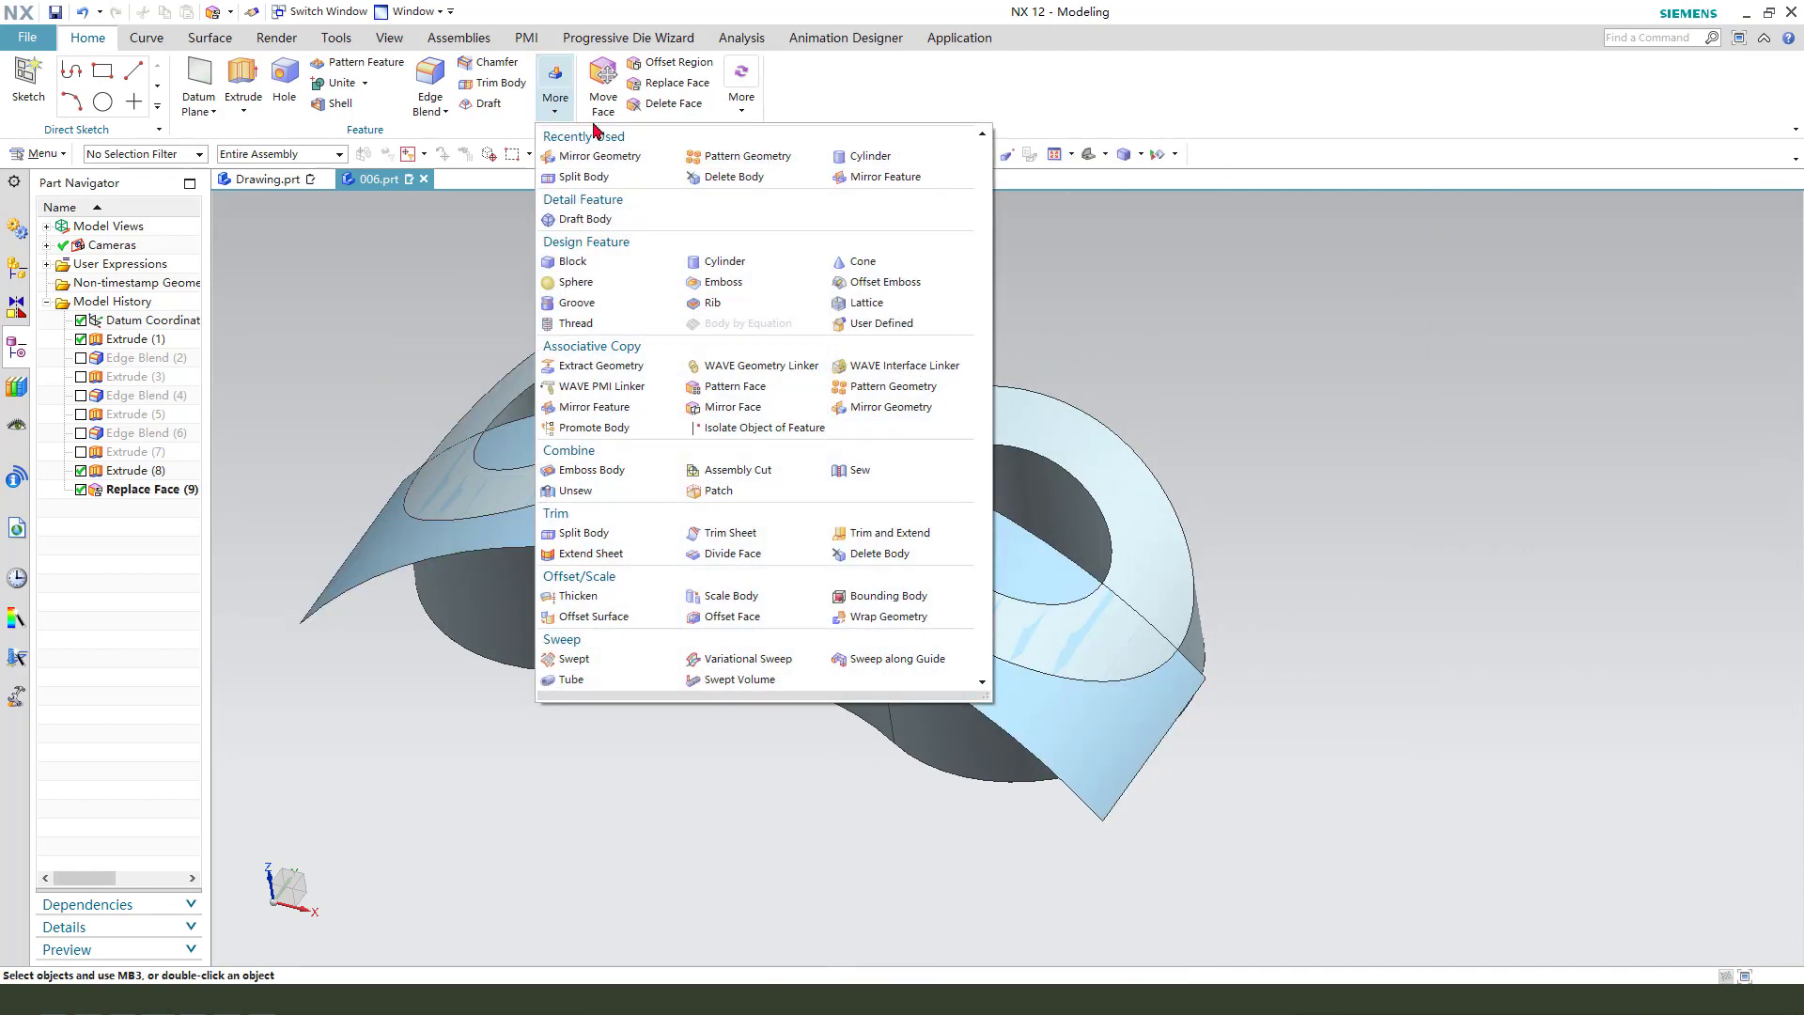
pyautogui.click(882, 554)
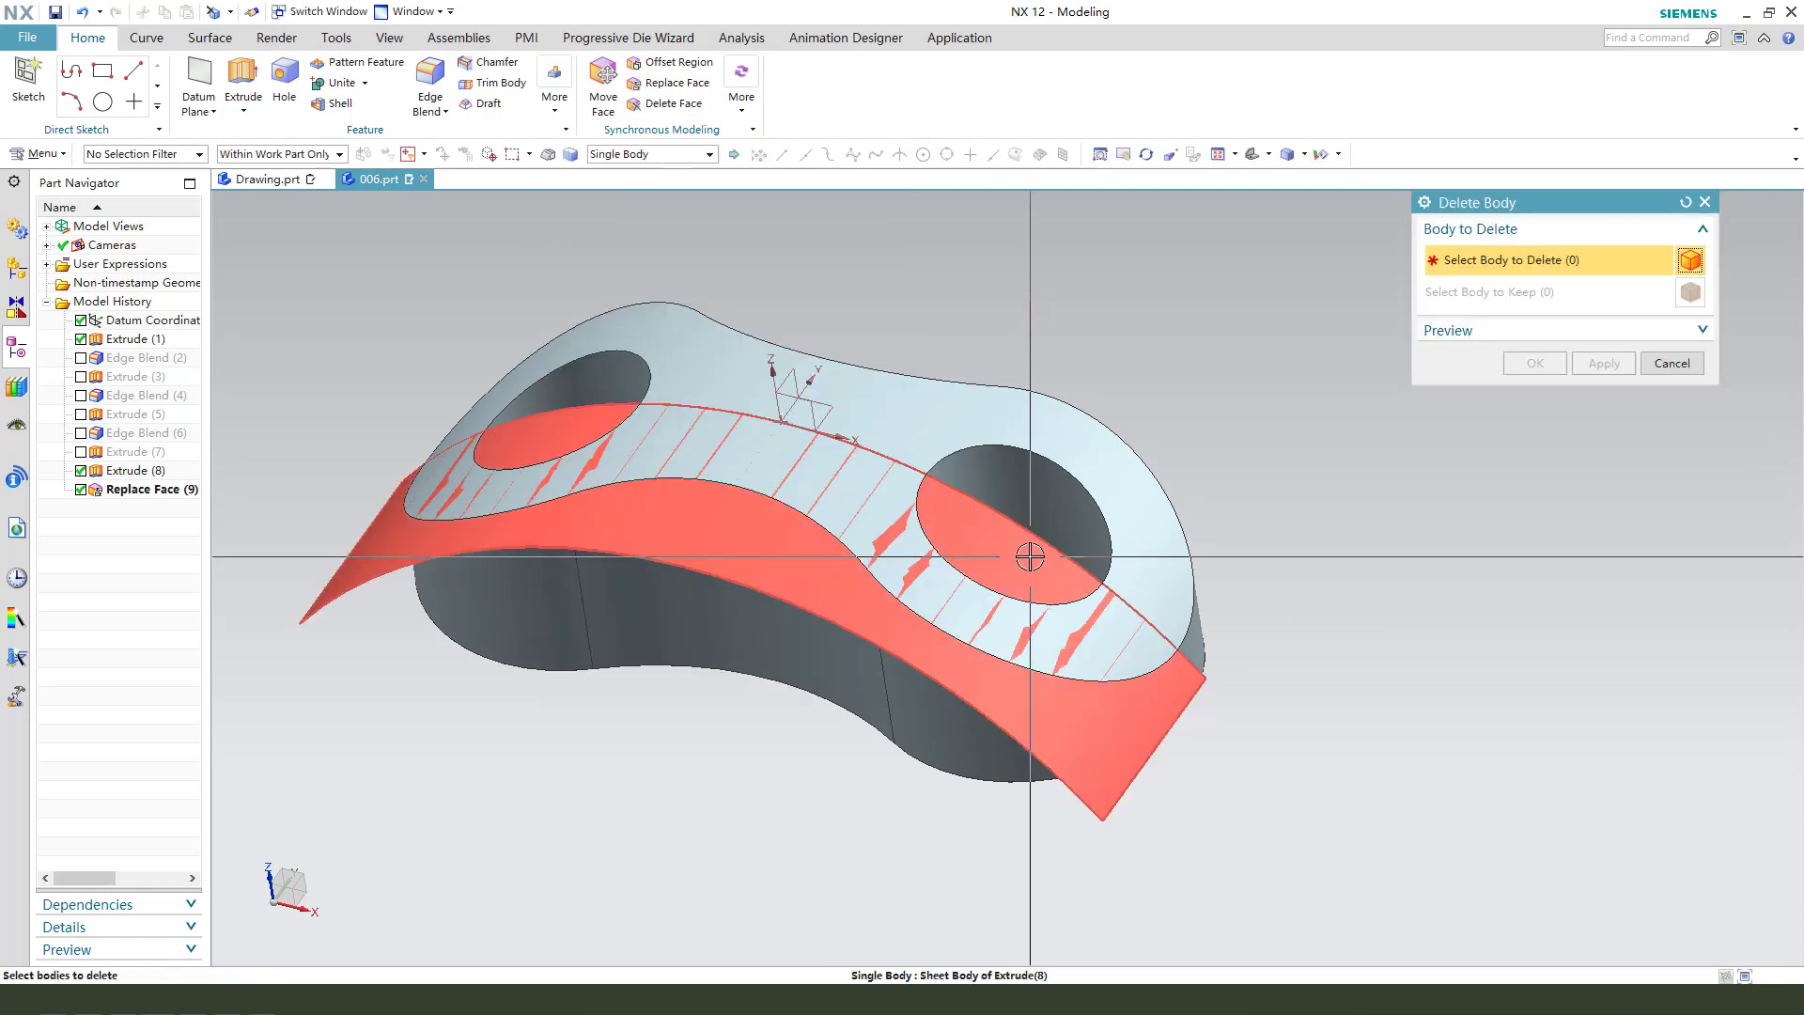
pyautogui.click(1039, 611)
pyautogui.middleClick(887, 646)
pyautogui.moveTo(887, 646)
pyautogui.mouseDown(button='middle')
pyautogui.moveTo(918, 629)
pyautogui.moveTo(901, 632)
pyautogui.mouseUp(button='middle')
pyautogui.scroll(-2, 477, 543)
pyautogui.scroll(1, 452, 598)
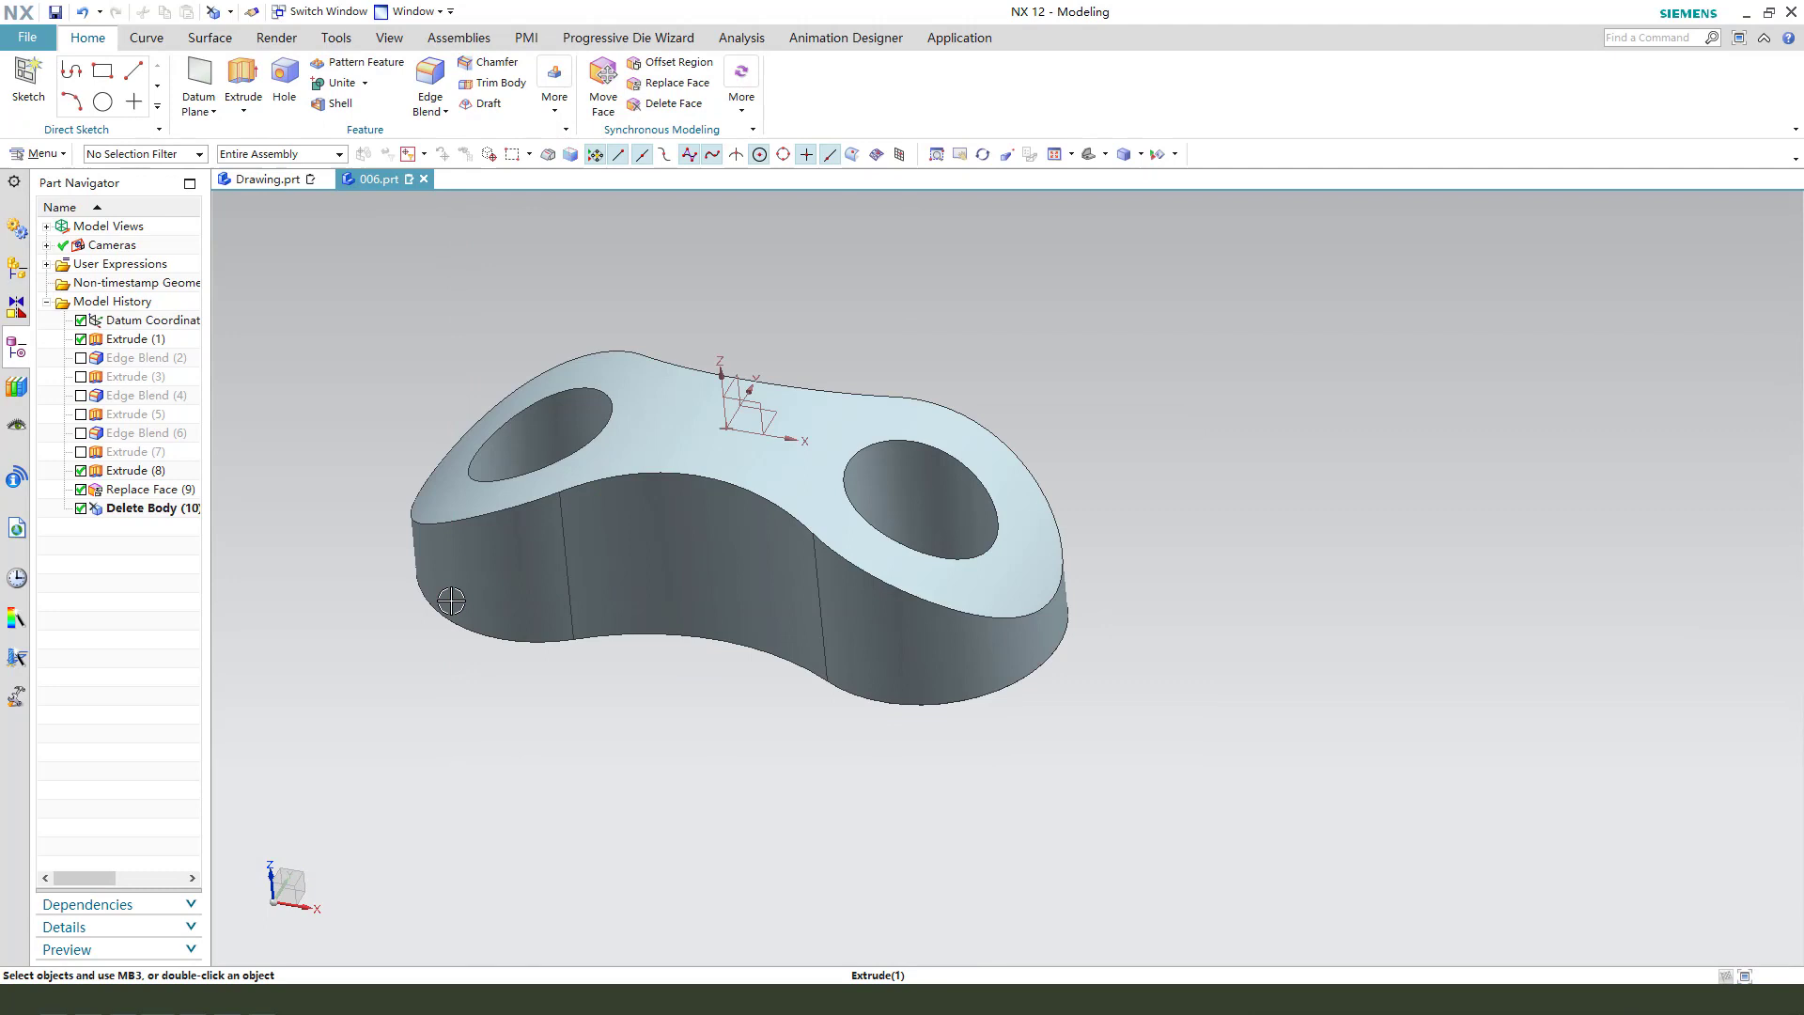
pyautogui.moveTo(467, 616); pyautogui.dragTo(463, 617, button='middle')
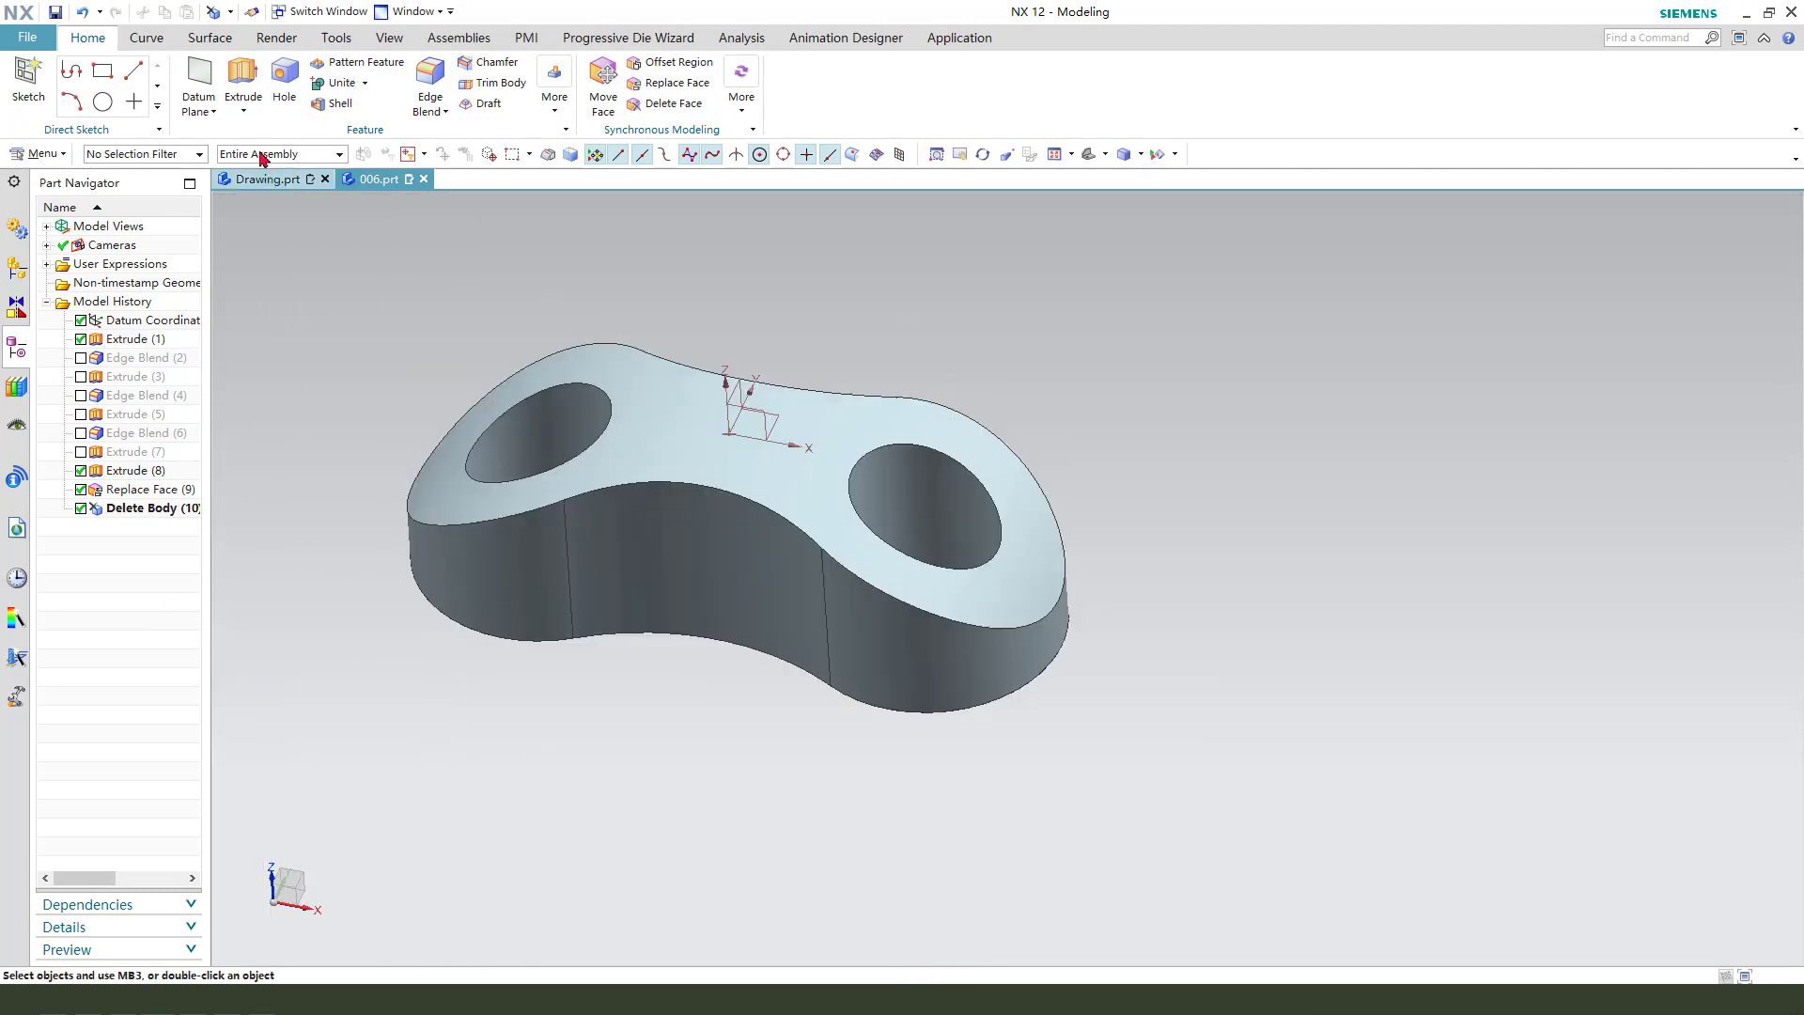
pyautogui.click(243, 75)
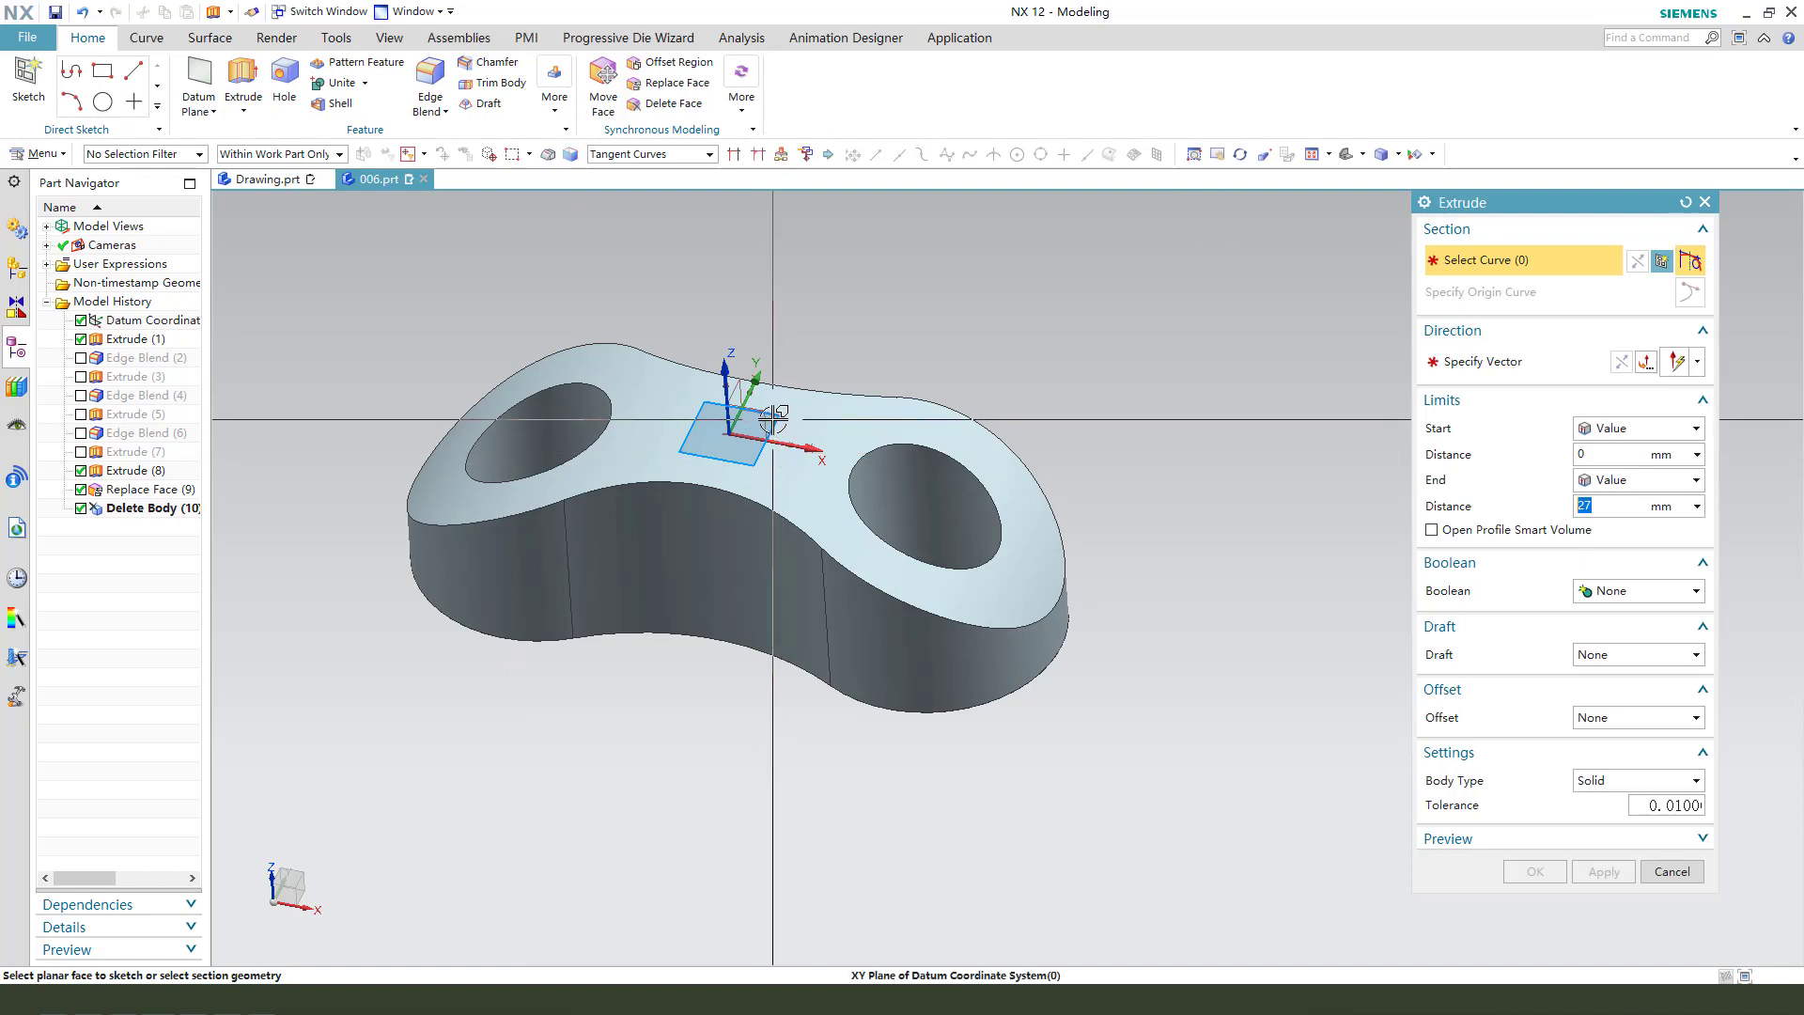
pyautogui.click(1671, 877)
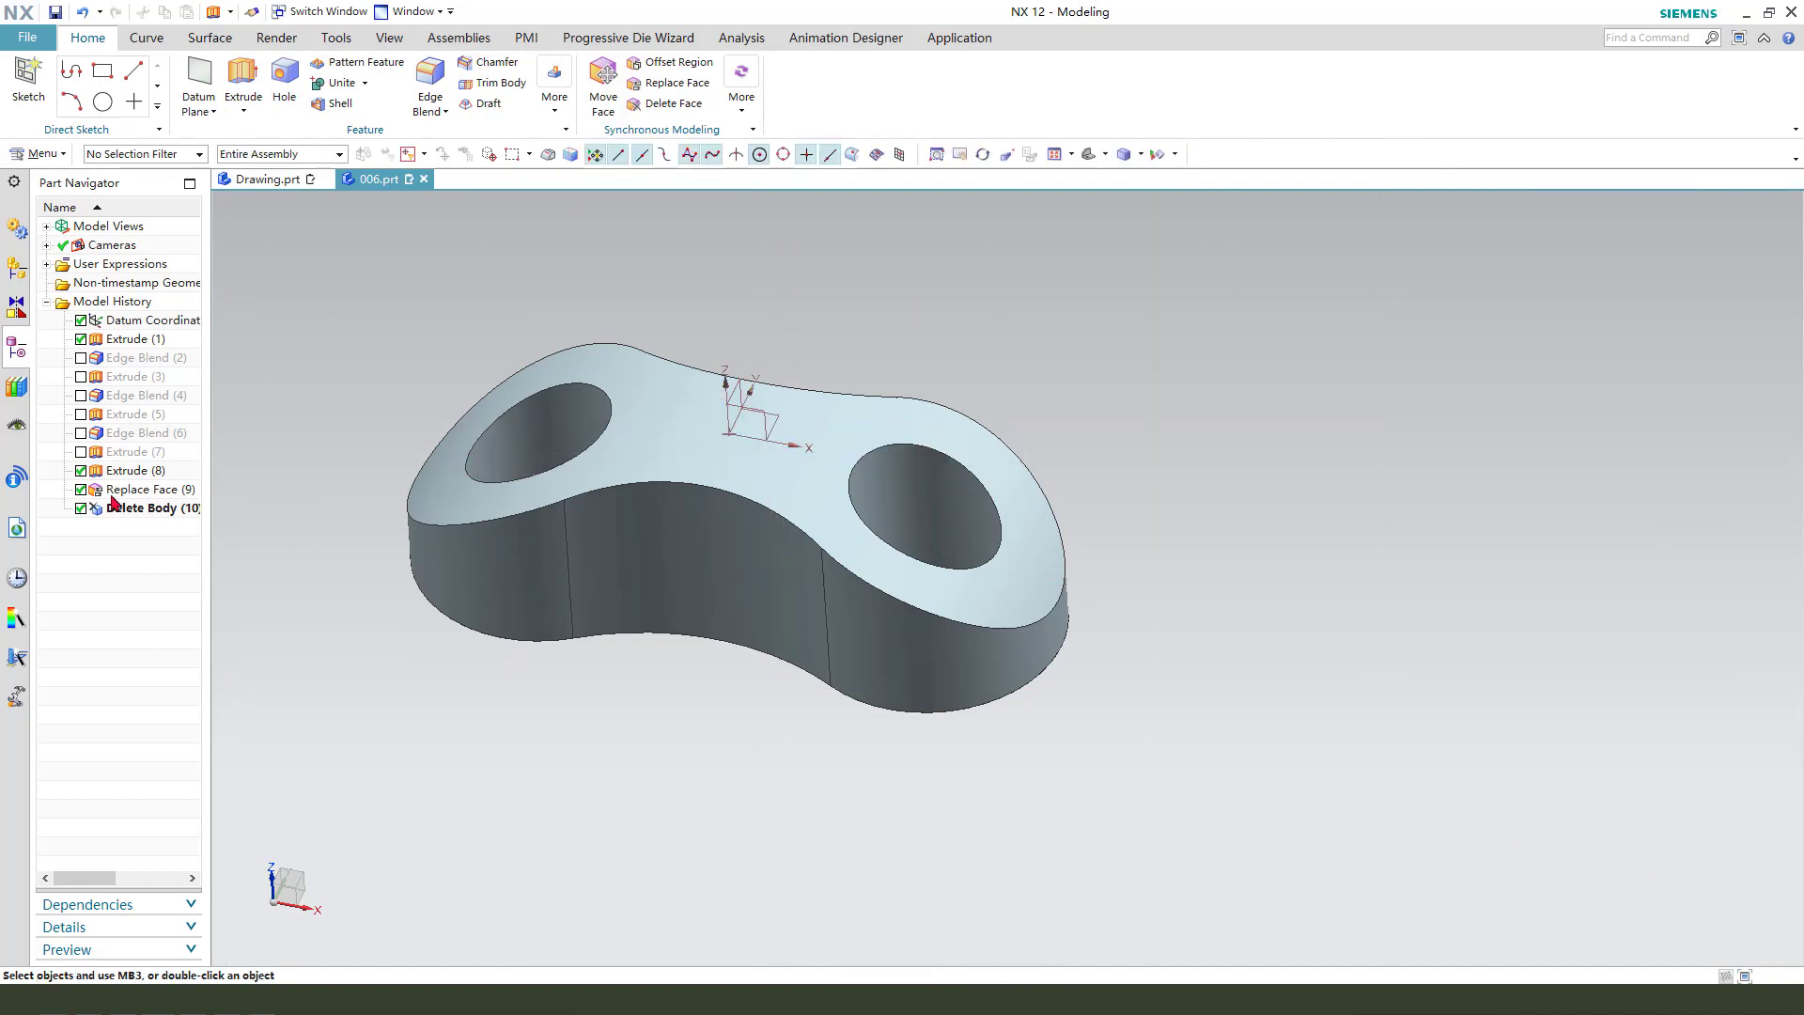
pyautogui.click(126, 472)
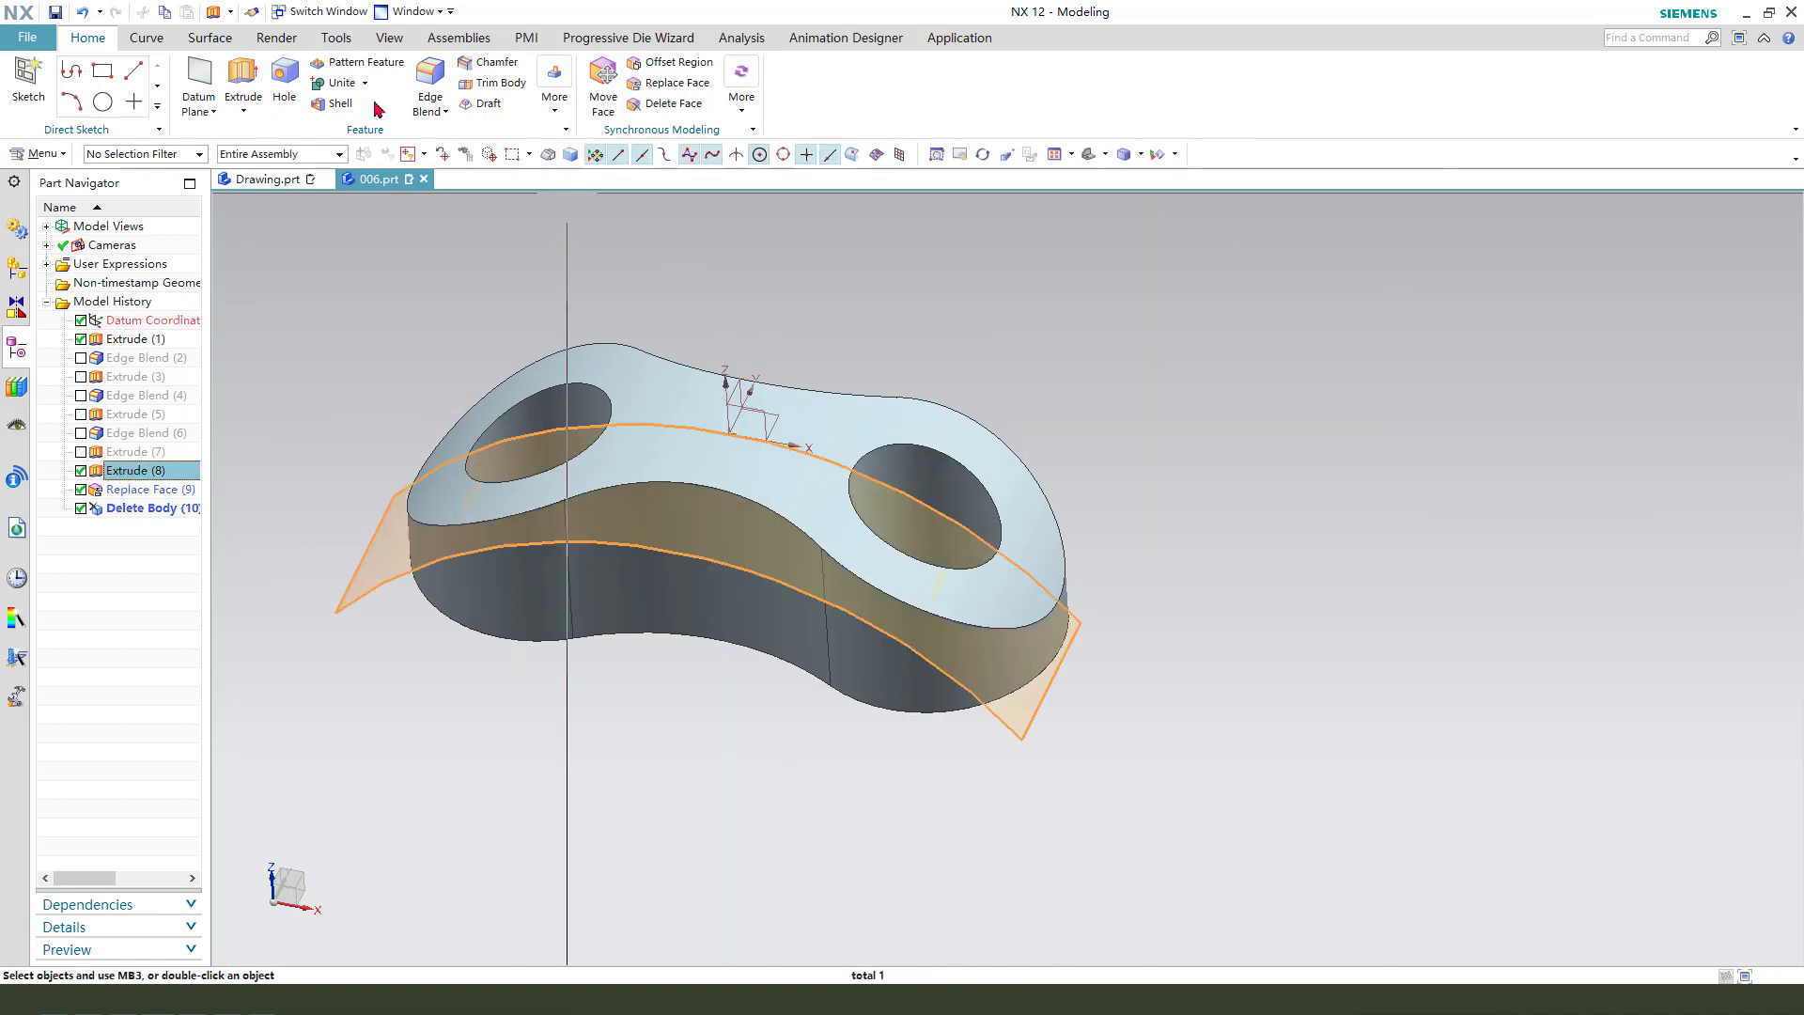
# Step: Start an Extrude section on the XY plane and sketch a circle about 28 mm in diameter concentric with the hole on the negative X side
pyautogui.click(243, 85)
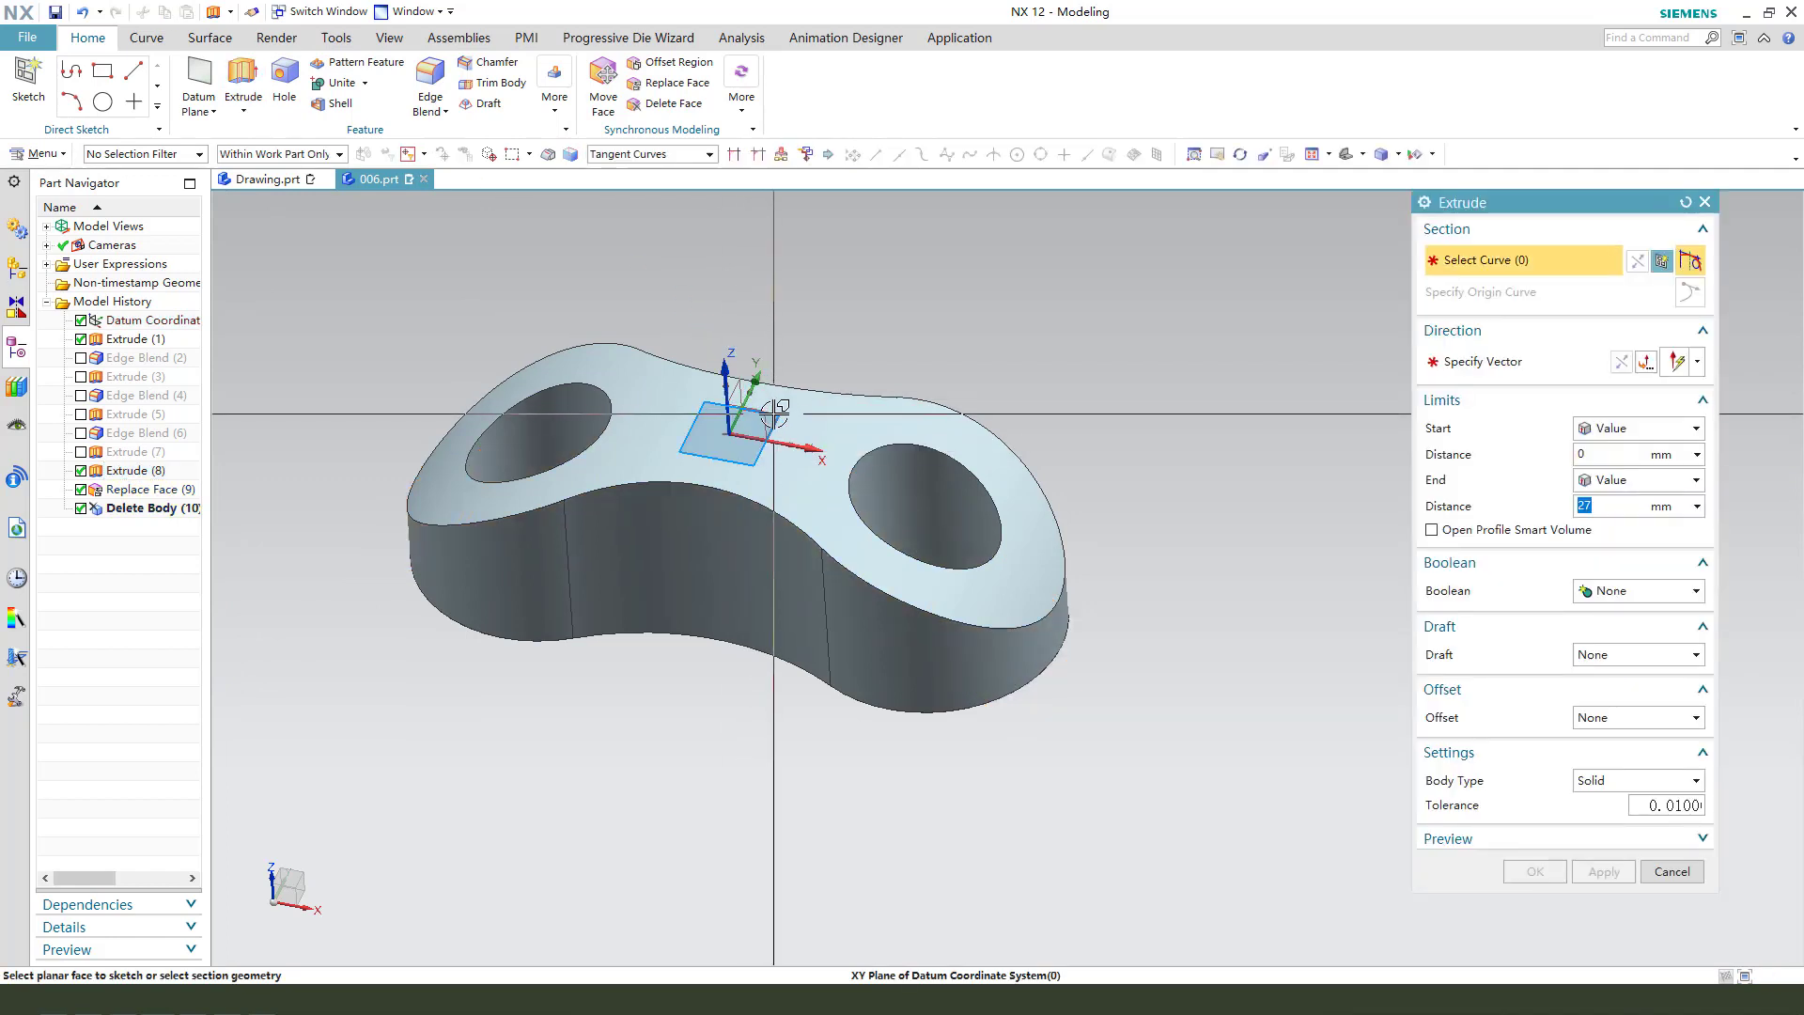
pyautogui.click(747, 409)
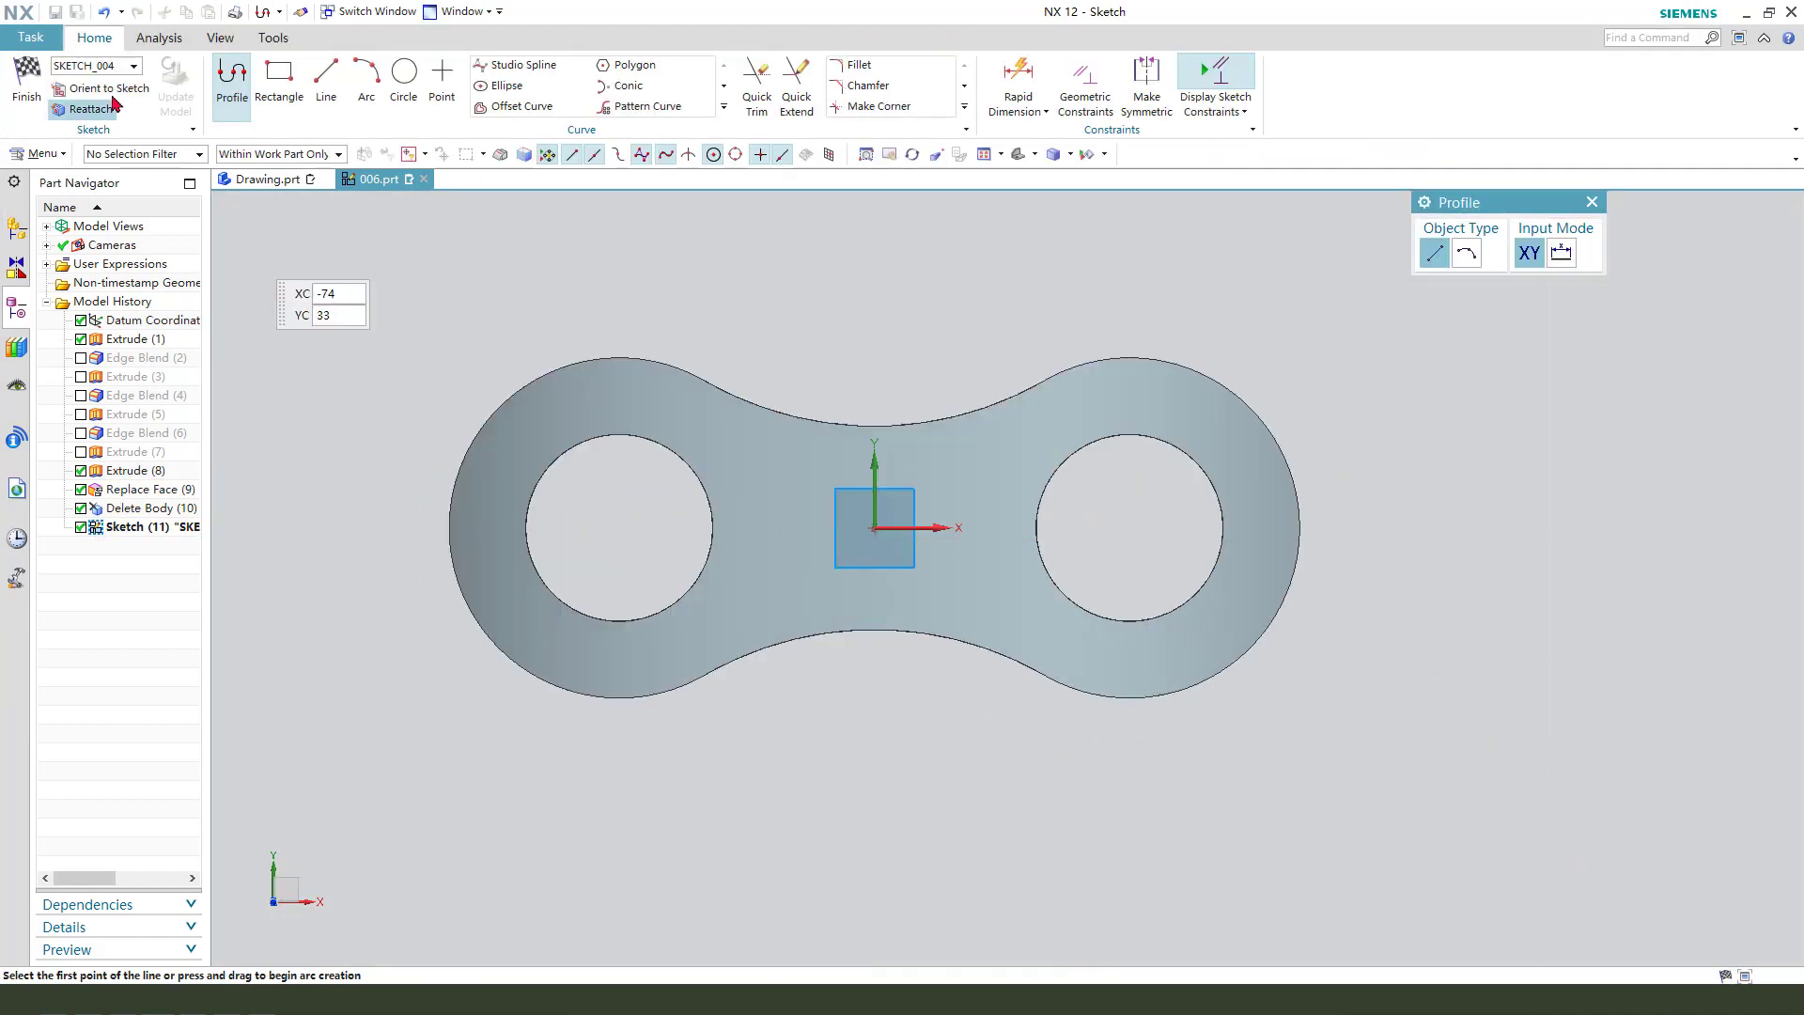
pyautogui.click(402, 78)
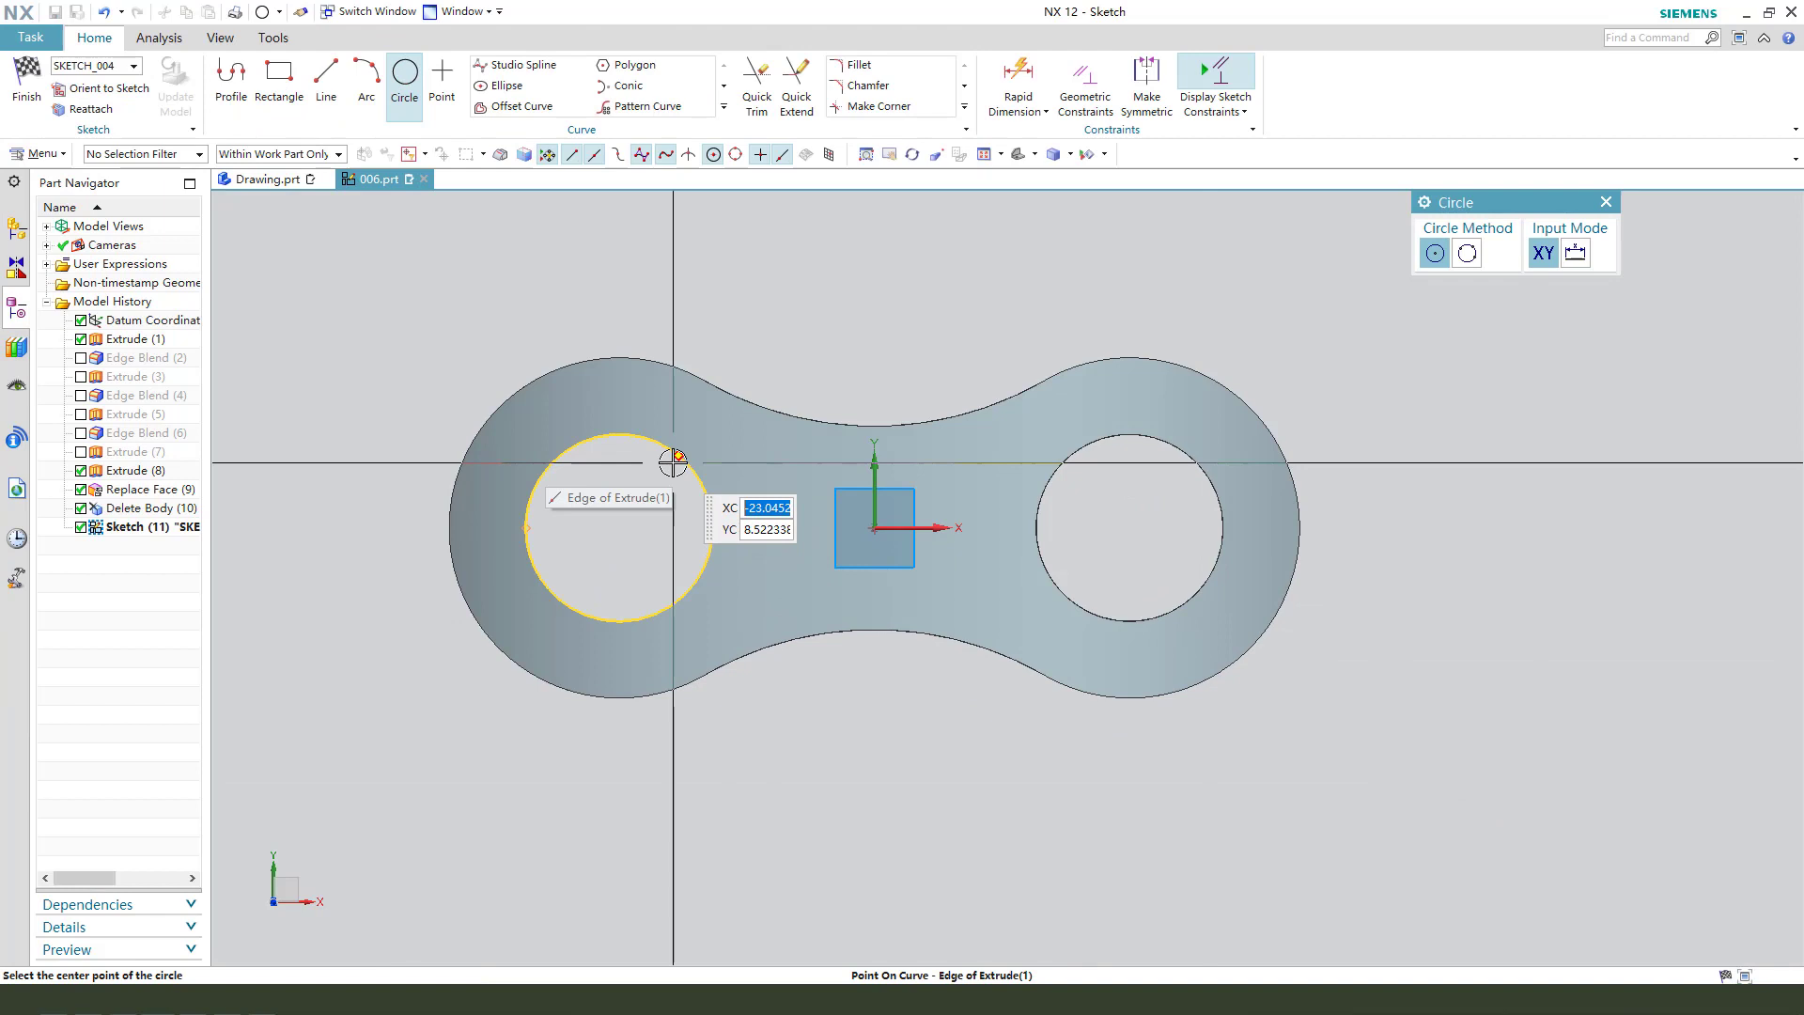
pyautogui.moveTo(645, 507); pyautogui.dragTo(645, 488, button='middle')
pyautogui.click(644, 488)
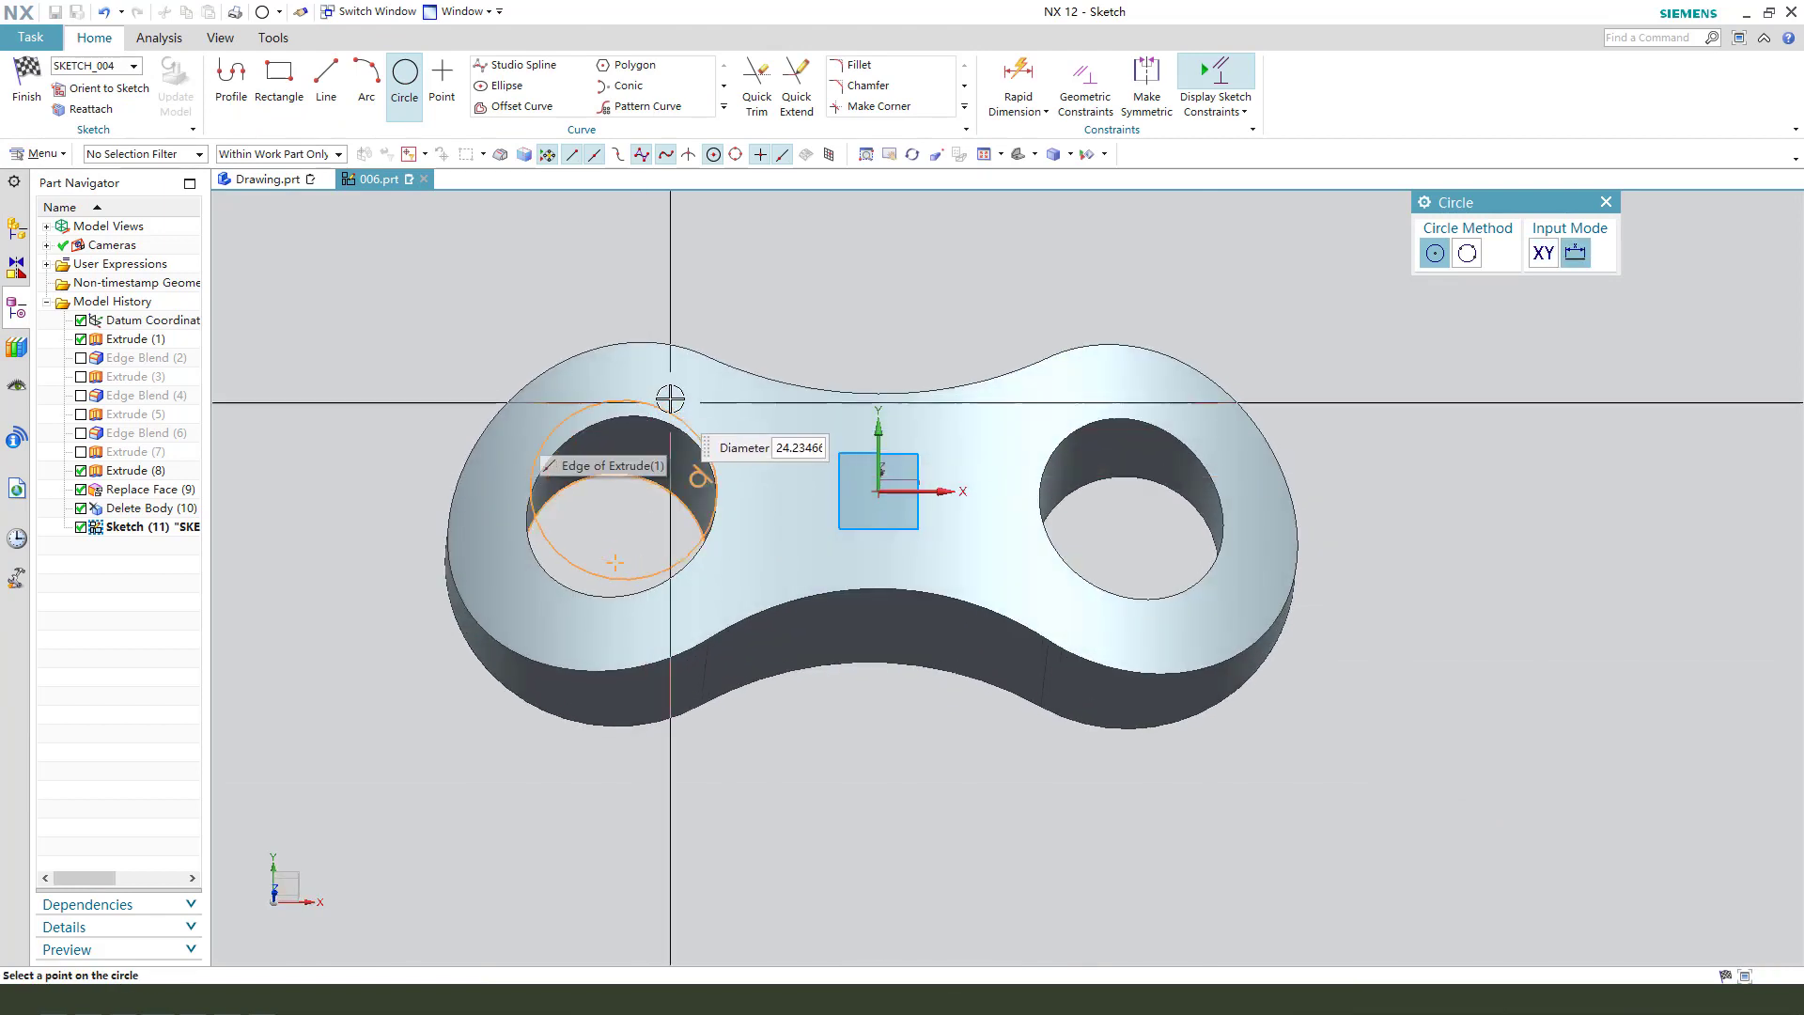
pyautogui.click(663, 388)
pyautogui.press('Escape')
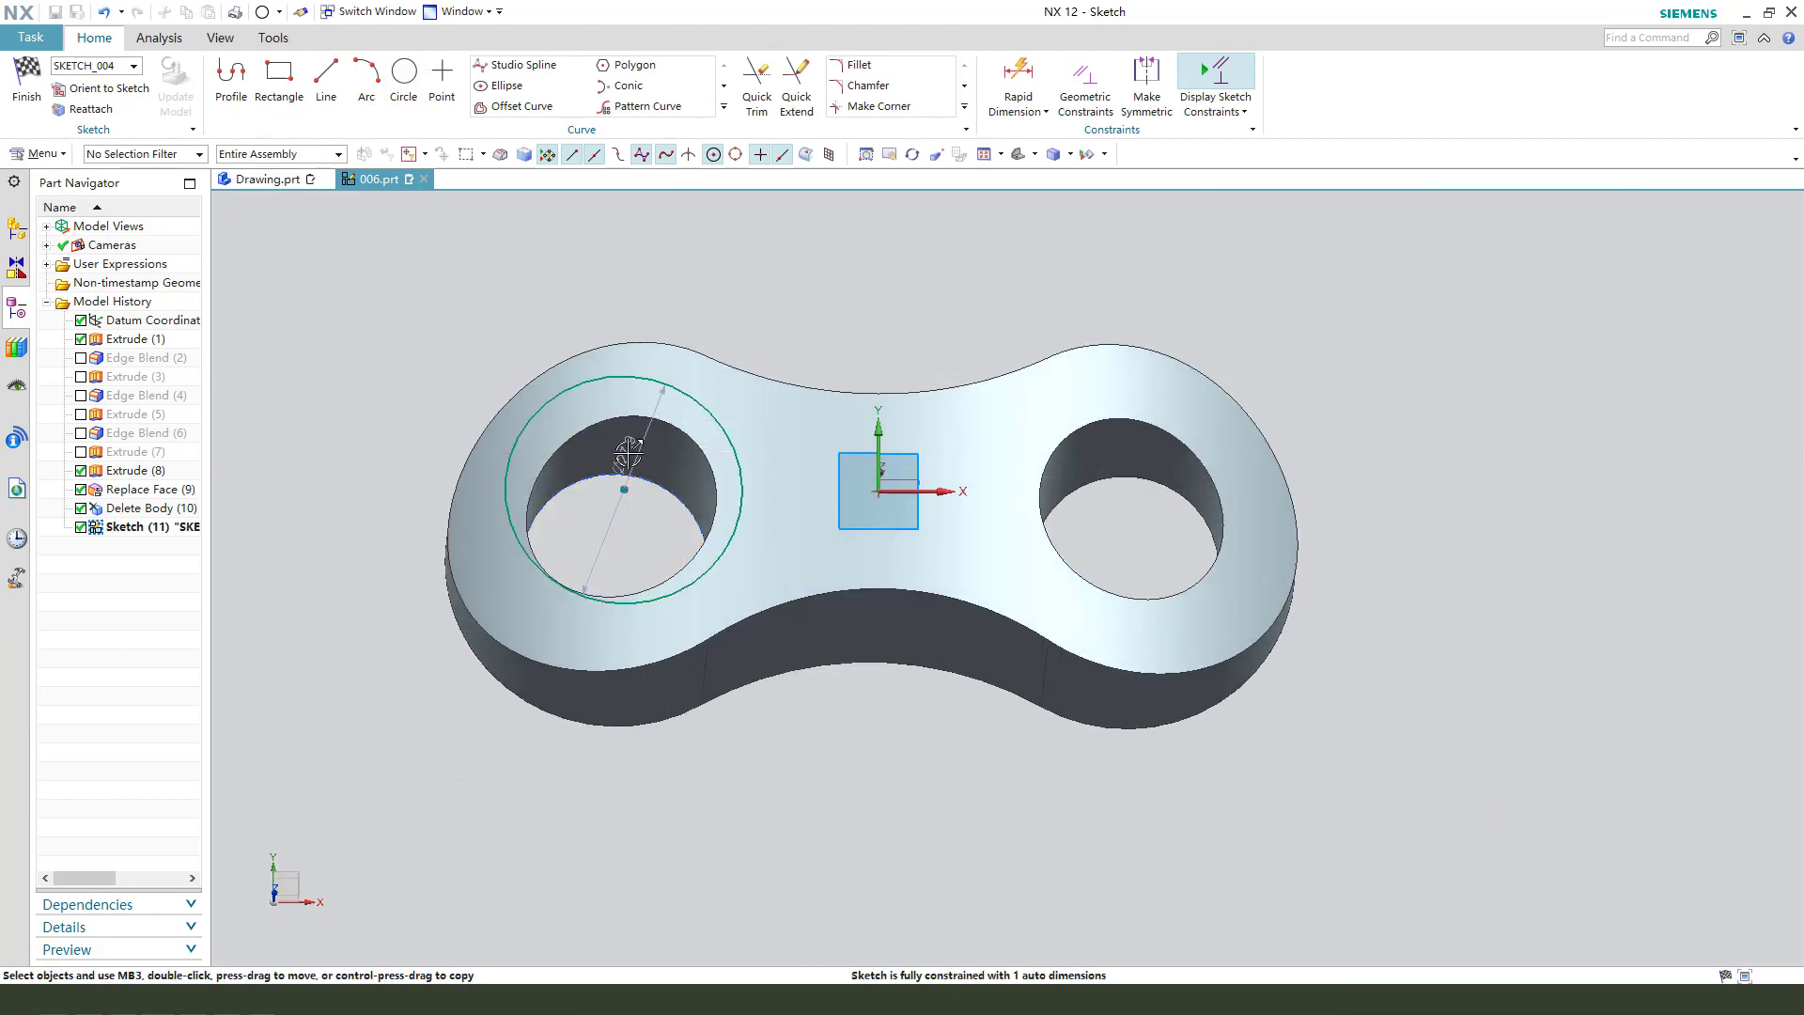
# Step: Move the circle's diameter dimension clear of the body and set the diameter to 28 mm
pyautogui.moveTo(628, 453); pyautogui.dragTo(725, 304)
pyautogui.press('F8')
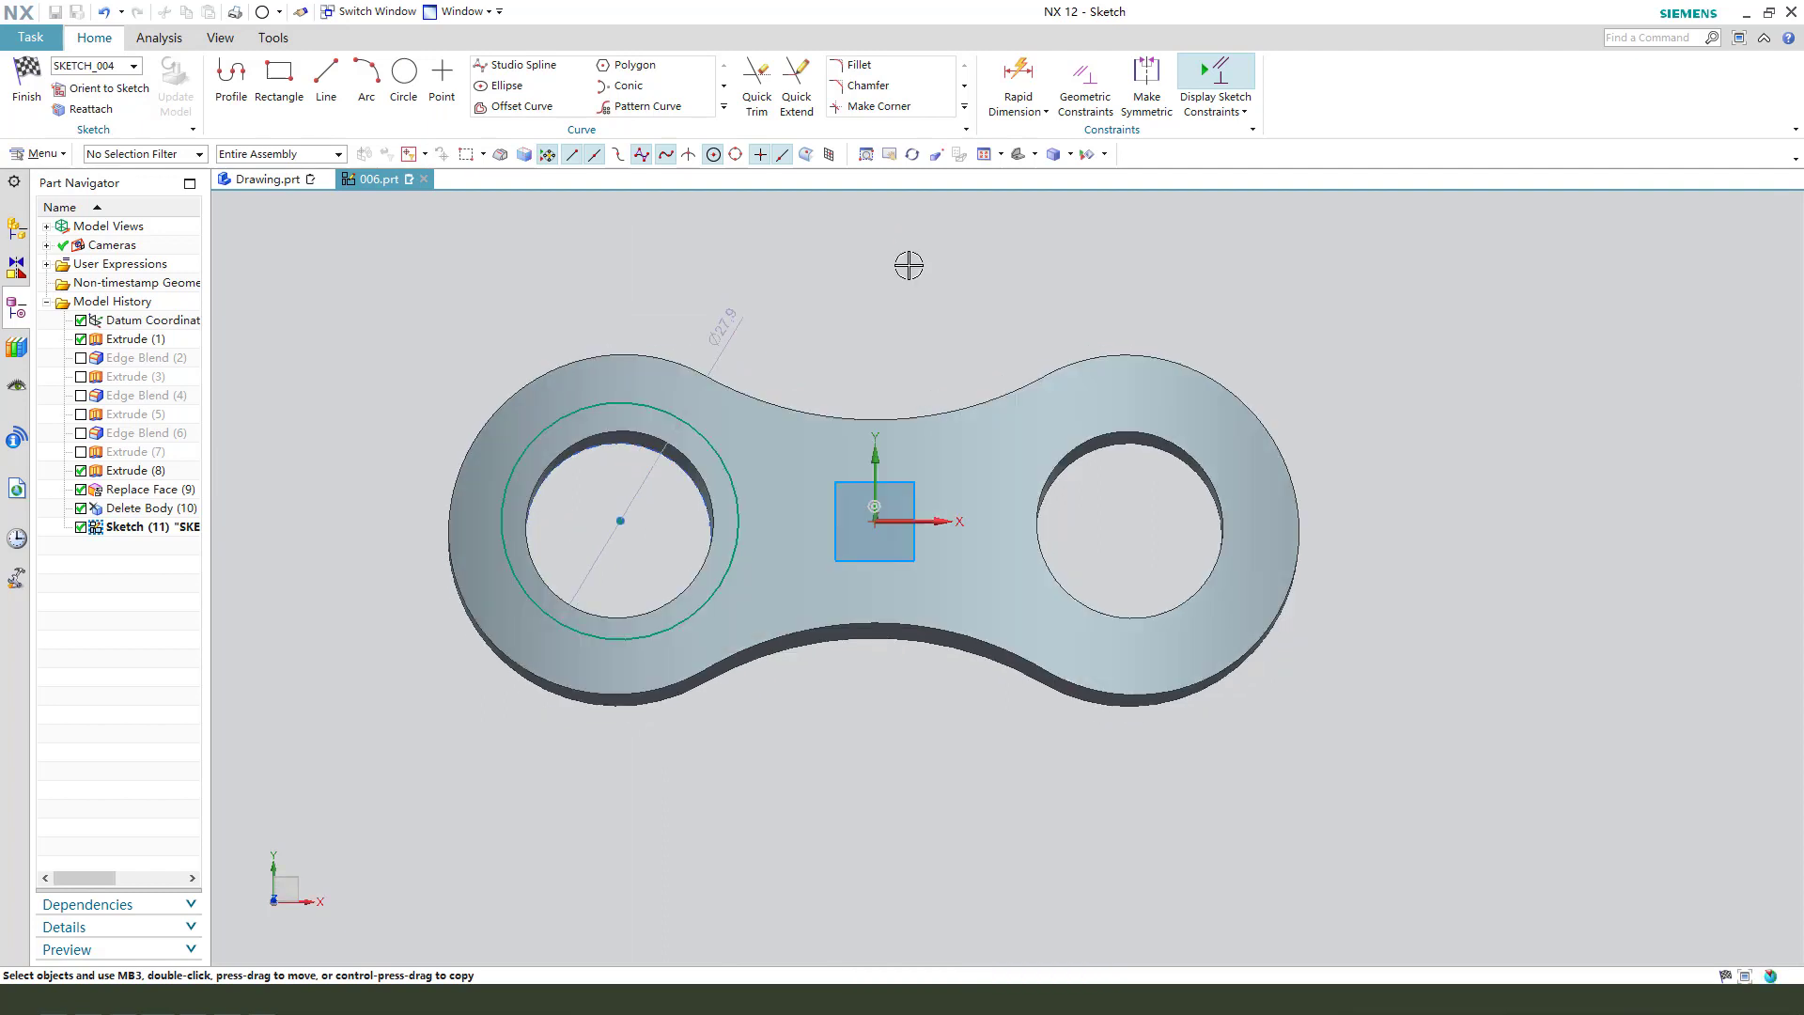
pyautogui.doubleClick(725, 343)
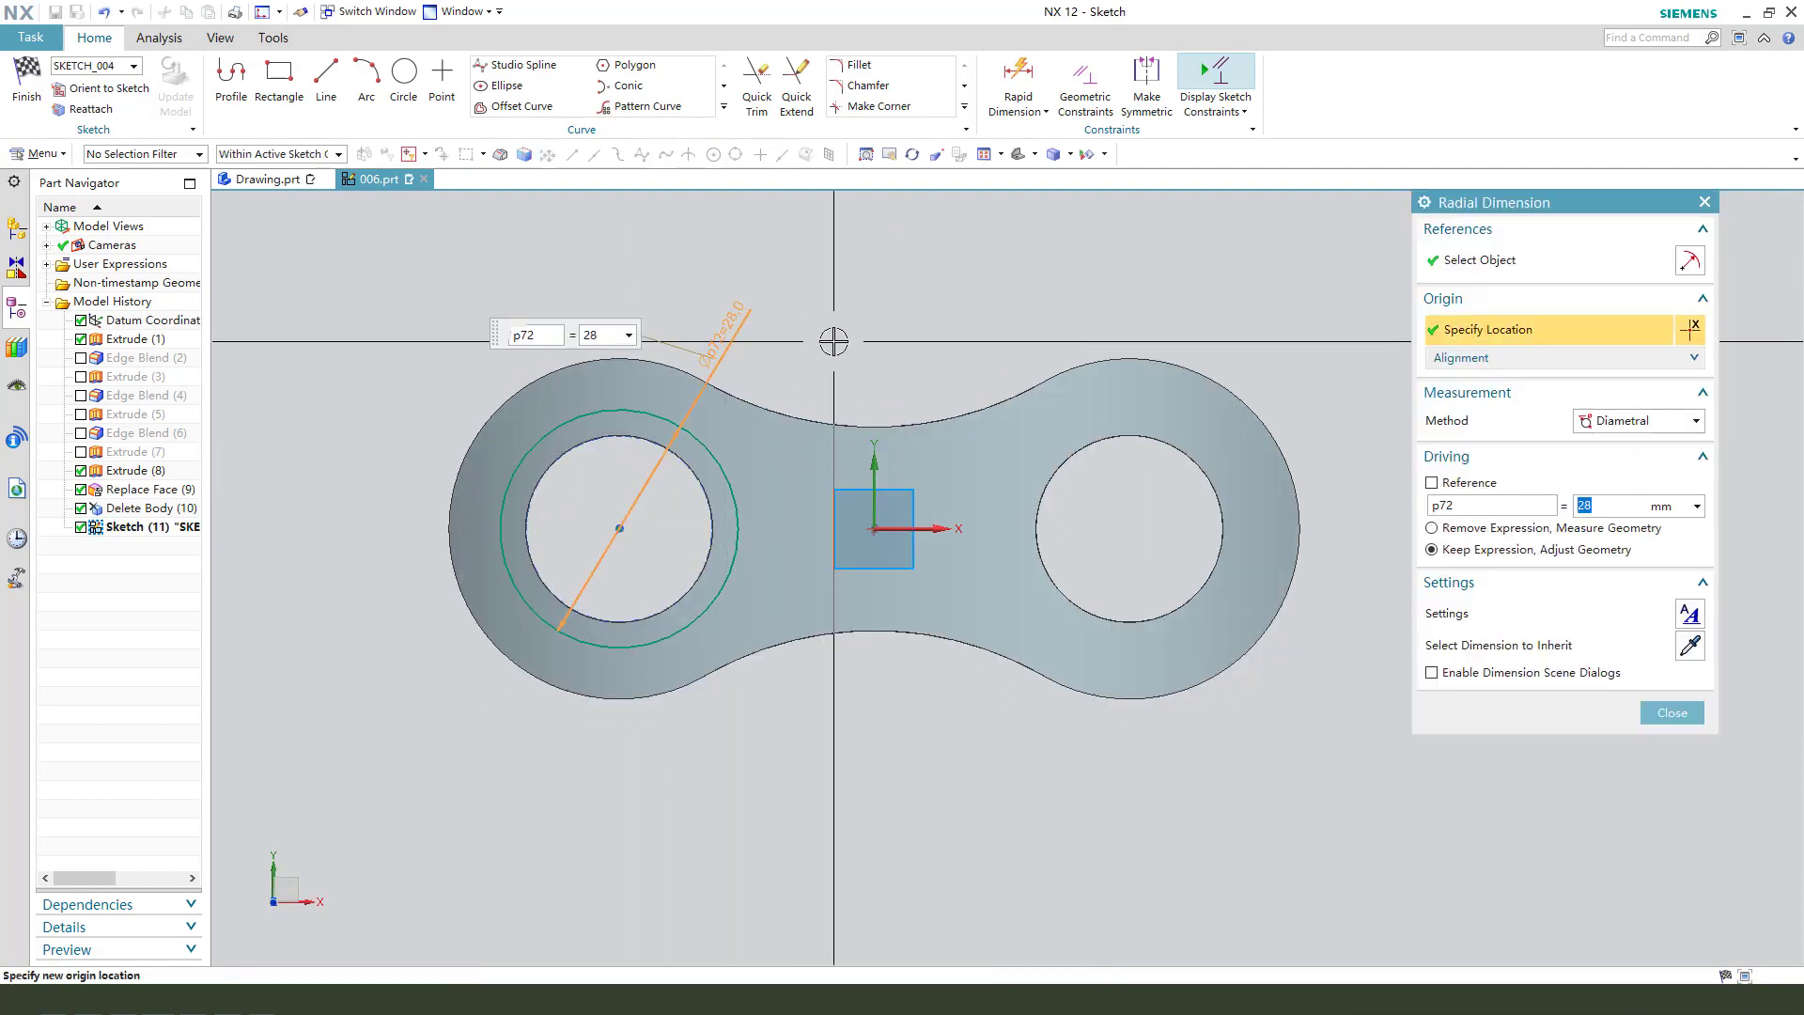
pyautogui.press('Escape')
# Step: Mirror the 28 mm circle about the Y axis onto the other hole and finish the sketch
pyautogui.click(724, 107)
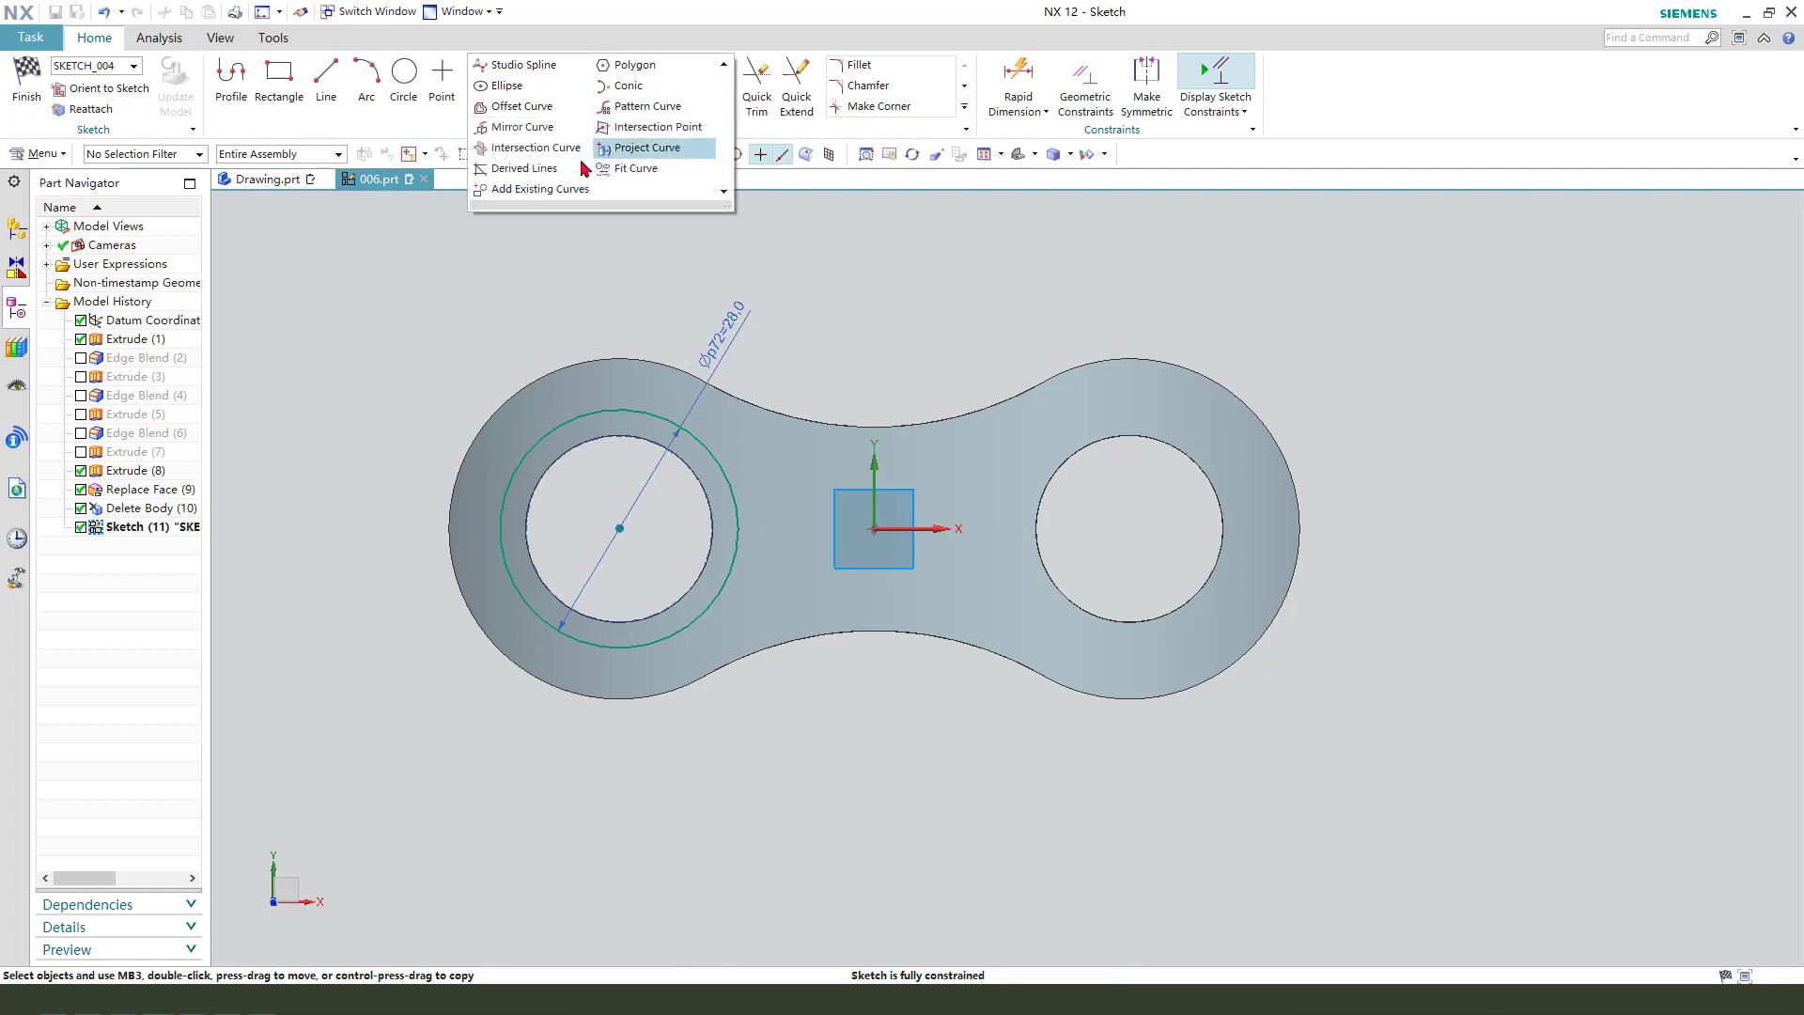
pyautogui.click(524, 129)
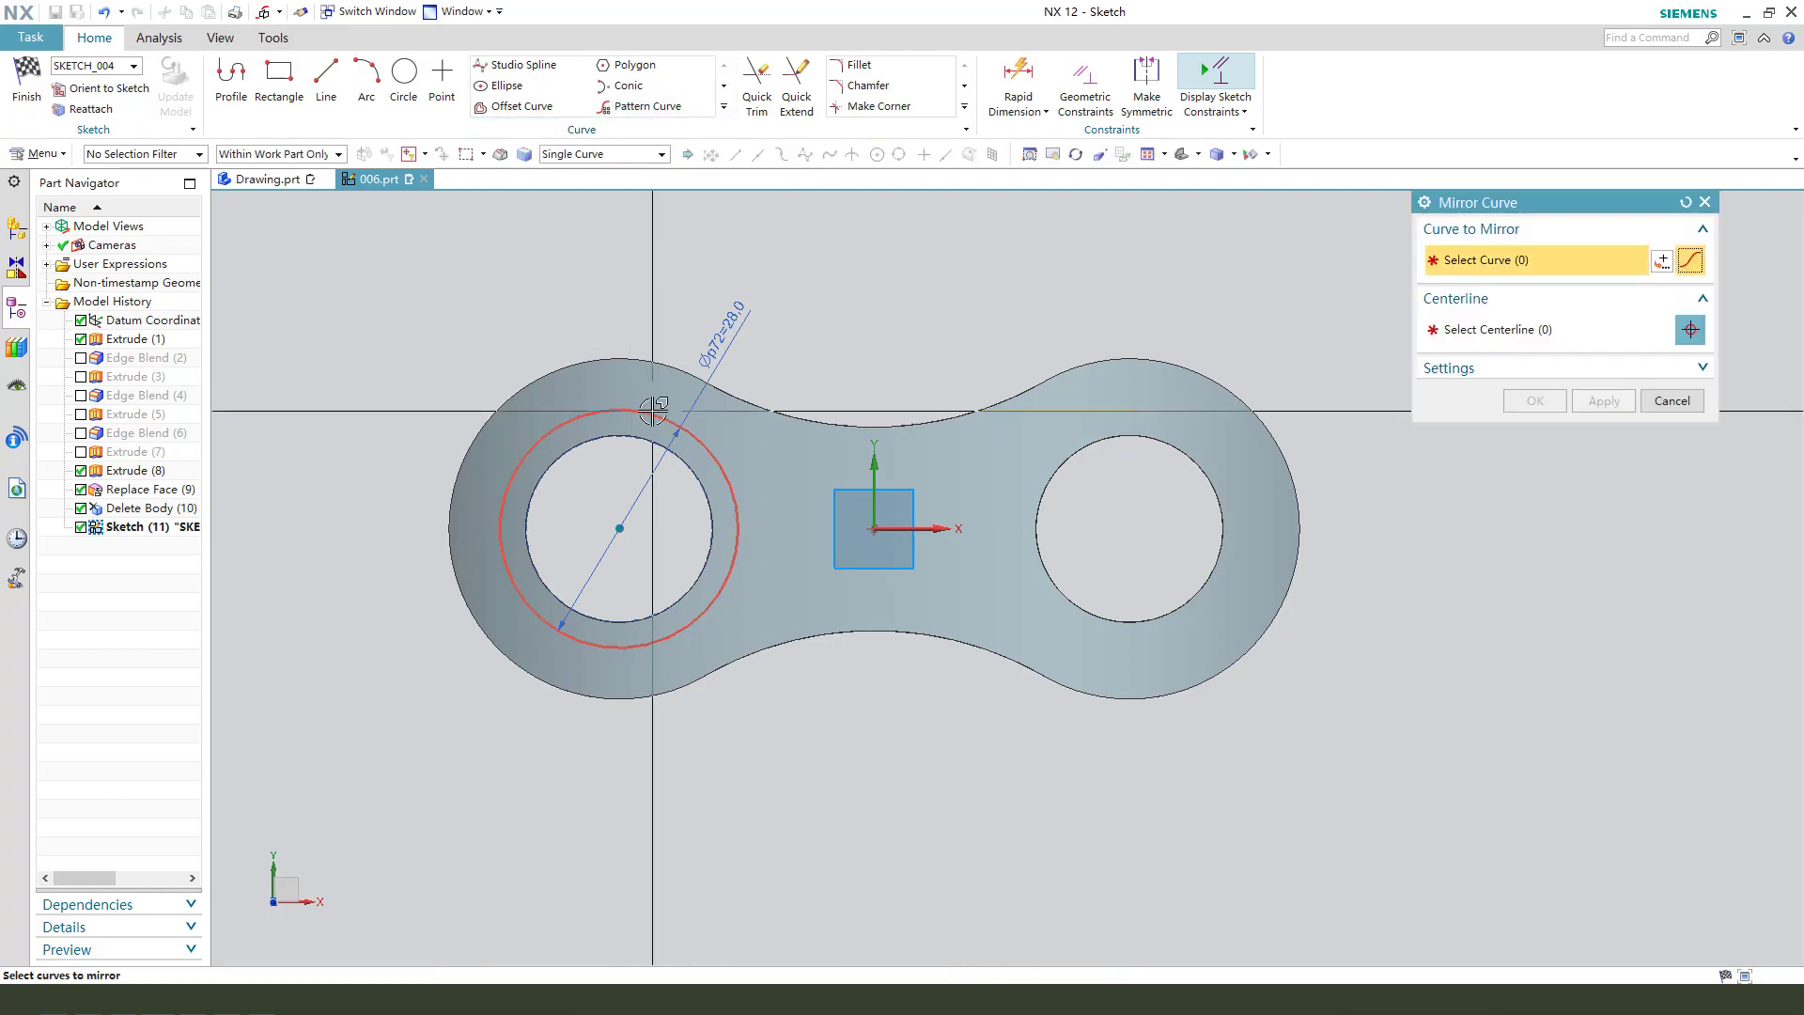
pyautogui.click(658, 416)
pyautogui.click(873, 470)
pyautogui.middleClick(1138, 522)
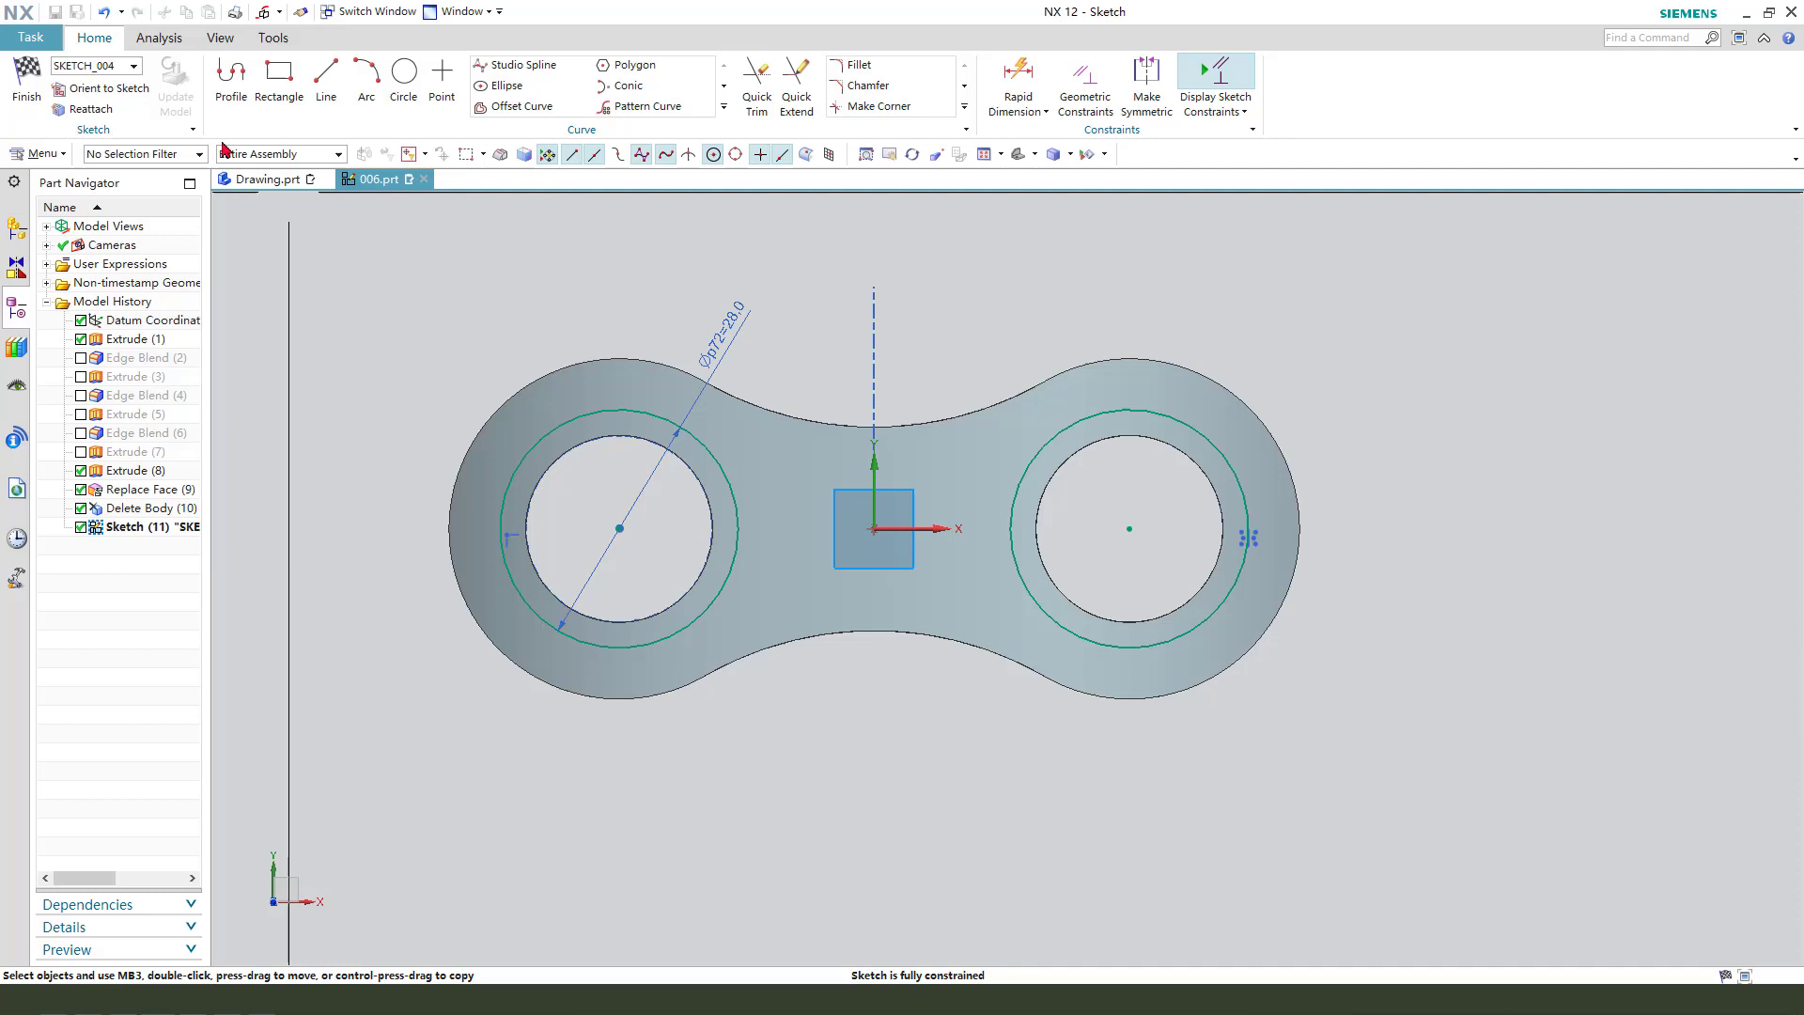
pyautogui.click(27, 94)
# Step: Extrude both circles in the reversed direction, with the end limit Until Extended to the connector's flat bottom face
pyautogui.press('x')
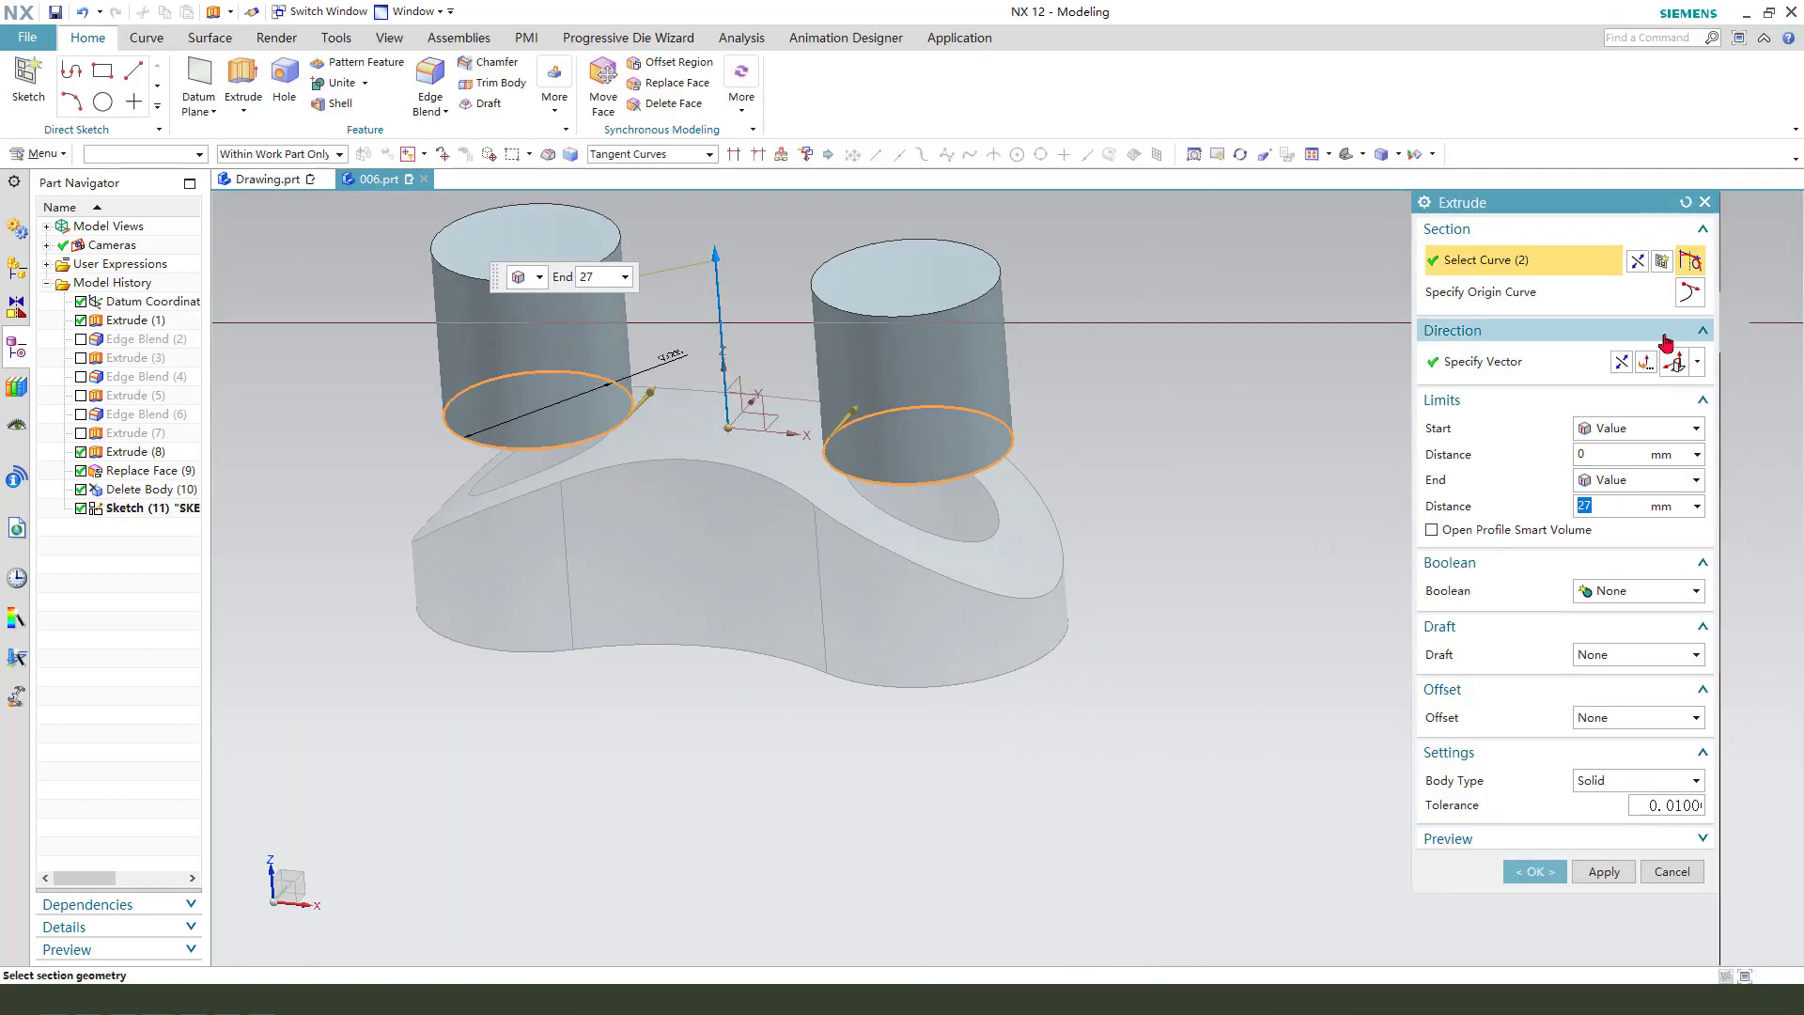
pyautogui.click(1620, 364)
pyautogui.moveTo(1269, 496)
pyautogui.mouseDown(button='middle')
pyautogui.moveTo(1196, 495)
pyautogui.moveTo(1250, 491)
pyautogui.mouseUp(button='middle')
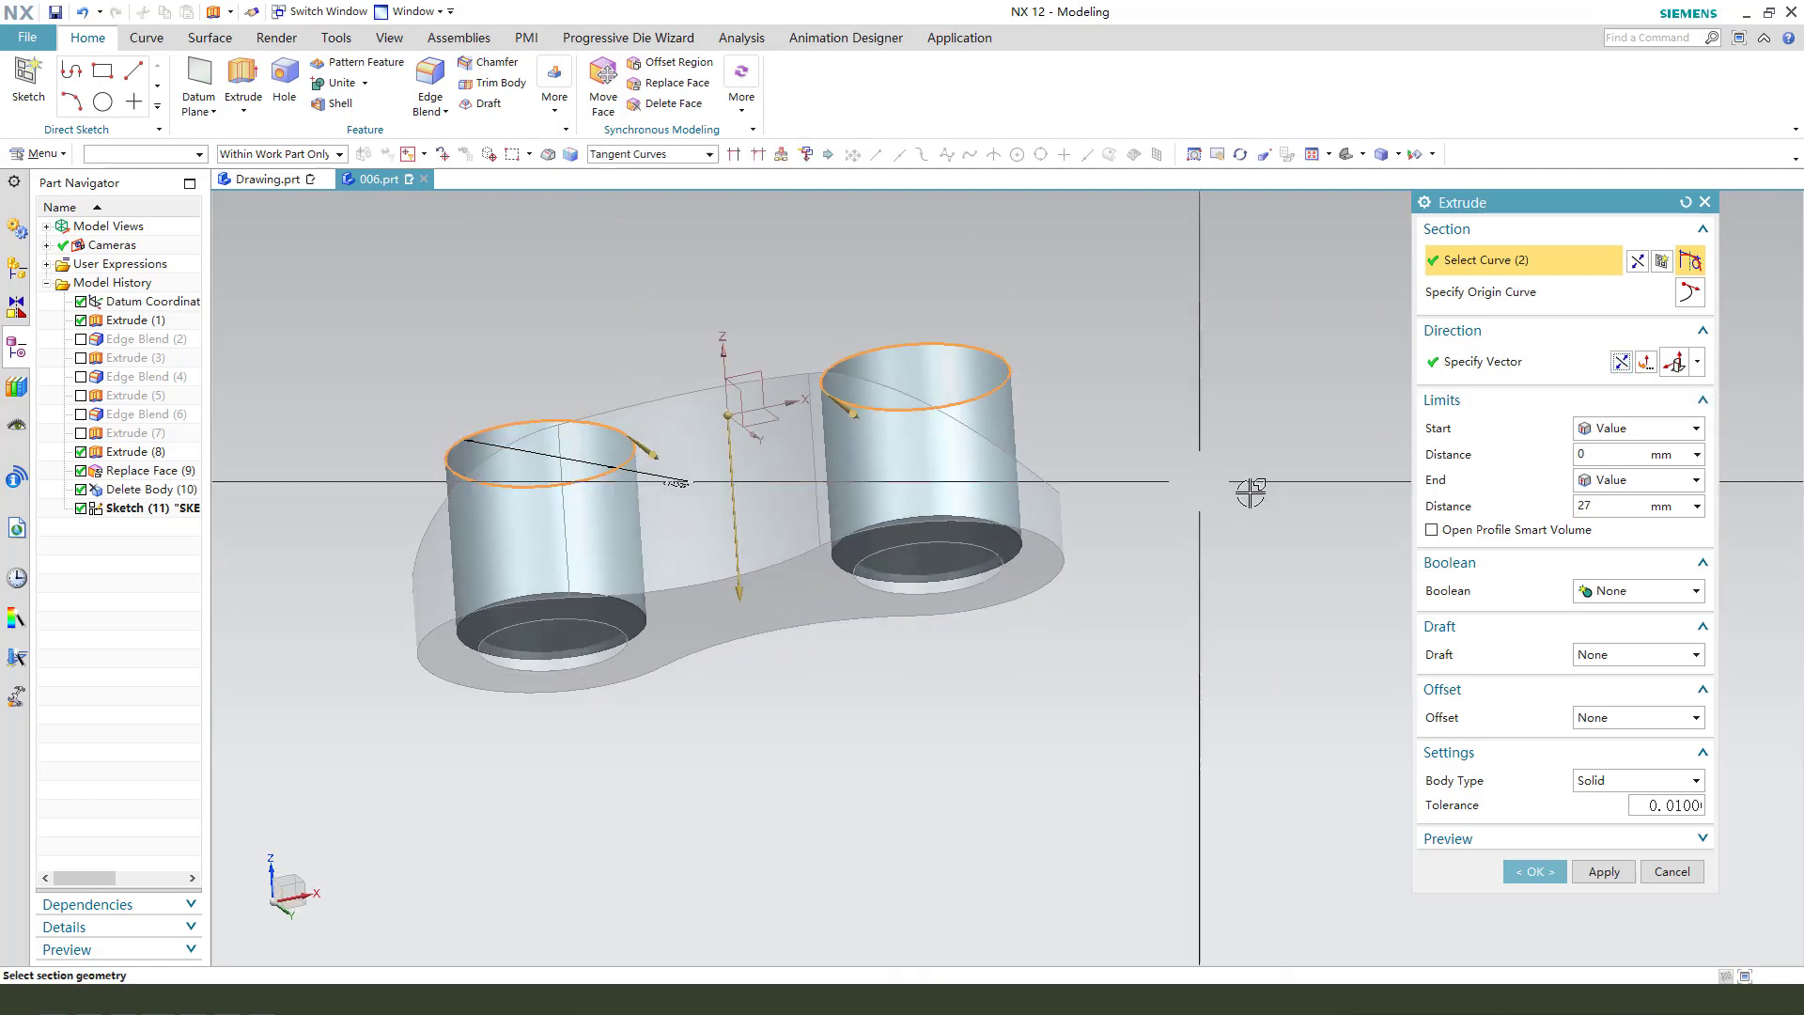
pyautogui.click(1638, 480)
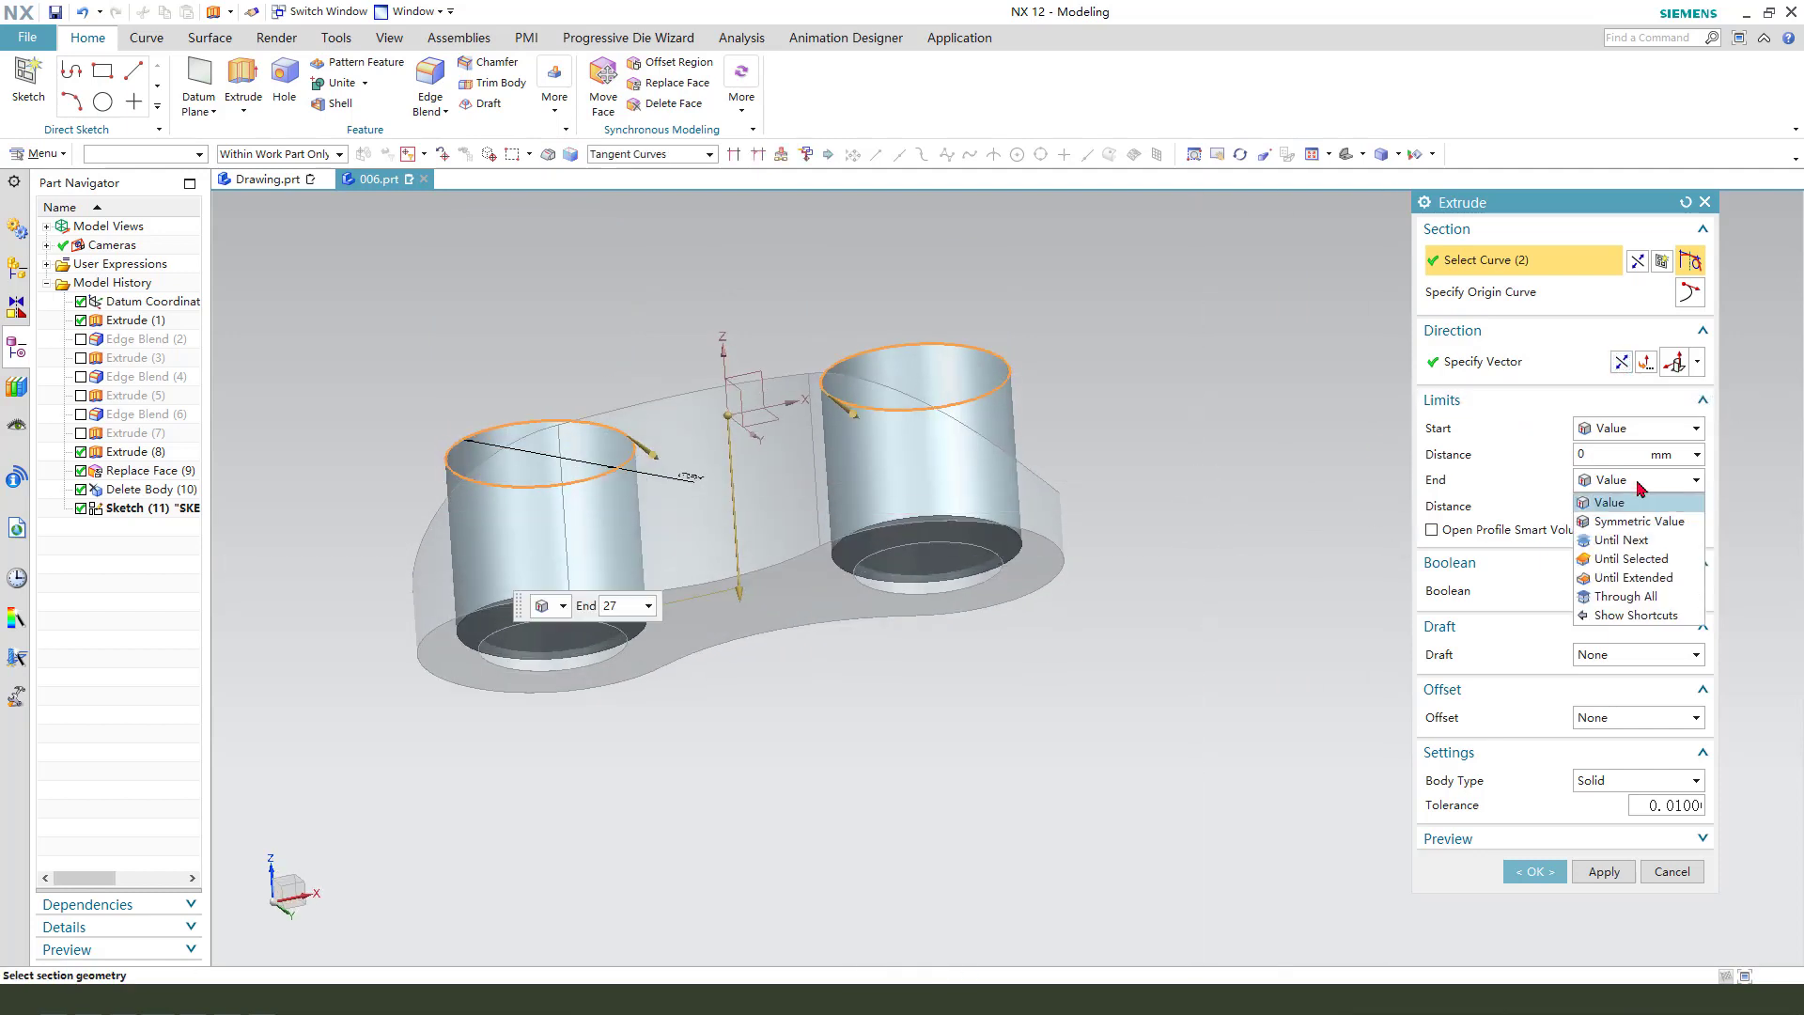
pyautogui.click(1628, 579)
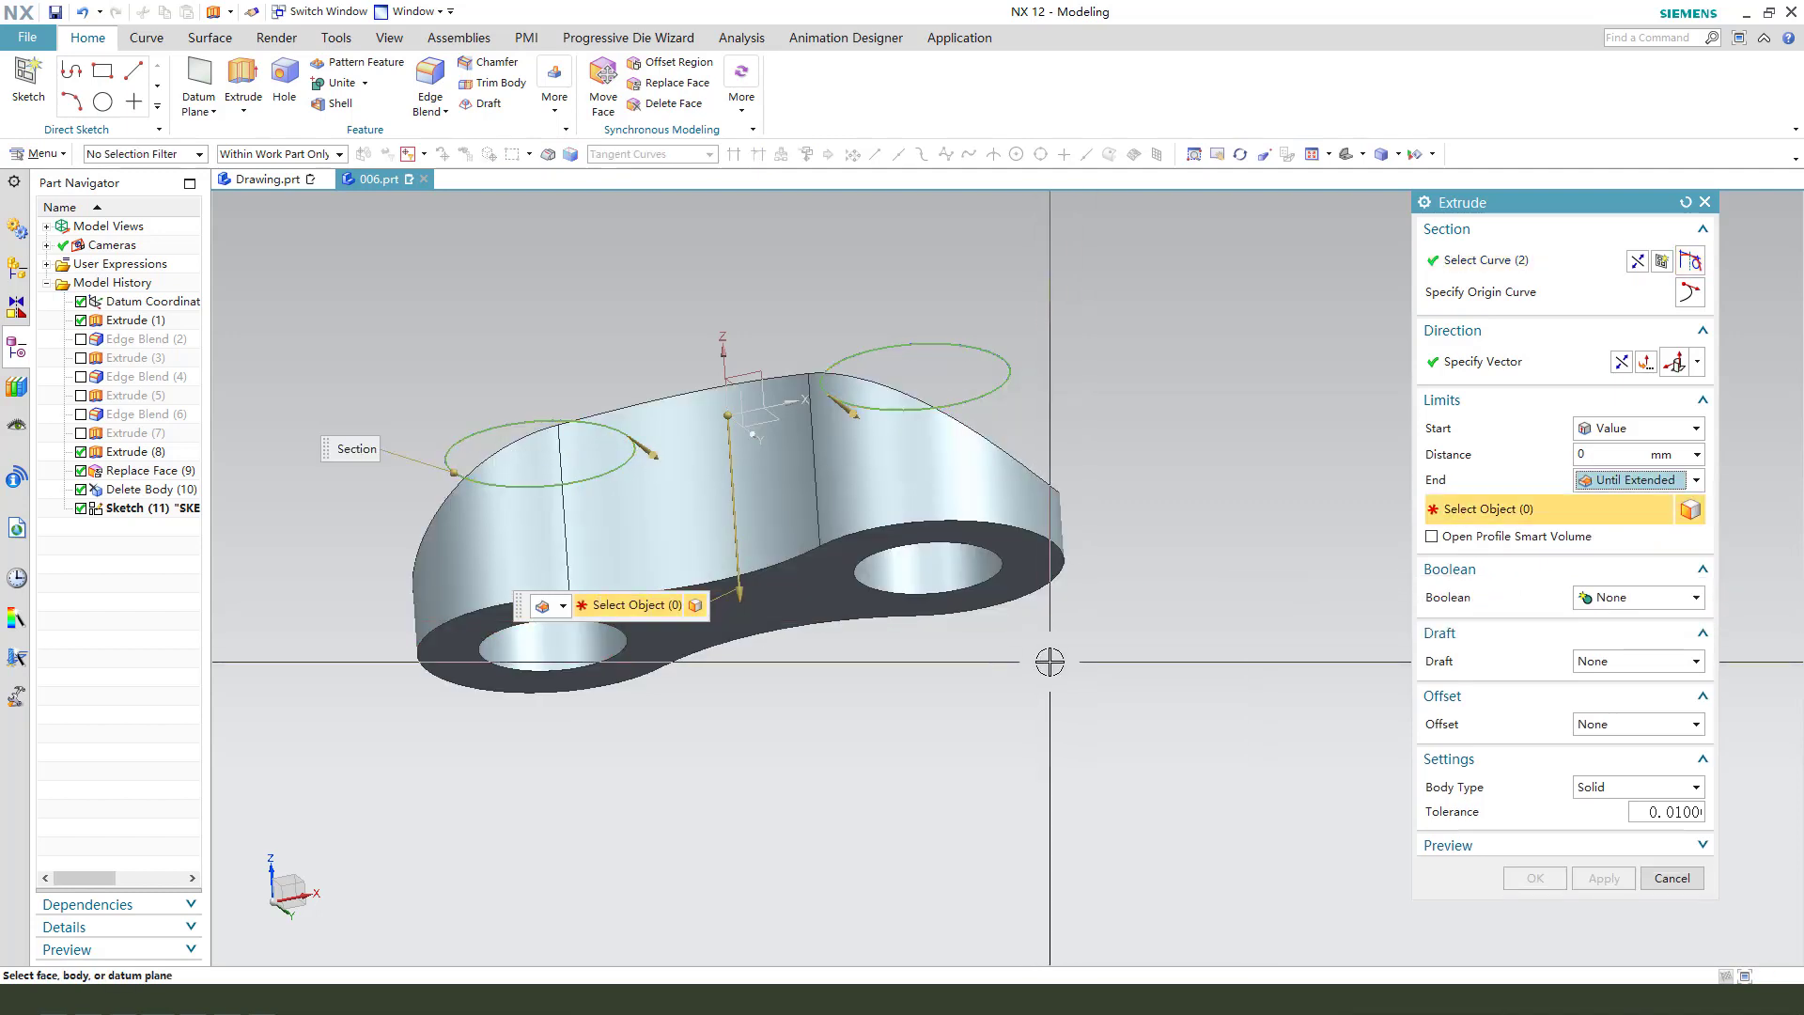
pyautogui.moveTo(1046, 657); pyautogui.dragTo(1087, 650, button='middle')
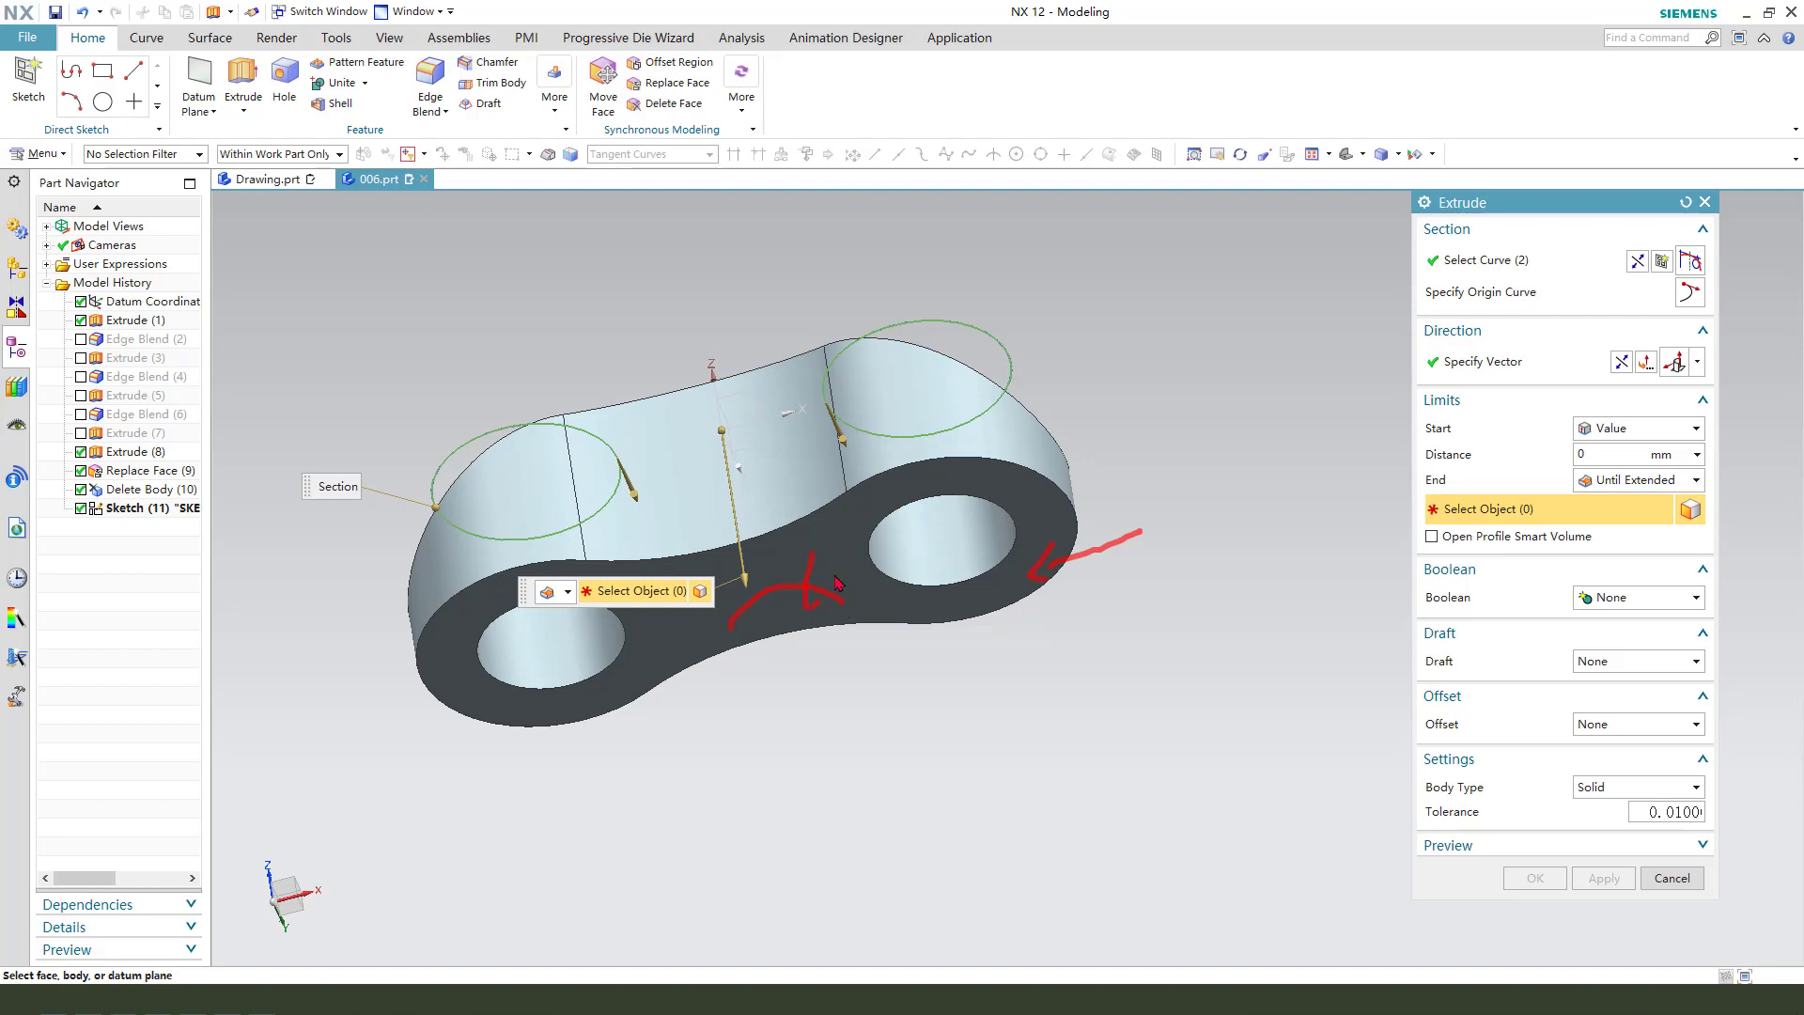
pyautogui.click(873, 589)
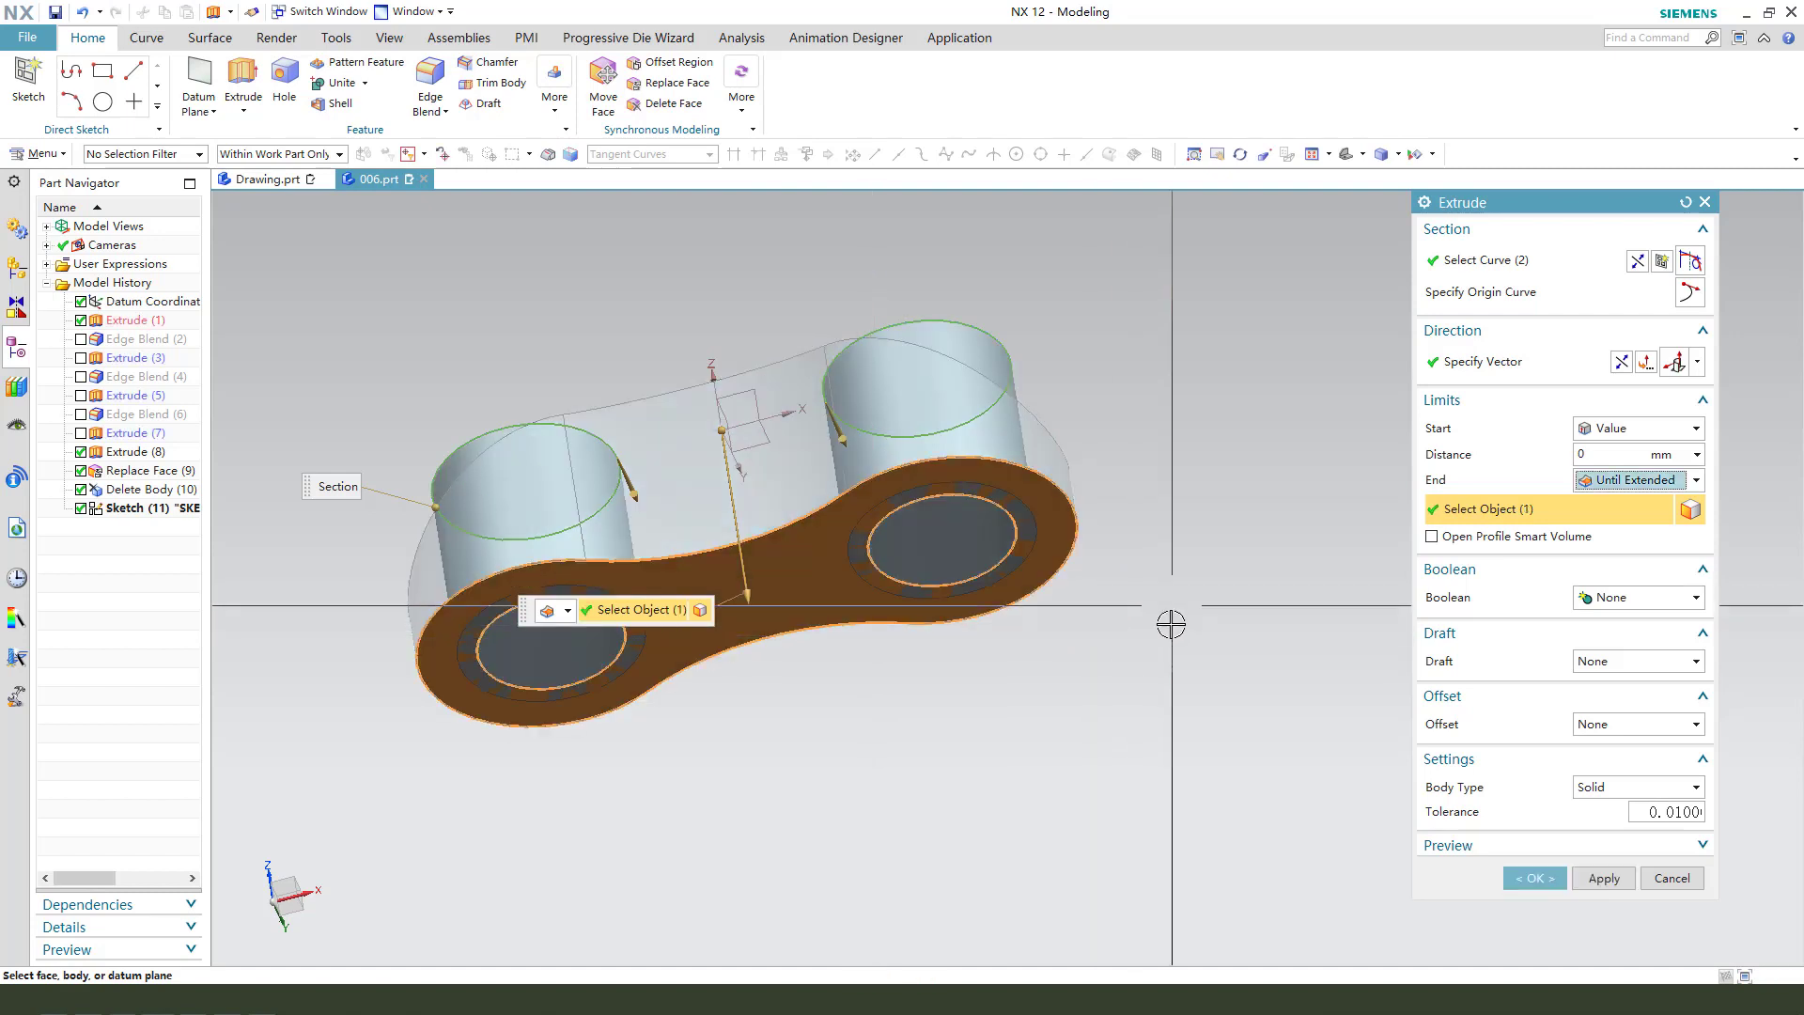
# Step: Set the extrusion's Boolean to Unite and create the two cylindrical bosses on the connector body
pyautogui.click(1622, 601)
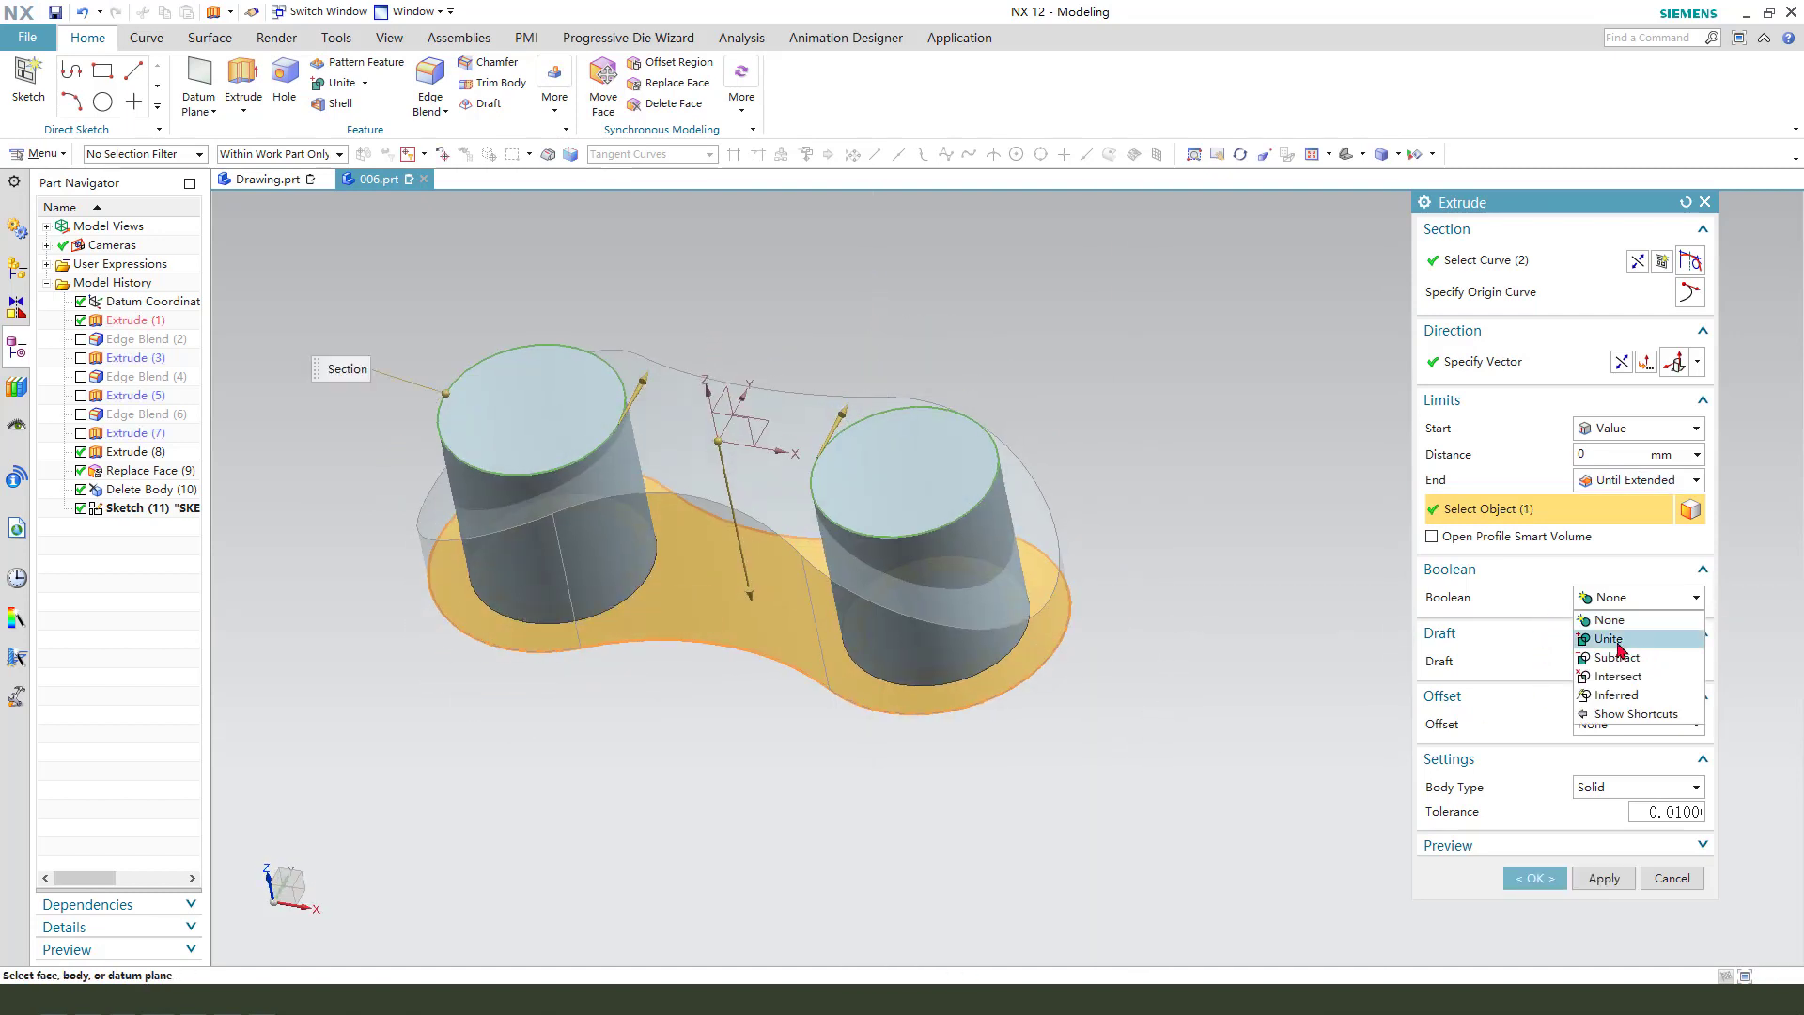
pyautogui.click(1608, 639)
pyautogui.click(1534, 910)
pyautogui.moveTo(1160, 725); pyautogui.dragTo(948, 610, button='middle')
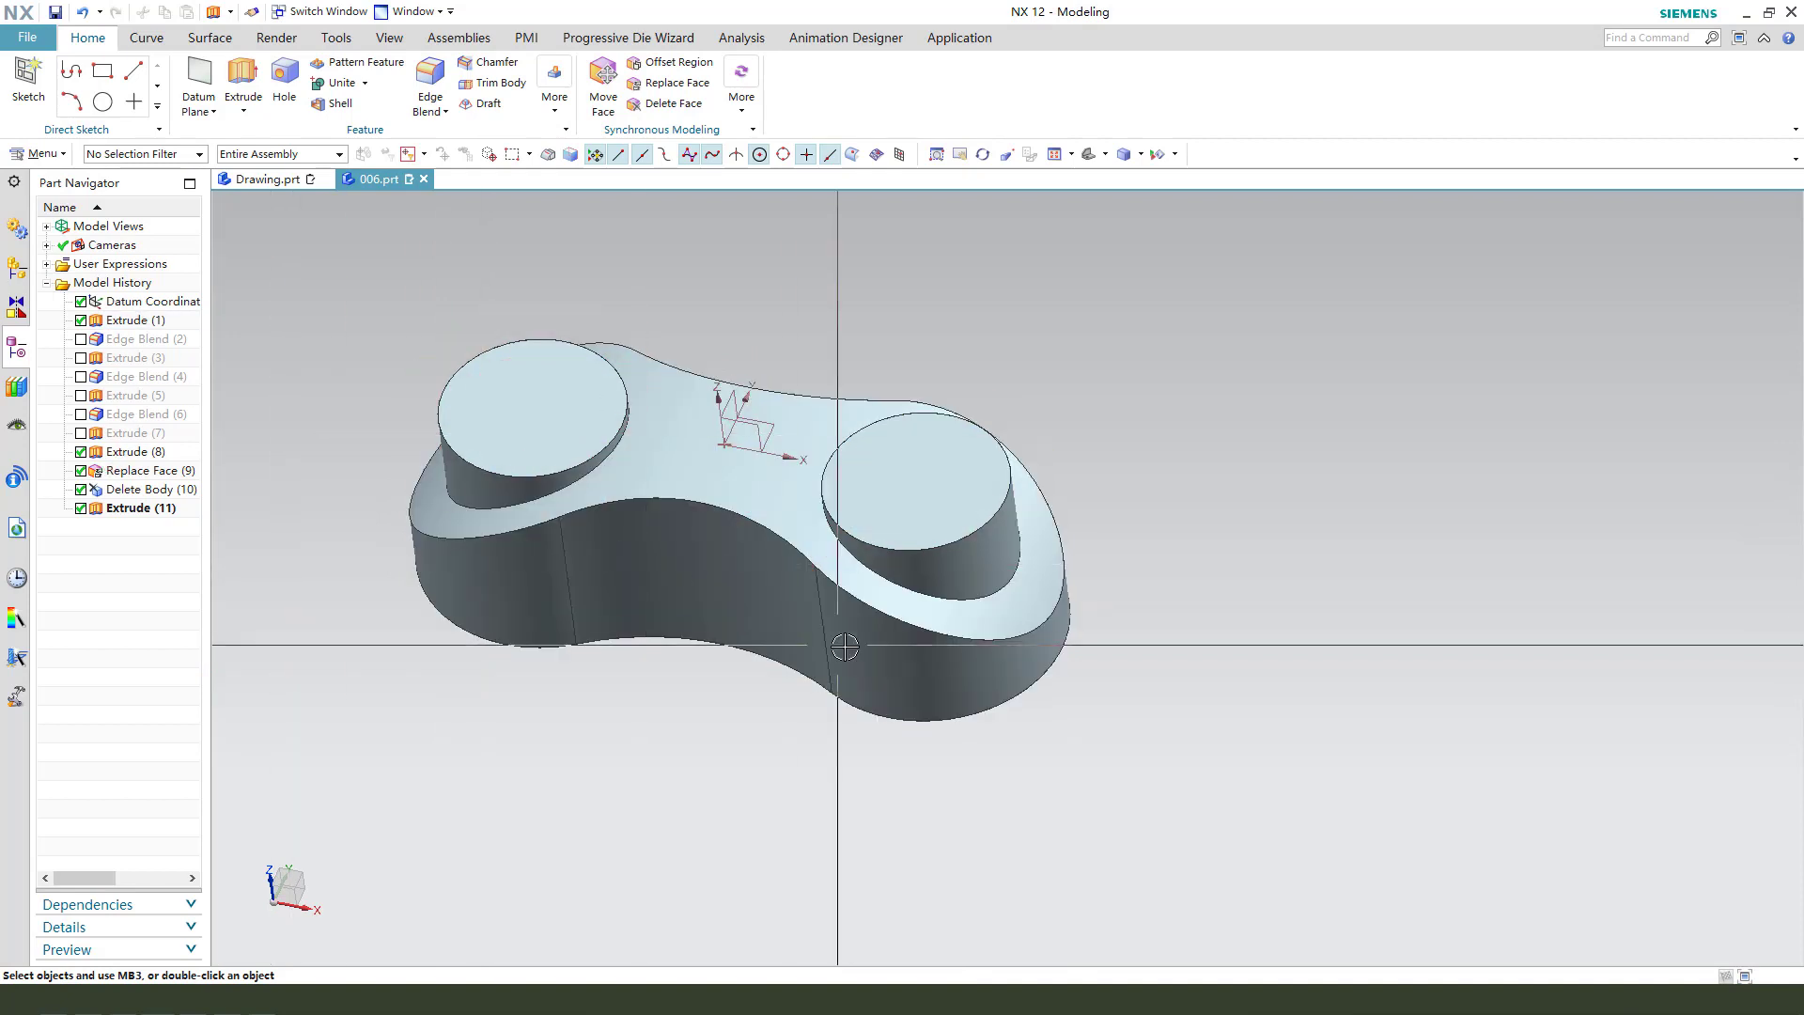
# Step: Reorder Extrude (8), Replace Face (9), Delete Body (10) and Extrude (11) in the model history to directly after Extrude (1)
pyautogui.moveTo(844, 646); pyautogui.dragTo(845, 633, button='middle')
pyautogui.click(127, 451)
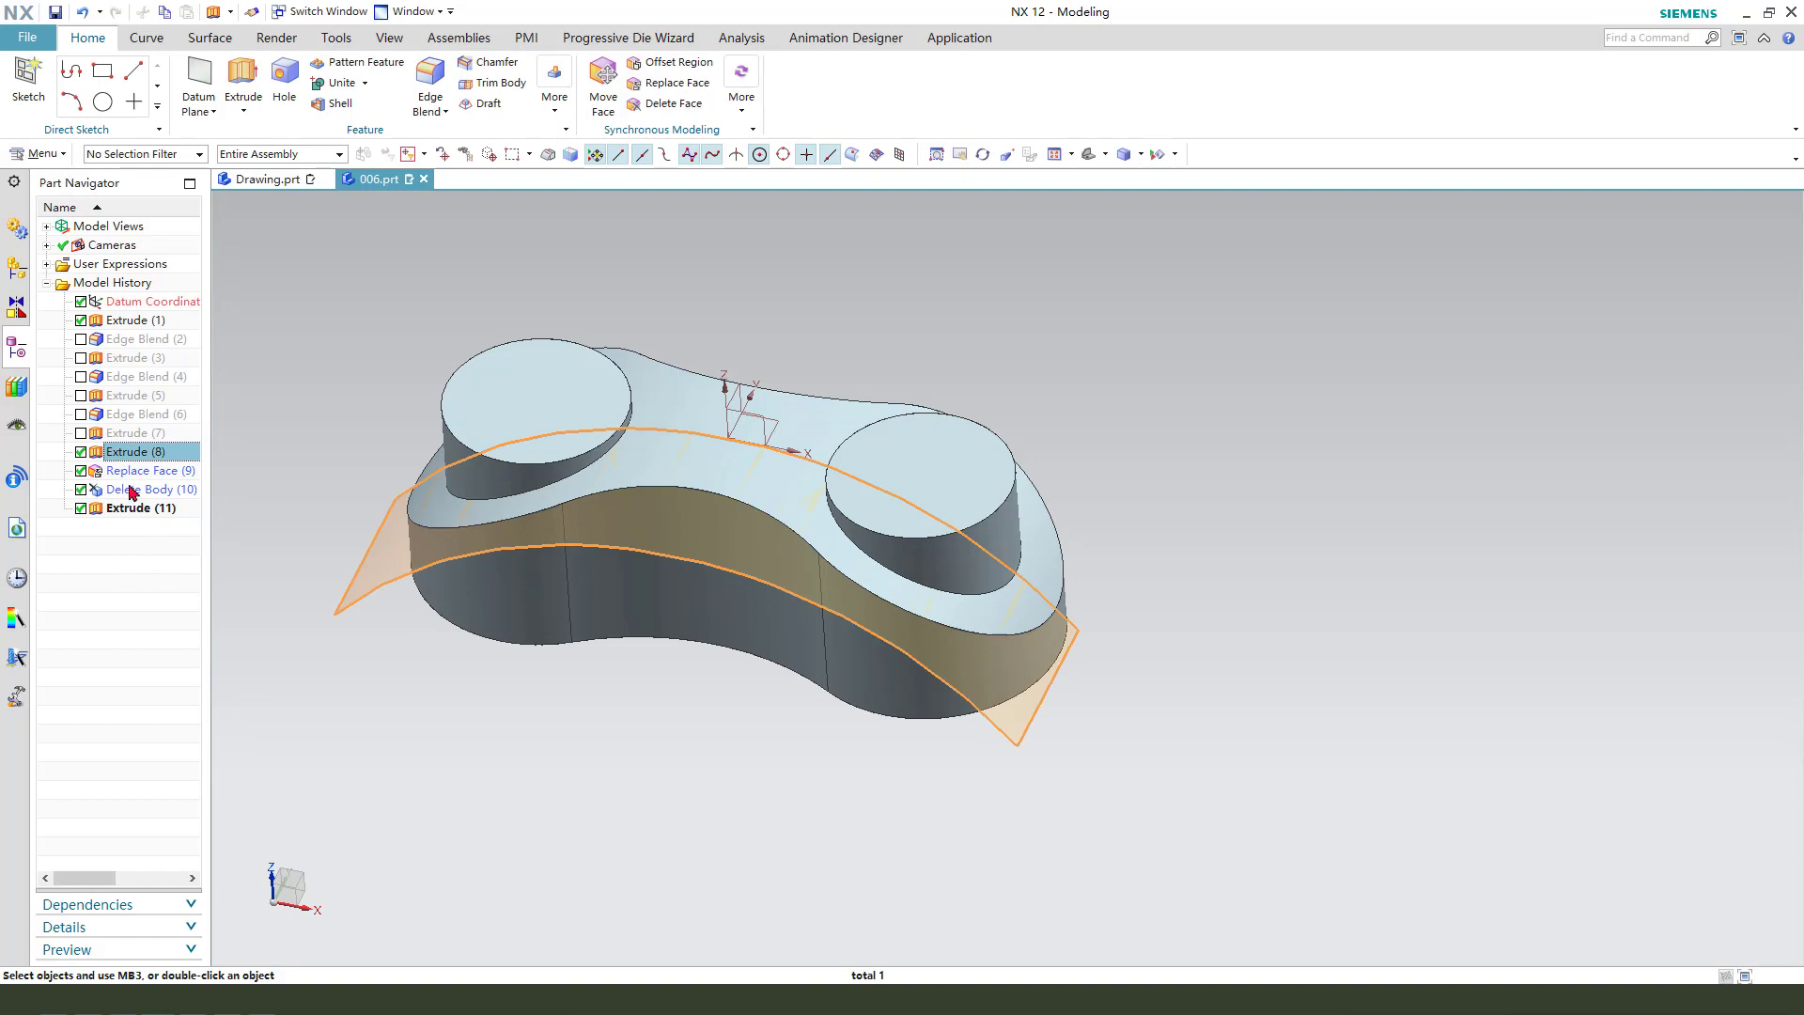
pyautogui.keyDown('ctrl'); pyautogui.click(130, 470); pyautogui.keyUp('ctrl')
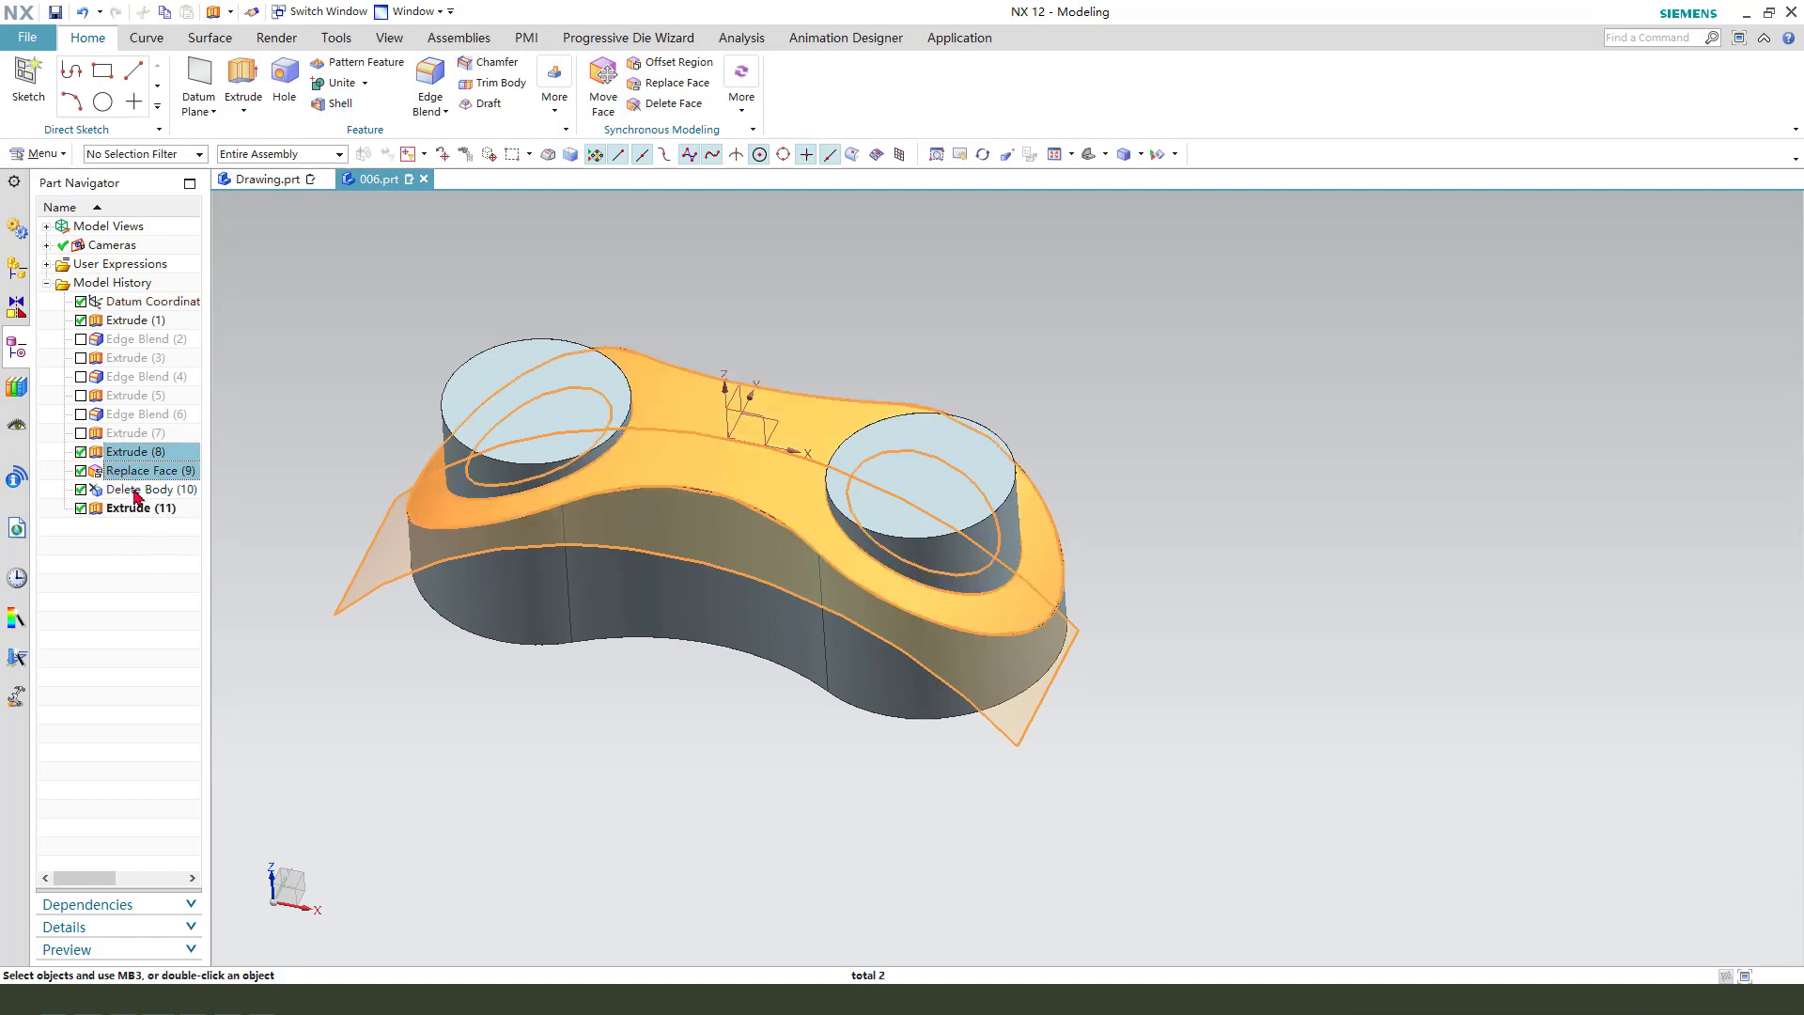
pyautogui.keyDown('ctrl'); pyautogui.click(139, 509); pyautogui.keyUp('ctrl')
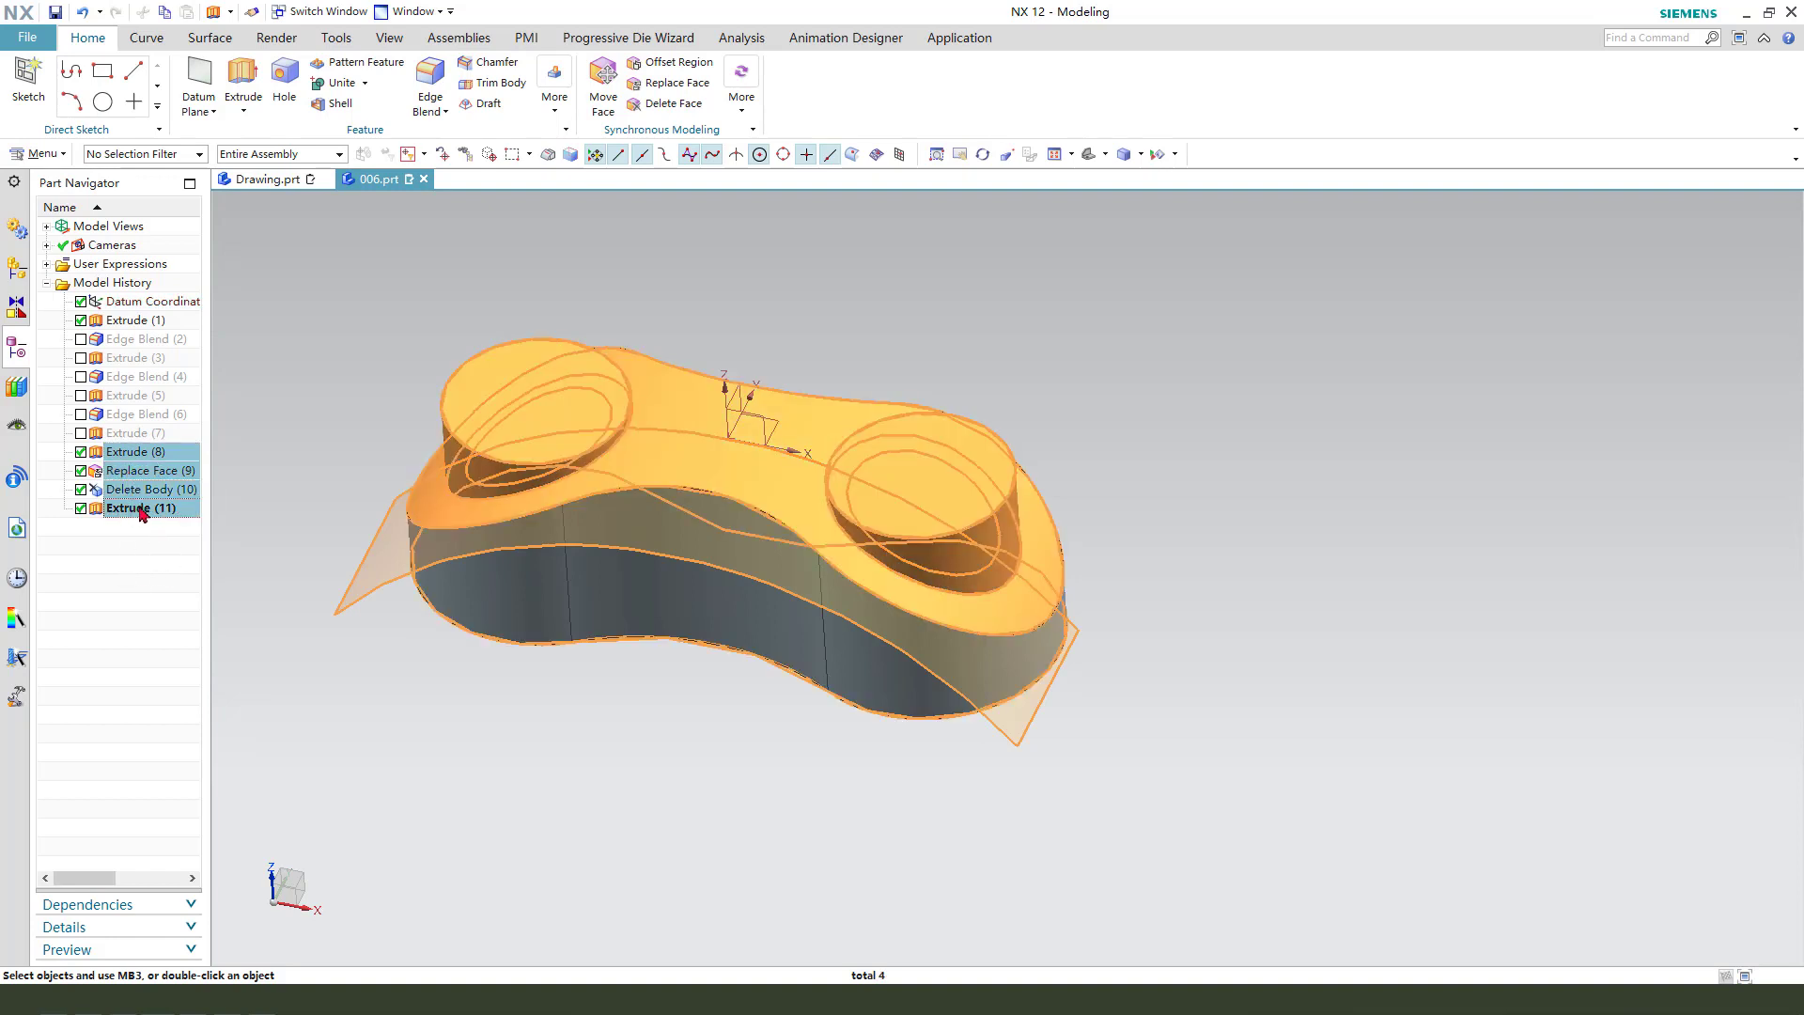
pyautogui.moveTo(137, 456); pyautogui.dragTo(138, 357)
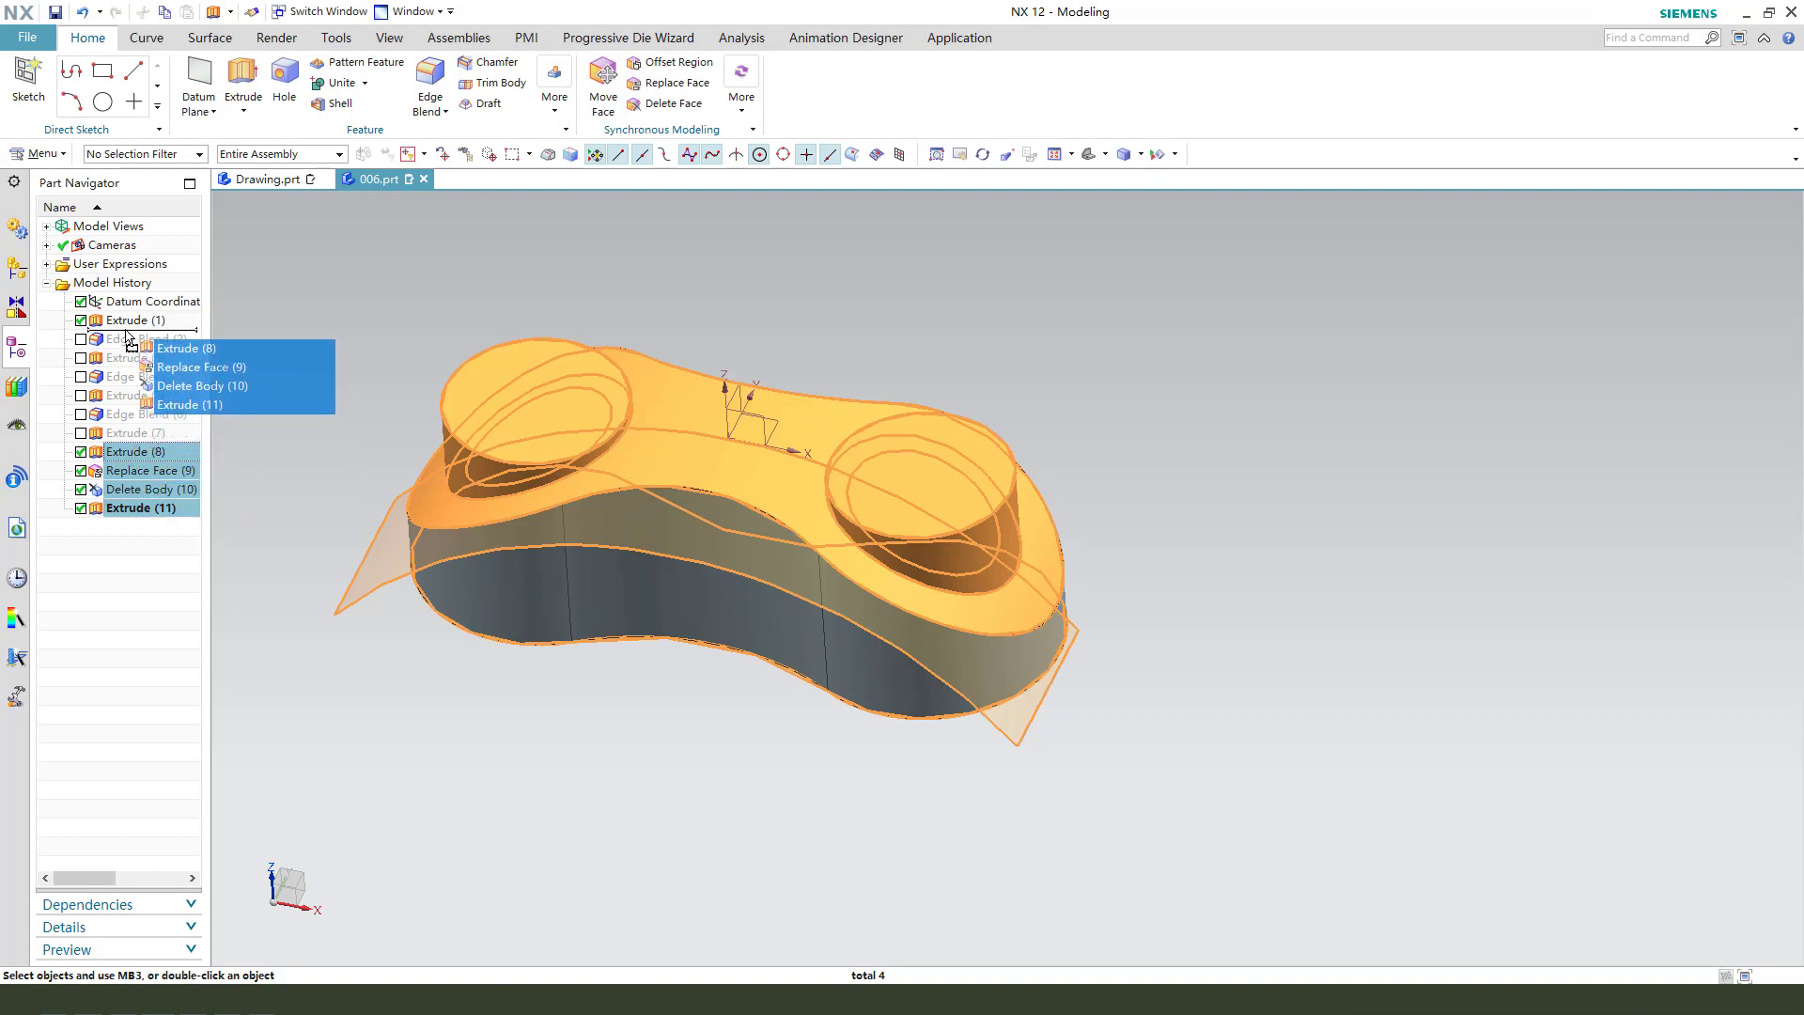
pyautogui.moveTo(129, 337); pyautogui.dragTo(130, 338)
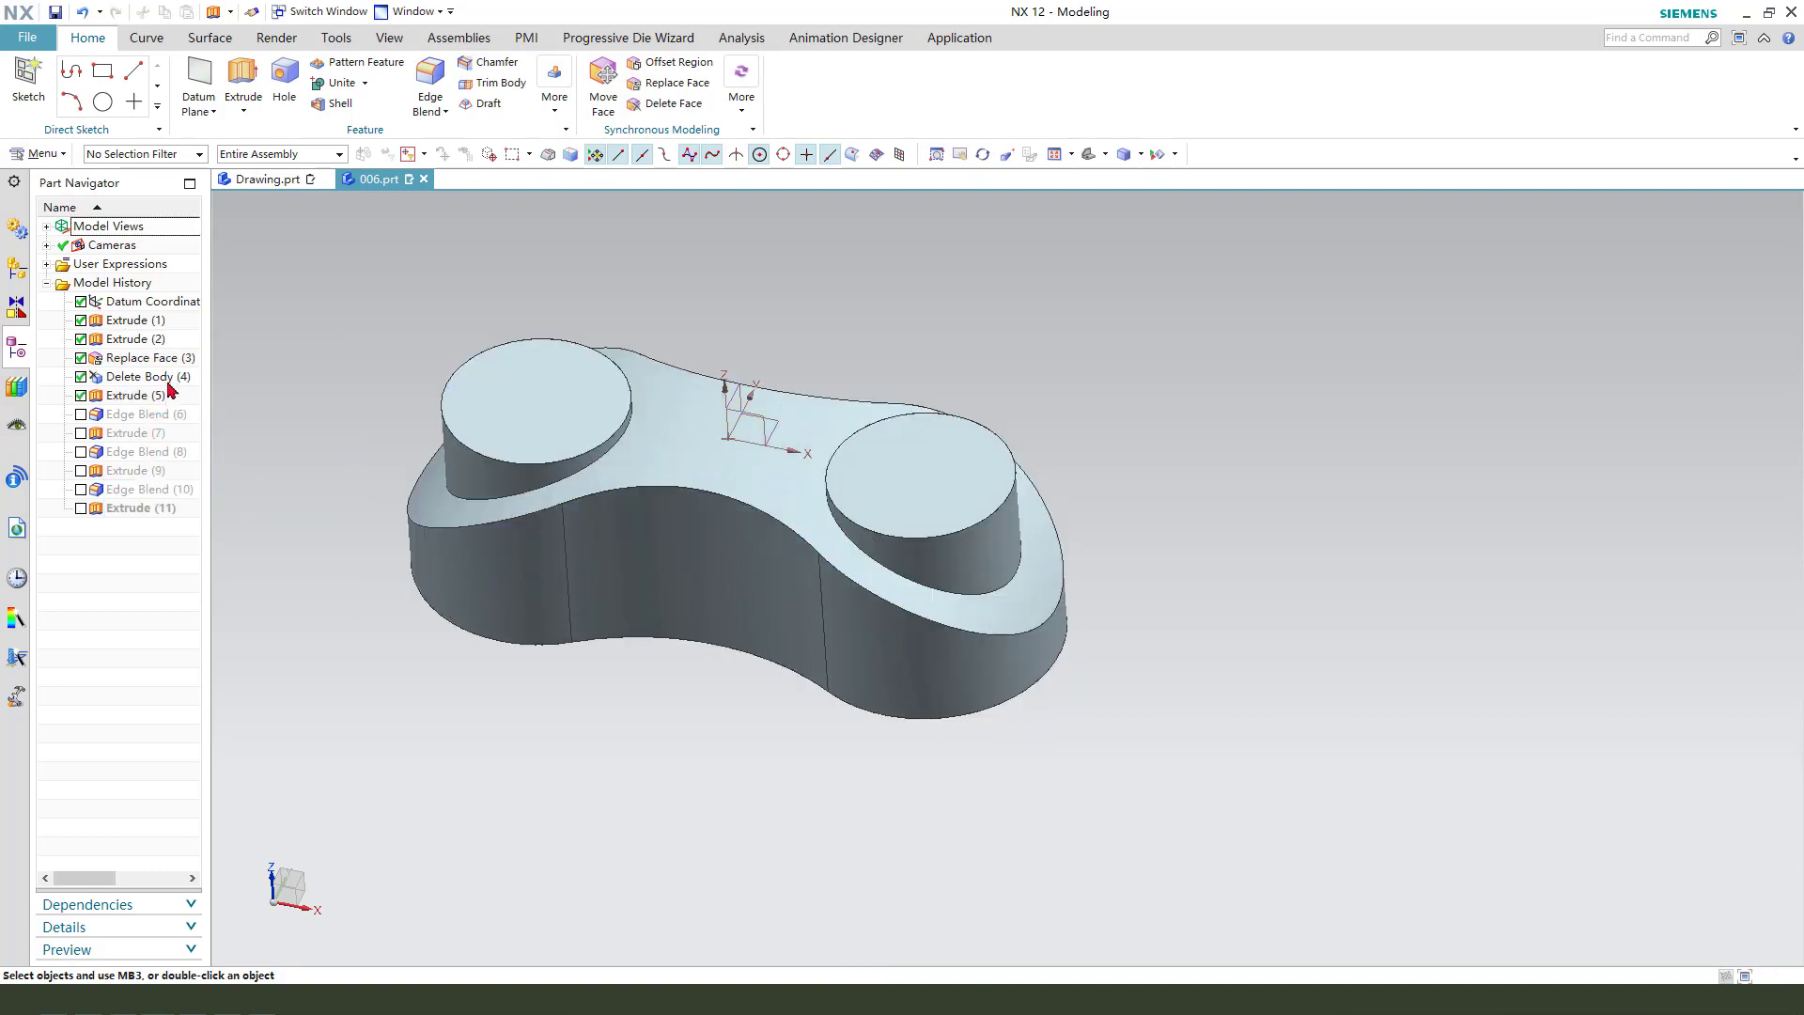
# Step: Unsuppress Edge Blend (6), Extrude (7) and Edge Blend (8), leaving Extrude (9) suppressed
pyautogui.click(80, 414)
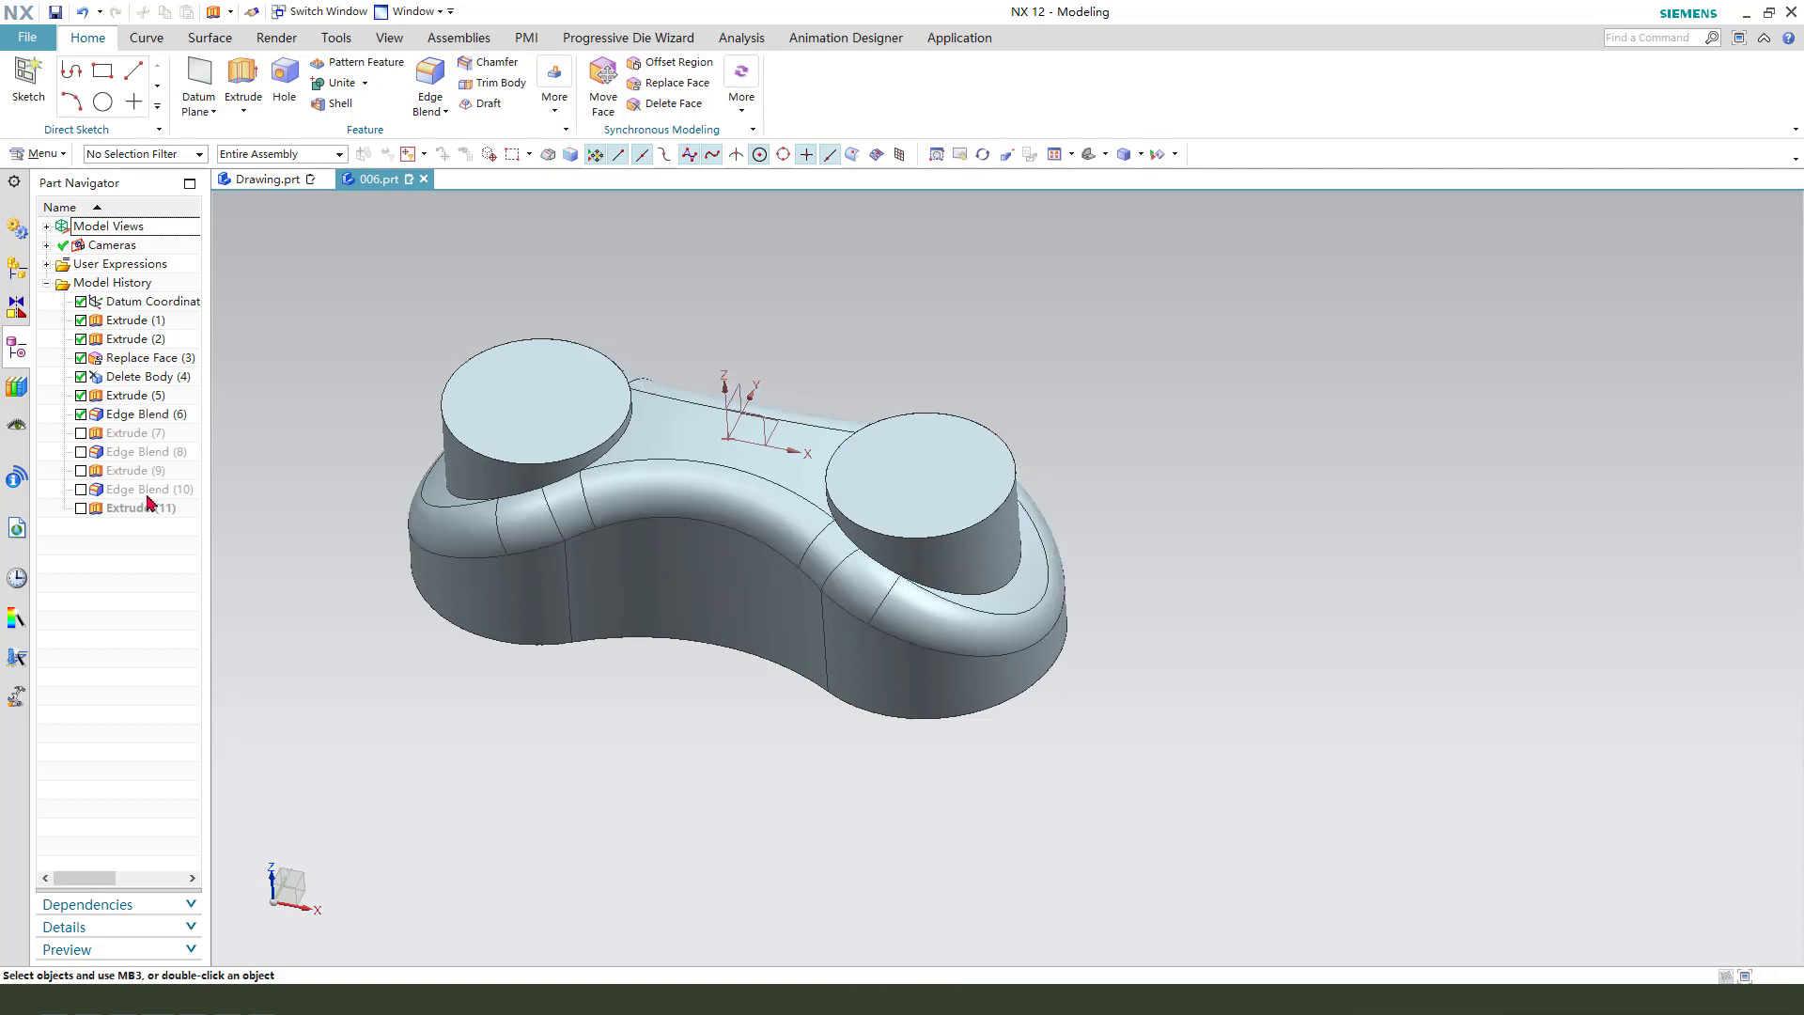
pyautogui.click(81, 433)
pyautogui.click(80, 452)
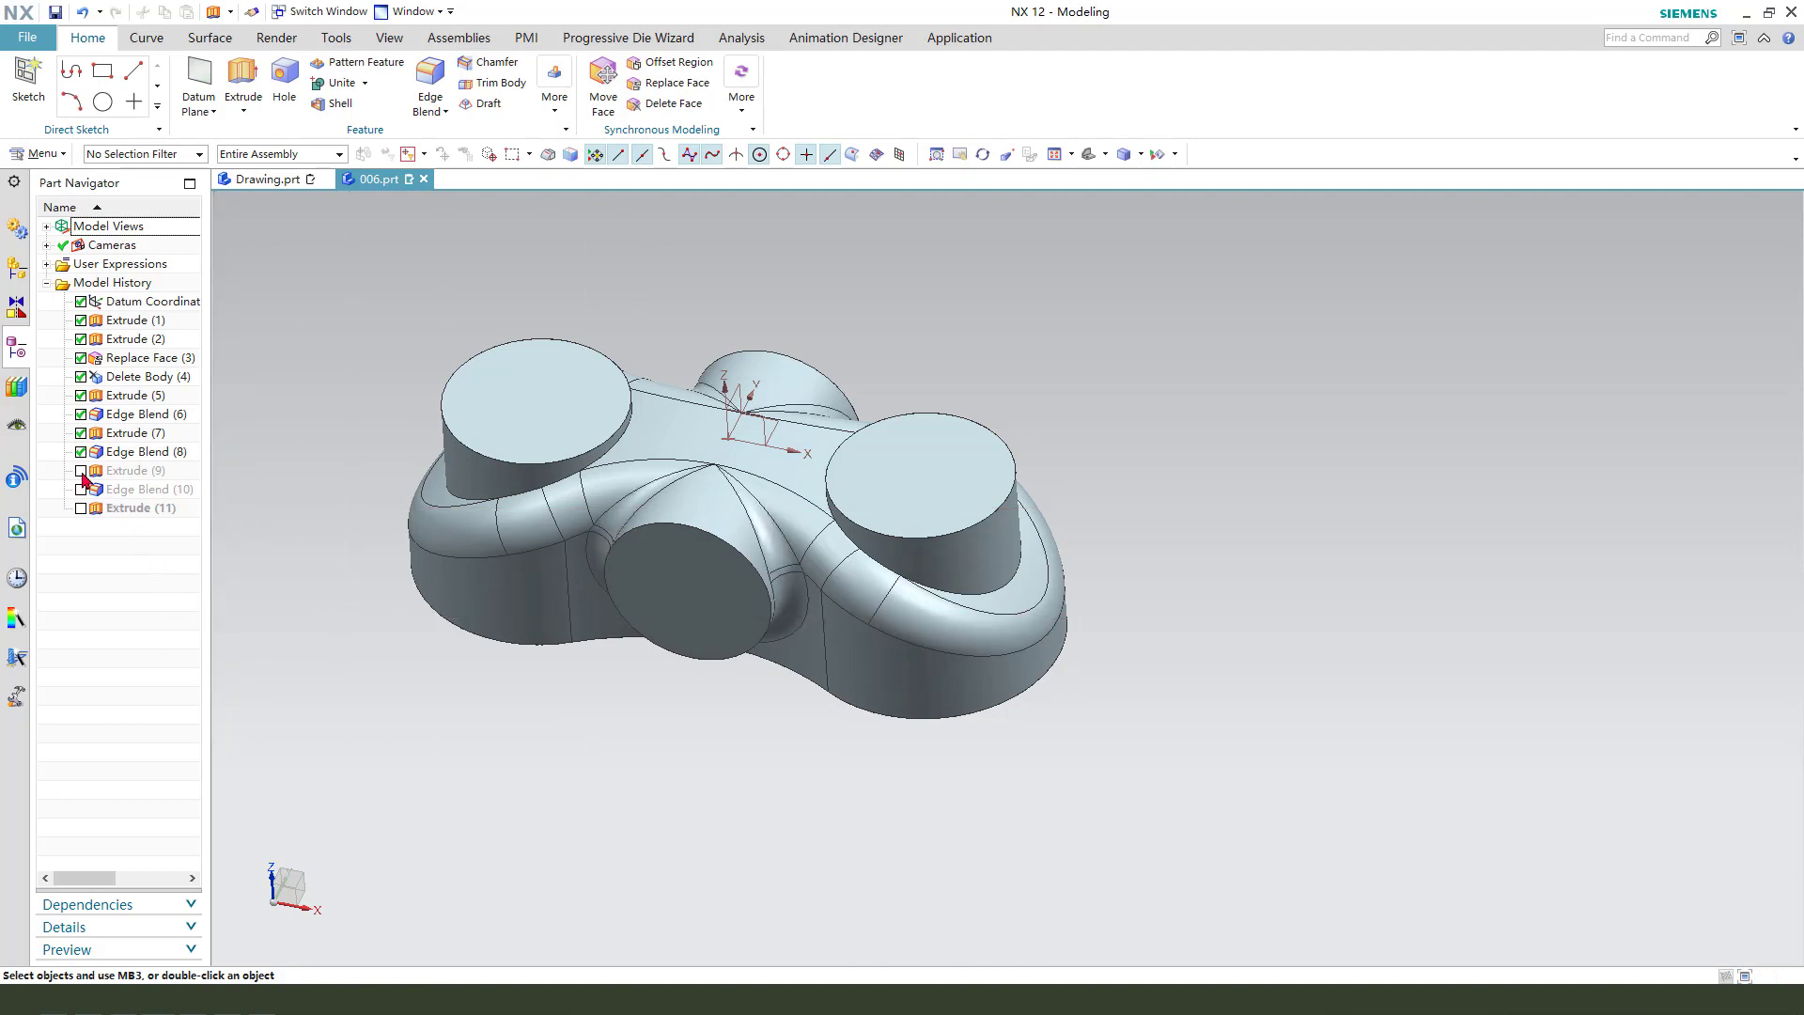
pyautogui.click(81, 471)
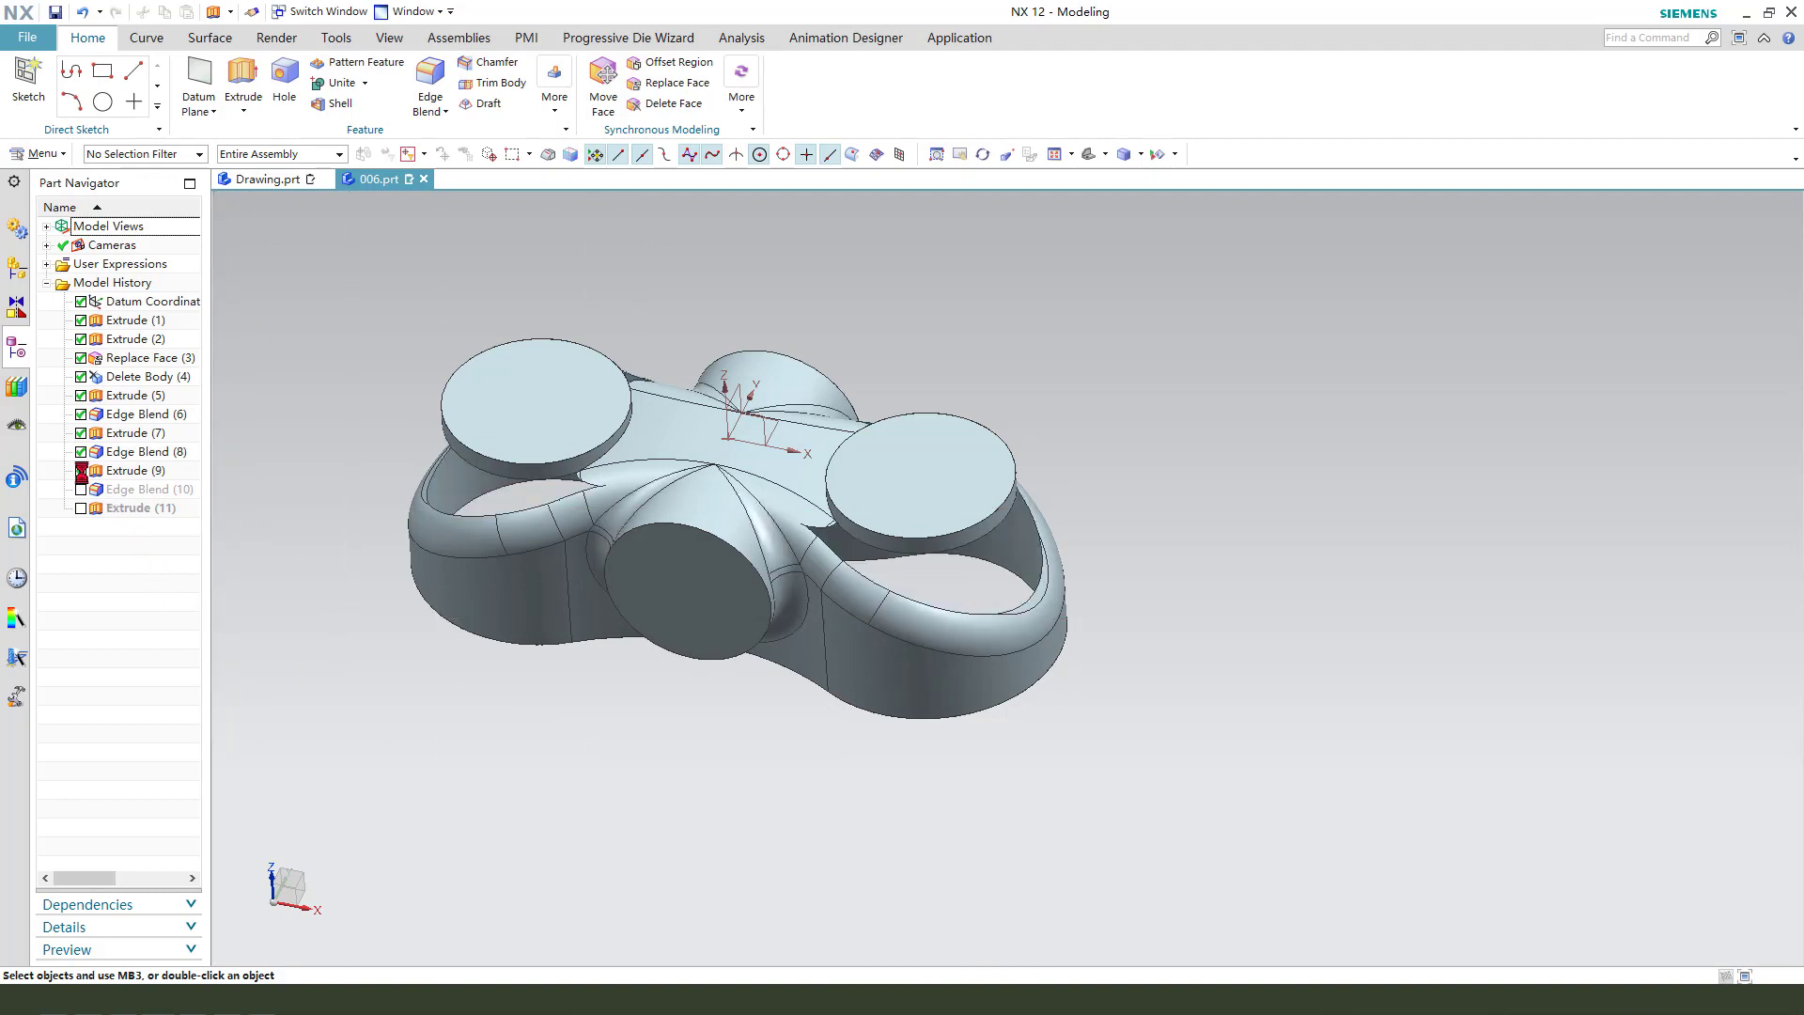
pyautogui.click(80, 471)
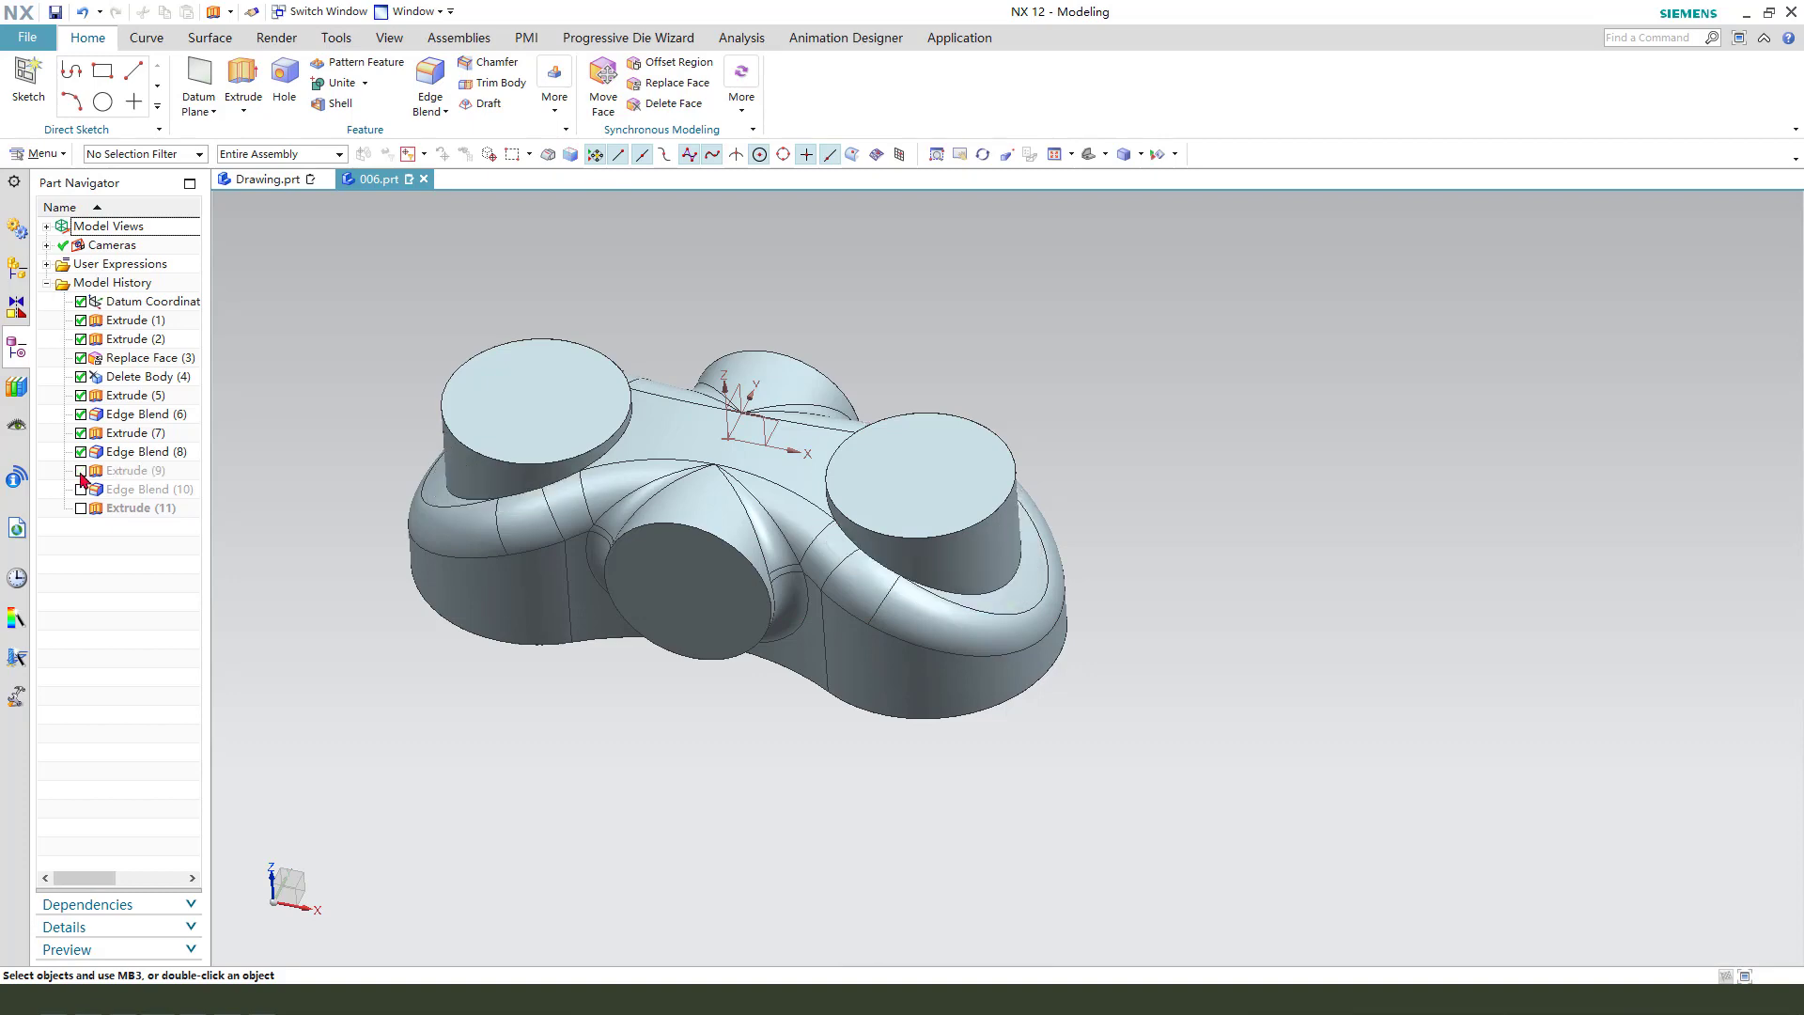
# Step: Delete the Delete Body (4) feature from the model history to bring back the arched sheet
pyautogui.moveTo(664, 774)
pyautogui.mouseDown(button='middle')
pyautogui.moveTo(693, 749)
pyautogui.moveTo(661, 747)
pyautogui.moveTo(669, 762)
pyautogui.mouseUp(button='middle')
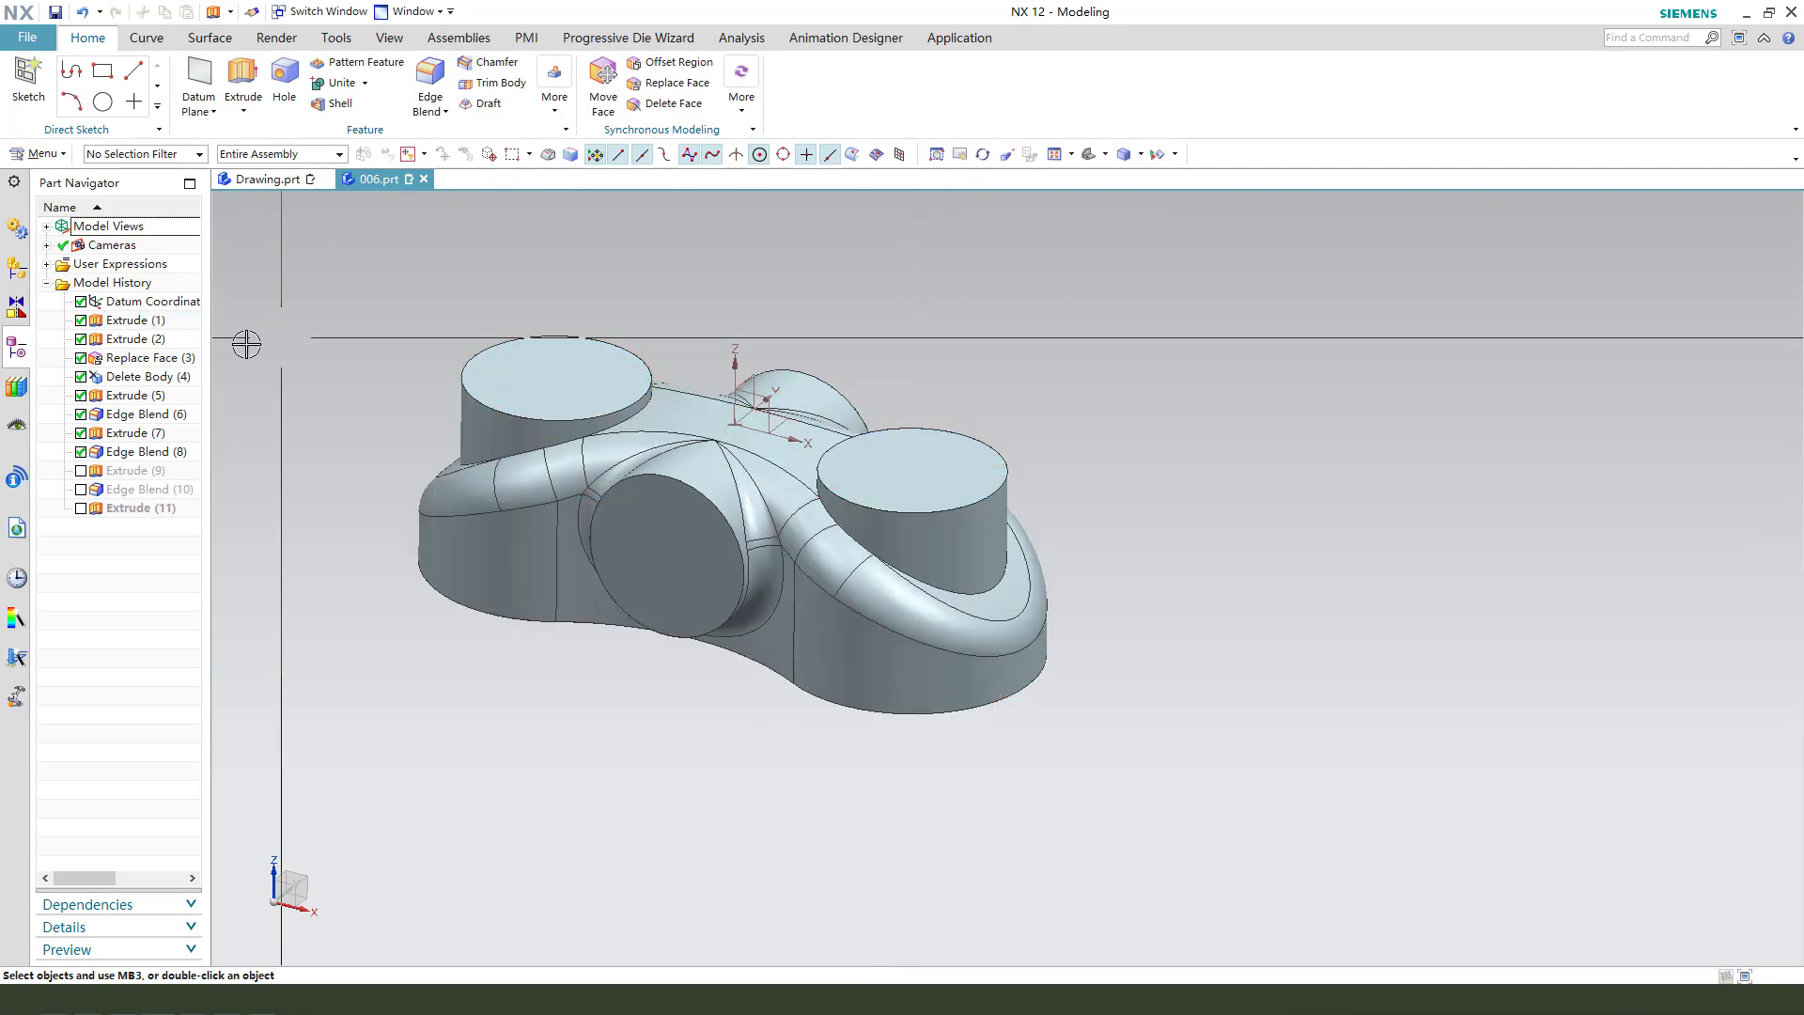
pyautogui.moveTo(560, 551); pyautogui.dragTo(563, 516, button='middle')
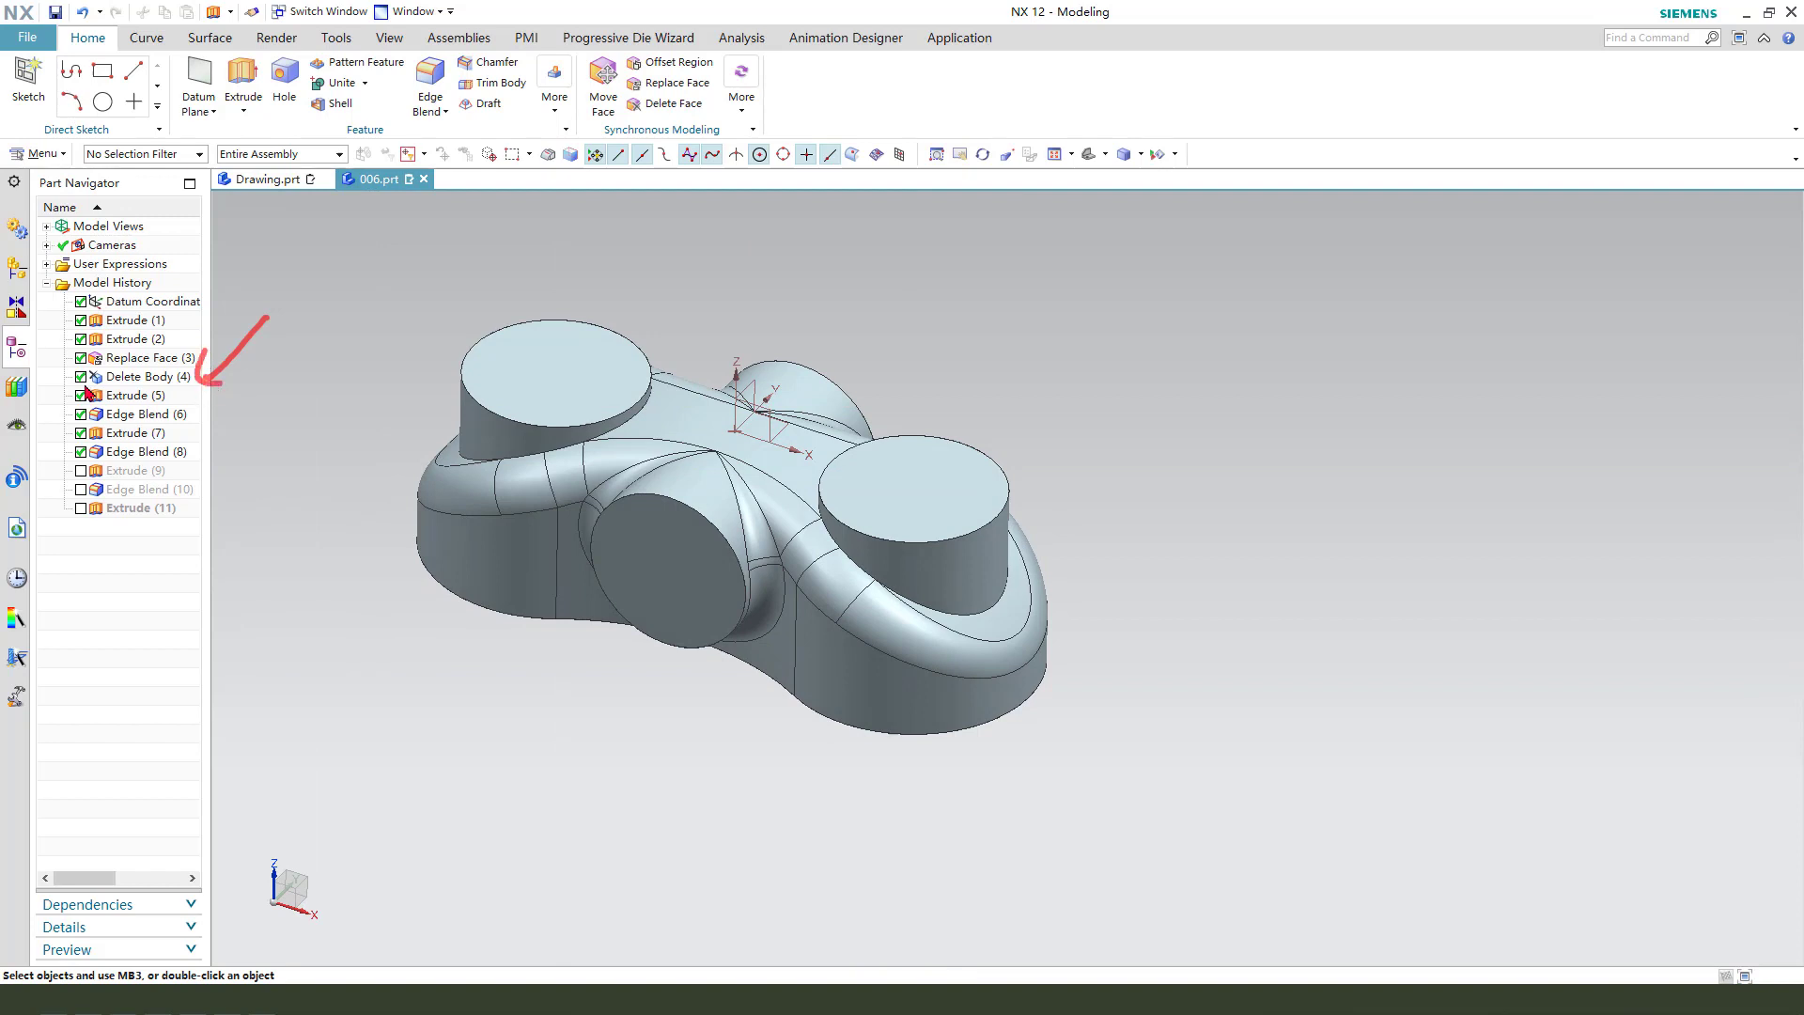
pyautogui.rightClick(135, 382)
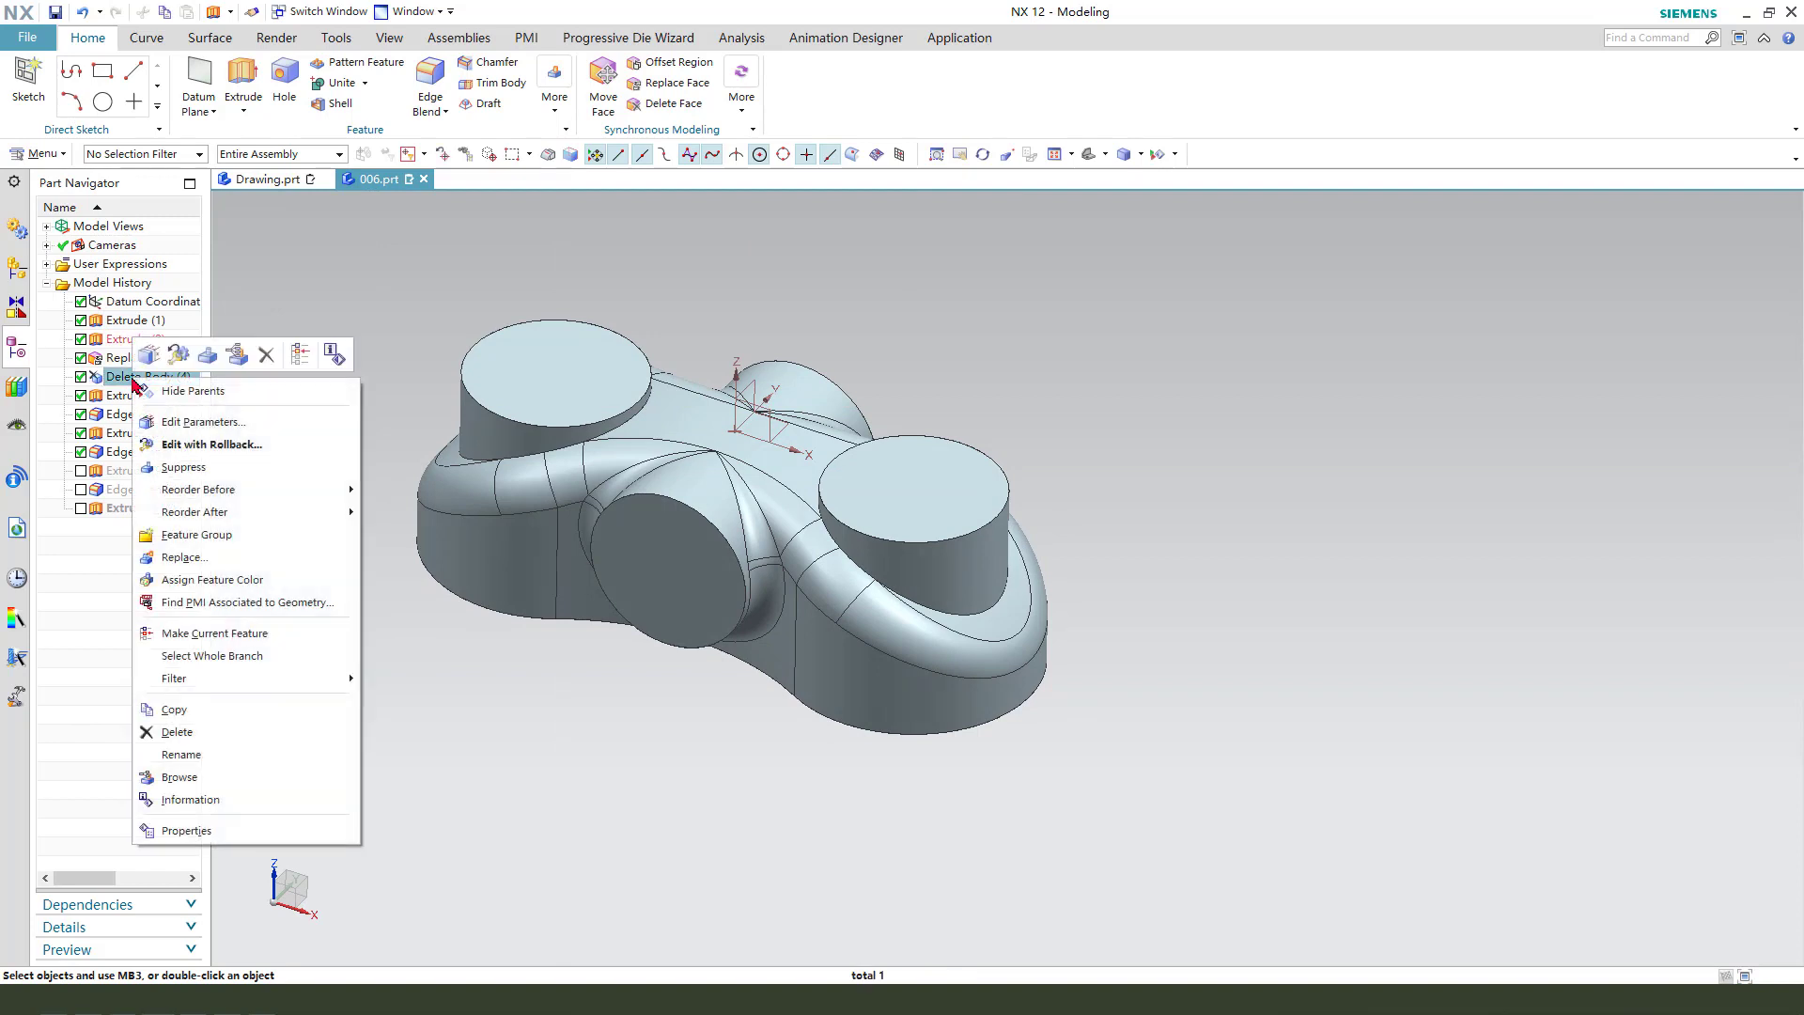
pyautogui.click(261, 359)
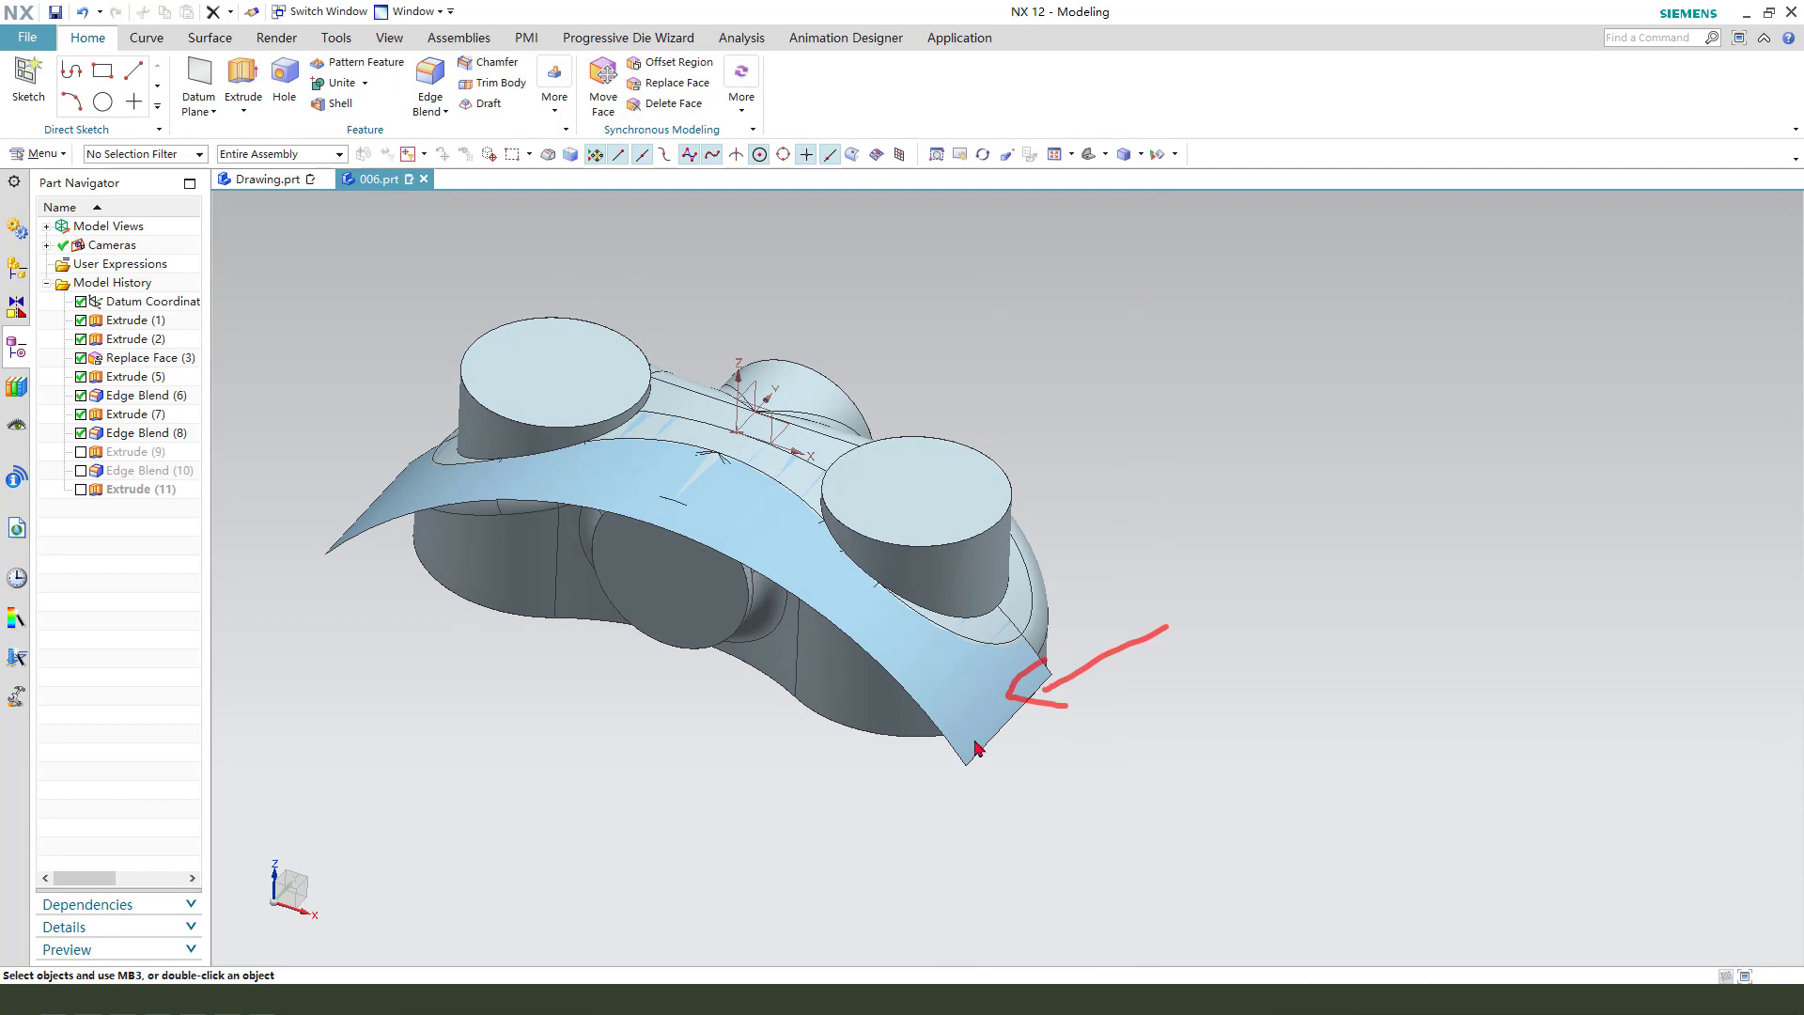
pyautogui.moveTo(829, 809); pyautogui.dragTo(949, 784, button='middle')
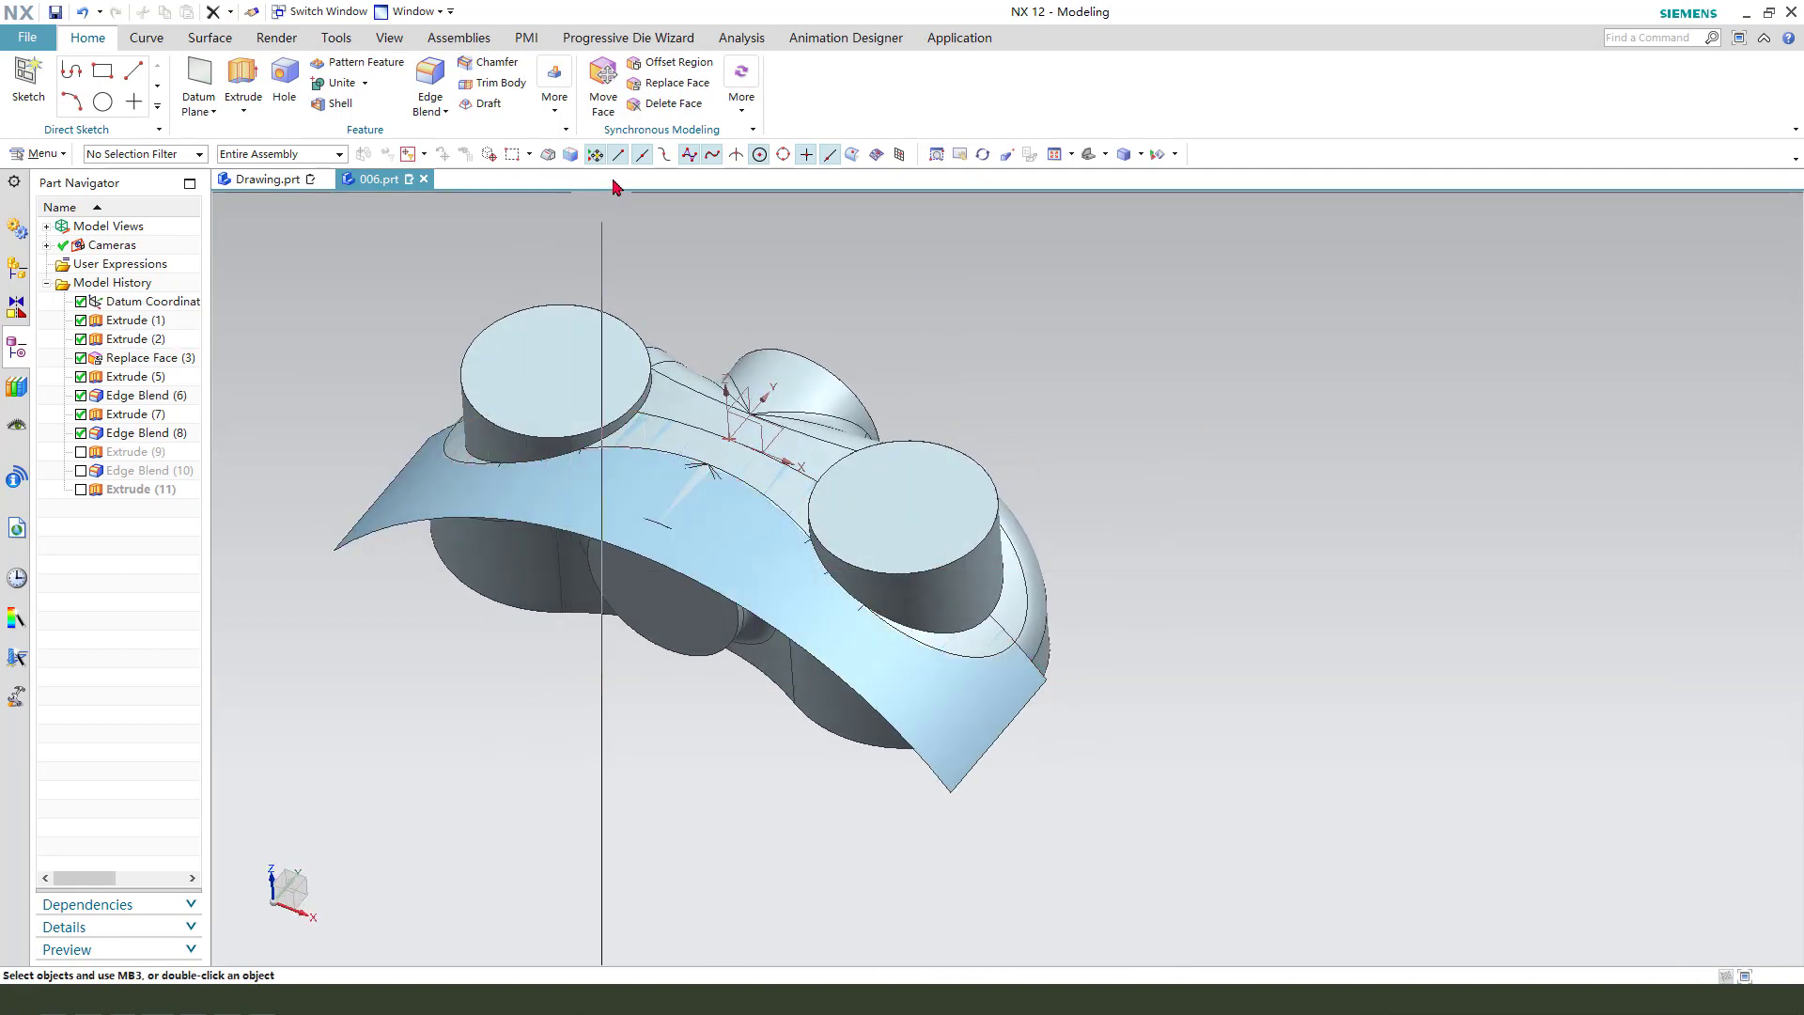
# Step: Create an Offset Surface of the arched sheet, 3 mm inward toward the underside of the connector
pyautogui.click(559, 110)
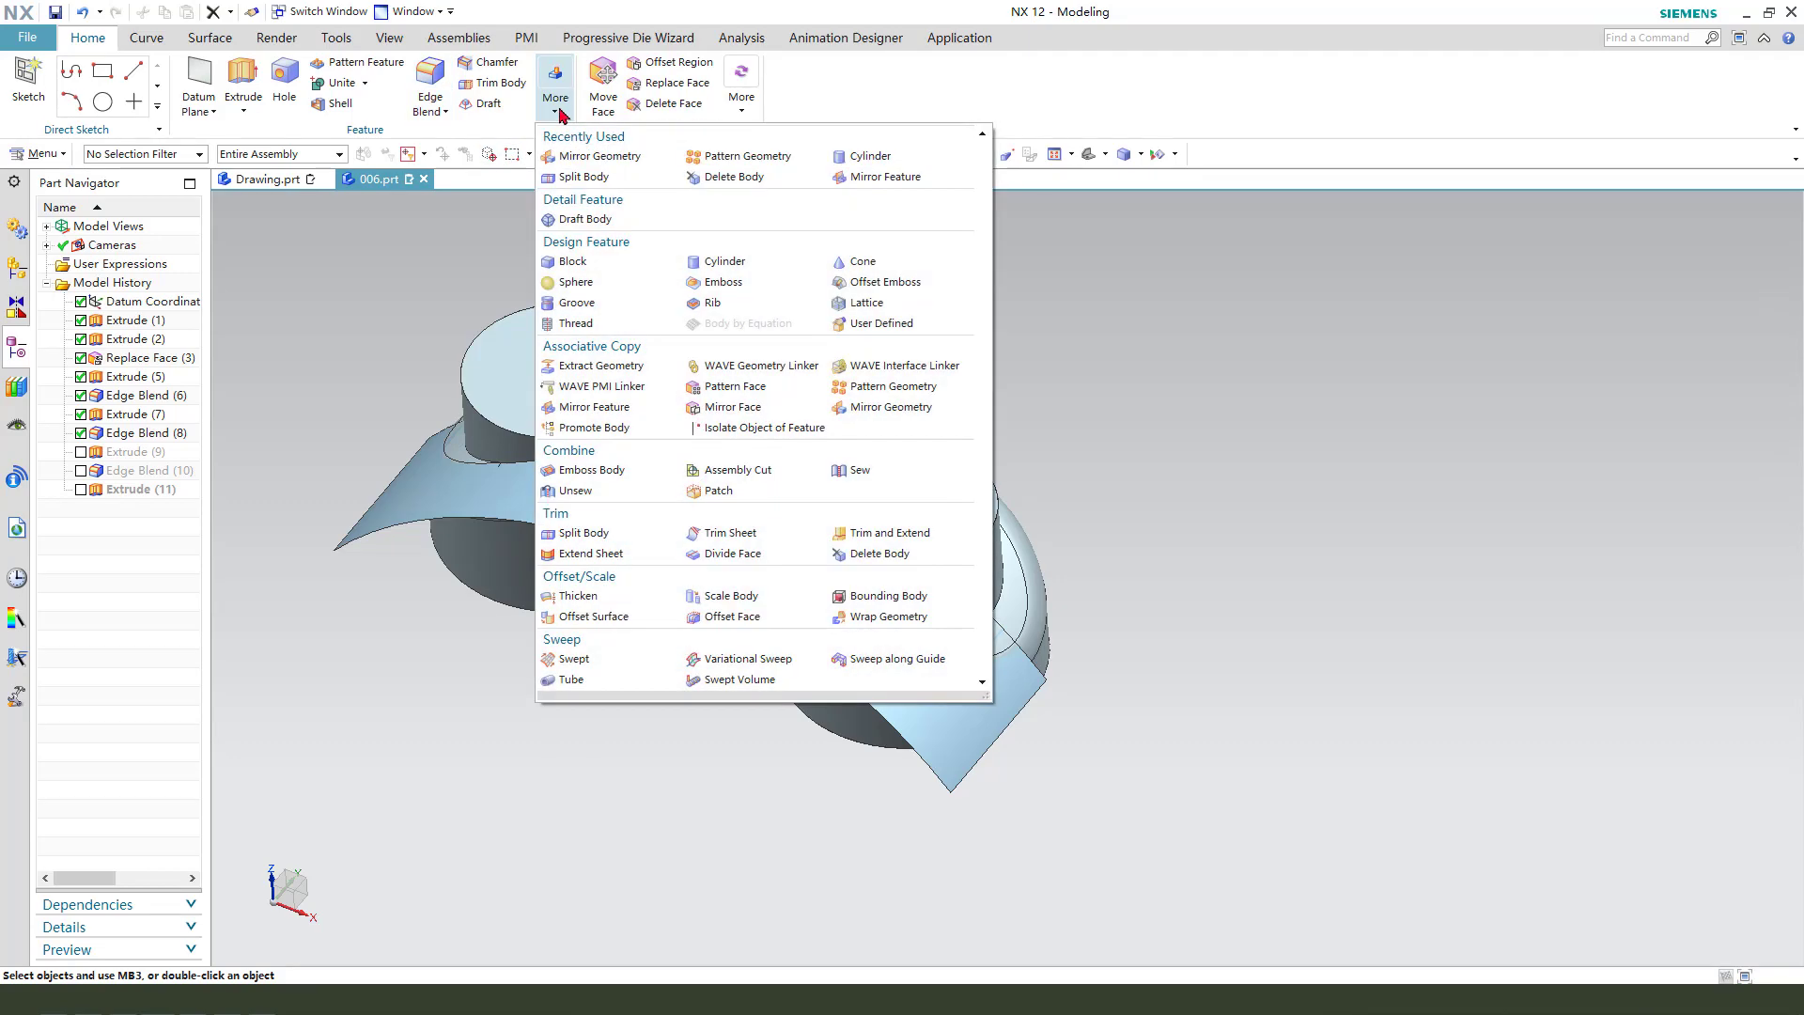
pyautogui.click(593, 617)
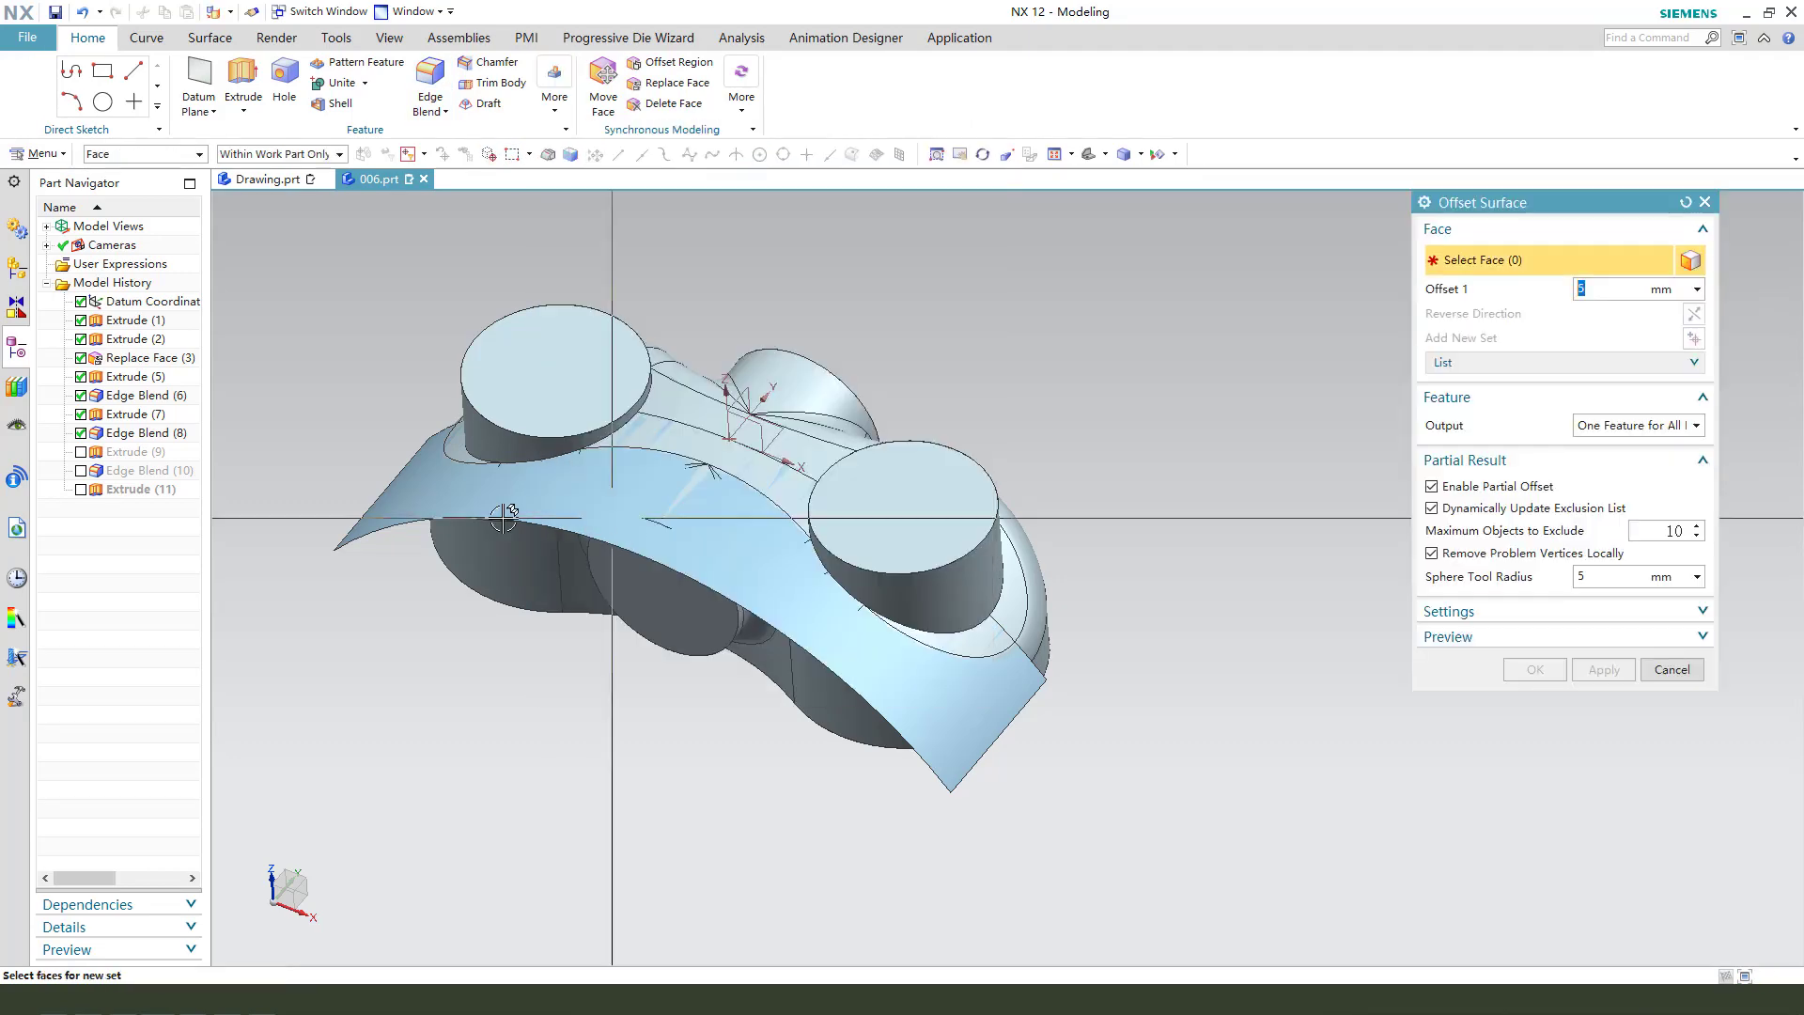
pyautogui.click(411, 495)
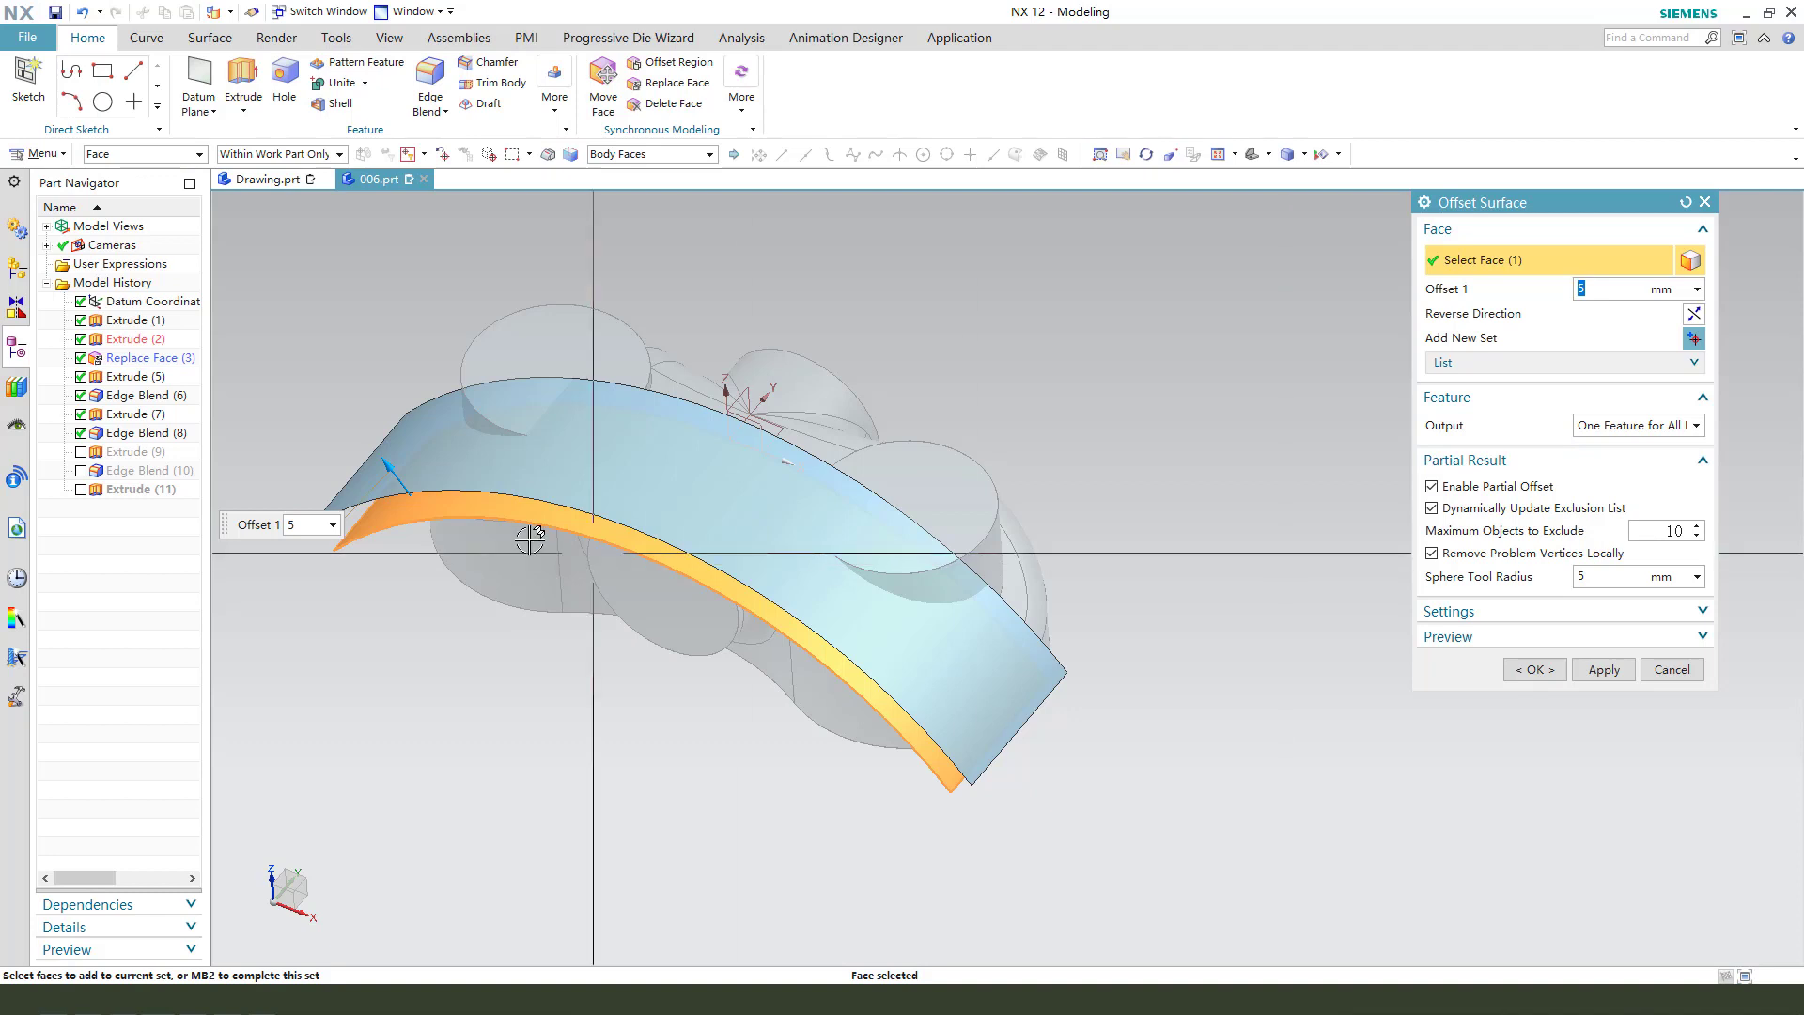
pyautogui.click(386, 471)
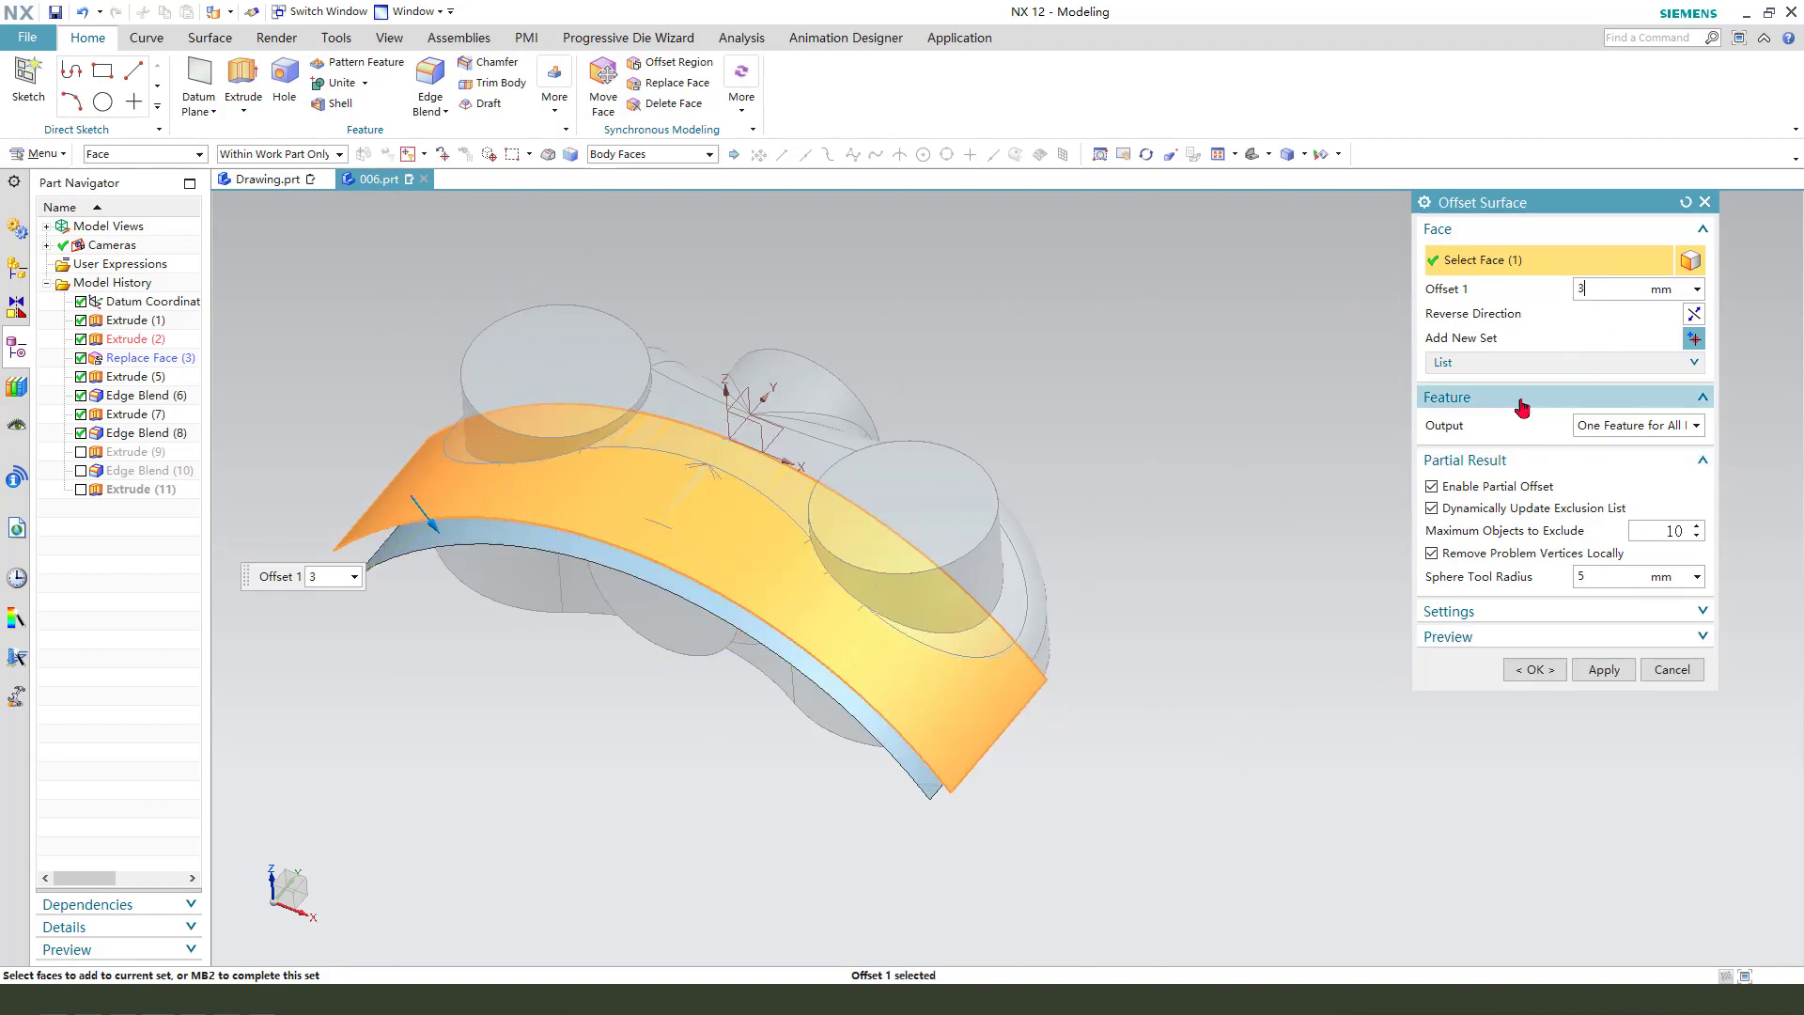
pyautogui.press('Return')
pyautogui.click(1534, 669)
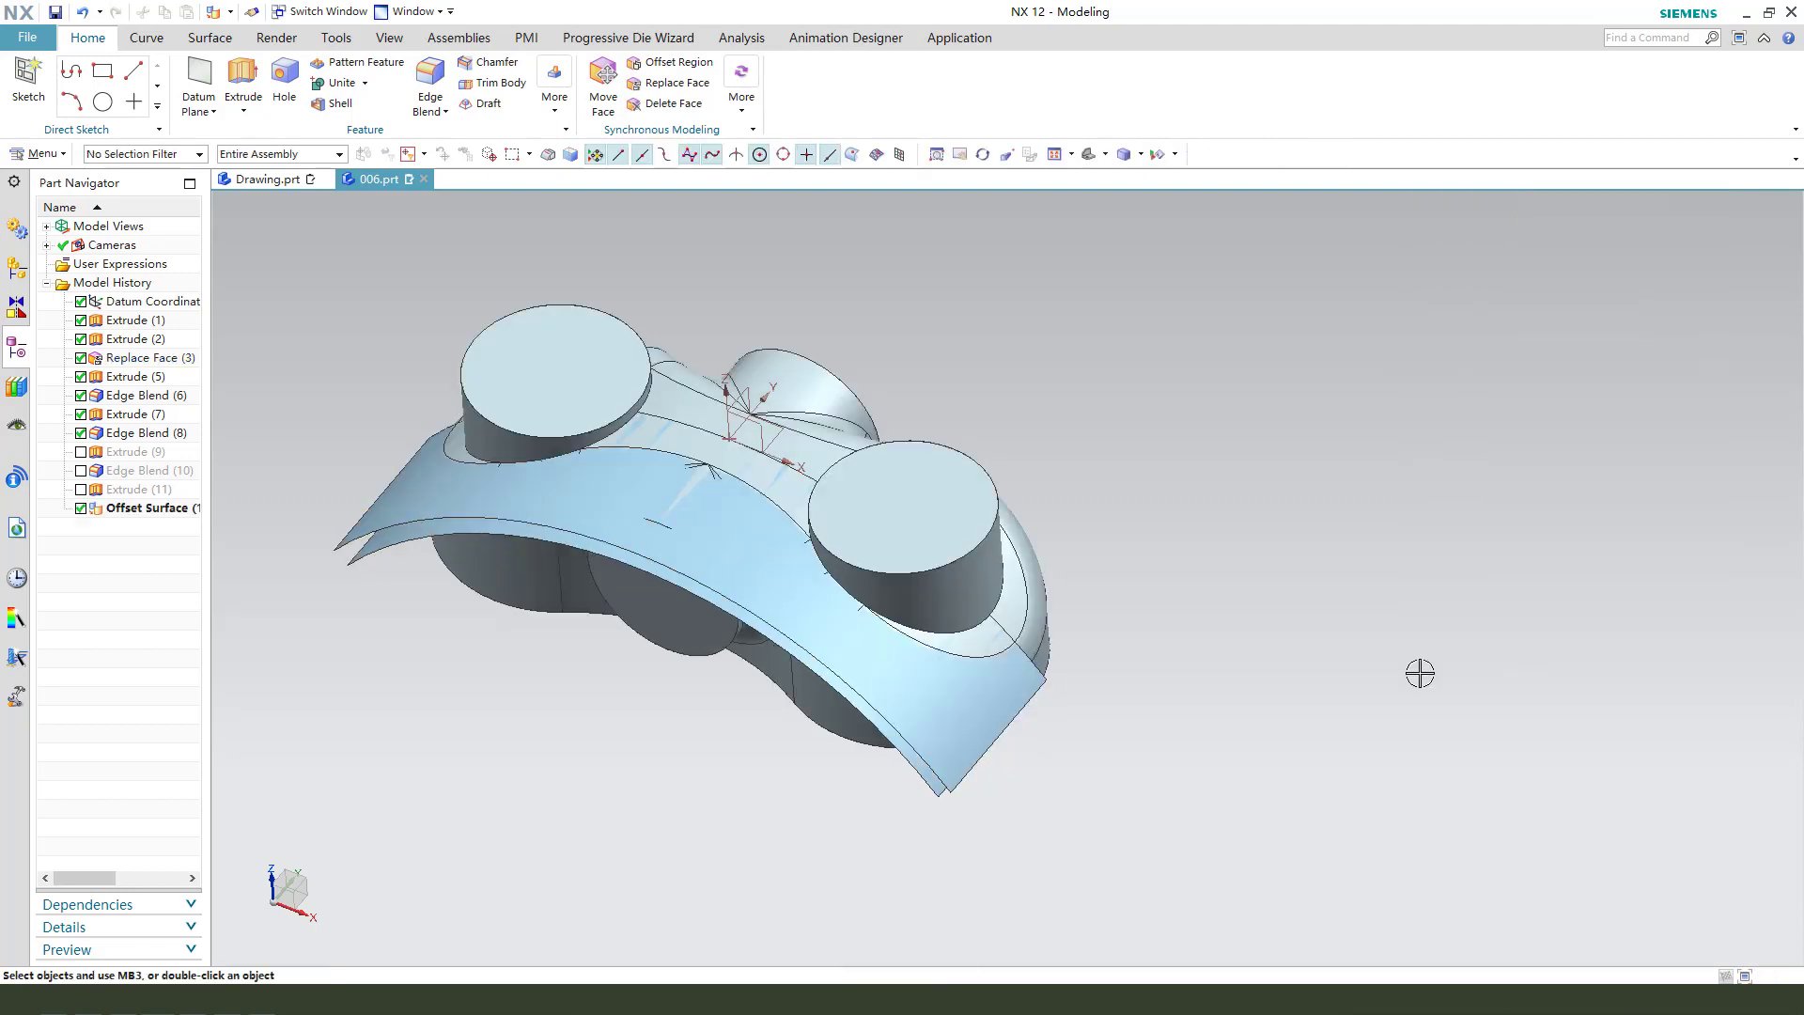
# Step: Hide the original arched sheet and reorder the Offset Surface feature to directly after Edge Blend (8) in the model history
pyautogui.moveTo(1055, 693); pyautogui.dragTo(1147, 684, button='middle')
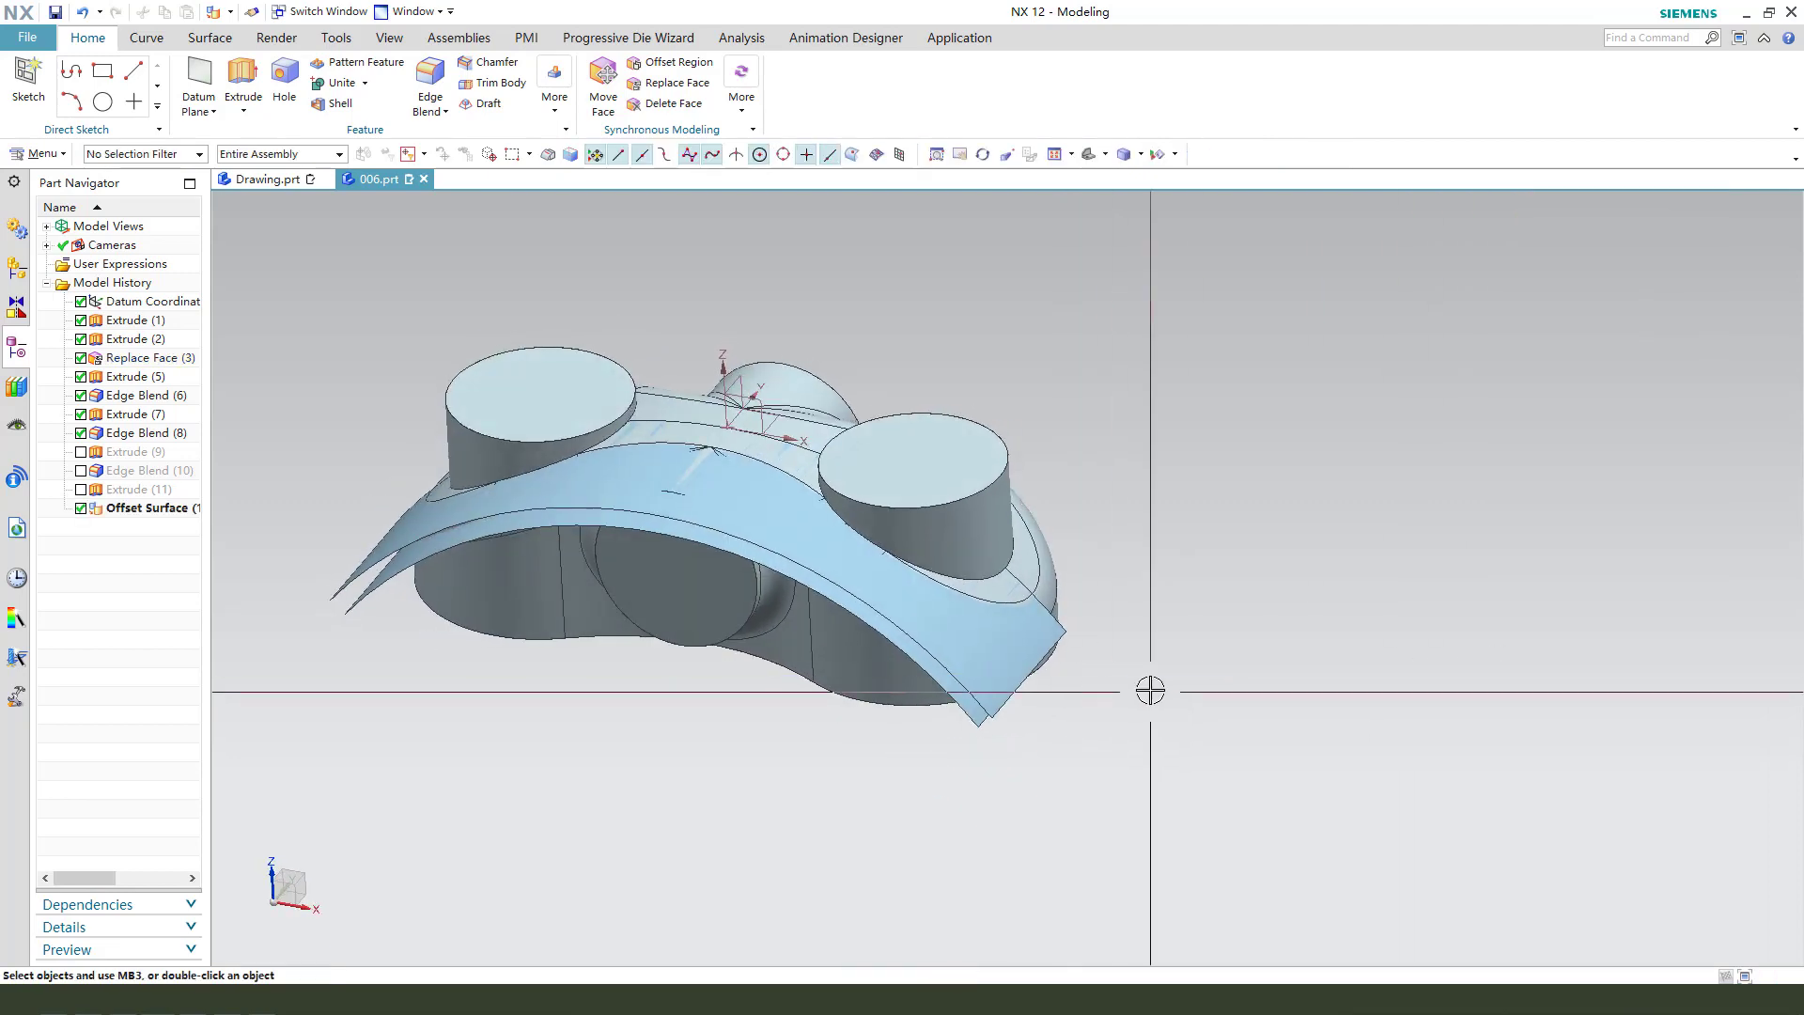
pyautogui.hotkey('ctrl', 'b')
pyautogui.click(942, 611)
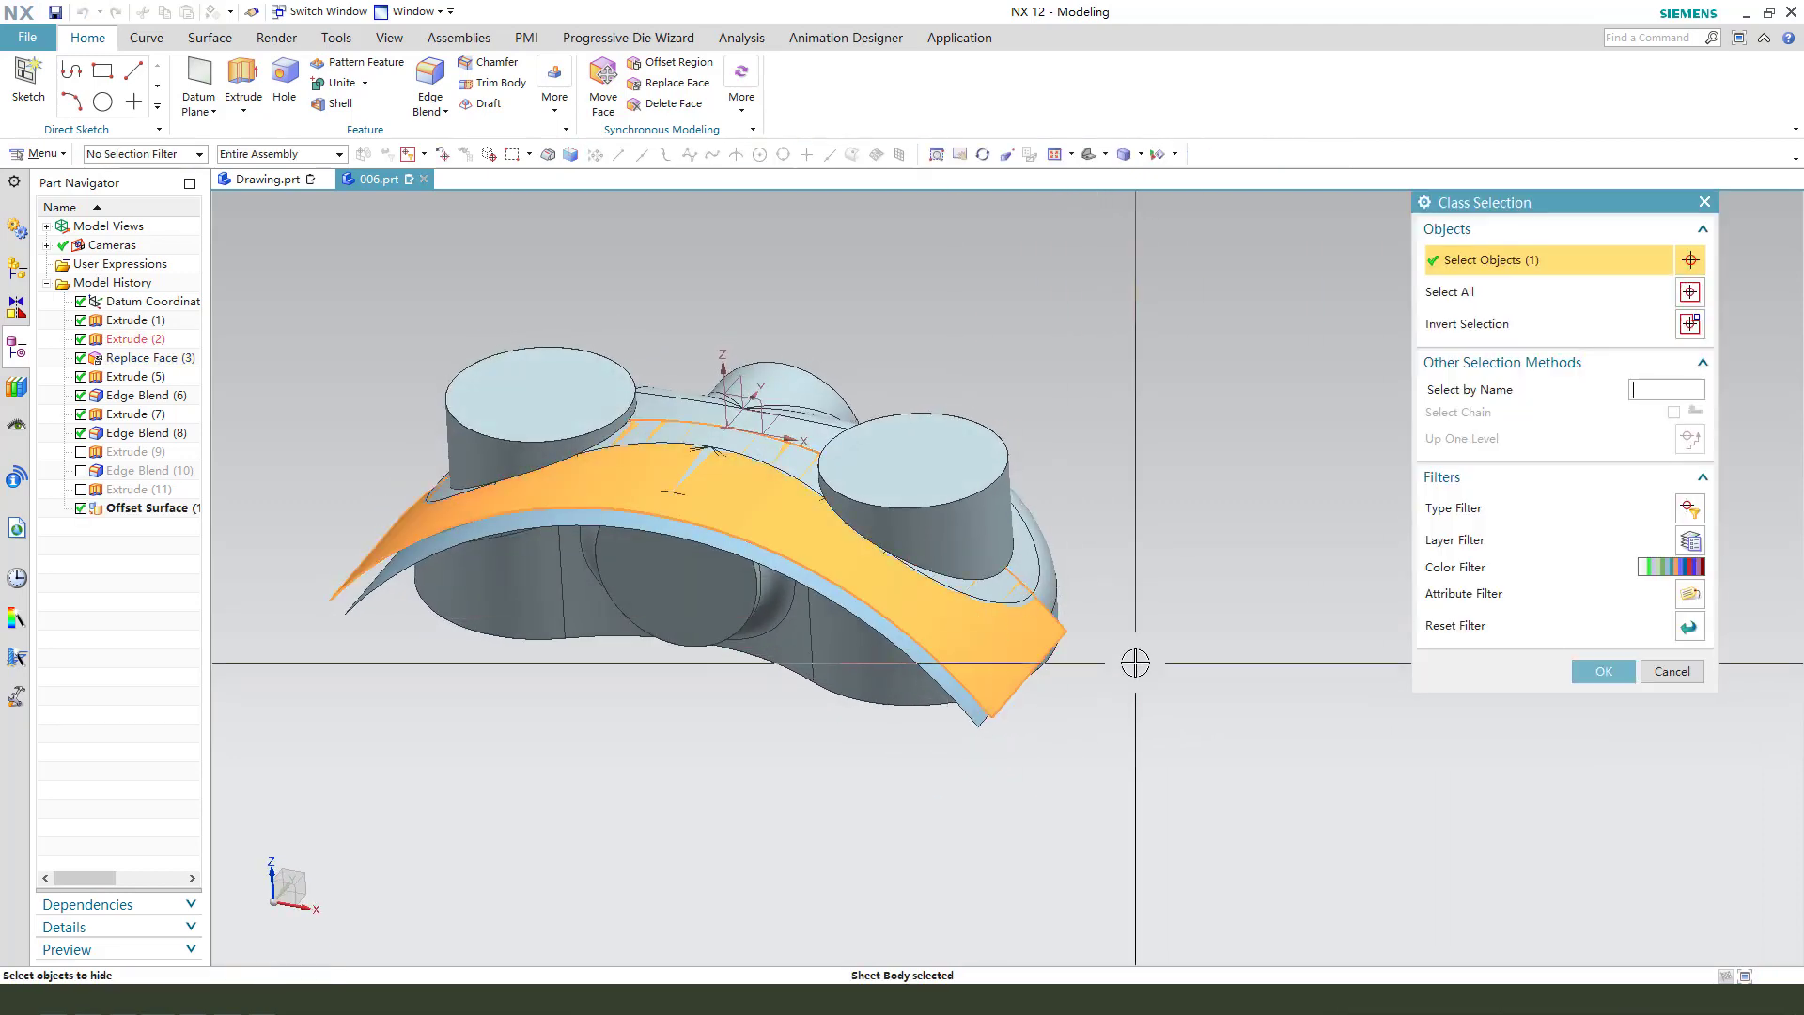
pyautogui.middleClick(1135, 657)
pyautogui.moveTo(1039, 745); pyautogui.dragTo(1052, 526, button='middle')
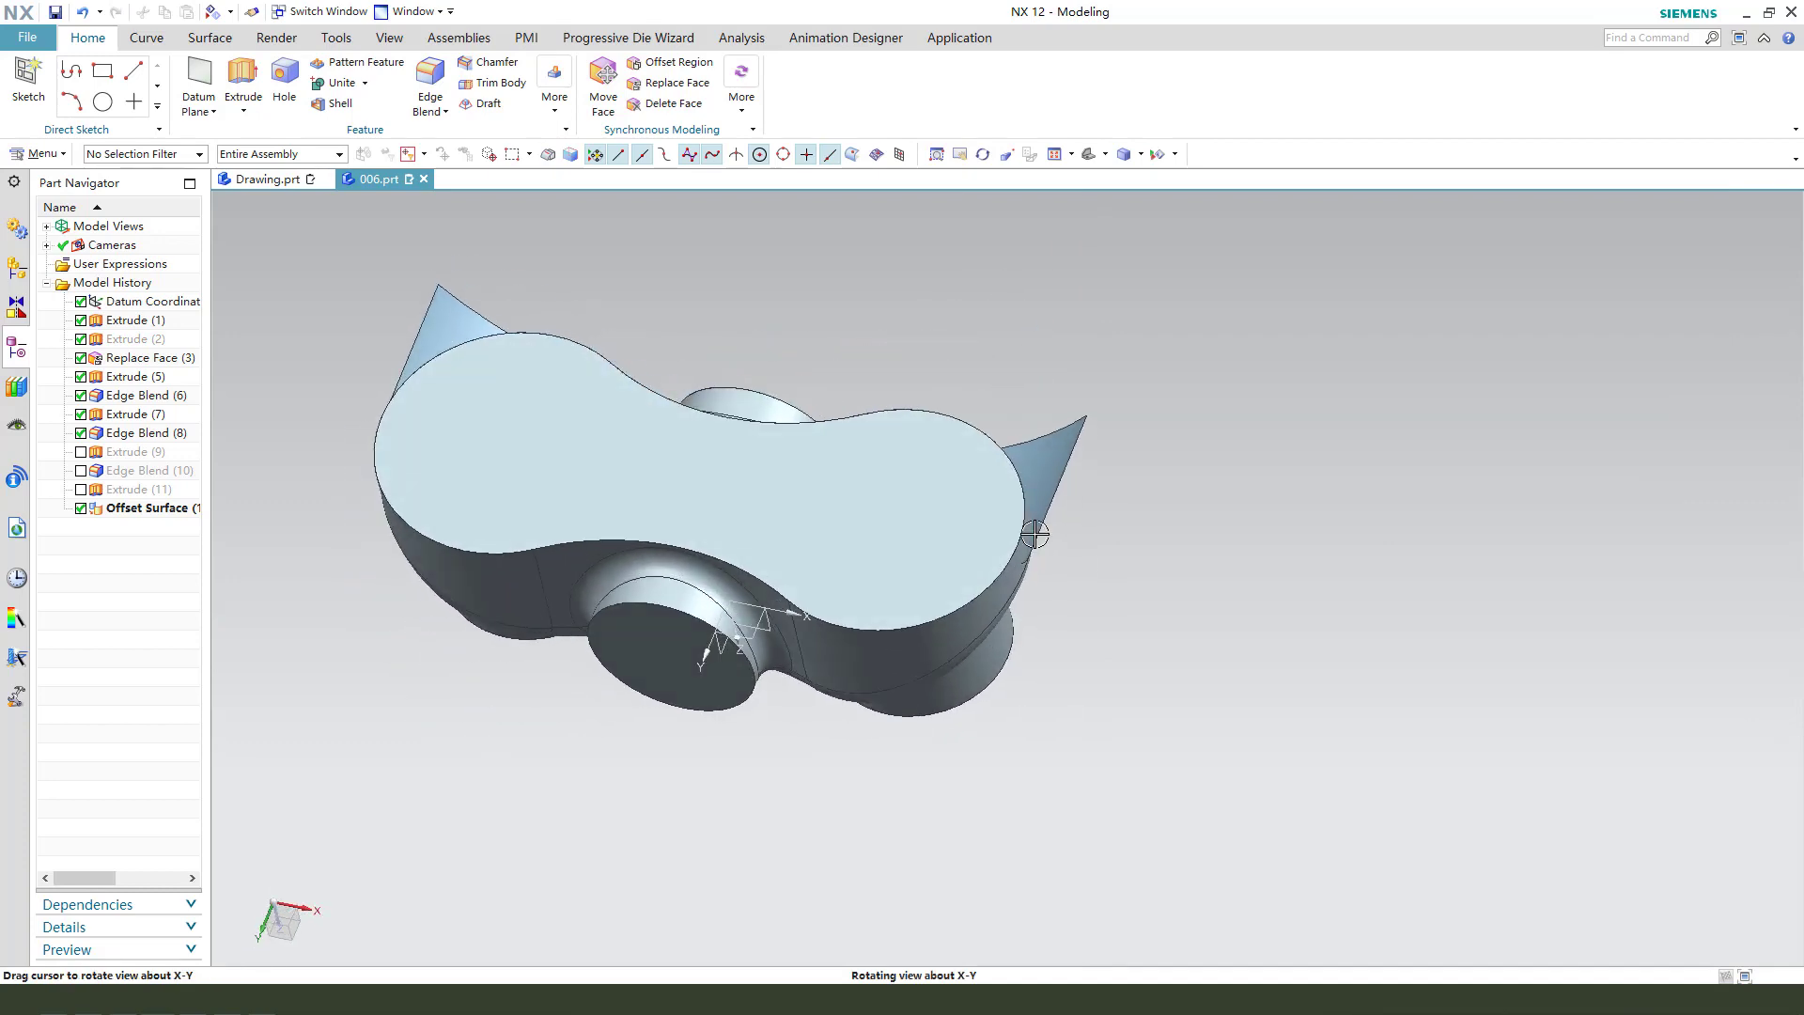
pyautogui.moveTo(155, 508); pyautogui.dragTo(118, 465)
# Step: Edit the suppressed cavity Extrude (9) so its end limit is Until Extended, using the offset sheet as the limiting object
pyautogui.doubleClick(113, 470)
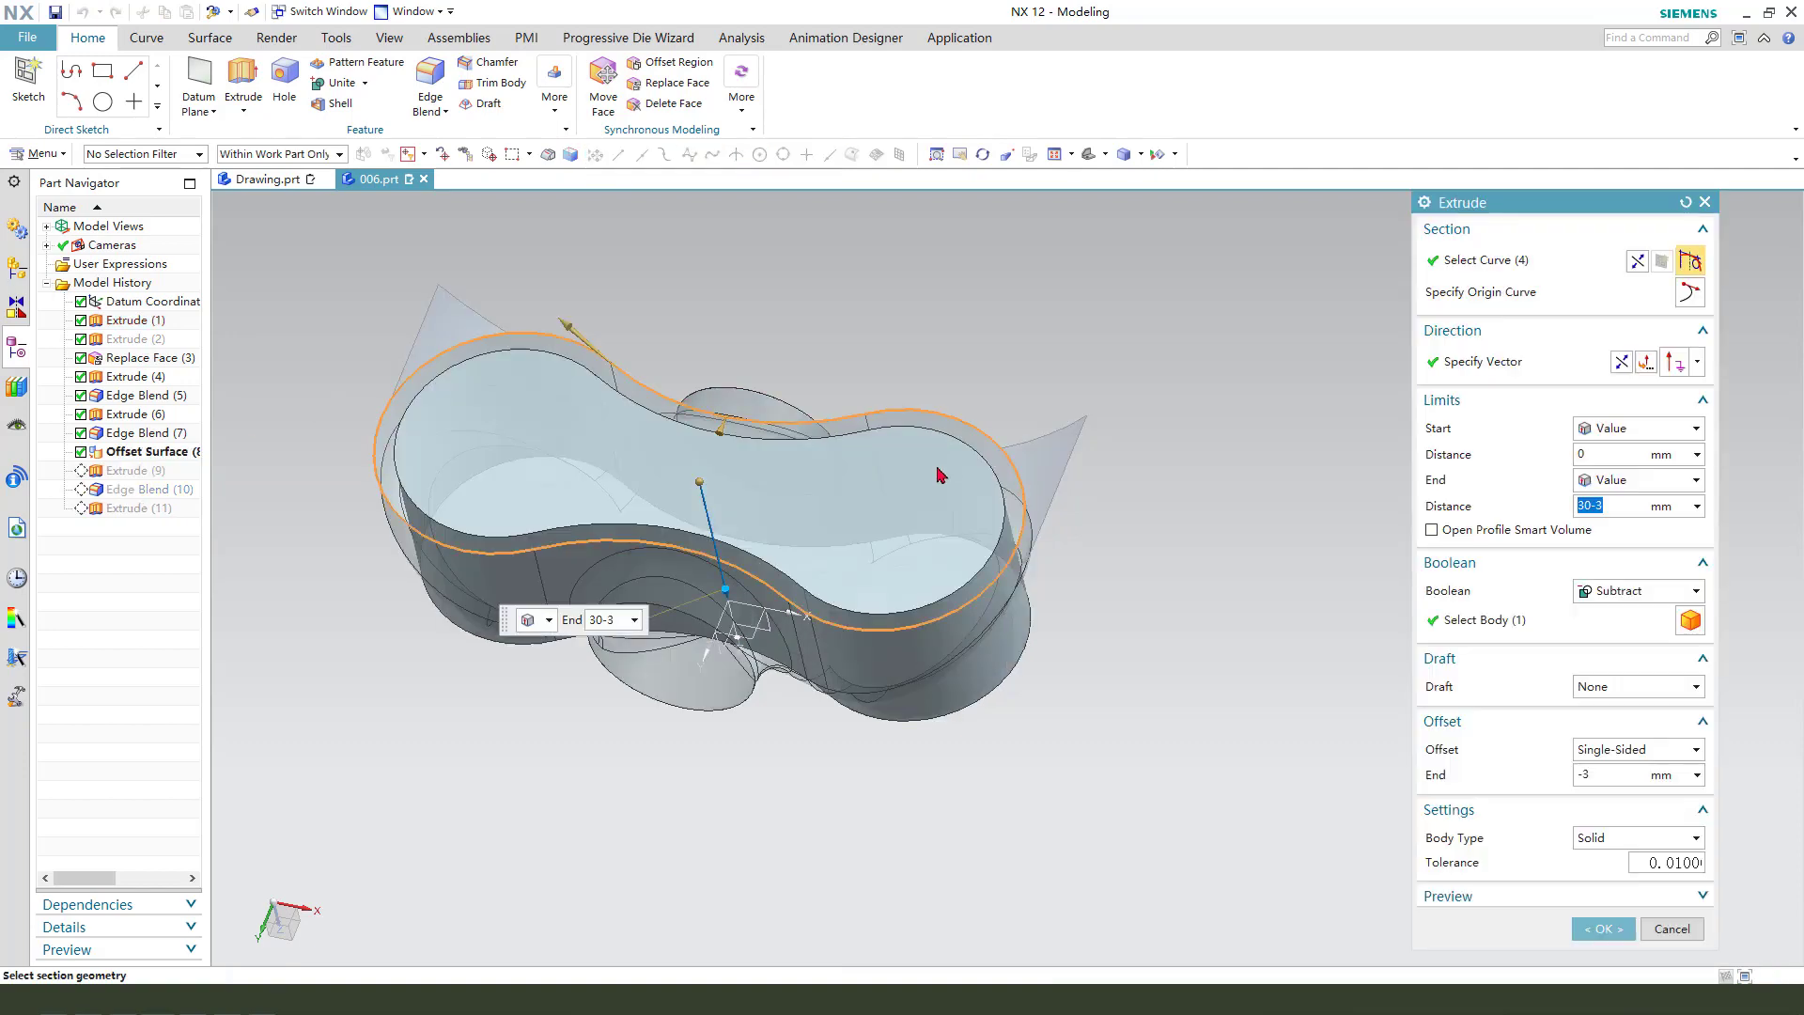
pyautogui.moveTo(996, 573); pyautogui.dragTo(1006, 566, button='middle')
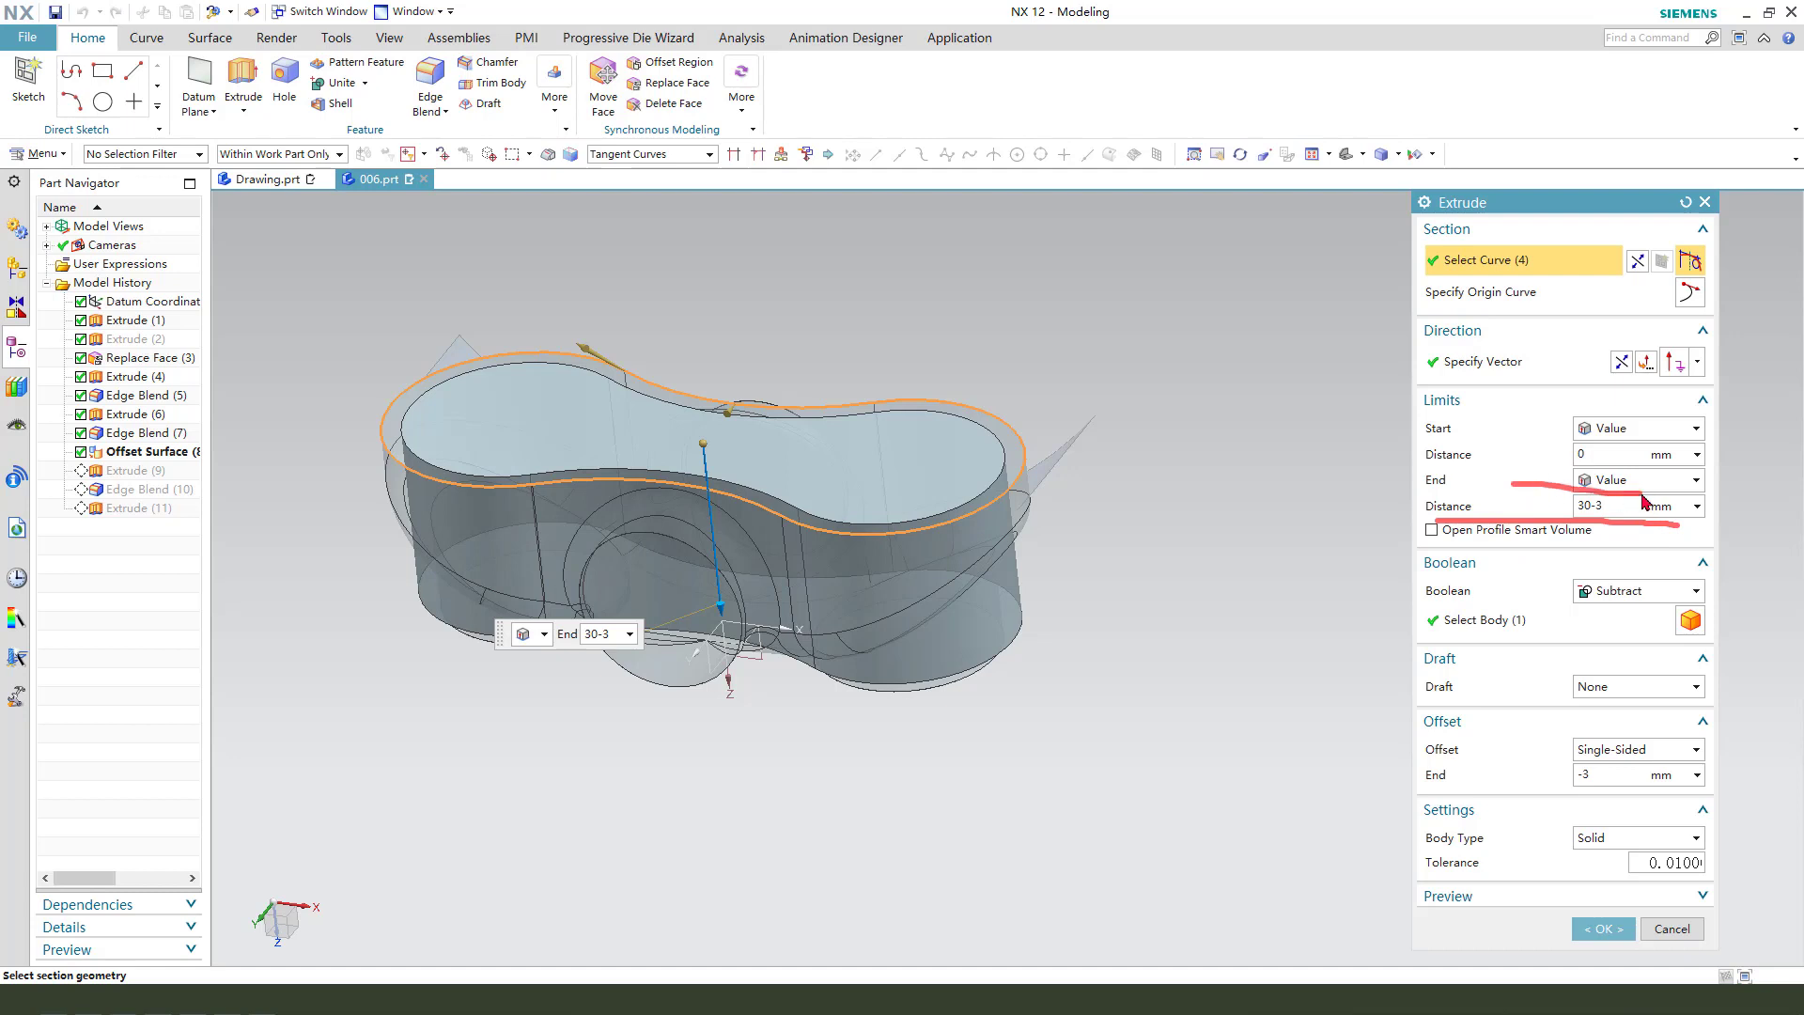
pyautogui.click(1670, 480)
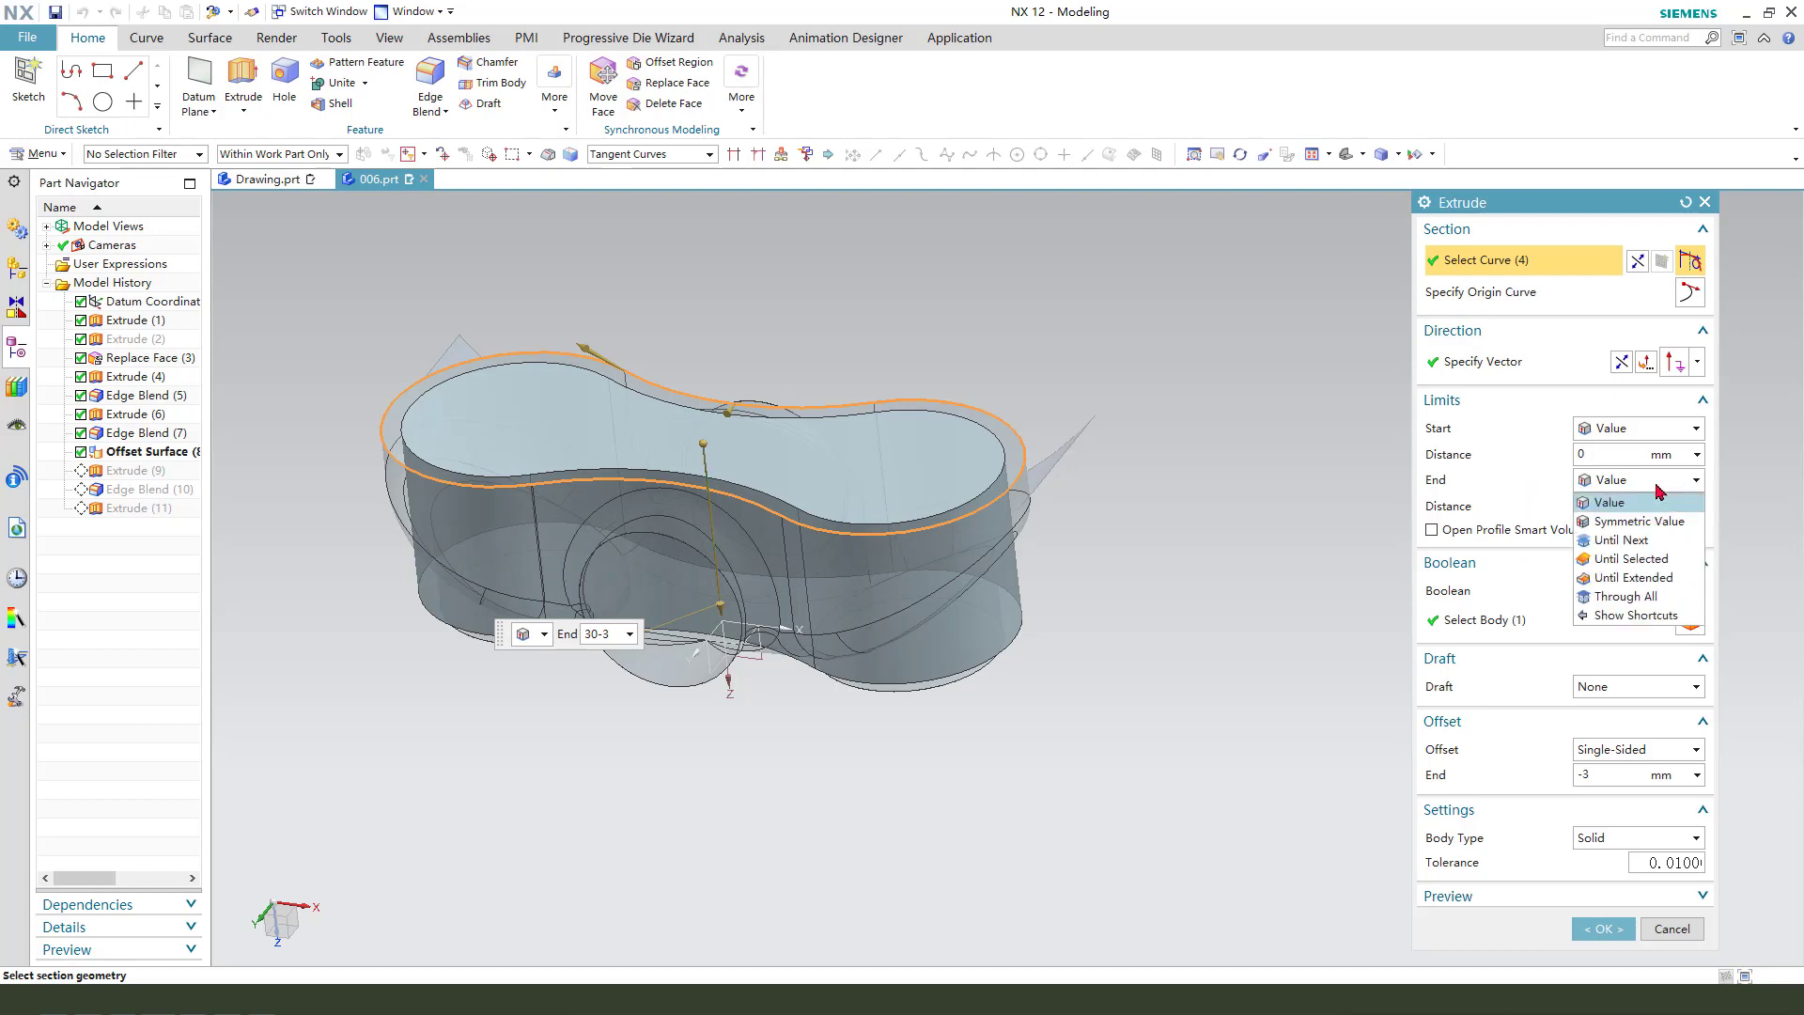
pyautogui.click(1617, 578)
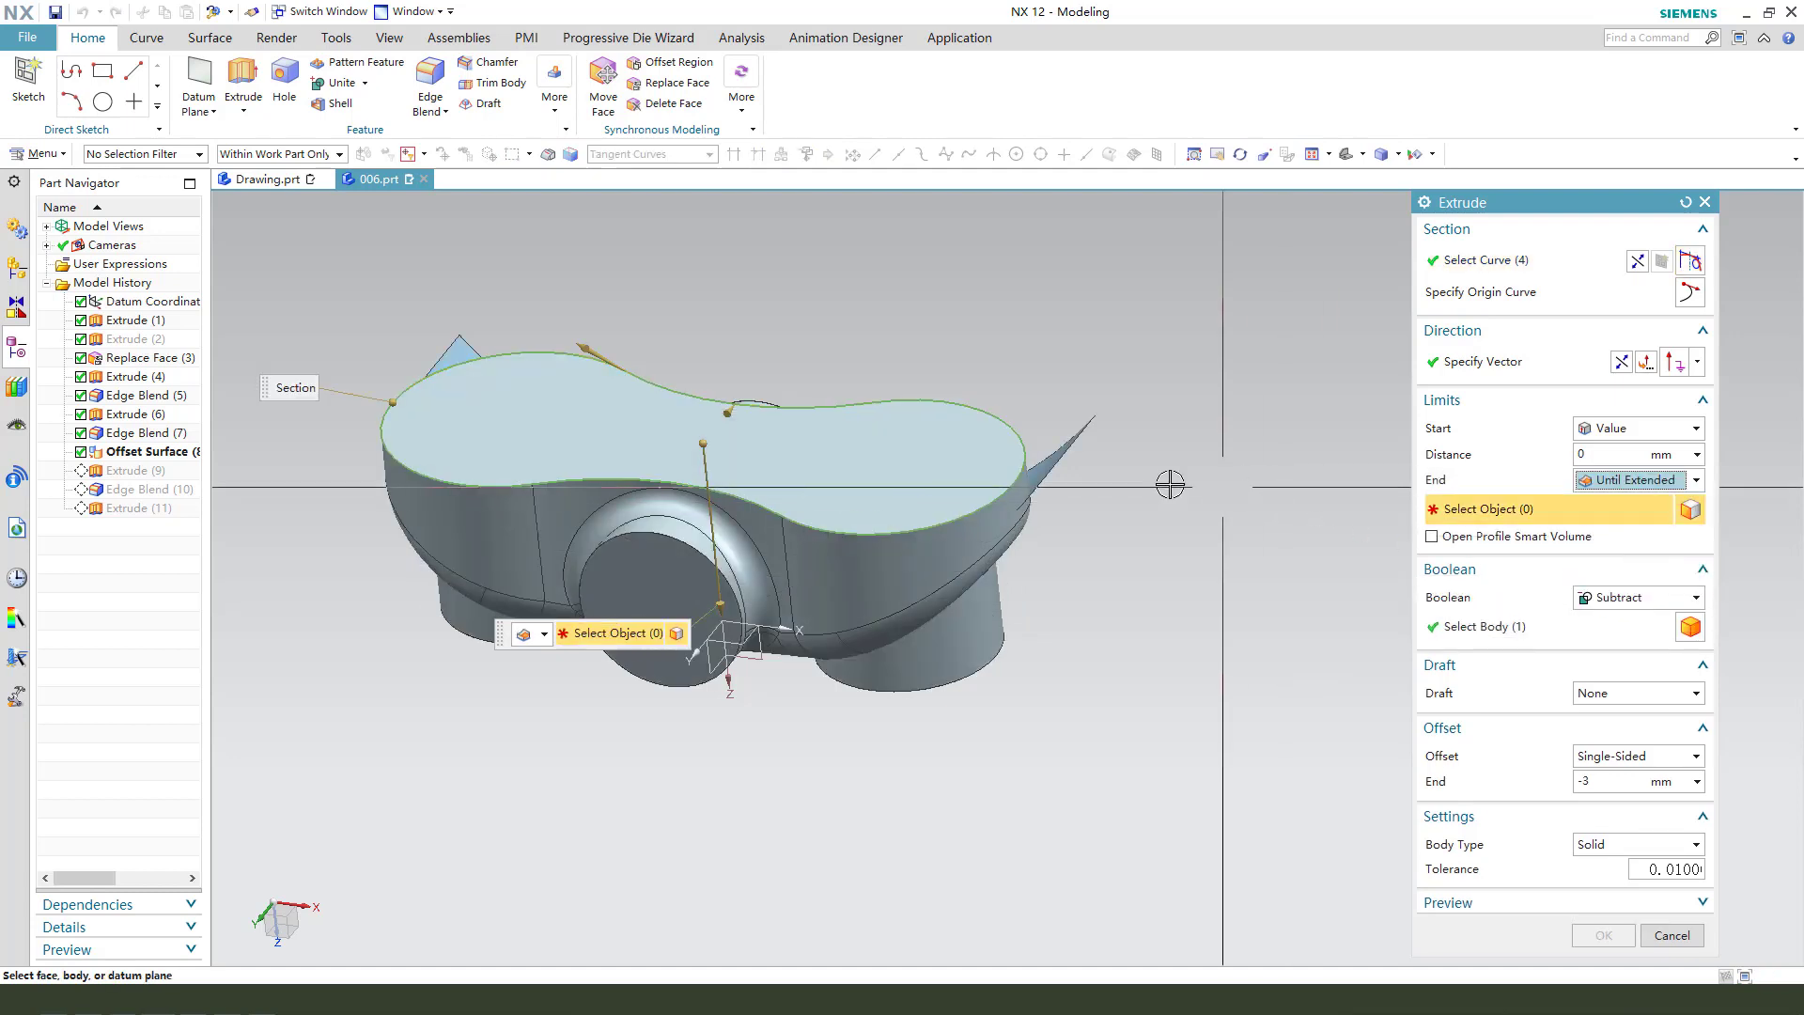
pyautogui.click(1065, 480)
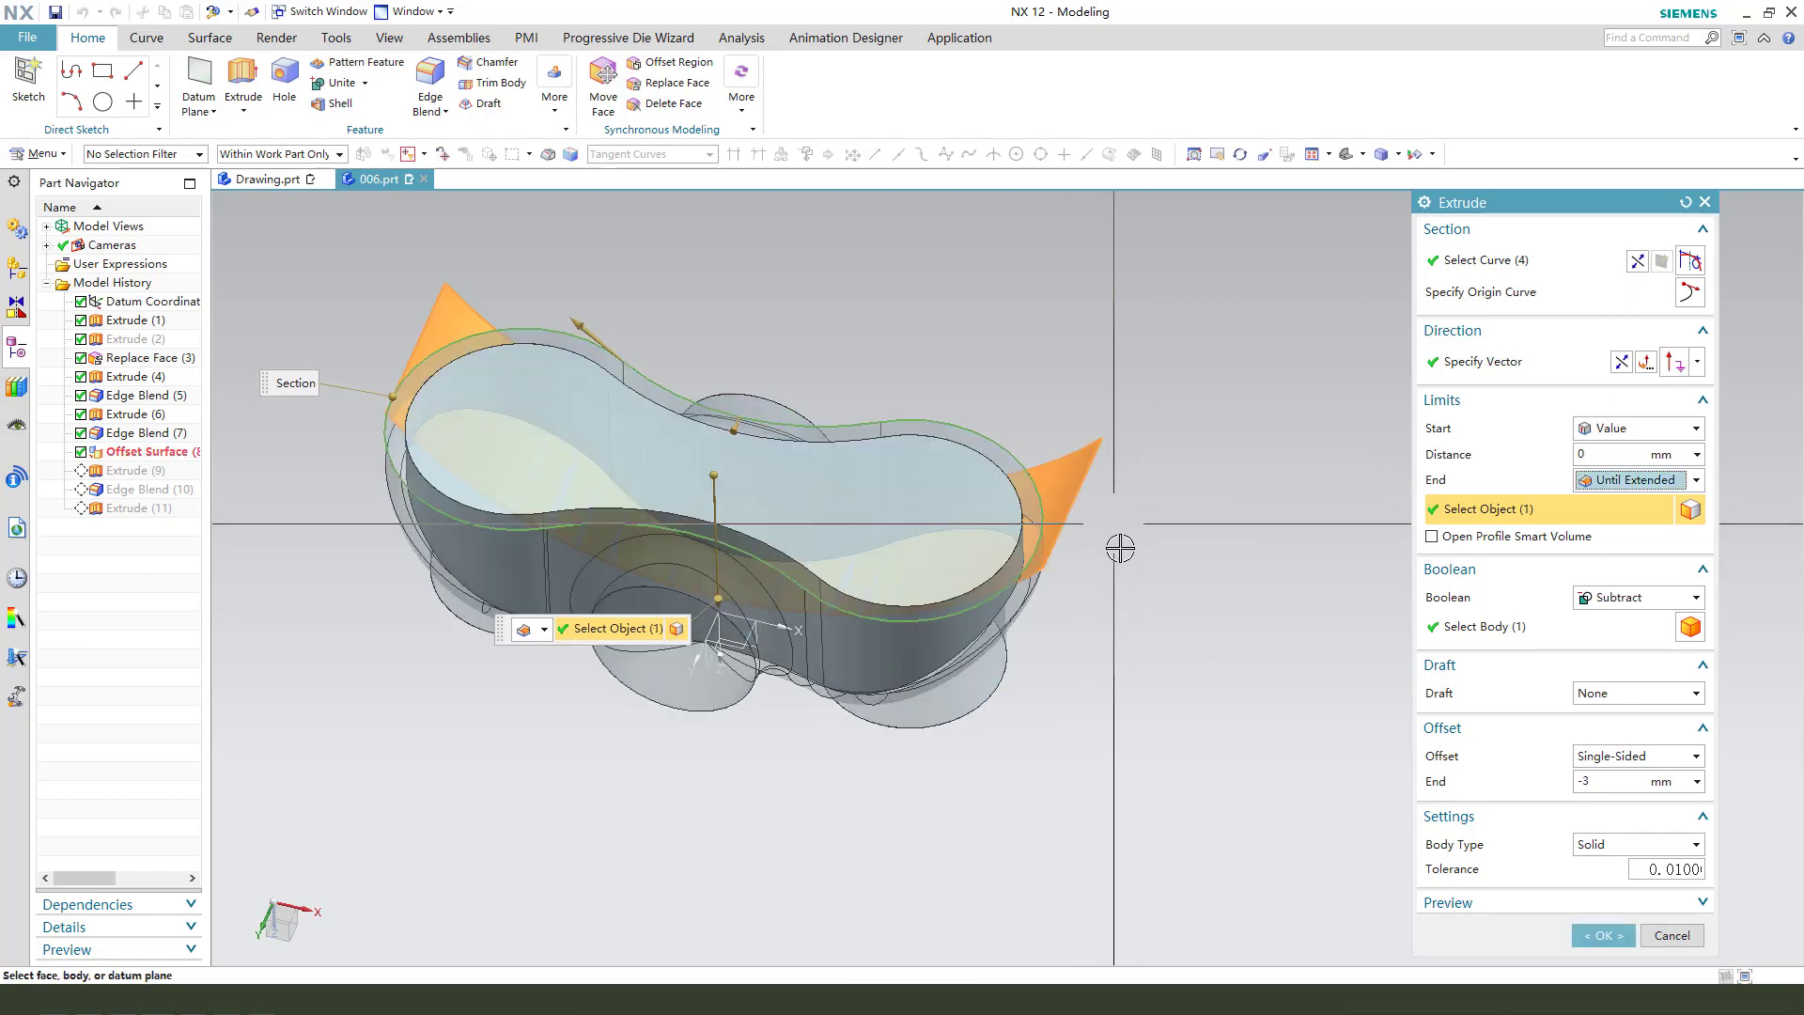
pyautogui.moveTo(1119, 544); pyautogui.dragTo(1188, 495, button='middle')
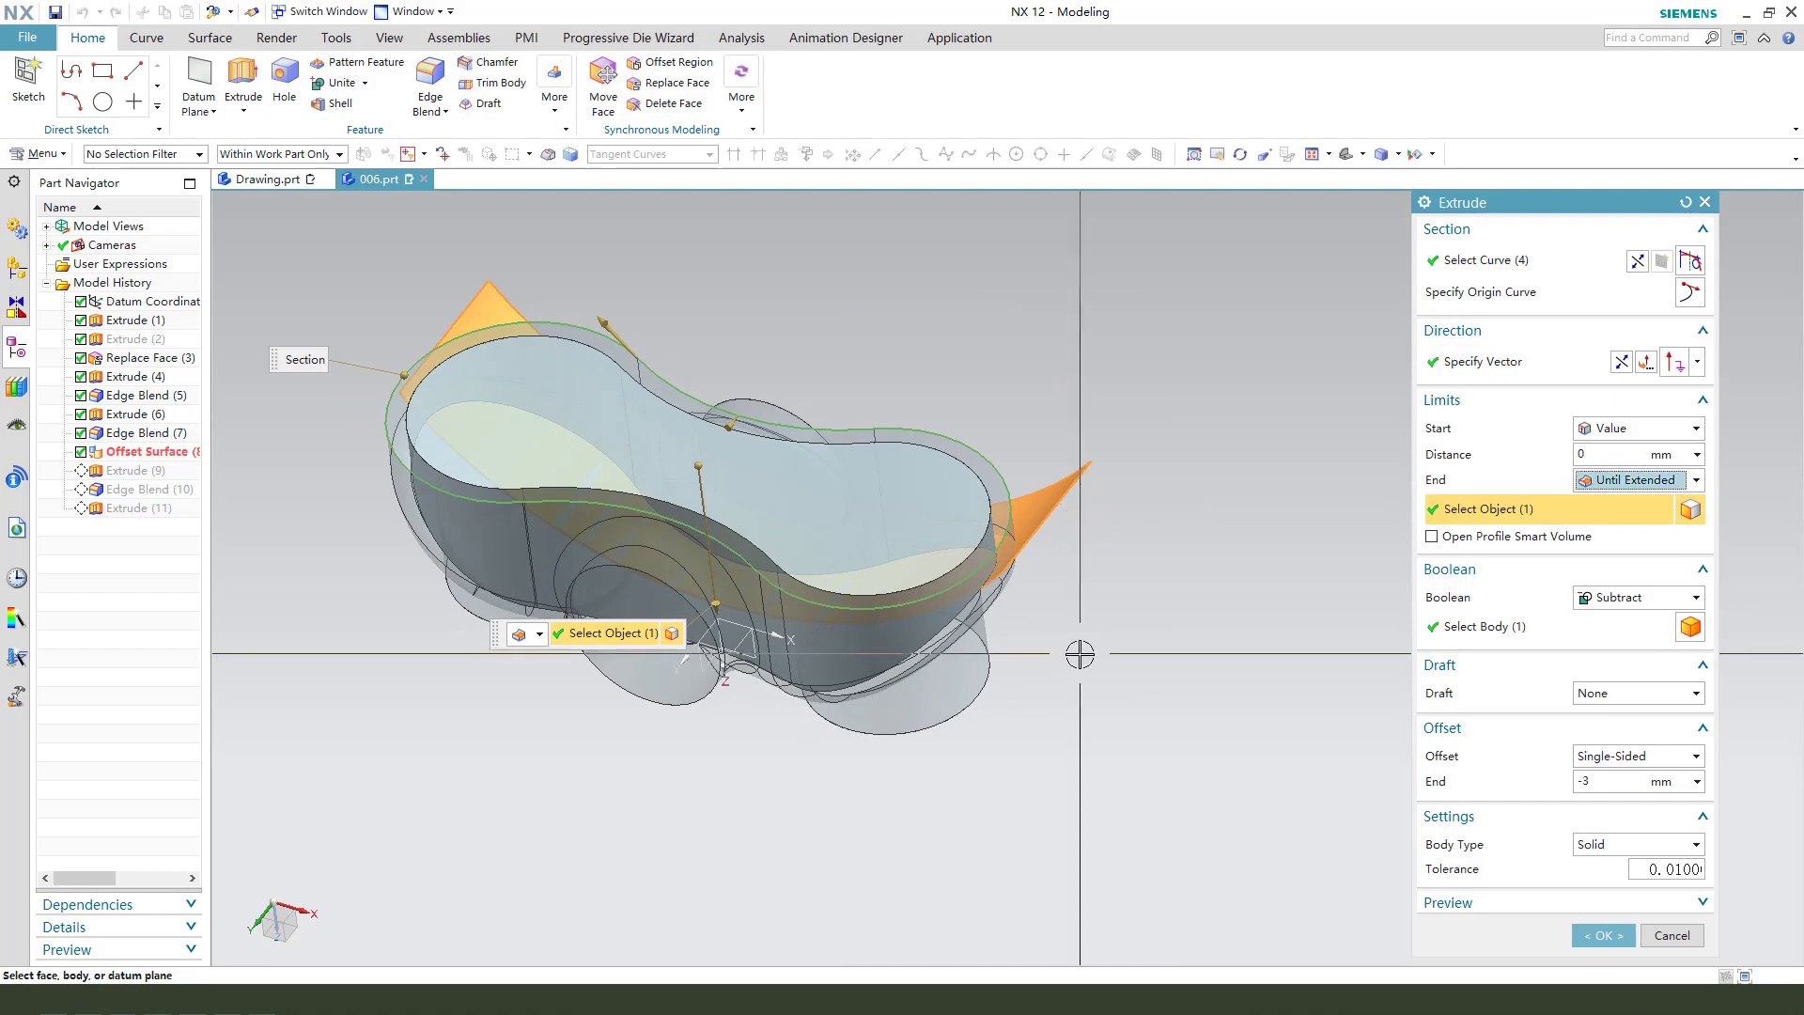
pyautogui.moveTo(1080, 655); pyautogui.dragTo(1040, 660, button='middle')
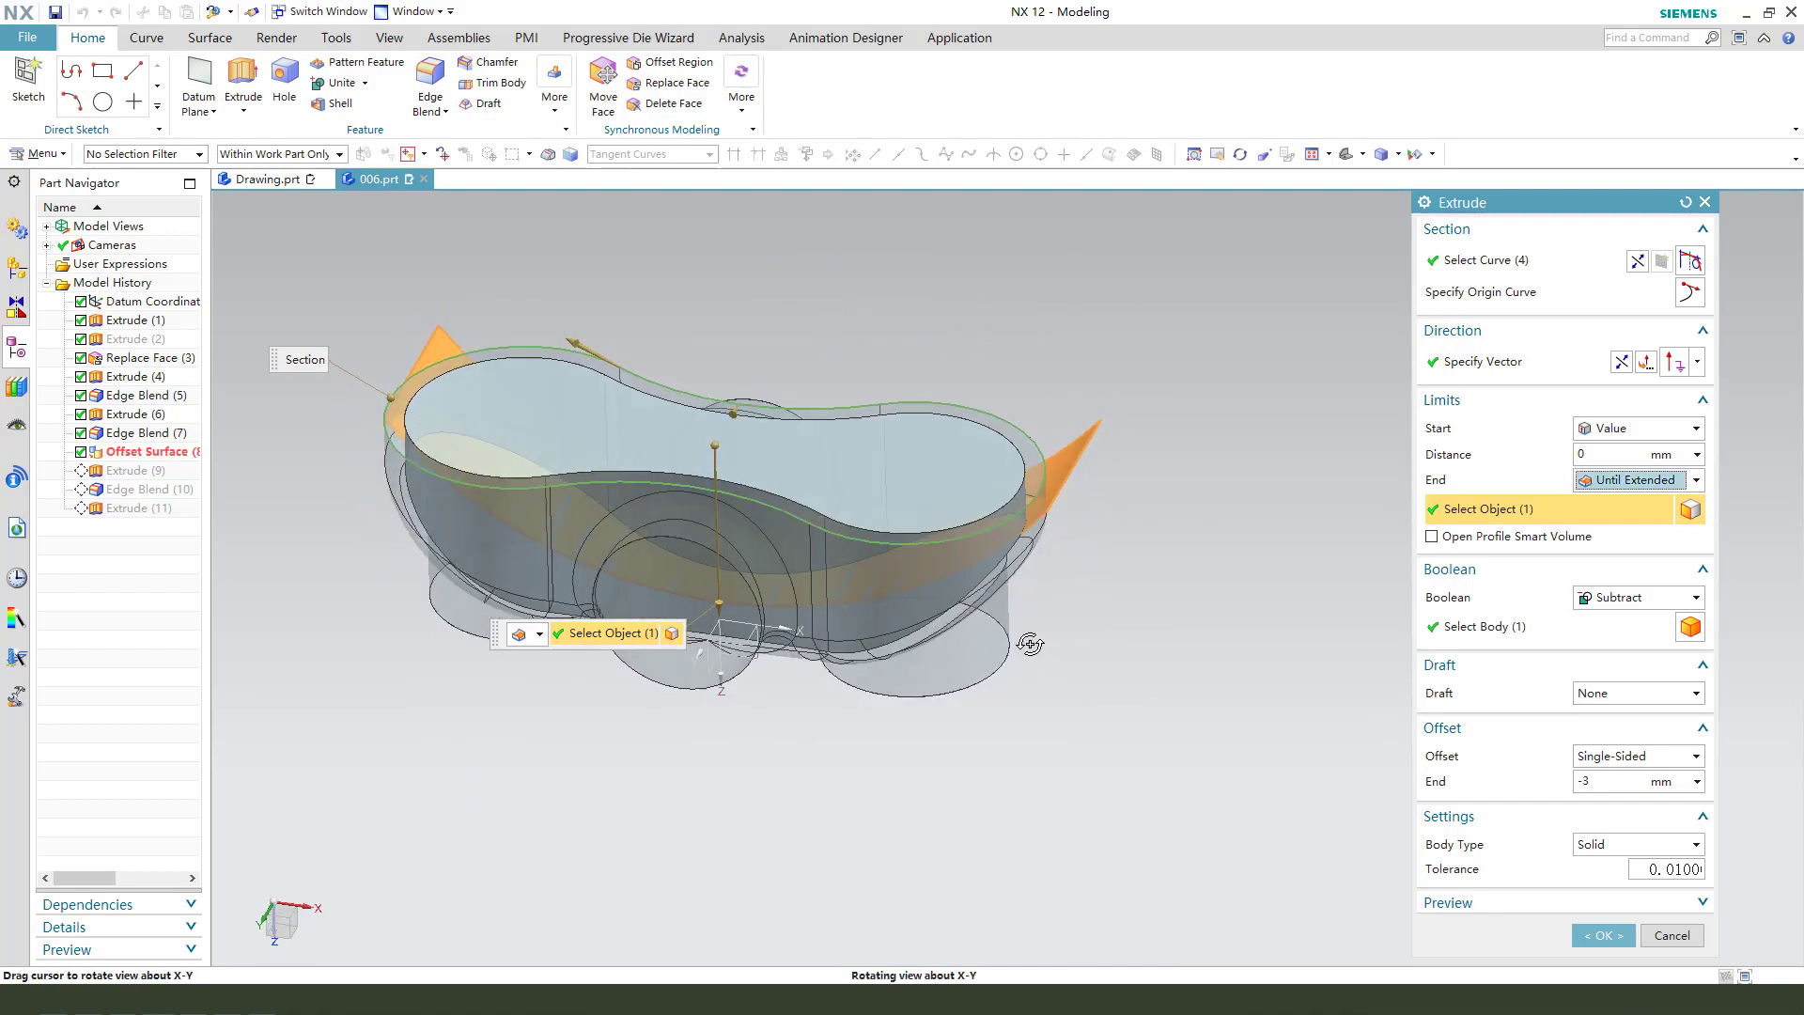
pyautogui.click(1603, 935)
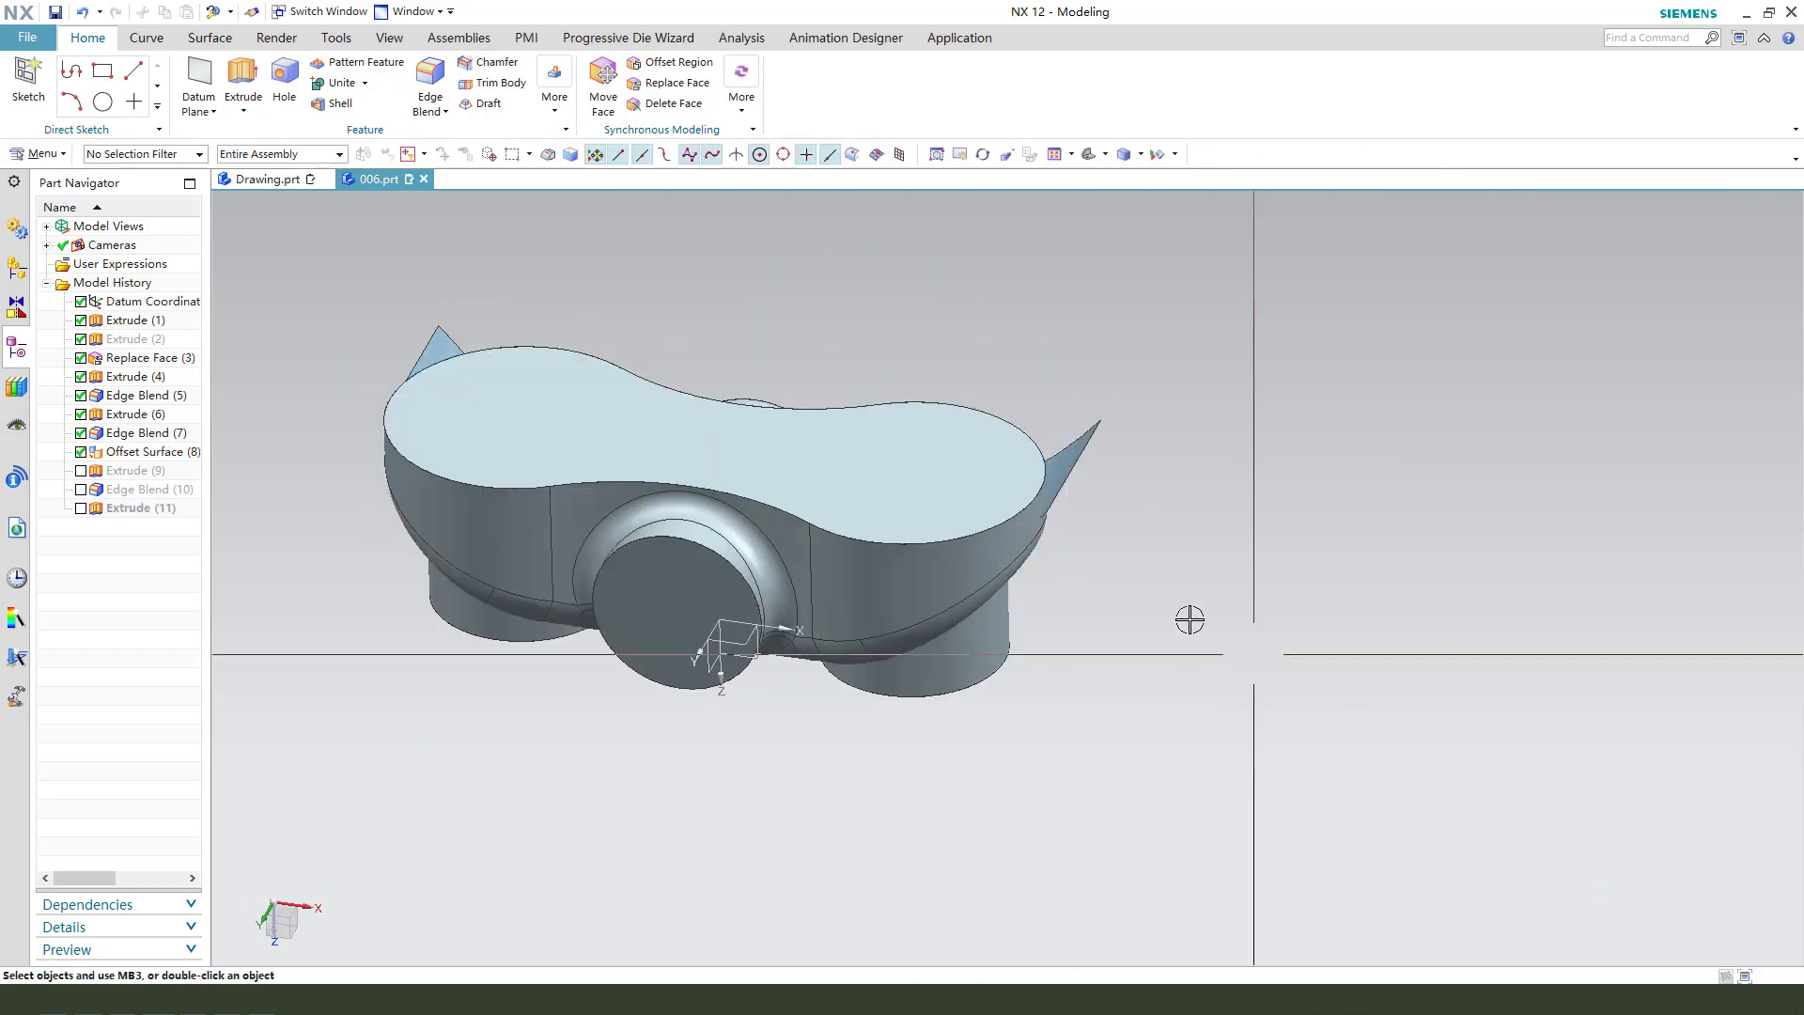
# Step: Unsuppress Extrude (9) to cut the underside cavity, and hide the offset sheet
pyautogui.click(80, 471)
pyautogui.moveTo(1353, 488); pyautogui.dragTo(1055, 480, button='middle')
pyautogui.click(1055, 480)
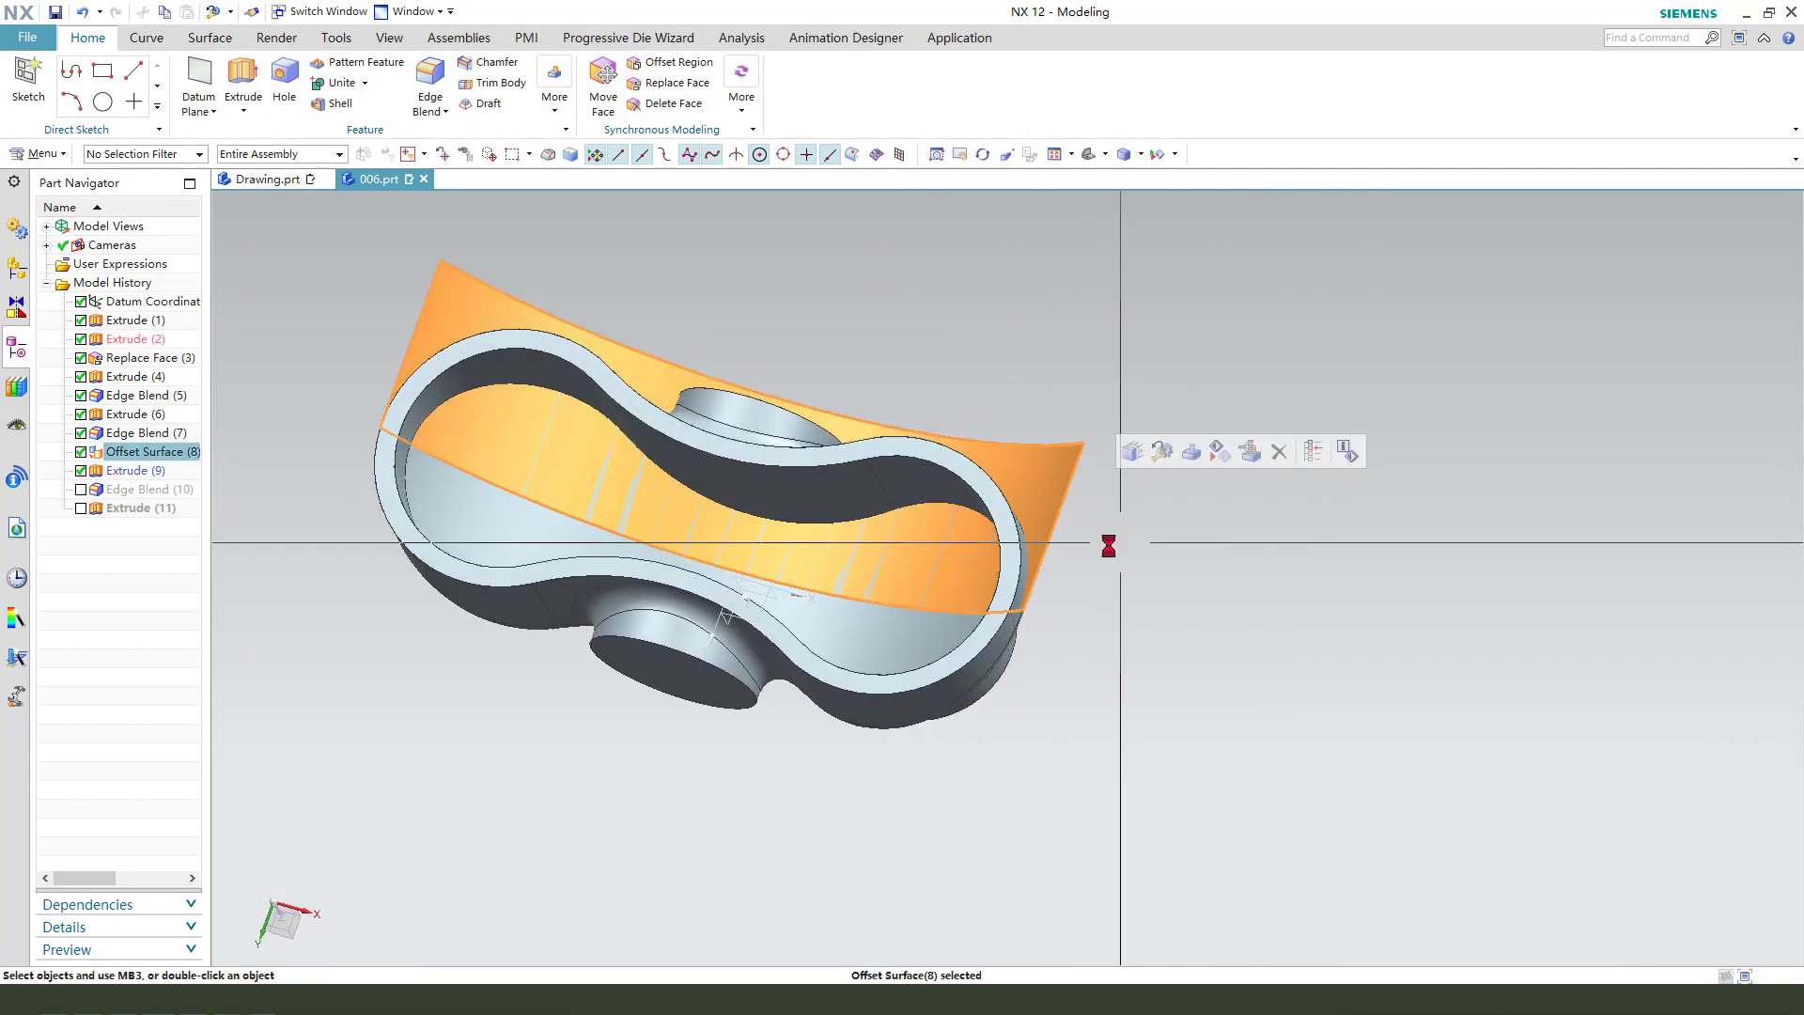
pyautogui.hotkey('ctrl', 'b')
pyautogui.moveTo(1108, 546); pyautogui.dragTo(694, 752, button='middle')
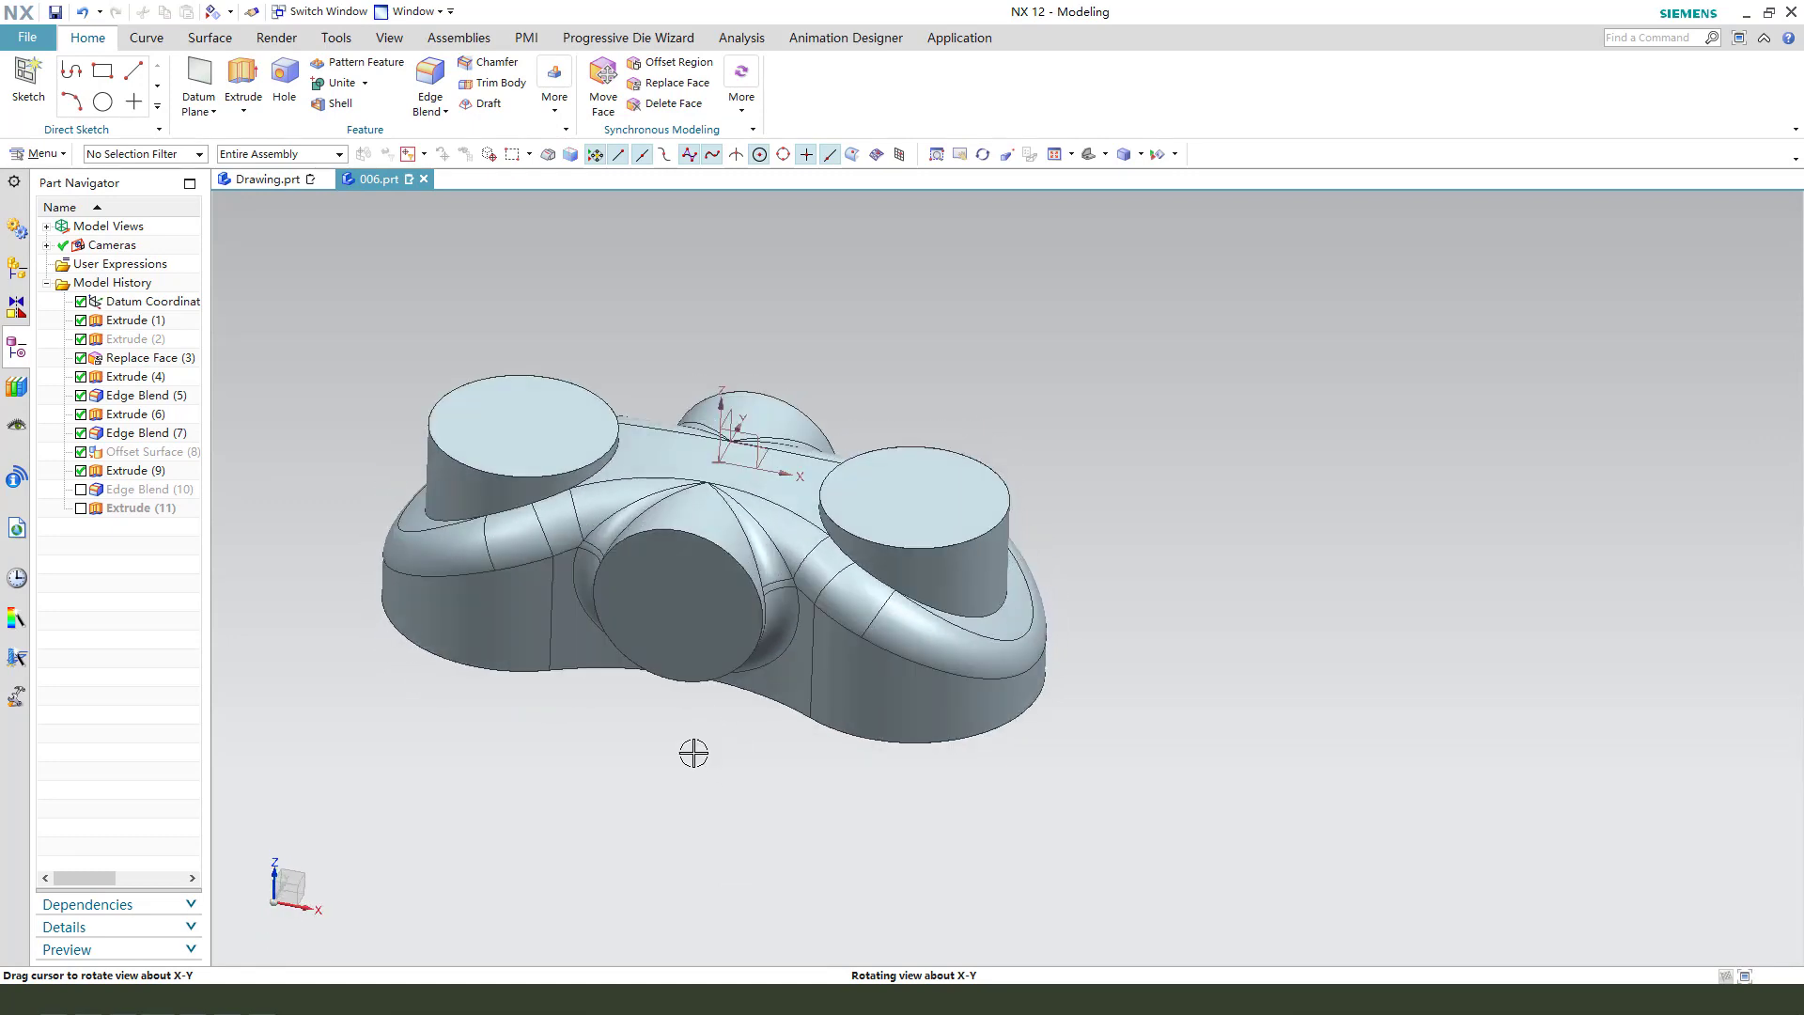
# Step: Unsuppress Edge Blend (10) and Extrude (11) in the model history
pyautogui.moveTo(626, 628); pyautogui.dragTo(650, 318, button='middle')
pyautogui.moveTo(846, 601); pyautogui.dragTo(918, 604, button='middle')
pyautogui.moveTo(273, 616); pyautogui.dragTo(555, 712, button='middle')
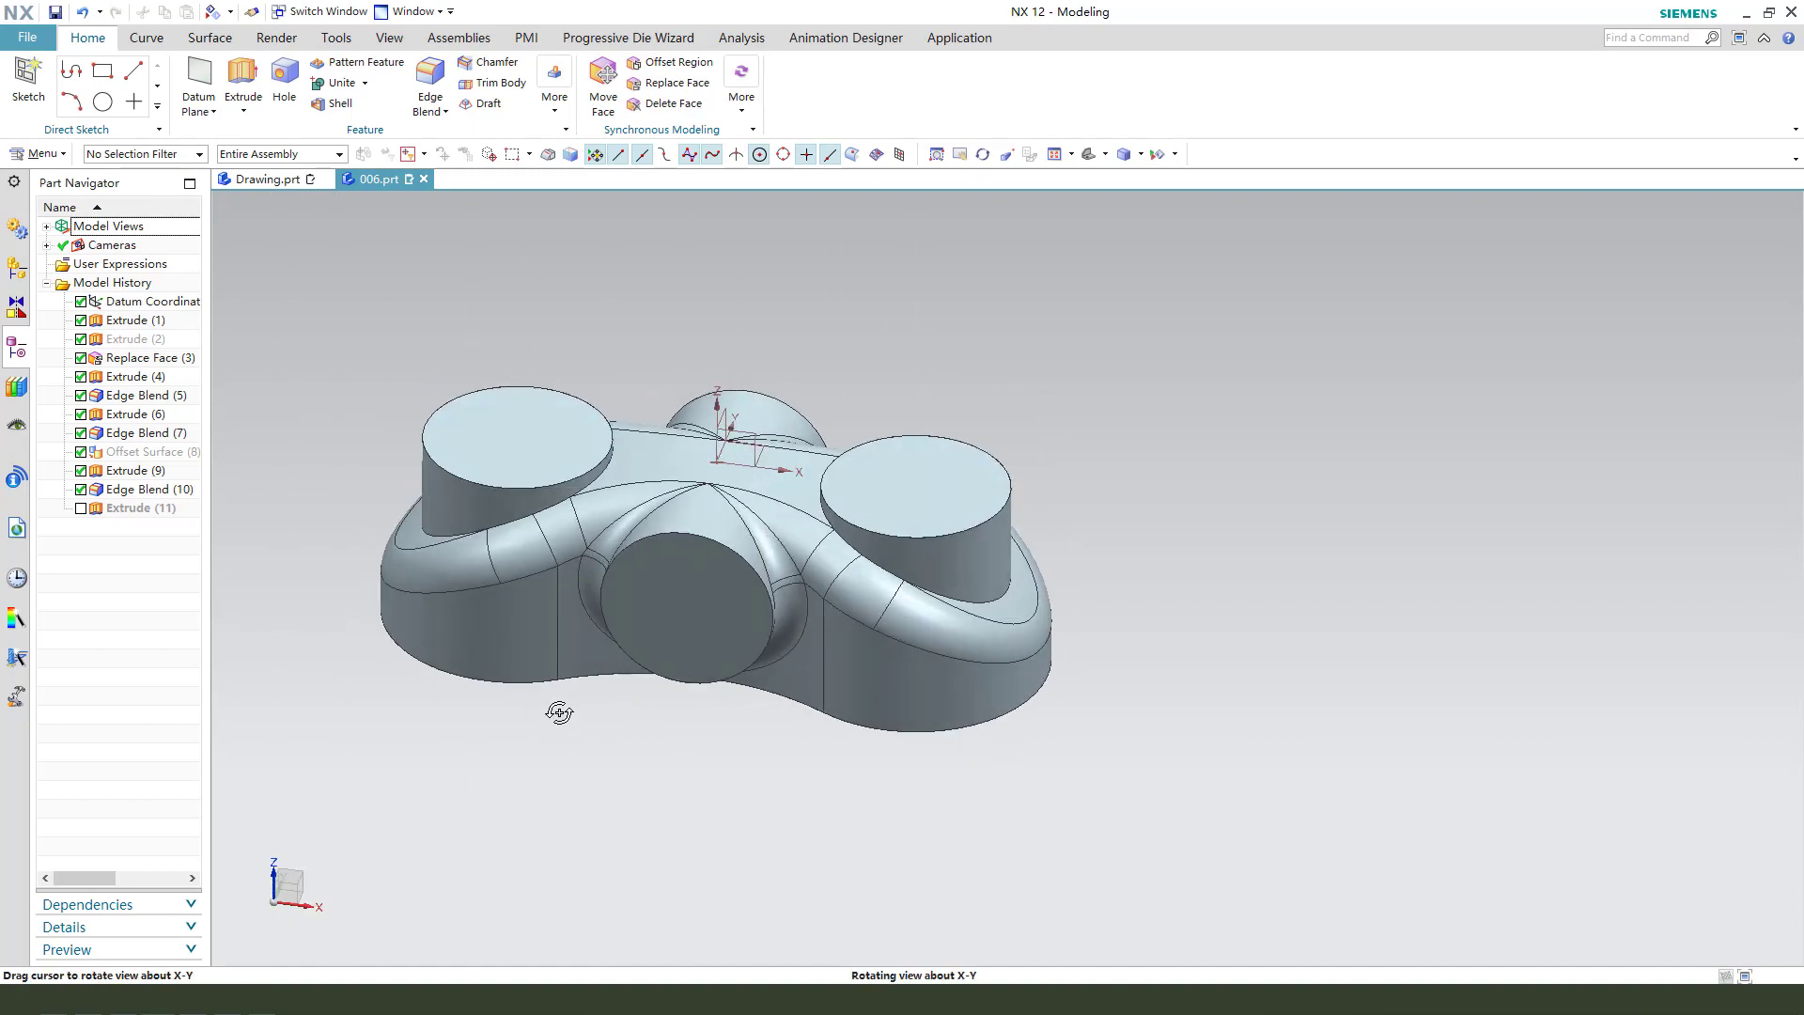
pyautogui.click(80, 508)
pyautogui.moveTo(394, 432); pyautogui.dragTo(495, 347, button='middle')
# Step: Start an Extrude with a sketch on the boss's top face, drawing concentric circles about 10.5 mm and 16.8 mm in diameter on the two bosses
pyautogui.click(243, 80)
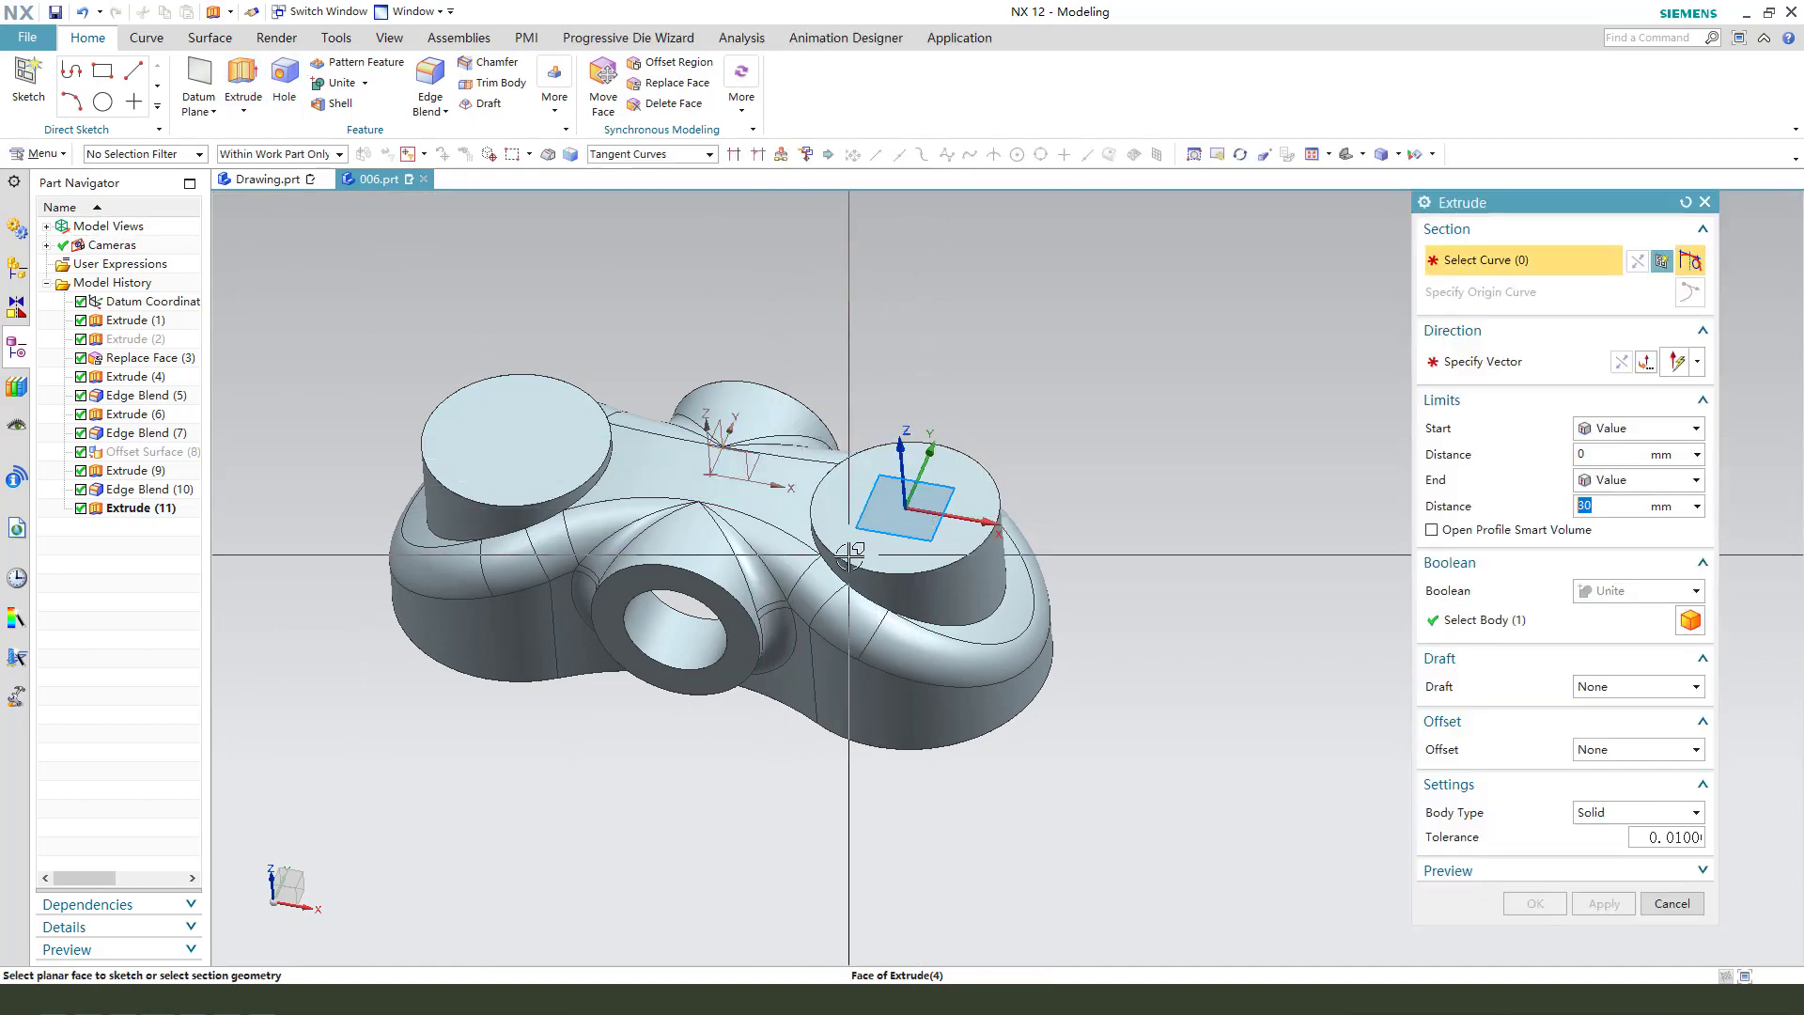
pyautogui.click(911, 507)
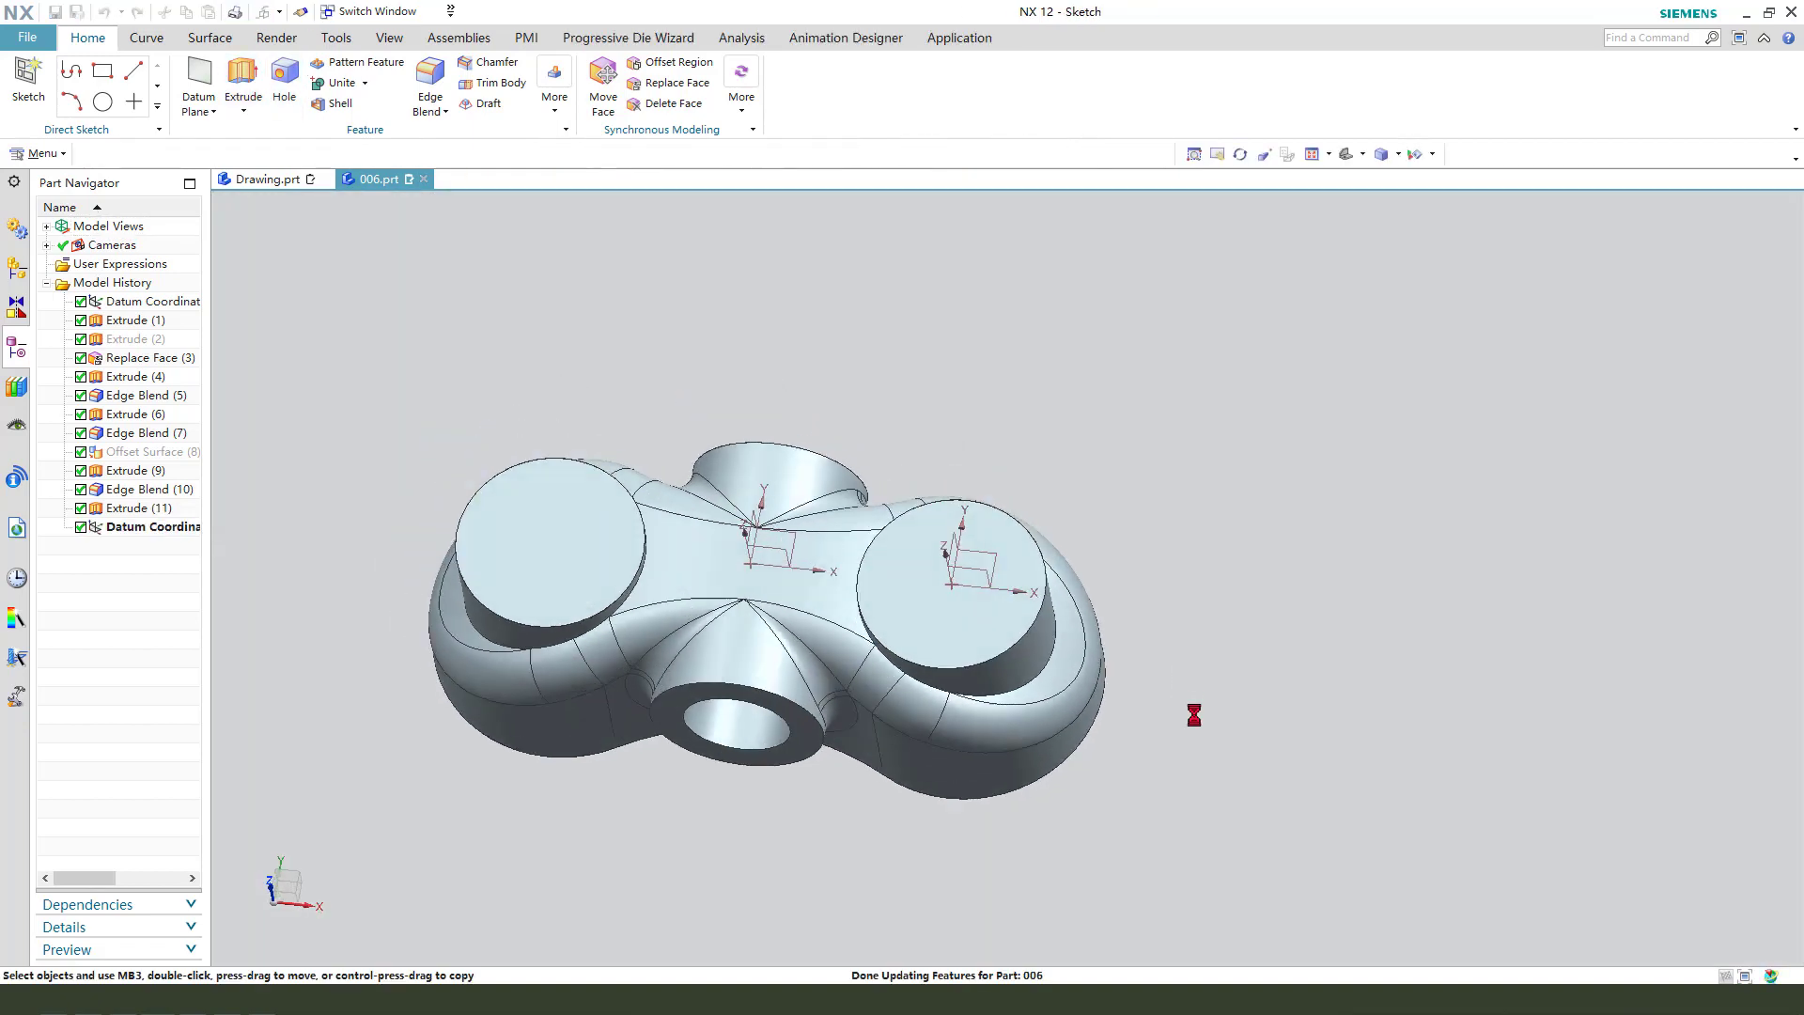
pyautogui.click(405, 80)
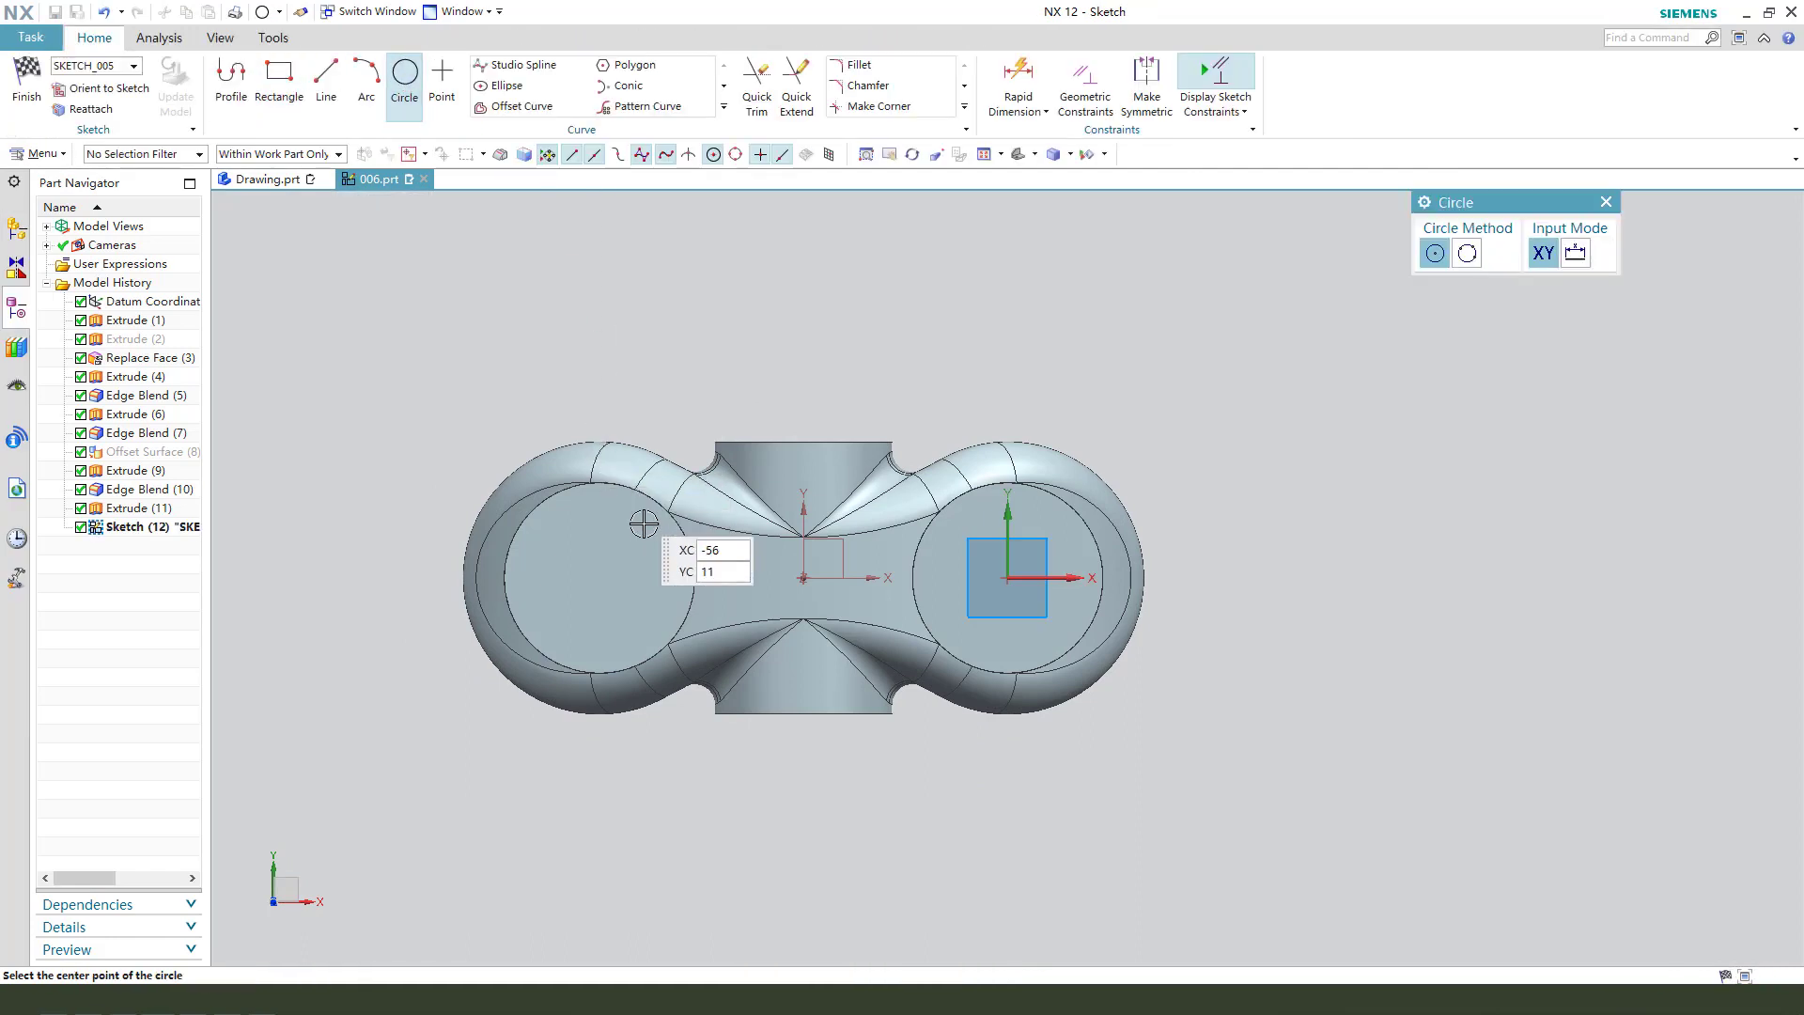
pyautogui.click(508, 556)
pyautogui.click(625, 553)
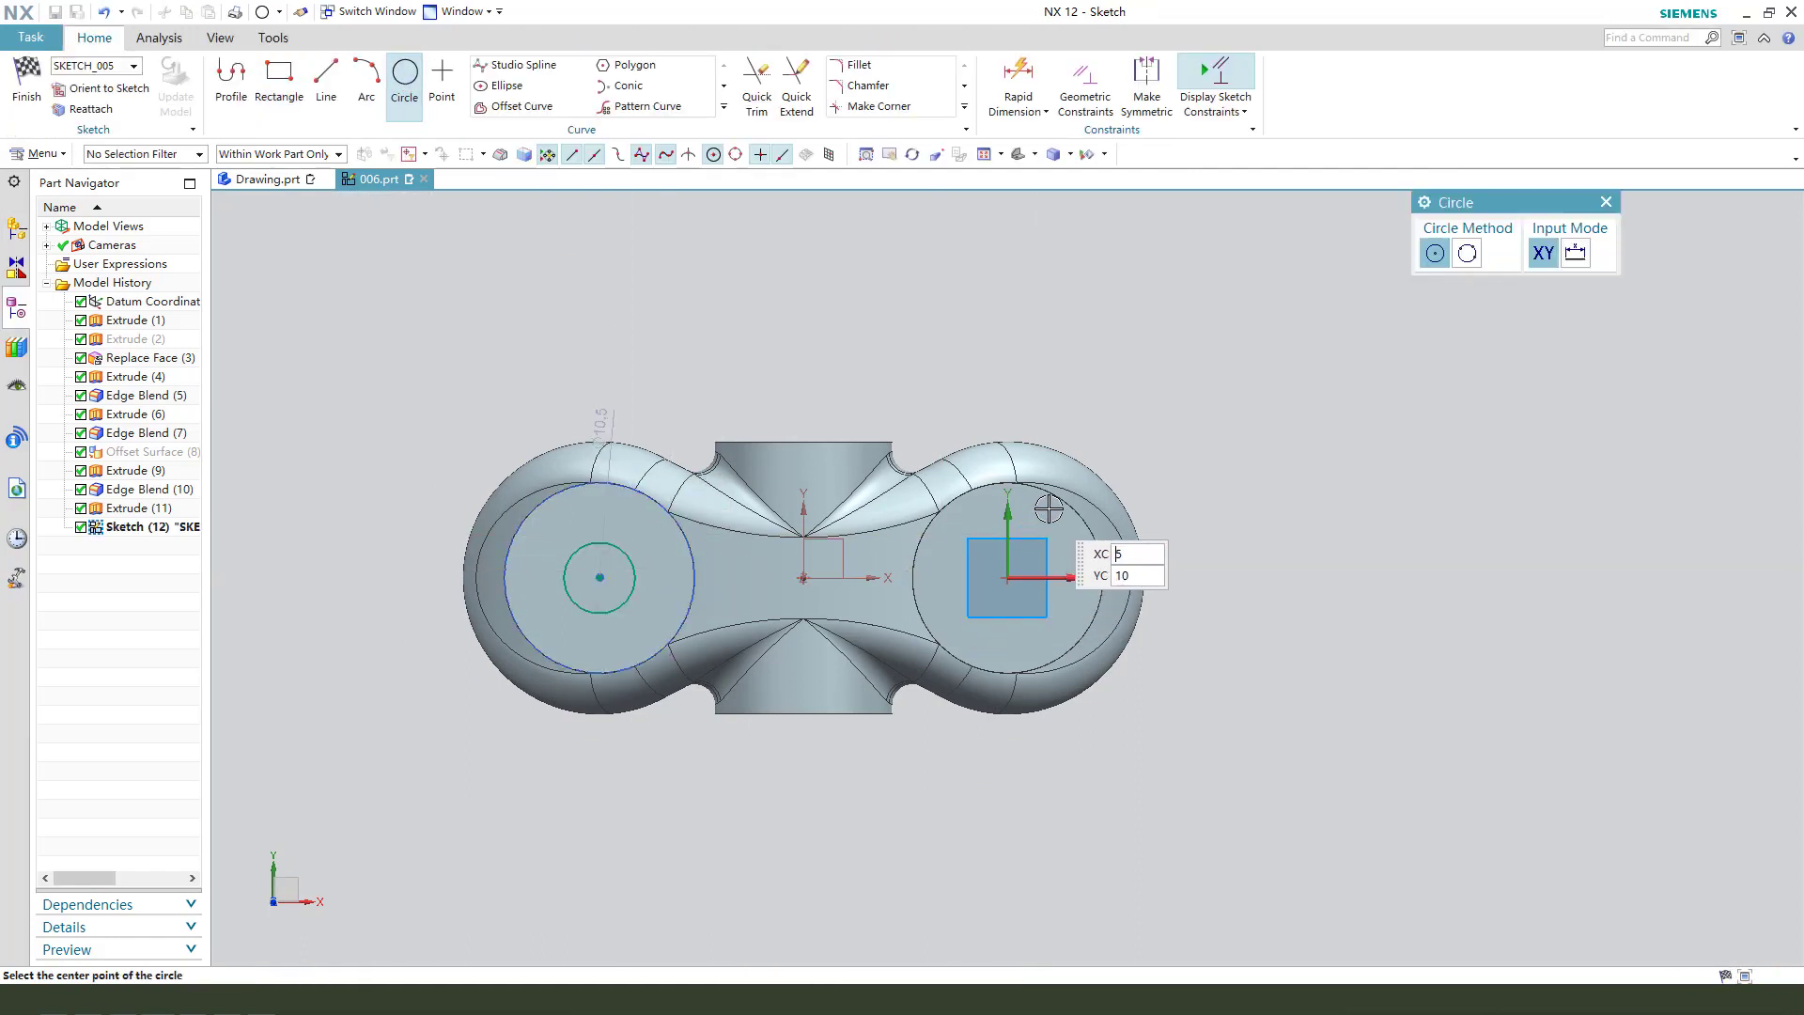
pyautogui.click(1055, 509)
pyautogui.click(1049, 540)
pyautogui.press('Escape')
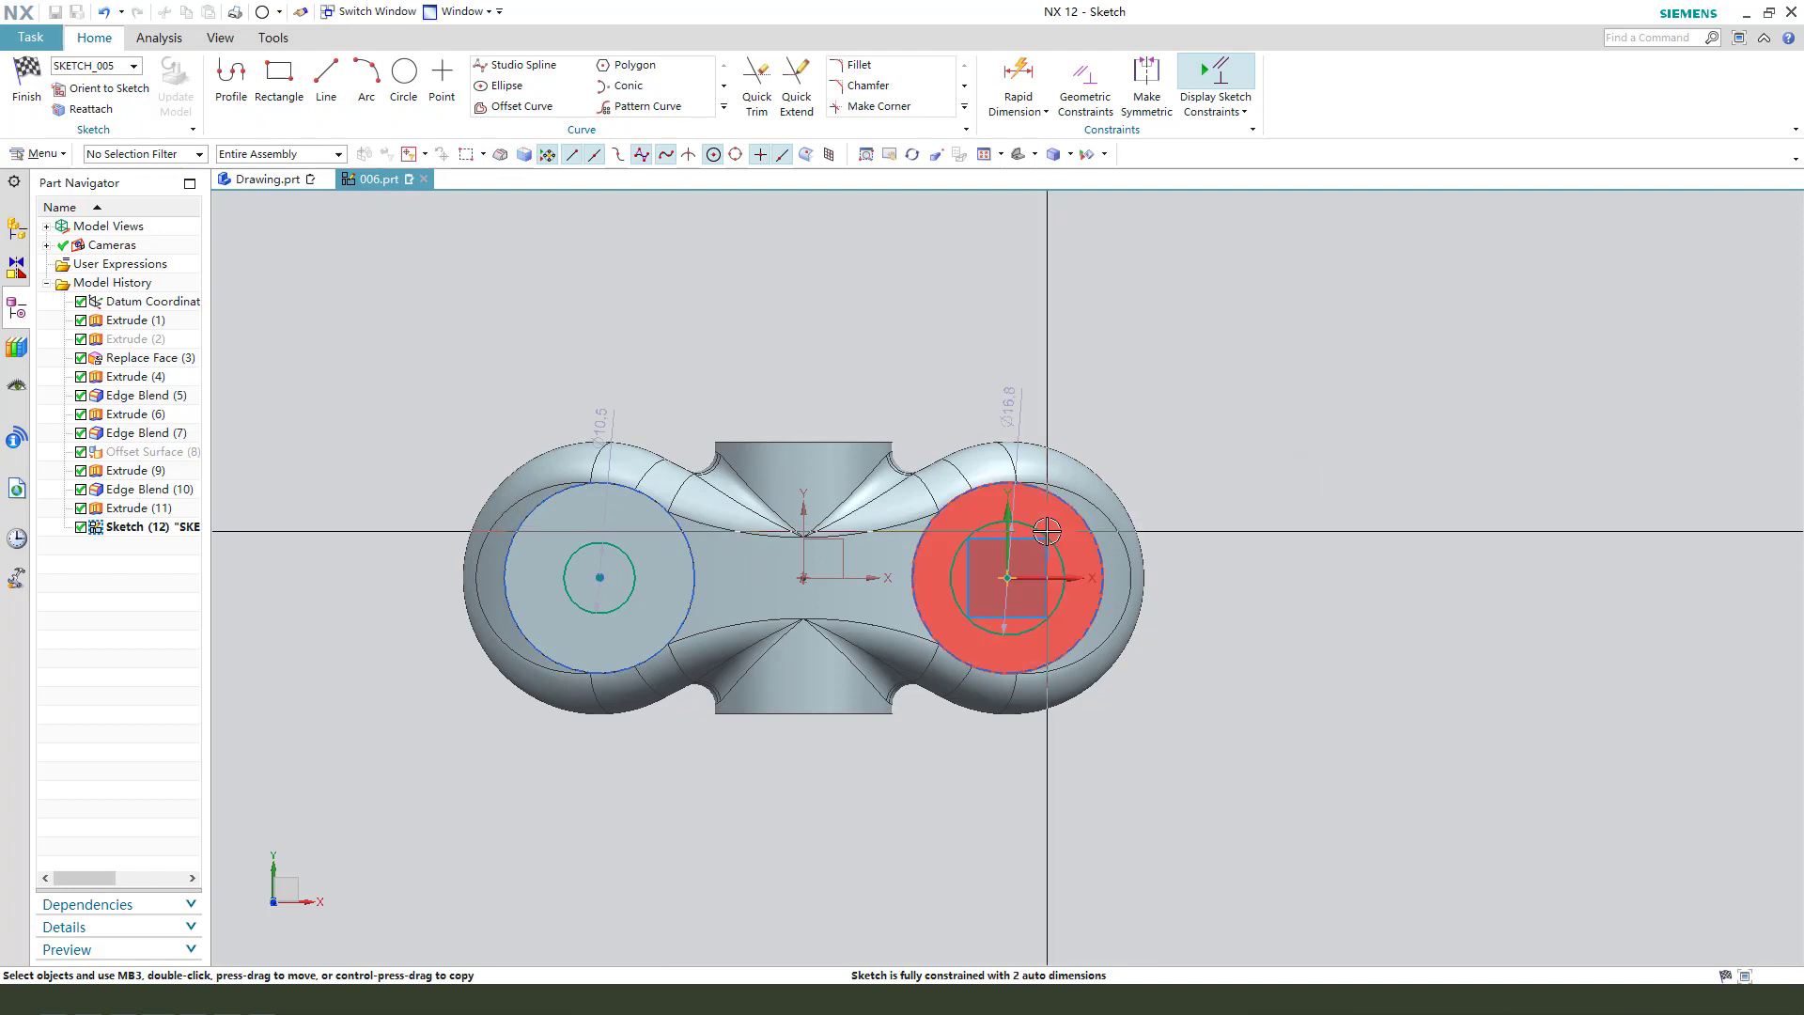
# Step: Constrain the two boss circles to equal radius, set their diameter to 22 mm and finish the sketch
pyautogui.click(1042, 532)
pyautogui.click(625, 552)
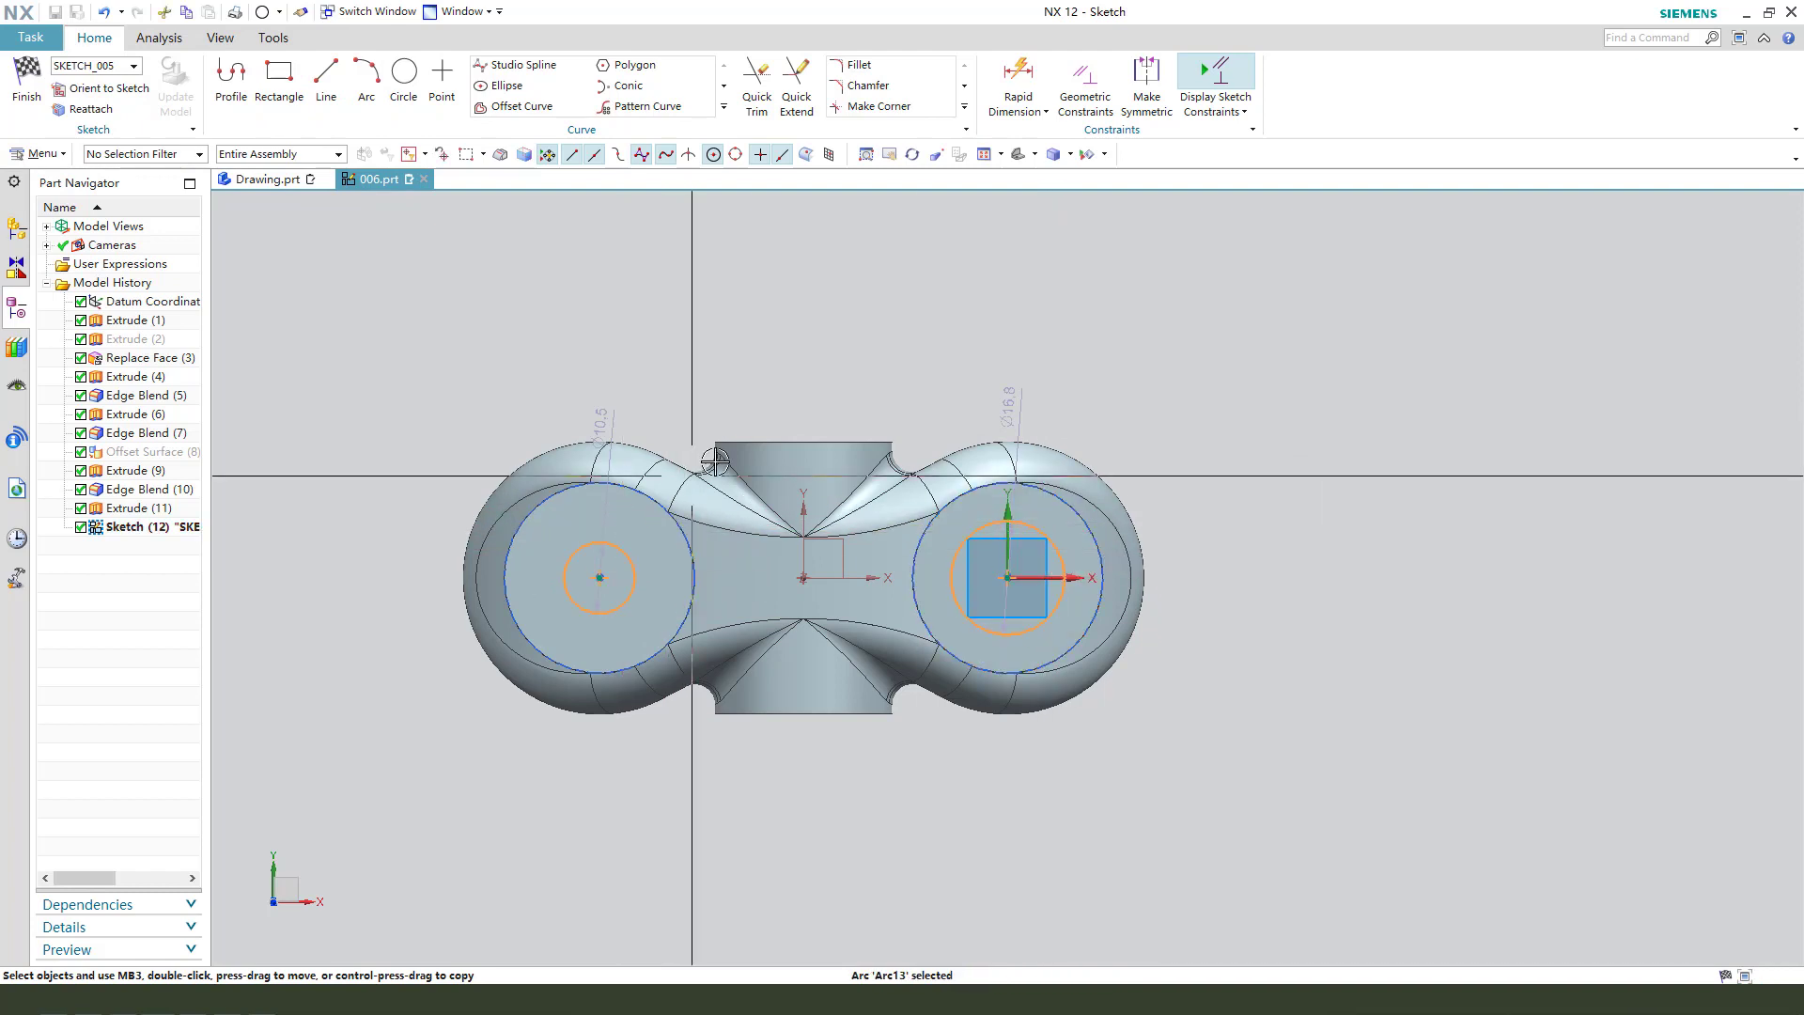
pyautogui.click(901, 478)
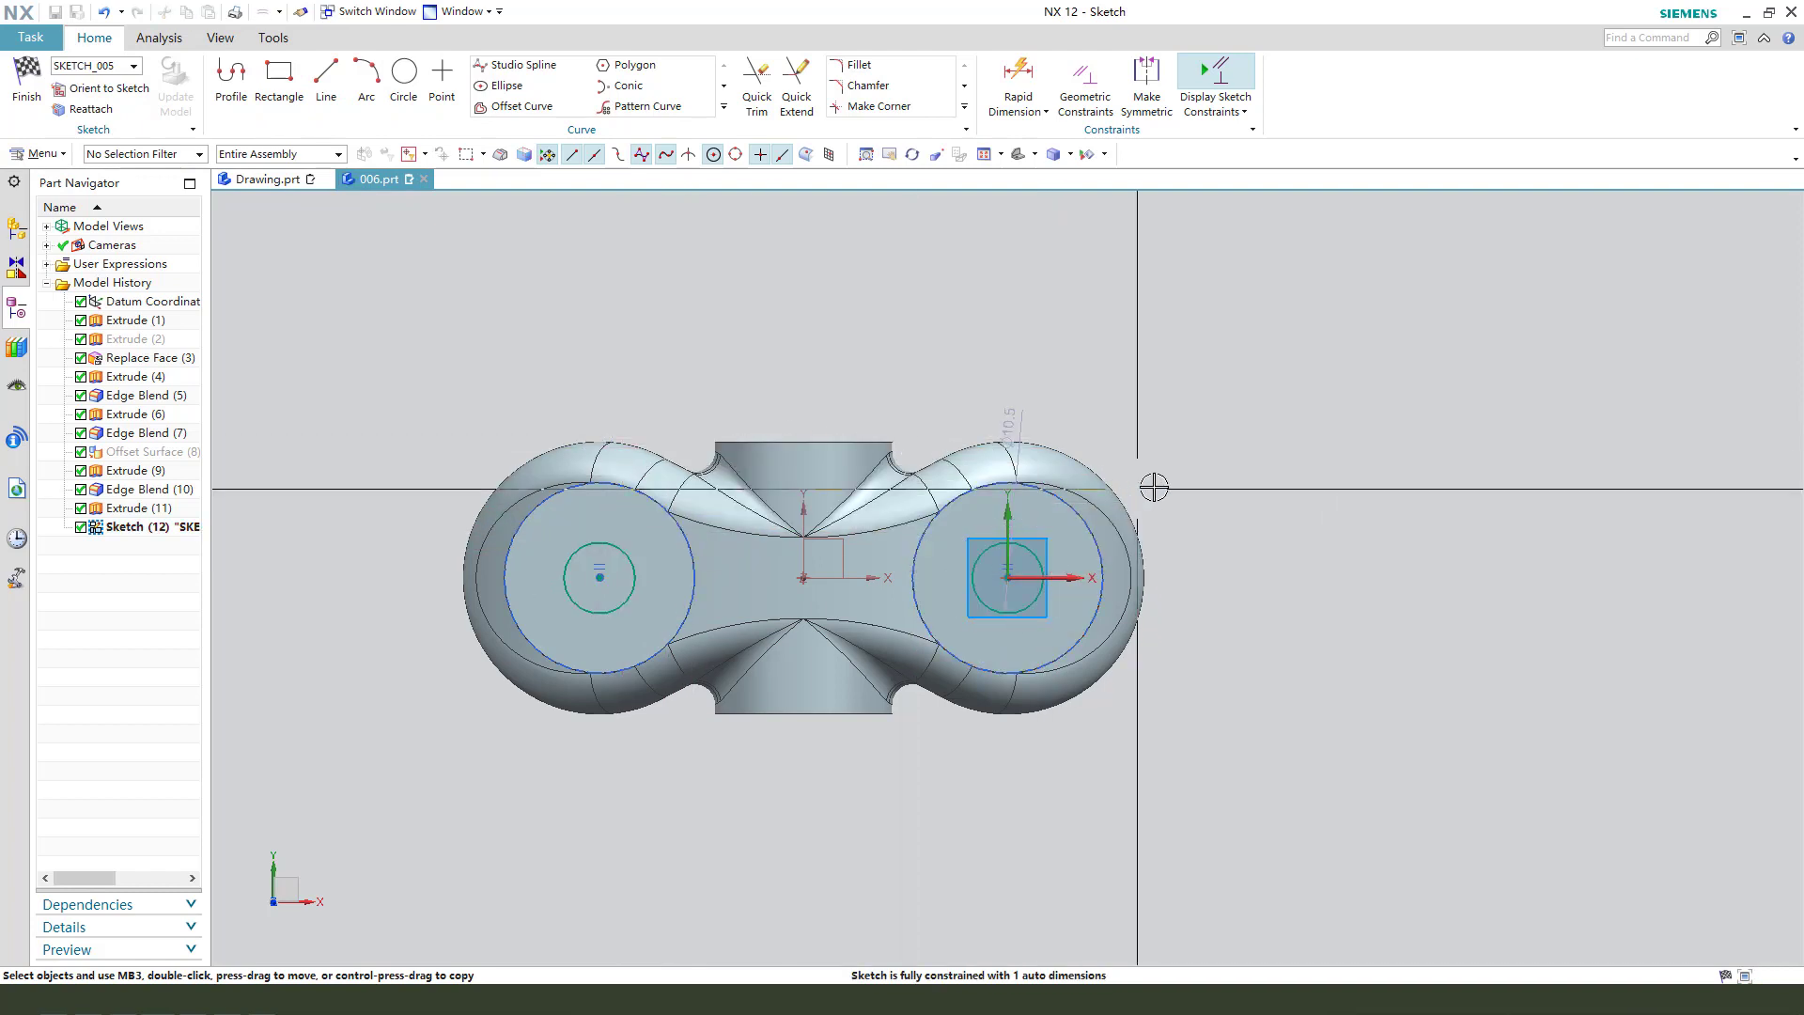
pyautogui.doubleClick(1120, 428)
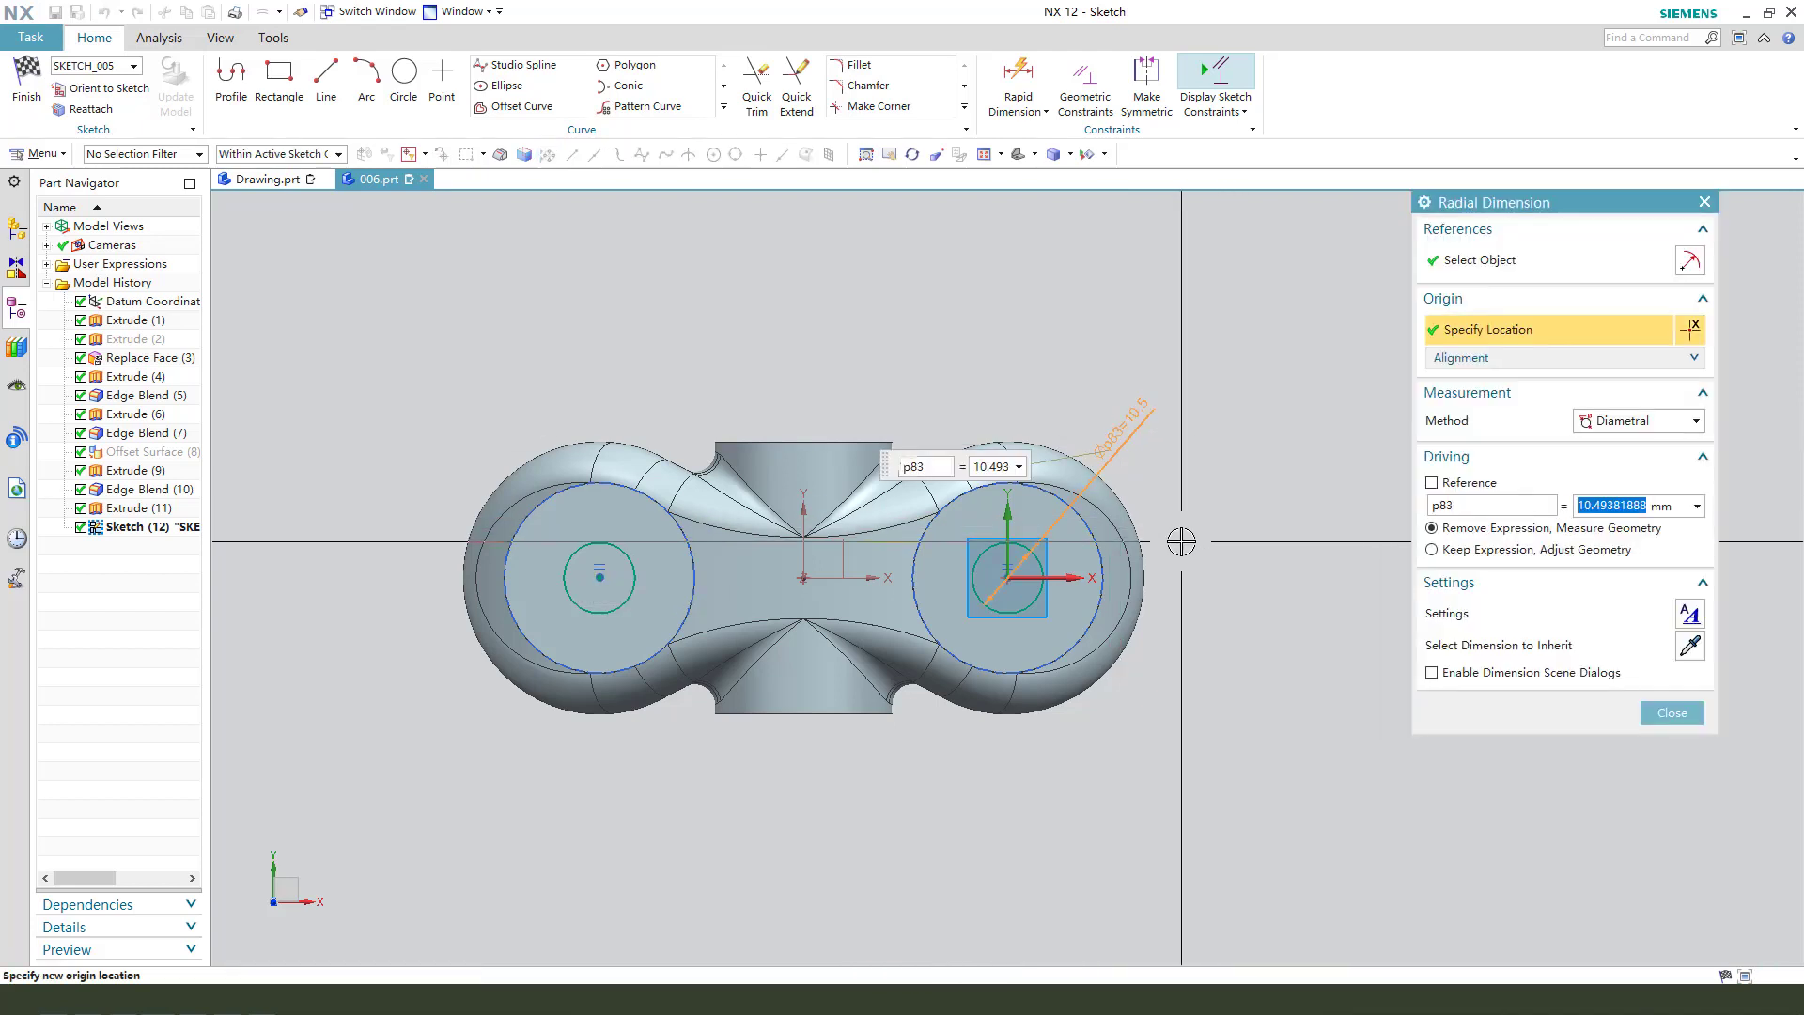
pyautogui.write('22')
pyautogui.press('Return')
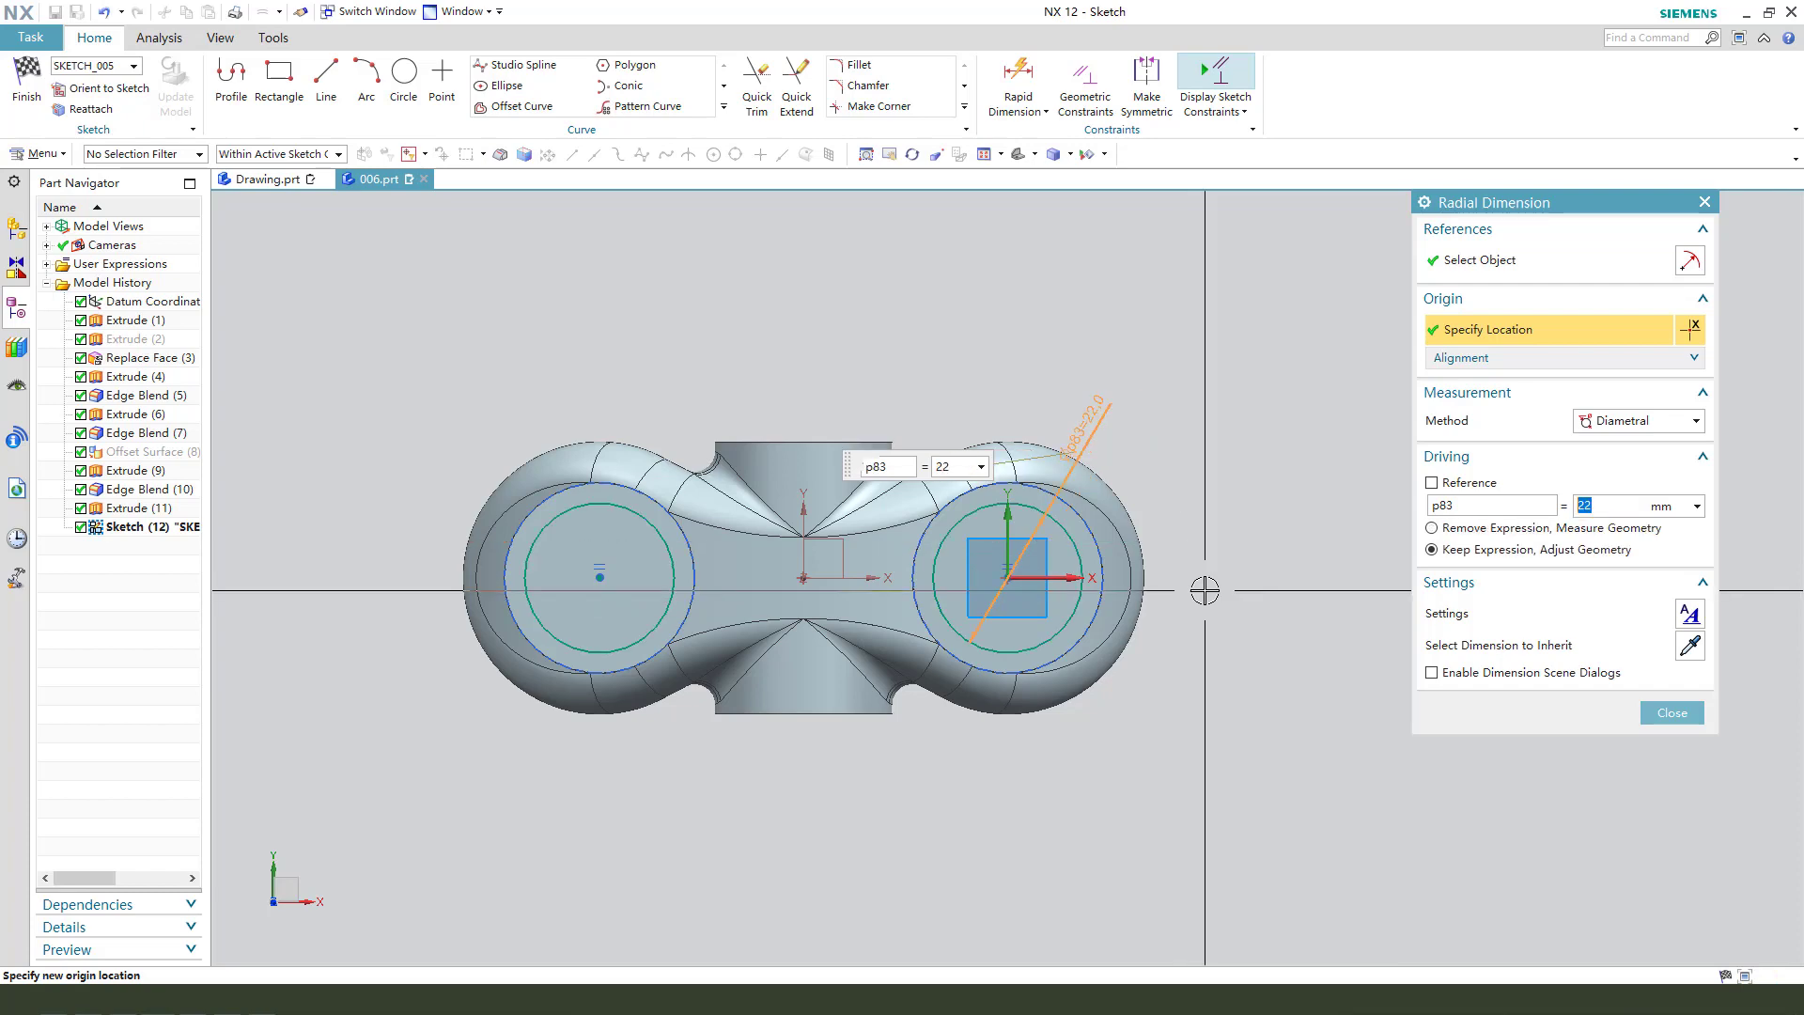
pyautogui.middleClick(1236, 601)
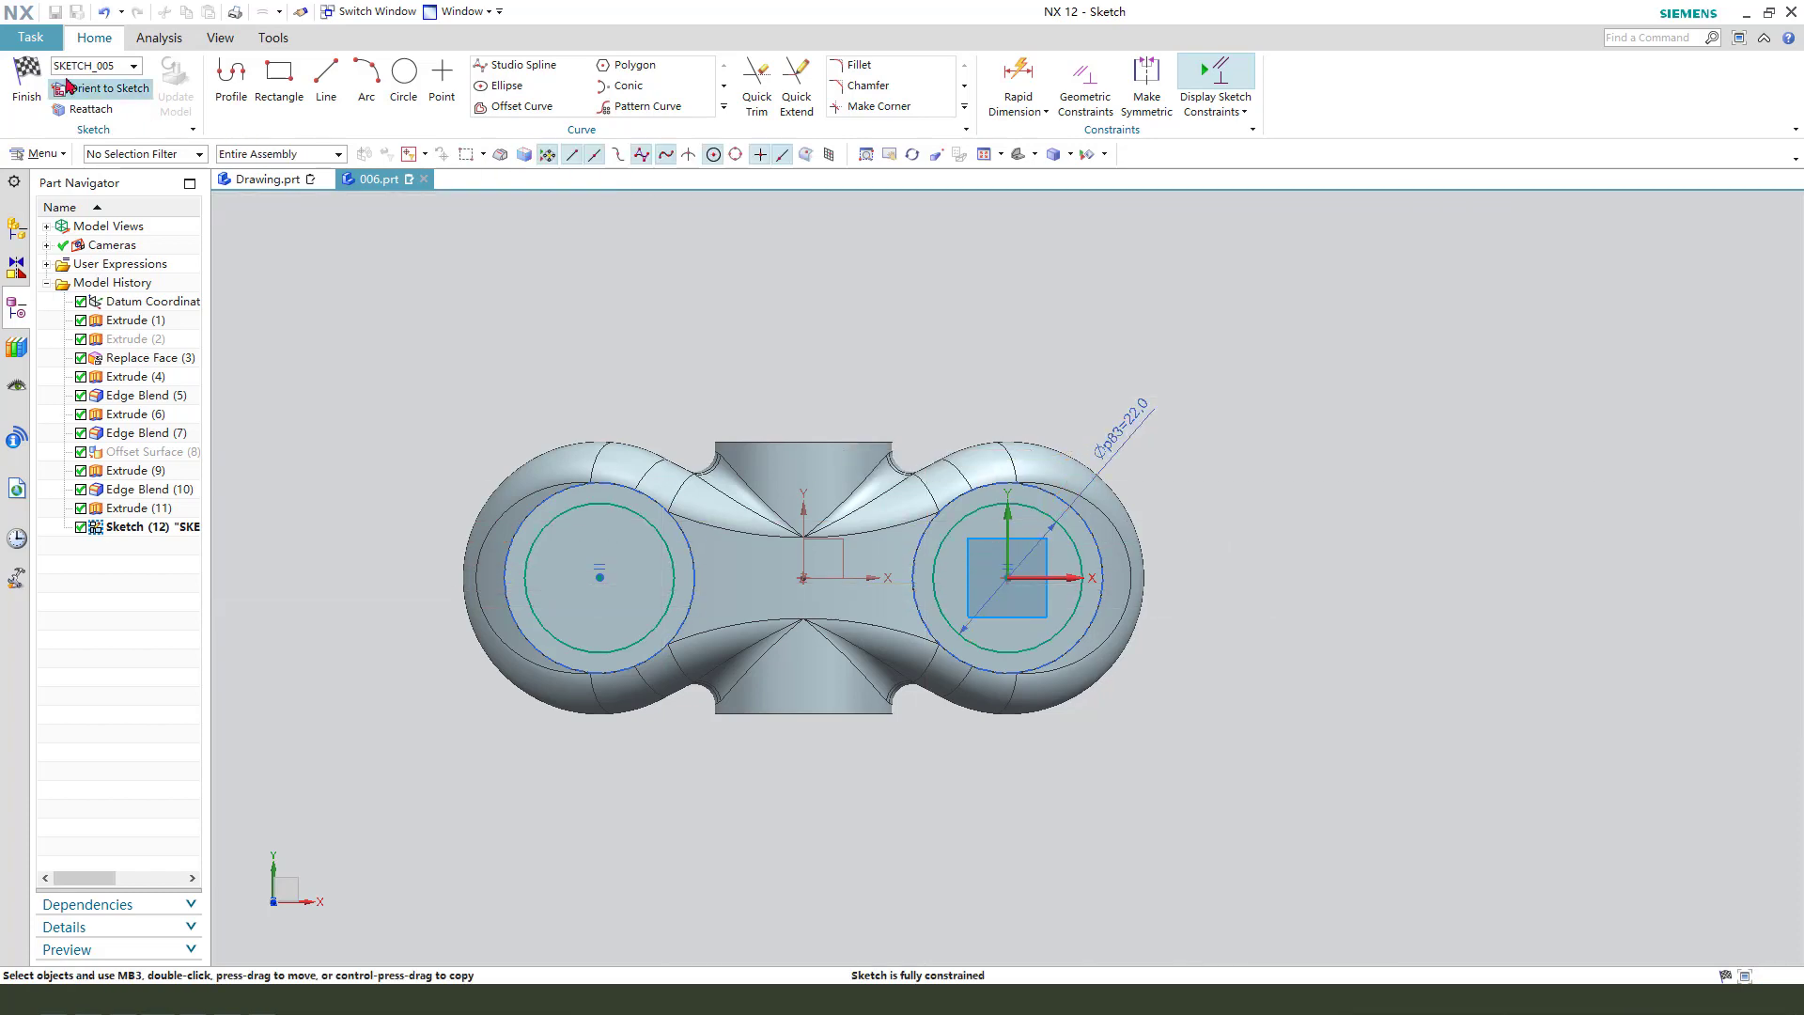
pyautogui.click(27, 84)
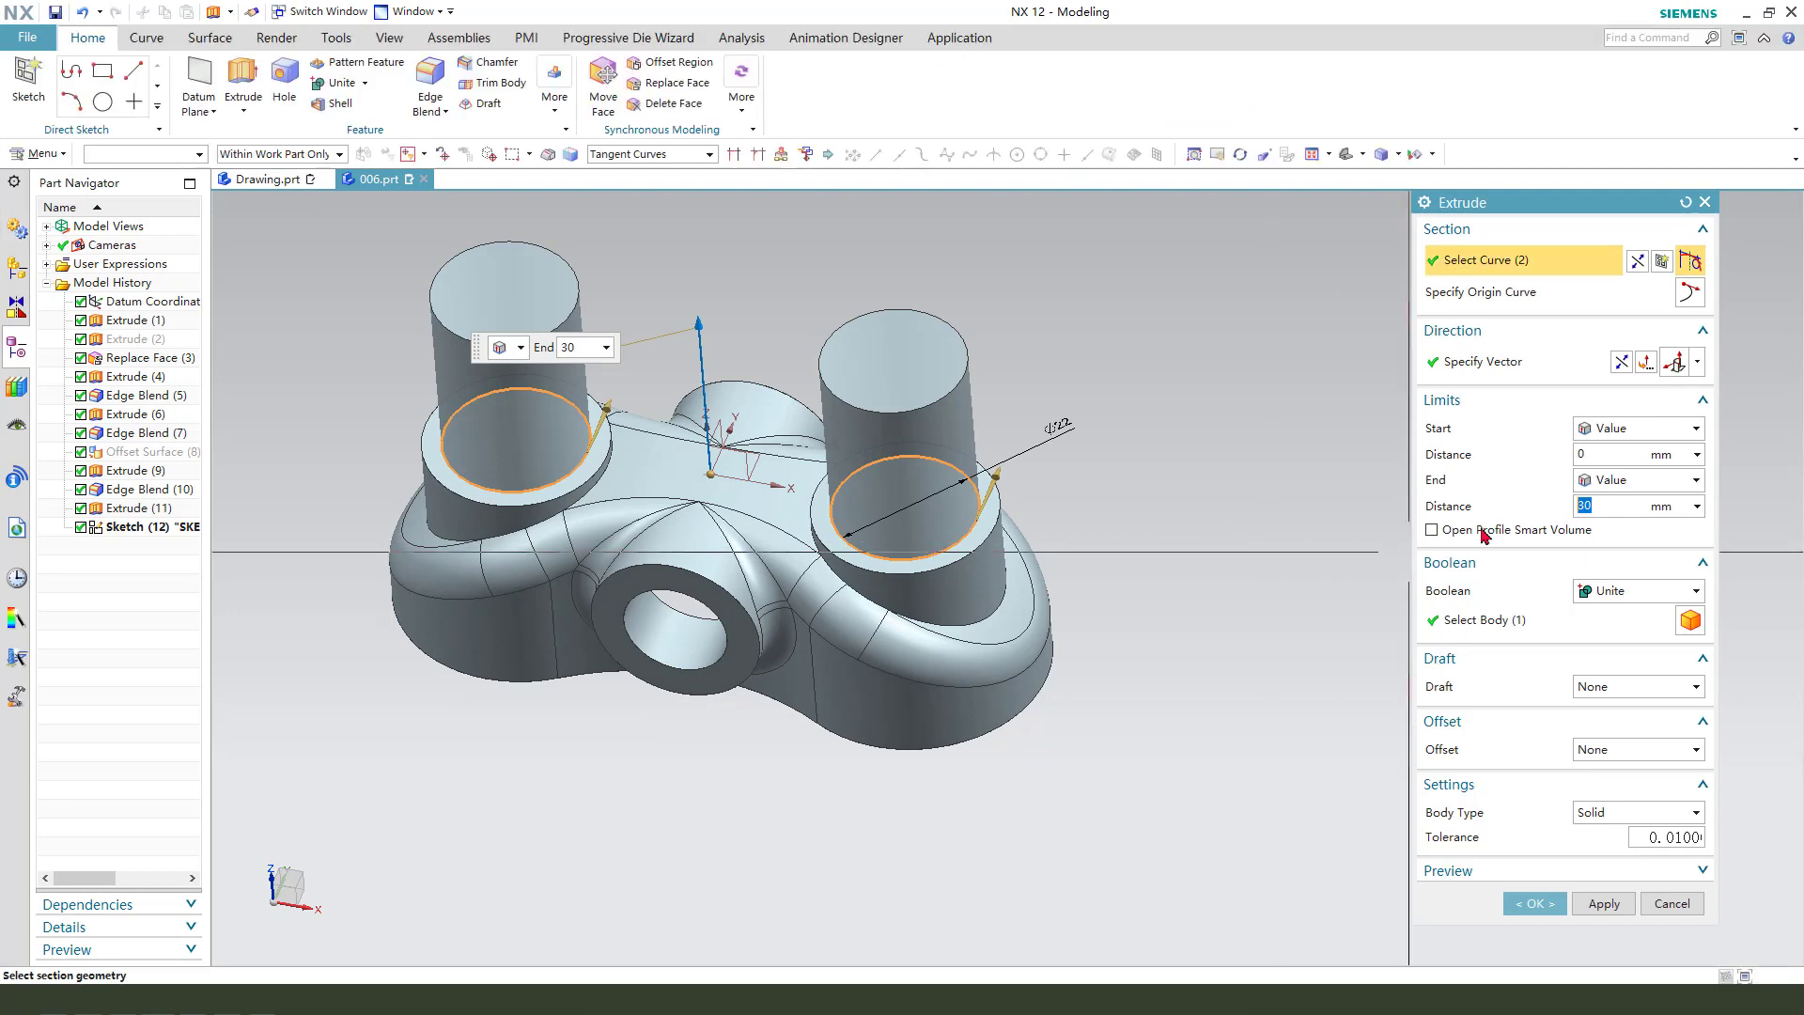
# Step: Extrude the two circles in the reversed direction as a Through All Subtract to bore both bosses
pyautogui.click(1619, 363)
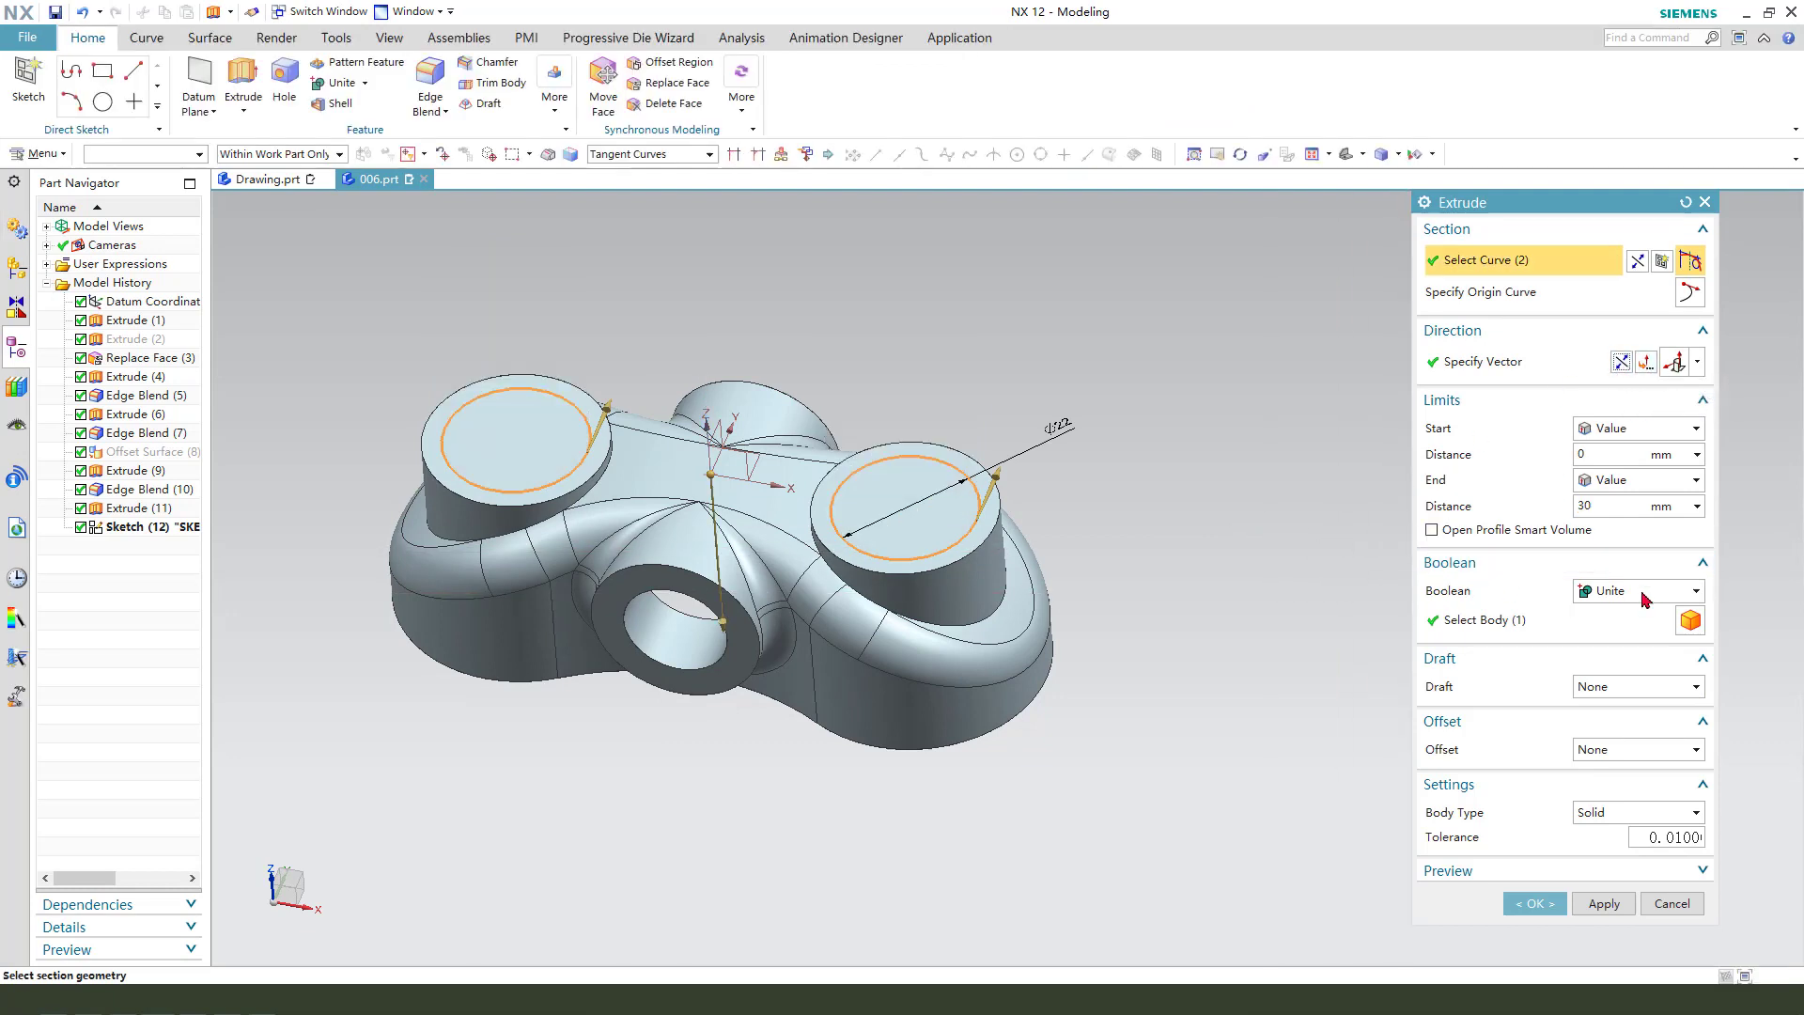
pyautogui.click(1616, 651)
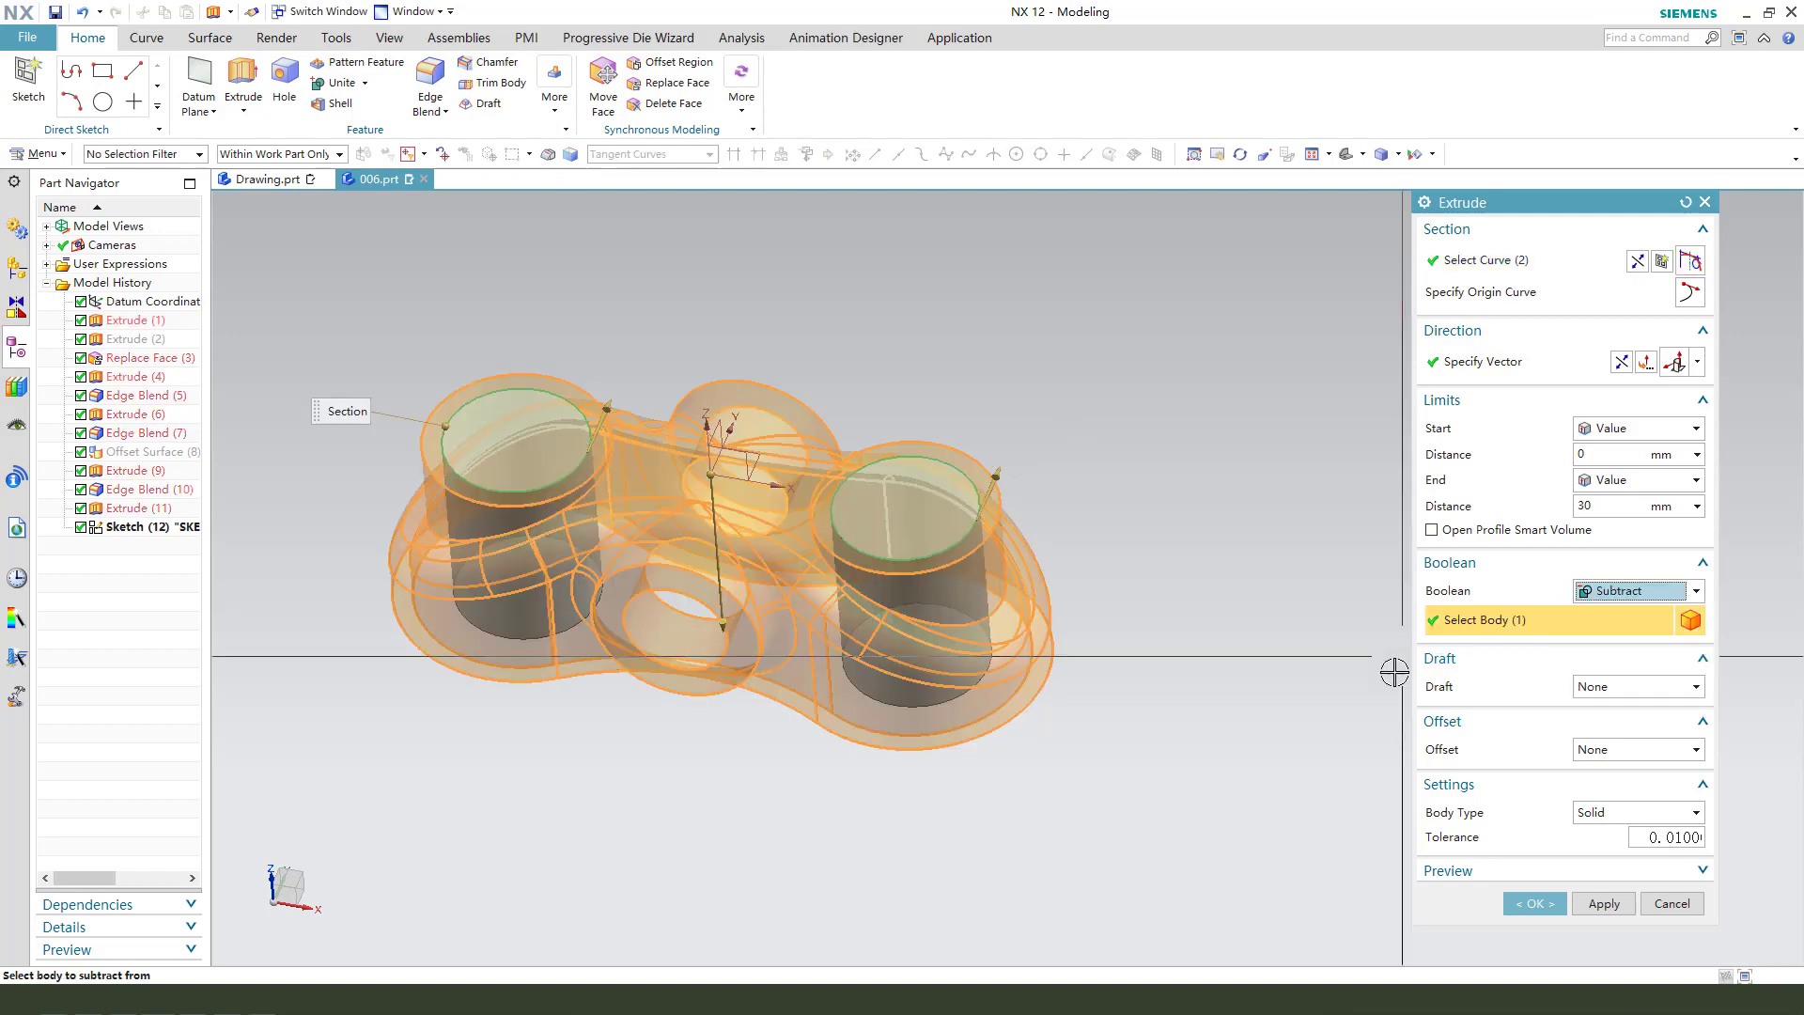
pyautogui.click(1647, 482)
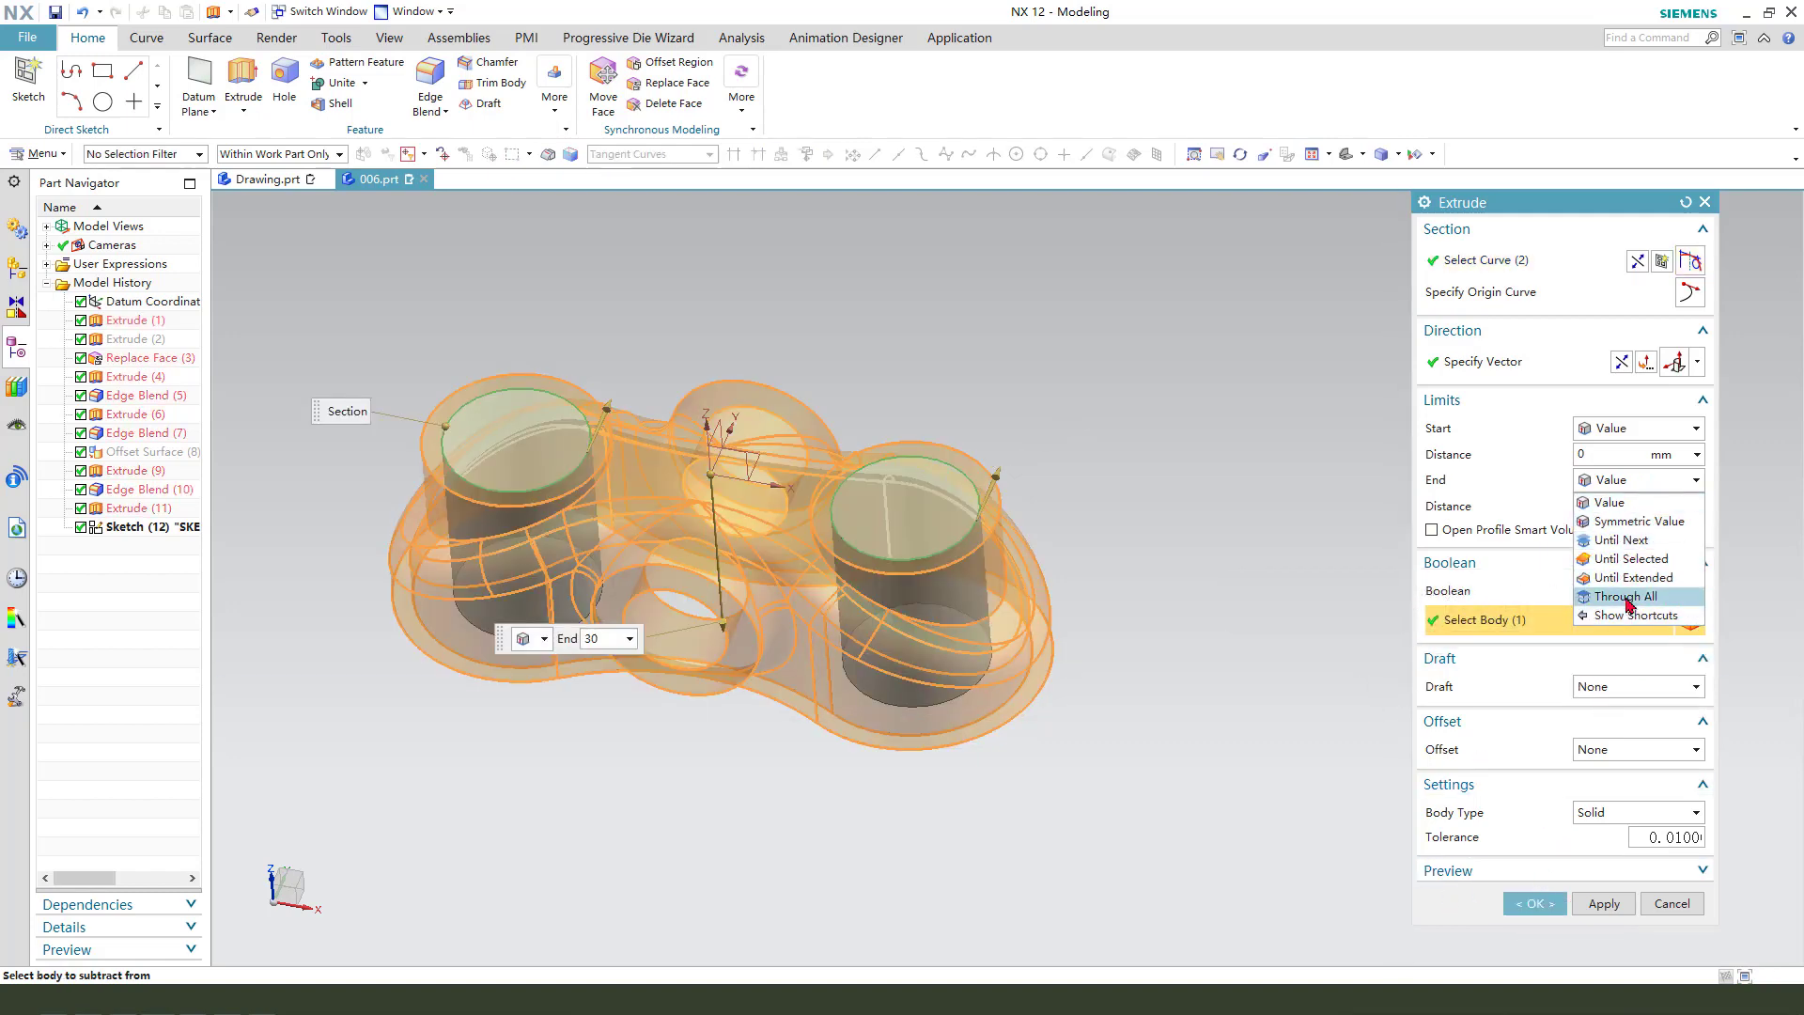
pyautogui.click(1629, 597)
pyautogui.click(1536, 878)
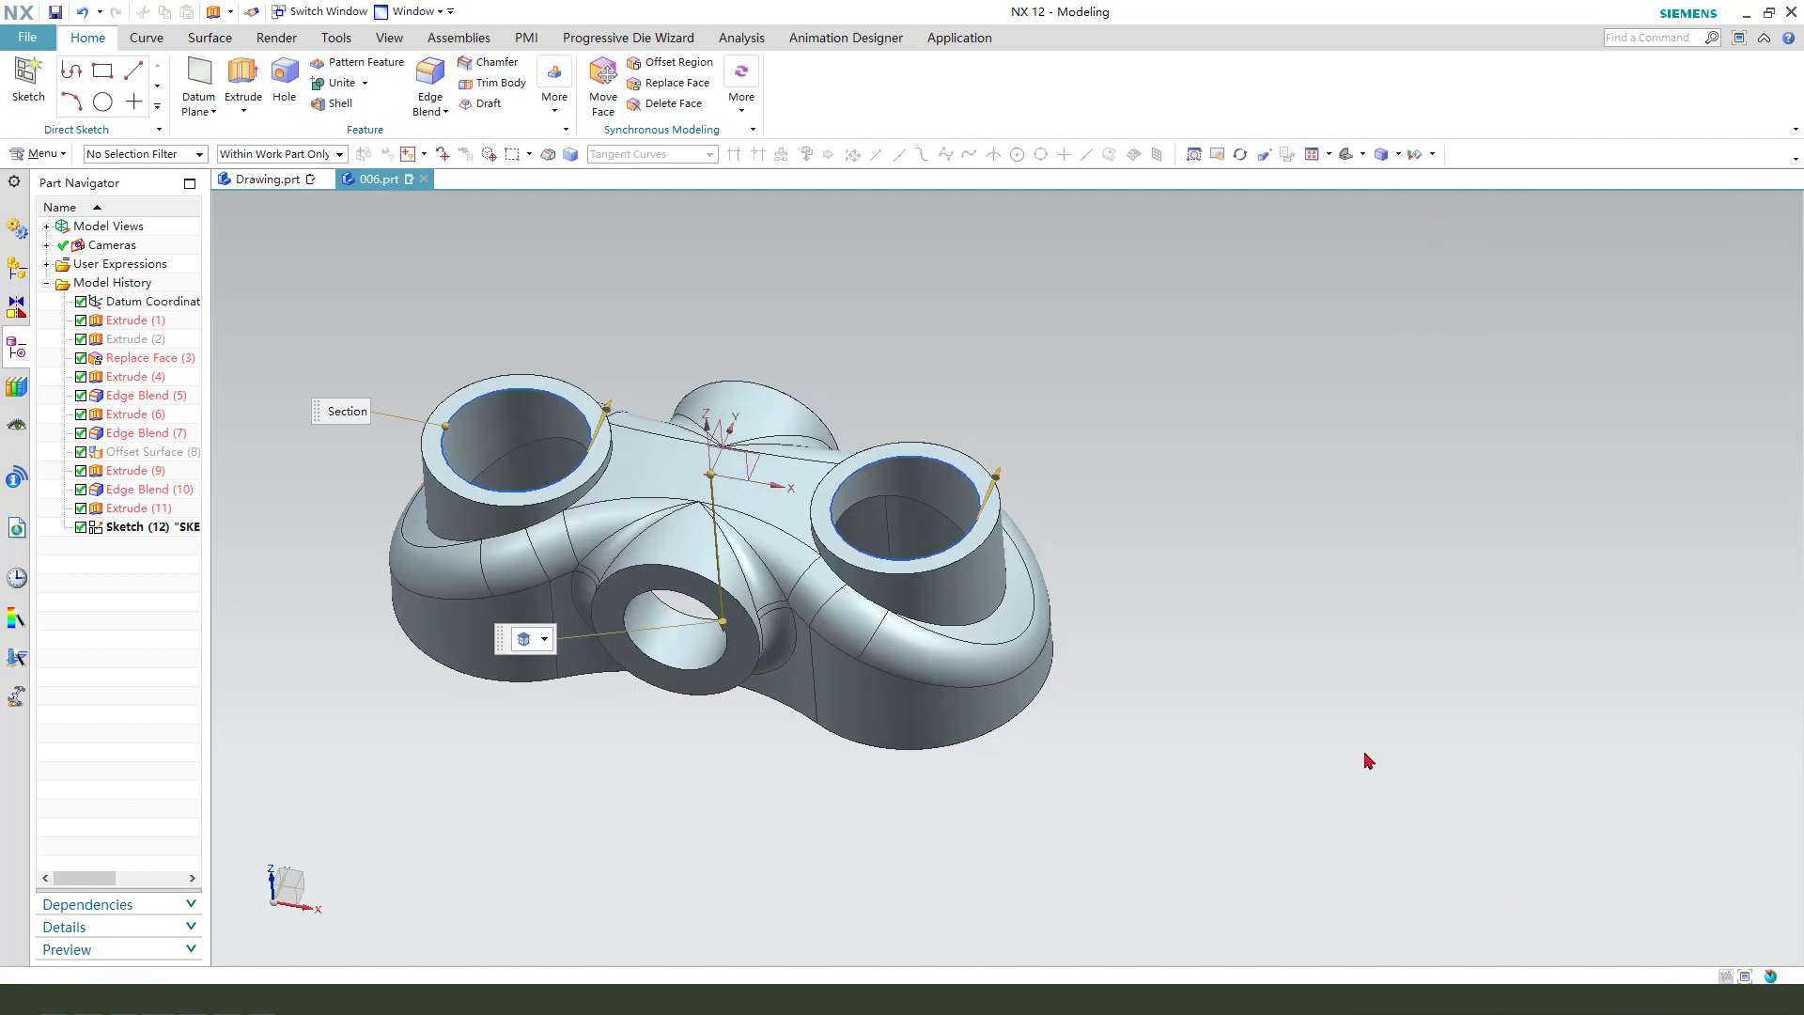
pyautogui.moveTo(940, 610); pyautogui.dragTo(812, 671, button='middle')
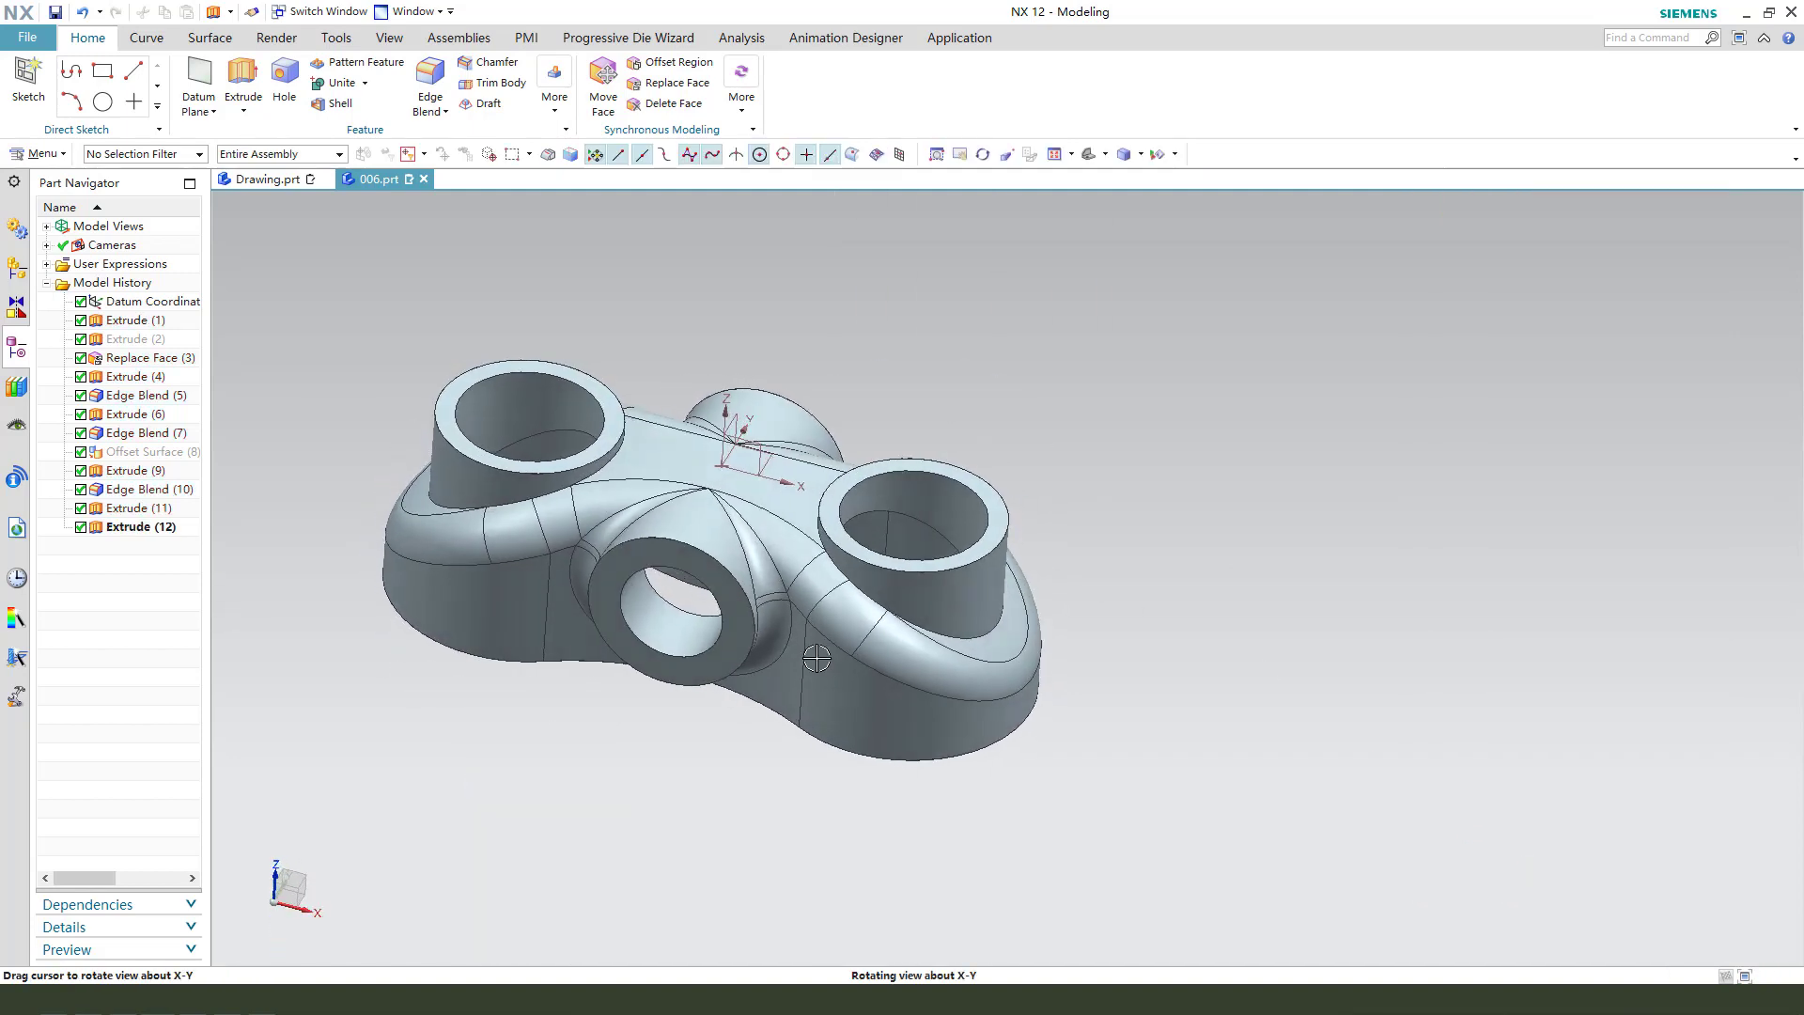
# Step: Add a 2 mm edge blend along the edges where the two upright bosses meet the body
pyautogui.click(430, 89)
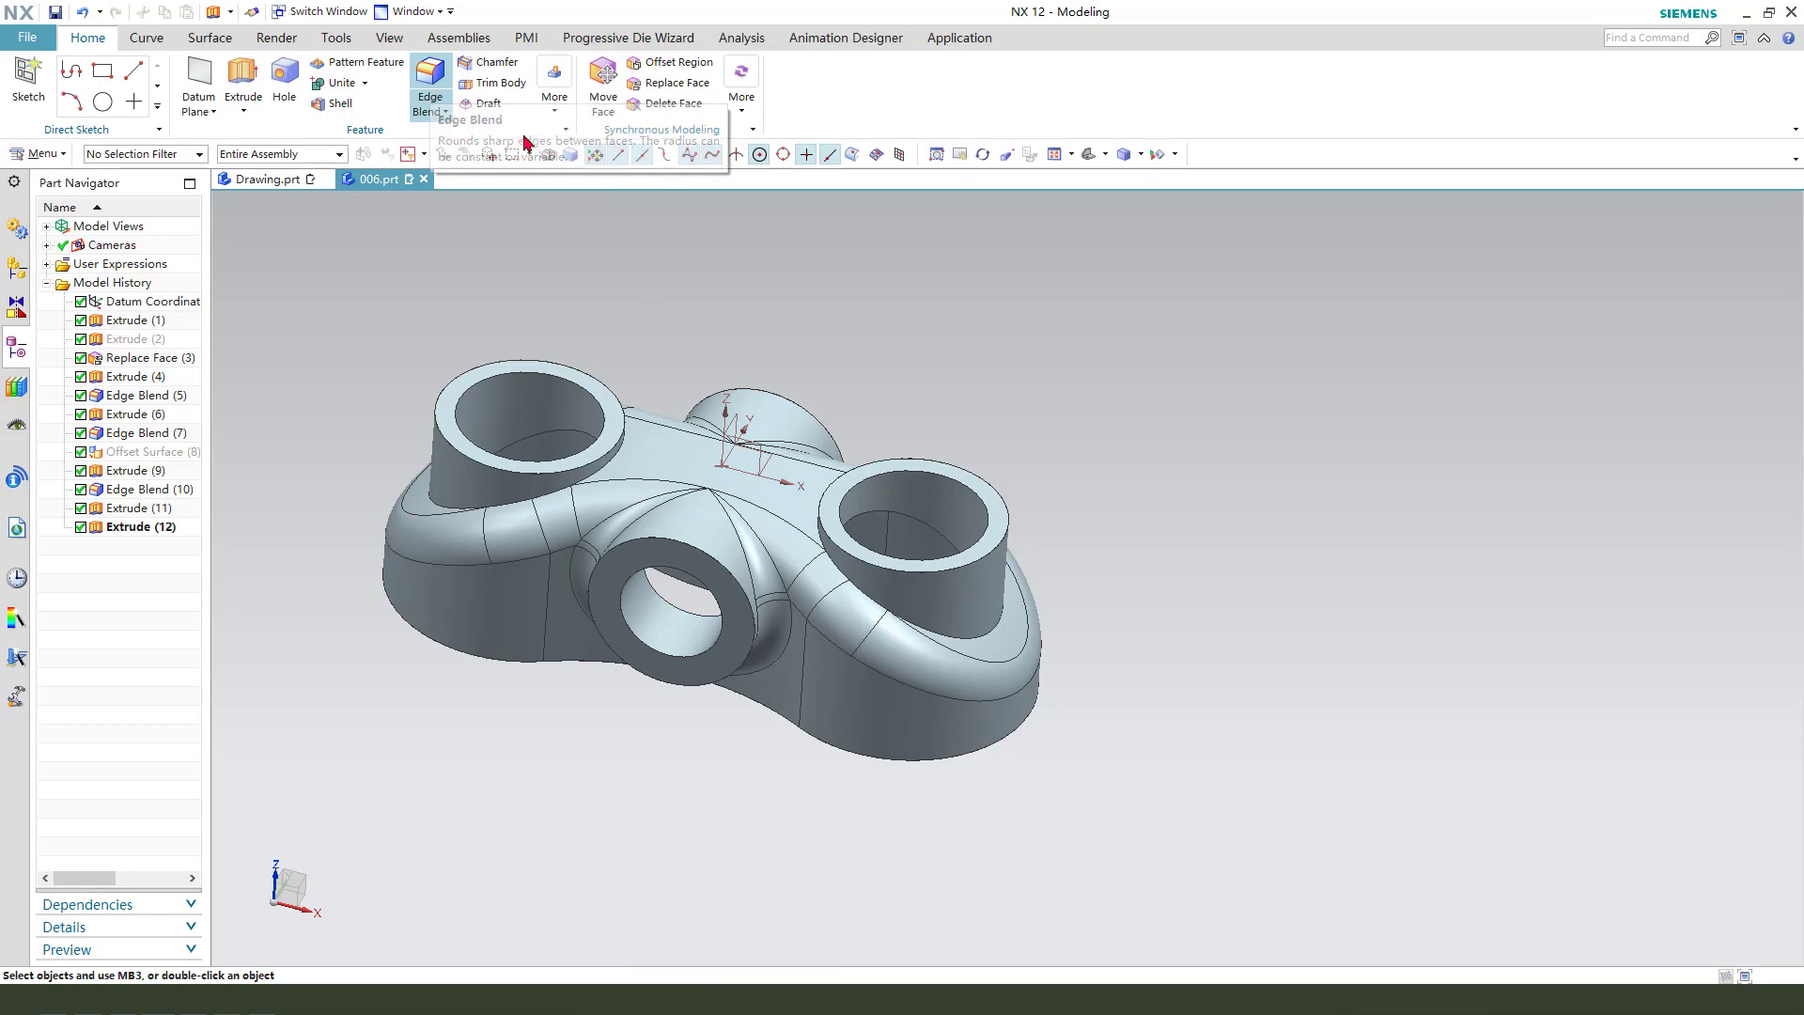
pyautogui.scroll(-2, 961, 644)
pyautogui.click(964, 639)
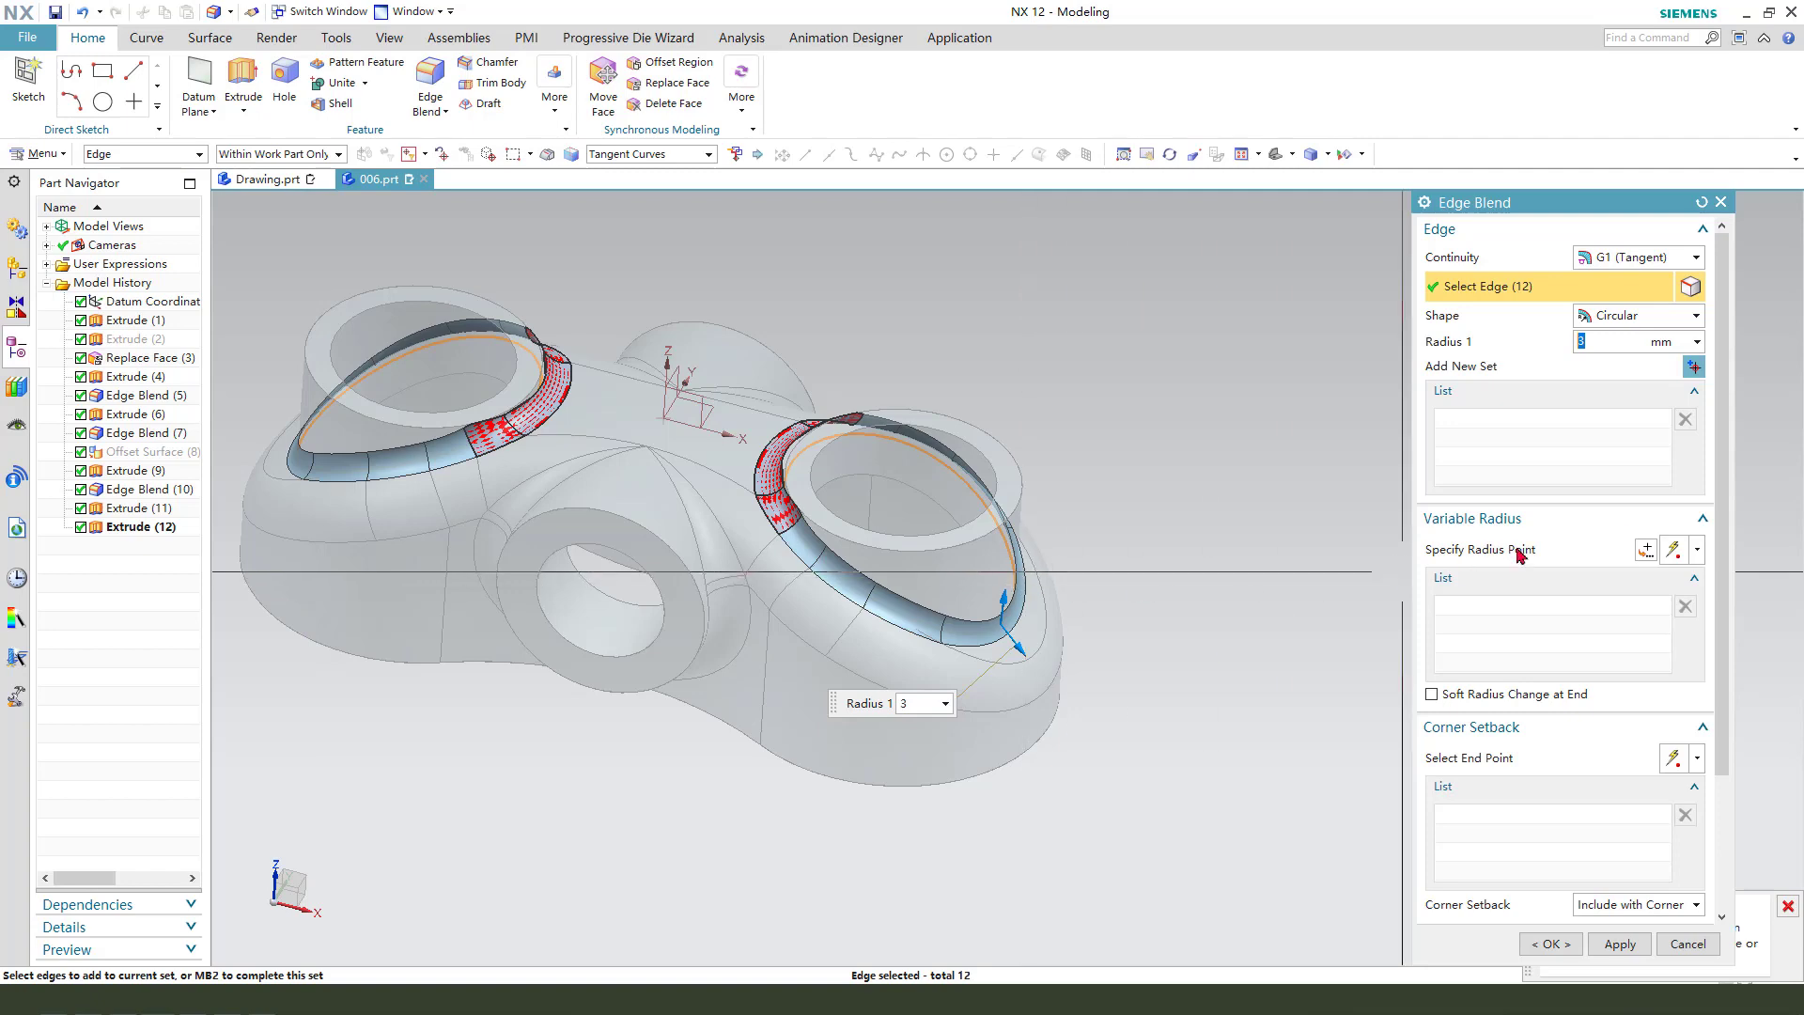
pyautogui.write('2')
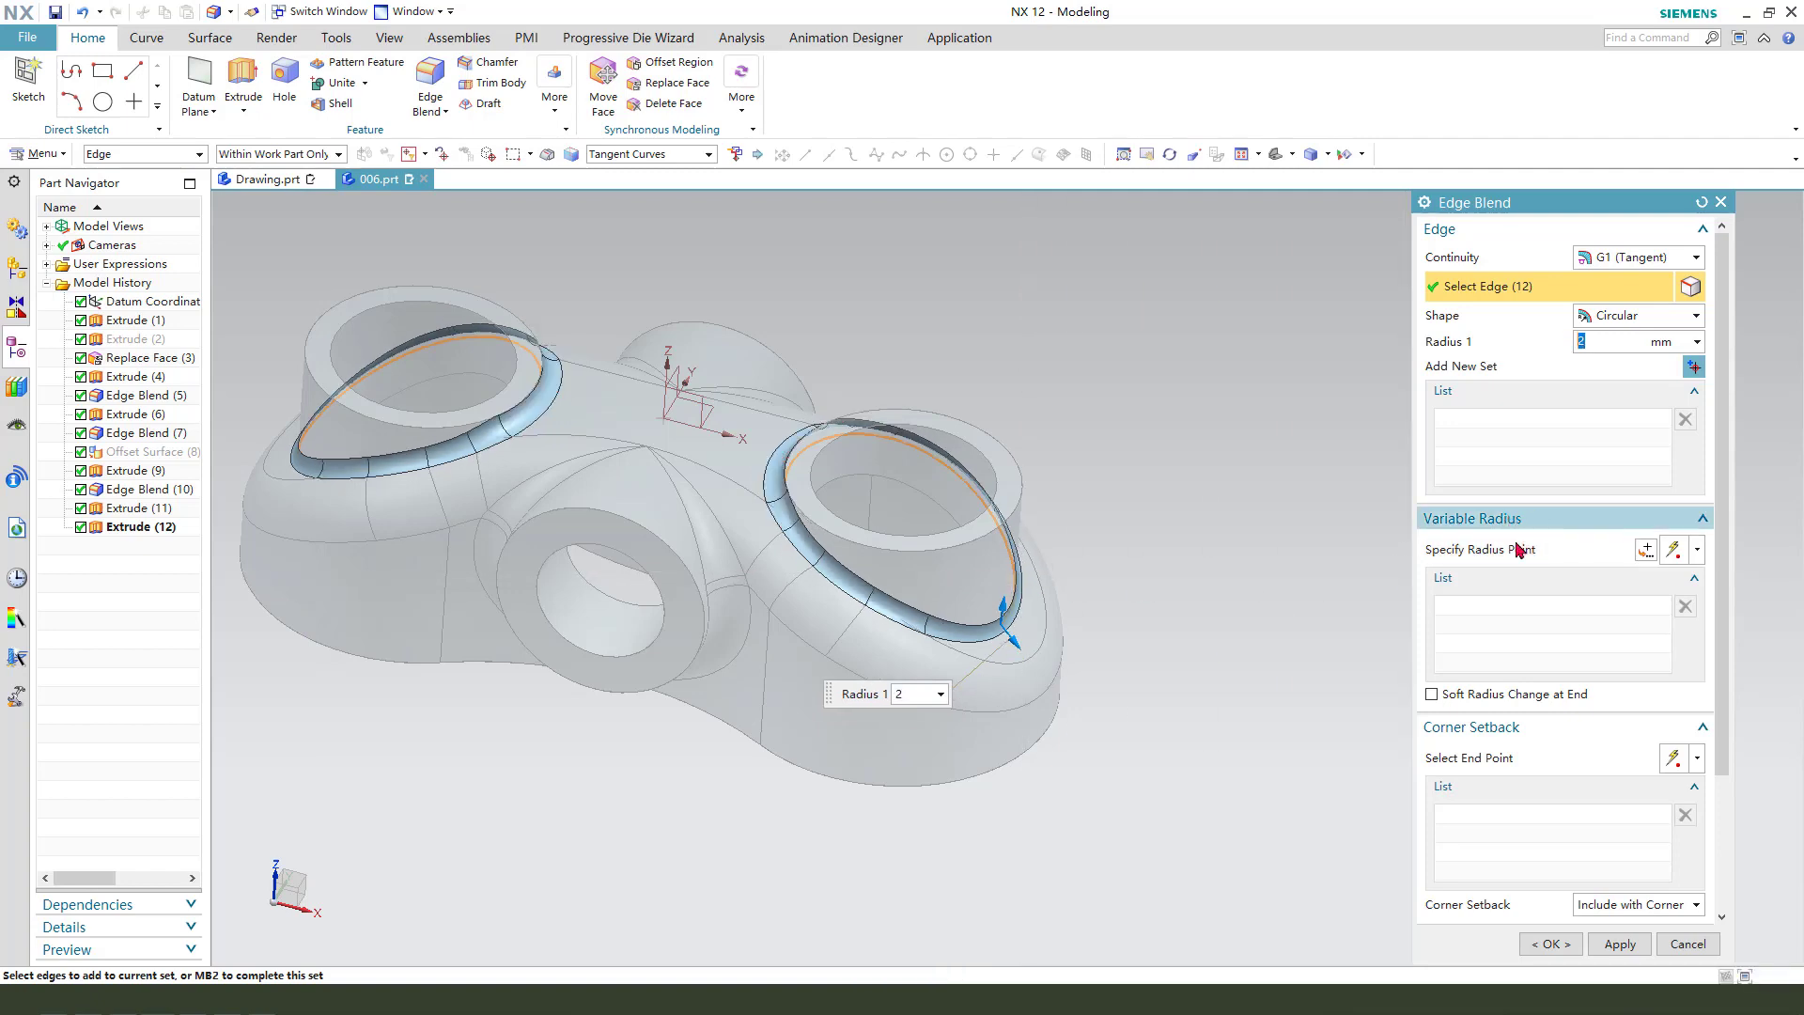
pyautogui.click(1550, 943)
# Step: Hide the datum coordinate system at the centre of the model
pyautogui.moveTo(1046, 507); pyautogui.dragTo(717, 434, button='middle')
pyautogui.click(733, 395)
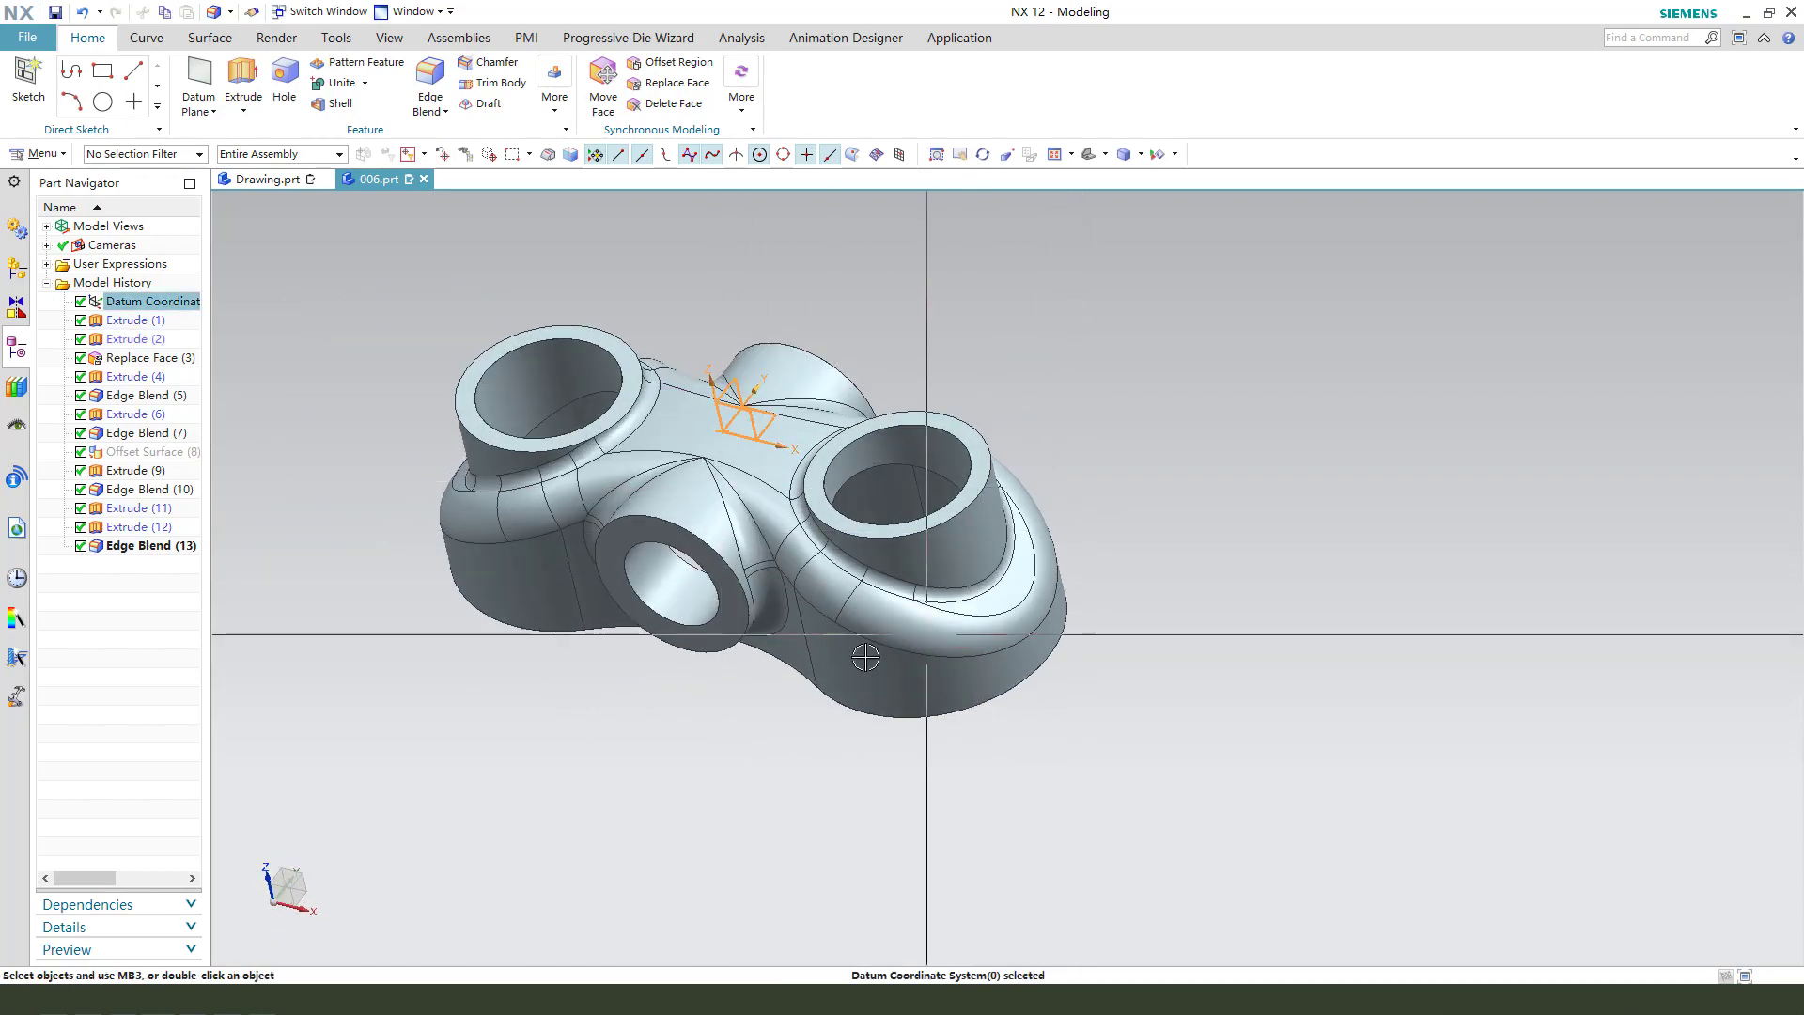
pyautogui.moveTo(994, 689); pyautogui.dragTo(789, 656, button='middle')
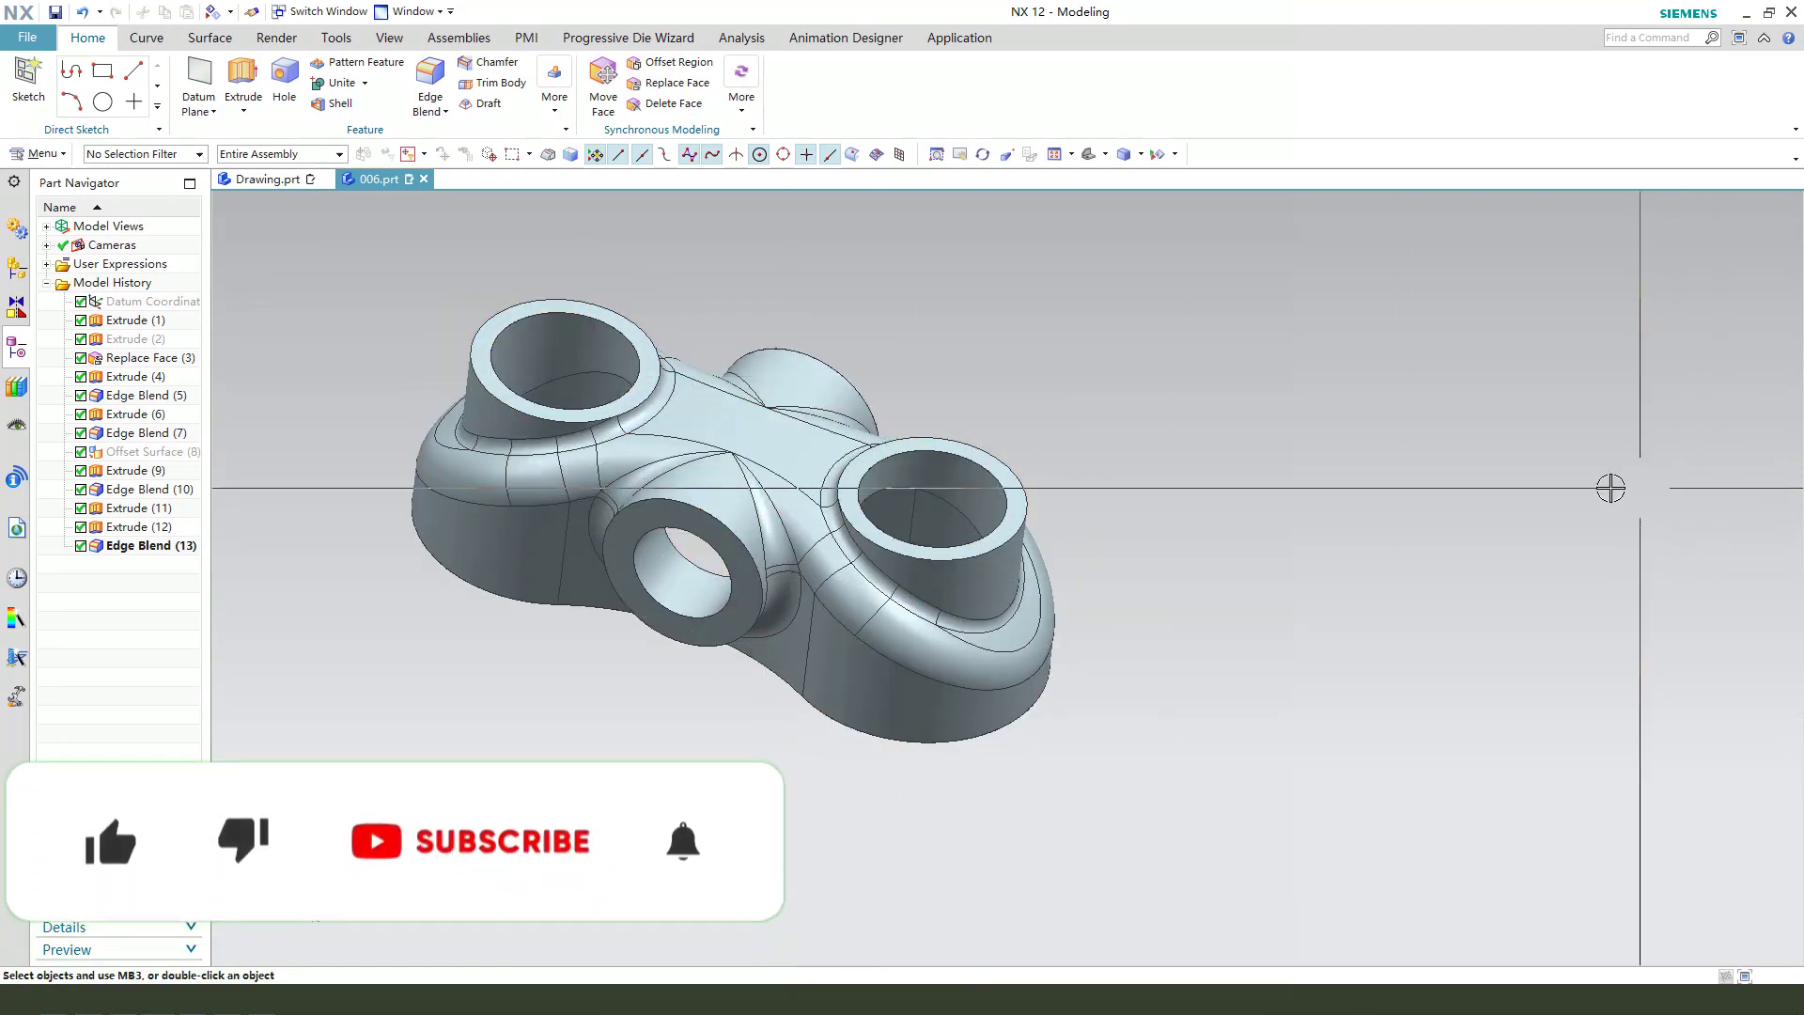
# Step: Change the solid body's display color to yellow
pyautogui.hotkey('ctrl', 'j')
pyautogui.click(794, 494)
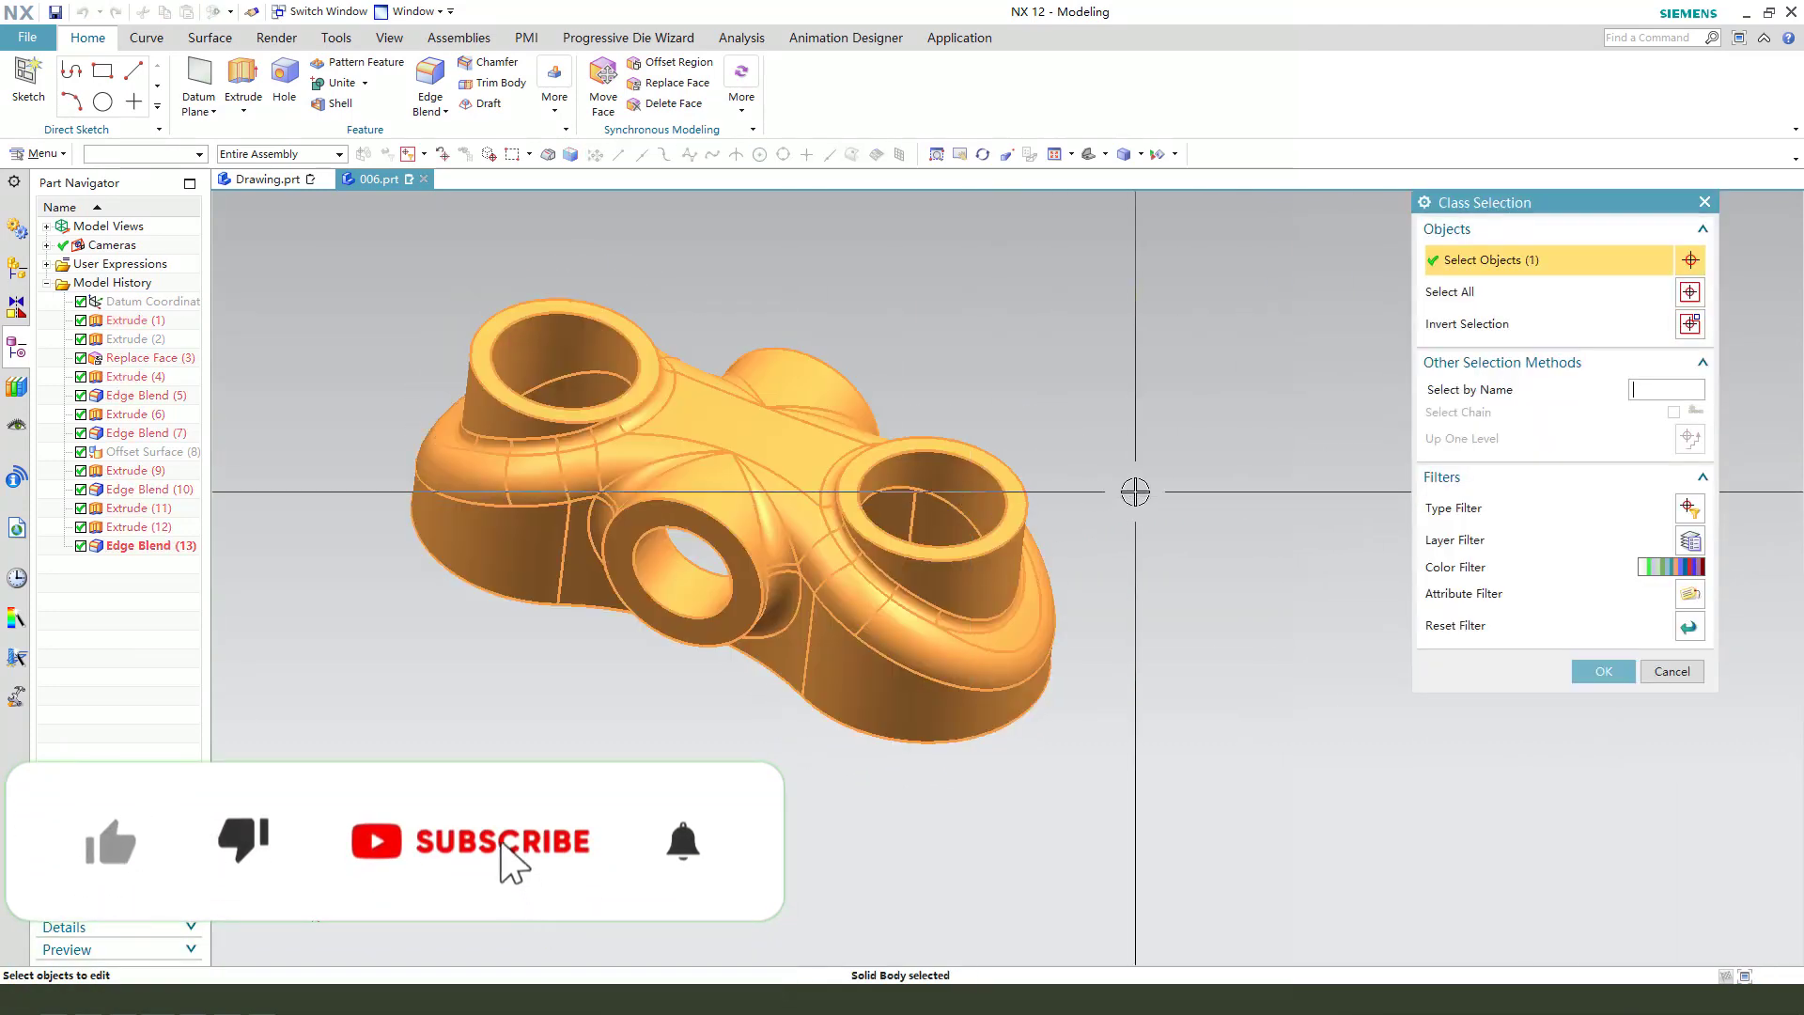
pyautogui.middleClick(1133, 491)
pyautogui.click(1667, 316)
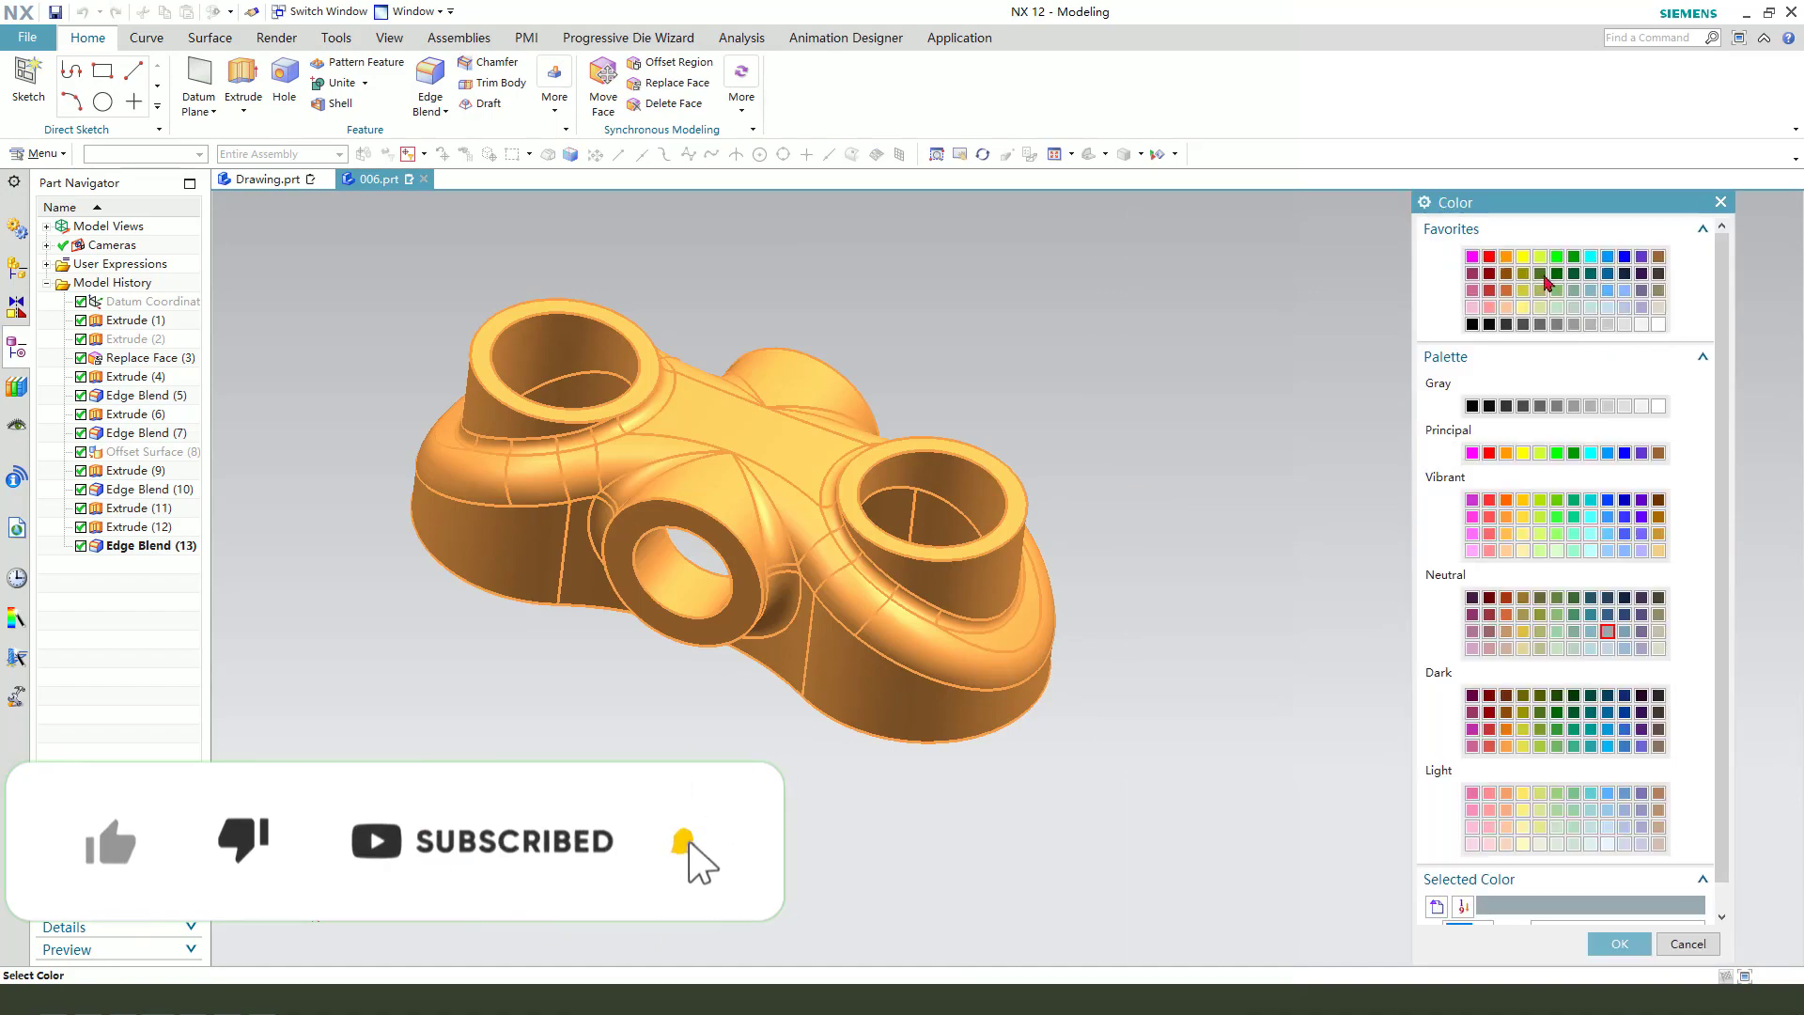
pyautogui.click(1526, 259)
pyautogui.middleClick(1174, 495)
pyautogui.middleClick(1173, 494)
pyautogui.moveTo(1104, 697); pyautogui.dragTo(1156, 592, button='middle')
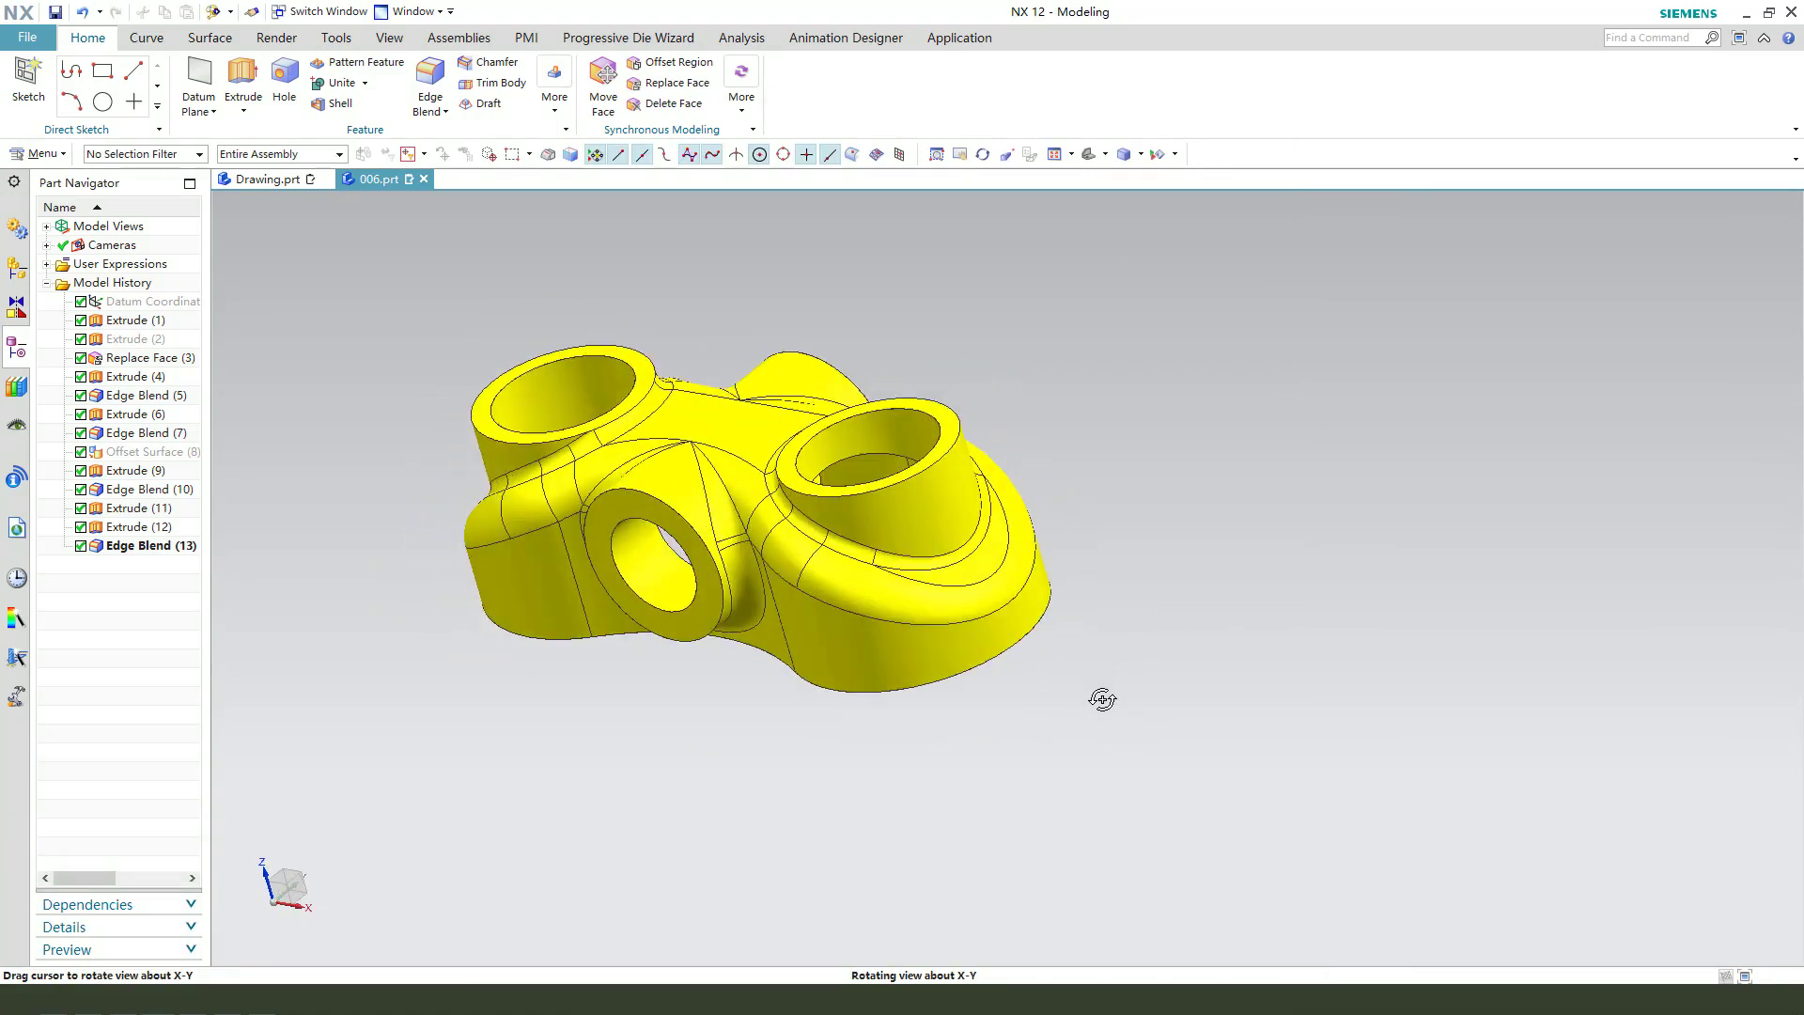
pyautogui.moveTo(1221, 485); pyautogui.dragTo(1095, 709, button='middle')
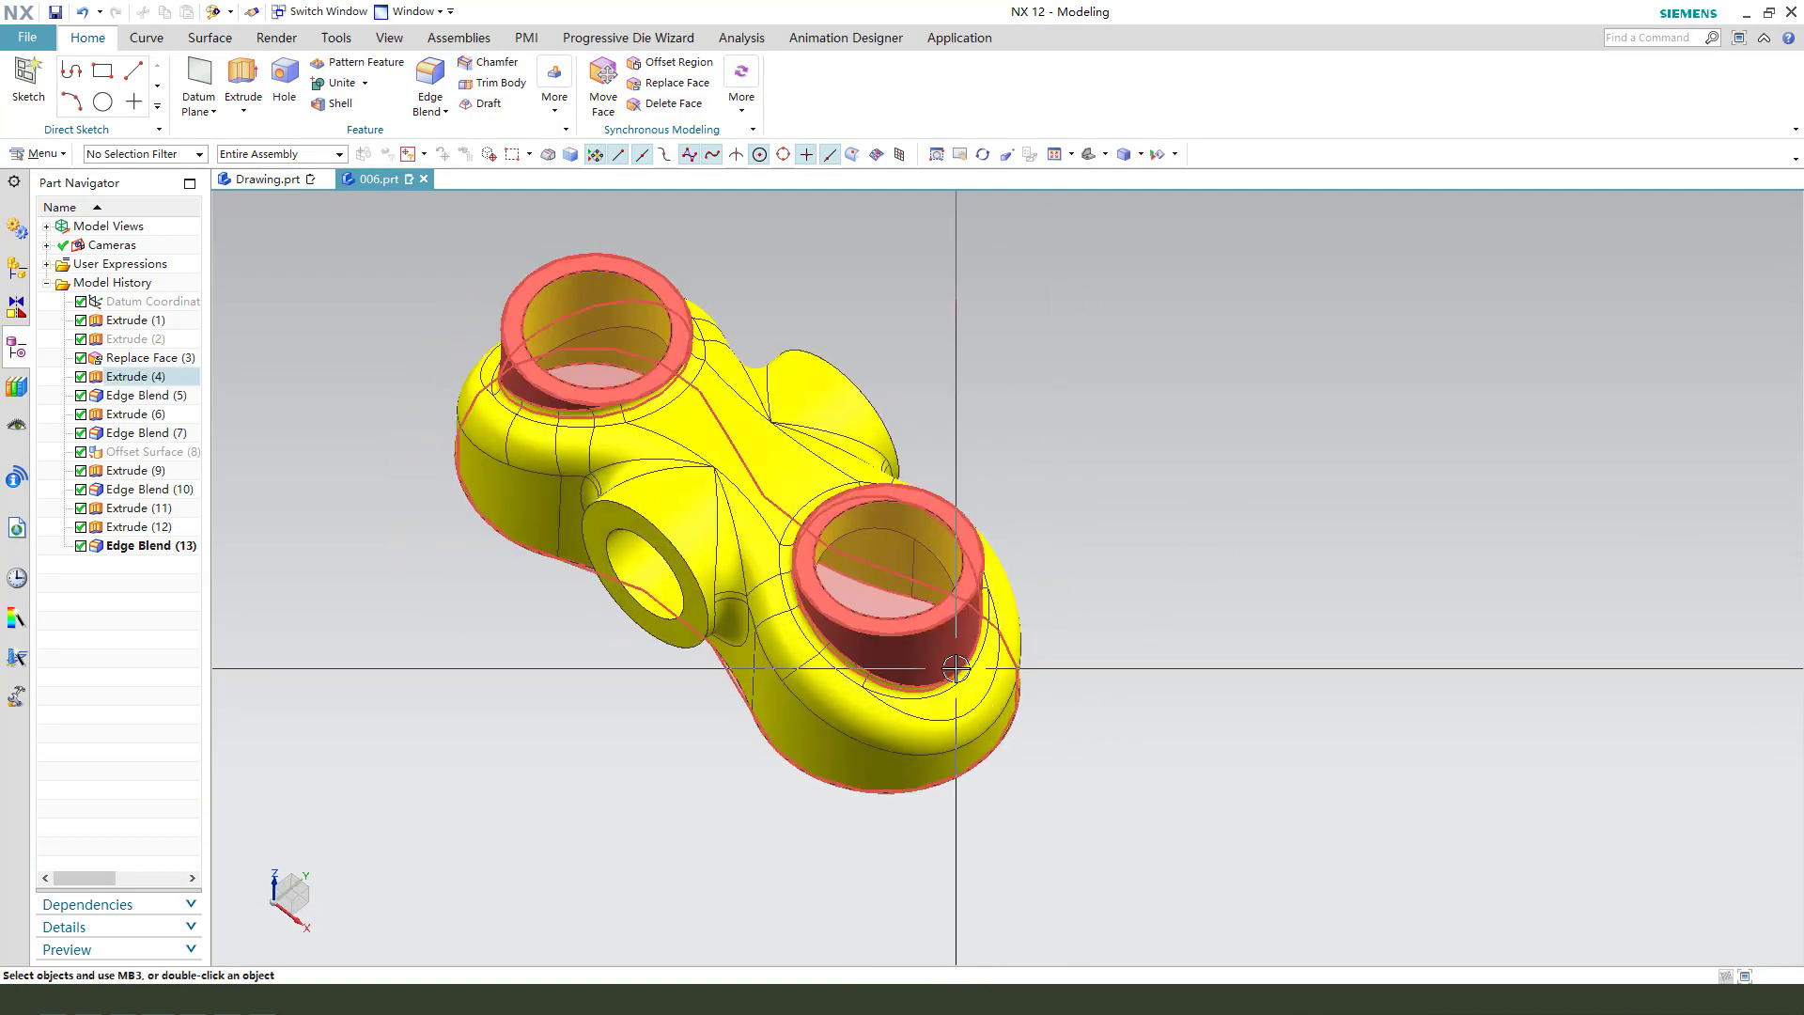
pyautogui.moveTo(954, 668); pyautogui.dragTo(1172, 555, button='middle')
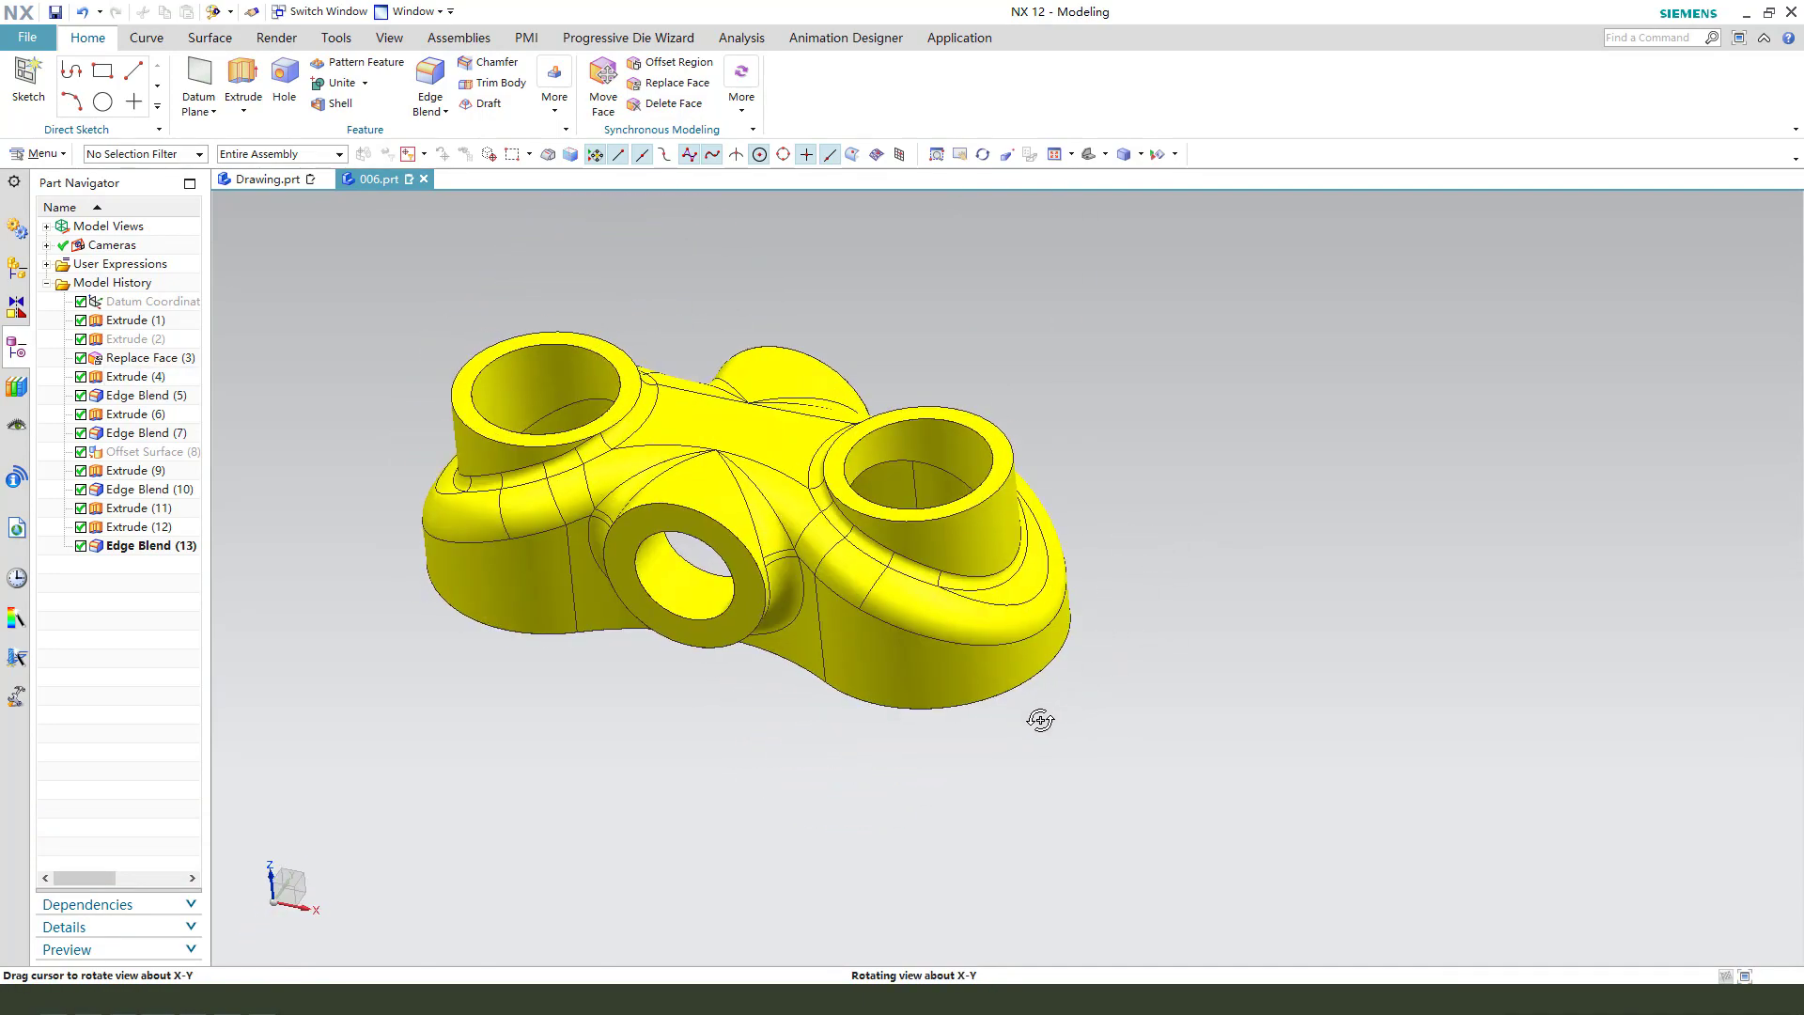
pyautogui.moveTo(963, 668)
pyautogui.mouseDown(button='middle')
pyautogui.moveTo(901, 511)
pyautogui.moveTo(1131, 676)
pyautogui.moveTo(965, 656)
pyautogui.mouseUp(button='middle')
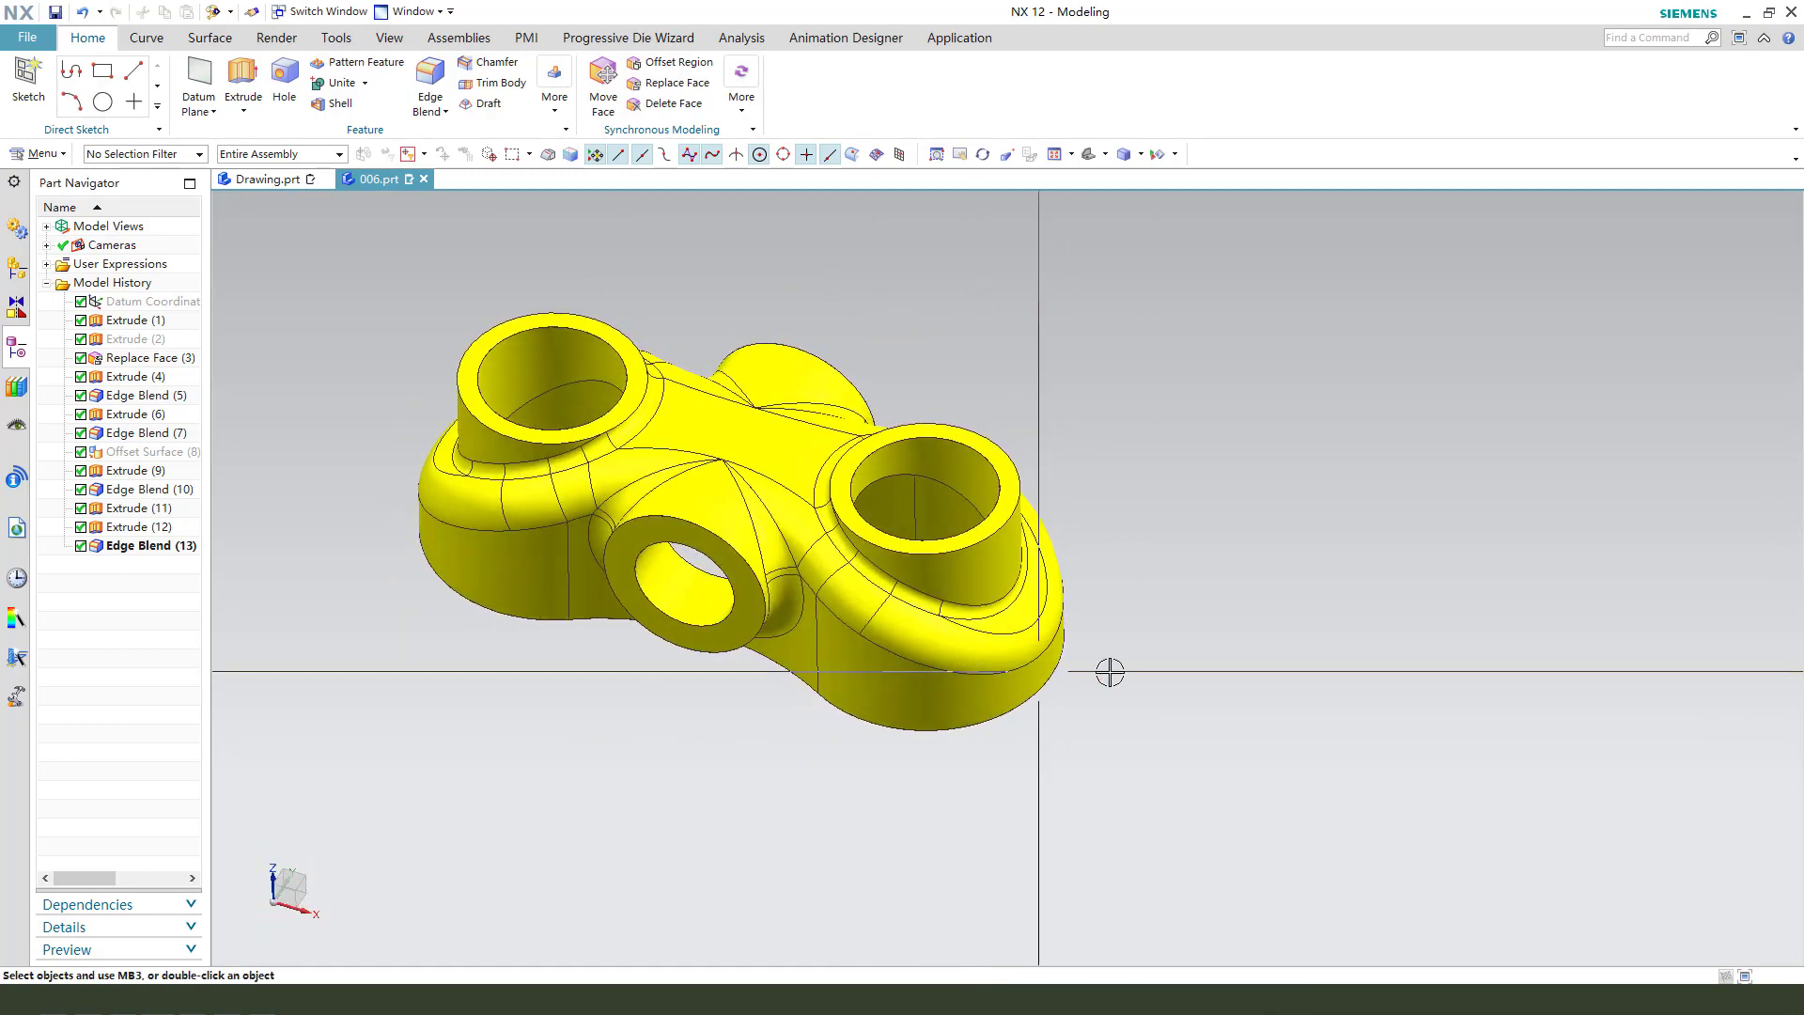